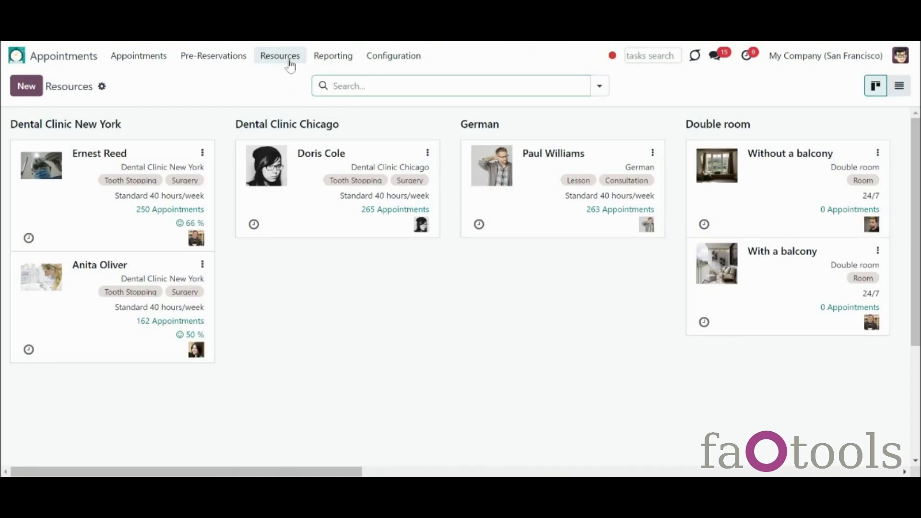
Step: Open the appointments calendar and select the range 18 September to 12 October
left_click(291, 100)
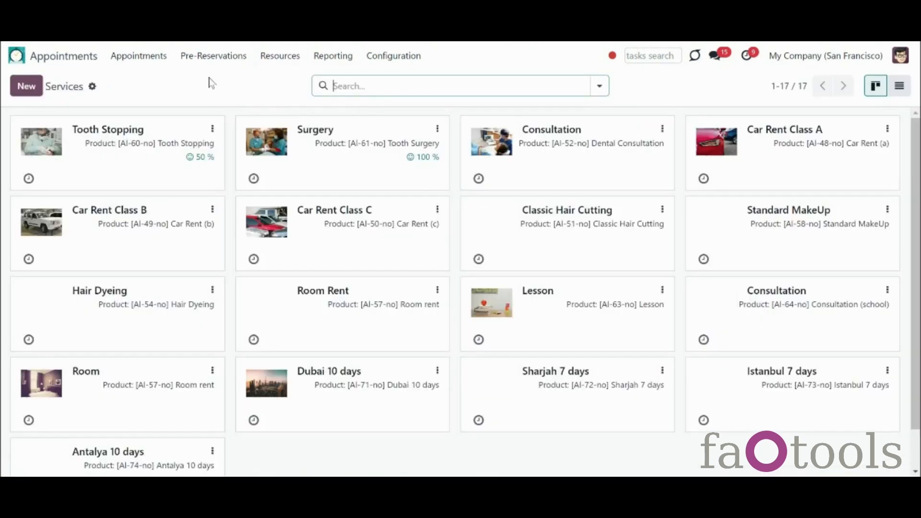
left_click(146, 58)
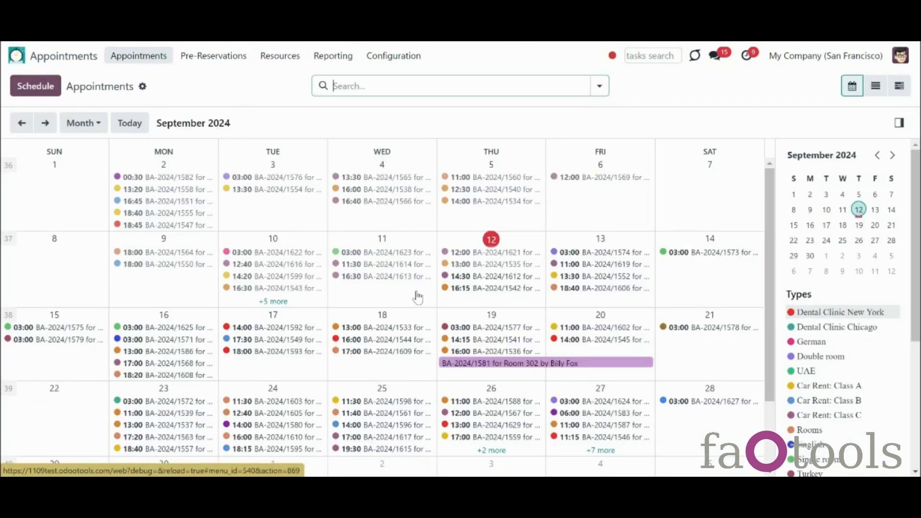
left_click_drag(418, 309, 682, 460)
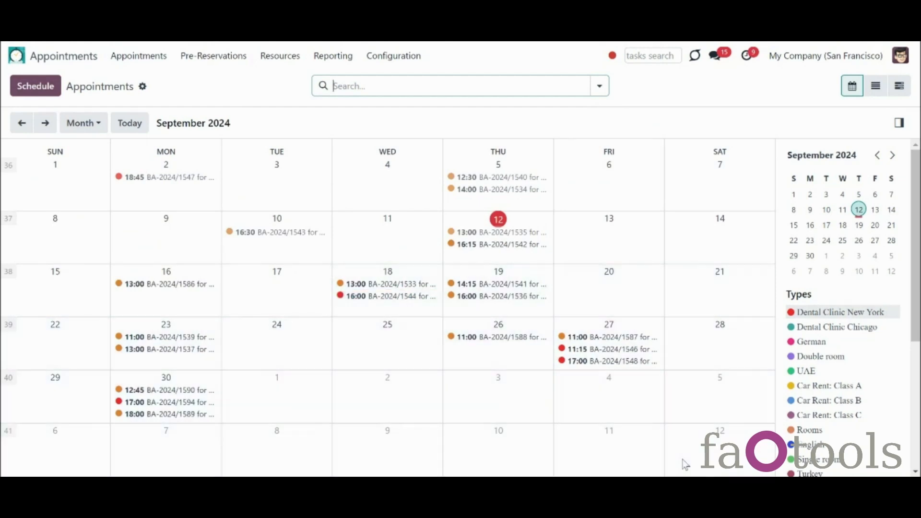
Step: Let any resource take the booking and choose Tooth Stopping as the service
left_click(258, 220)
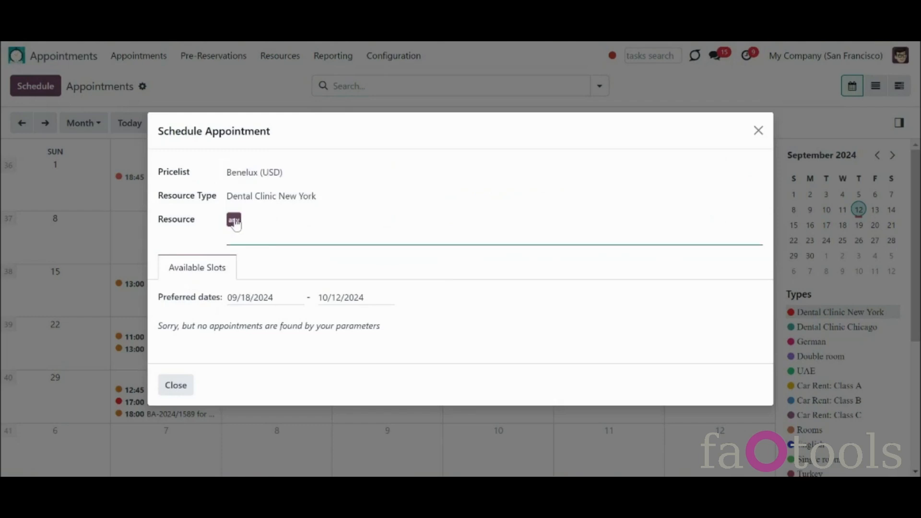
left_click(263, 247)
left_click(270, 272)
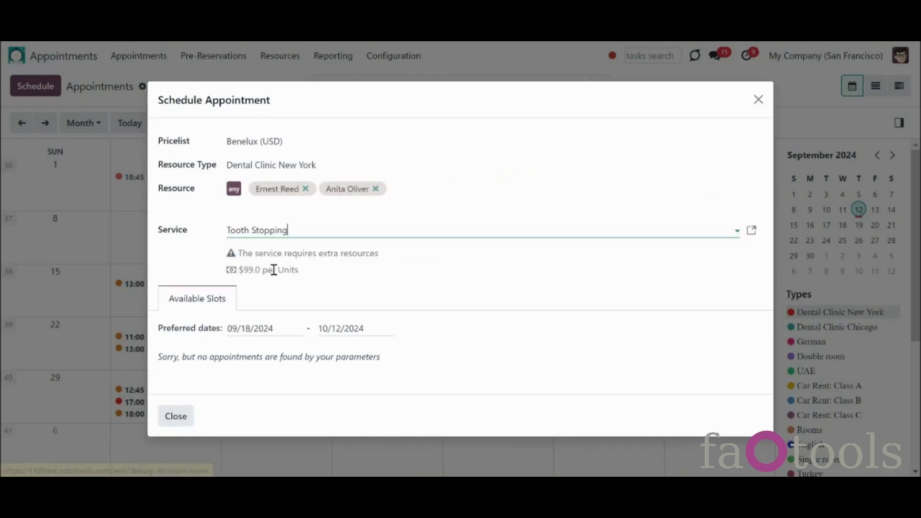
scroll(766, 267, "down", 1)
left_click_drag(765, 267, 784, 370)
Step: Book the 09/24 10:00–11:00 slot with one Professional Tooth Paste and two Teeth cleanings
left_click(523, 251)
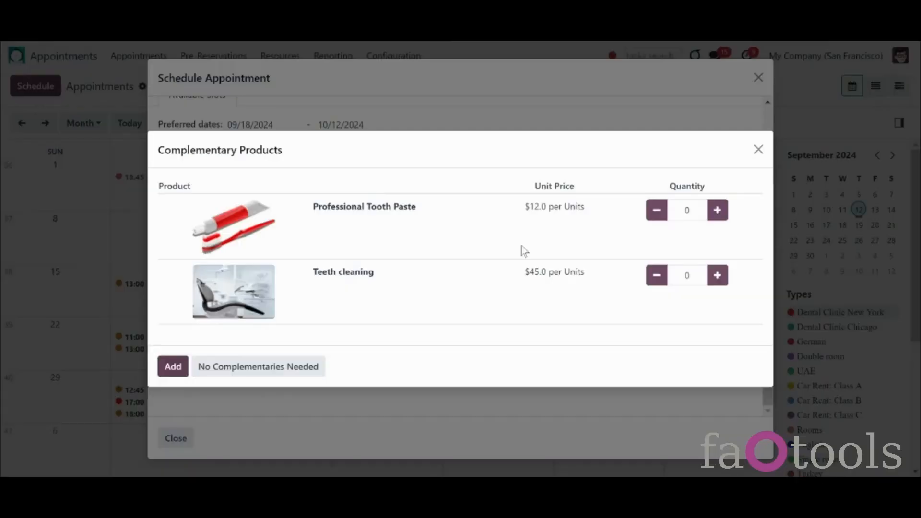
left_click(716, 212)
left_click(717, 277)
left_click(717, 277)
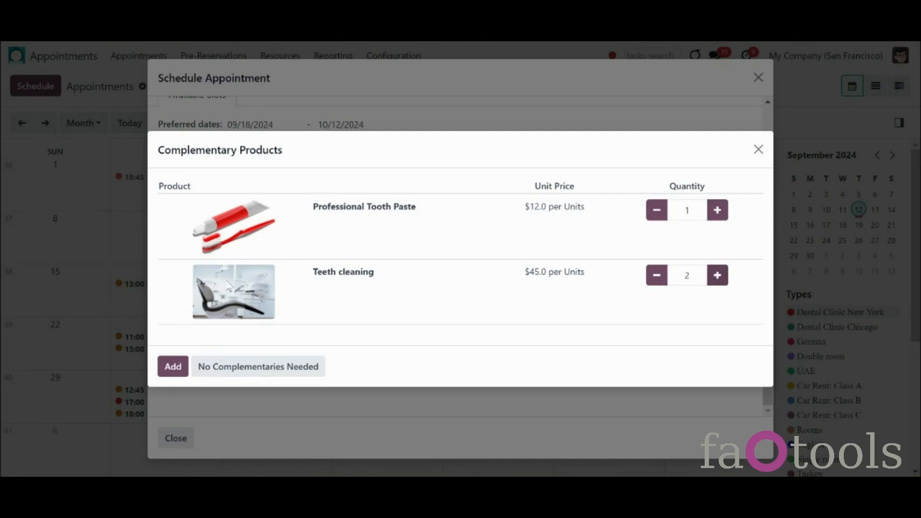
left_click(181, 366)
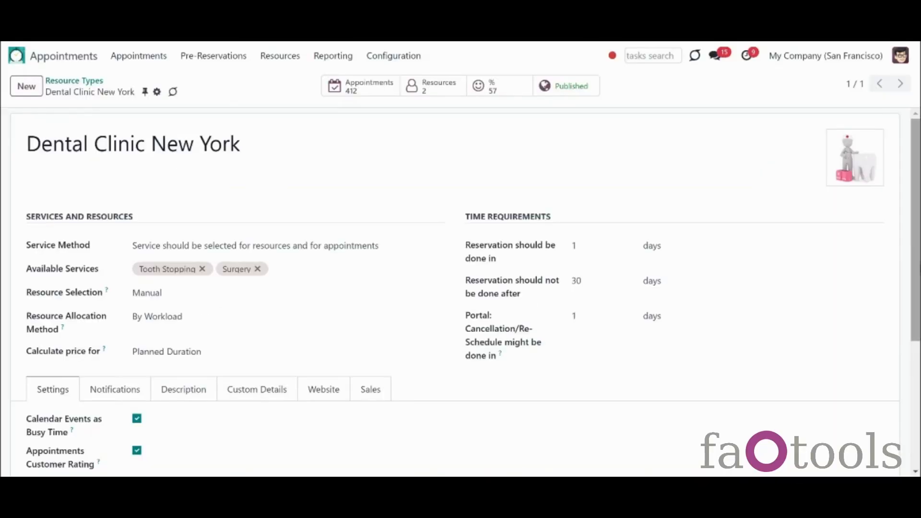
Step: Open a satisfied customer rating for Dental Clinic New York, then go to the website resource type page
scroll(147, 343, "down", 3)
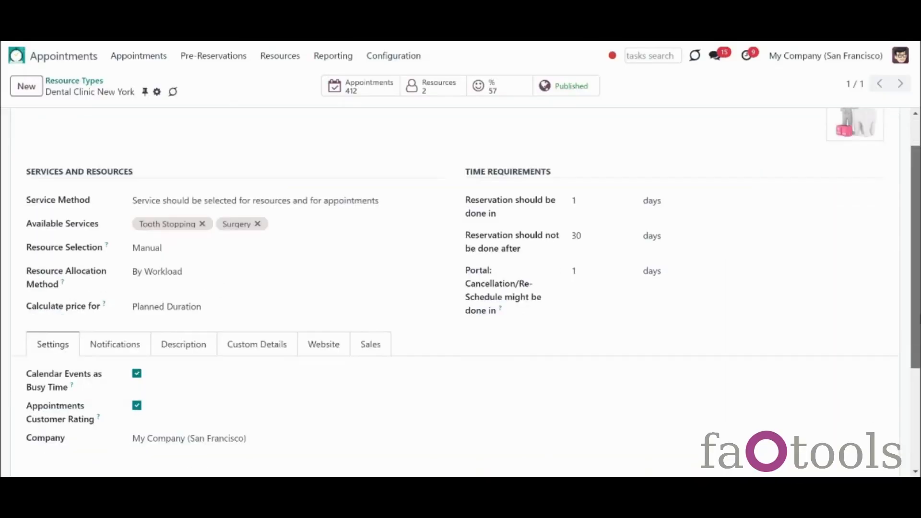
left_click(117, 312)
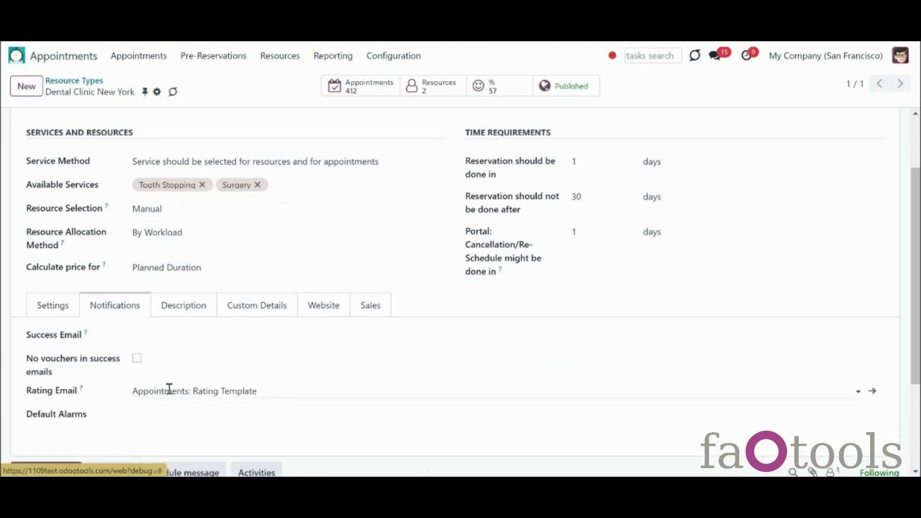
left_click(487, 90)
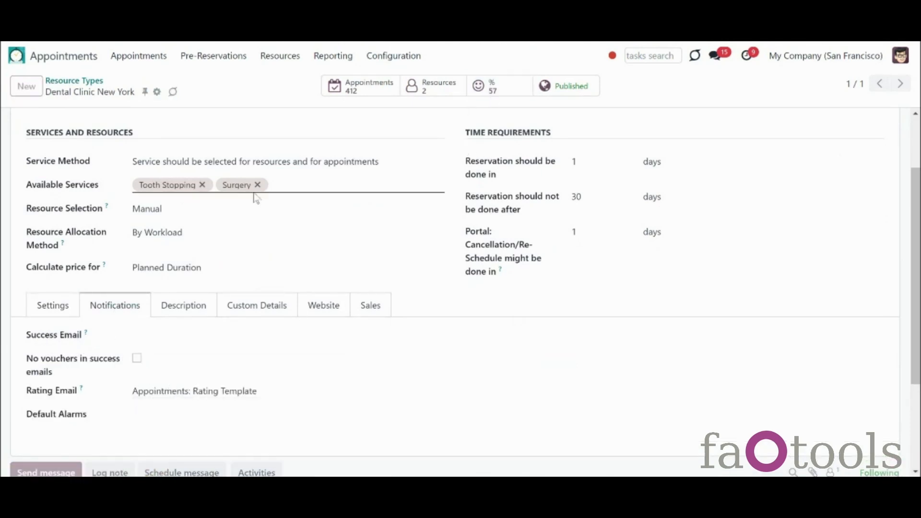
left_click(480, 186)
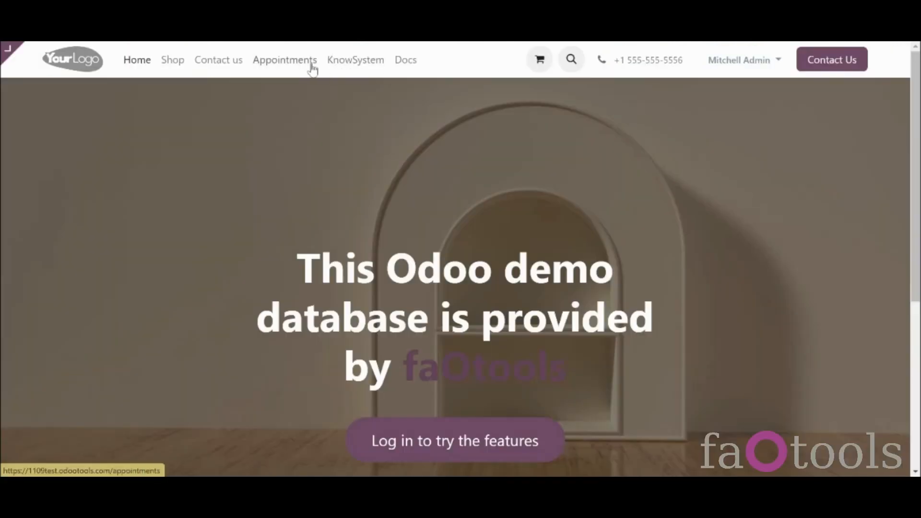
left_click(311, 66)
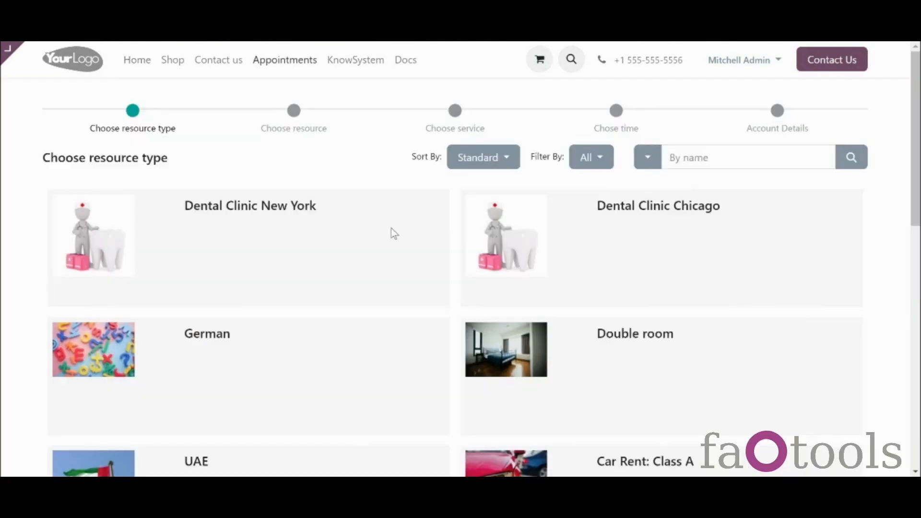
Step: Book Tooth Stopping at Dental Clinic New York with any resource at 09/19 08:00, without complementary products
left_click(392, 230)
left_click(837, 164)
left_click(531, 284)
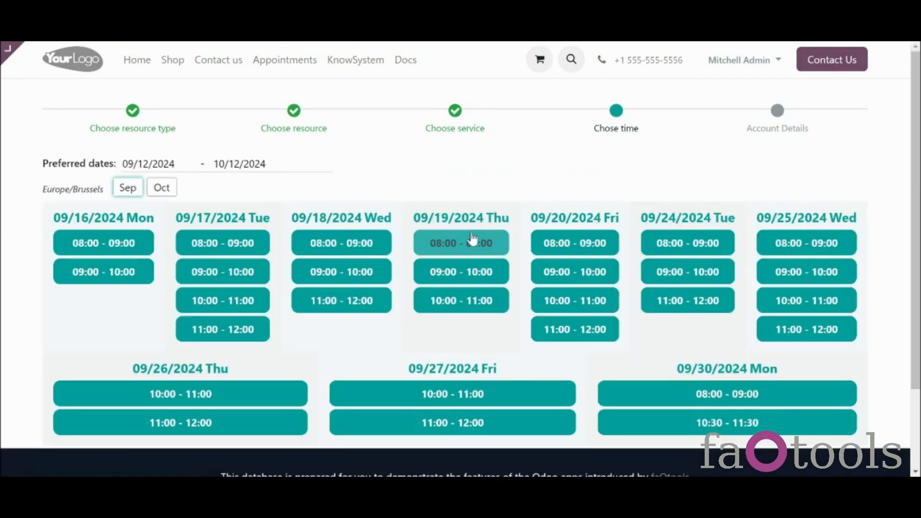
left_click(473, 239)
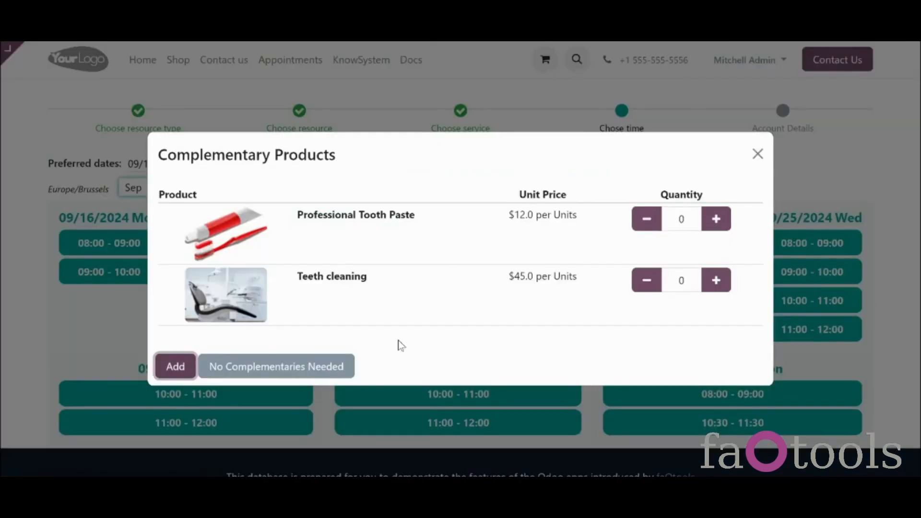
left_click(302, 370)
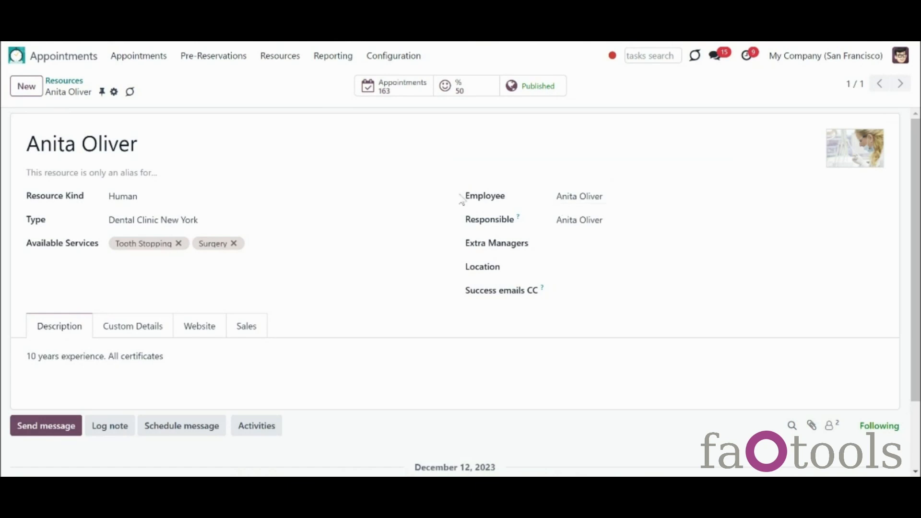
Step: Open the 26 September Surgery appointment and scroll through its linked $440.00 quotation
left_click(406, 56)
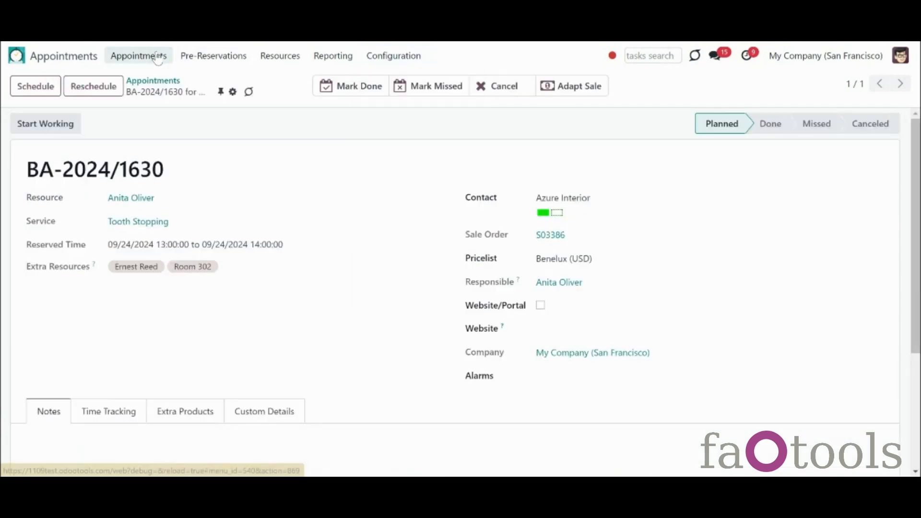
left_click(158, 56)
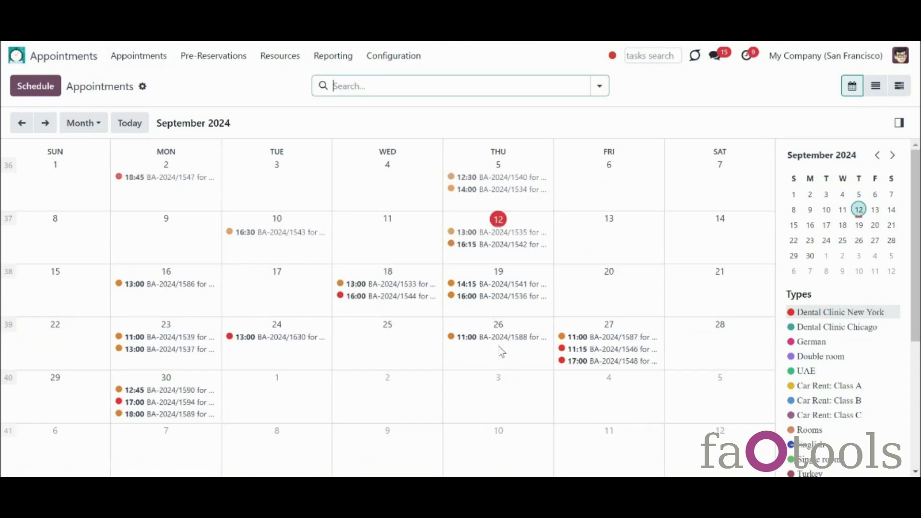
left_click(500, 338)
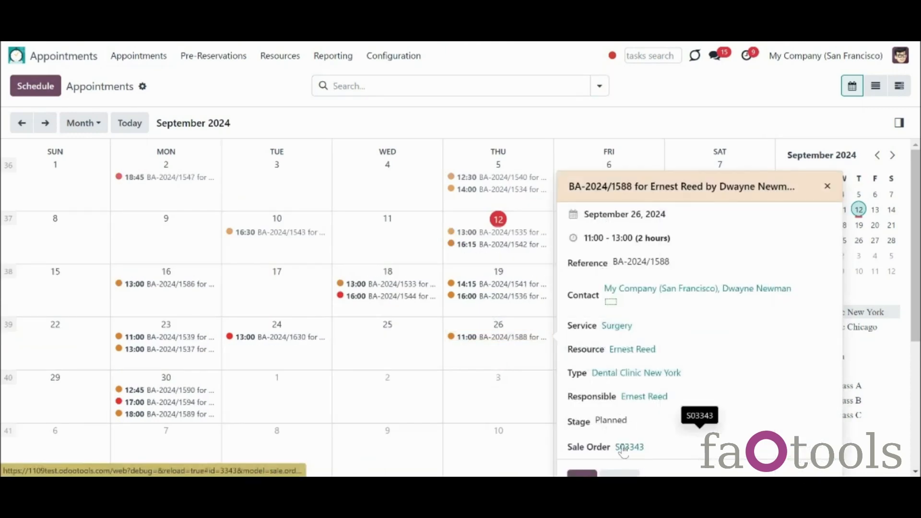
left_click(624, 448)
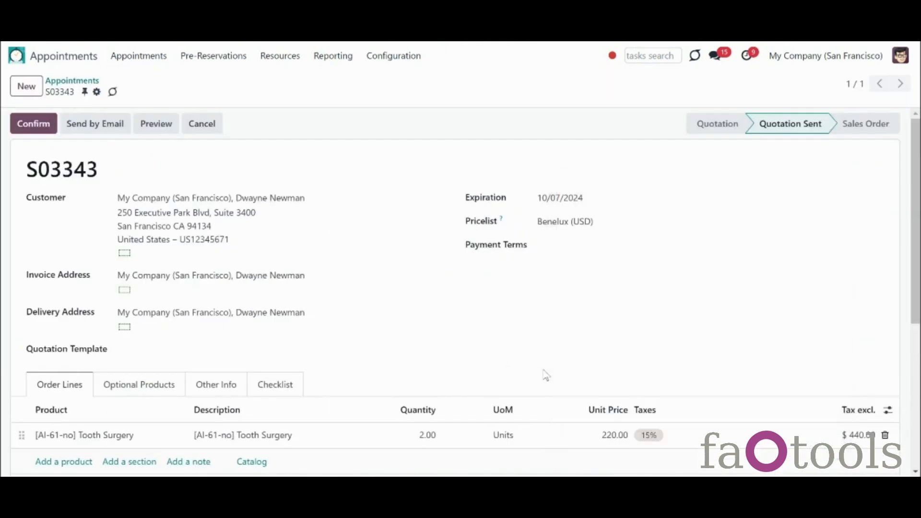
scroll(914, 336, "down", 2)
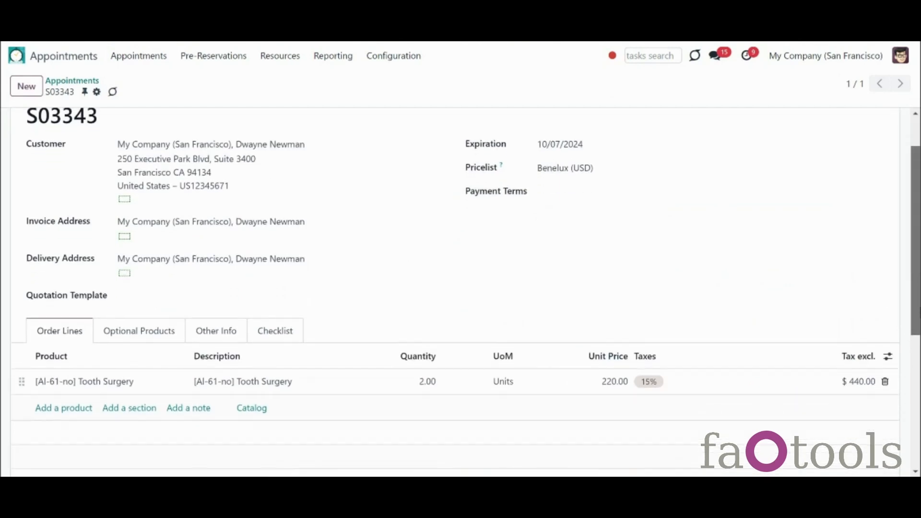
scroll(455, 291, "down", 3)
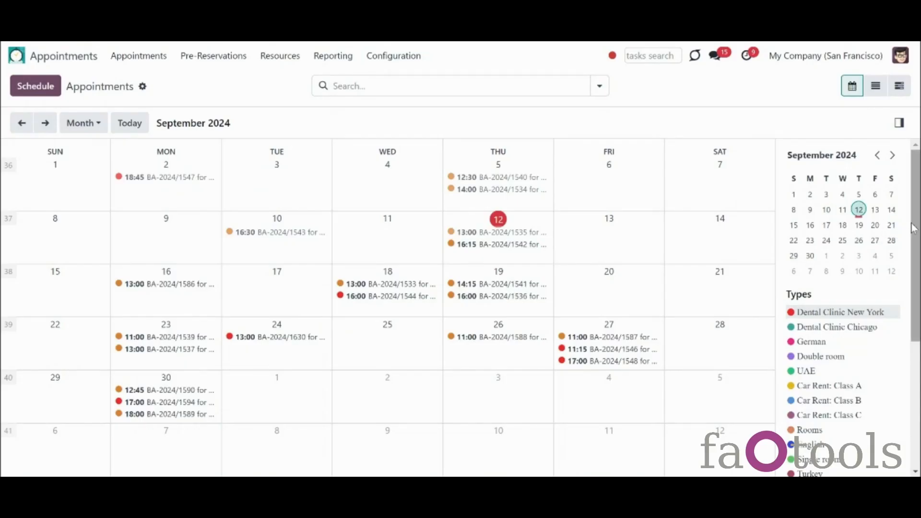
left_click_drag(913, 229, 915, 250)
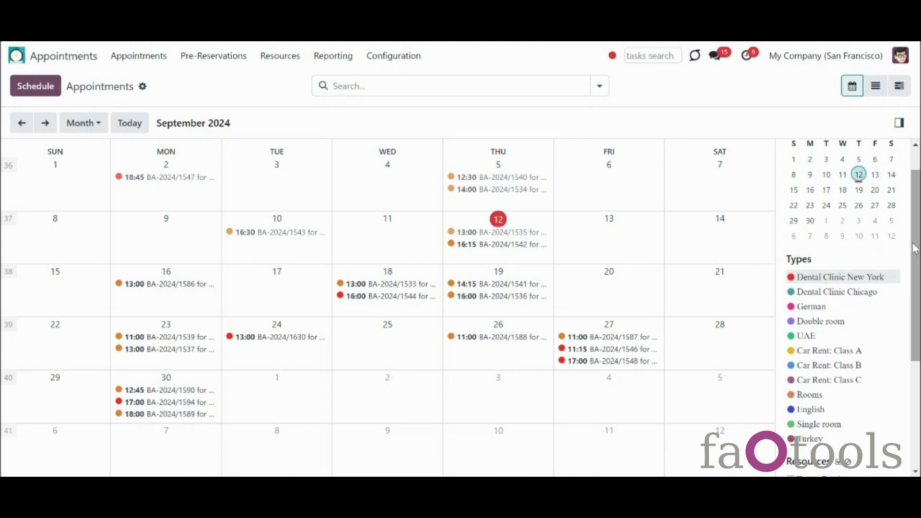
left_click_drag(914, 328, 914, 420)
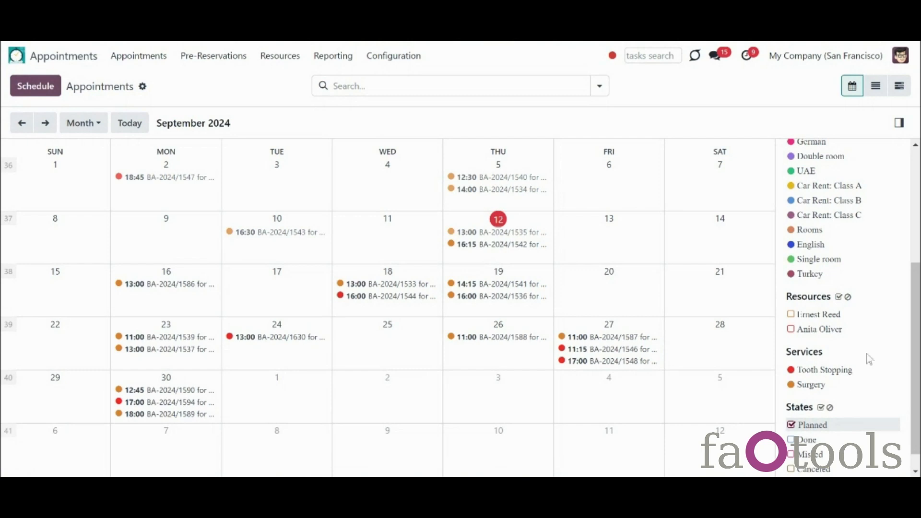
scroll(845, 307, "up", 3)
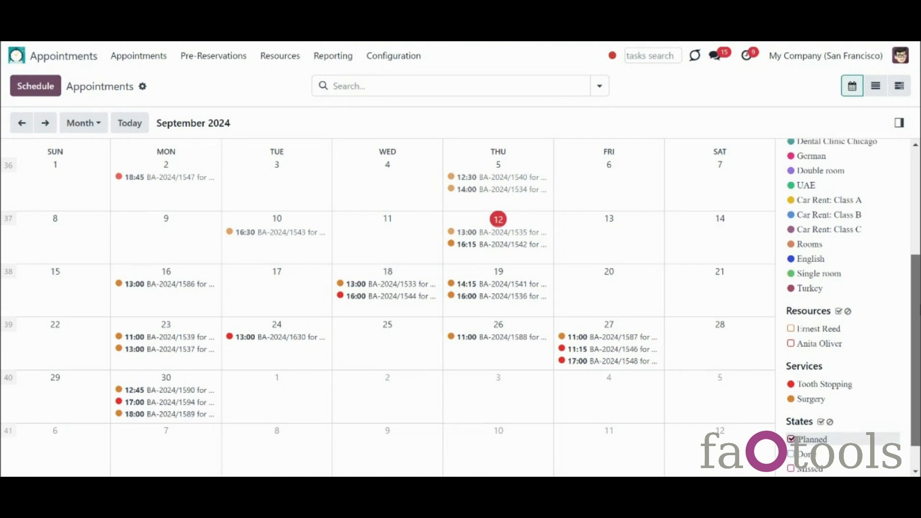
scroll(844, 307, "down", 2)
scroll(916, 280, "down", 1)
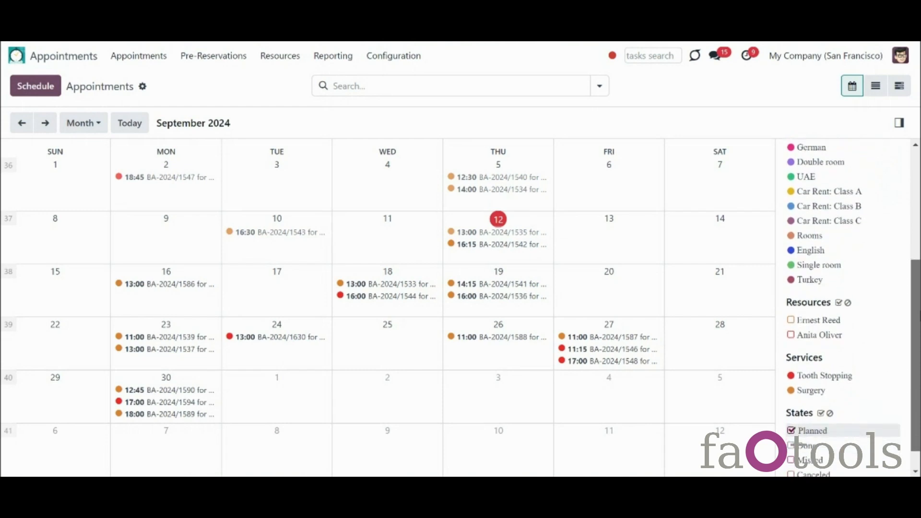
scroll(916, 280, "up", 2)
scroll(916, 281, "up", 1)
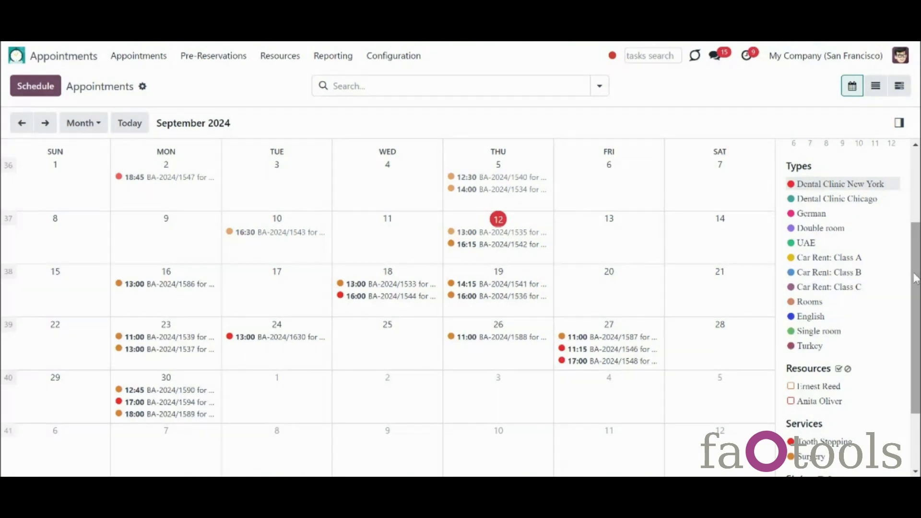
left_click_drag(916, 278, 916, 297)
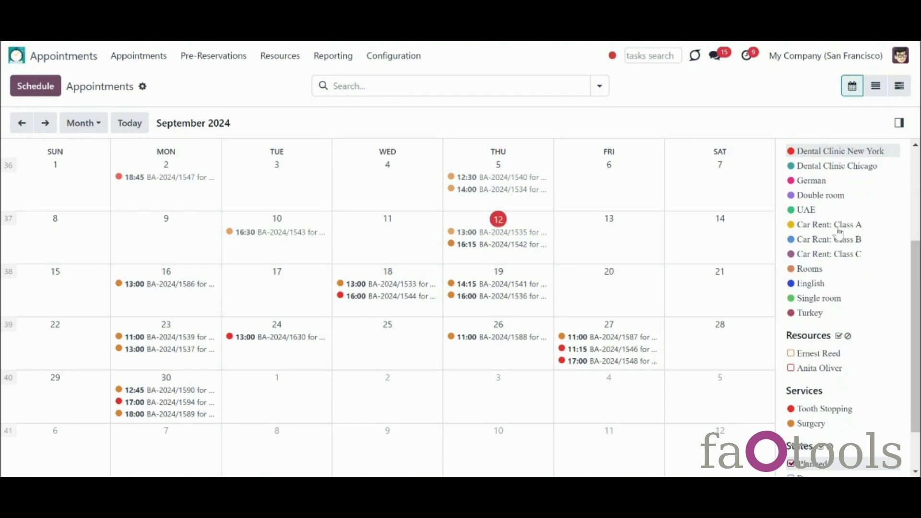
left_click(839, 230)
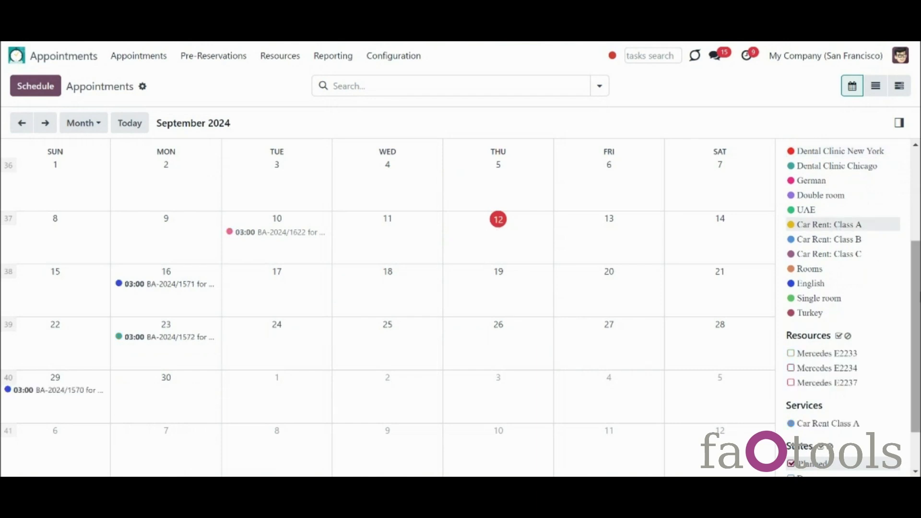
left_click_drag(918, 298, 918, 318)
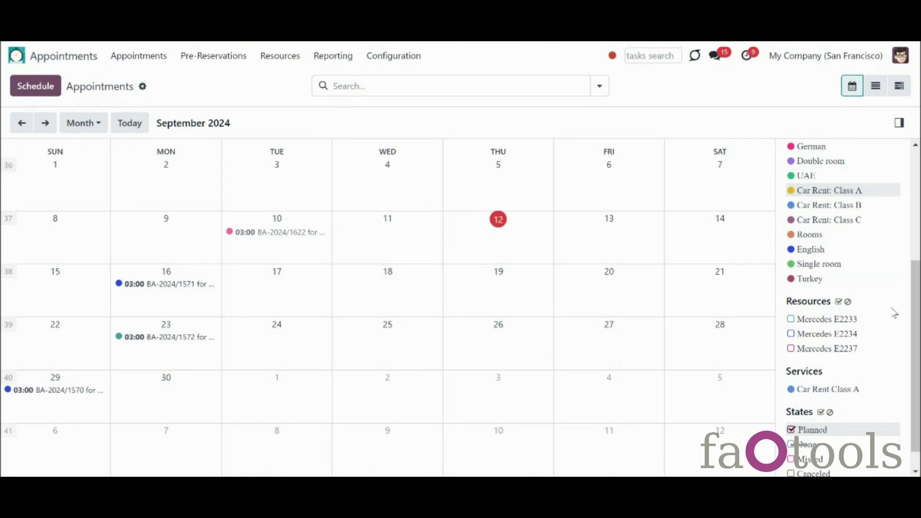
left_click(818, 236)
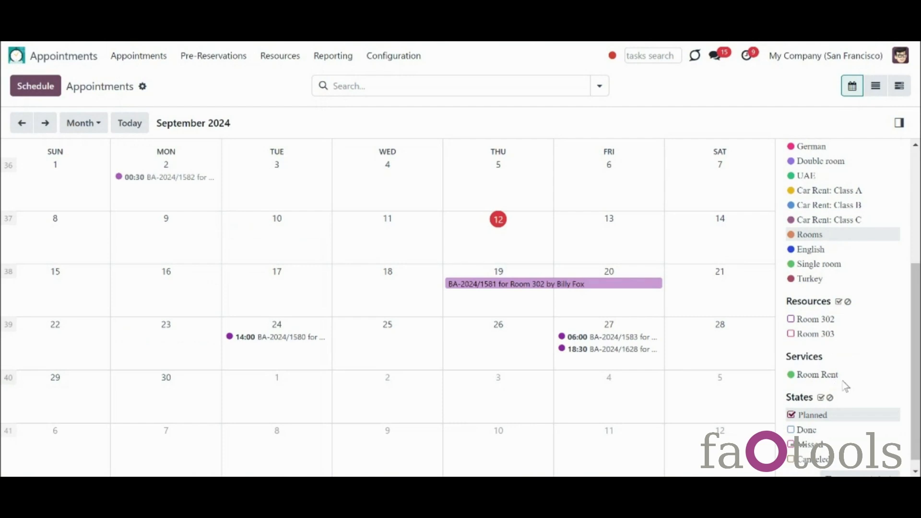
left_click_drag(917, 350, 910, 315)
left_click(835, 179)
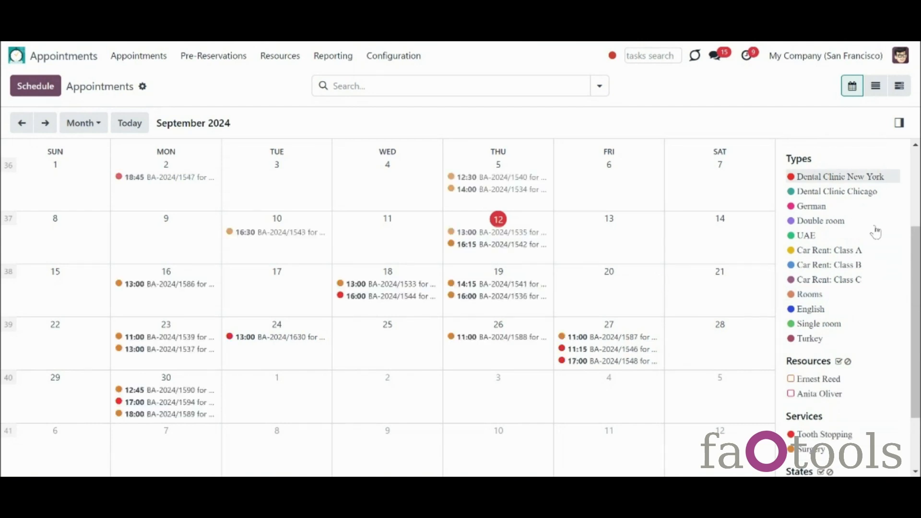
left_click_drag(917, 258, 919, 299)
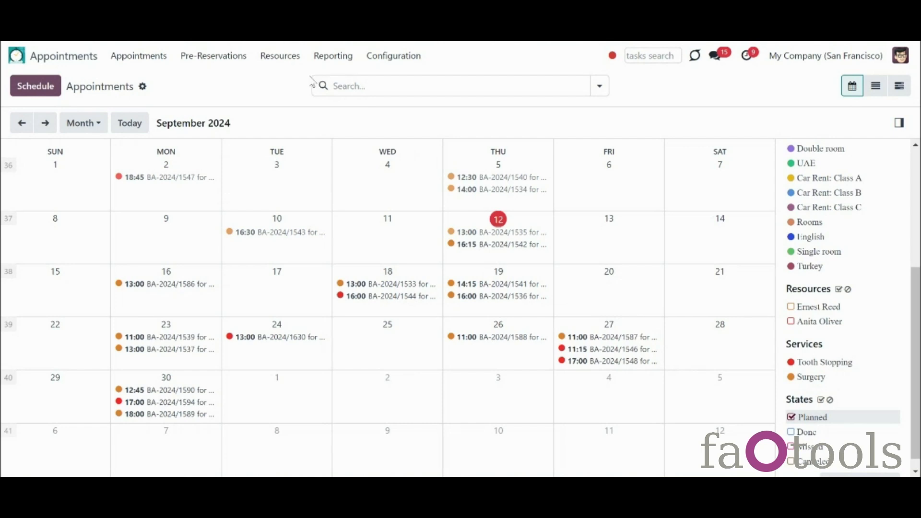
Step: Create a new service named Lesson and upload a picture for it
left_click(287, 57)
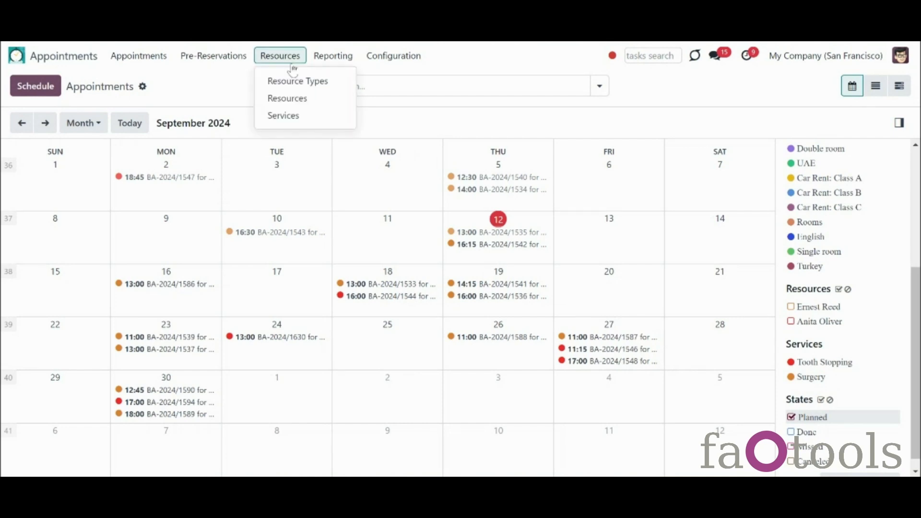
left_click(288, 122)
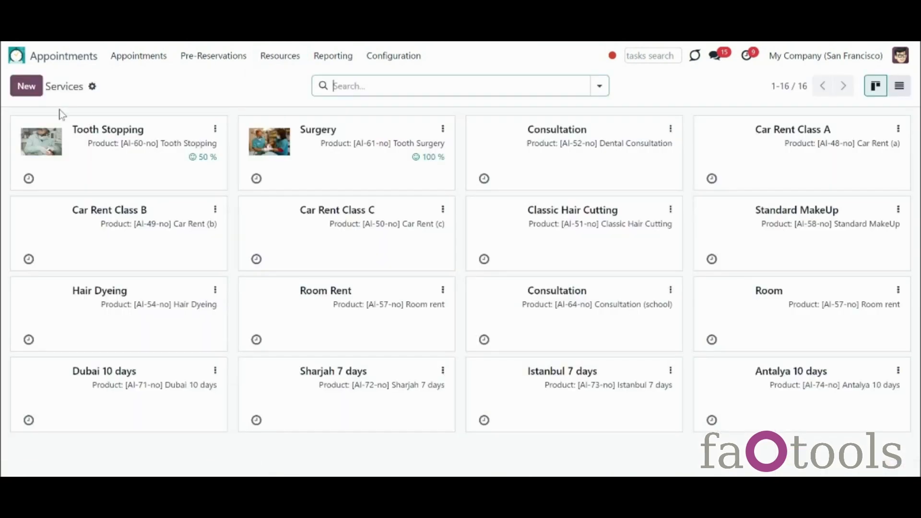
left_click(29, 88)
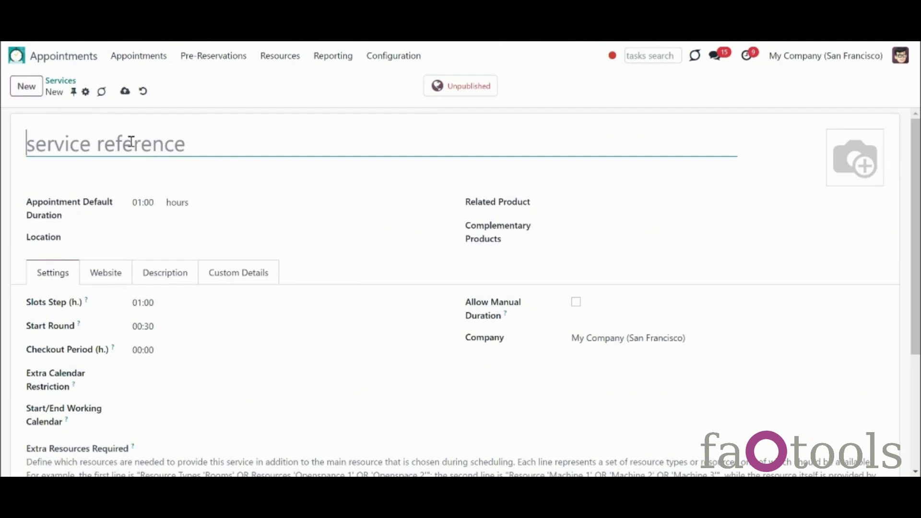
type("Lesson")
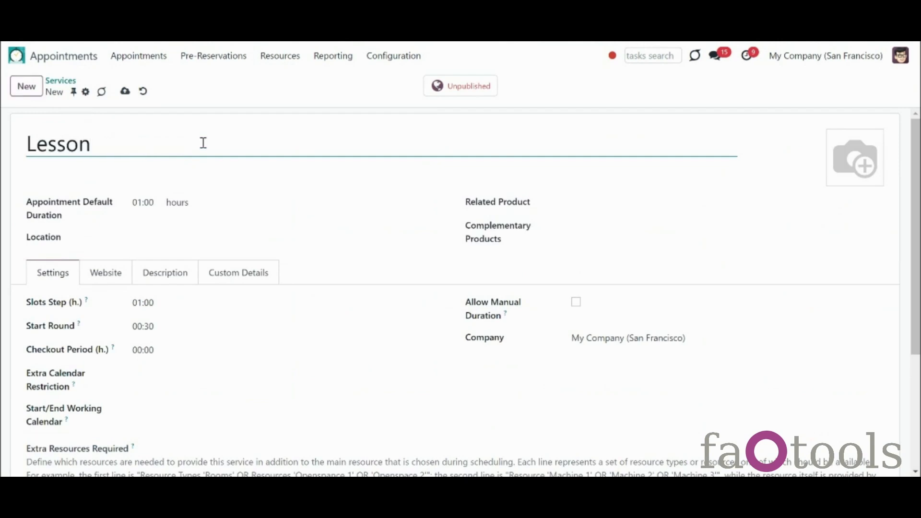
left_click(836, 179)
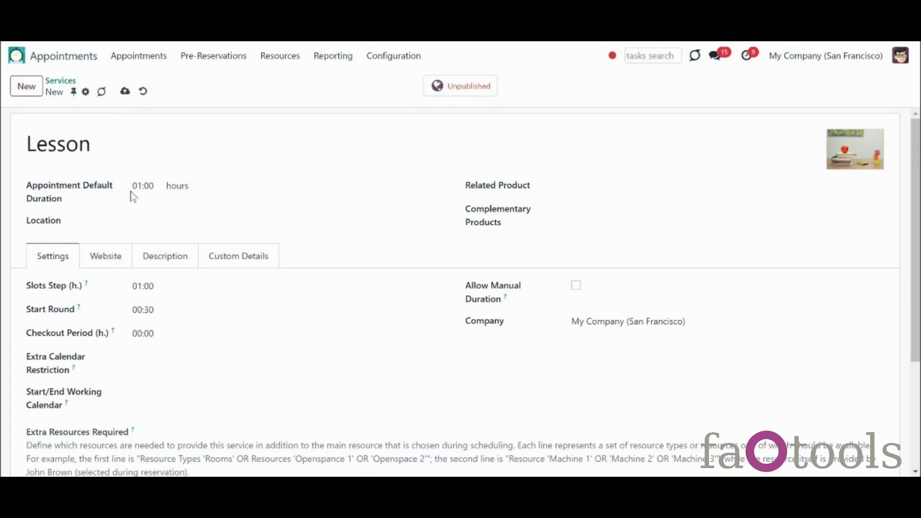
Step: Set the Lesson default duration to 00:45 hours
left_click(175, 188)
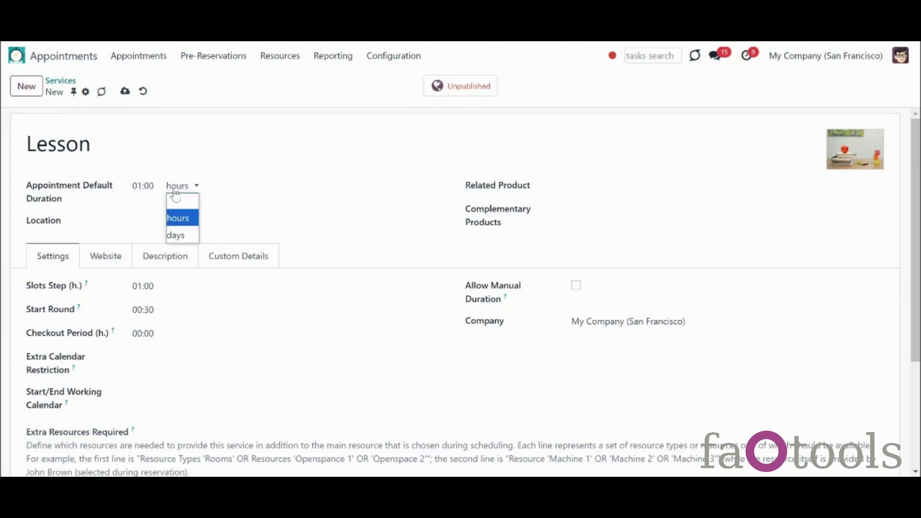
left_click(184, 225)
left_click(141, 186)
left_click(141, 185)
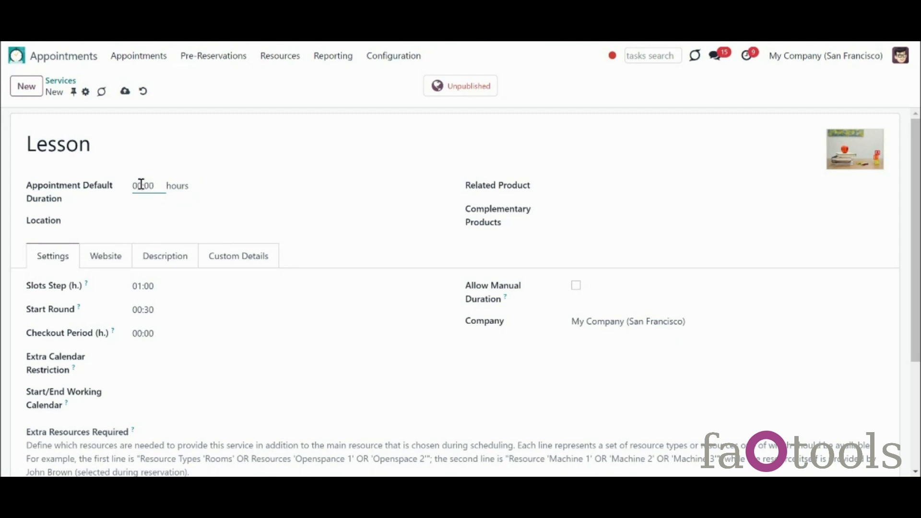
type("00:45")
left_click(235, 205)
left_click_drag(770, 196, 778, 246)
left_click(200, 222)
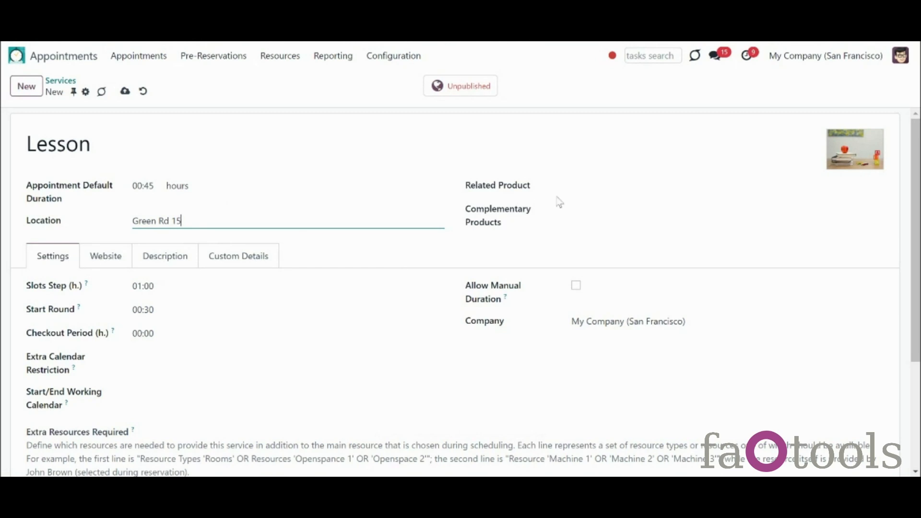
left_click(580, 186)
type("le")
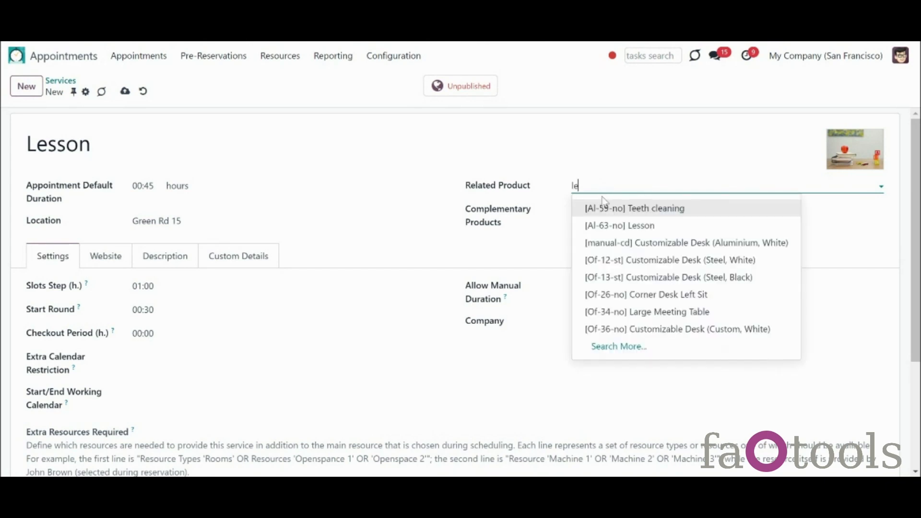
Step: Link [Al-63-no] Lesson as the related product and inspect its $50.00 product record
left_click(611, 225)
left_click(872, 186)
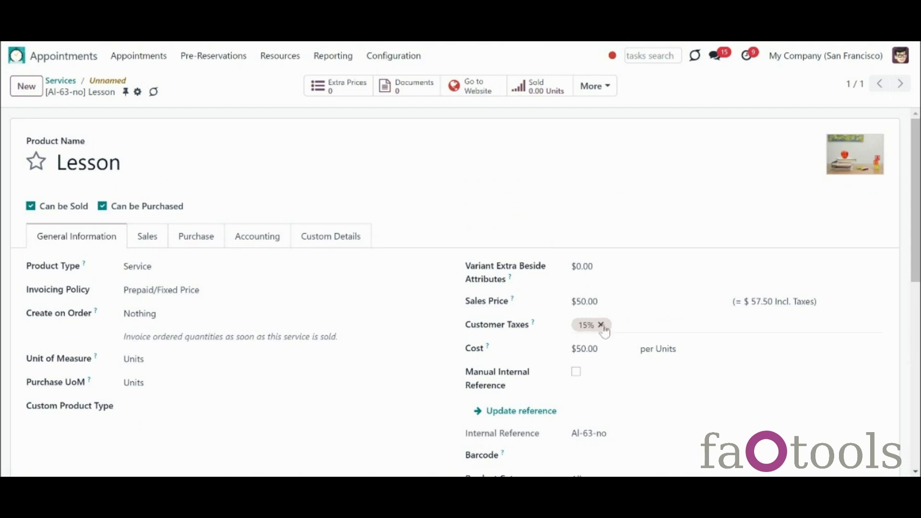
left_click(93, 83)
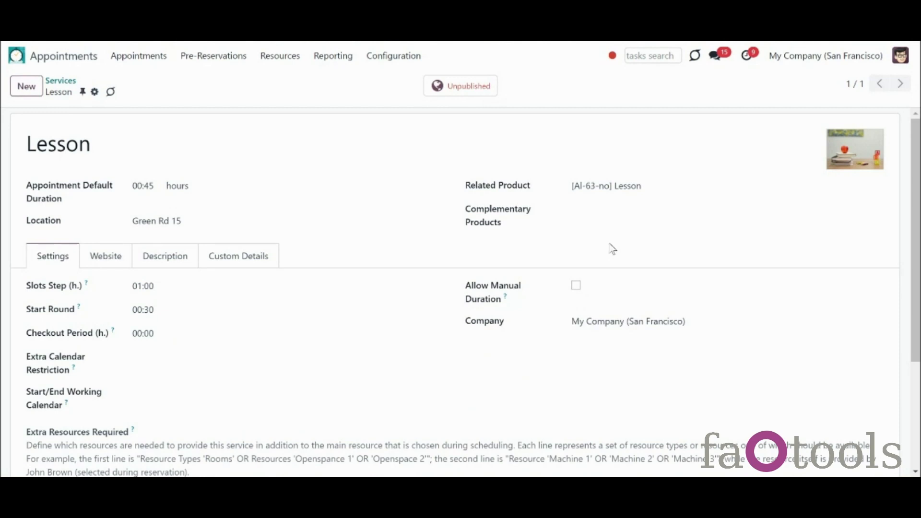
left_click(595, 213)
Step: Add [Al-70-no] Books as a complementary product and preview its quantity on a 09/17 slot
type("boo")
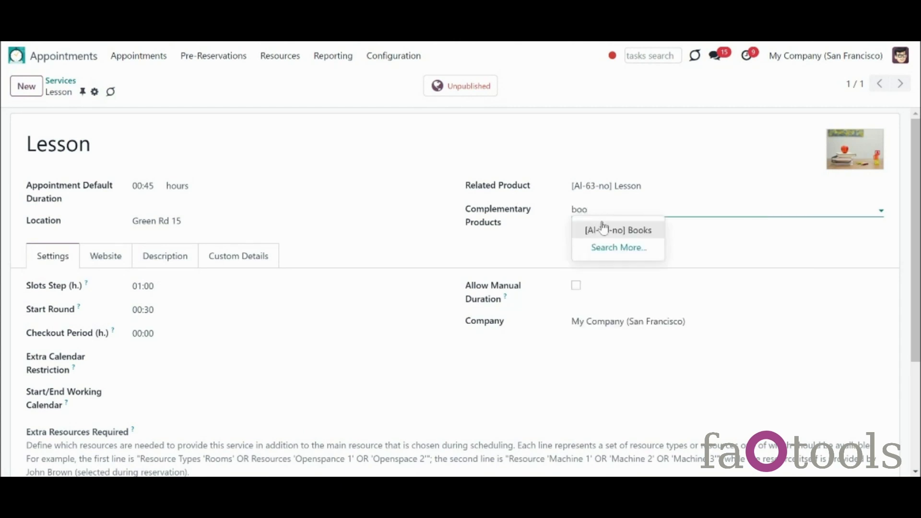
left_click(607, 230)
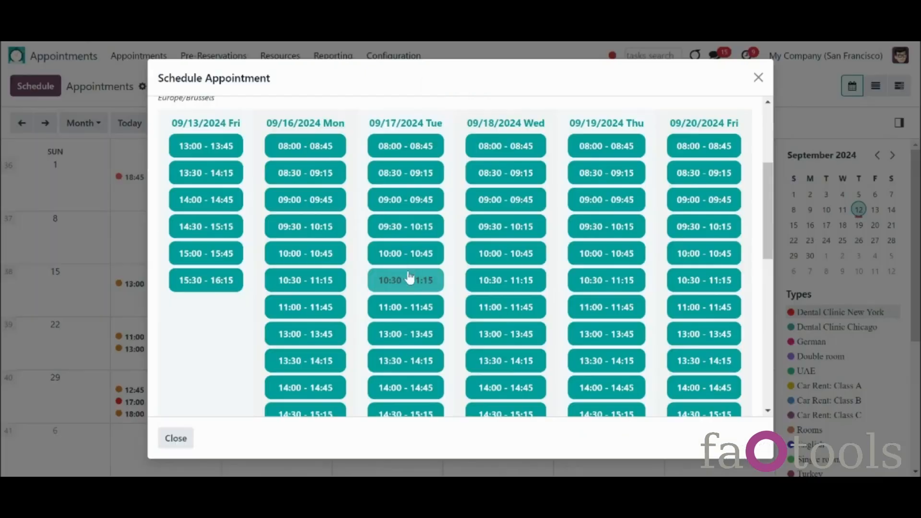
left_click(411, 261)
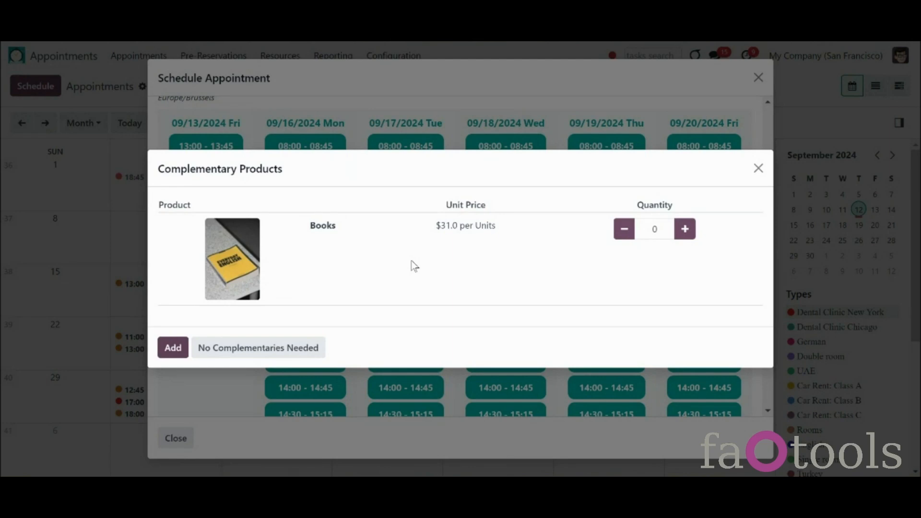
left_click(682, 230)
left_click(681, 231)
left_click(617, 235)
left_click(618, 235)
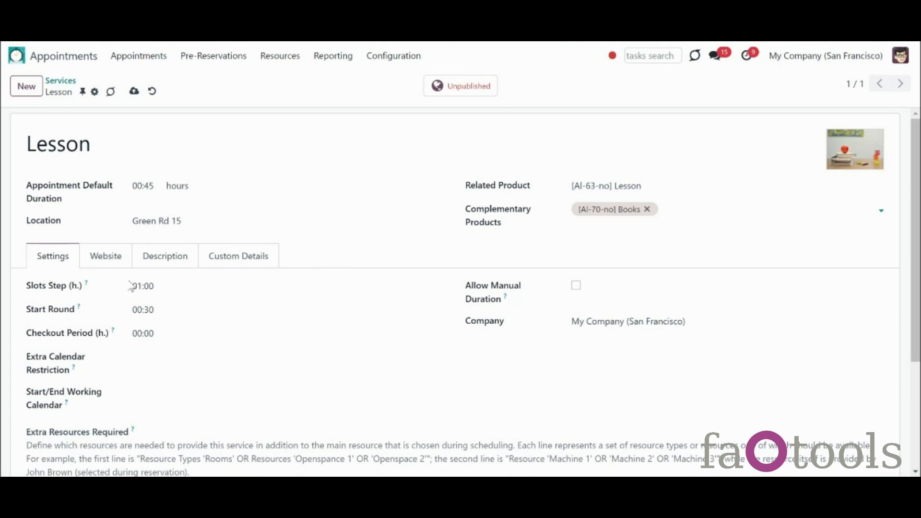
Step: Retype the Slots Step (h.) value on the Settings tab, changing 01:00 to 00:30
mouse_move(87, 285)
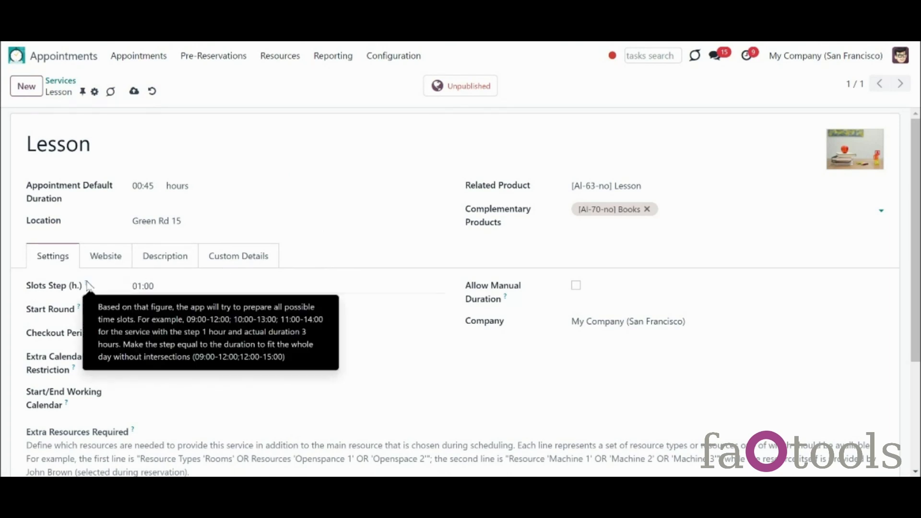
left_click(141, 291)
left_click(141, 289)
key("BackSpace")
type("0")
left_click_drag(150, 288, 145, 288)
type("30")
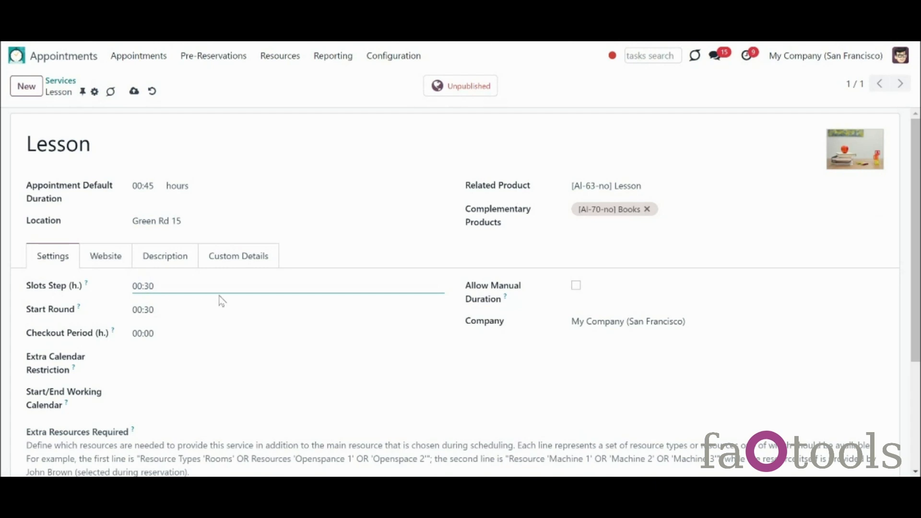
key("Right")
key("BackSpace")
key("BackSpace")
type("45")
key("BackSpace")
type("00")
key("Left")
key("Left")
key("Left")
key("BackSpace")
type("2")
key("BackSpace")
type("0")
key("Right")
key("BackSpace")
type("3")
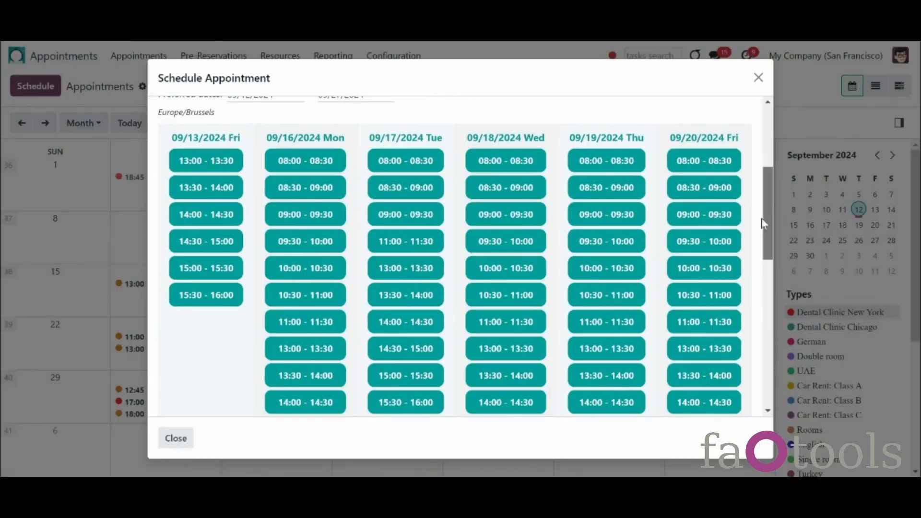
scroll(763, 227, "down", 1)
left_click_drag(763, 224, 752, 137)
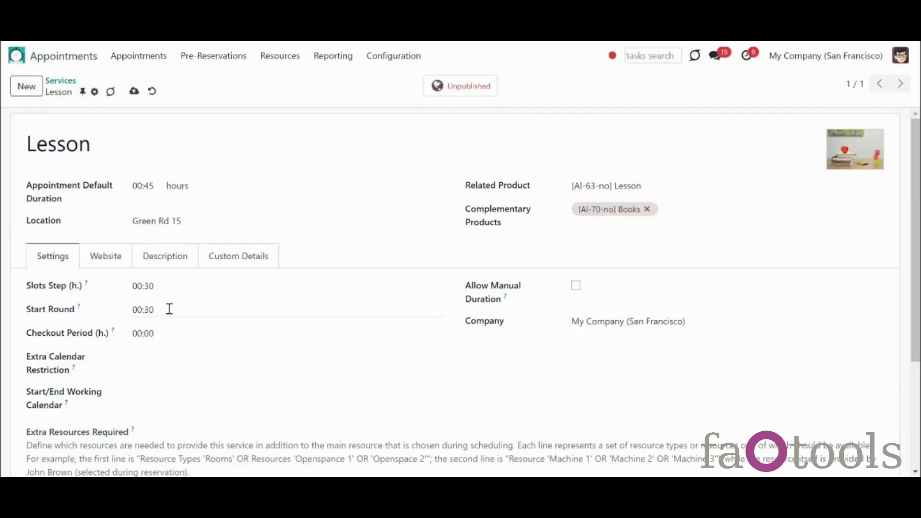
mouse_move(78, 308)
Step: Change the checkout period from 00:00 to 00:15 hours
left_click(171, 335)
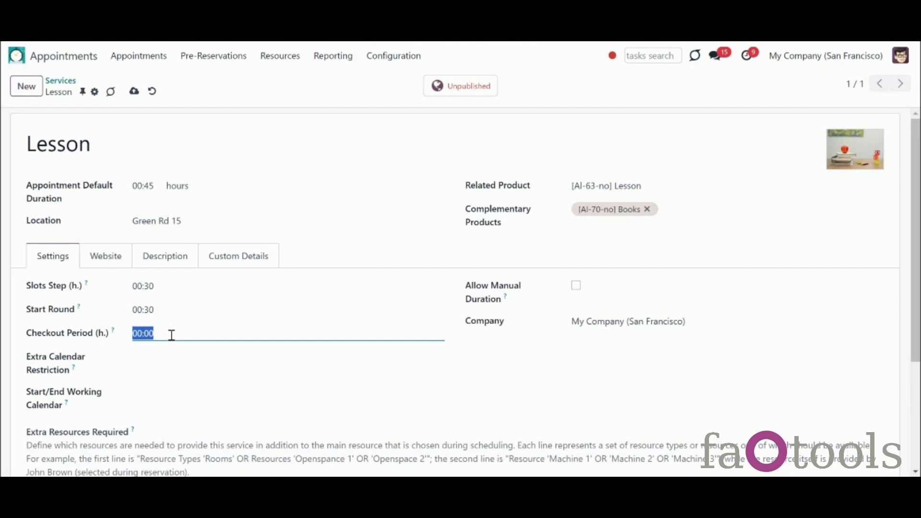
left_click(171, 335)
key("BackSpace")
key("BackSpace")
type("15")
left_click(205, 359)
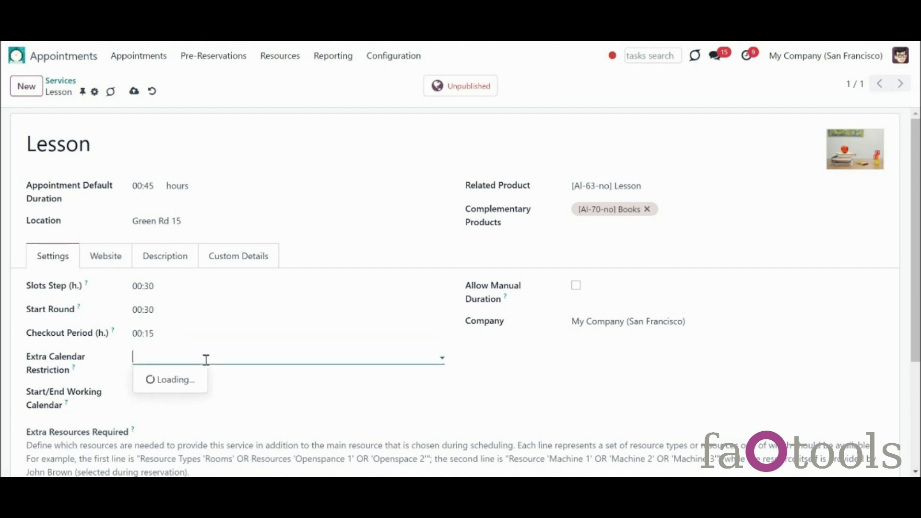
left_click(292, 322)
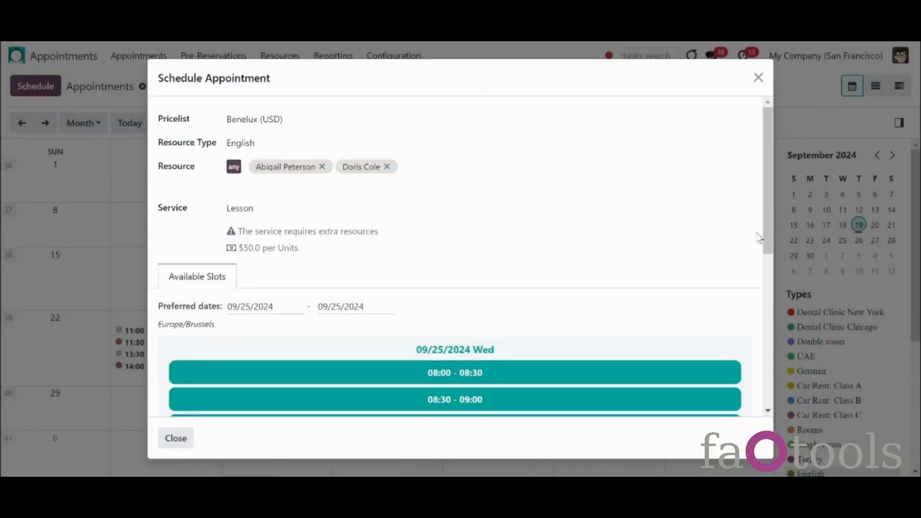
Step: Preview a 09/25 08:00–08:45 booking without complementary products
left_click_drag(765, 241, 763, 285)
left_click(520, 286)
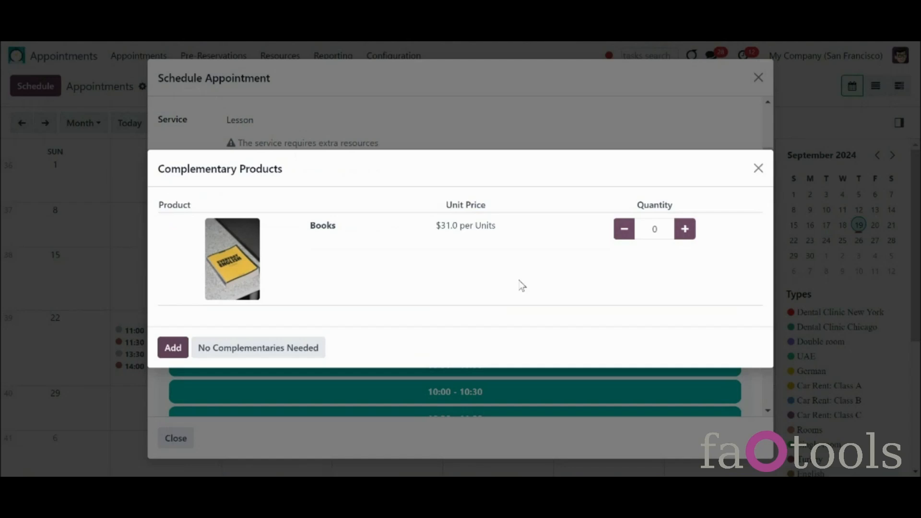
left_click(227, 348)
scroll(292, 240, "up", 3)
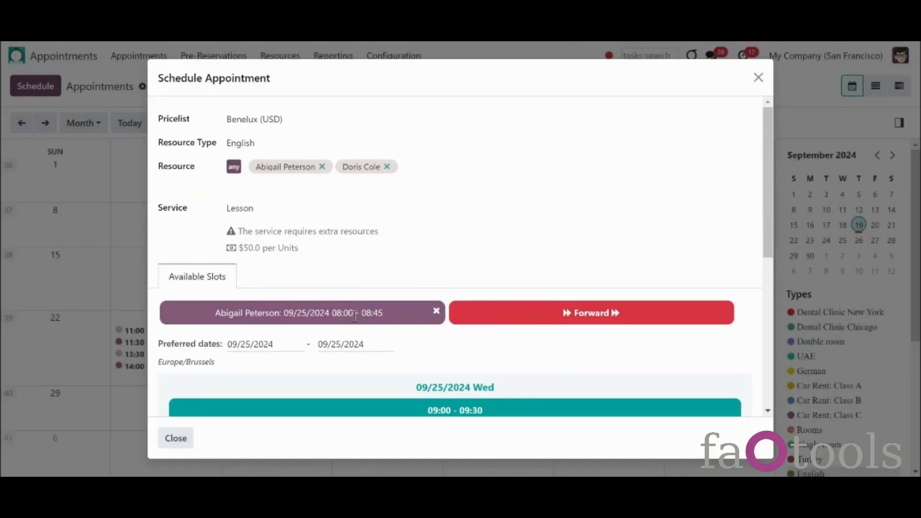
left_click_drag(334, 313, 389, 312)
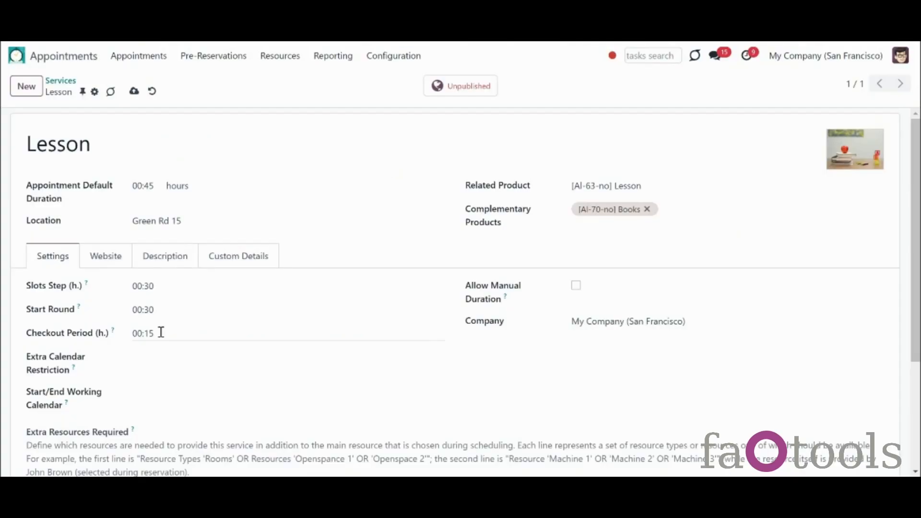
Step: Enable Allow Manual Duration (00:30–02:00, 00:30 multiples) and try durations of 4, 6, then 2 days
left_click(577, 287)
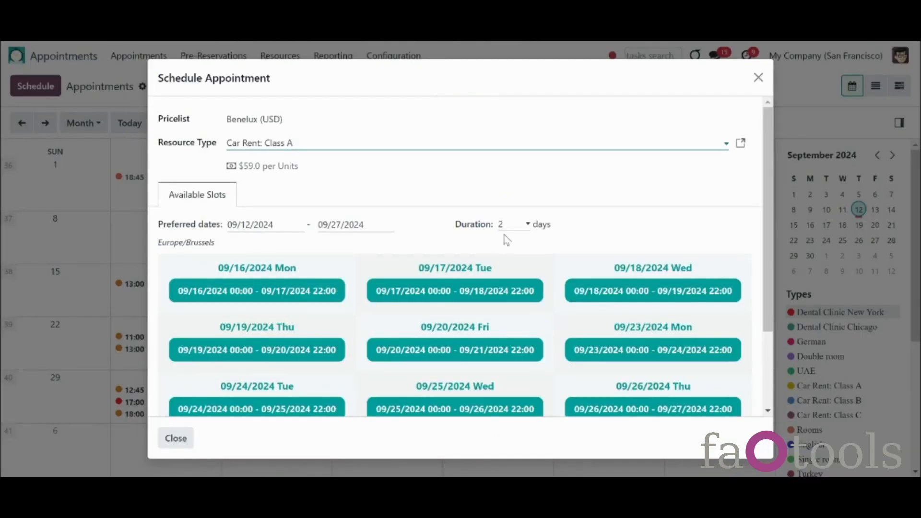
left_click(513, 225)
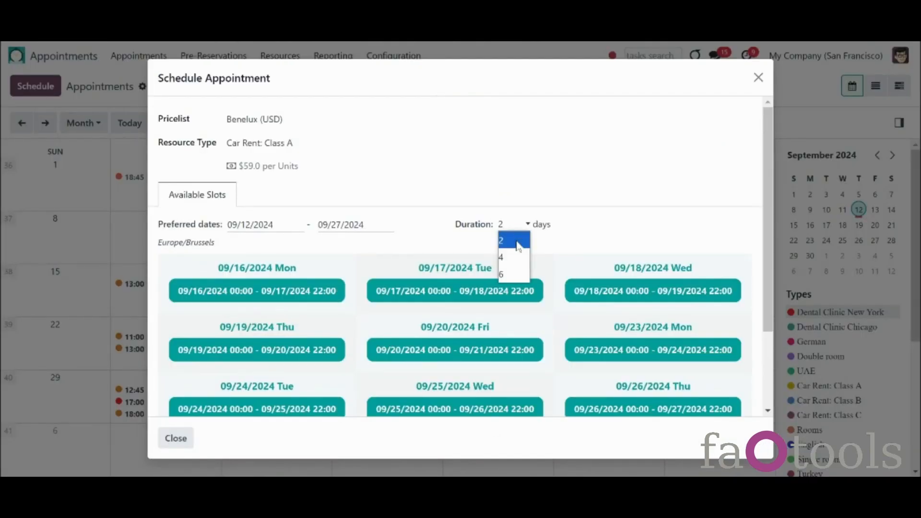
left_click(522, 257)
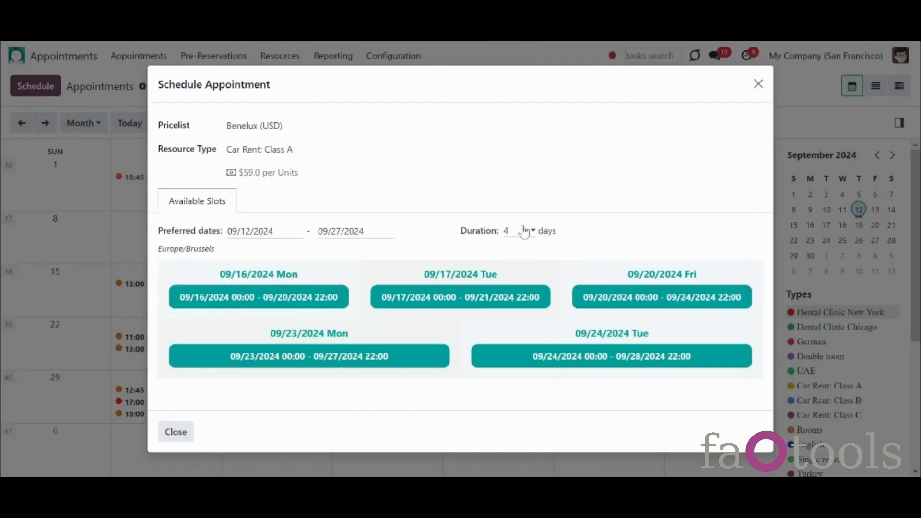
left_click(525, 232)
left_click(527, 281)
left_click(523, 264)
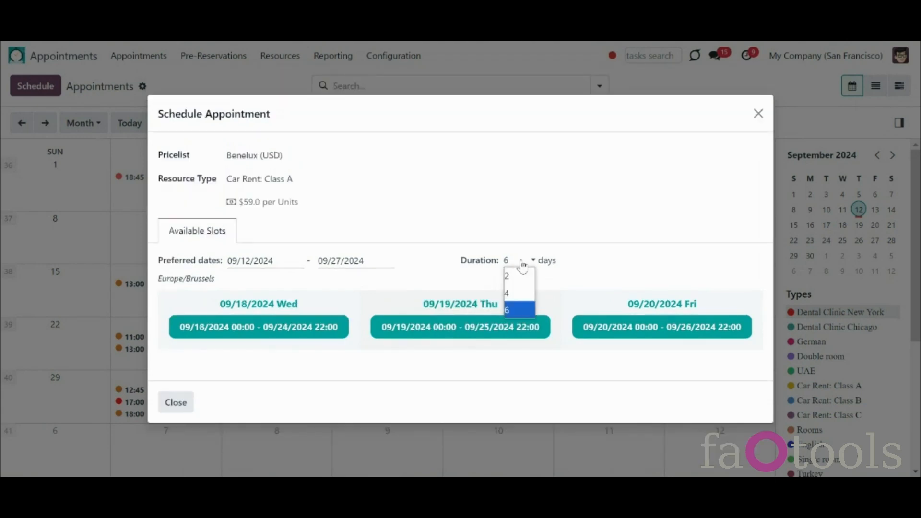
left_click(526, 276)
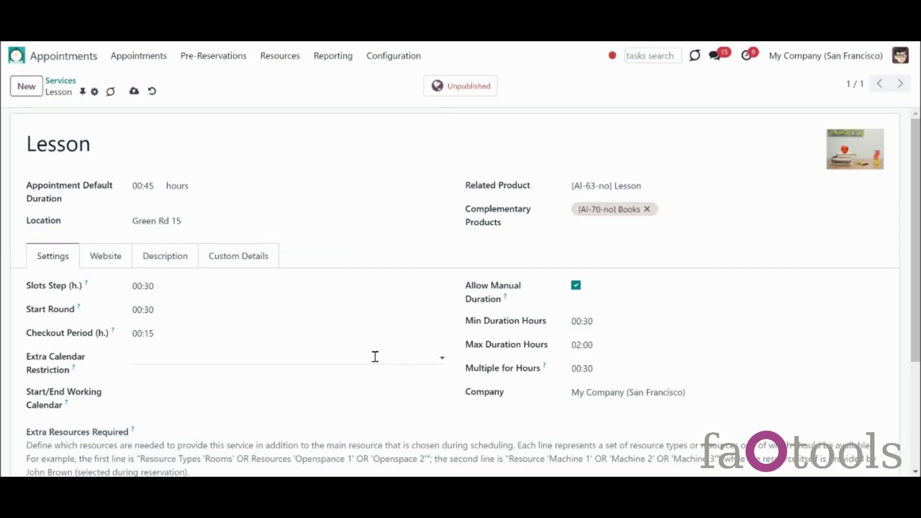
Step: Turn off manual duration, then clear and reselect Standard 35 hours/week as the extra calendar restriction
left_click(375, 357)
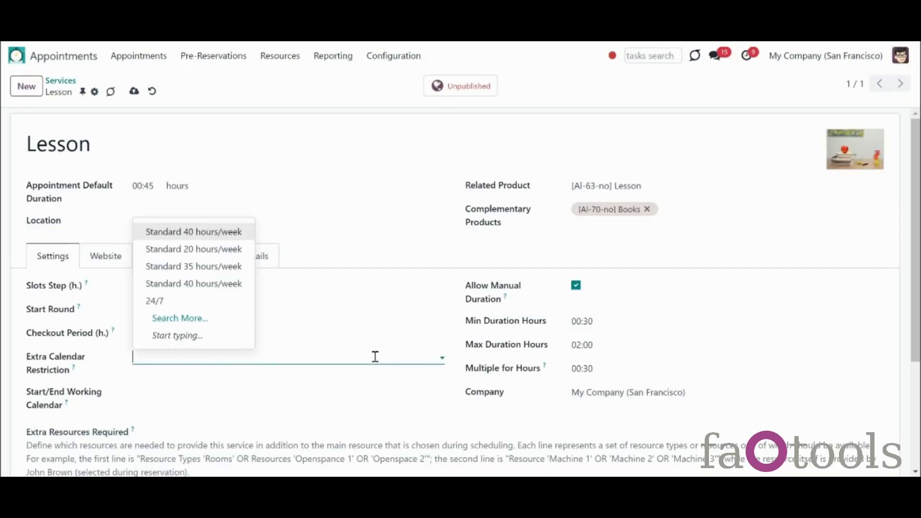
left_click(235, 268)
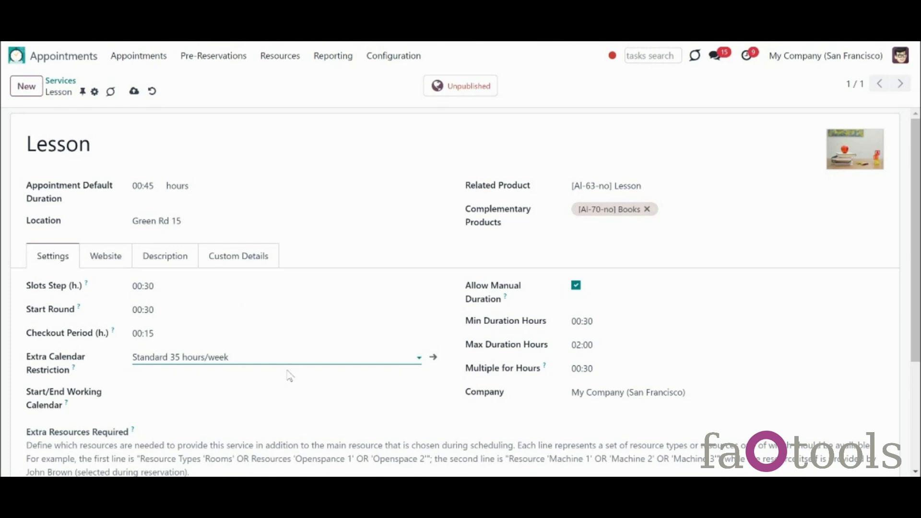
left_click(575, 287)
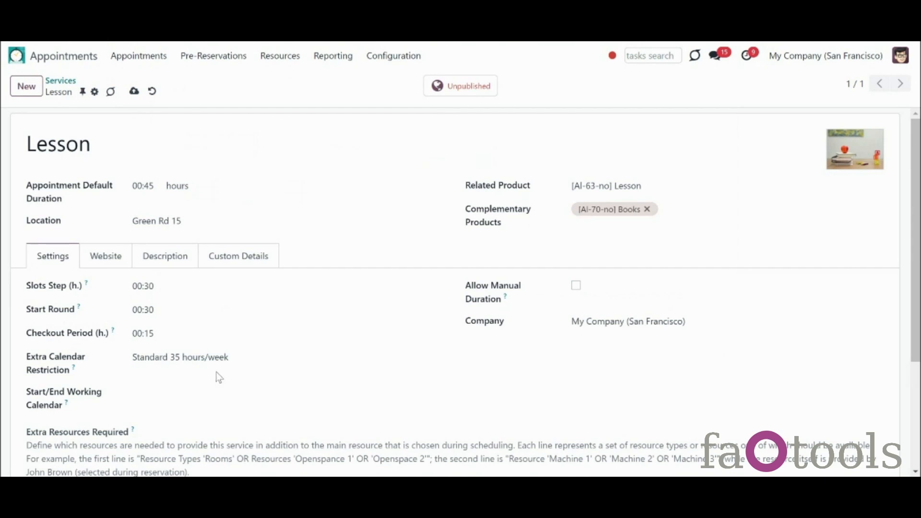
left_click(232, 358)
key("BackSpace")
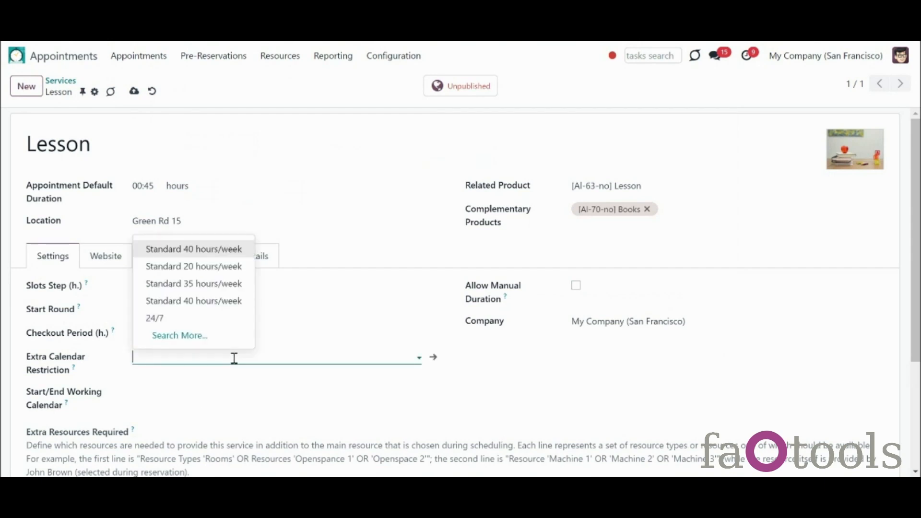
left_click(537, 418)
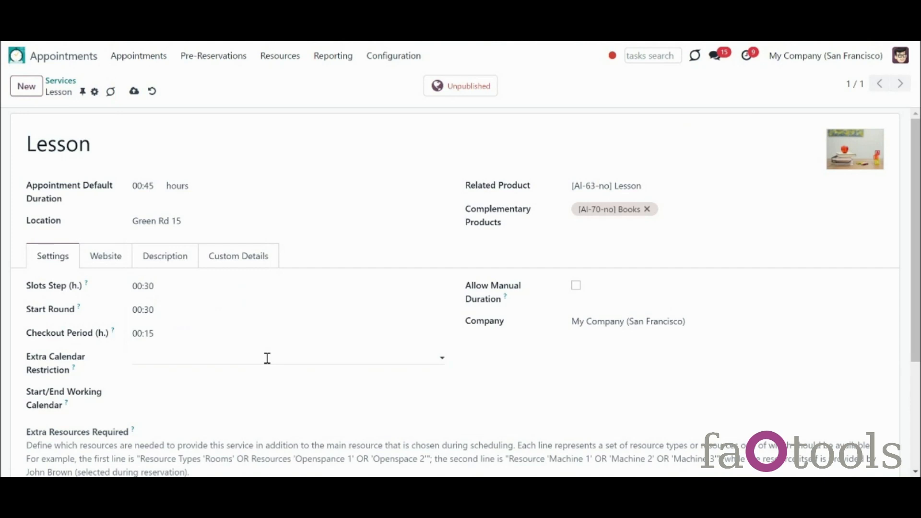
left_click(155, 360)
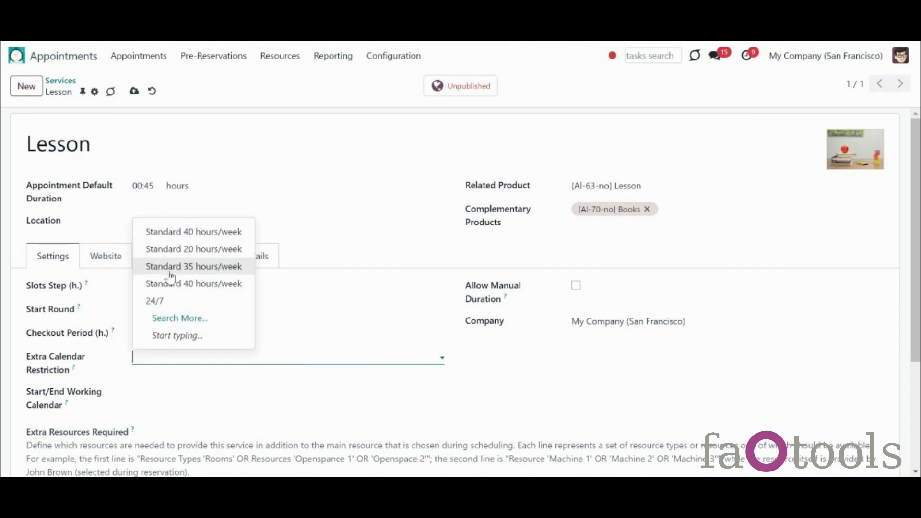
left_click(170, 270)
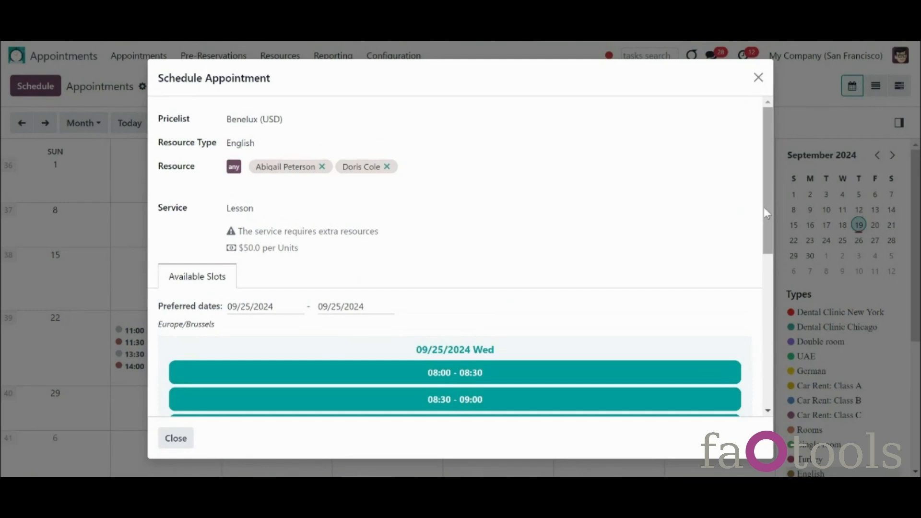
Step: Bring up the start/end working calendar choices for the service
left_click_drag(764, 207, 771, 373)
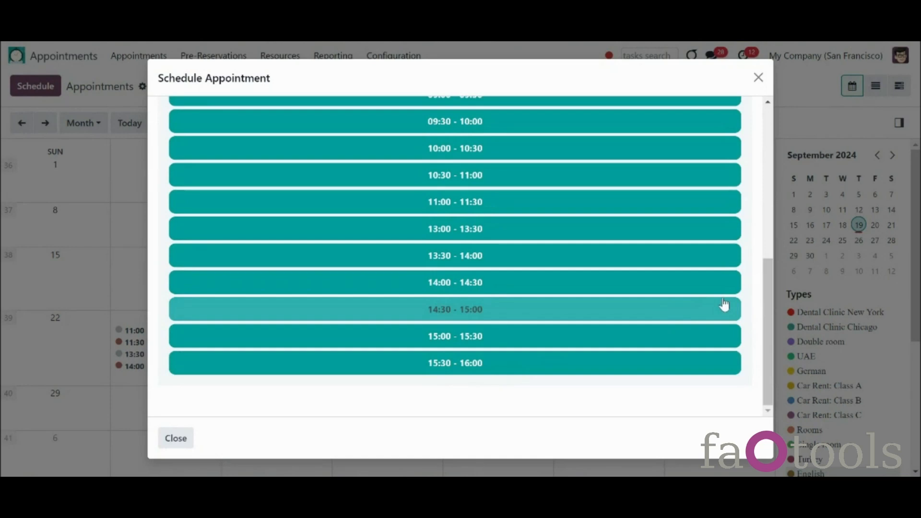
scroll(746, 233, "up", 3)
scroll(747, 231, "up", 5)
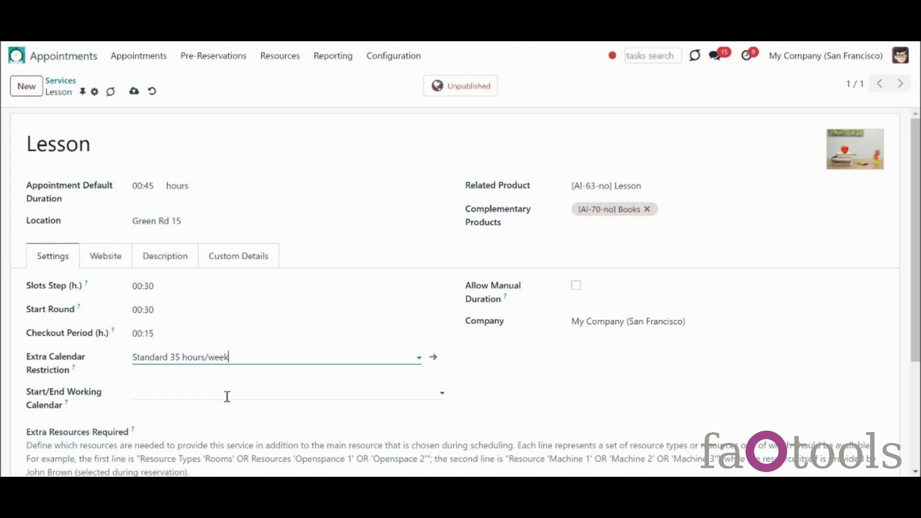
left_click(227, 397)
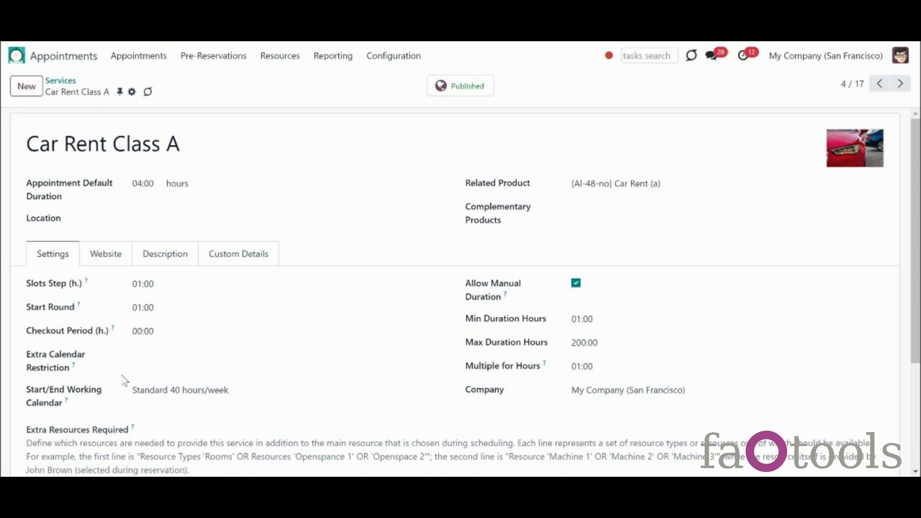
Step: View all resources as cards, then filter the appointments calendar to Car Rent: Class A
left_click(279, 56)
left_click(276, 96)
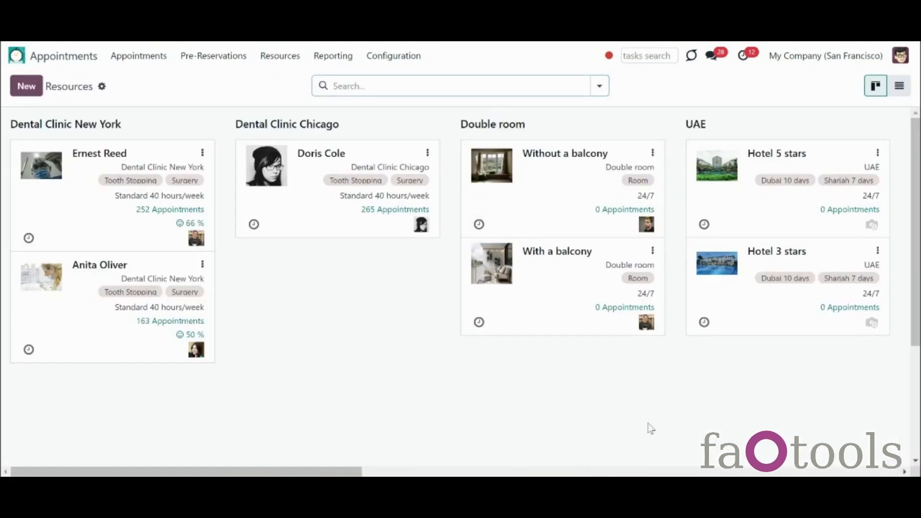
left_click(708, 471)
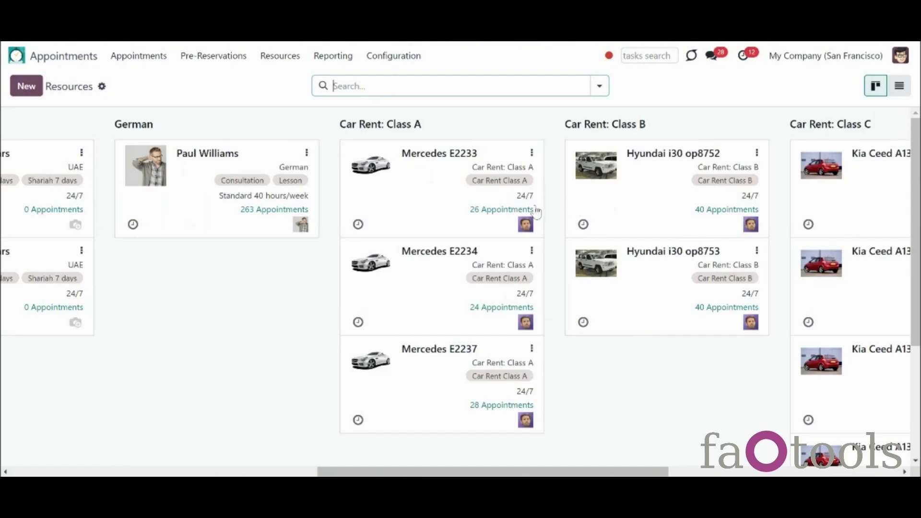
left_click(145, 59)
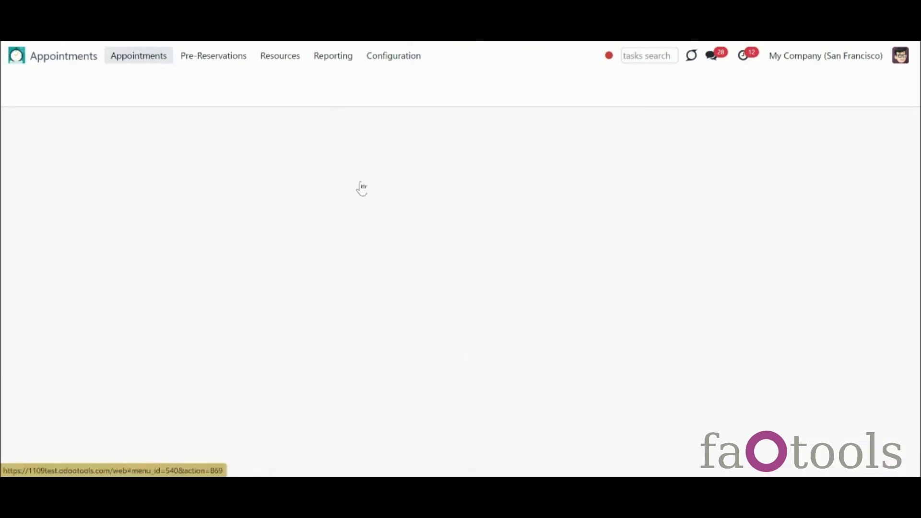
left_click(839, 386)
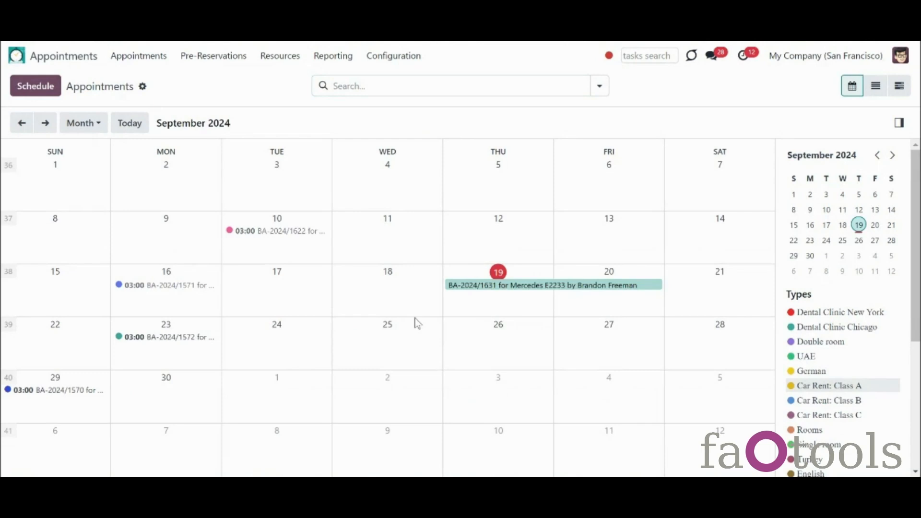
Step: Select Sep 30 to Oct 10 and set the booking duration to 48:00 hours
left_click_drag(182, 382, 527, 447)
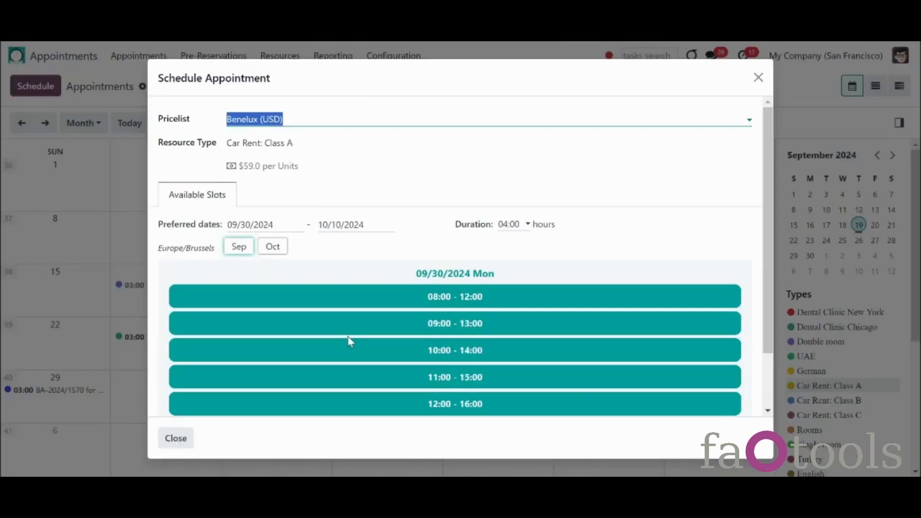
left_click(511, 226)
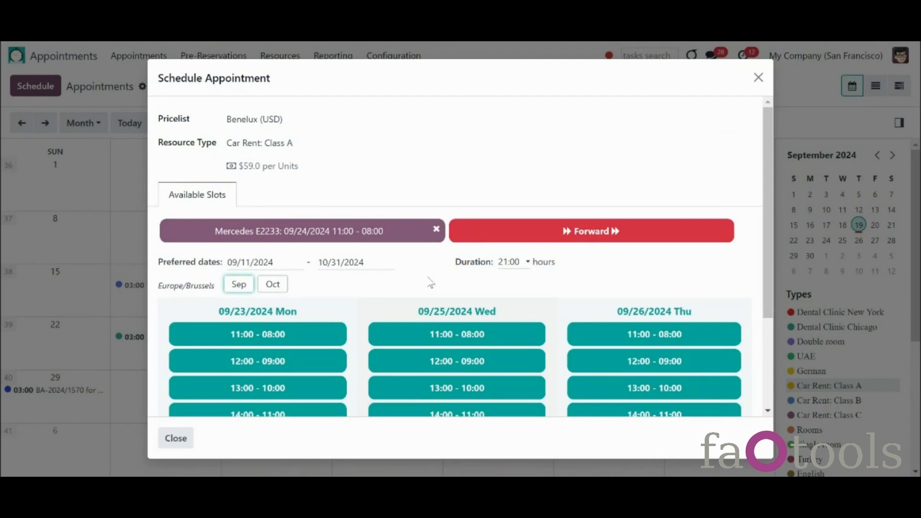
left_click(516, 262)
scroll(531, 249, "down", 5)
scroll(518, 149, "down", 6)
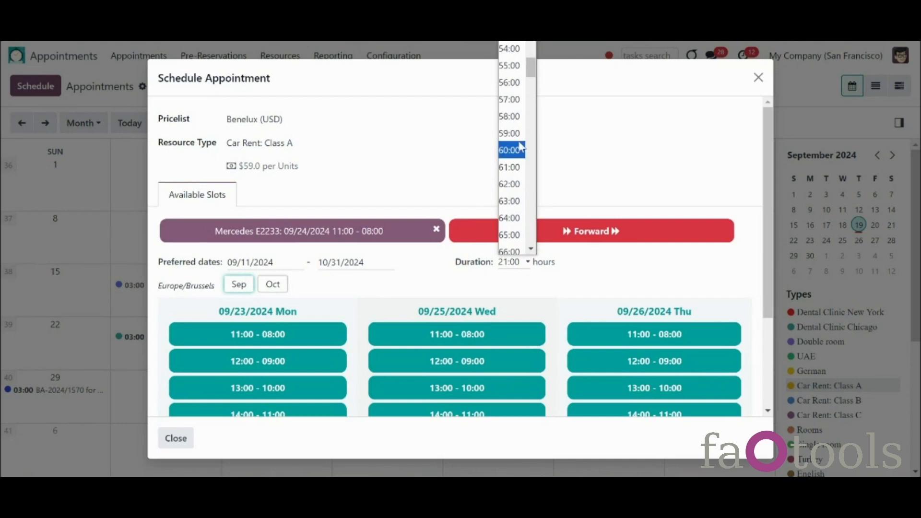
scroll(531, 68, "up", 1)
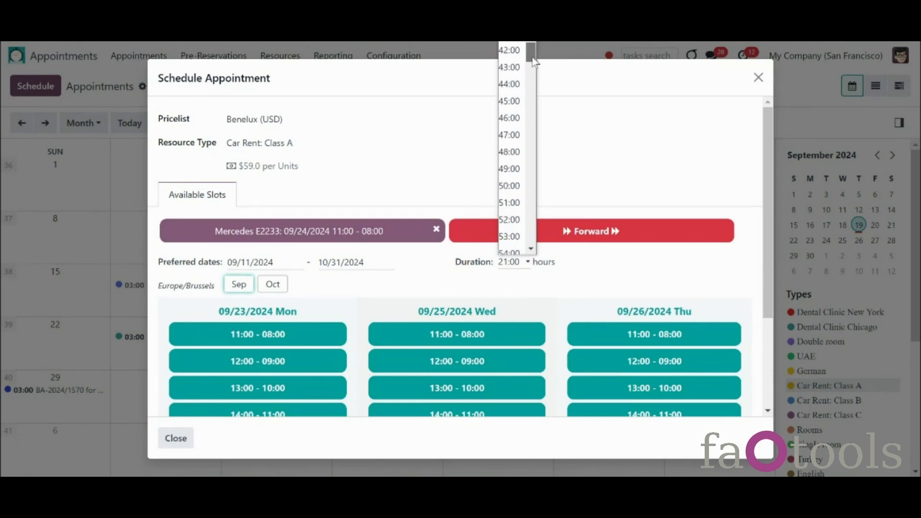
left_click(509, 154)
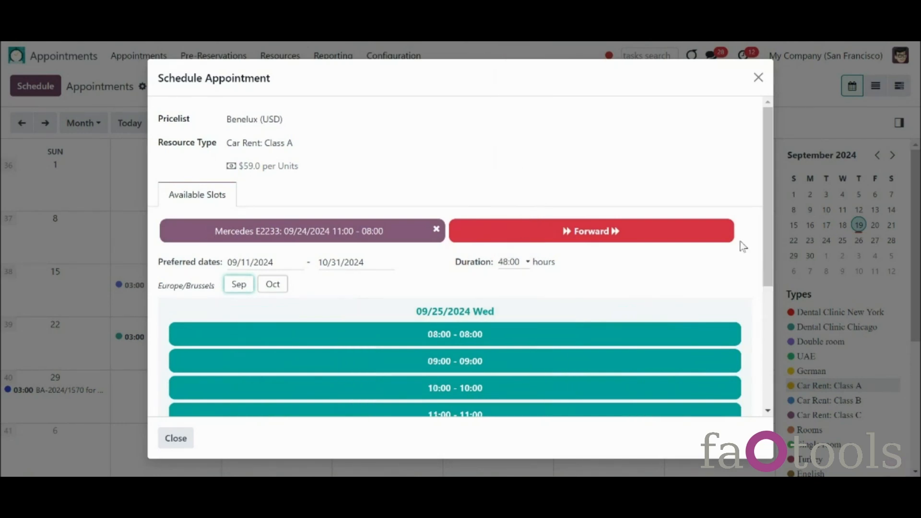
left_click_drag(769, 227, 765, 332)
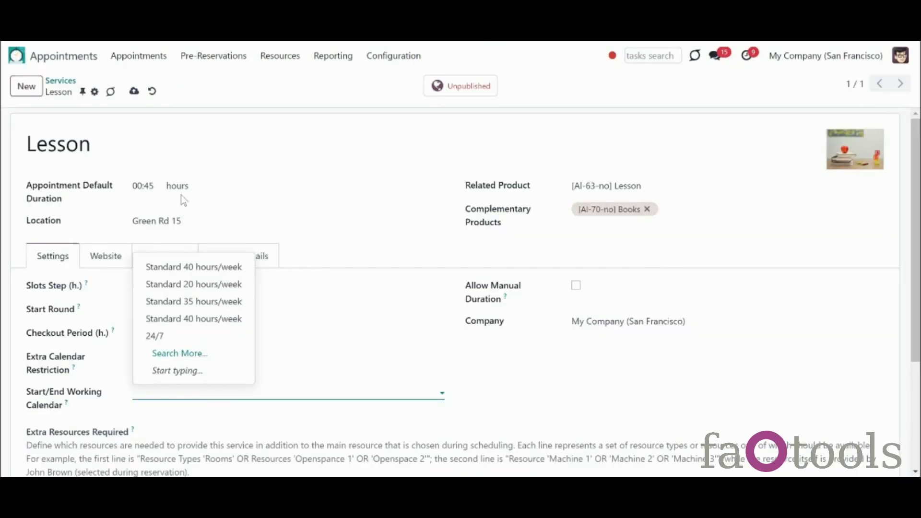
Step: Change the Lesson duration unit to days and set the Start Day Restriction to Weekend
left_click(182, 186)
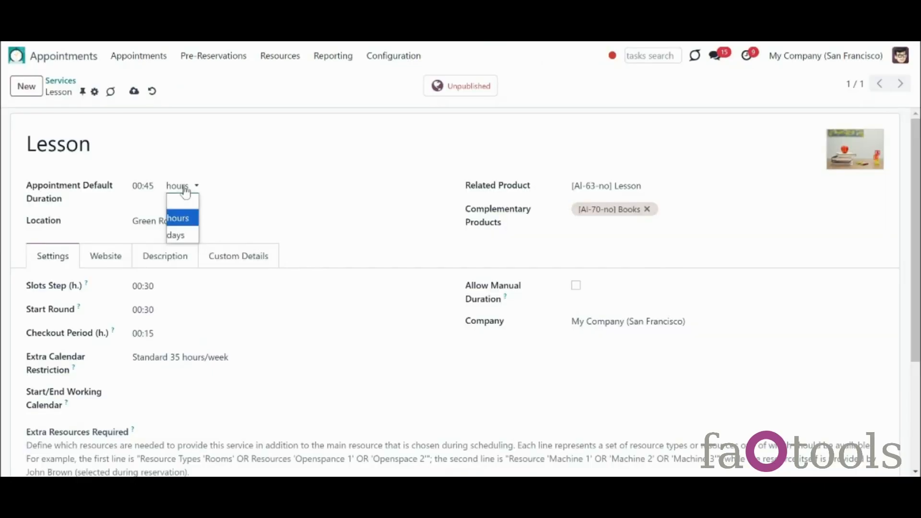
left_click(182, 234)
left_click(186, 390)
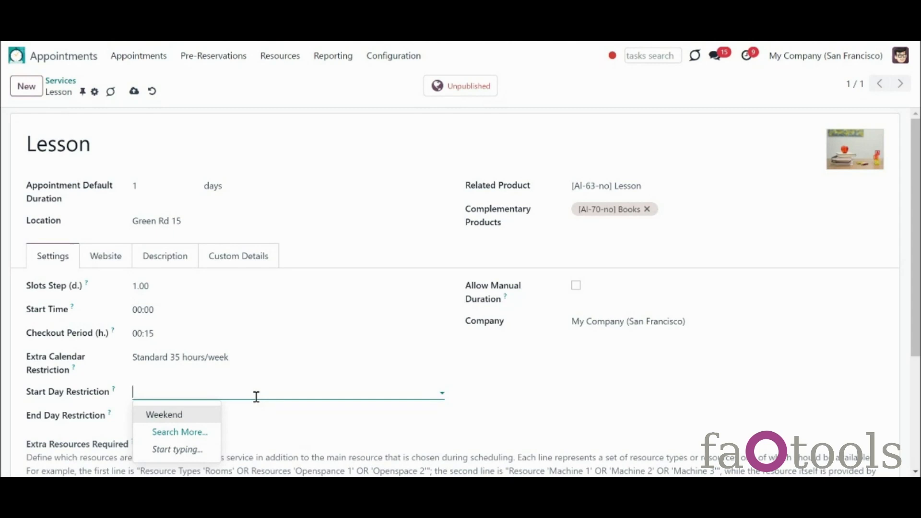
left_click(464, 403)
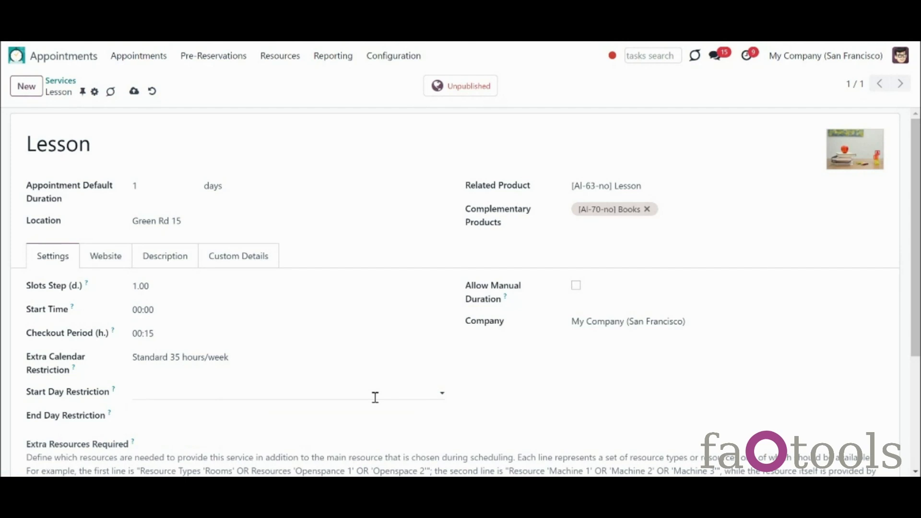
left_click(375, 398)
left_click(216, 413)
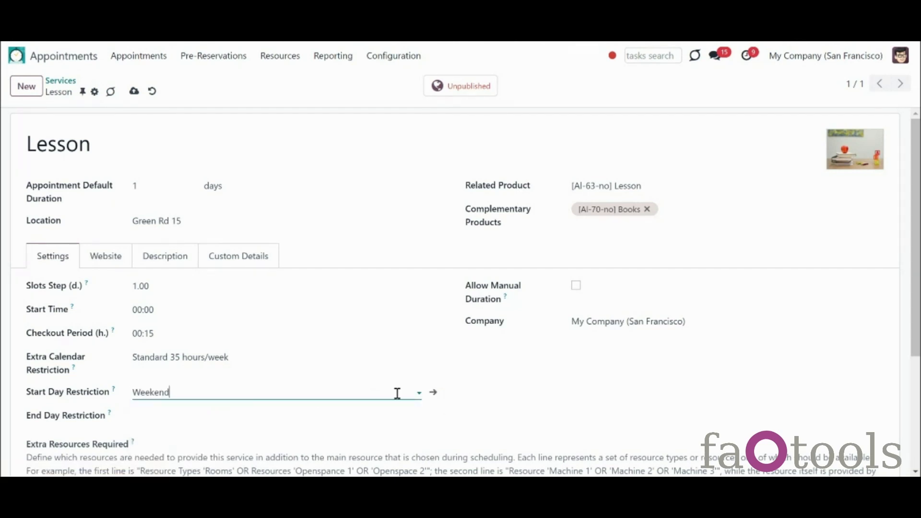
Step: Inspect the Weekend restriction record, then switch the Lesson duration unit back to hours
left_click(433, 393)
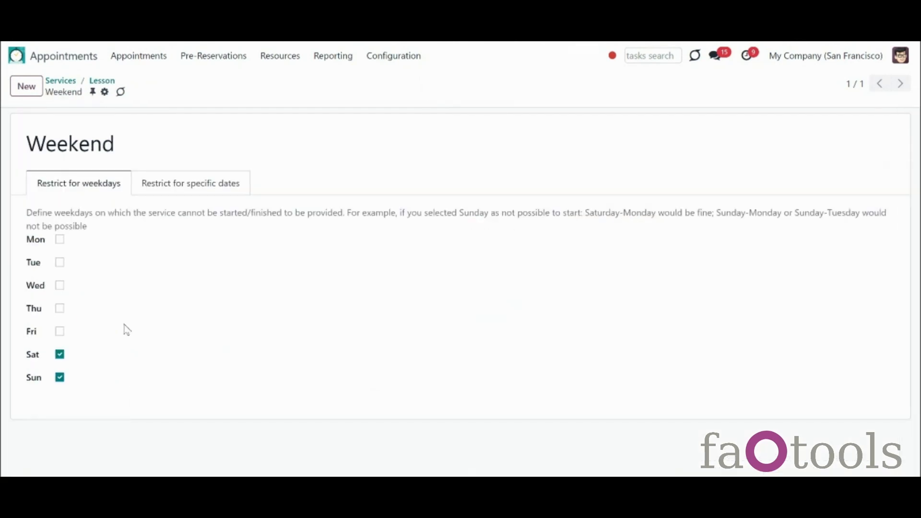
left_click(100, 82)
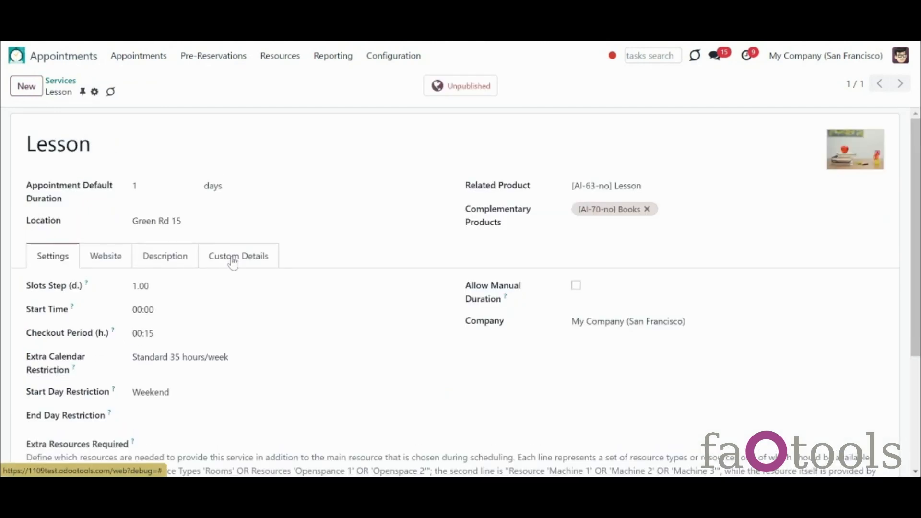
left_click(221, 188)
left_click(227, 217)
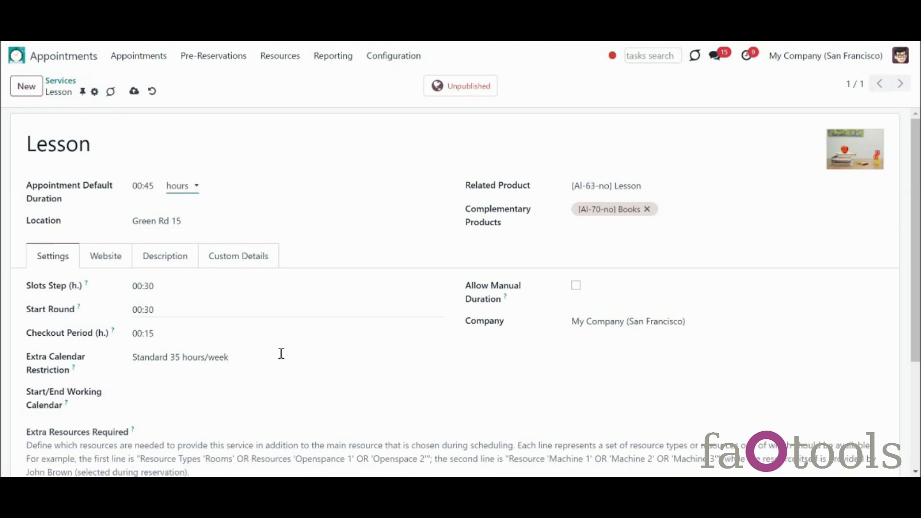
Step: Add an extra resource line referenced 'Classroom' with Rooms as its resource type
scroll(695, 412, "down", 3)
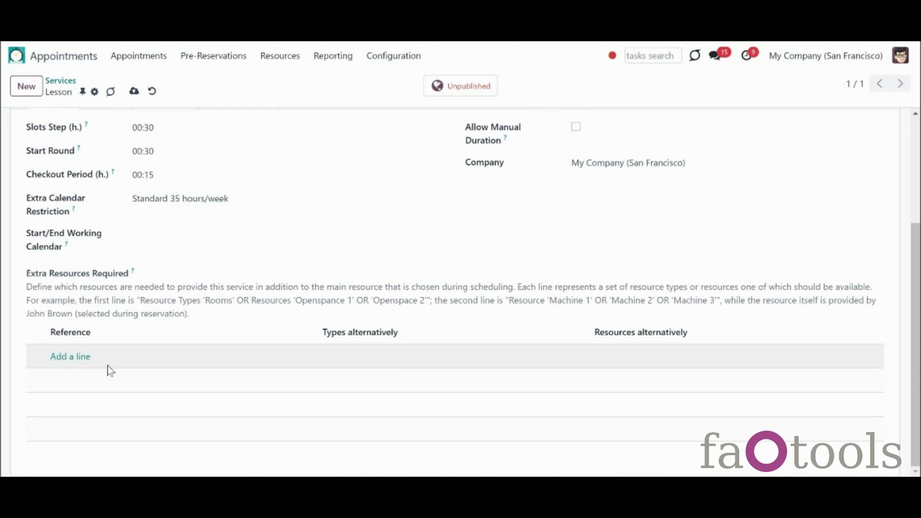
left_click(79, 356)
type("Classroom")
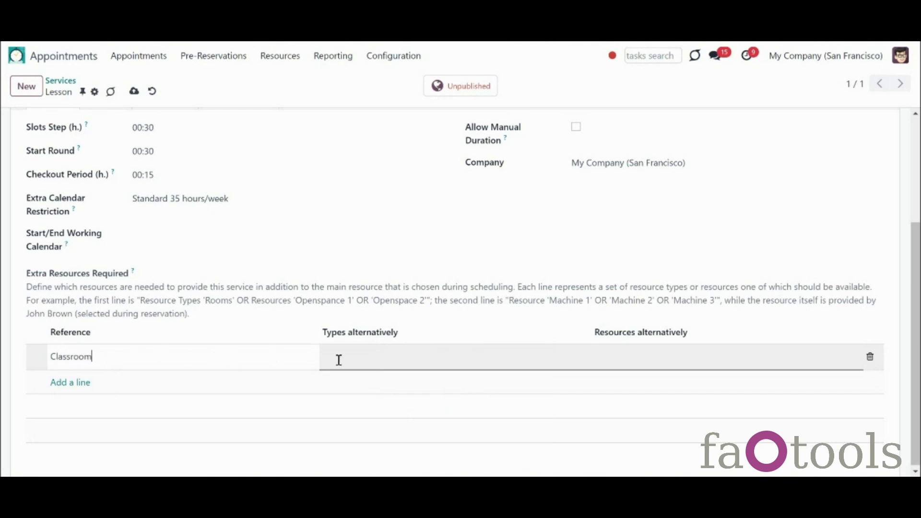
left_click(381, 361)
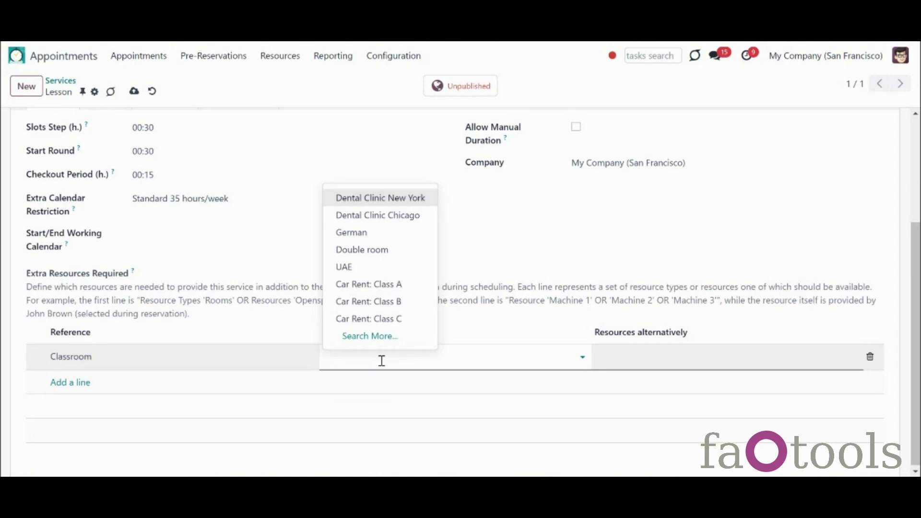
type("roo")
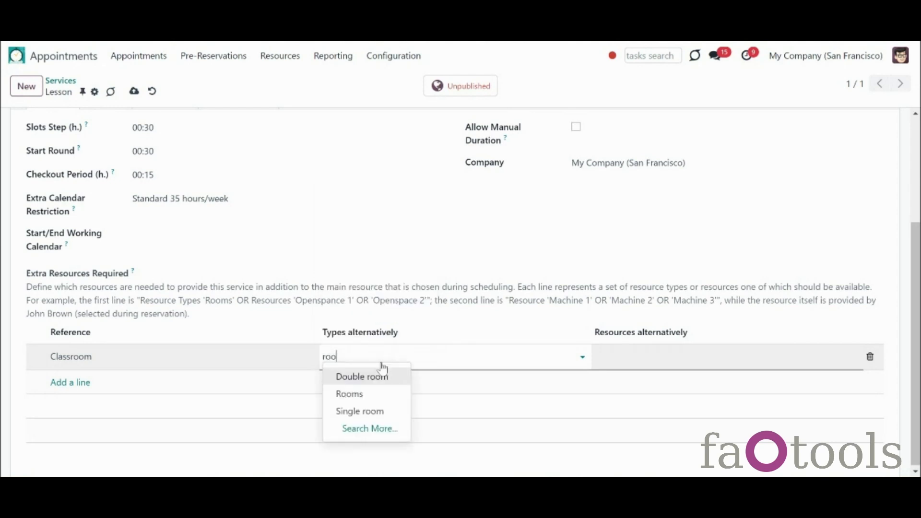
left_click(374, 394)
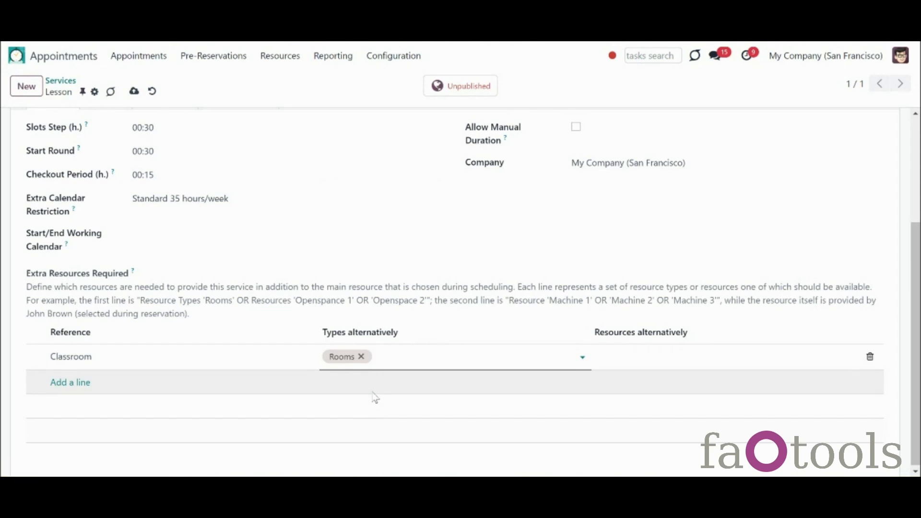
Step: Review the Classroom line's type and individual resource options, then finish the line
left_click(401, 365)
left_click(399, 362)
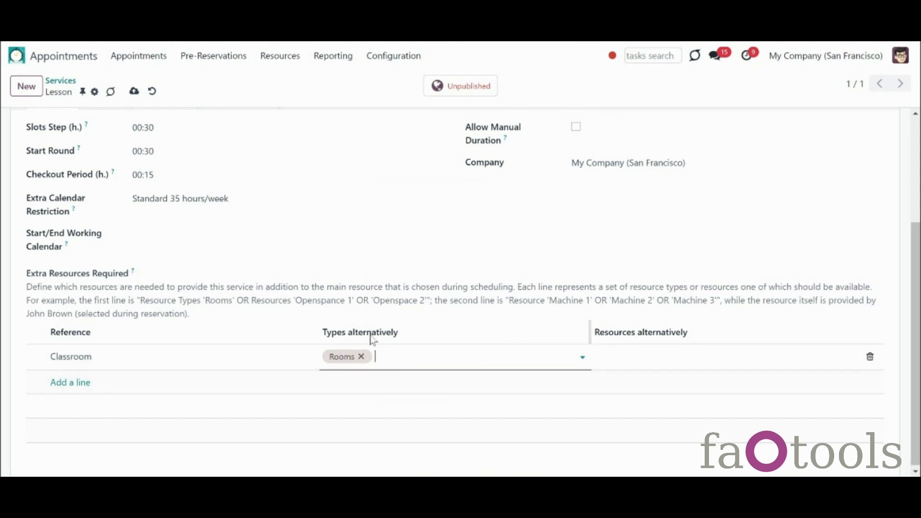
left_click(421, 362)
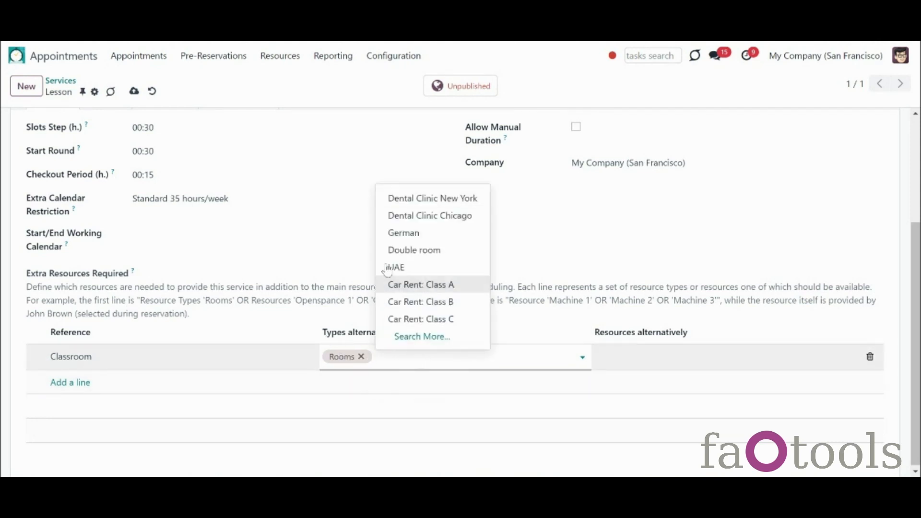
left_click(631, 355)
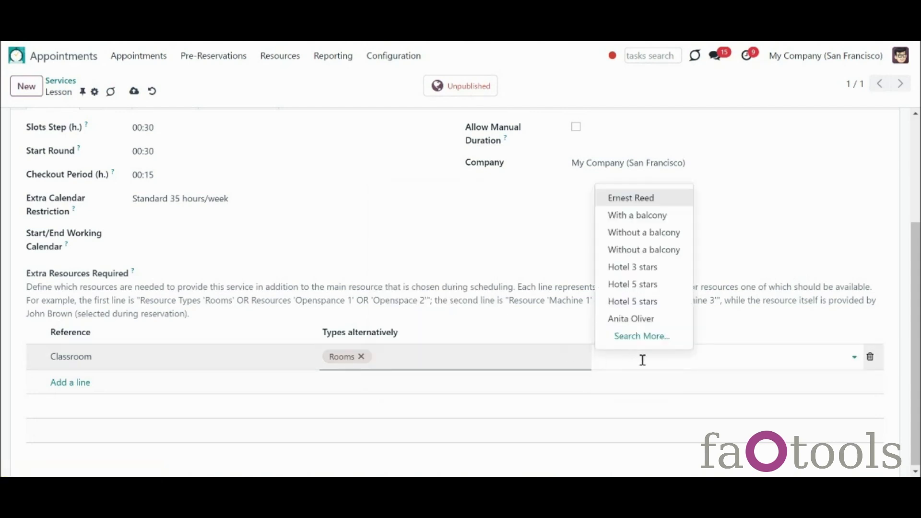
left_click(538, 338)
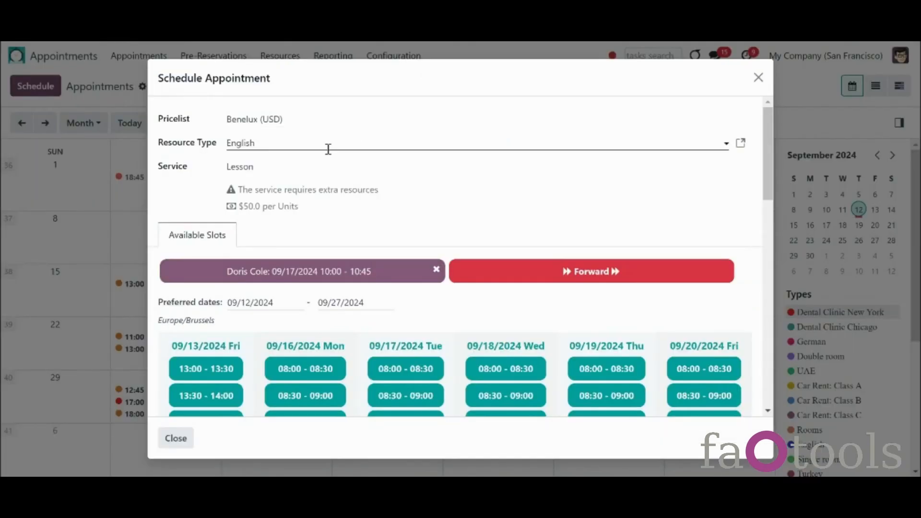
Step: Close the Schedule Appointment dialog to return to the Lesson service settings
mouse_move(230, 195)
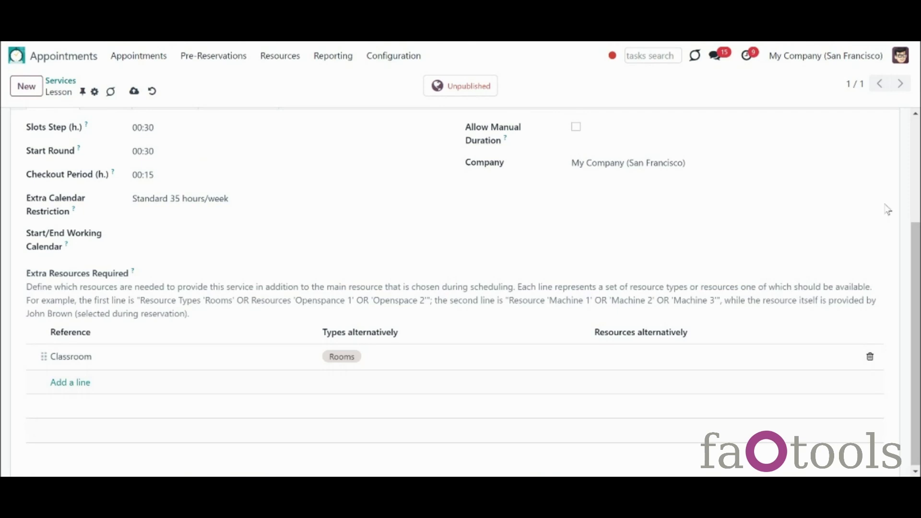
Step: Assign My Website to the Lesson service on its Website tab and save the record
scroll(576, 201, "up", 2)
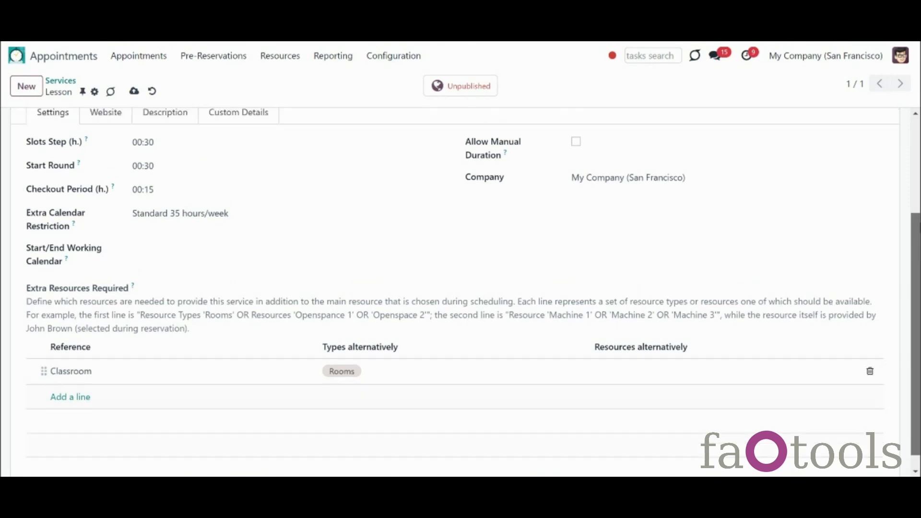
left_click(181, 192)
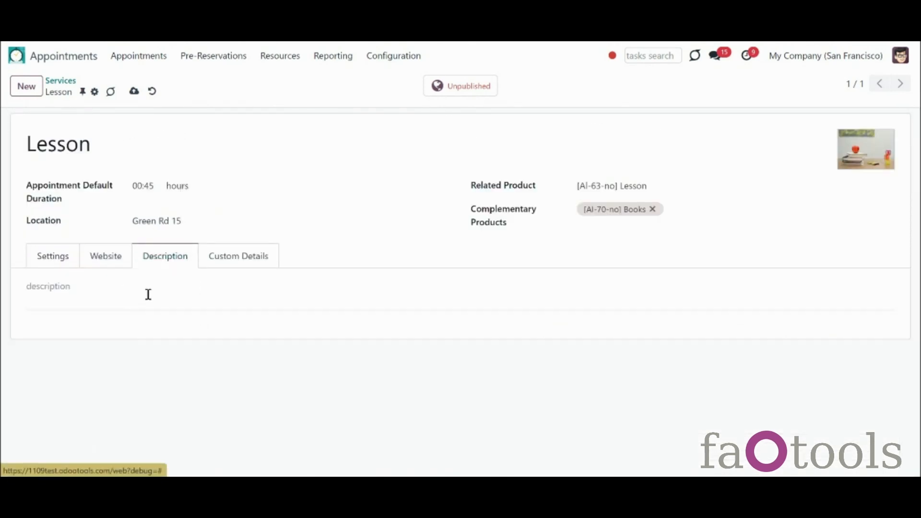
left_click(119, 271)
left_click(179, 290)
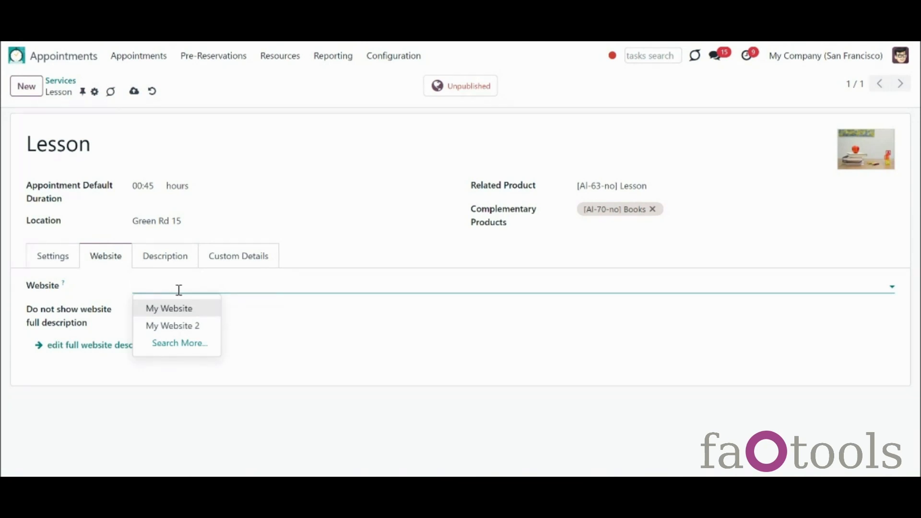
left_click(187, 309)
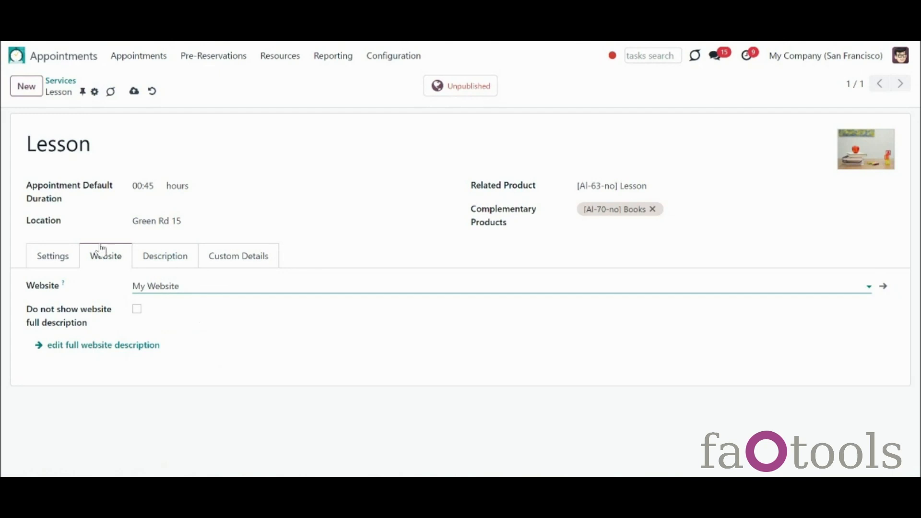
left_click(74, 255)
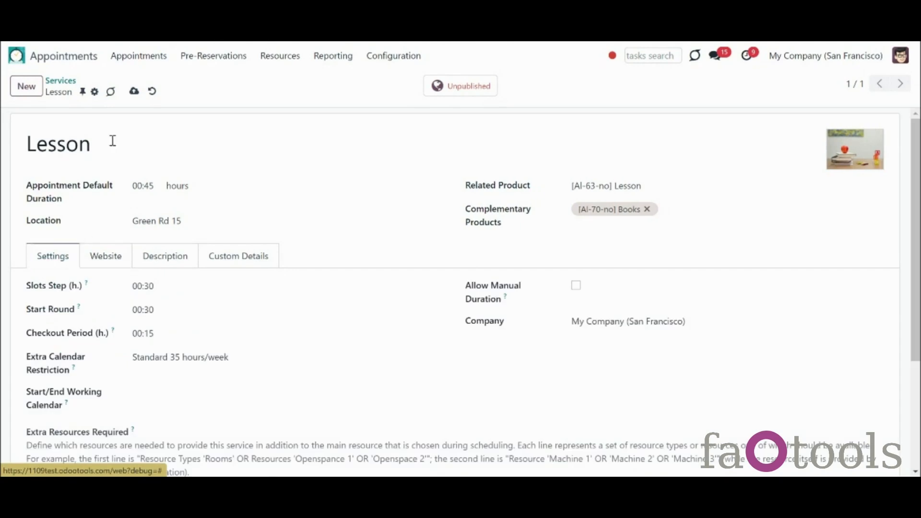
left_click(134, 91)
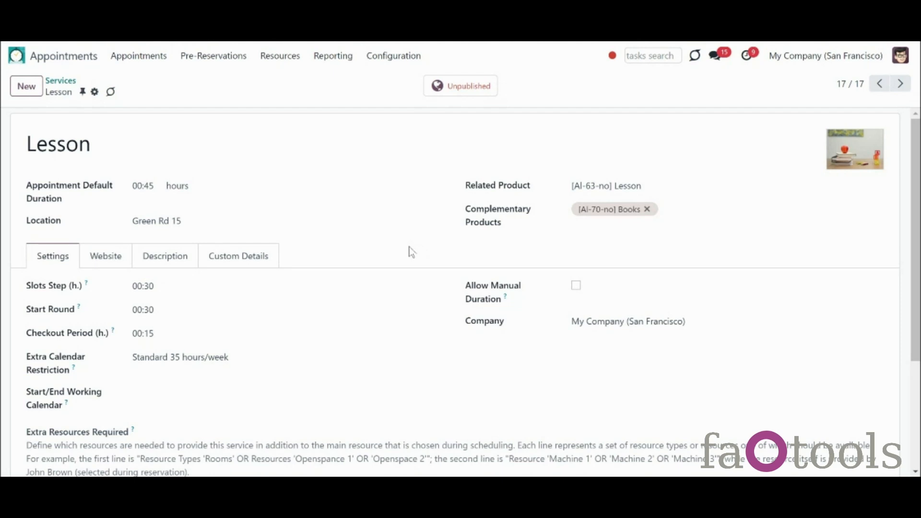
Step: Create a new resource type named 'English' and upload a picture for it
left_click(282, 59)
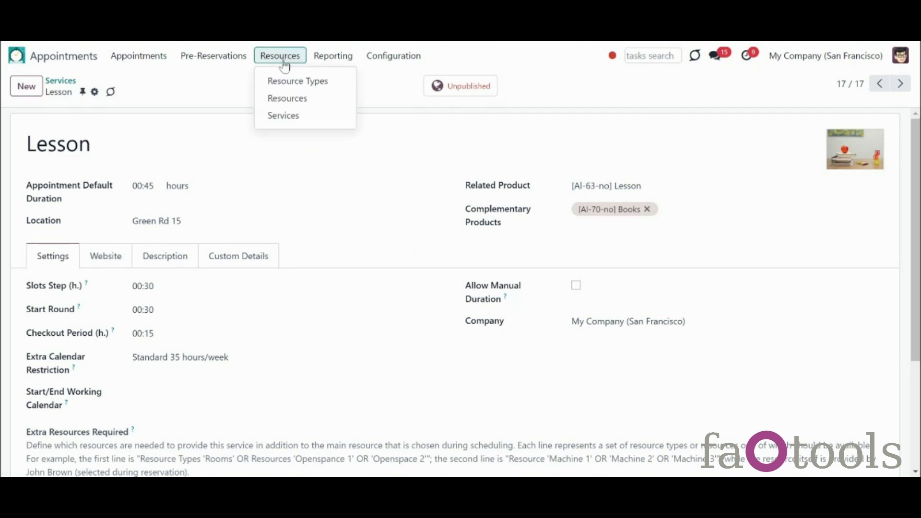
left_click(292, 82)
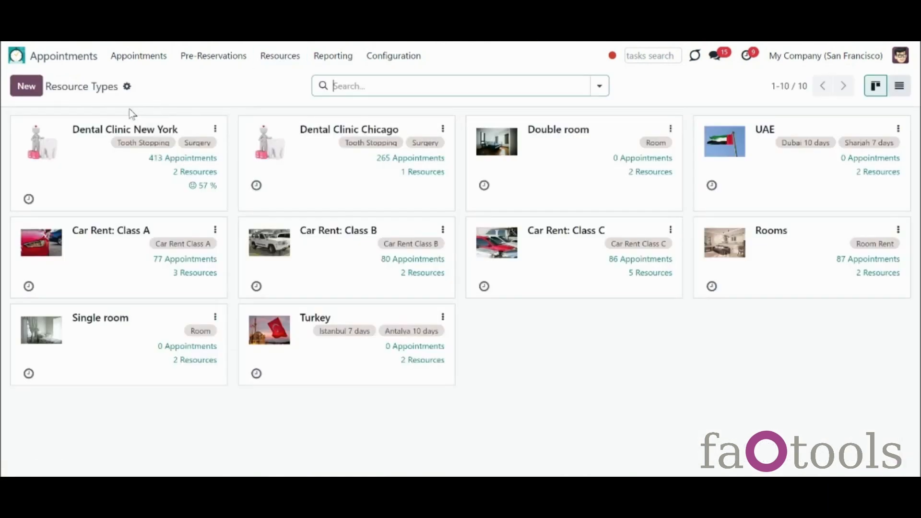
left_click(29, 90)
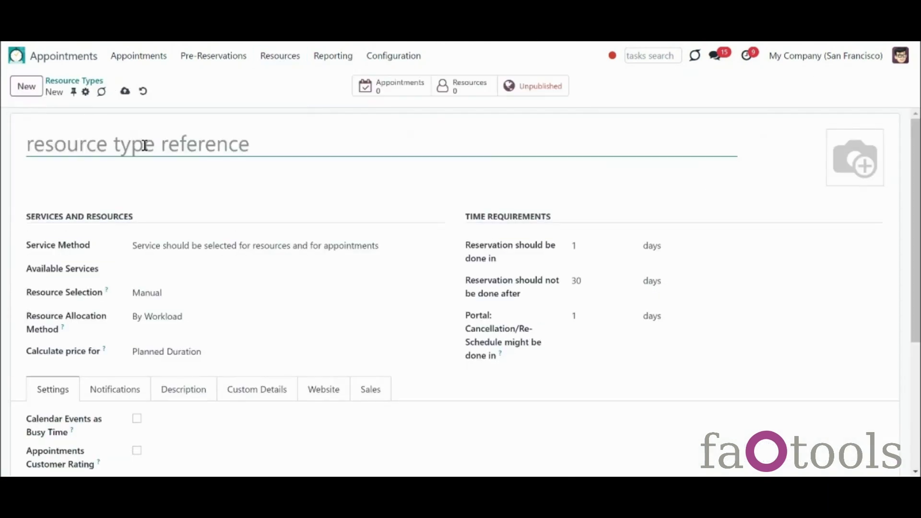
type("English")
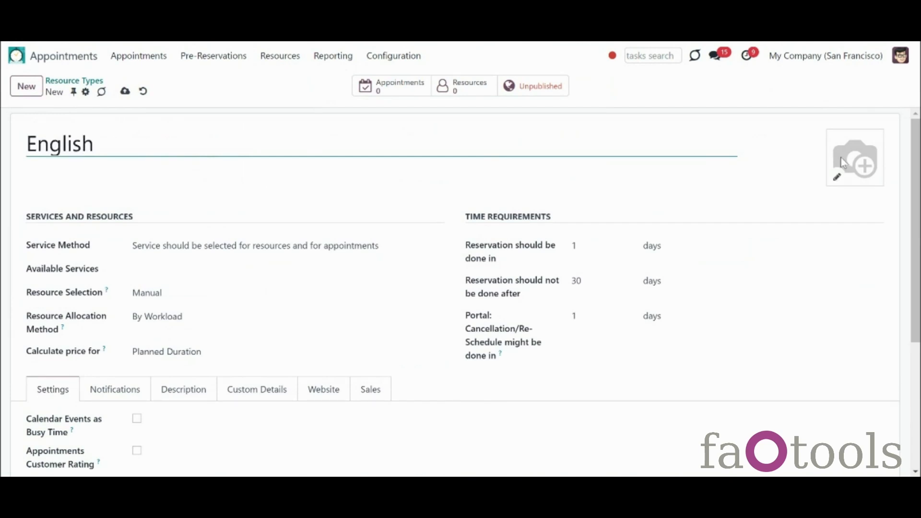
left_click(837, 178)
double_click(252, 237)
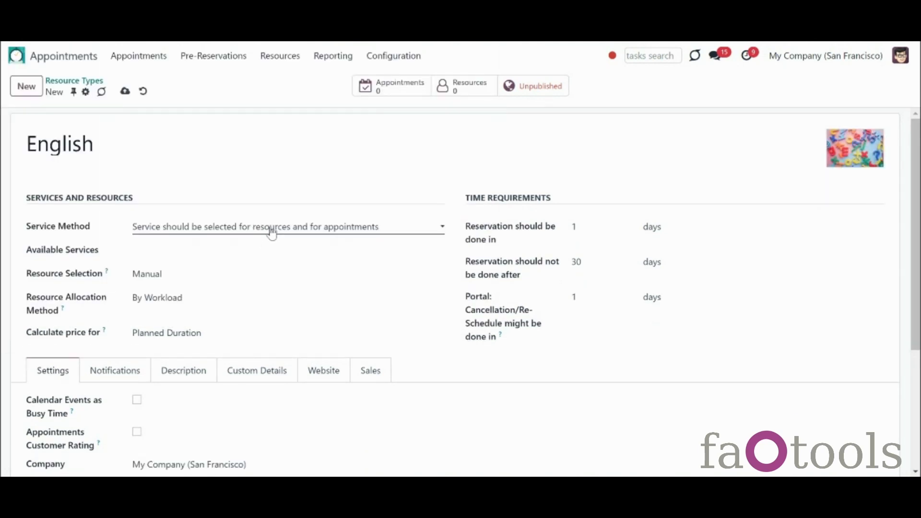
Step: Give English the Lesson and Consultation services, with resource selection set to Manual
left_click(272, 230)
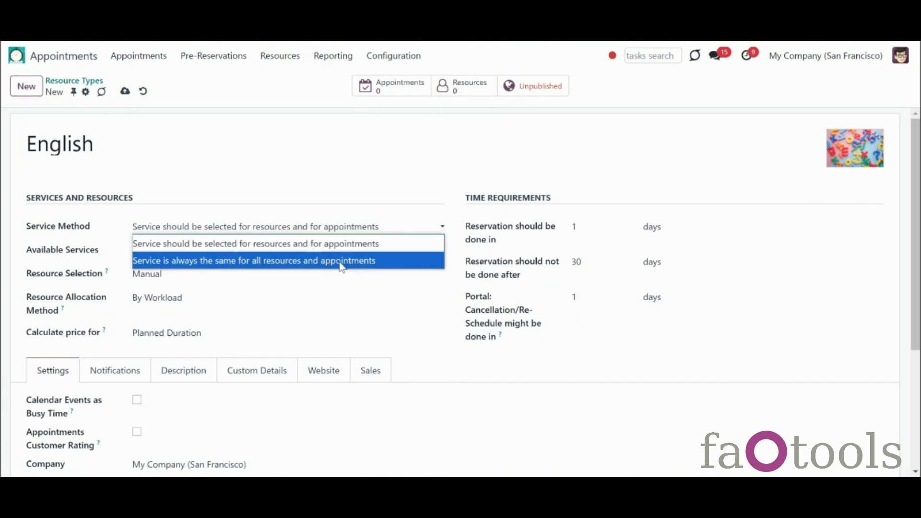
left_click(392, 251)
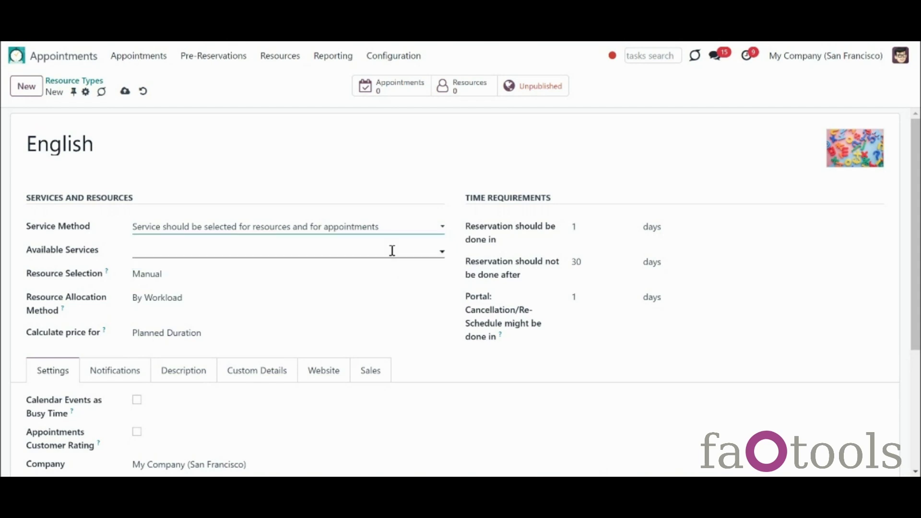
left_click(392, 250)
type("les")
left_click(210, 270)
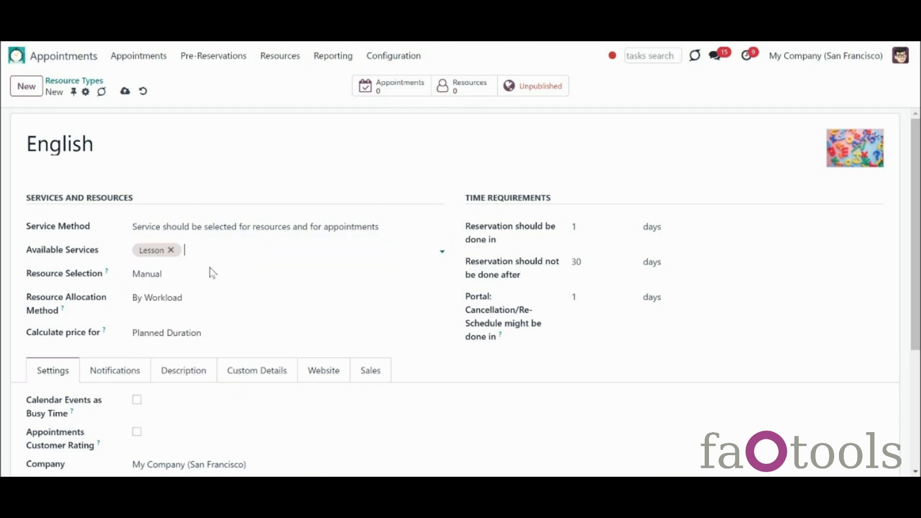
type("con")
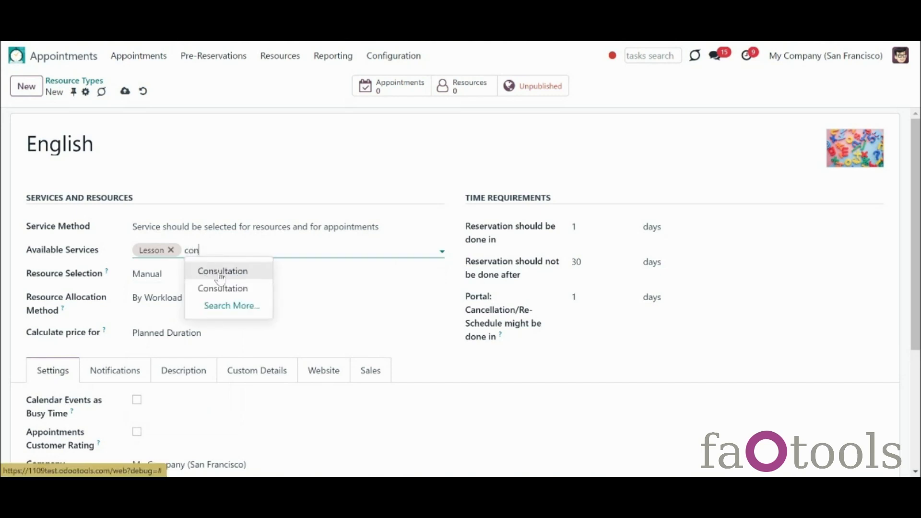
left_click(219, 275)
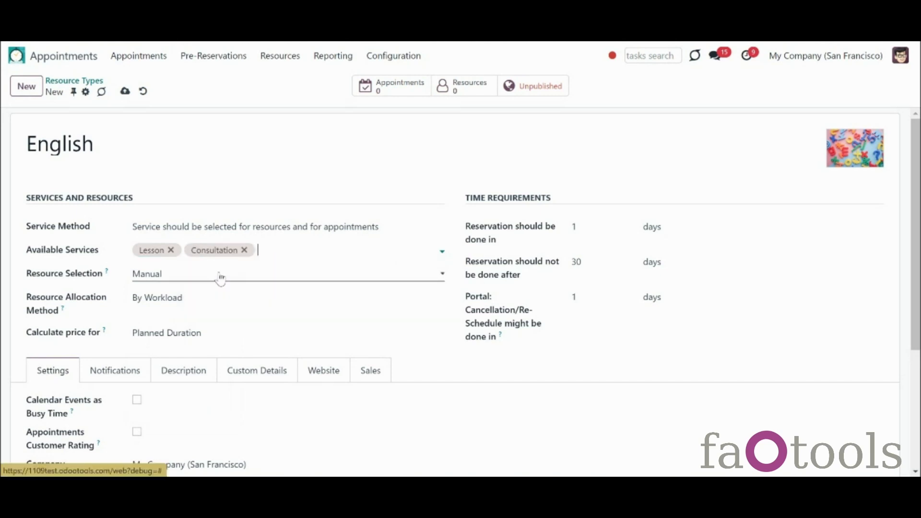
left_click(255, 283)
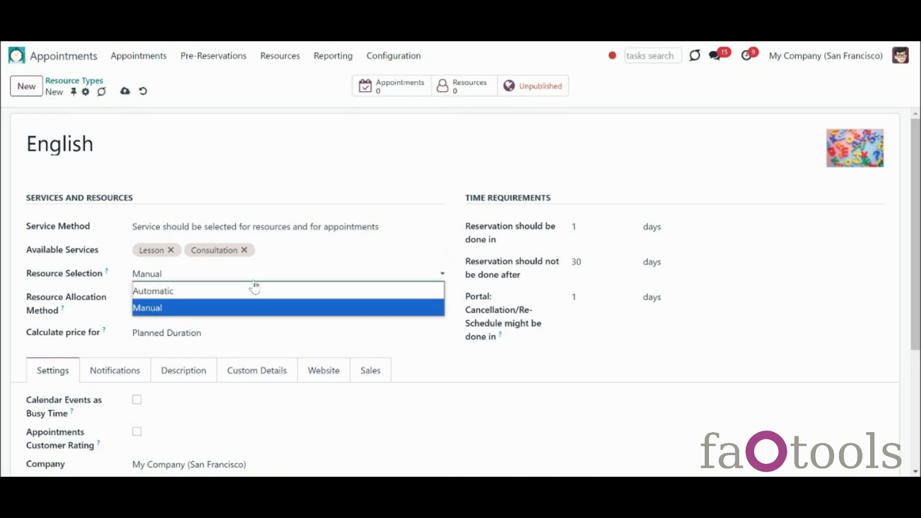
left_click(274, 306)
Step: Keep the English type's resource allocation method at By Workload
left_click(277, 302)
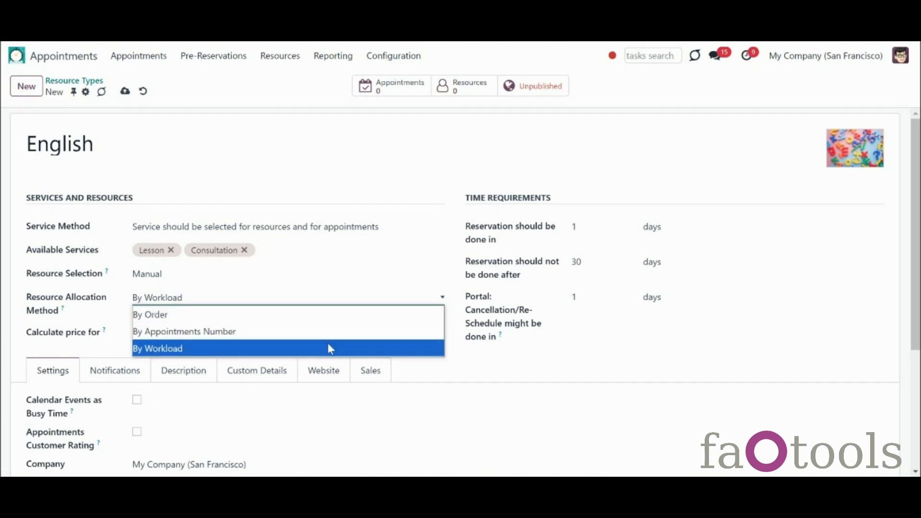
left_click(329, 349)
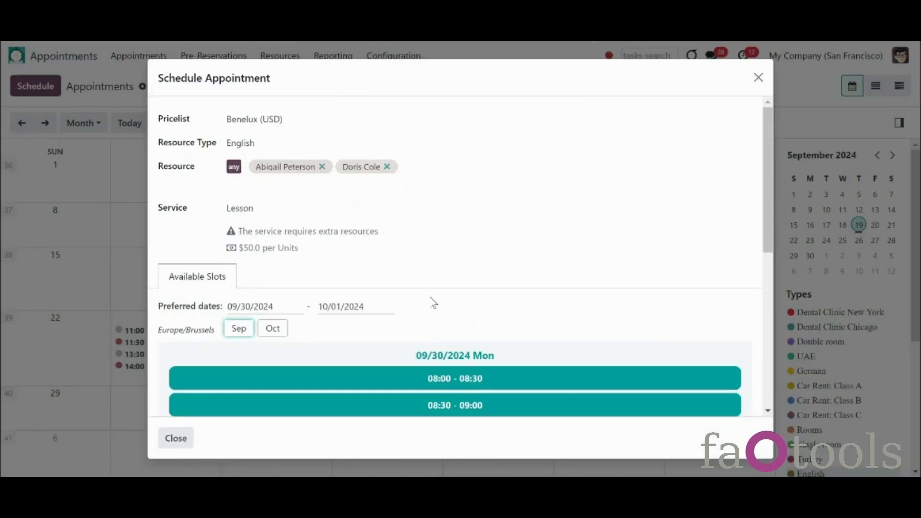
Step: Book the 09/30/2024 08:00 English Lesson slot with no complementary products
left_click(462, 383)
left_click(269, 349)
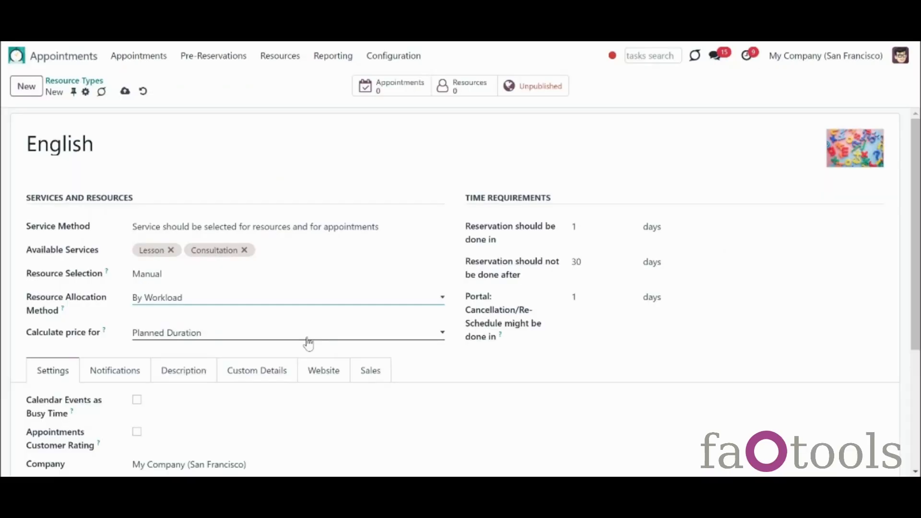
left_click(307, 339)
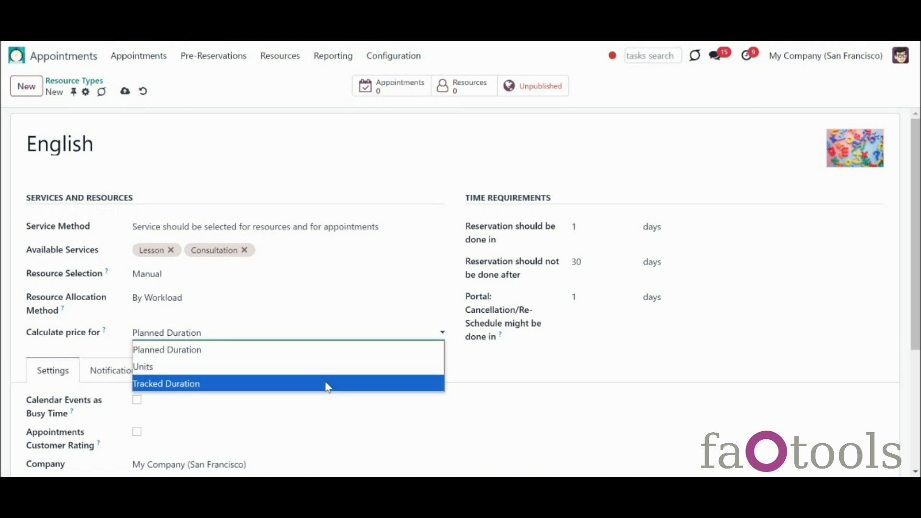
Step: Keep pricing on Planned Duration; require bookings at least 2 hours and at most 5 weeks ahead
left_click(319, 355)
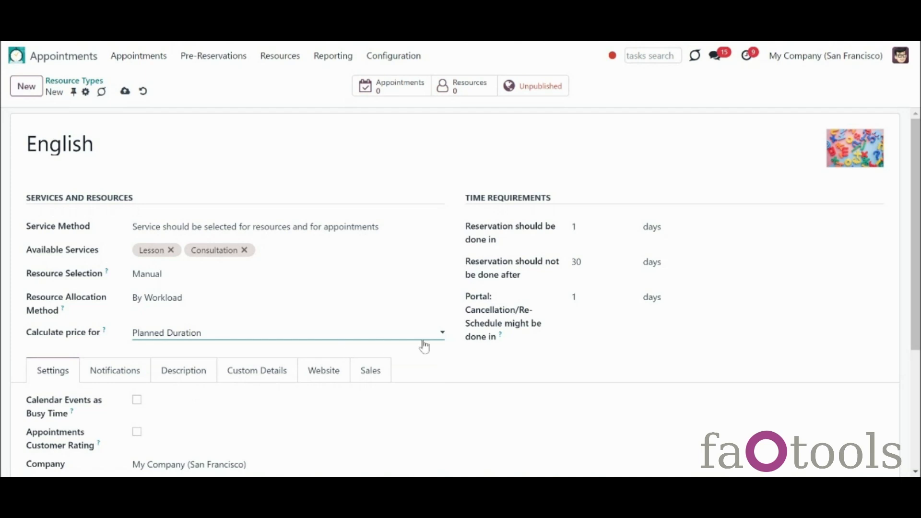
left_click(587, 227)
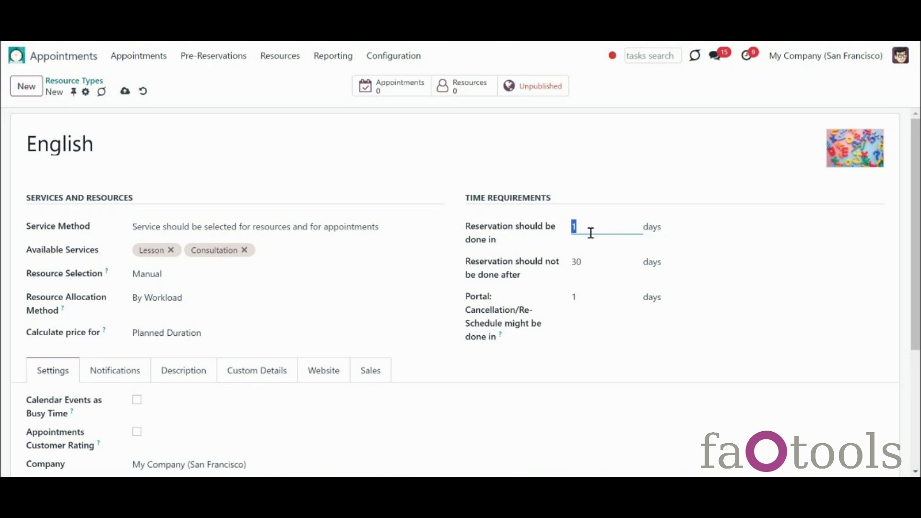
type("2")
left_click(651, 231)
left_click(671, 260)
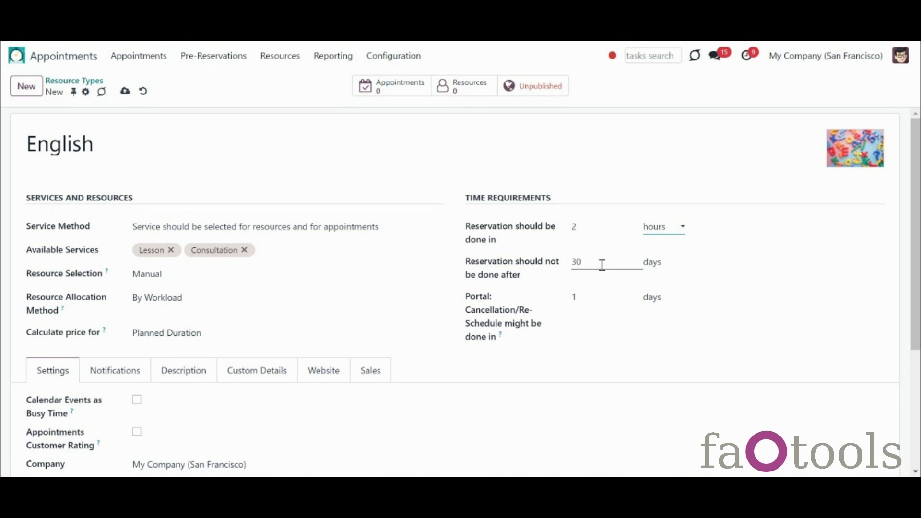
left_click(635, 267)
type("5")
left_click(662, 267)
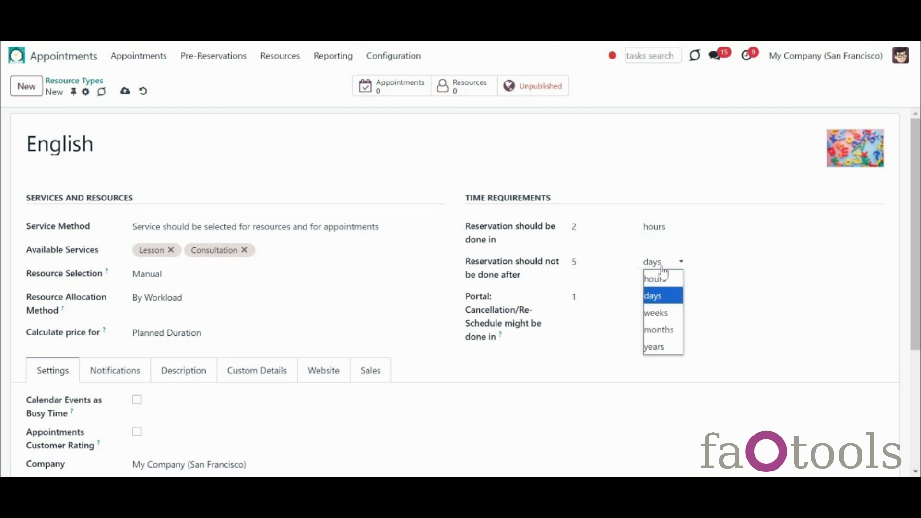
left_click(673, 319)
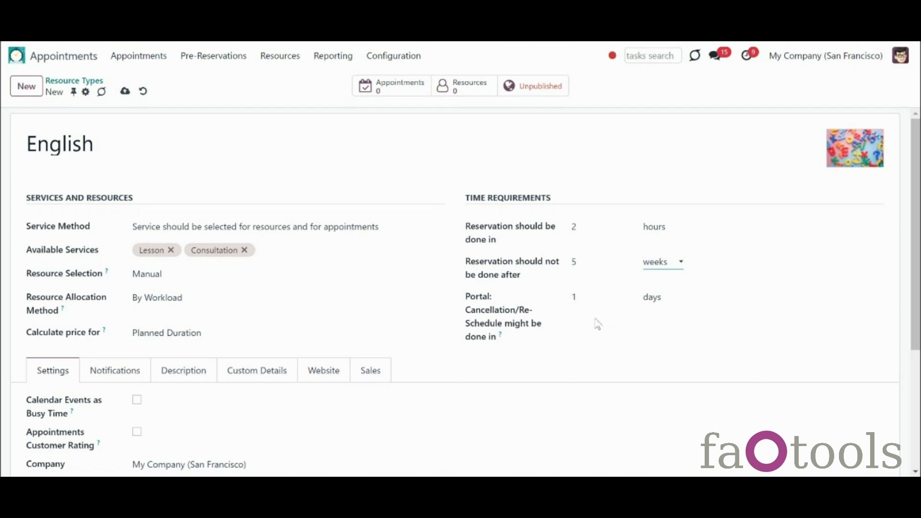
Step: Set the portal cancellation deadline to 1 day
left_click(609, 302)
type("0")
left_click(635, 344)
left_click(624, 300)
type("1")
left_click(670, 341)
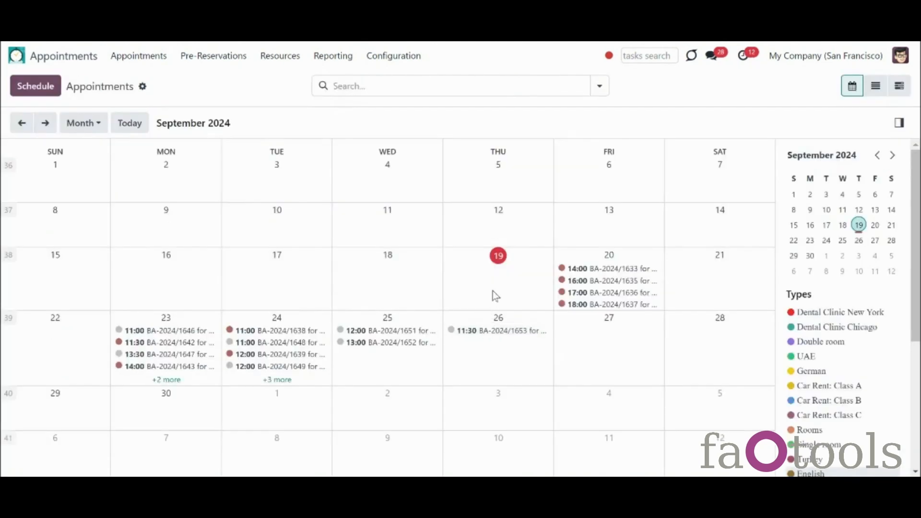
left_click(496, 294)
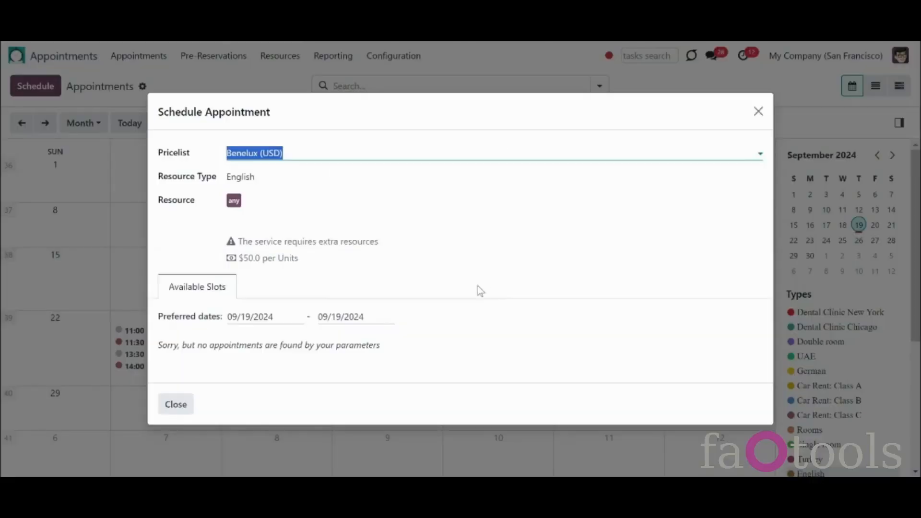
left_click(233, 202)
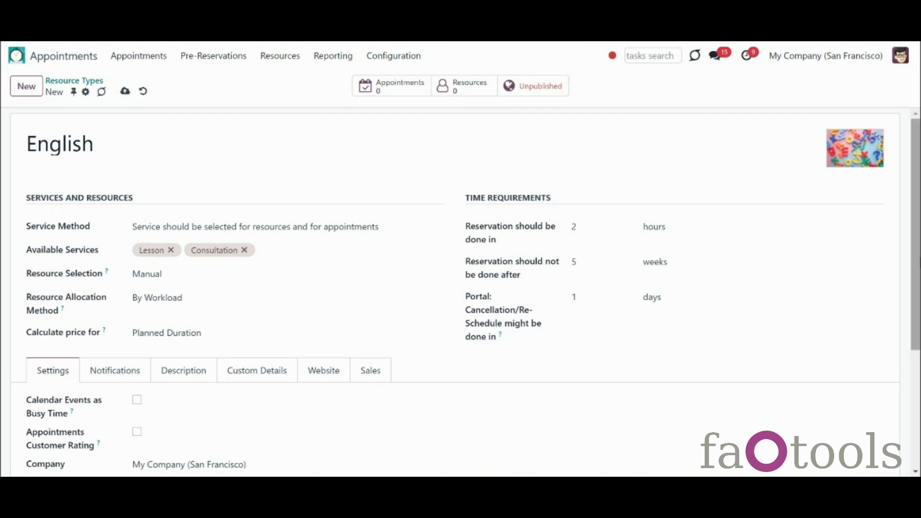
Step: Enable Calendar Events as Busy Time and Appointments Customer Rating, and set the company to My Company (San Francisco)
scroll(916, 288, "down", 3)
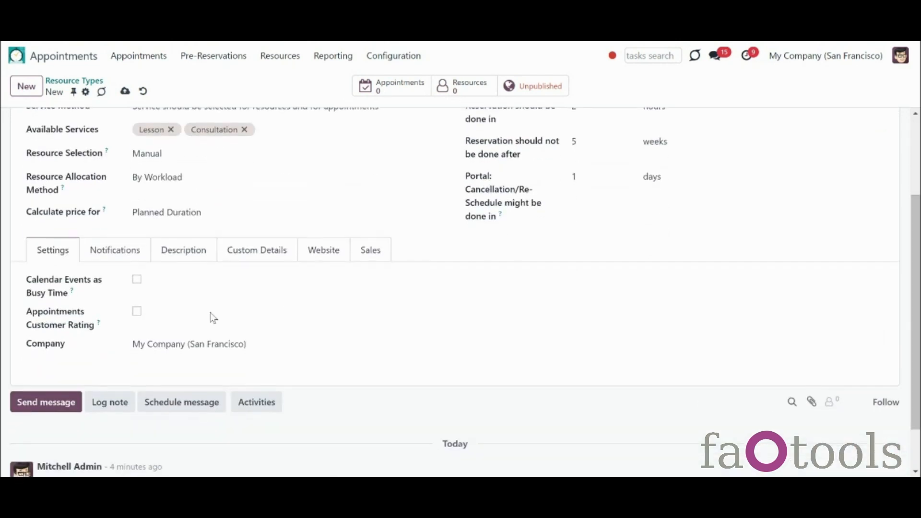
left_click(138, 282)
left_click(137, 312)
left_click(165, 342)
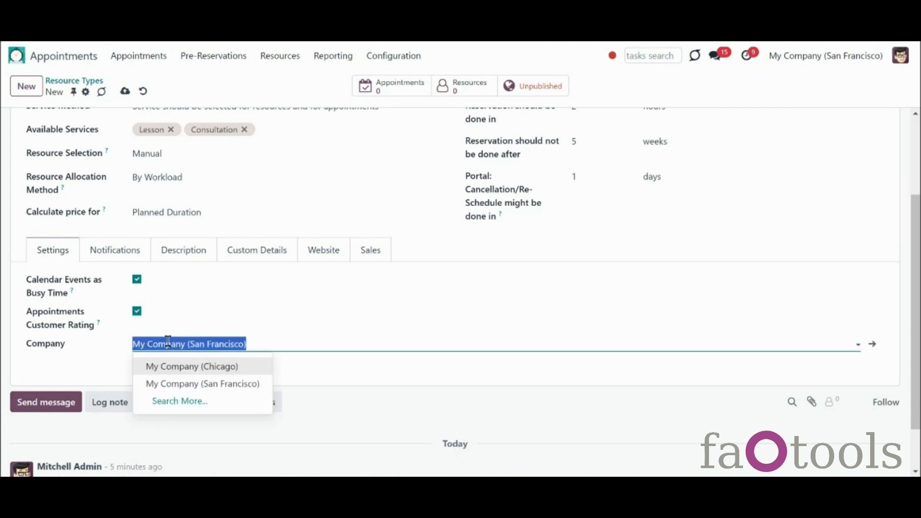
left_click(168, 342)
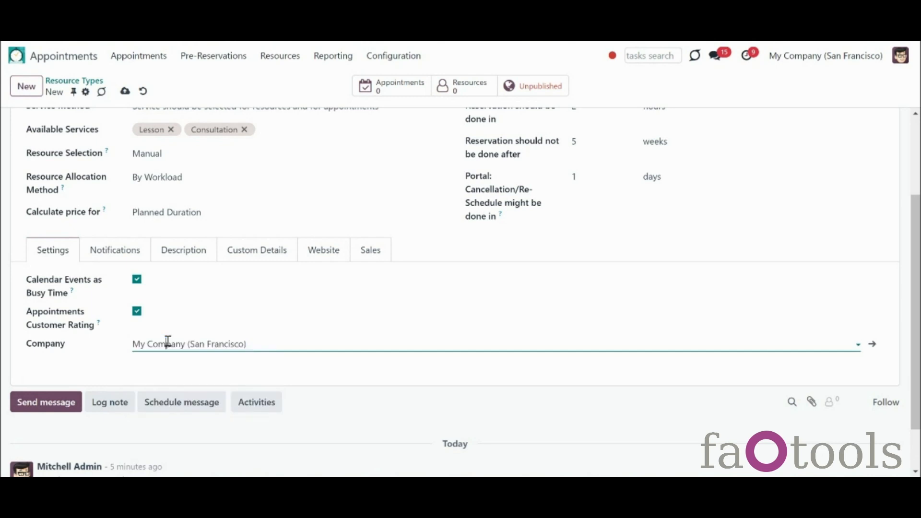
Step: Assign the Success Email Template for success emails and the Rating Template for rating emails
left_click(139, 257)
left_click(174, 284)
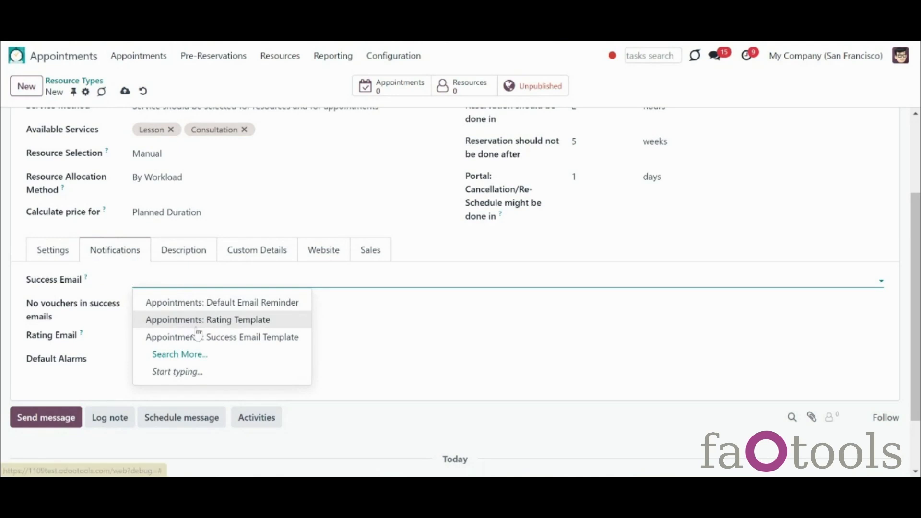
left_click(201, 338)
left_click(191, 336)
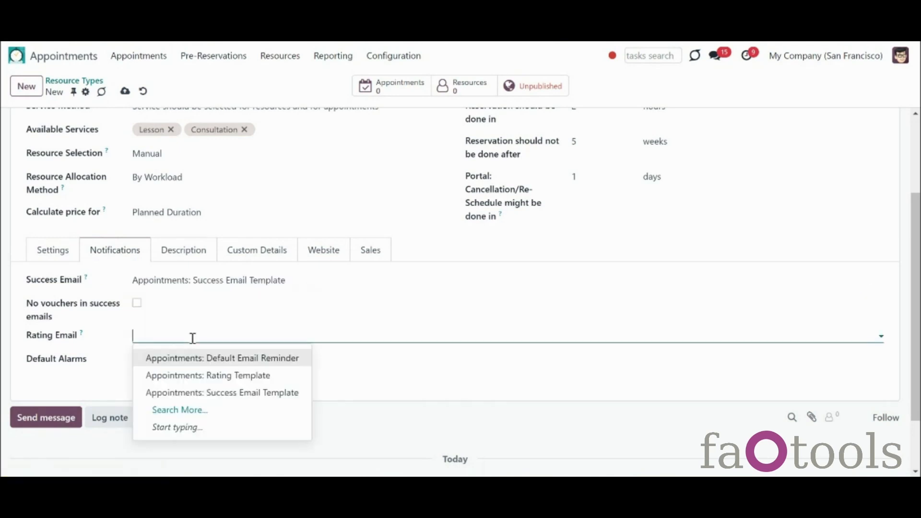
left_click(234, 379)
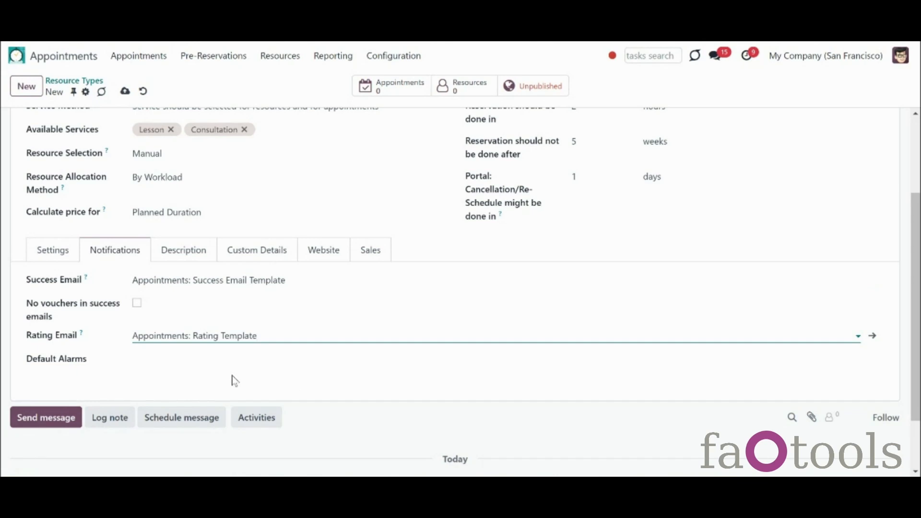
Step: Tick 'No vouchers in success emails' and leave the default alarms empty
left_click(137, 303)
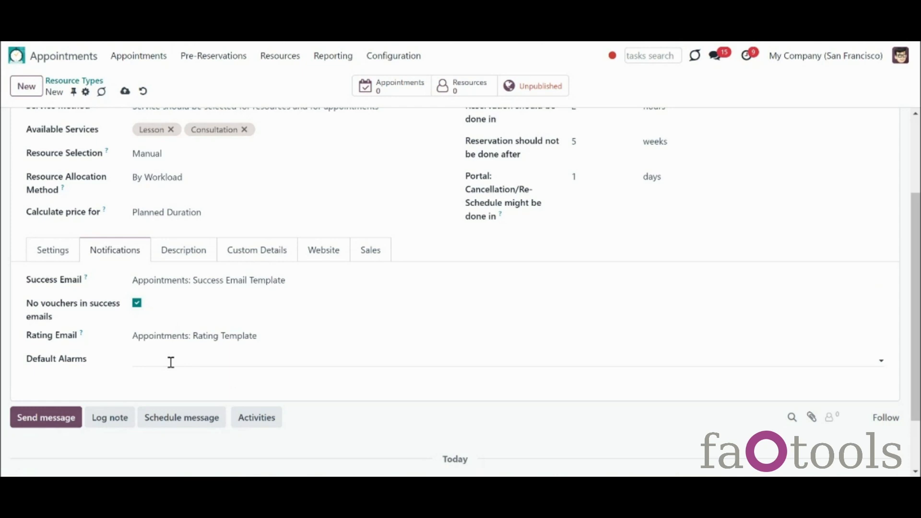
left_click(171, 362)
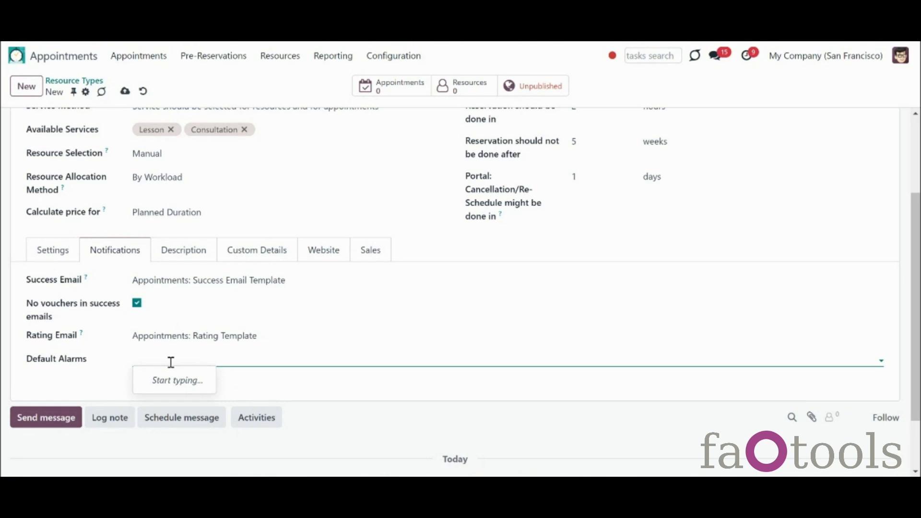
left_click(104, 379)
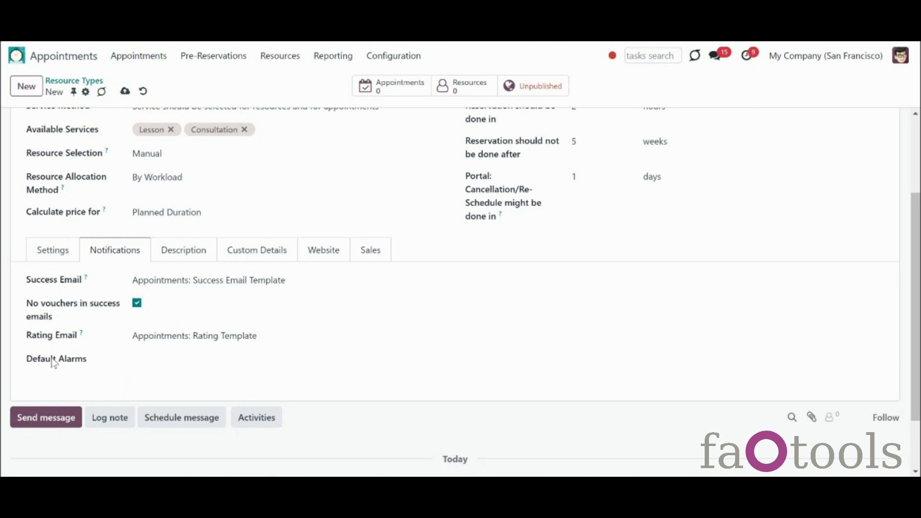
left_click(182, 263)
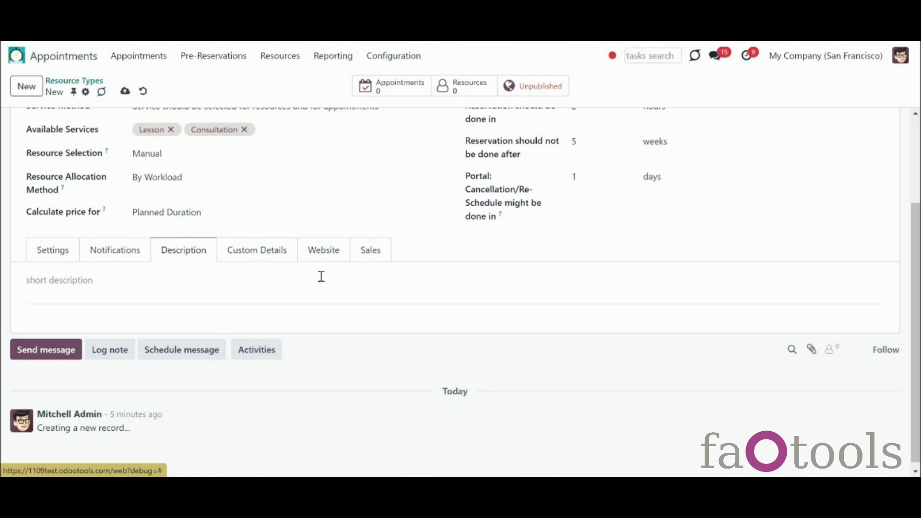
Step: Pick My Website for the resource type, then clear it so the website field stays blank
left_click(326, 257)
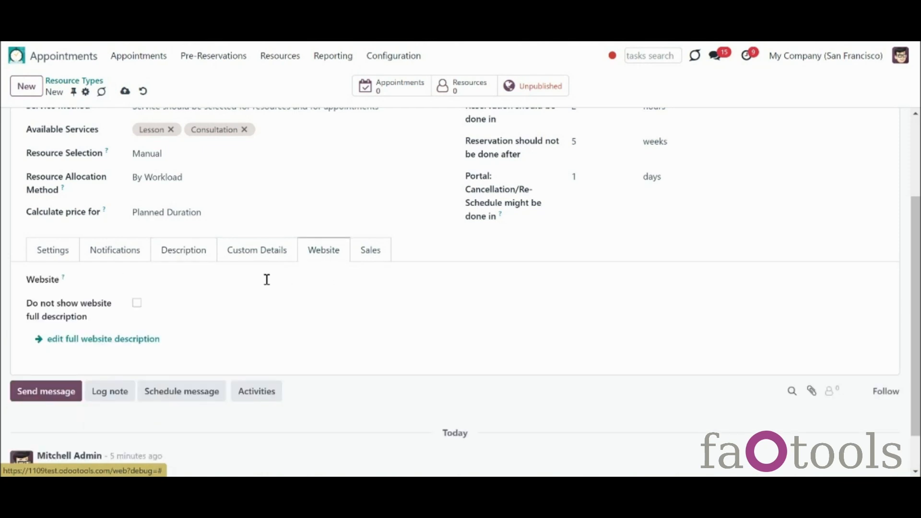
left_click(237, 286)
left_click(193, 307)
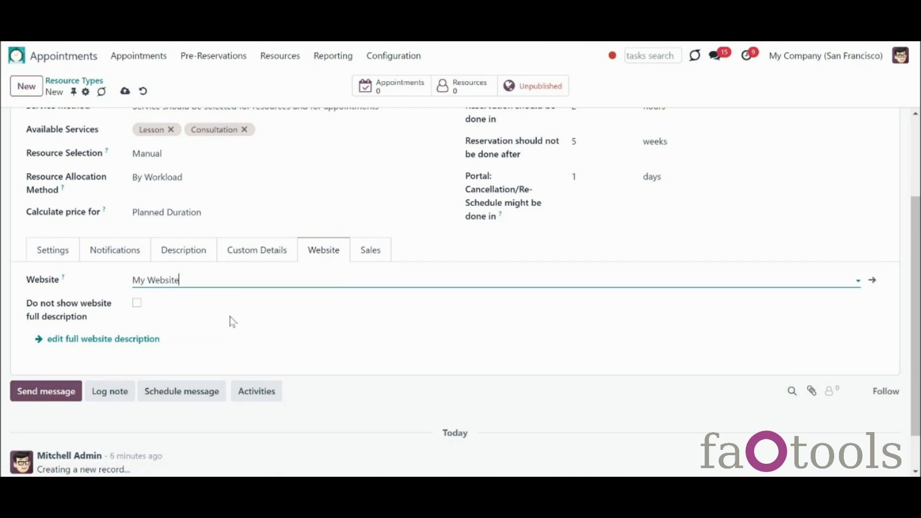
key("BackSpace")
key("BackSpace")
key("BackSpace")
key("BackSpace")
key("BackSpace")
key("BackSpace")
key("BackSpace")
key("BackSpace")
key("BackSpace")
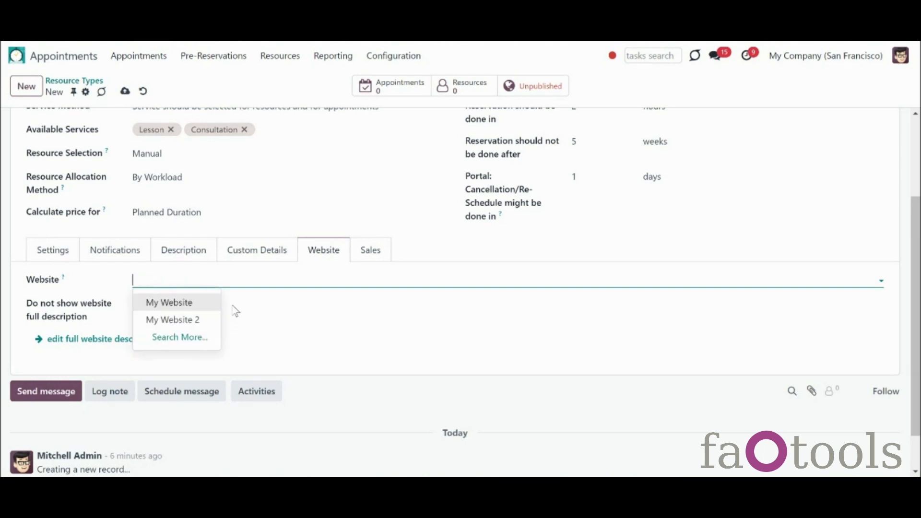
left_click(256, 318)
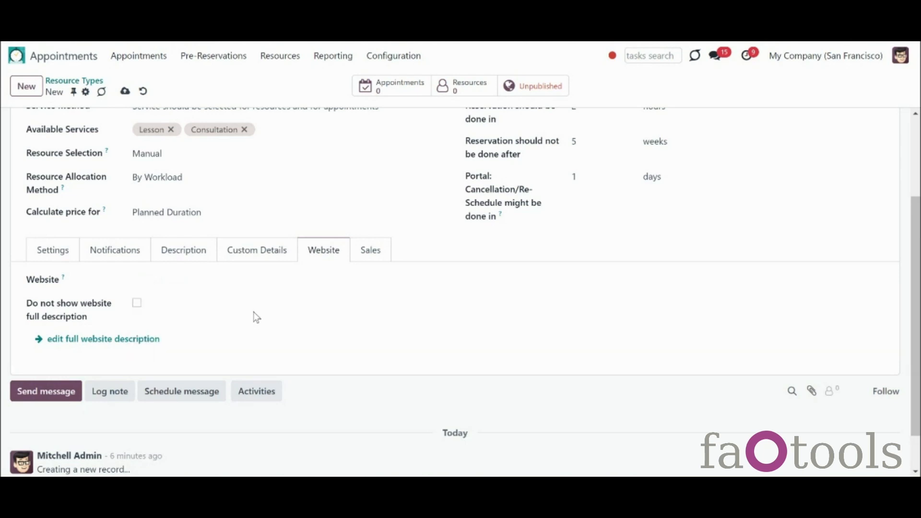
left_click(370, 261)
Step: Set Europe as the default sales team, choose a default salesperson, and save the English resource type
left_click(246, 282)
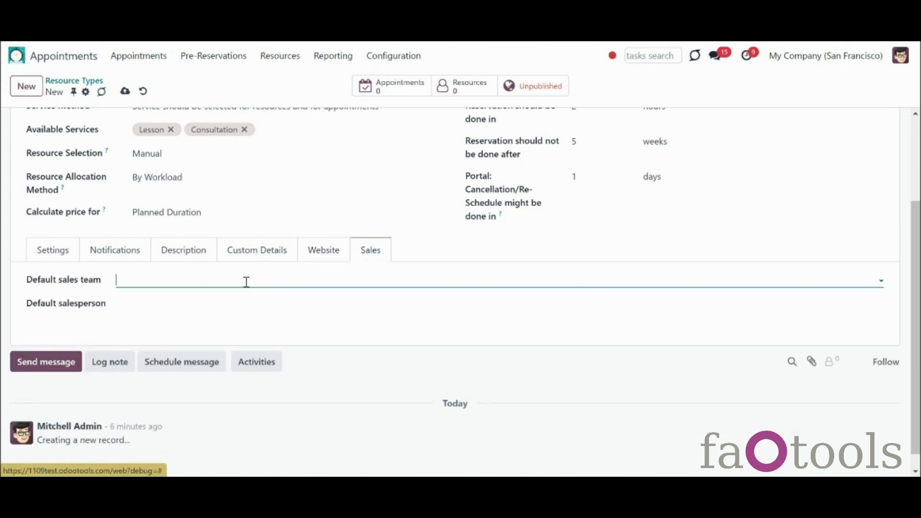
left_click(183, 305)
left_click(183, 304)
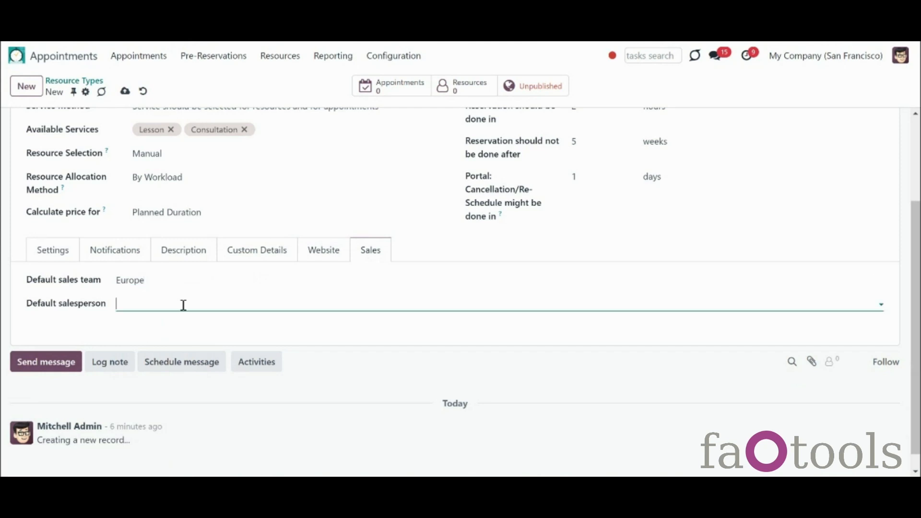
left_click(178, 196)
left_click(125, 91)
scroll(888, 205, "up", 3)
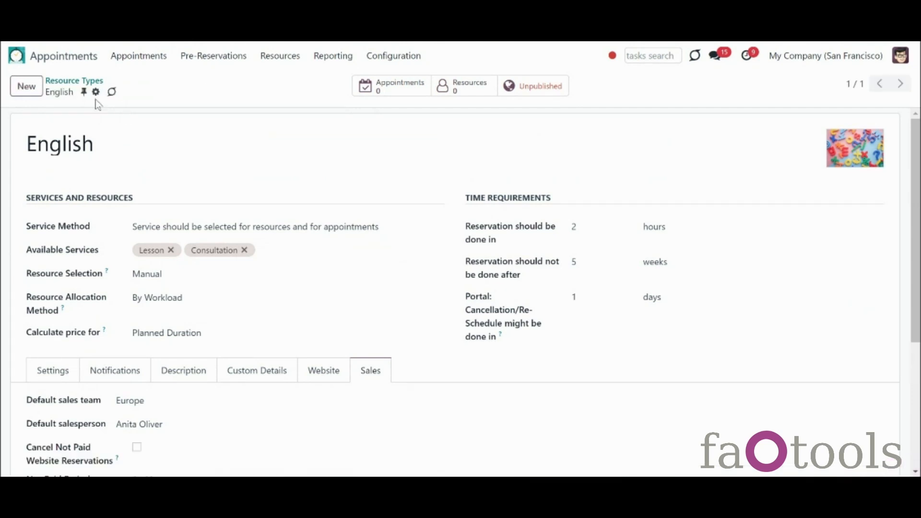
Step: Duplicate the English resource type, rename the copy to 'German', and save it
left_click(96, 91)
left_click(114, 131)
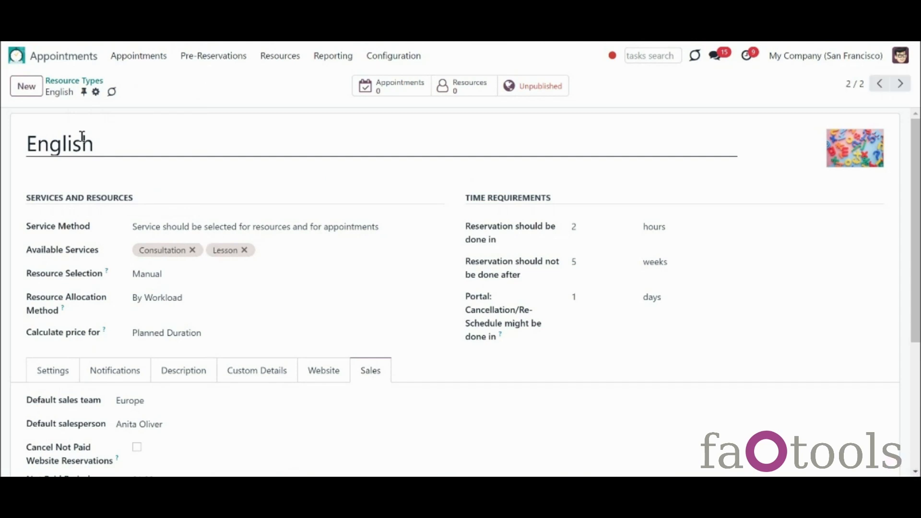
left_click(98, 142)
key("ctrl+a")
type("German")
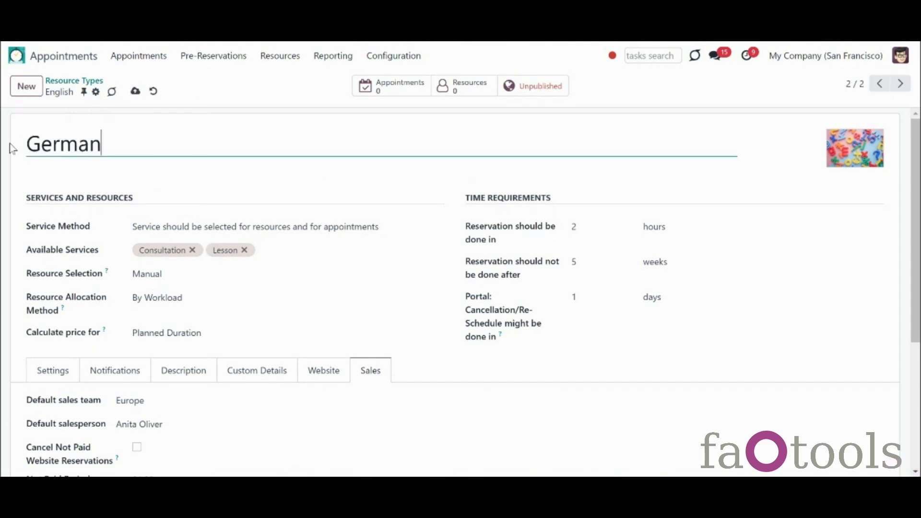
left_click(136, 90)
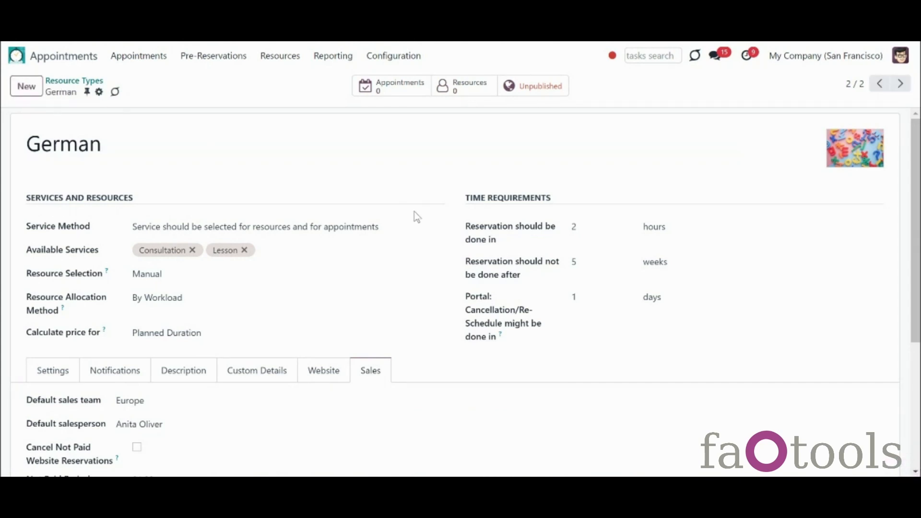
Step: Return to the resource types overview, browse the kanban, and go to the Resources board grouped by type
left_click(72, 81)
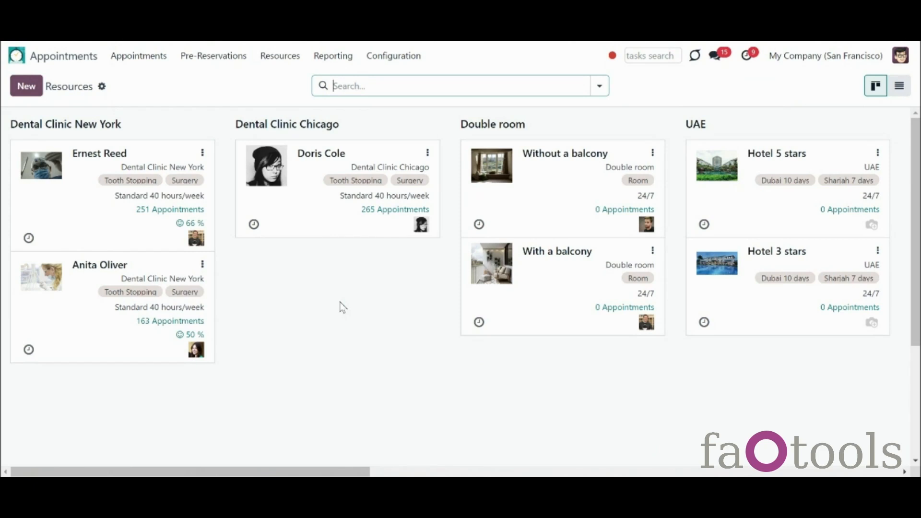
left_click_drag(348, 474, 401, 474)
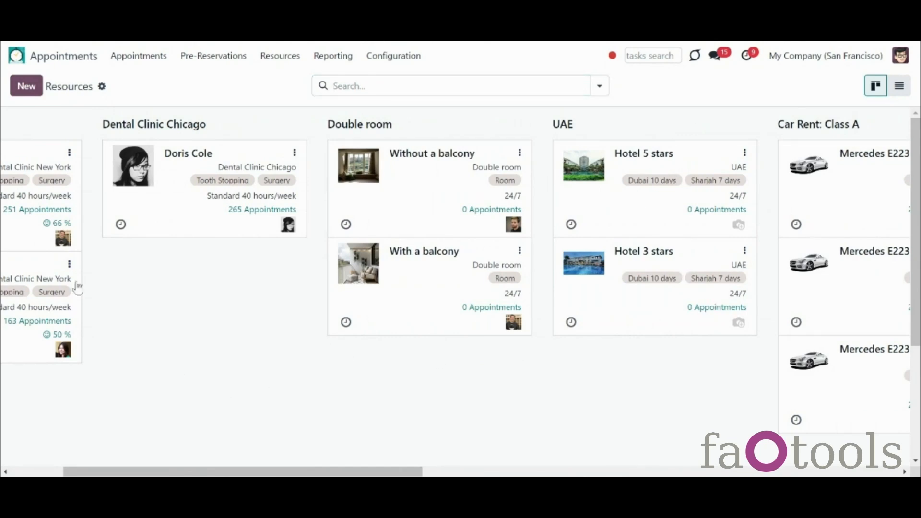
left_click(47, 474)
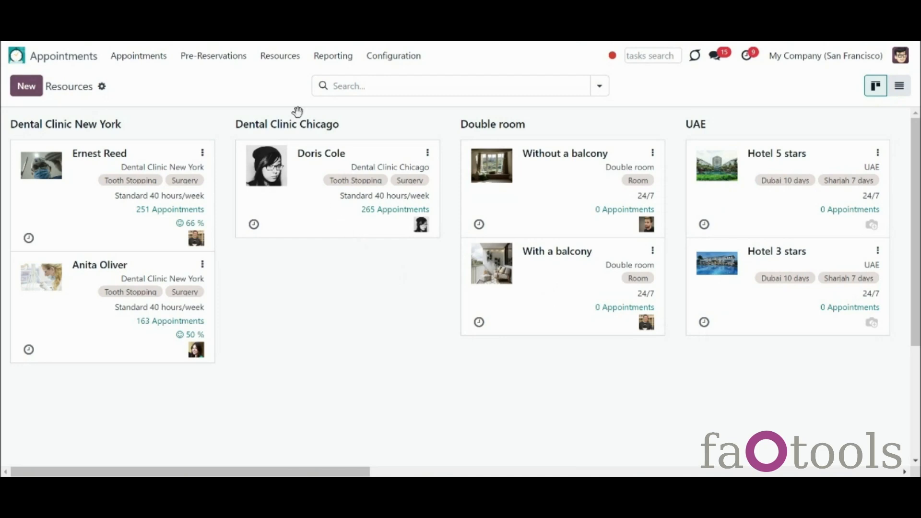
left_click(286, 56)
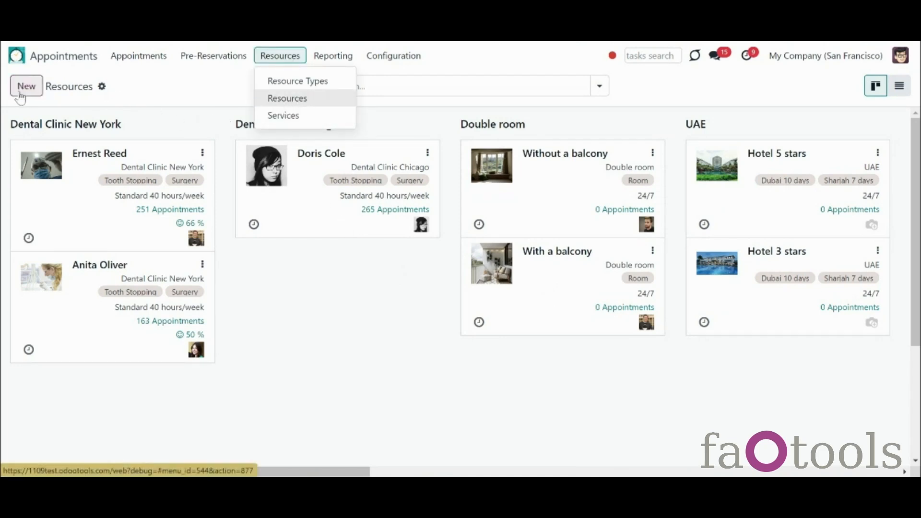
Step: Create a new resource named after the employee, keeping the standard 40-hour working schedule
left_click(24, 93)
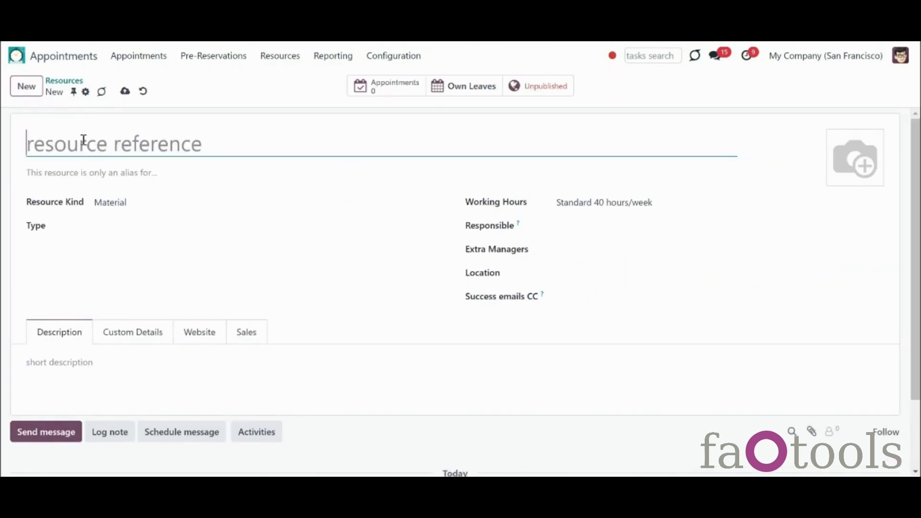
type("Abigail Peterson")
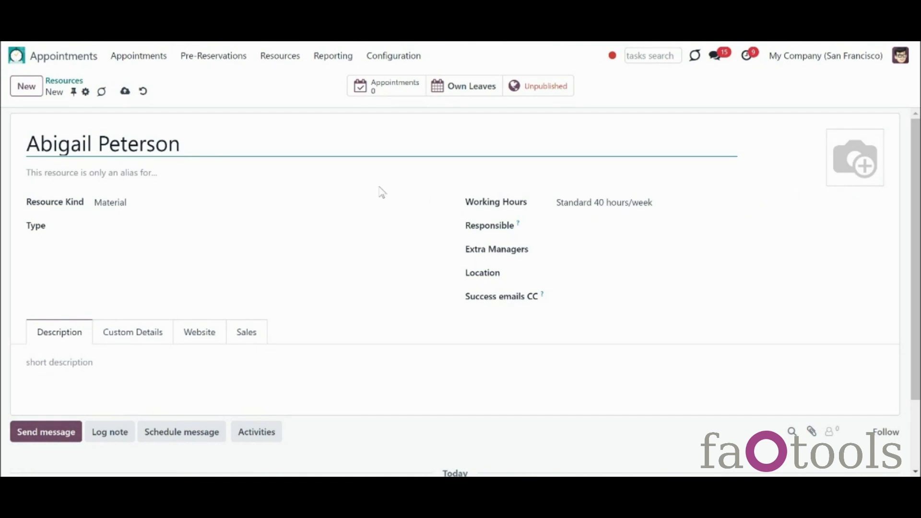
left_click(345, 206)
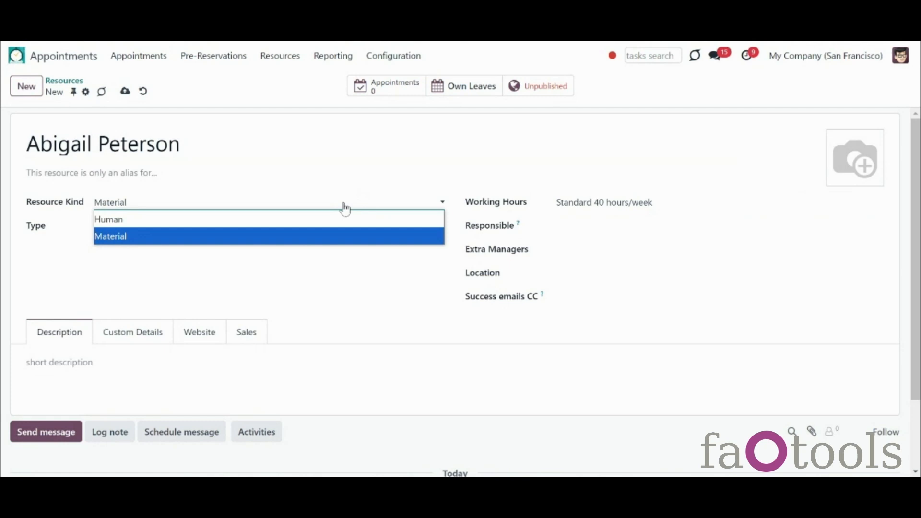
left_click(343, 237)
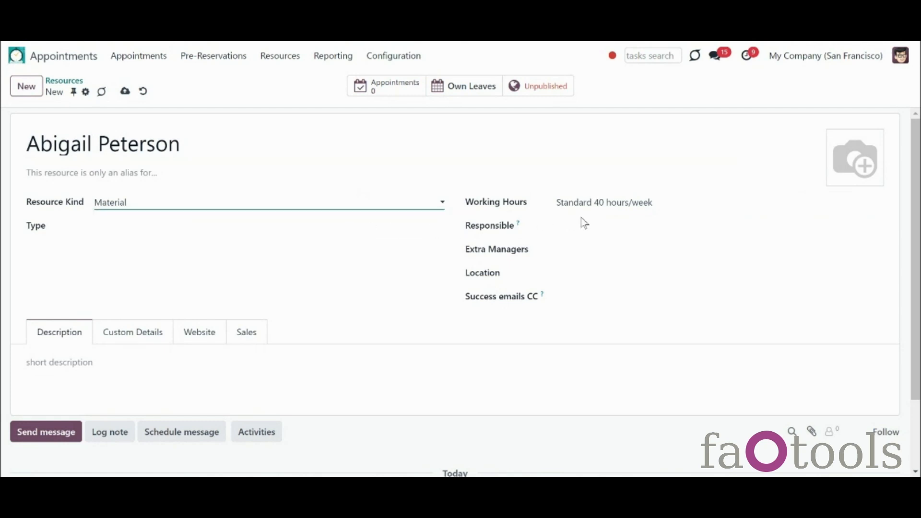
left_click(643, 202)
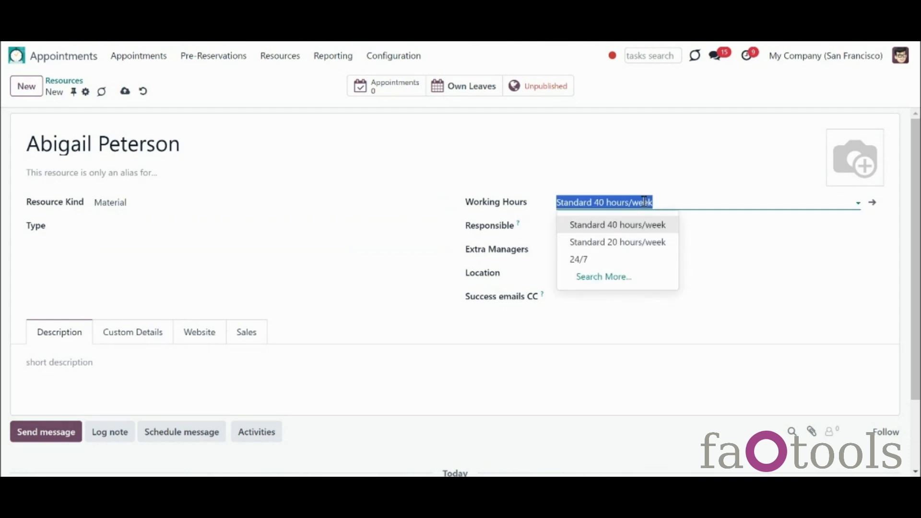
left_click(644, 202)
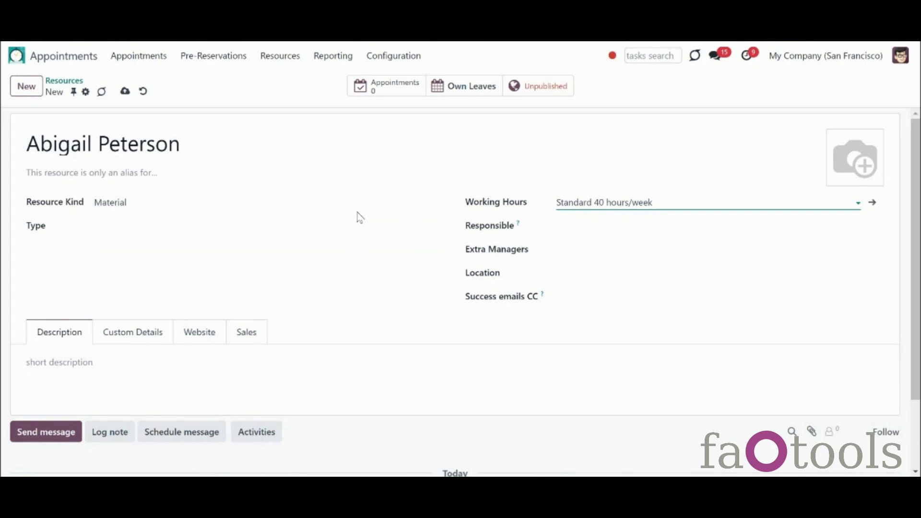
Step: Set Resource Kind to Human and link the resource to its matching employee
left_click(355, 203)
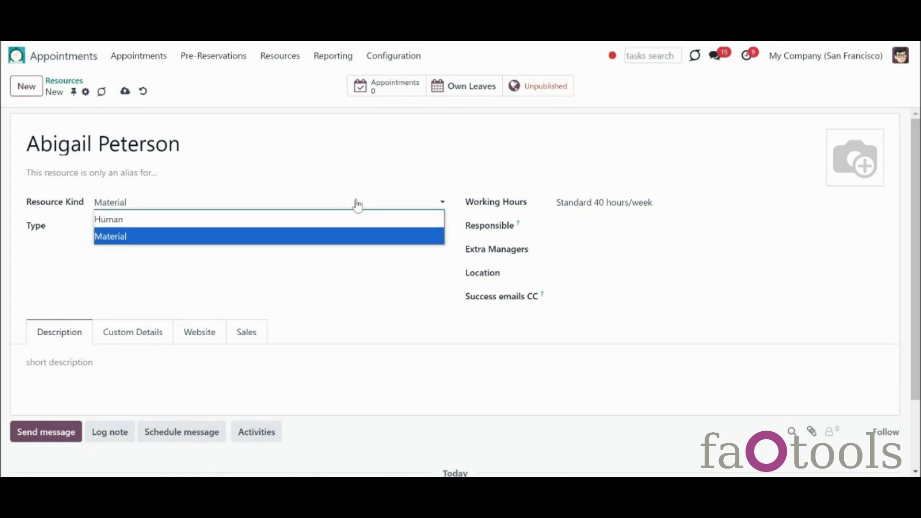
left_click(353, 221)
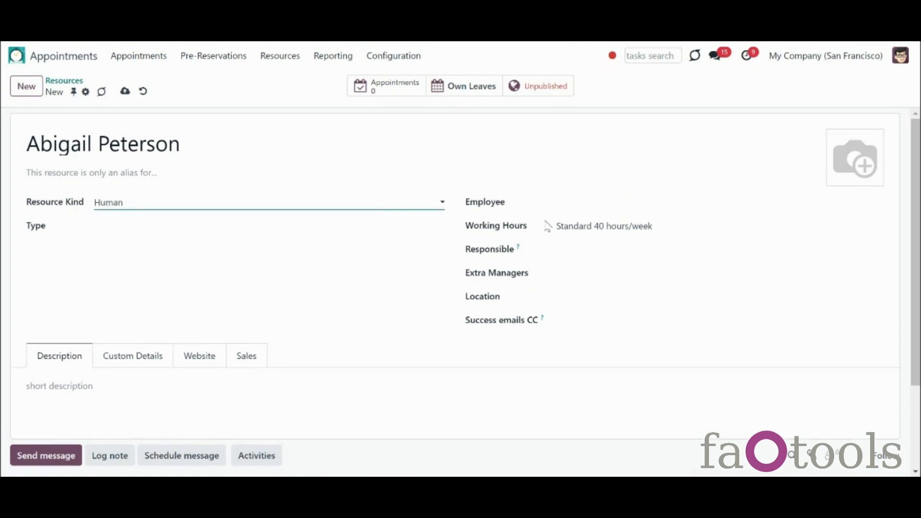
left_click(607, 198)
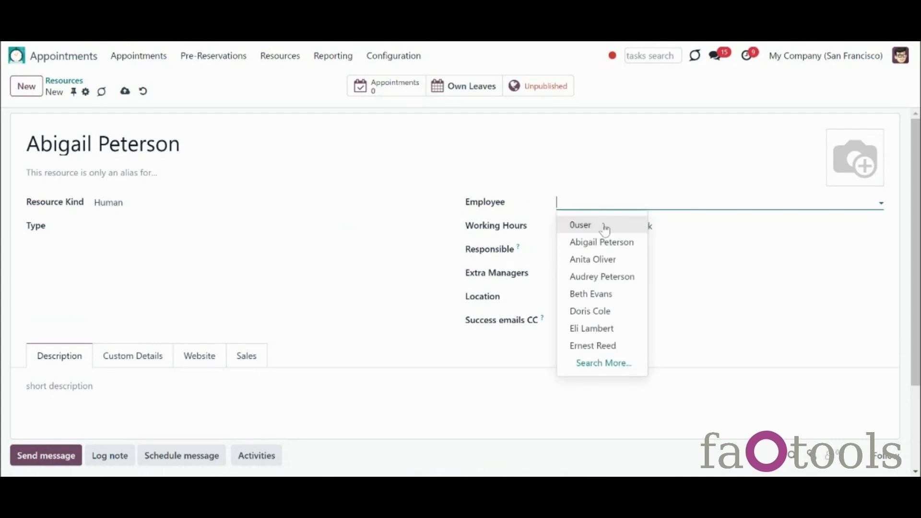
left_click(604, 243)
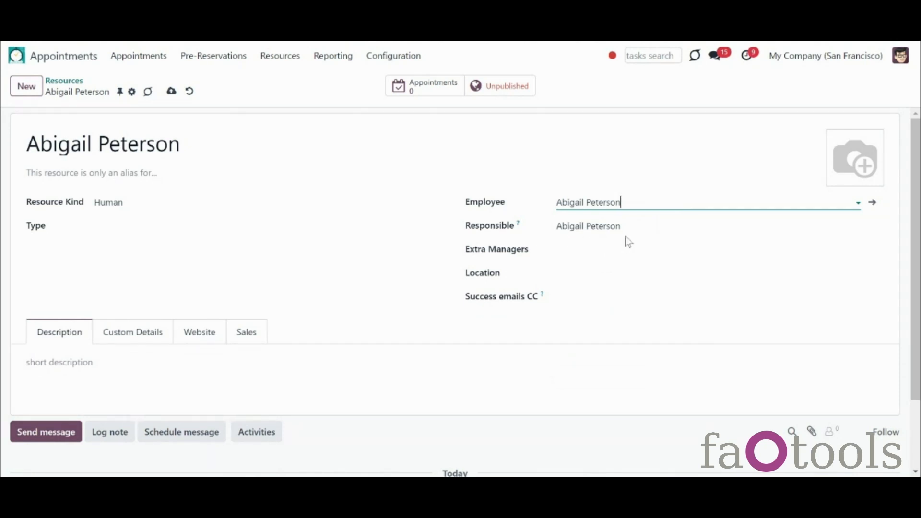
Step: Set the resource type to English and remove the Consultation service, leaving only Lesson
left_click(270, 228)
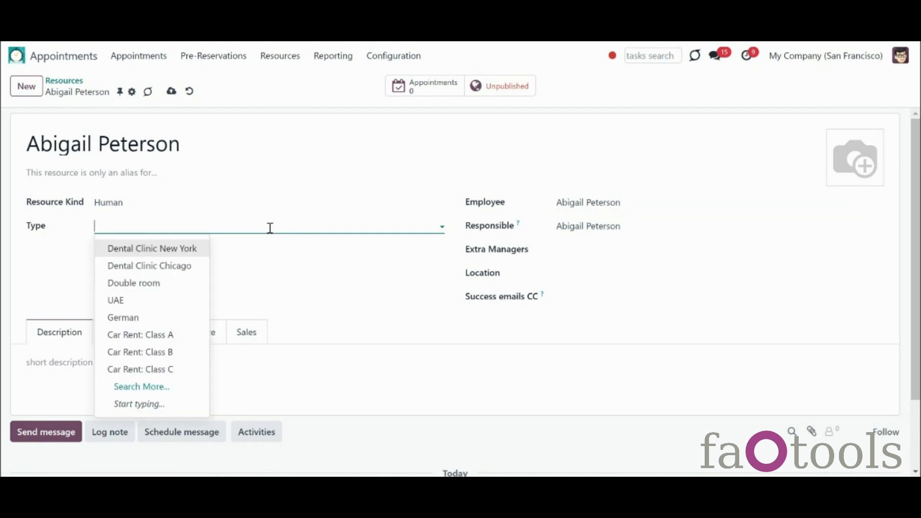
type("en")
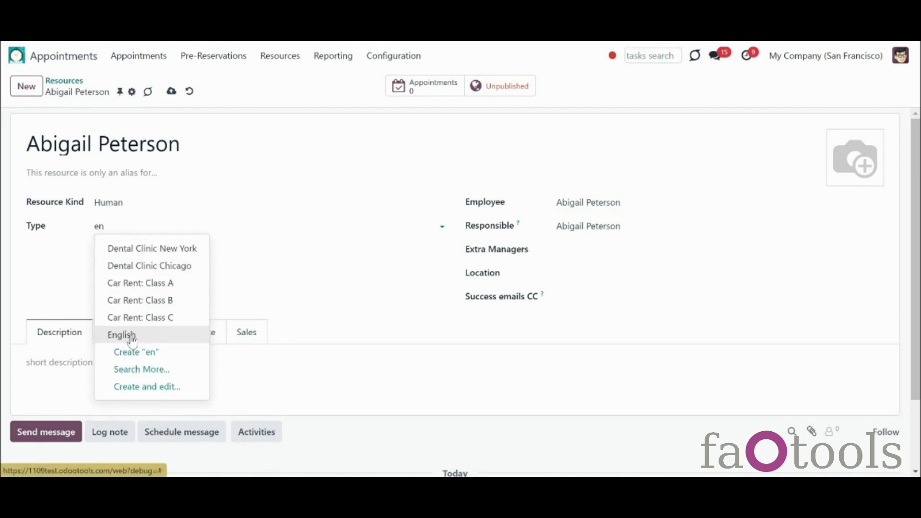
left_click(129, 335)
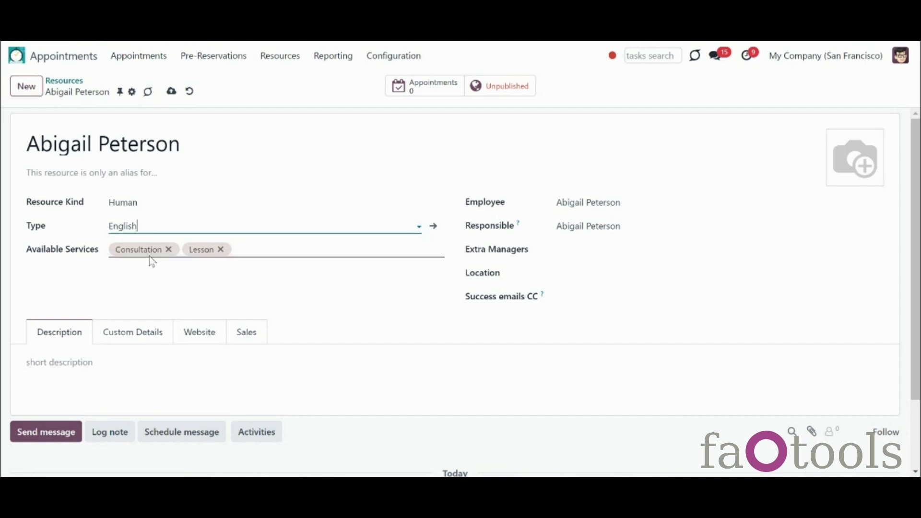
left_click(168, 251)
left_click(169, 250)
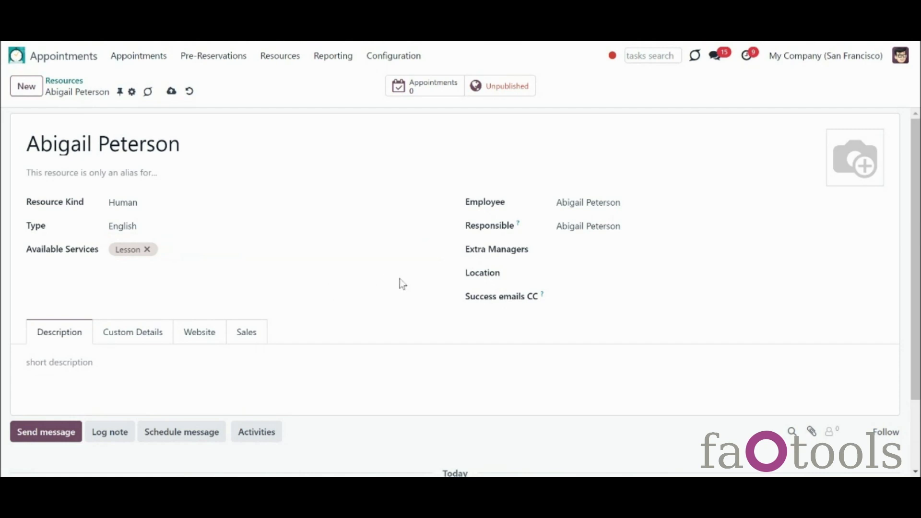
Step: Add an extra manager, swapping the admin user first chosen for a different user
left_click(586, 255)
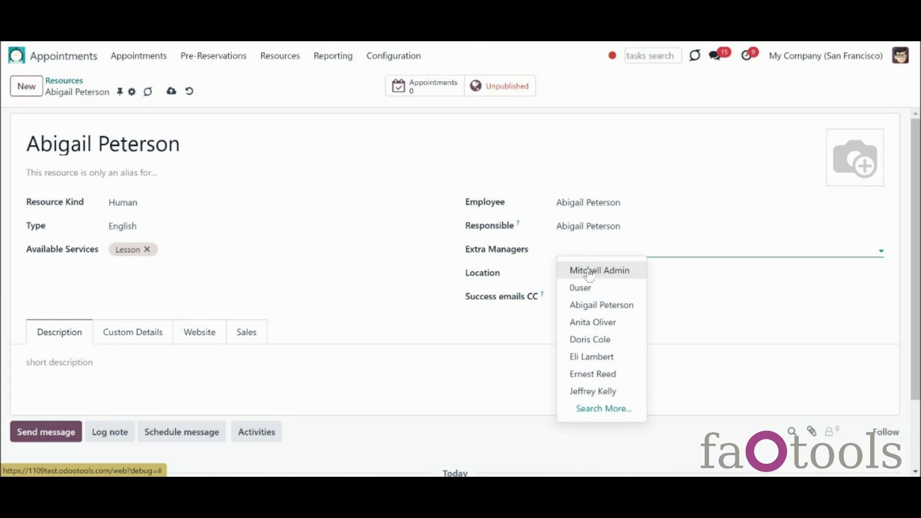
left_click(590, 271)
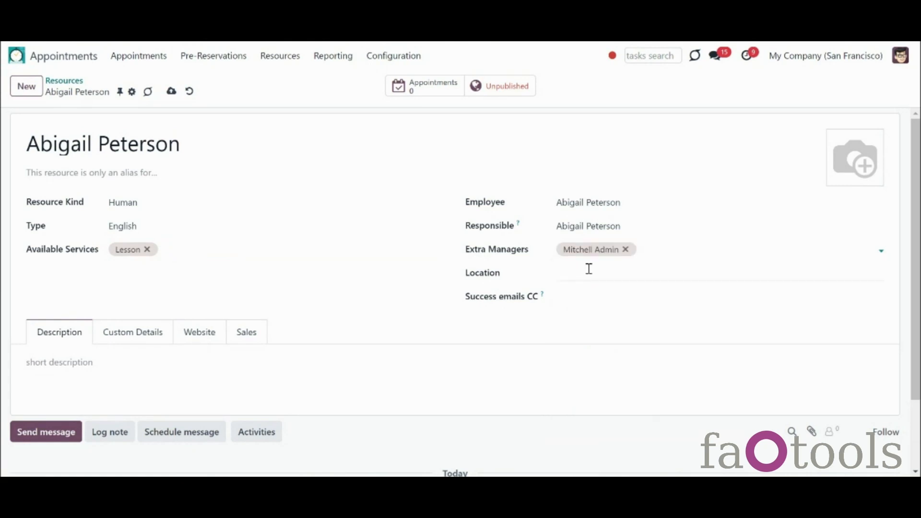
left_click(625, 250)
left_click(627, 251)
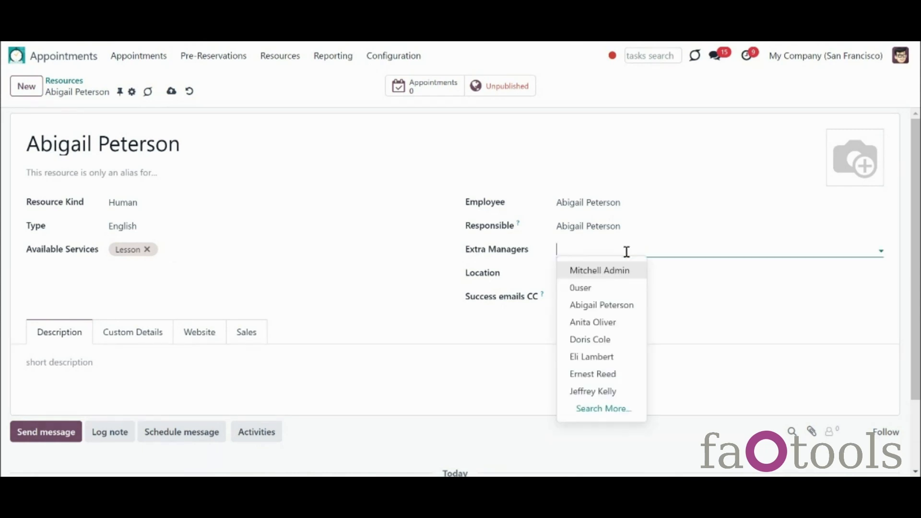
left_click(619, 358)
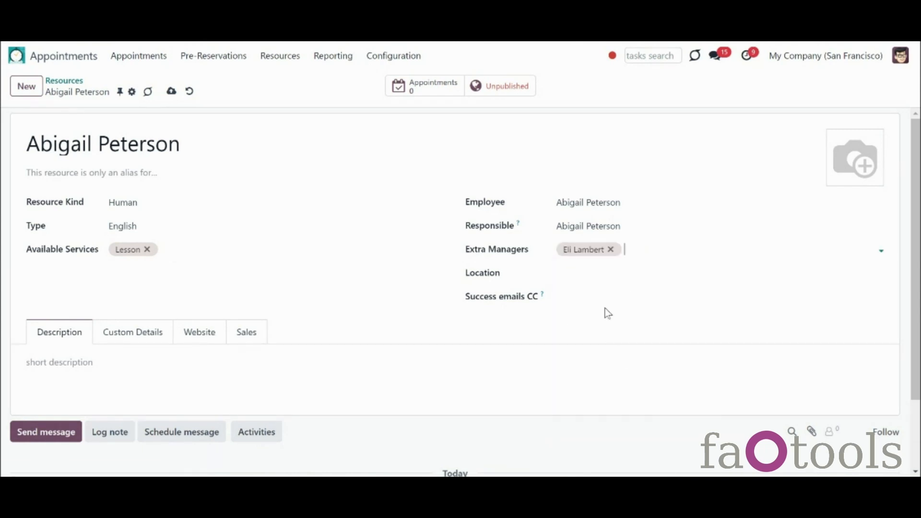
left_click(592, 278)
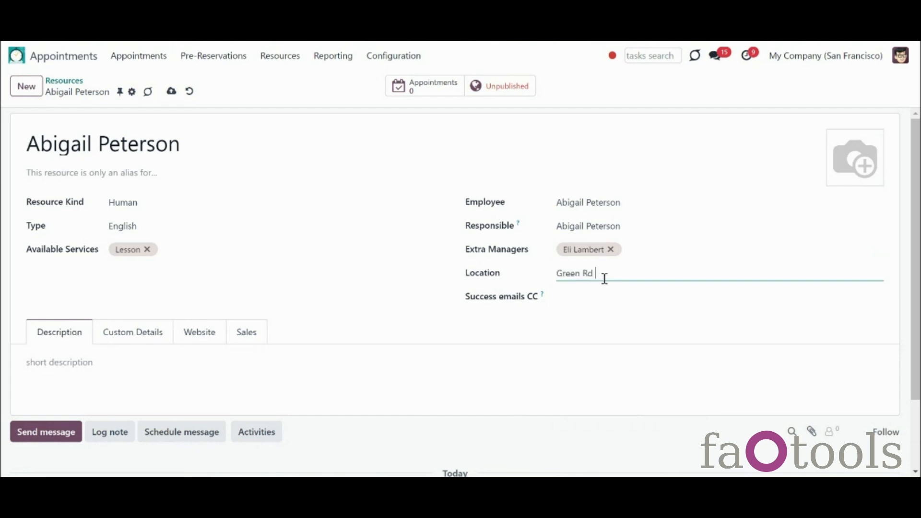
left_click(607, 304)
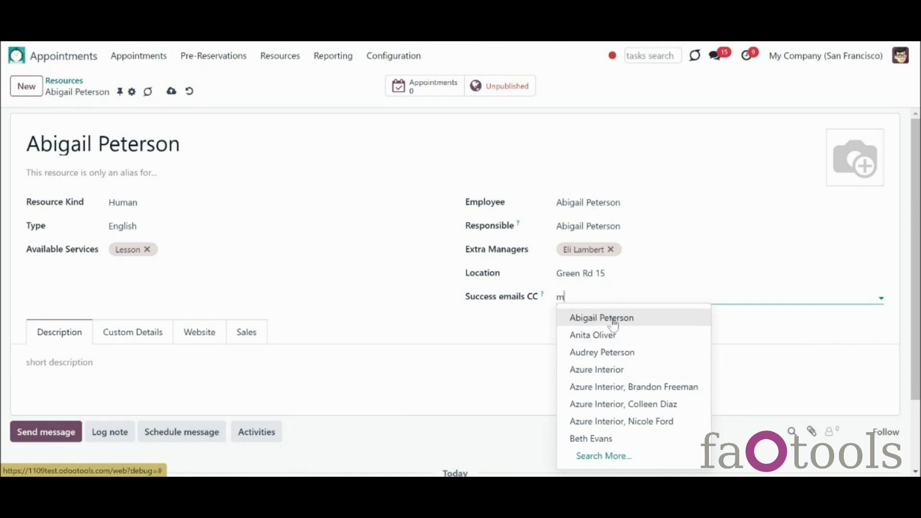
type("i")
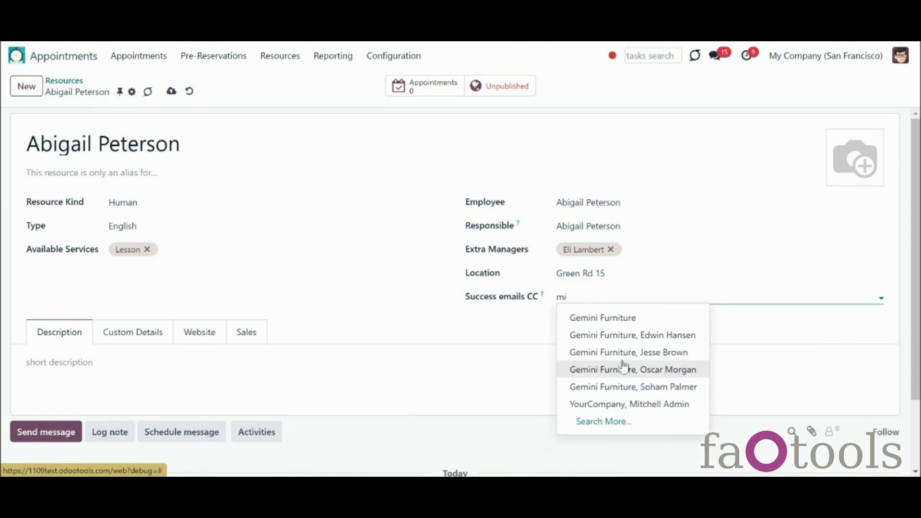
left_click(640, 403)
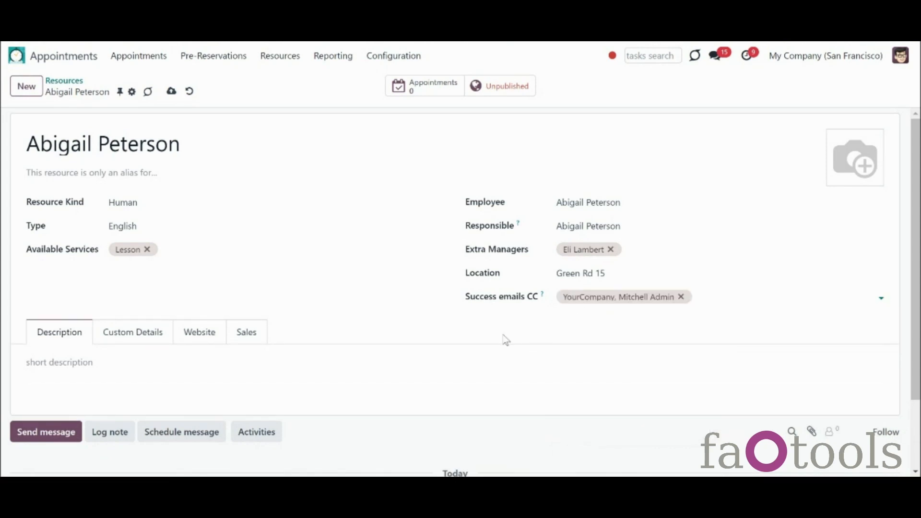
left_click(107, 376)
Step: Enter 'IELTS Certificate' as the short description and assign the resource to My Website
type("IELTS Certifica")
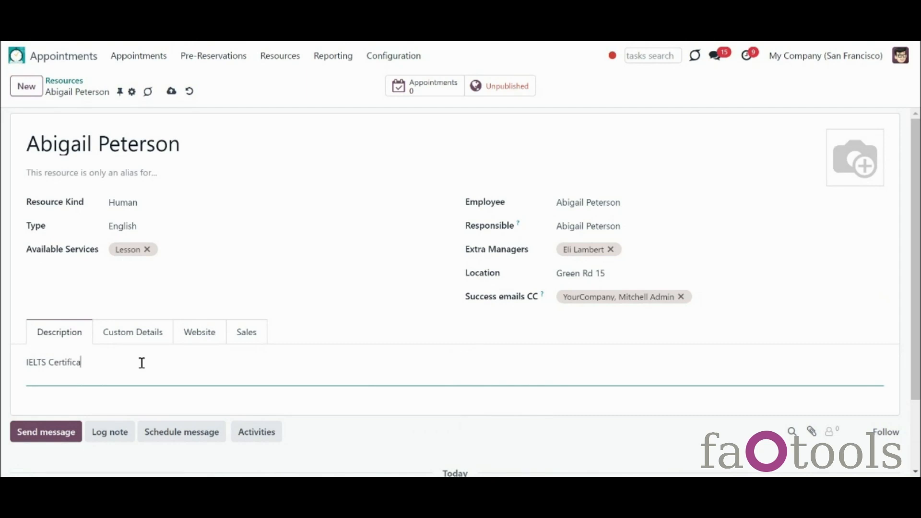
type("te")
key("Tab")
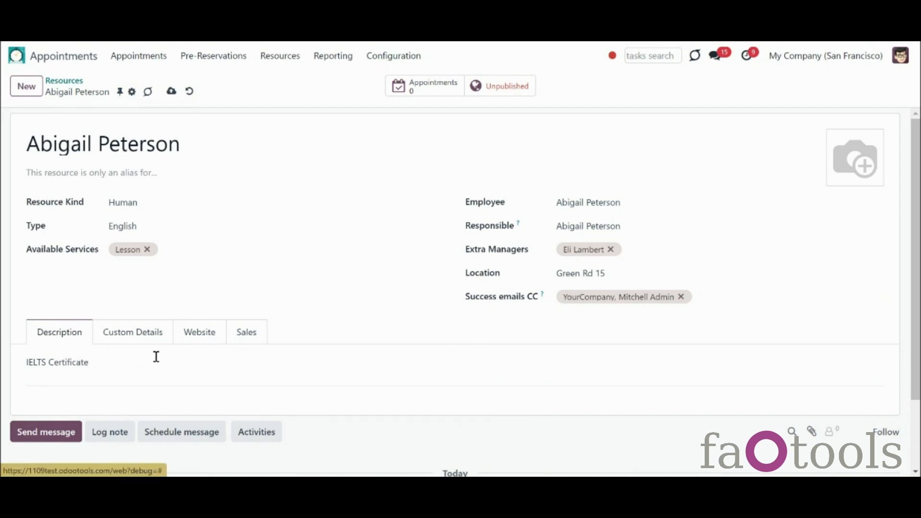
left_click(189, 344)
left_click(179, 363)
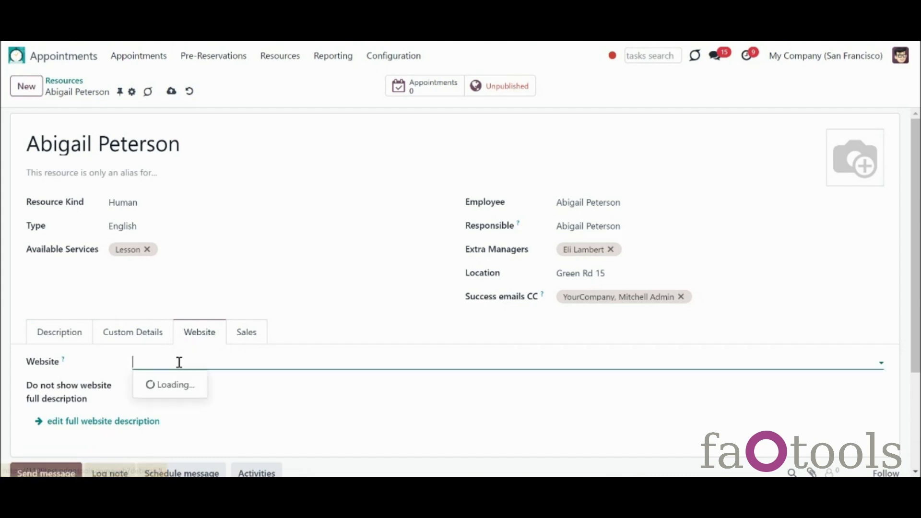
left_click(185, 388)
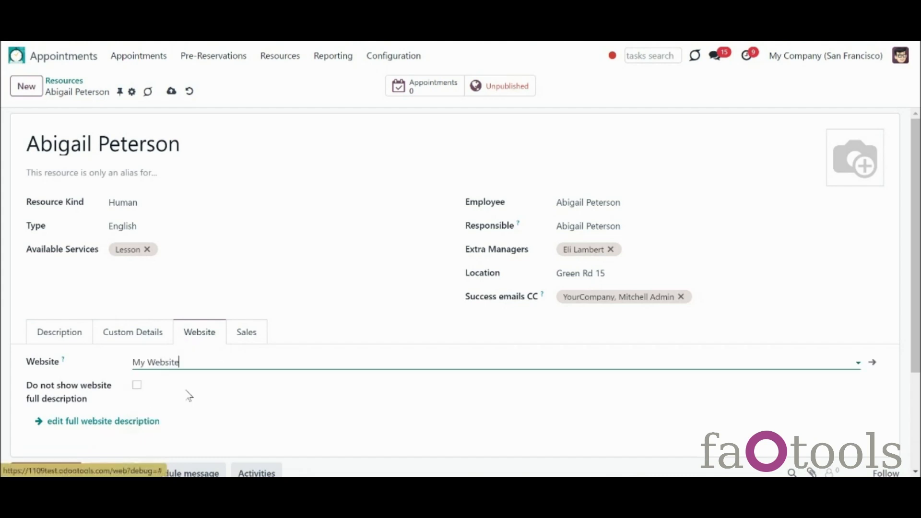
Step: Set Europe as the default sales team, leave the default salesperson empty, and save the resource
left_click(246, 335)
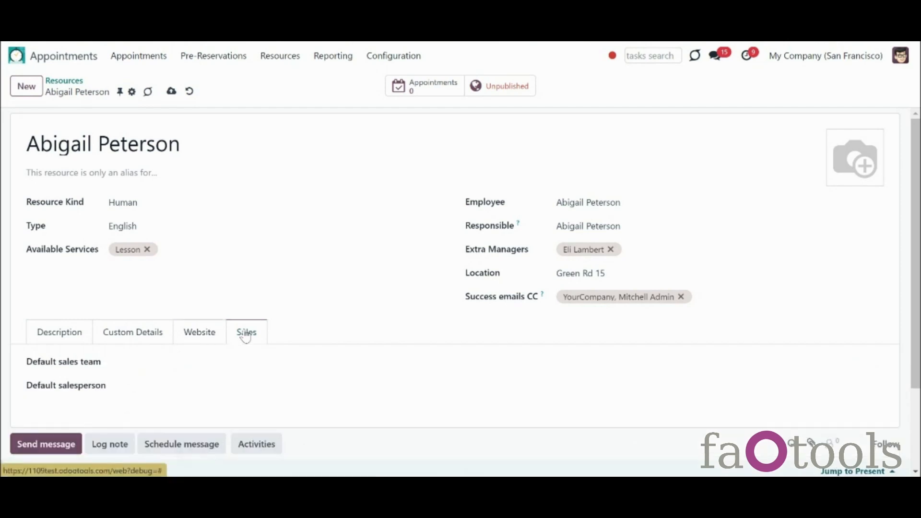
left_click(230, 370)
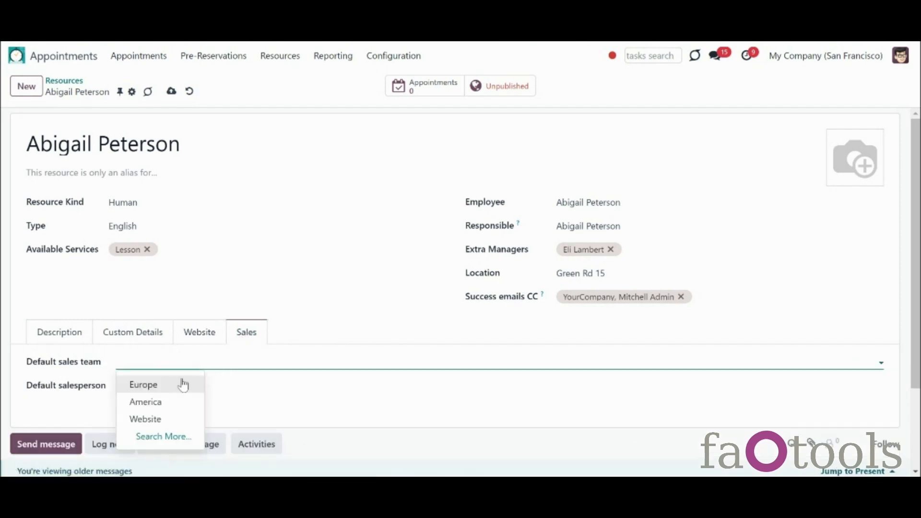
left_click(170, 384)
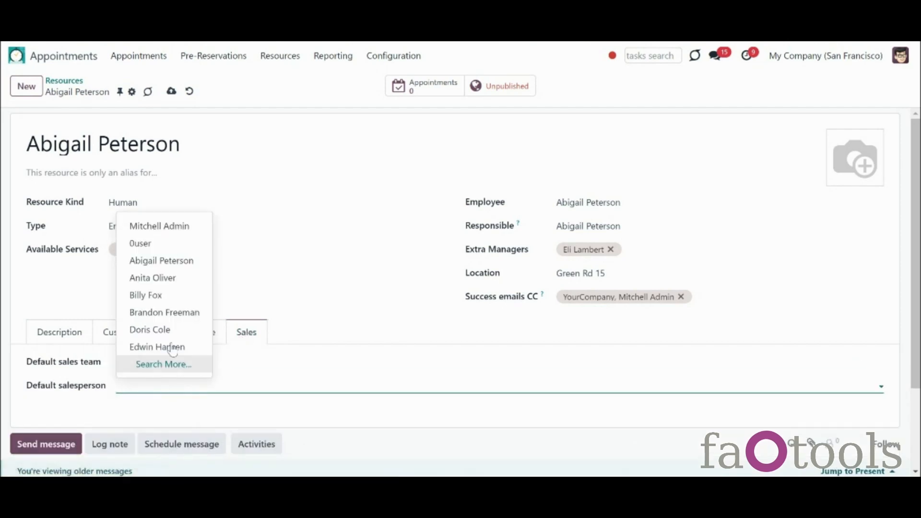
left_click(188, 265)
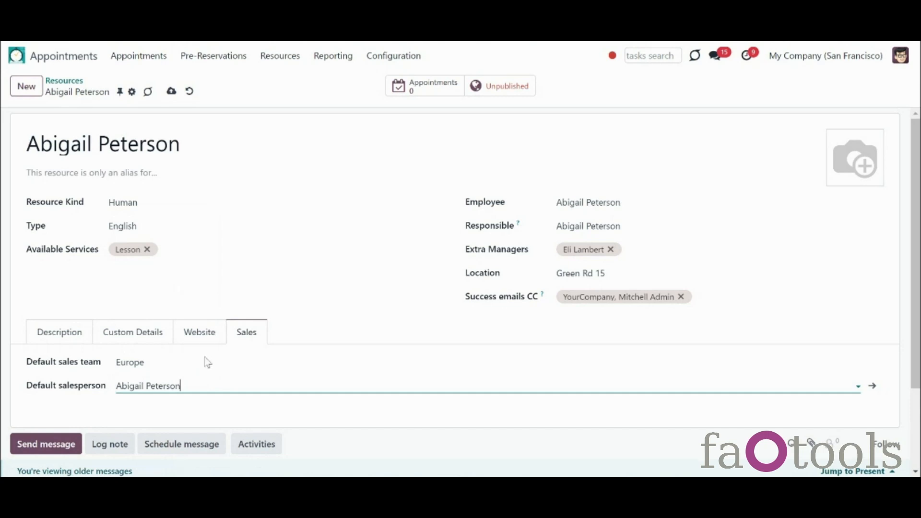
key("BackSpace")
key("BackSpace")
key("BackSpace")
key("BackSpace")
key("BackSpace")
key("BackSpace")
key("BackSpace")
key("BackSpace")
key("BackSpace")
key("BackSpace")
key("BackSpace")
key("BackSpace")
key("BackSpace")
key("BackSpace")
key("BackSpace")
key("BackSpace")
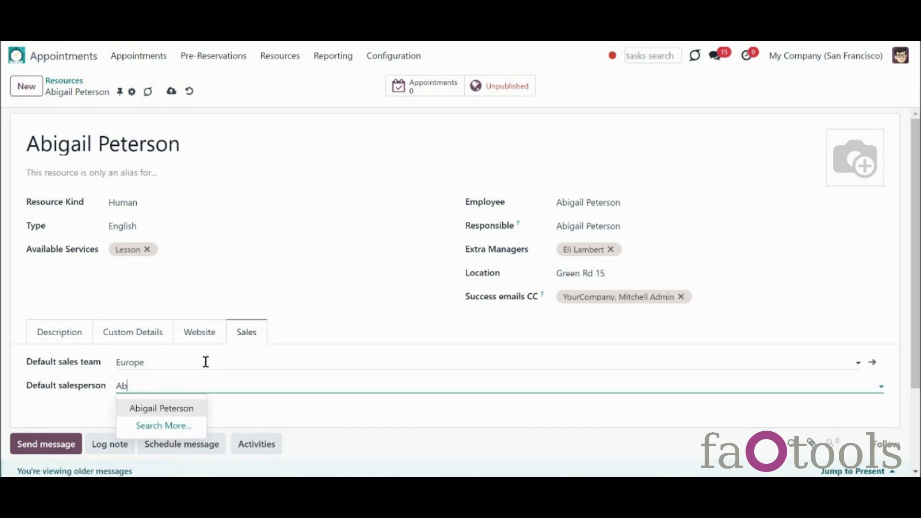
left_click(236, 417)
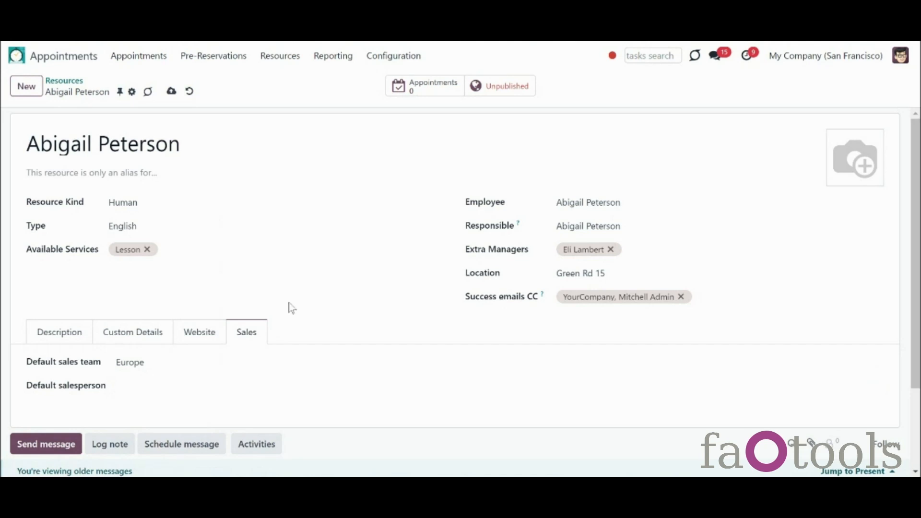
left_click(172, 91)
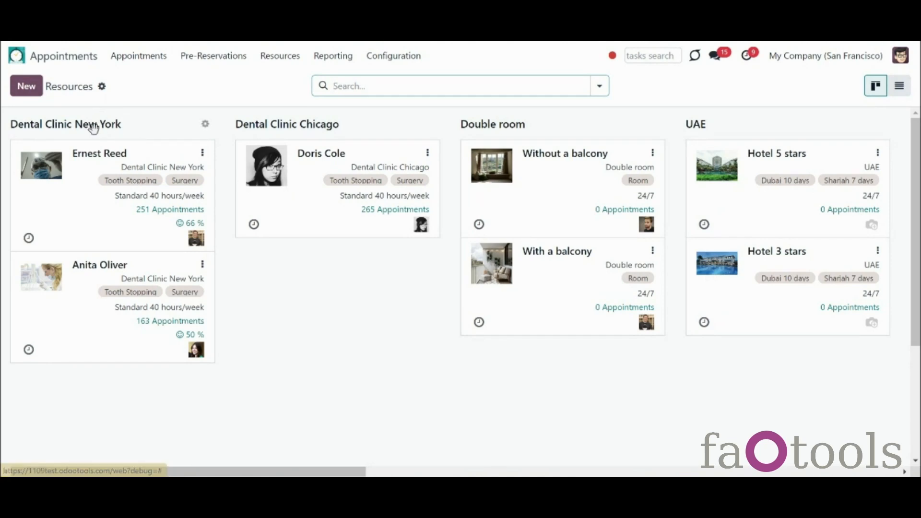
Step: Create a new resource as an alias of the found person, with resource type English
left_click(26, 86)
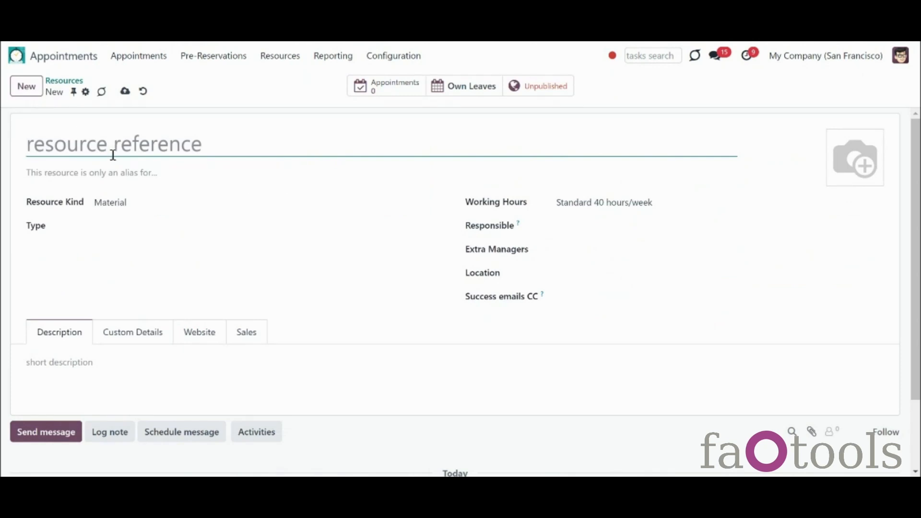
left_click(123, 168)
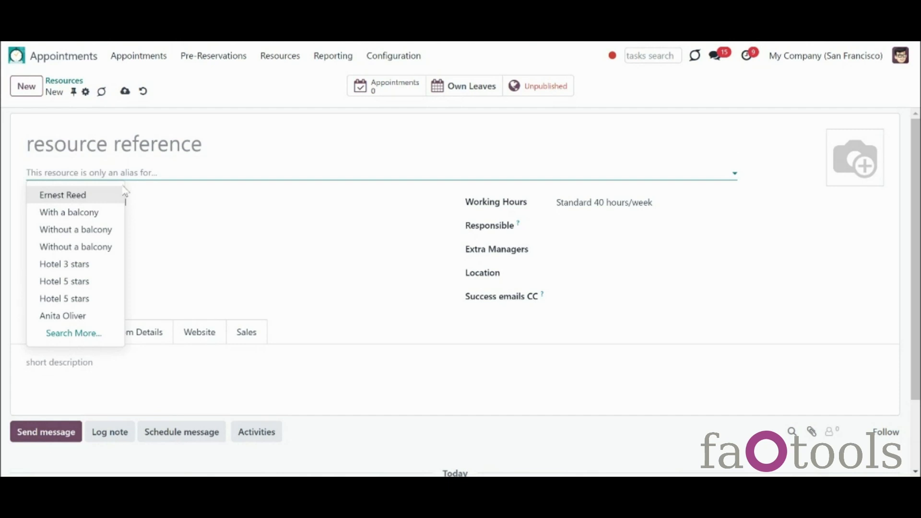
type("dos")
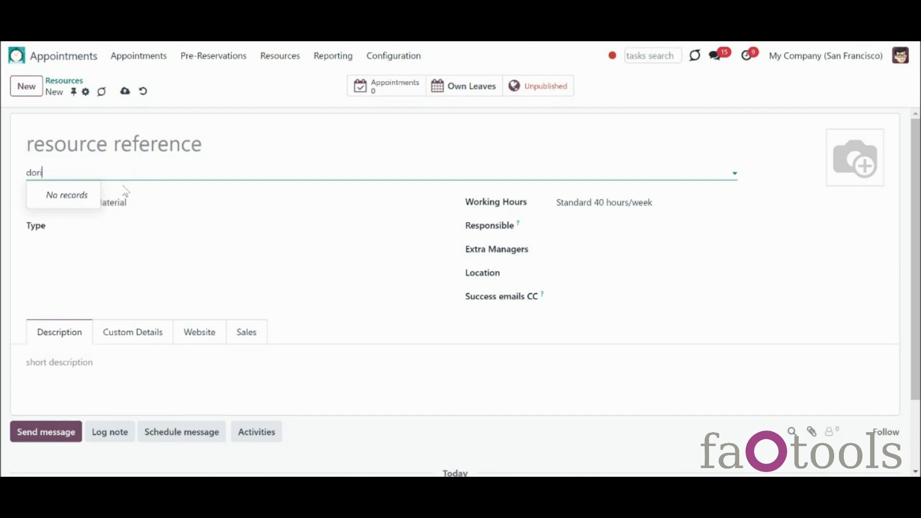
left_click(81, 196)
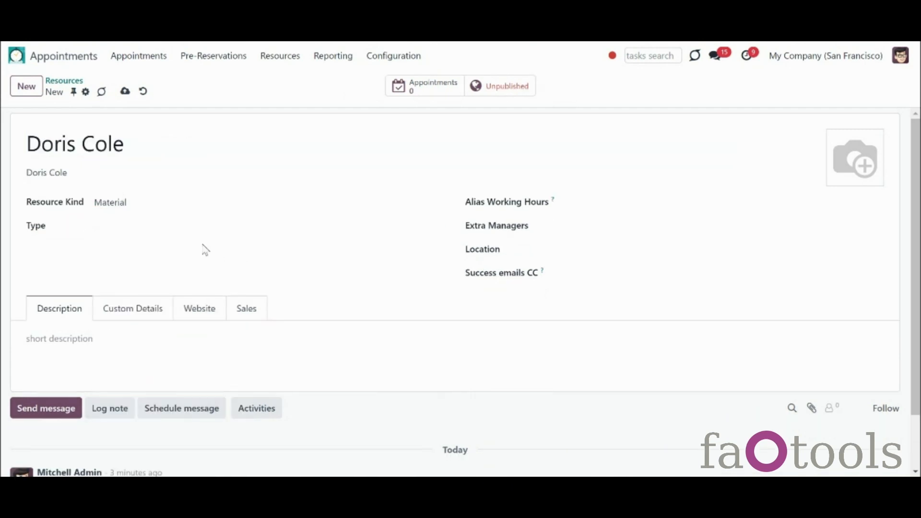
left_click(178, 228)
type("engl")
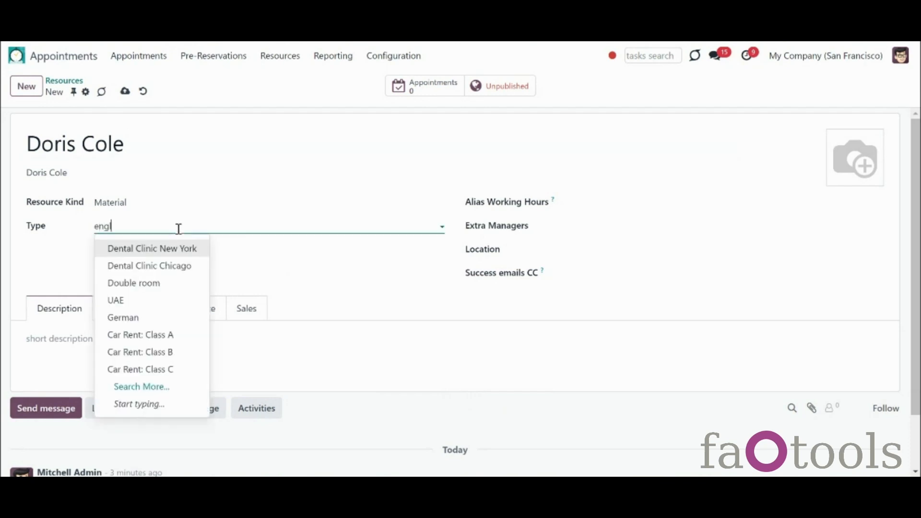
left_click(170, 248)
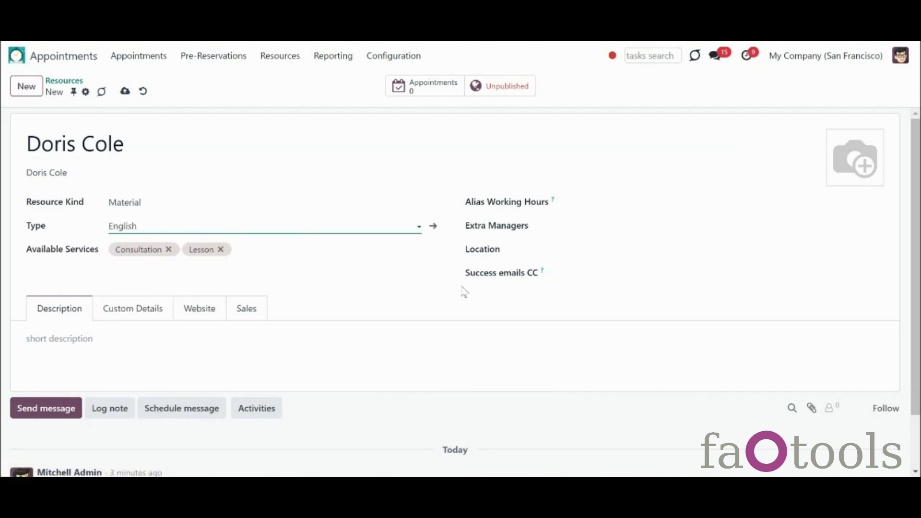
Step: Set the alias working hours to Standard 20 hours/week and check the website and sales settings
mouse_move(553, 202)
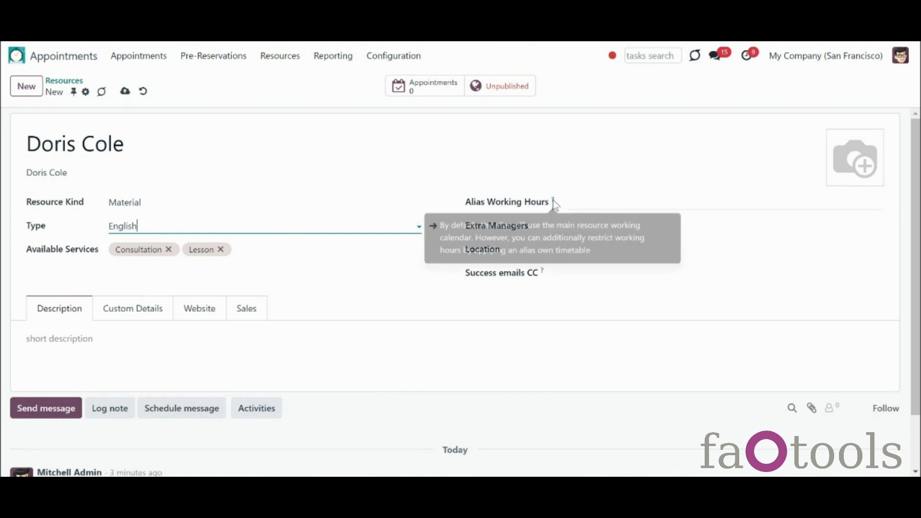
left_click(609, 203)
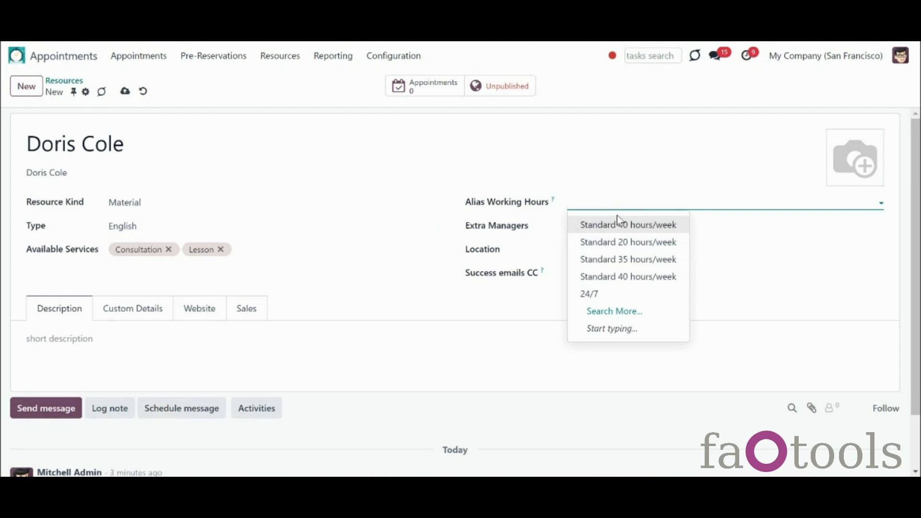
left_click(651, 248)
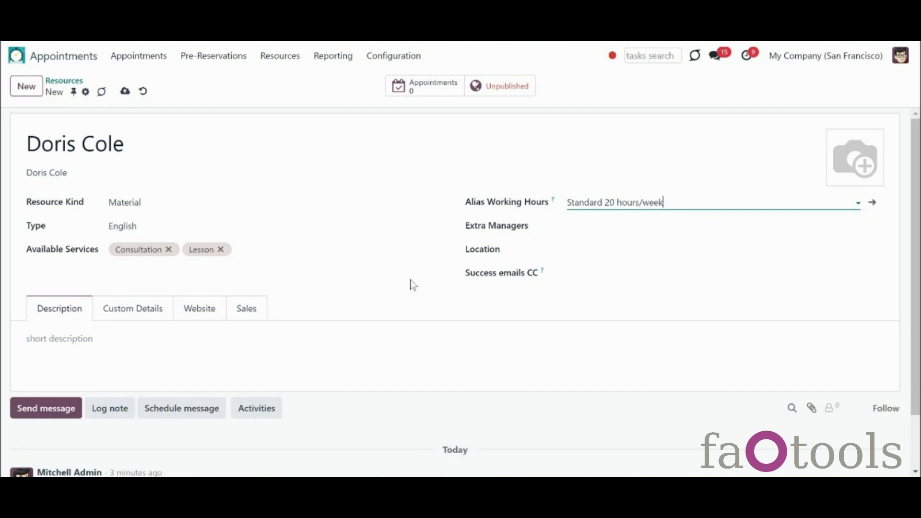
left_click(217, 309)
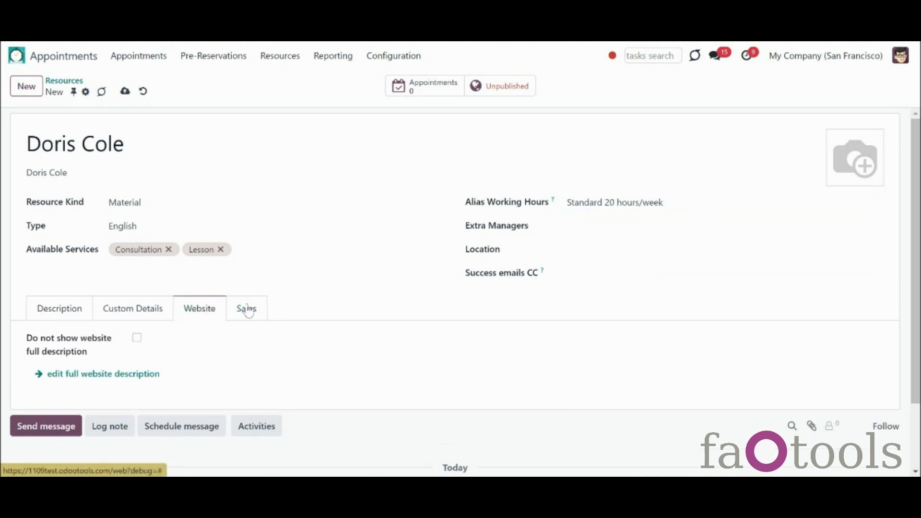
left_click(247, 310)
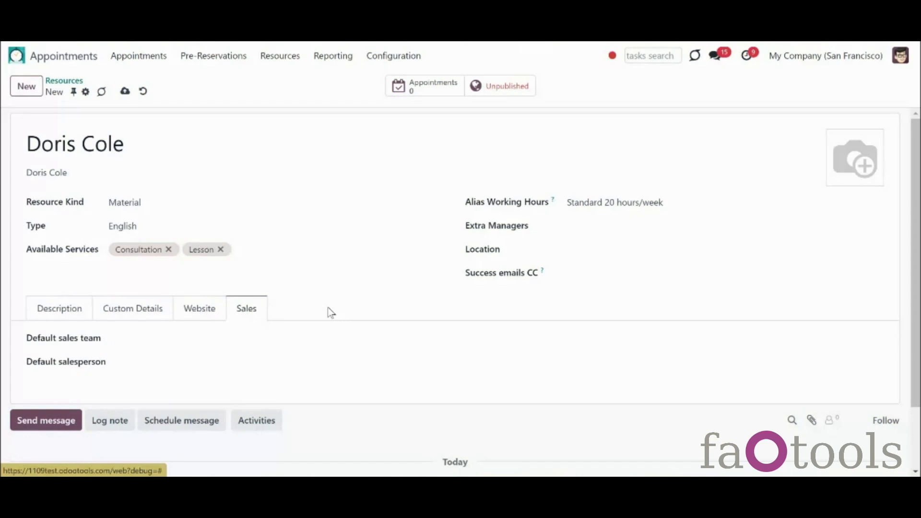
Step: Save the resource record, then read the docs' Managing Resources section under Appointments Management Structure
left_click(128, 97)
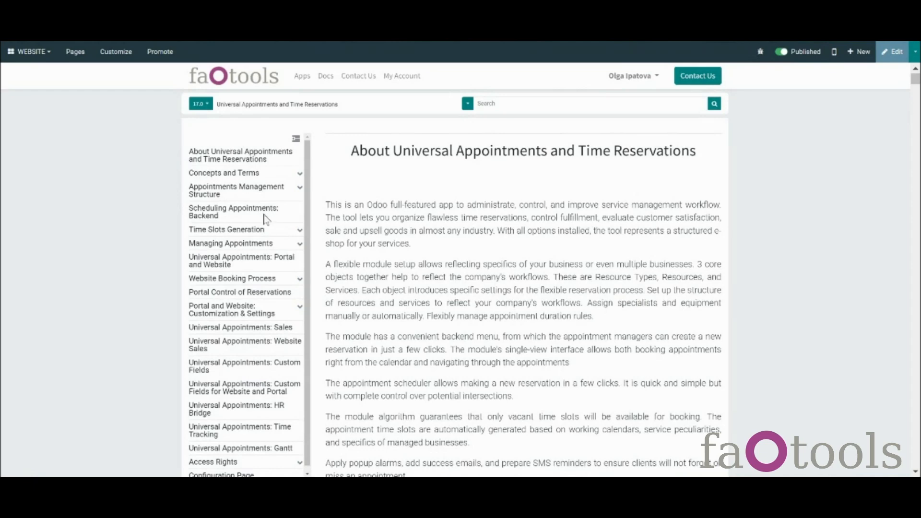
left_click(257, 195)
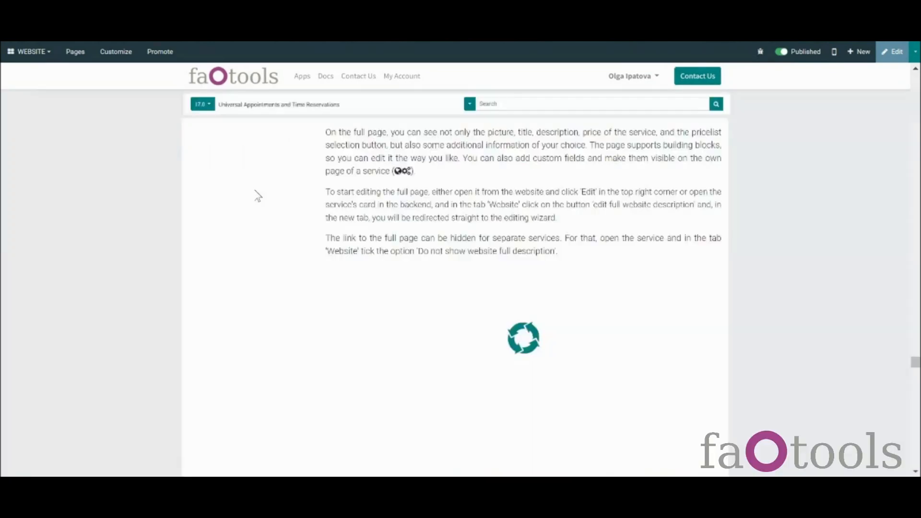
left_click(247, 211)
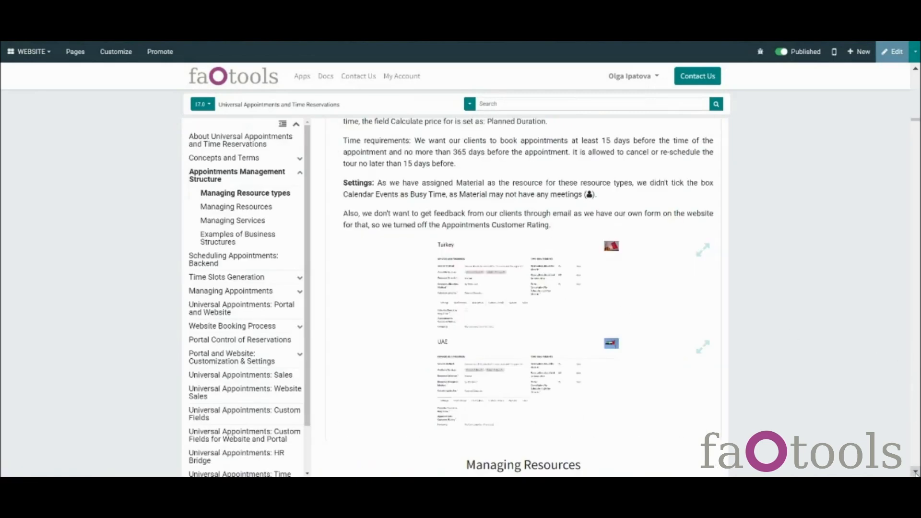
left_click(916, 472)
scroll(917, 473, "down", 5)
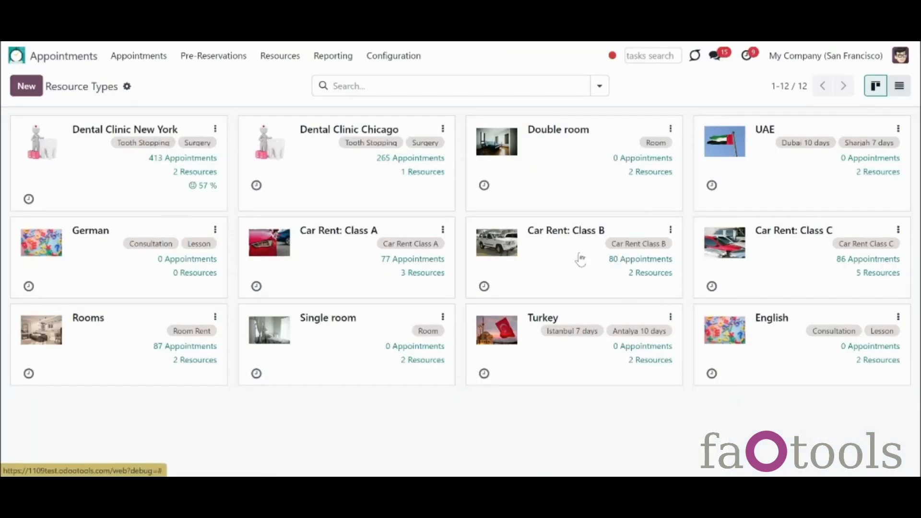
Step: Check the three Car Rent: Class A resources, then open the Dental Clinic New York type
left_click(384, 273)
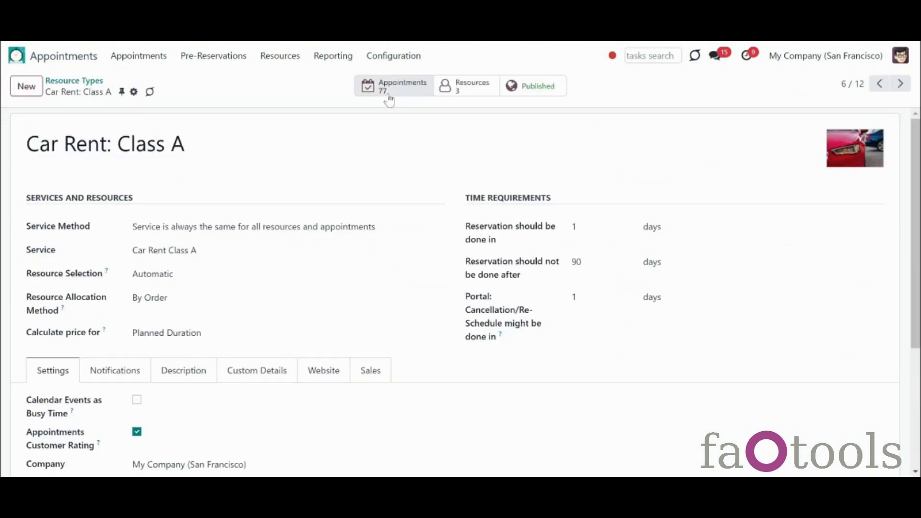
left_click(484, 93)
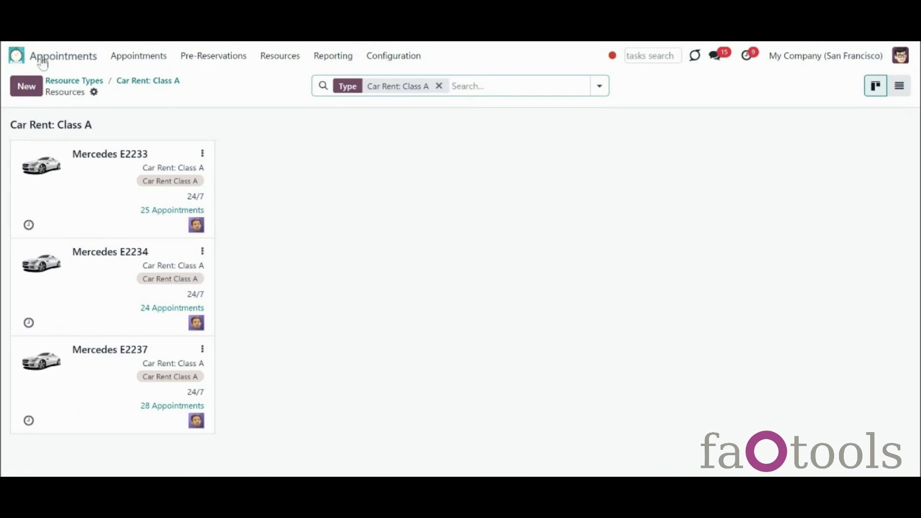
left_click(71, 81)
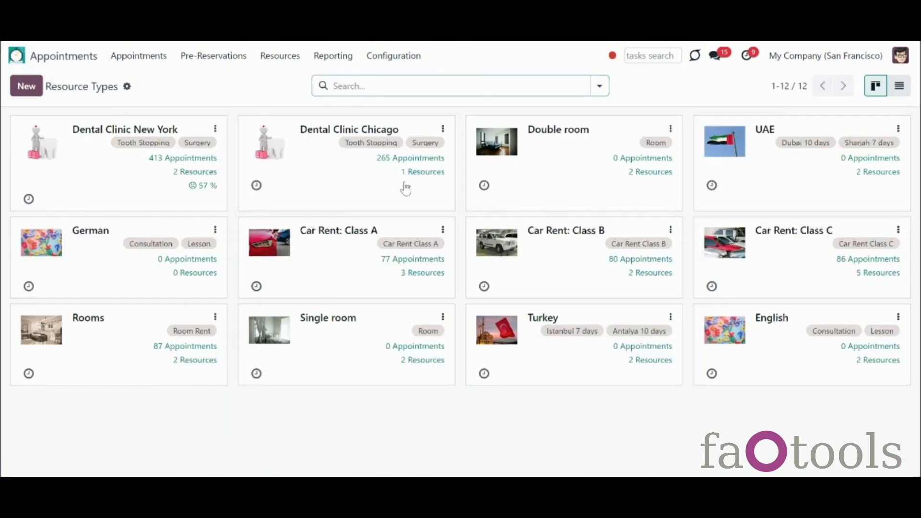
left_click(114, 181)
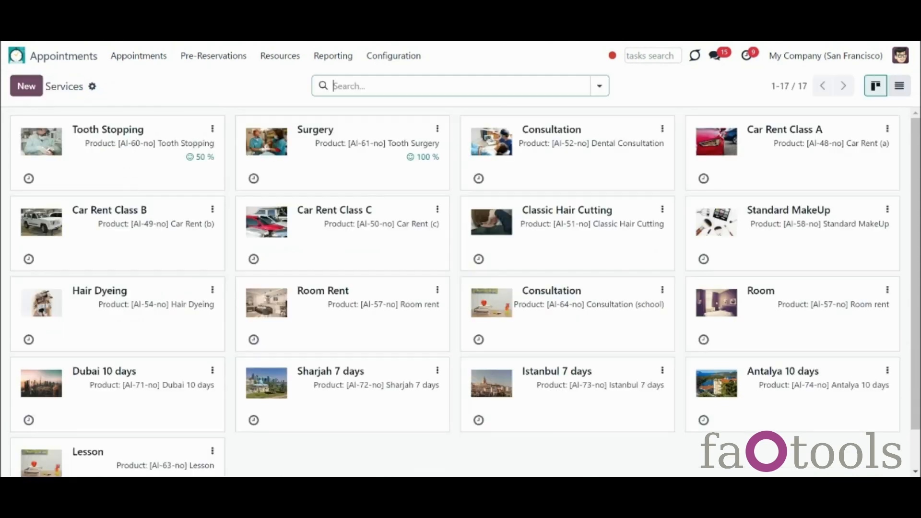
Step: Read Tooth Stopping's ratings, including the dissatisfied 'Way too expensive' one, then return to the service
left_click(130, 183)
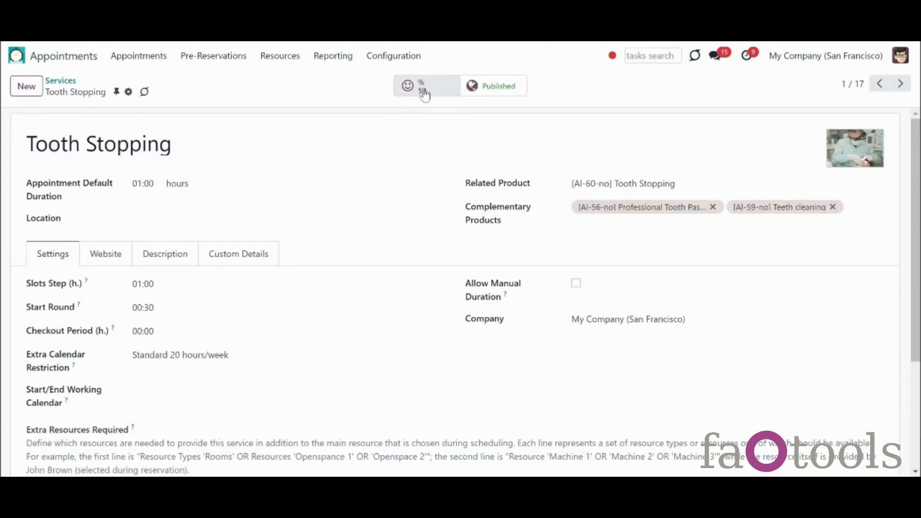
left_click(432, 89)
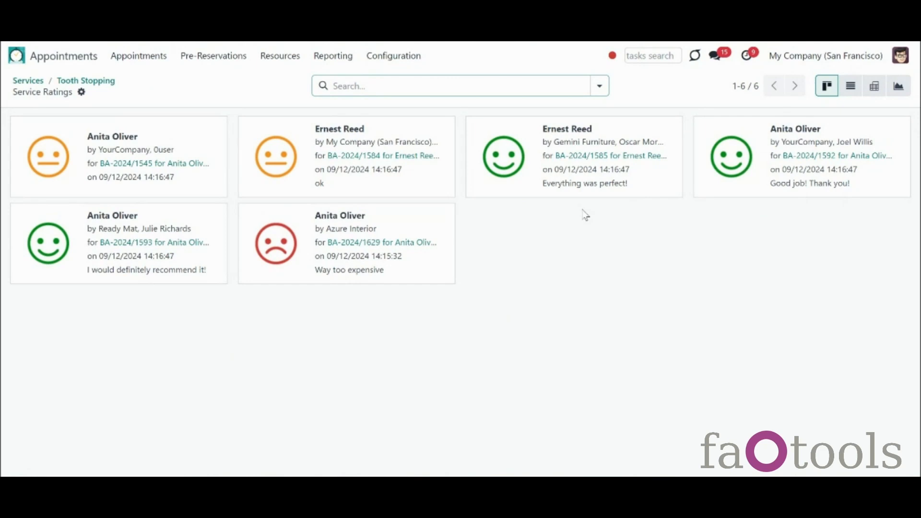
left_click(278, 254)
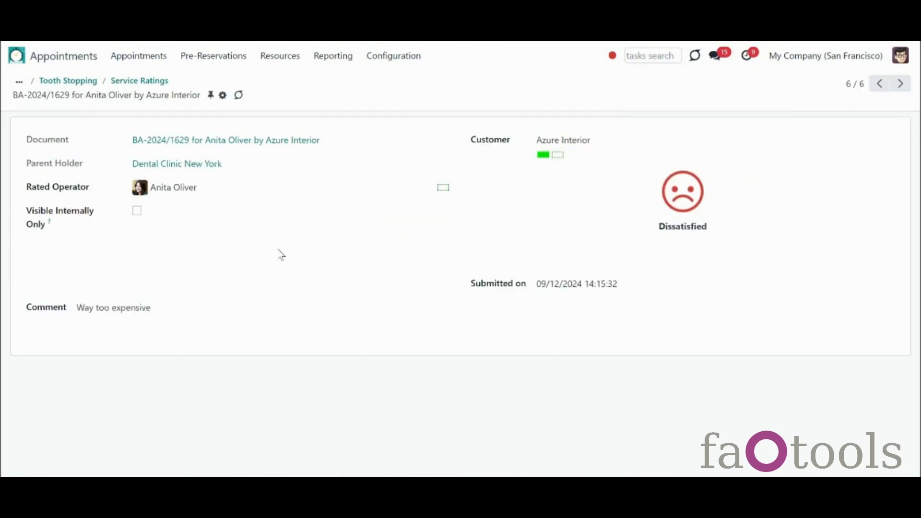
left_click(72, 83)
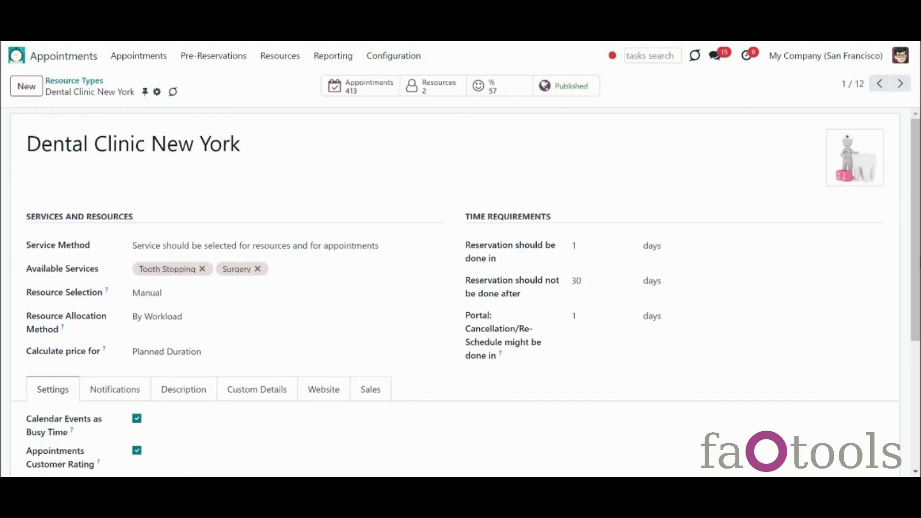
scroll(455, 288, "down", 4)
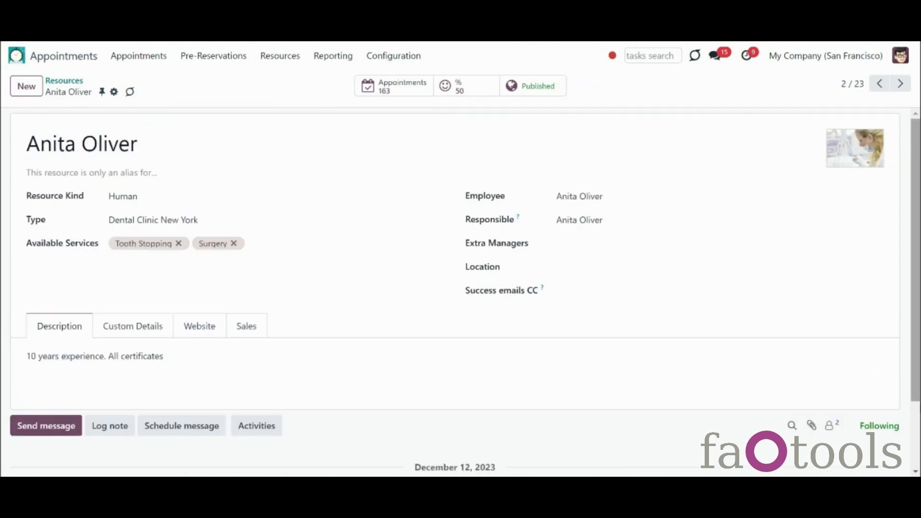
scroll(686, 398, "down", 2)
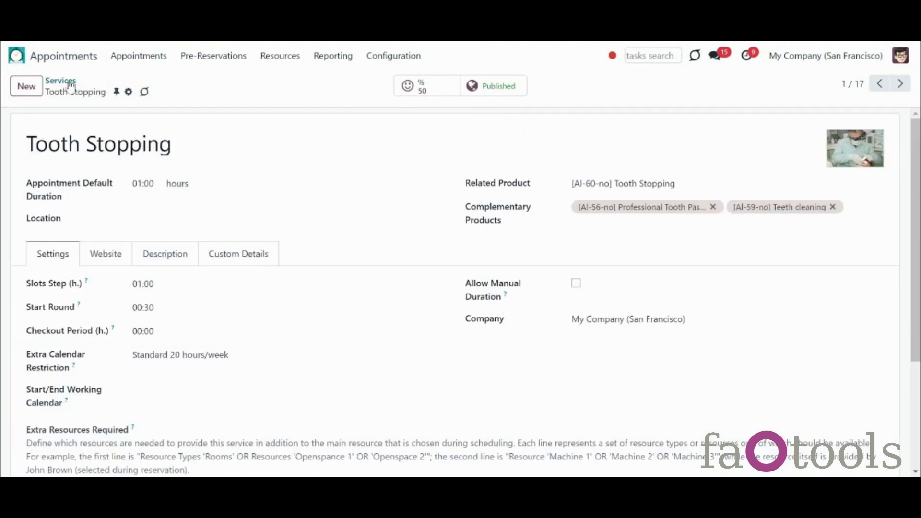
Step: Go back to the Services board of 17 services, leaving the company unchanged
left_click(61, 81)
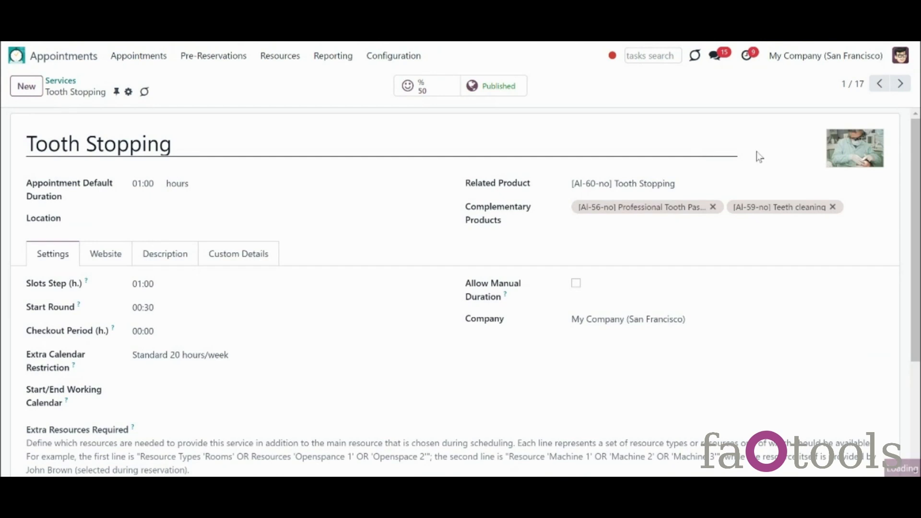
left_click(808, 58)
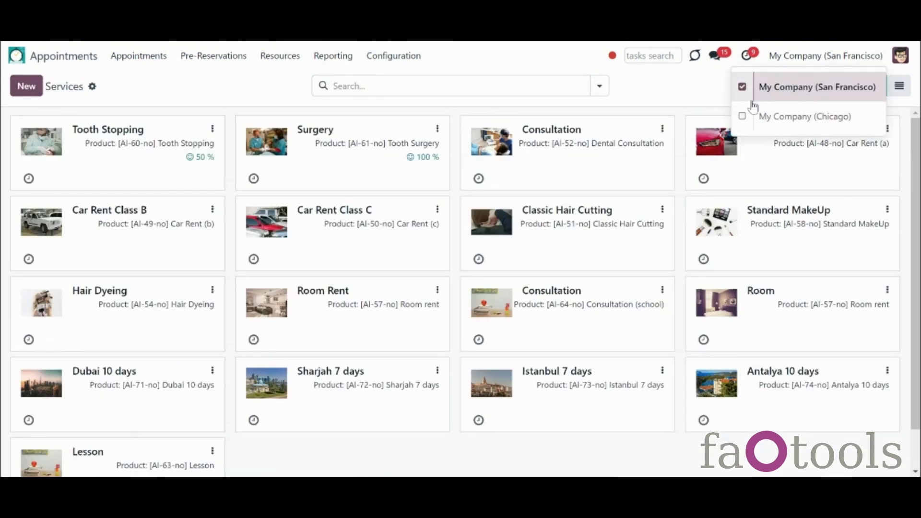
left_click(661, 110)
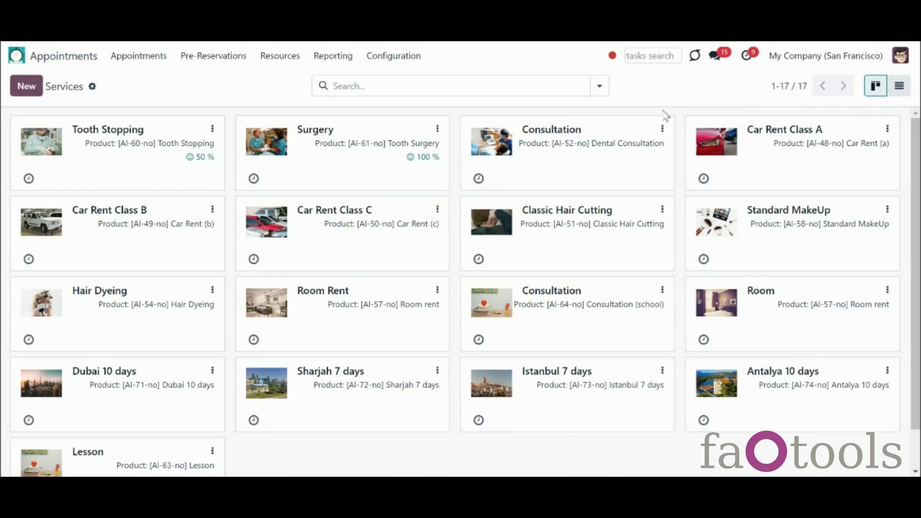
Step: Search the list for 'room', then clear that name filter
left_click(552, 85)
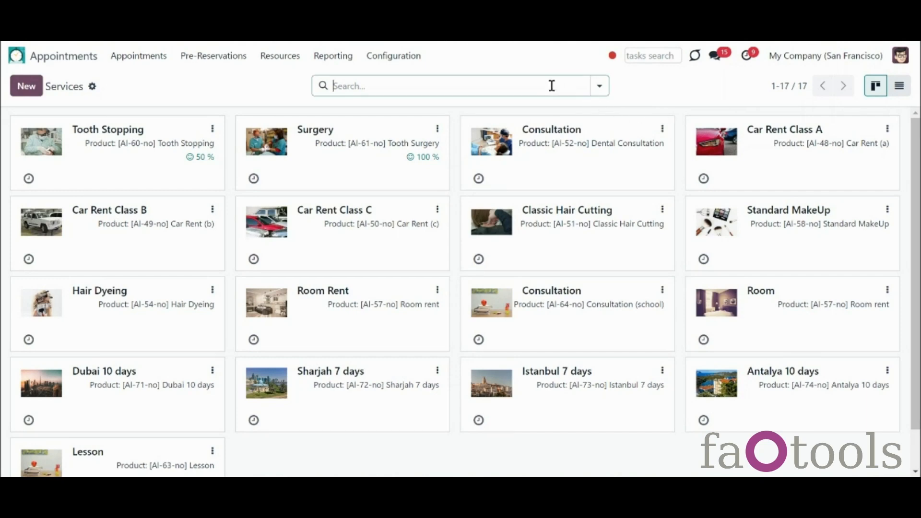
type("room")
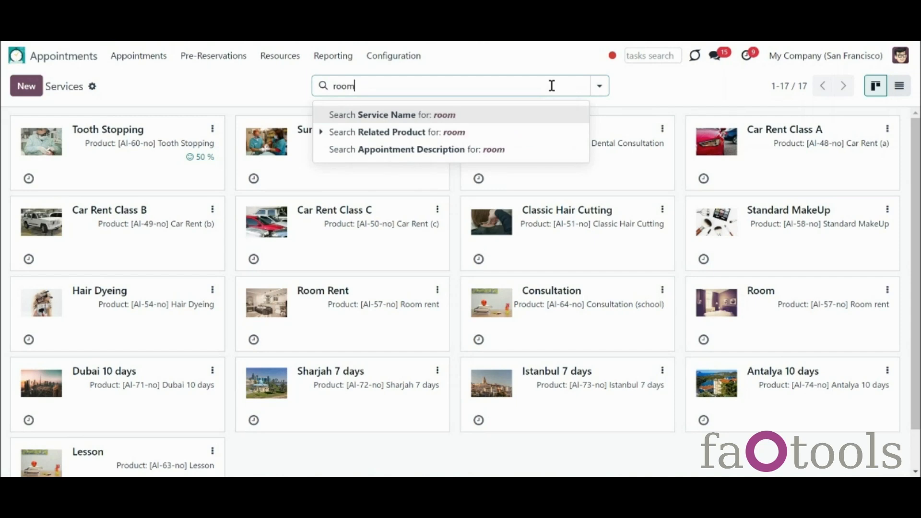
key("Return")
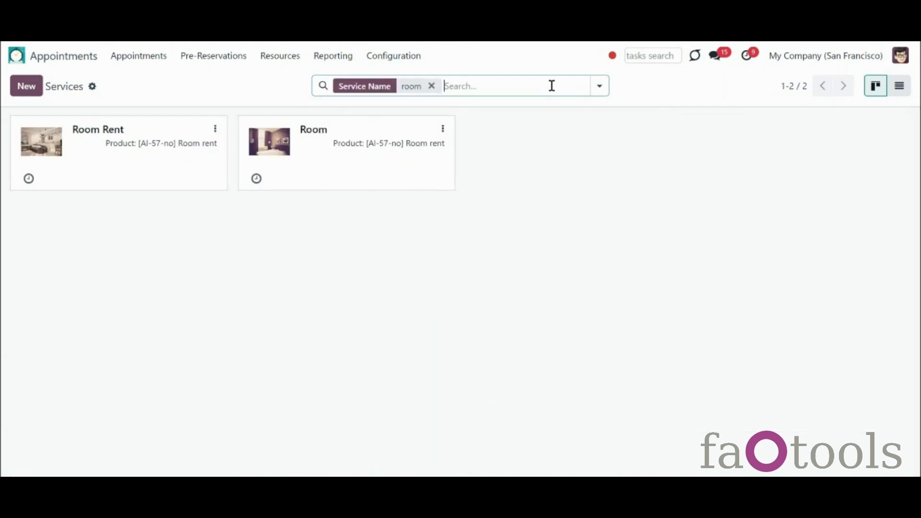
left_click(433, 85)
Step: Filter resources to Prime Resources and Human Kind, and expand the folded English group
left_click(599, 86)
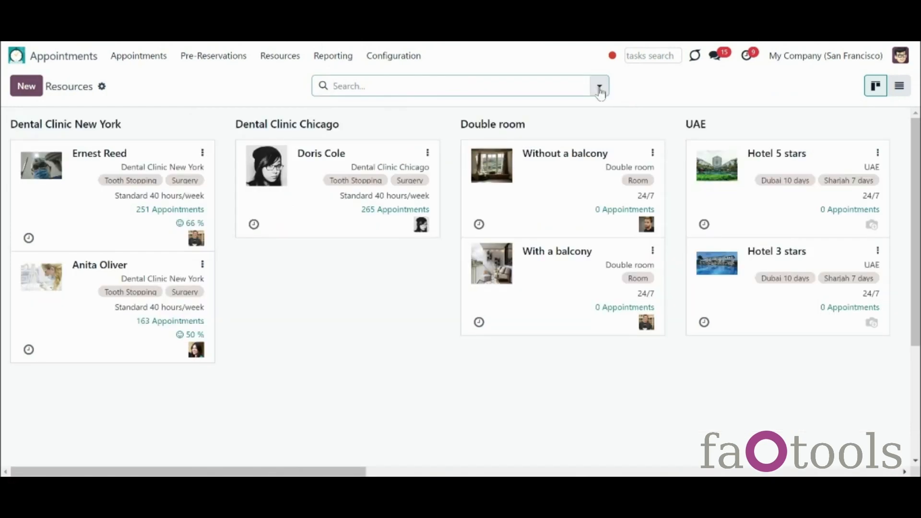
left_click(600, 86)
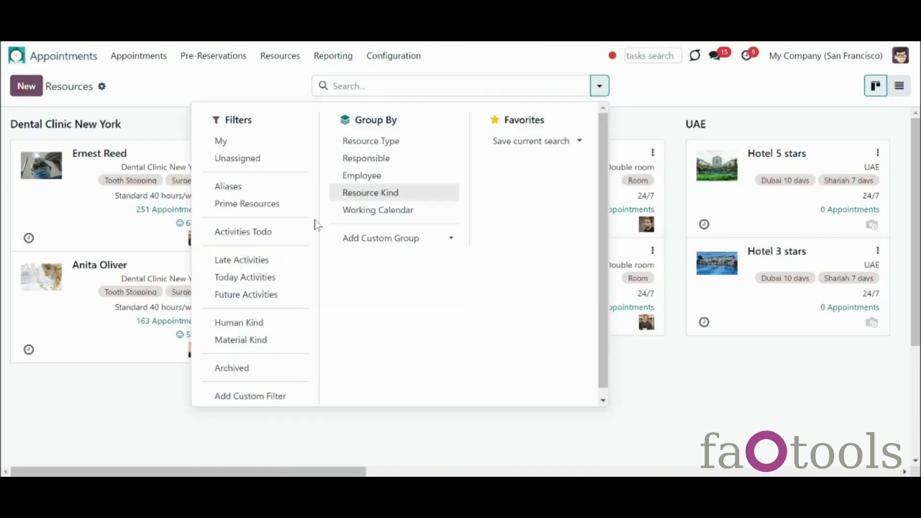
left_click(249, 203)
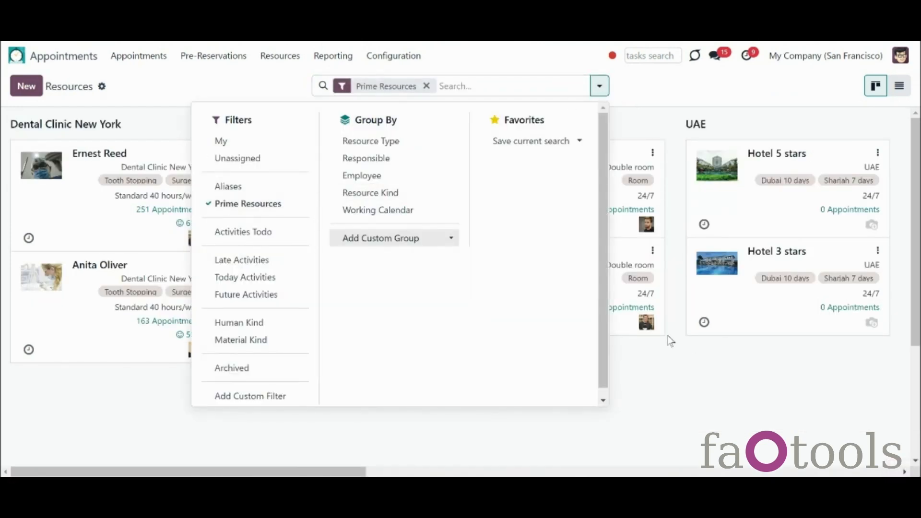
left_click(239, 322)
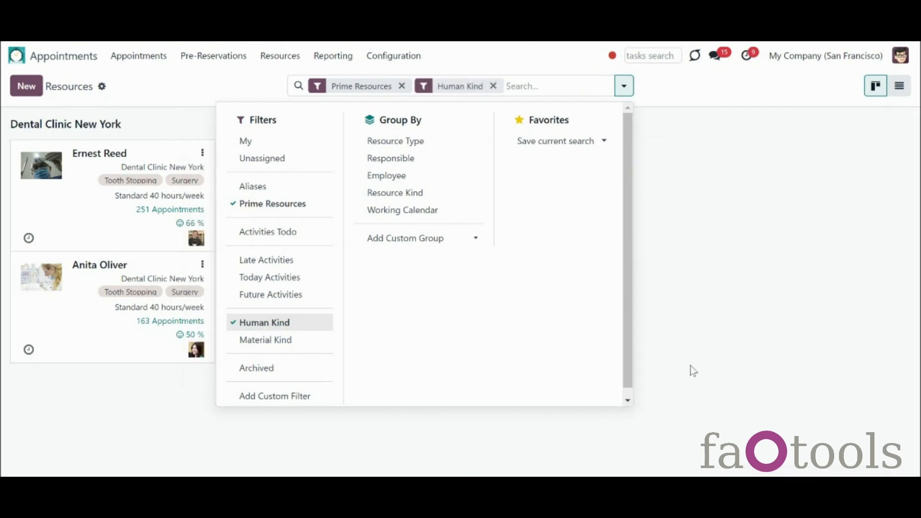
left_click(691, 367)
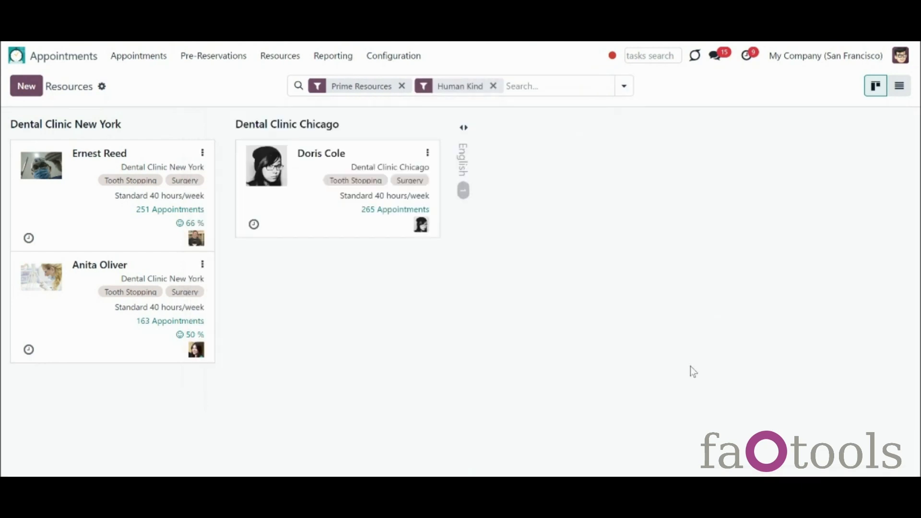
left_click(464, 138)
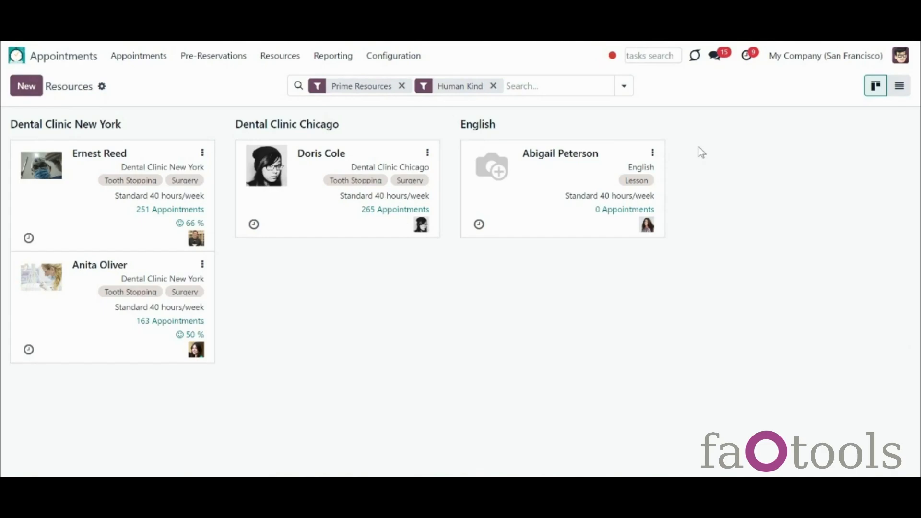
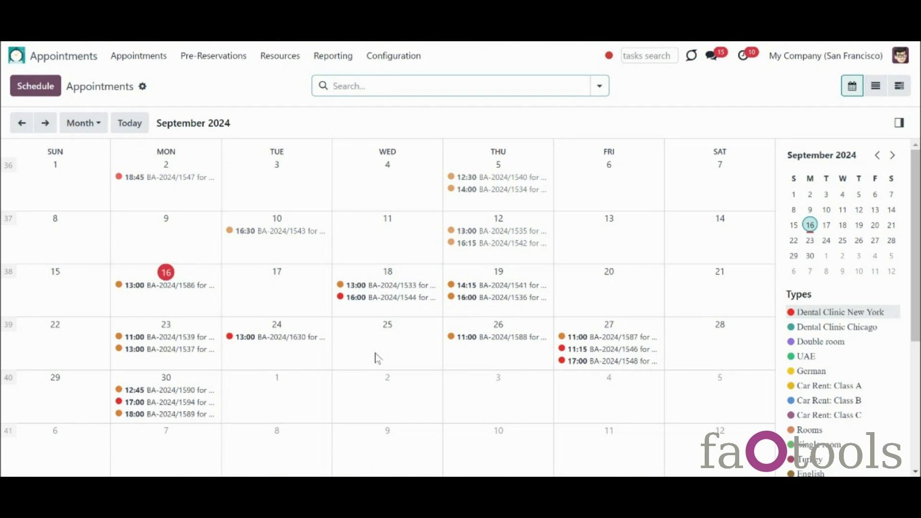
Step: Cycle the calendar through Day, Week, Month and Year views, ending back on Month
left_click(79, 126)
left_click(78, 150)
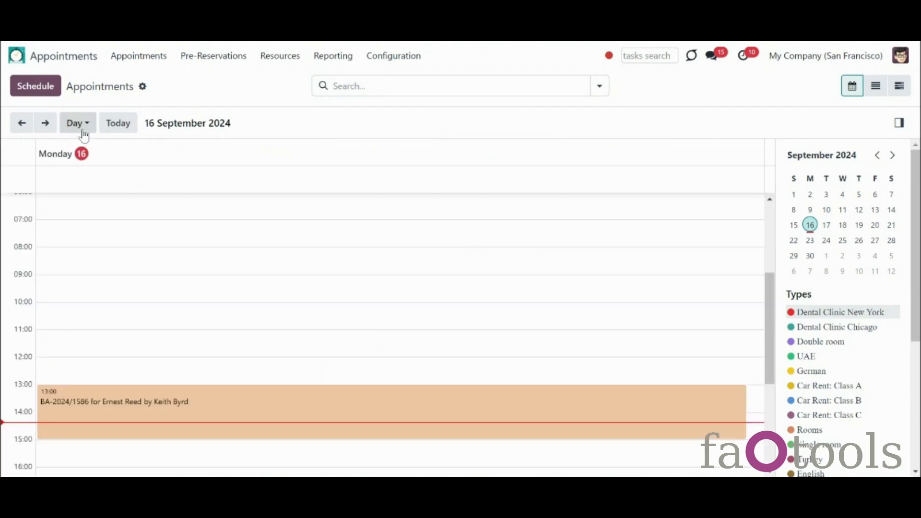
left_click(84, 131)
left_click(89, 168)
left_click(80, 124)
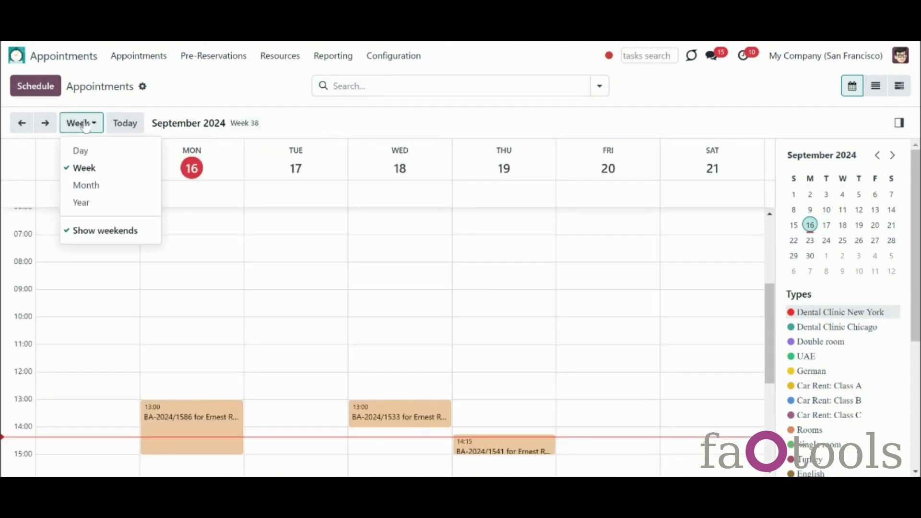
left_click(99, 186)
left_click(84, 124)
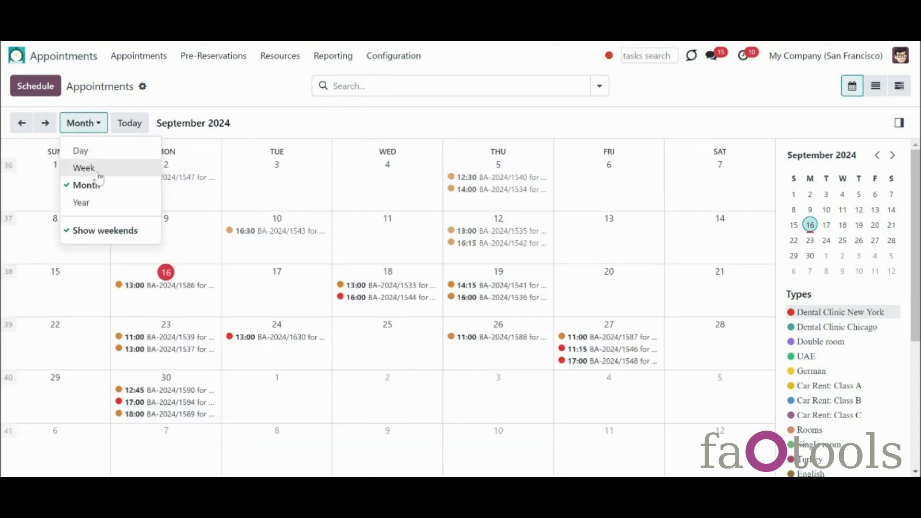
left_click(109, 204)
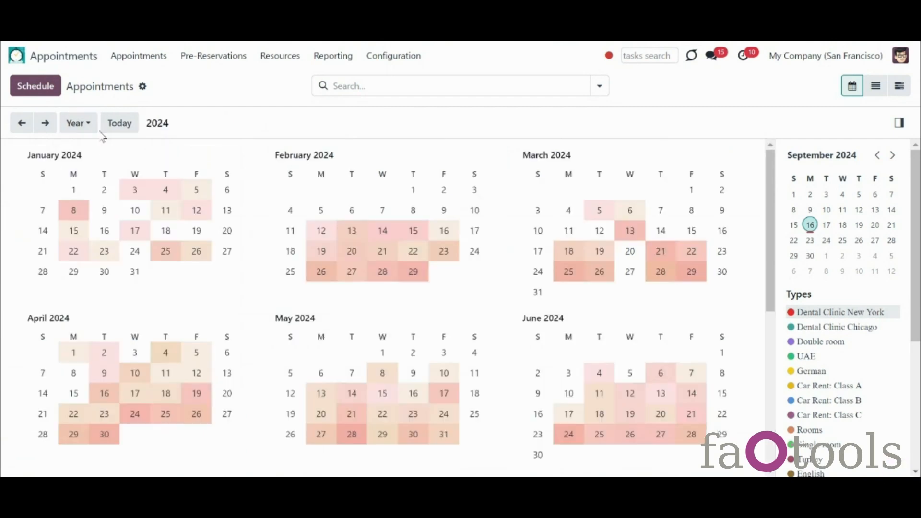
left_click(88, 126)
left_click(99, 186)
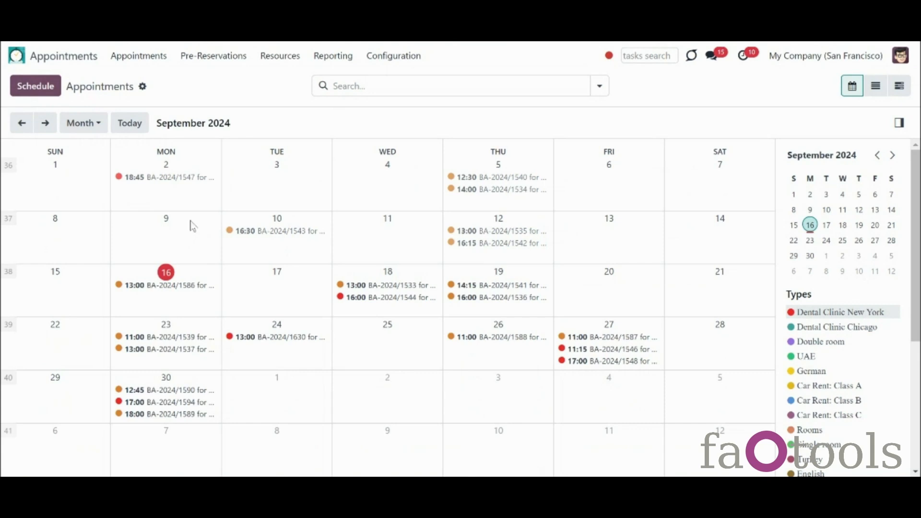
Step: Select 16 September to early October 2024 on the month calendar to schedule an appointment
left_click(877, 209)
mouse_move(917, 191)
left_mouse_down()
mouse_move(919, 363)
mouse_move(919, 209)
left_mouse_up()
left_click_drag(216, 313, 575, 415)
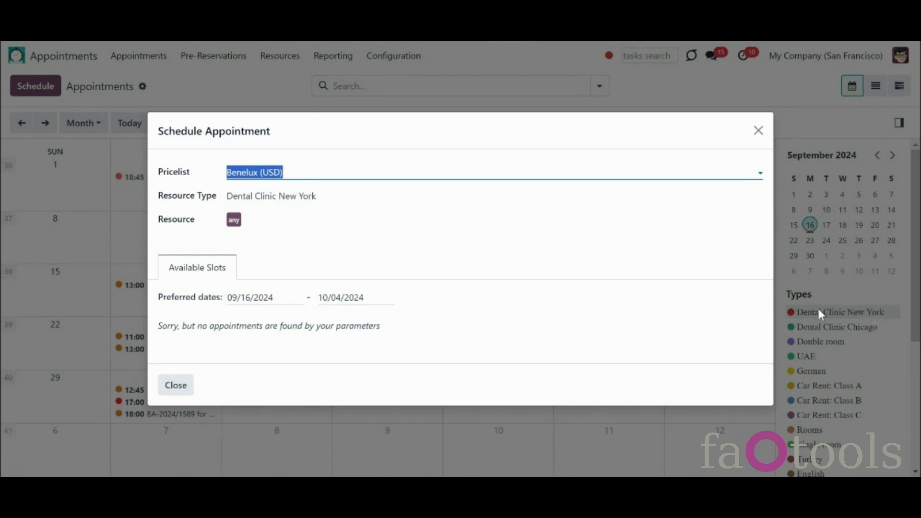
Step: Set the resource type to English and assign the first English resource
left_click(390, 197)
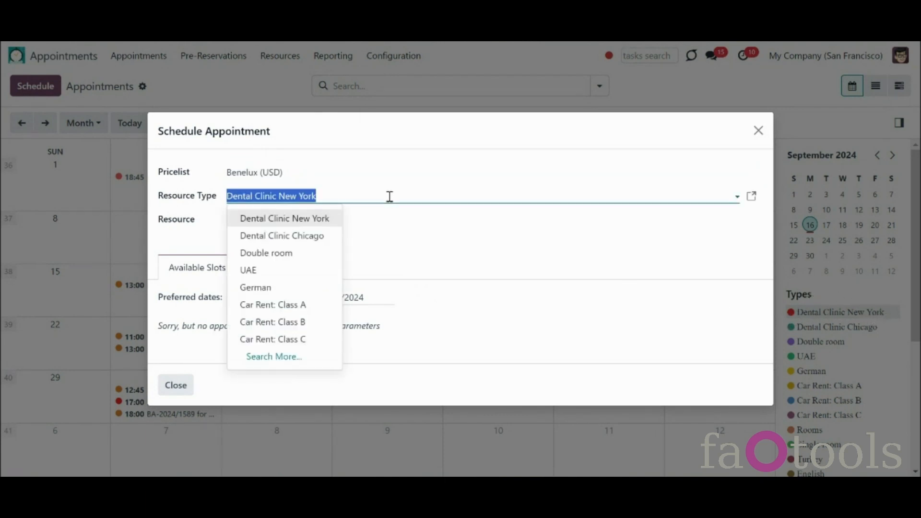
type("eng")
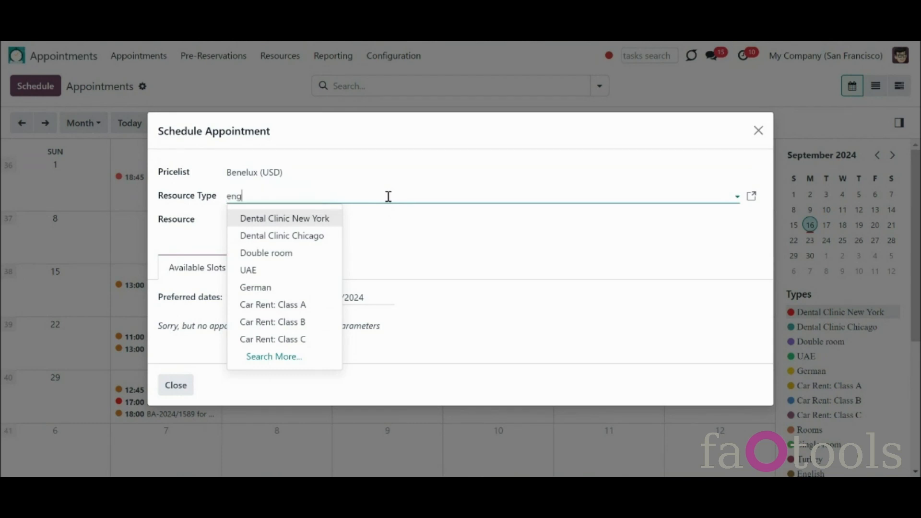
left_click(289, 218)
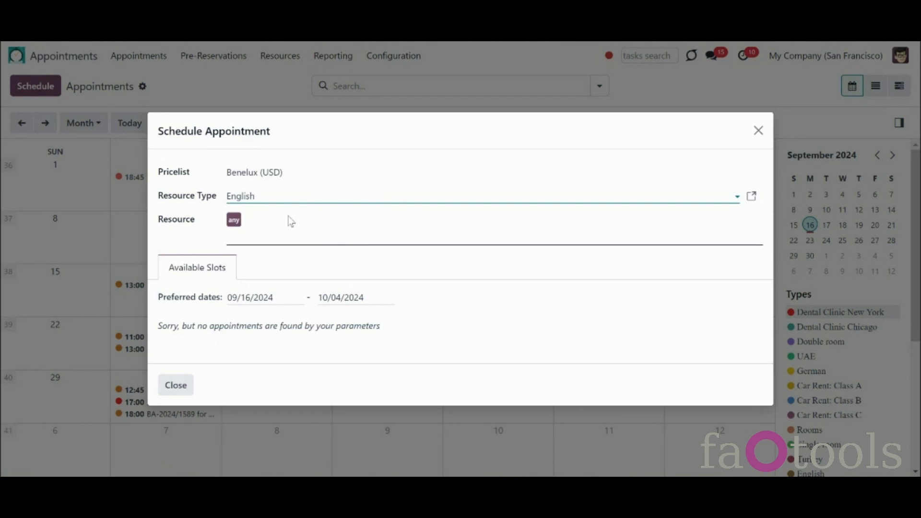
left_click(296, 231)
left_click(283, 238)
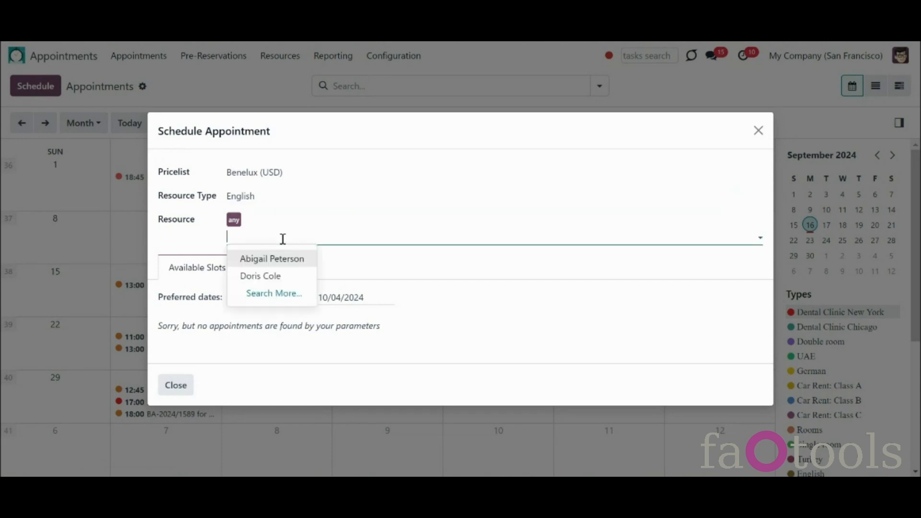
left_click(284, 258)
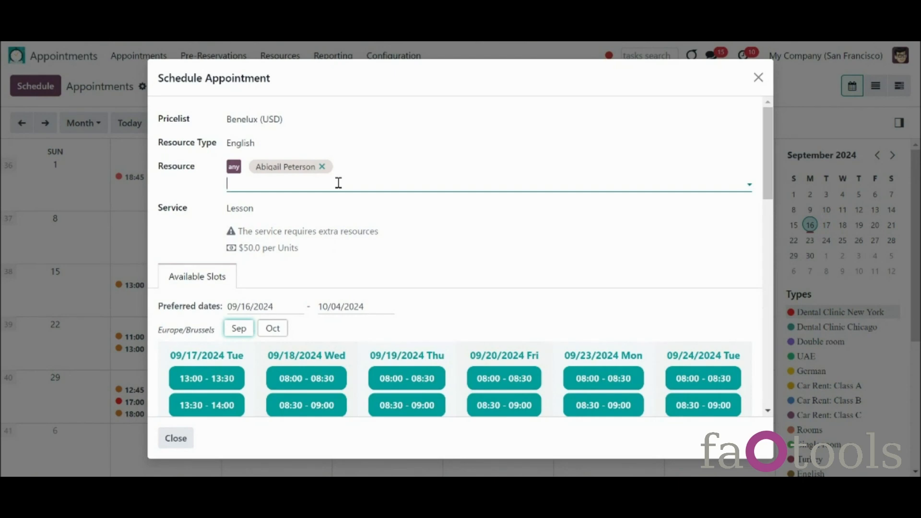
Step: Add the second English resource, then remove and re-add the first one
left_click(338, 183)
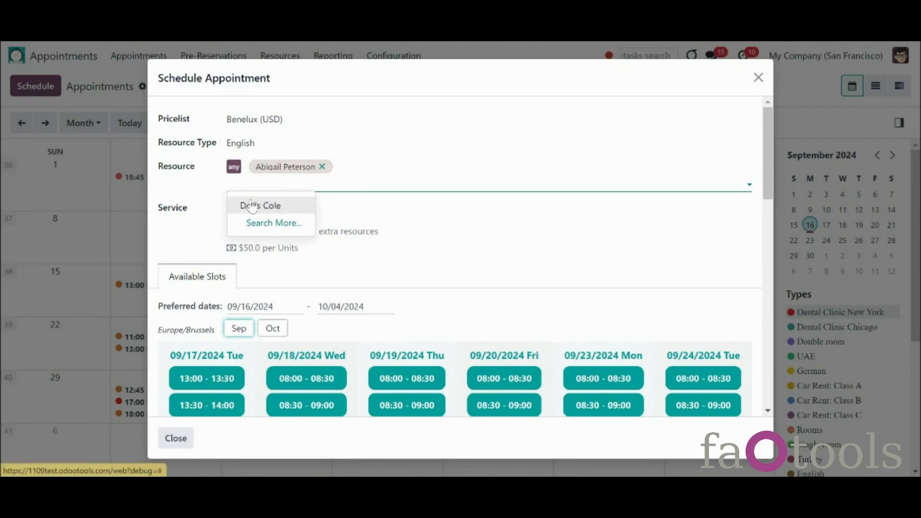
left_click(239, 172)
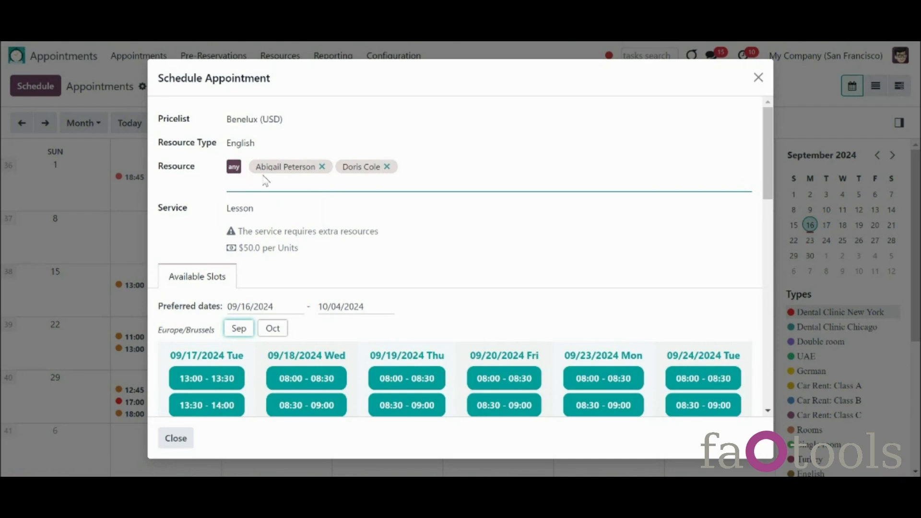
left_click(340, 228)
left_click(325, 177)
left_click(323, 170)
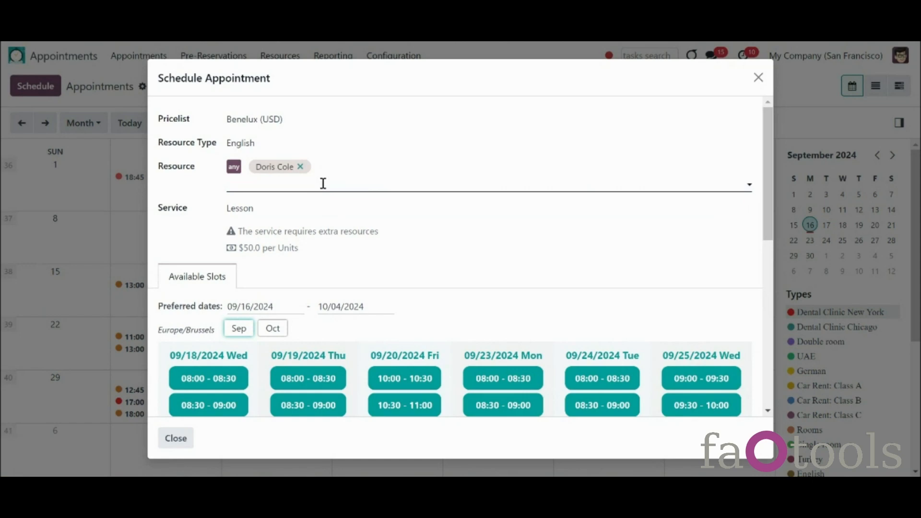
left_click(323, 183)
left_click(301, 205)
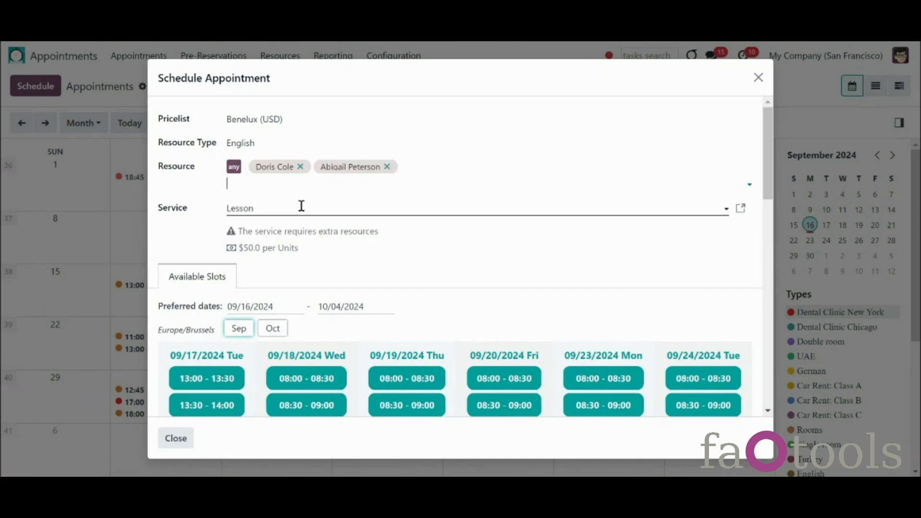
Step: Keep Lesson as the booking's service and review the slots from 09/17/2024
left_click(301, 205)
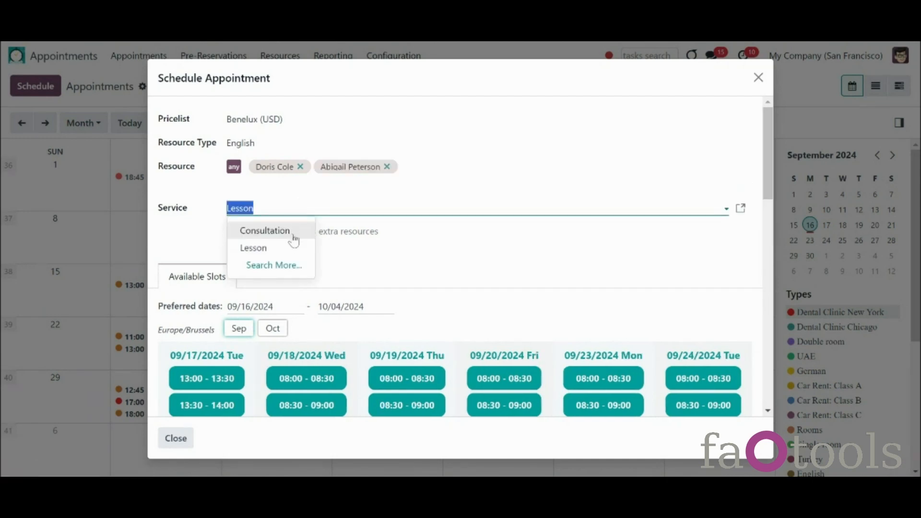
left_click(296, 248)
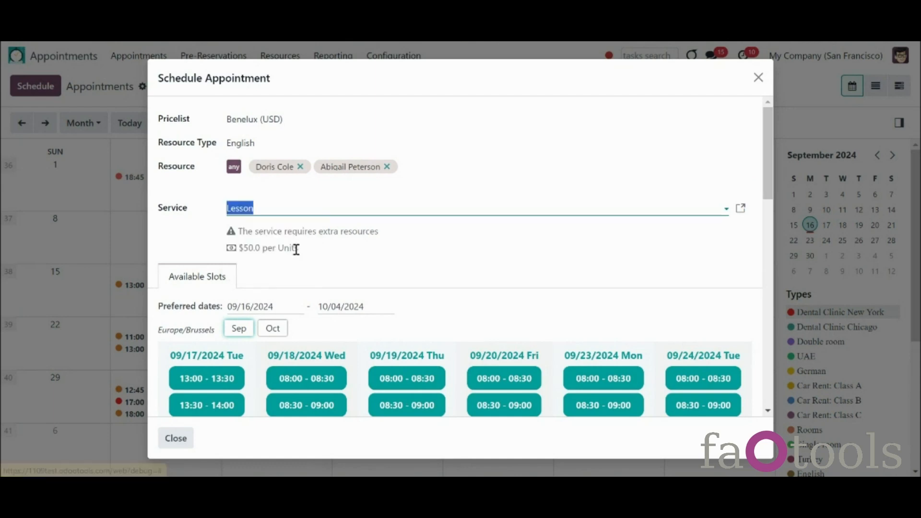
left_click(356, 249)
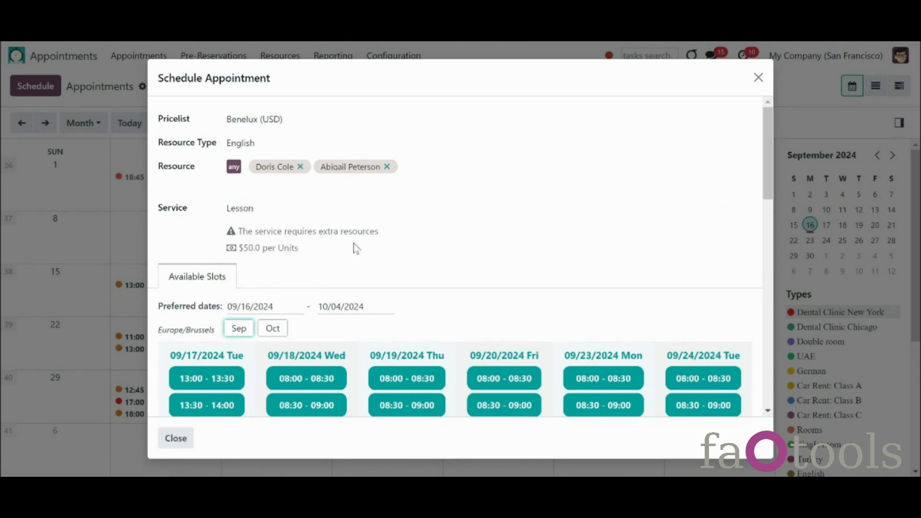
scroll(435, 240, "down", 3)
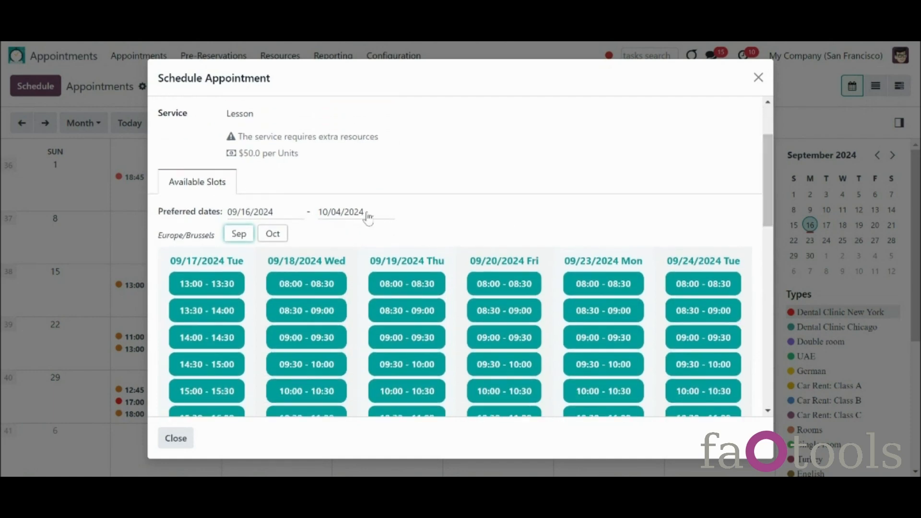
Step: Set the preferred dates to 15–30 September 2024 and review the half-hour Lesson slots
left_click(286, 213)
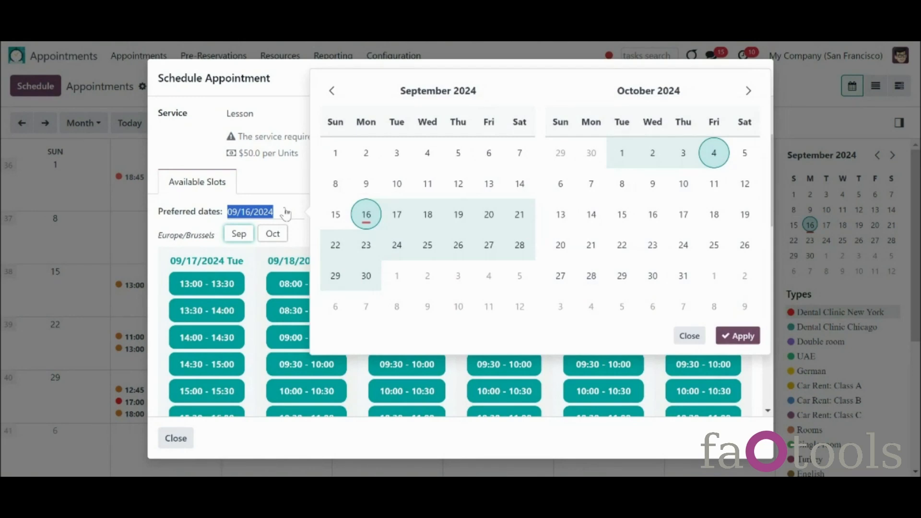
left_click(286, 213)
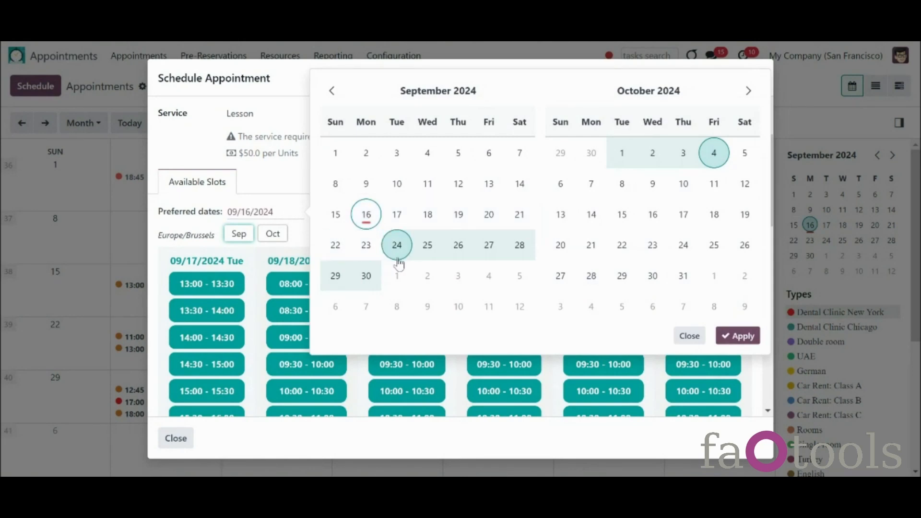
left_click(335, 214)
left_click(366, 276)
left_click(724, 336)
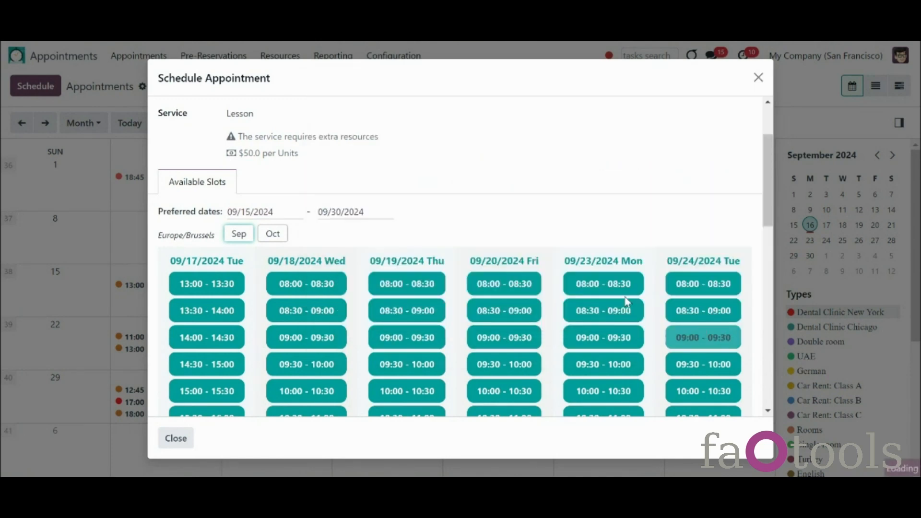
scroll(494, 233, "up", 2)
left_click_drag(764, 167, 777, 196)
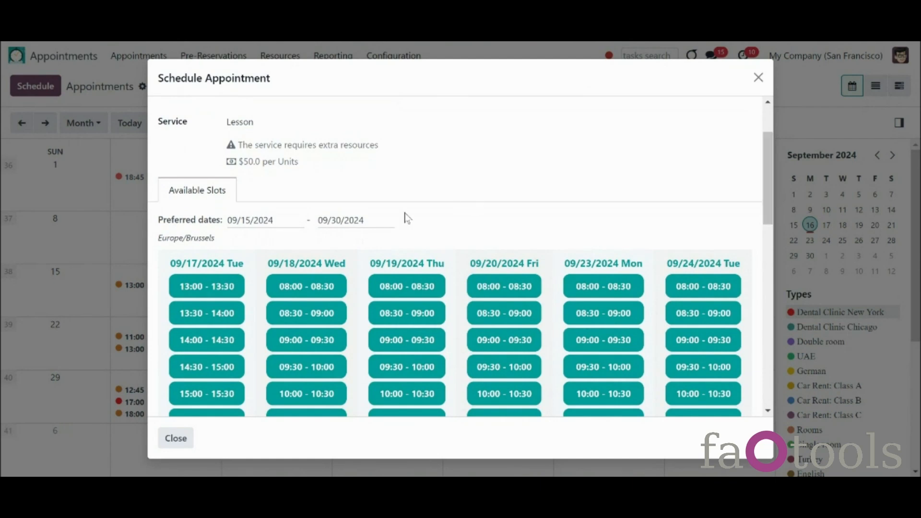
Step: Extend the preferred end date to 29 October and browse the later Lesson slots
left_click(376, 222)
left_click(622, 285)
left_click(727, 344)
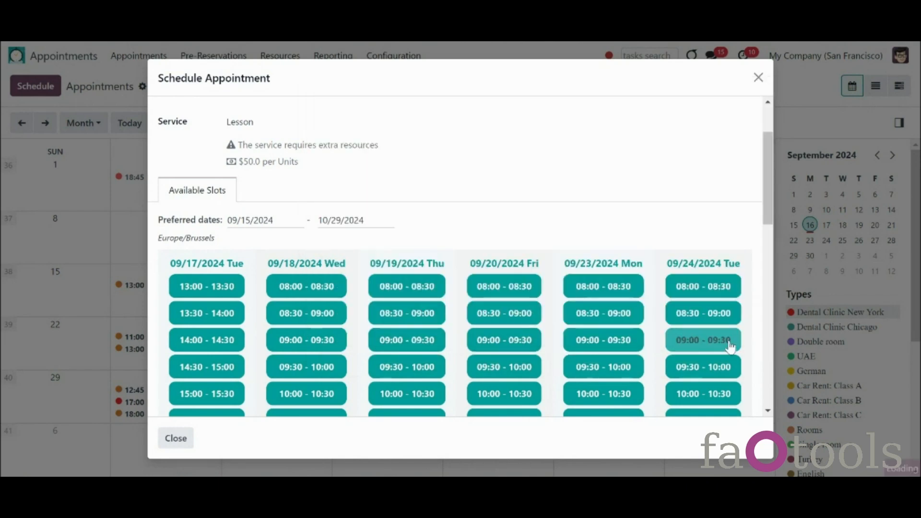
scroll(661, 220, "up", 3)
left_click_drag(767, 185, 785, 231)
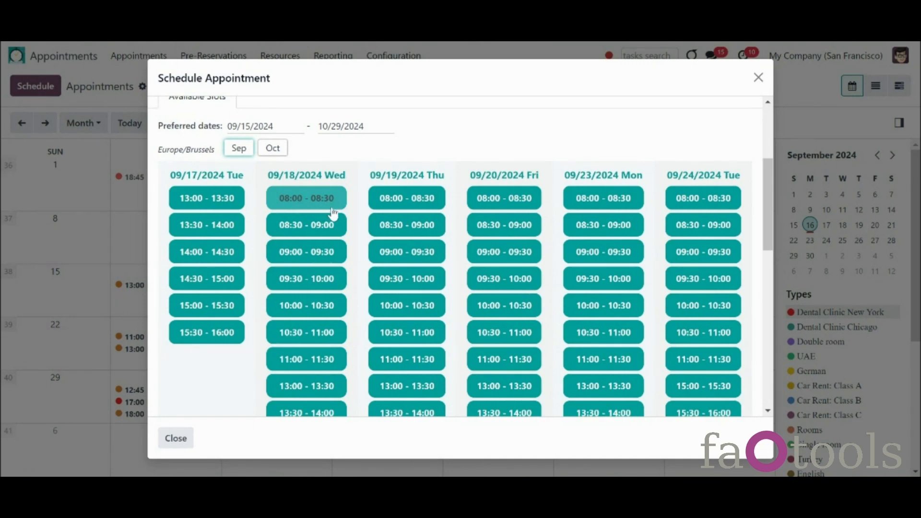
mouse_move(333, 213)
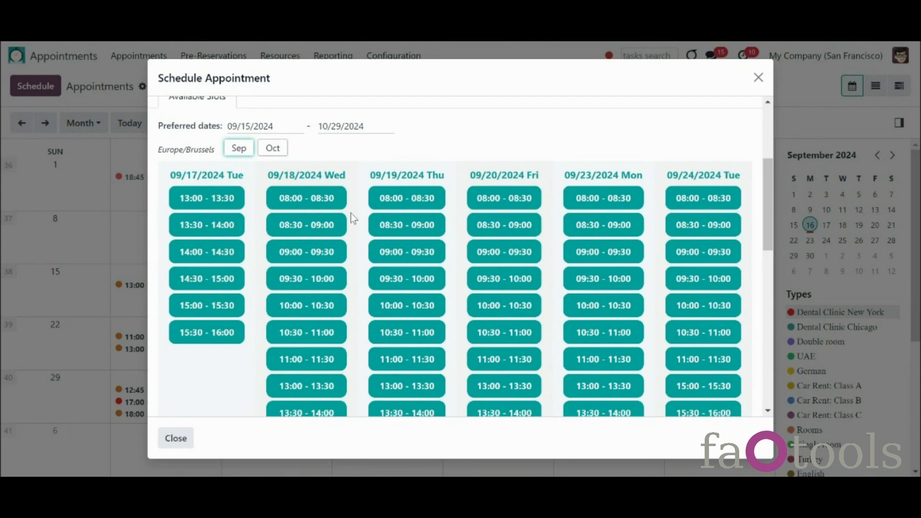
left_click_drag(766, 215, 765, 226)
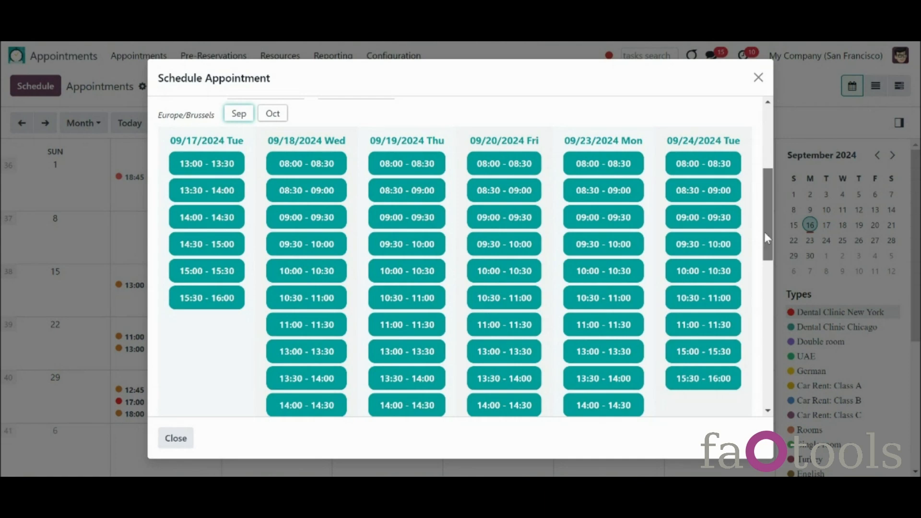
left_click_drag(765, 233, 769, 186)
mouse_move(231, 183)
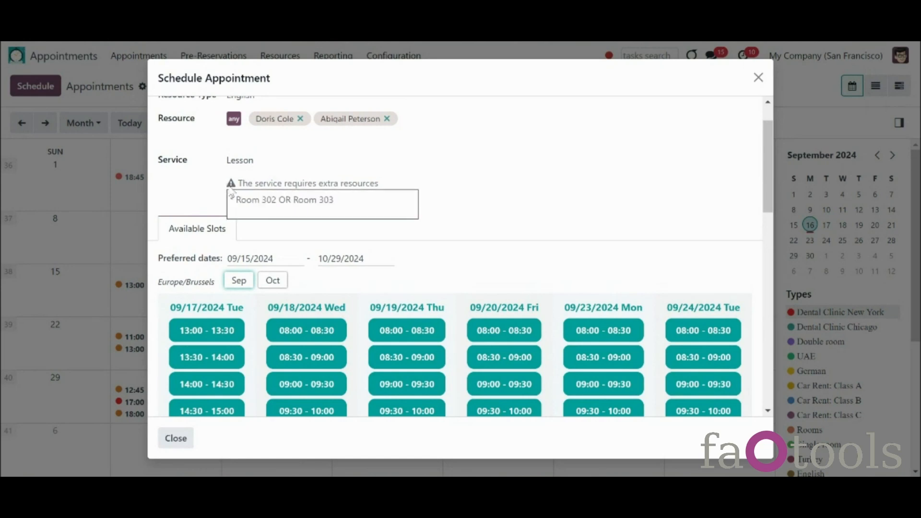
Step: Push the preferred end date to 11/29/2024, review the slots, and close Schedule Appointment
left_click(271, 283)
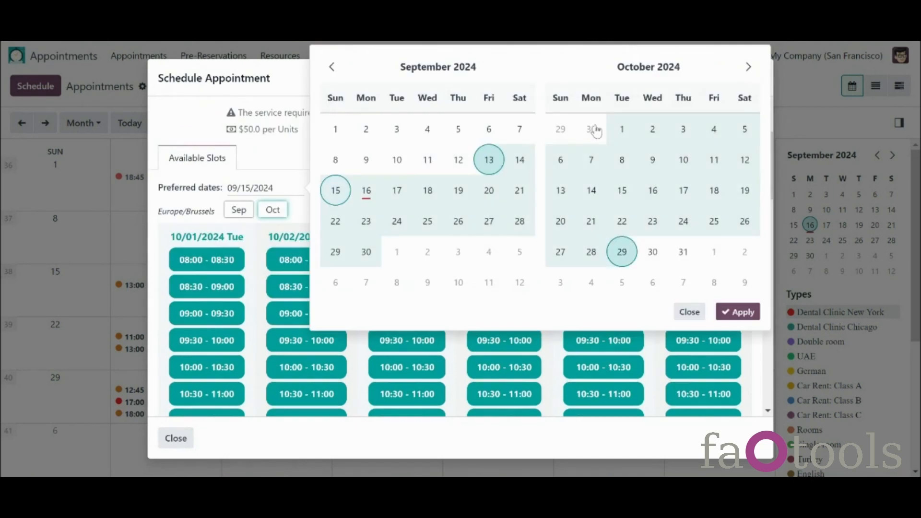
left_click(748, 67)
left_click(714, 252)
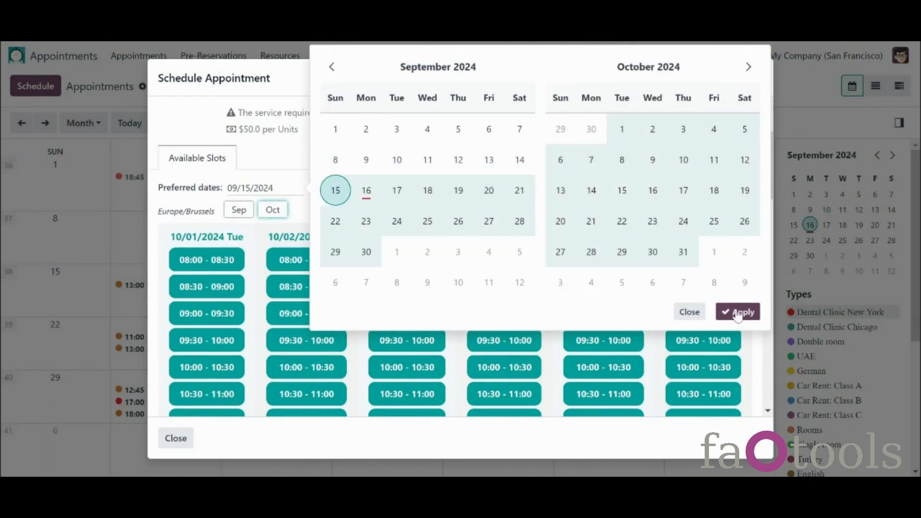
left_click(739, 313)
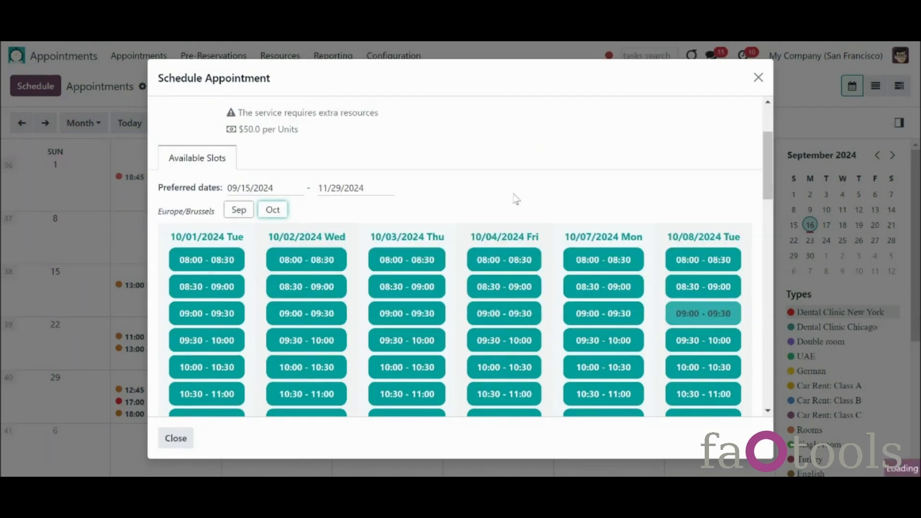
scroll(558, 216, "up", 3)
left_click_drag(768, 130, 775, 327)
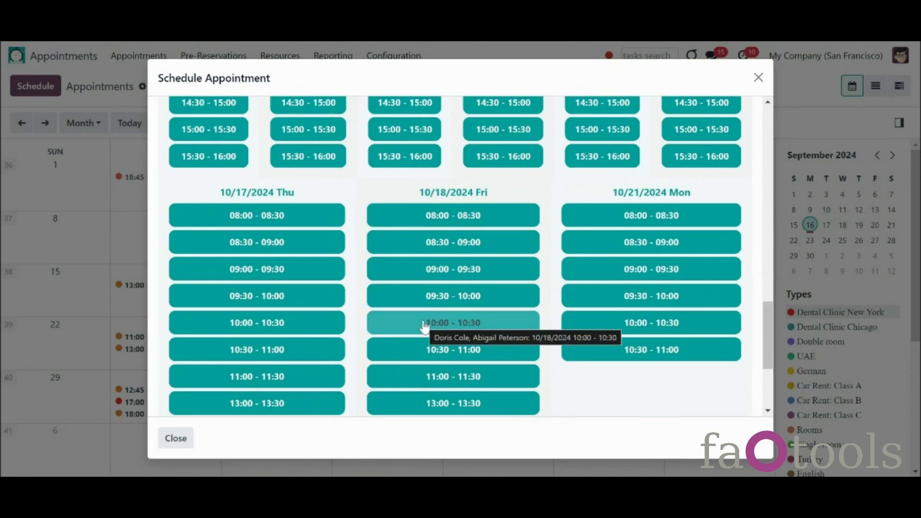
key("Escape")
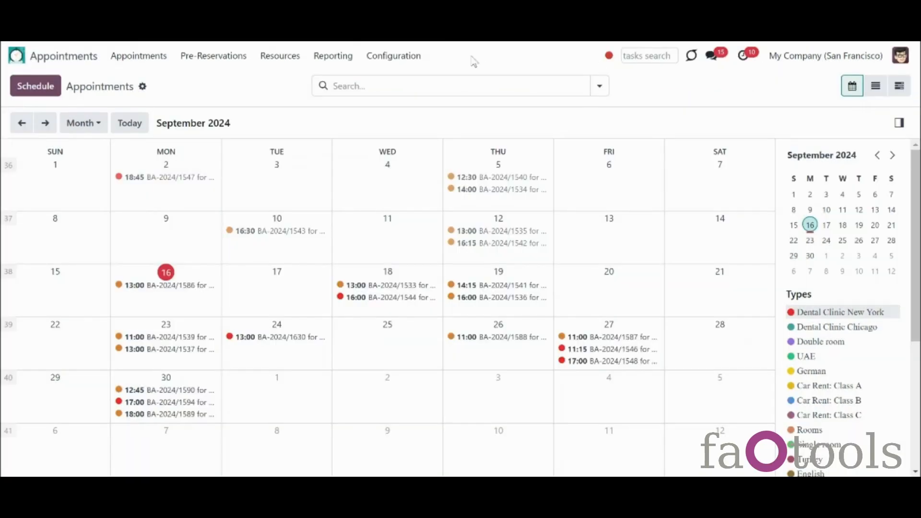
Step: Enable Multi Scheduling with Maximum Appointments (Backend) set to 3 and save the settings
left_click(403, 56)
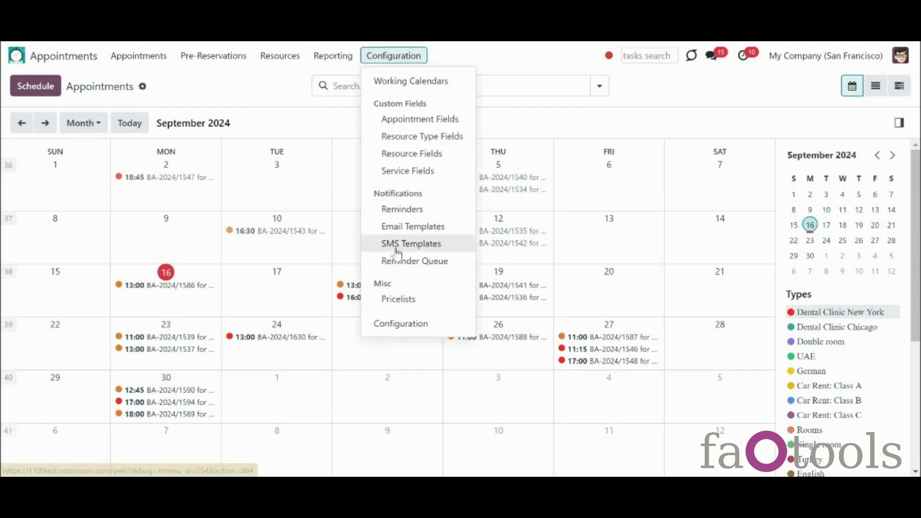
left_click(422, 323)
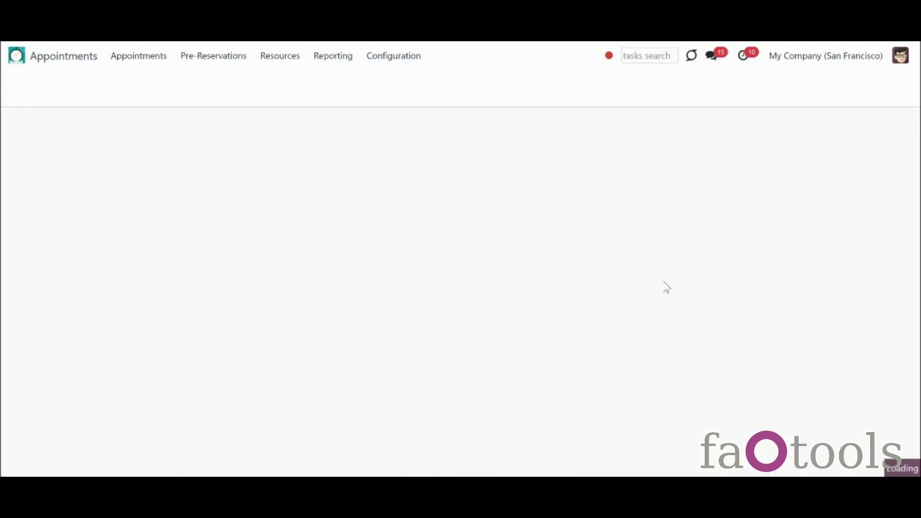
left_click_drag(917, 150, 920, 186)
scroll(804, 192, "down", 3)
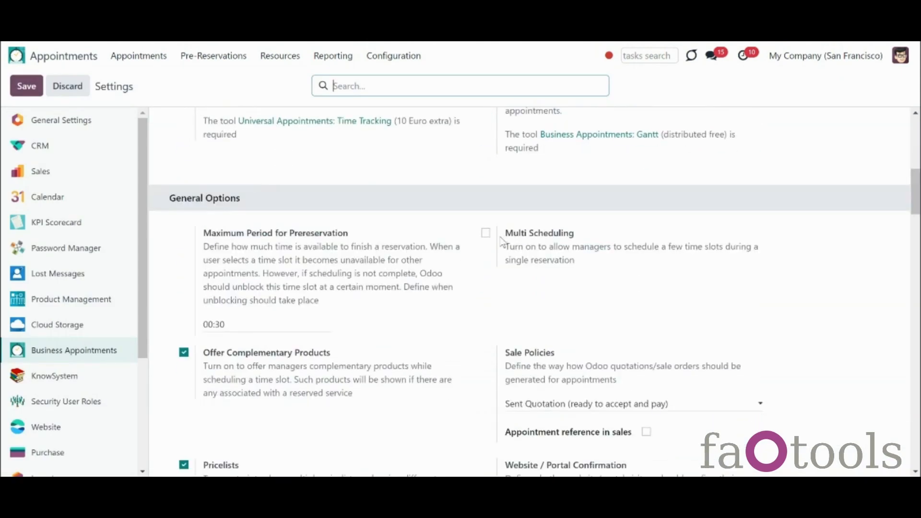
left_click(485, 233)
left_click(534, 298)
double_click(517, 300)
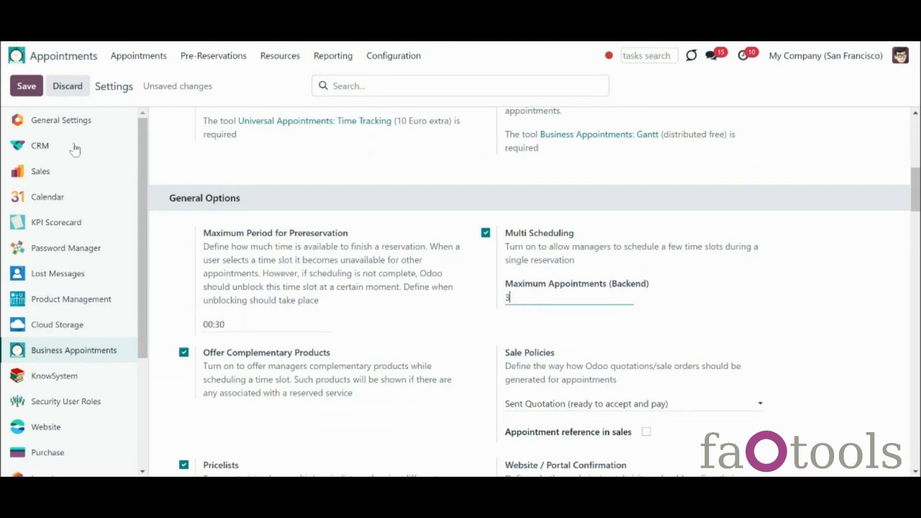
double_click(35, 91)
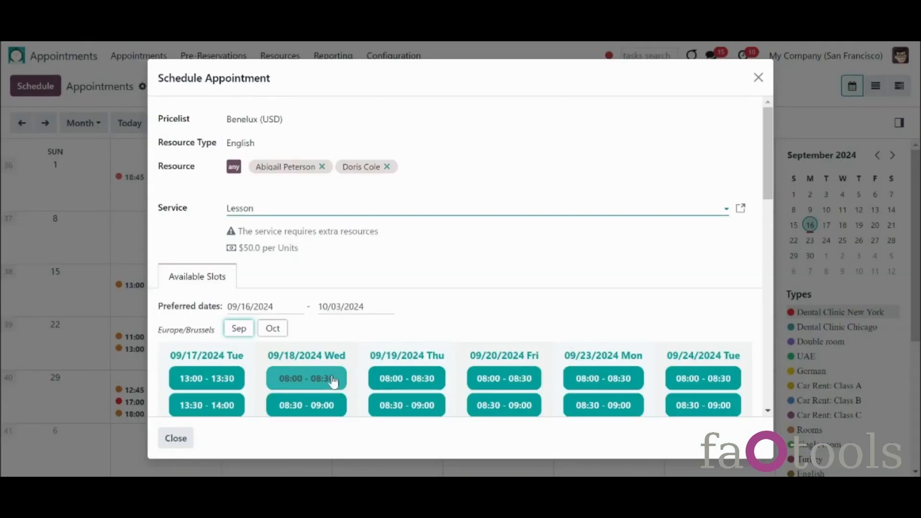
Step: Reserve the 09/18 slot without complementaries, keep Lesson, and drop the second resource
left_click(317, 378)
left_click(261, 349)
left_click(282, 210)
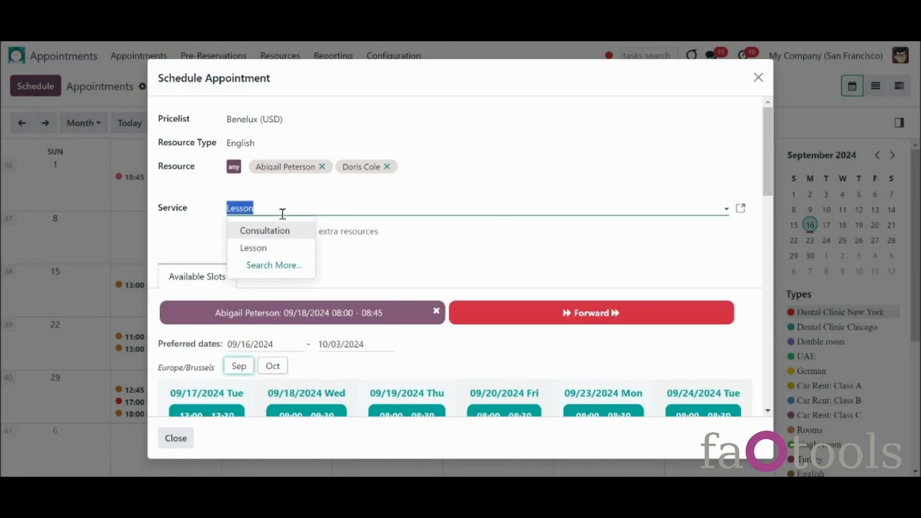
left_click(288, 232)
left_click(386, 169)
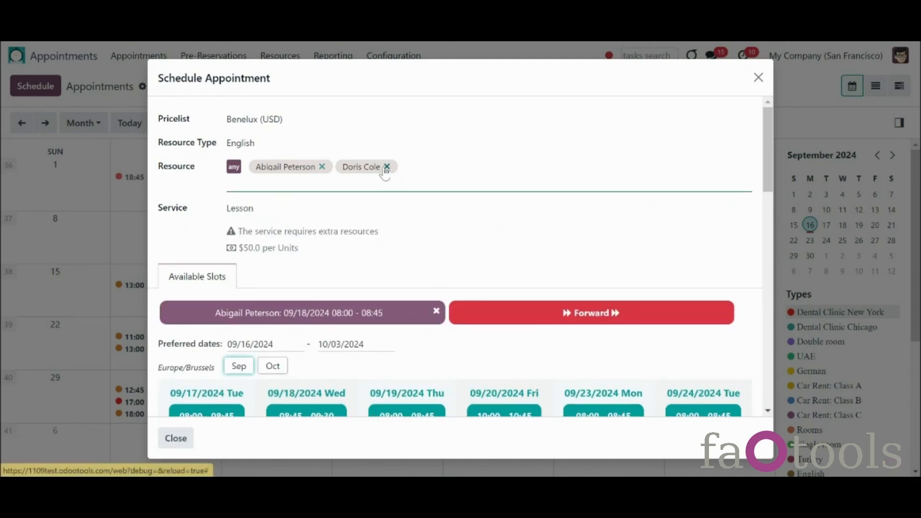
left_click(386, 169)
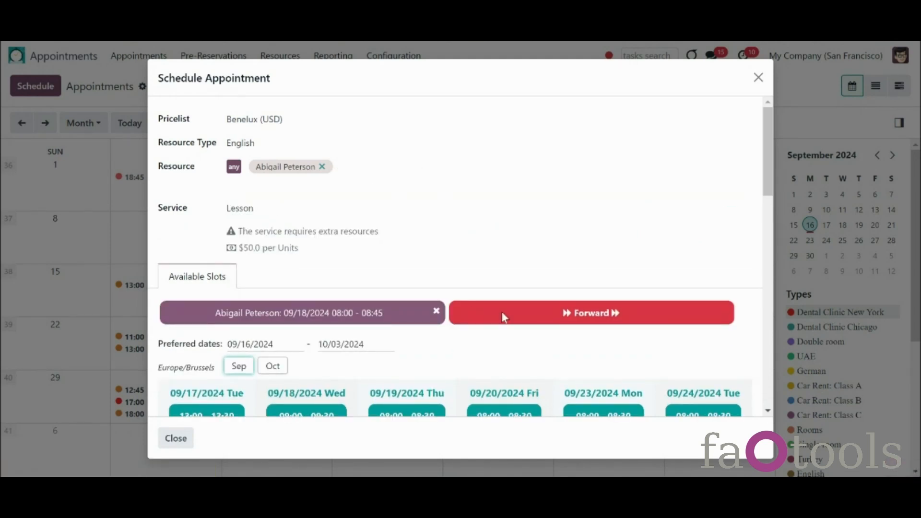
Step: Reserve the 09/20 and 09/23 slots without complementaries, then add the 09/23 09:30–10:00 slot
scroll(502, 313, "down", 3)
left_click(516, 330)
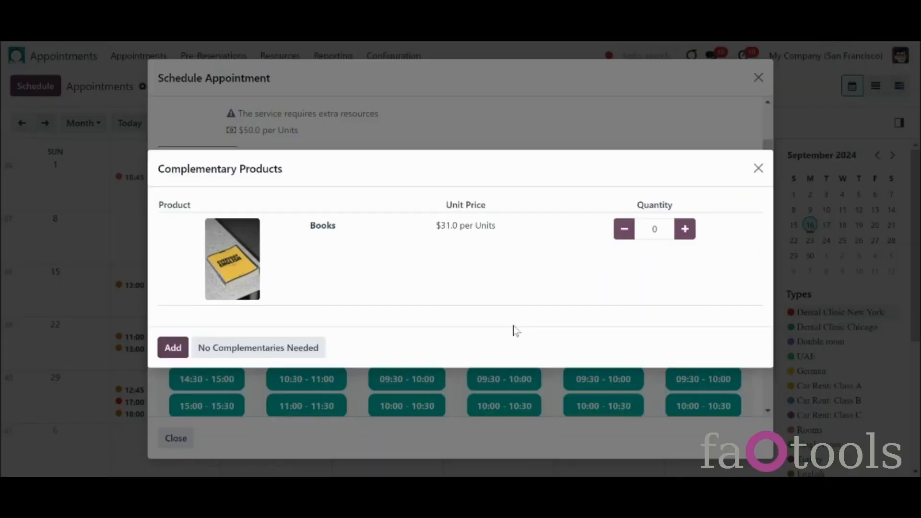
left_click(319, 347)
scroll(763, 276, "up", 3)
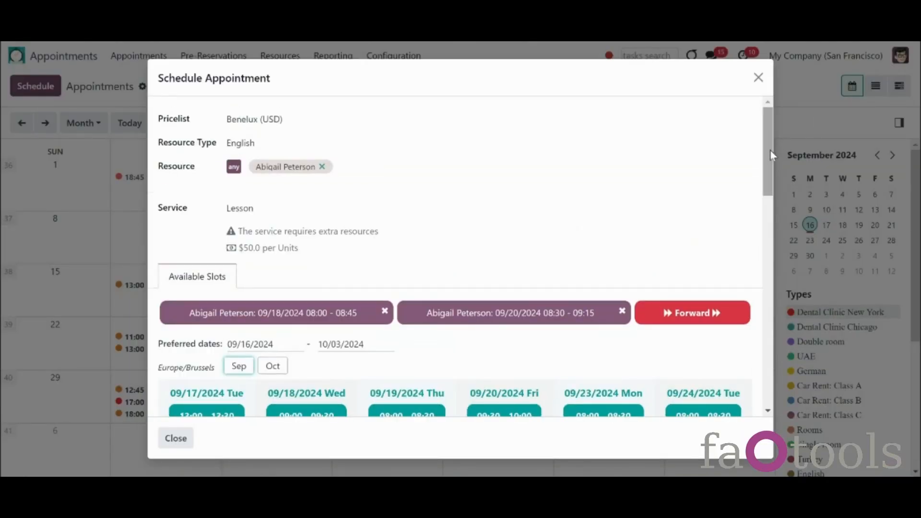
scroll(624, 345, "down", 2)
left_click(620, 351)
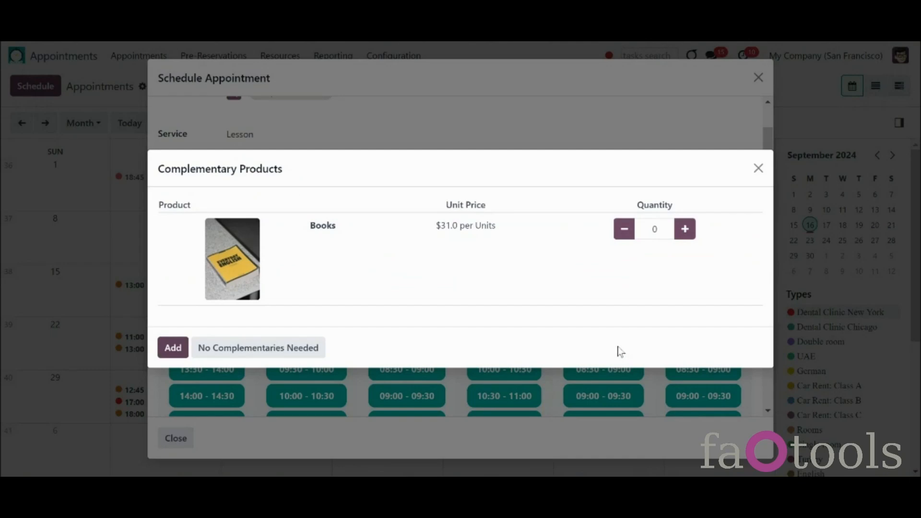
left_click(319, 348)
left_click(274, 266)
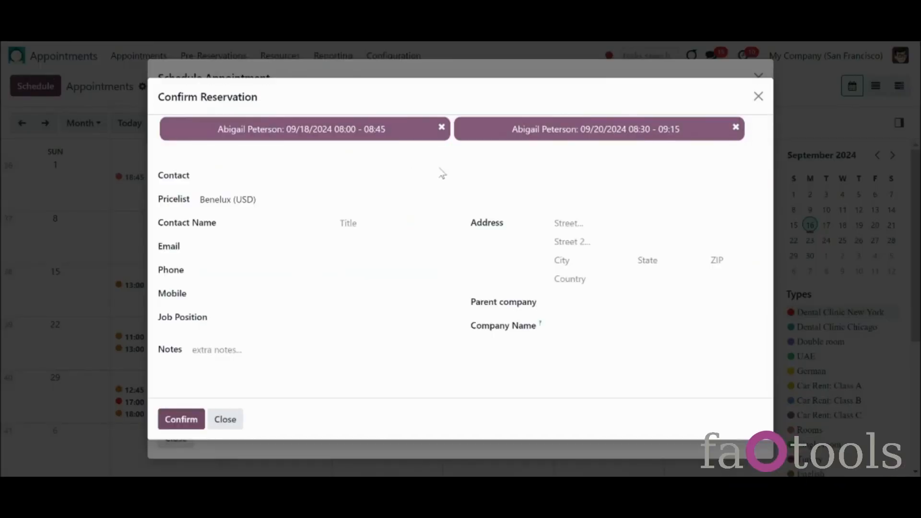
left_click(217, 419)
scroll(768, 174, "down", 3)
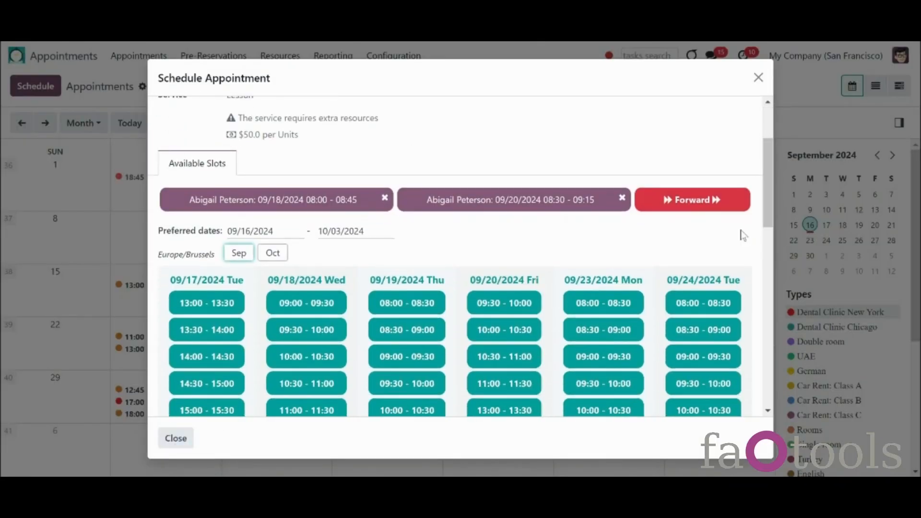
left_click(619, 385)
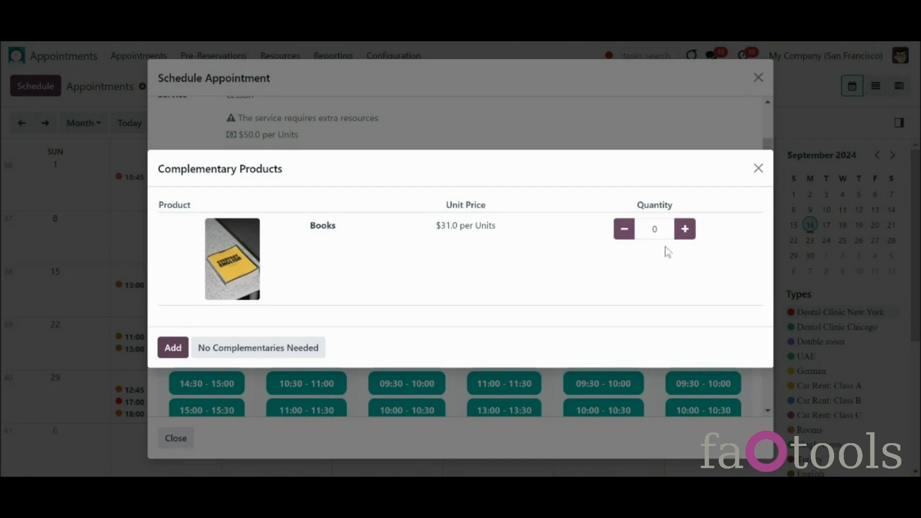
Step: Add 3 Books ($31.0 each) as complementary products to the 09/23 slot
left_click(688, 234)
left_click(688, 234)
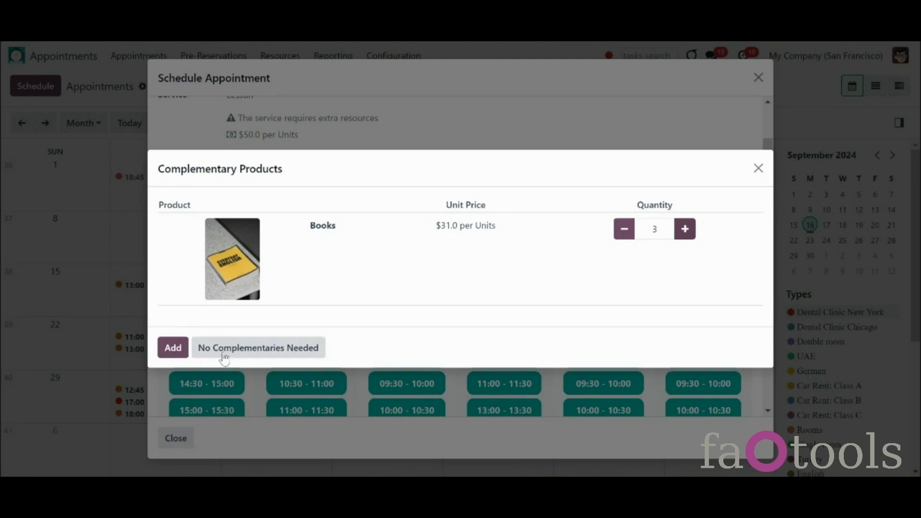
left_click(174, 347)
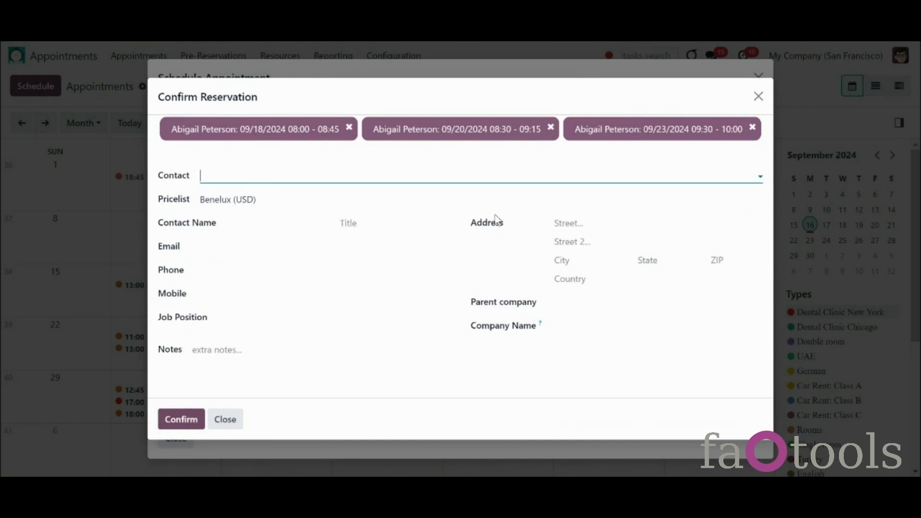
Step: Pick Azure Interior, then one of its contact persons, as the reservation contact
left_click(425, 179)
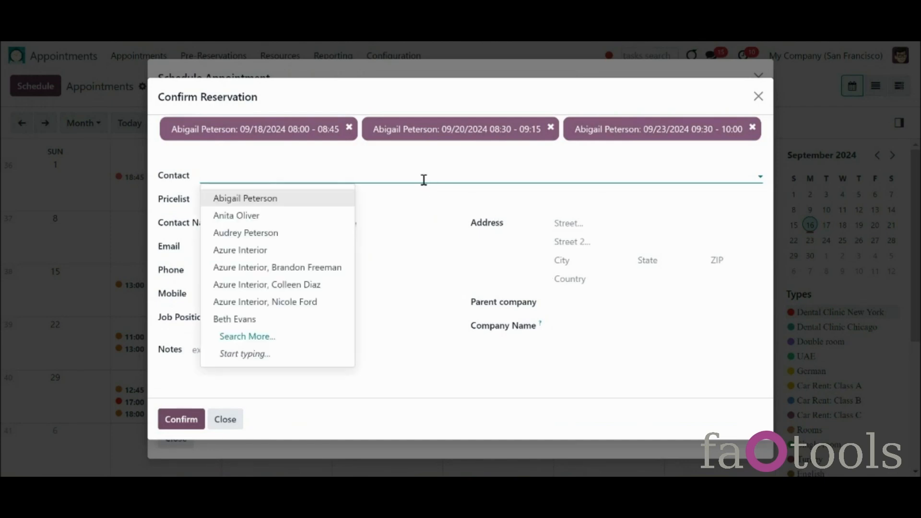
left_click(315, 250)
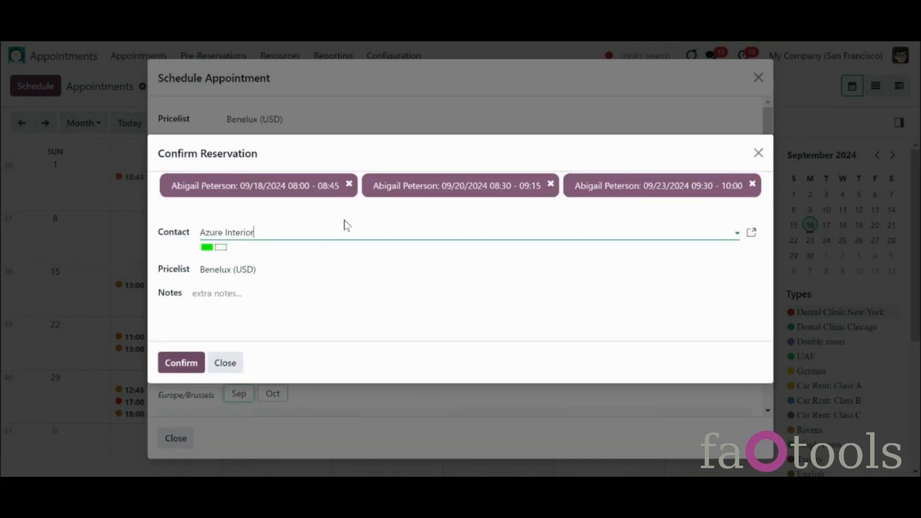
left_click(344, 230)
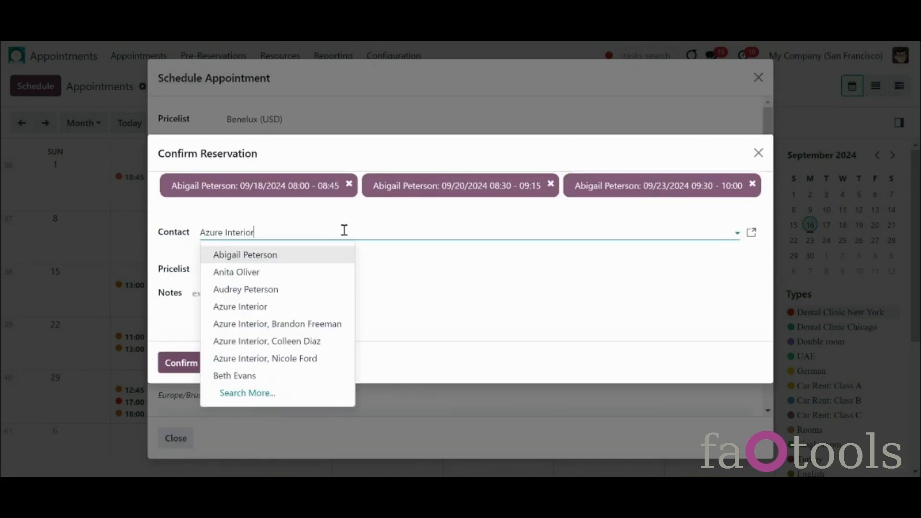
left_click(293, 328)
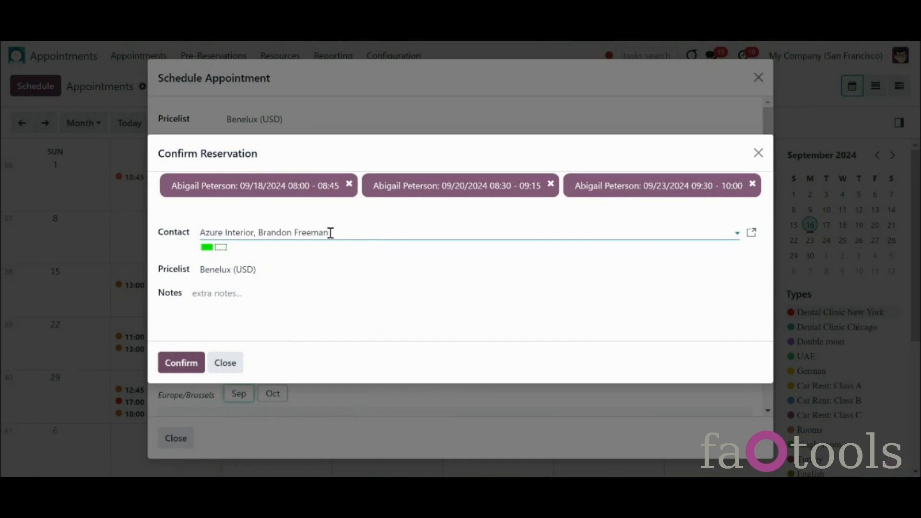
Step: Clear the contact field and begin entering a new customer's contact name
left_click(359, 237)
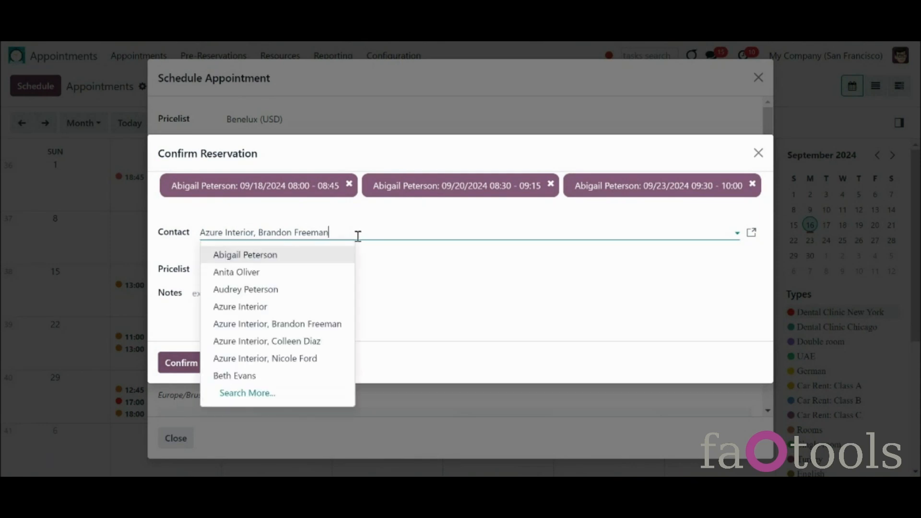
key("ctrl+a")
key("BackSpace")
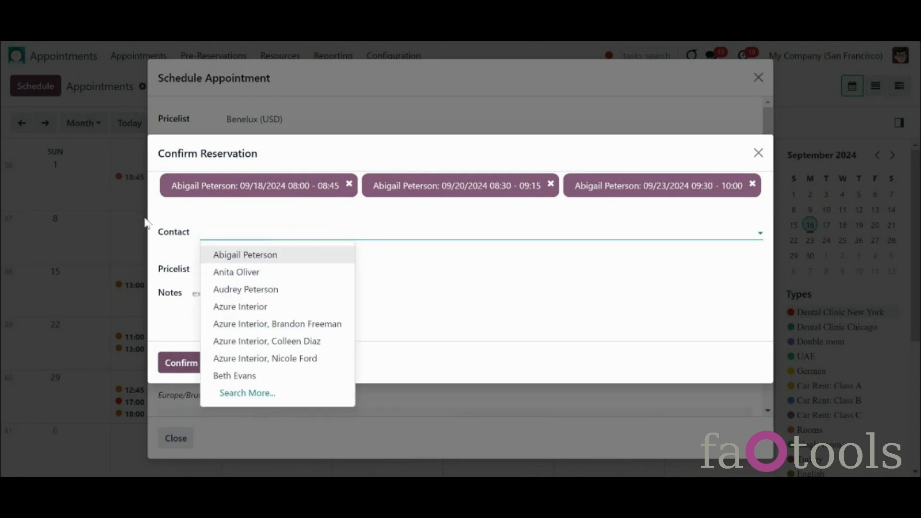
left_click(149, 222)
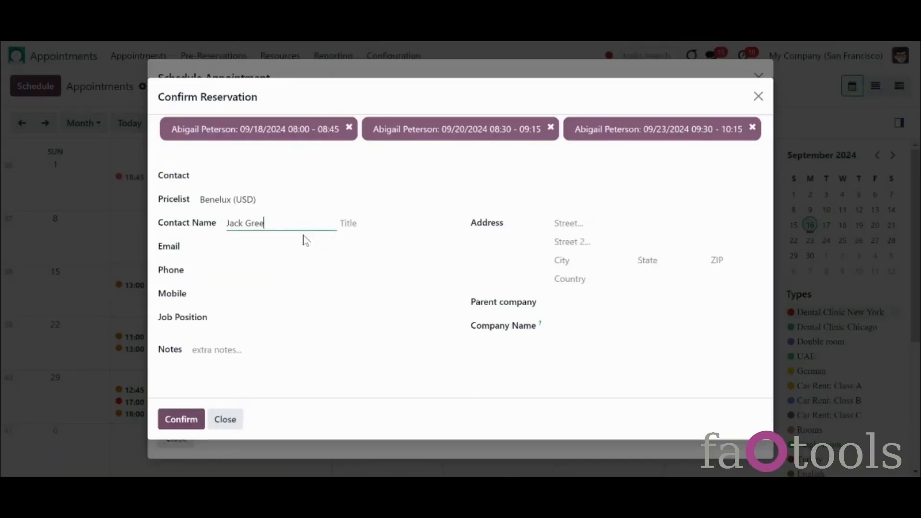
type("n")
Step: Give the new contact the title Mister and a phone number, and switch the pricelist to EUR (EUR)
left_click(382, 223)
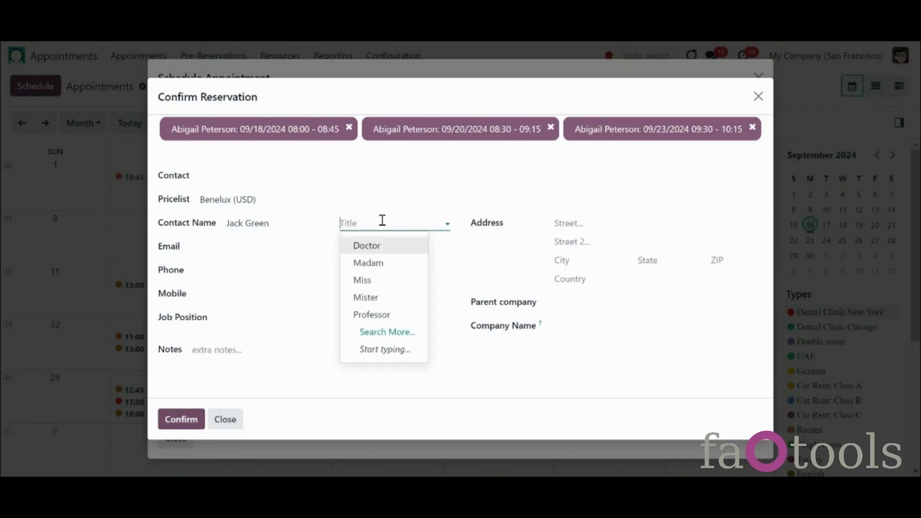
left_click(402, 299)
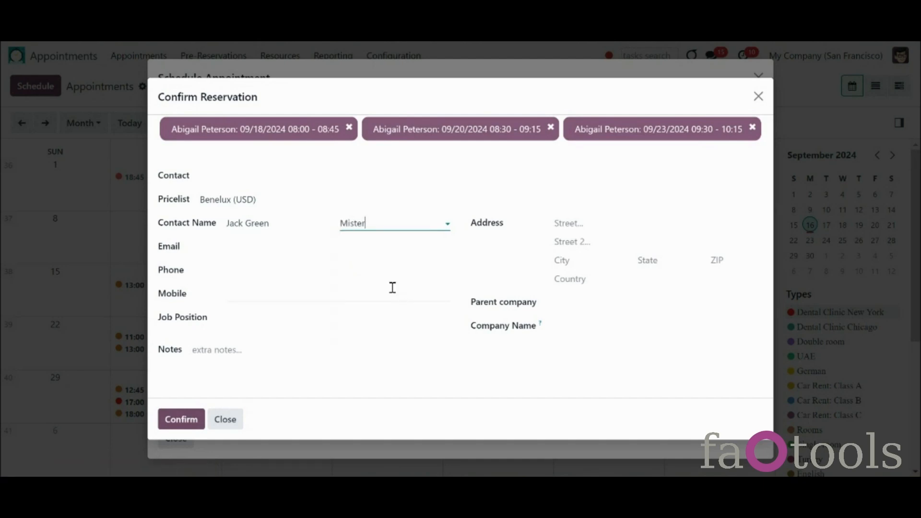
left_click(380, 271)
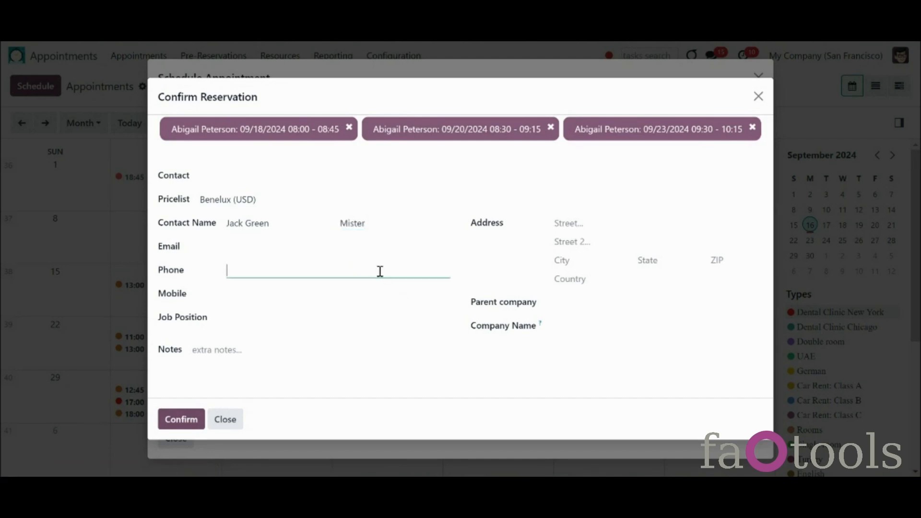
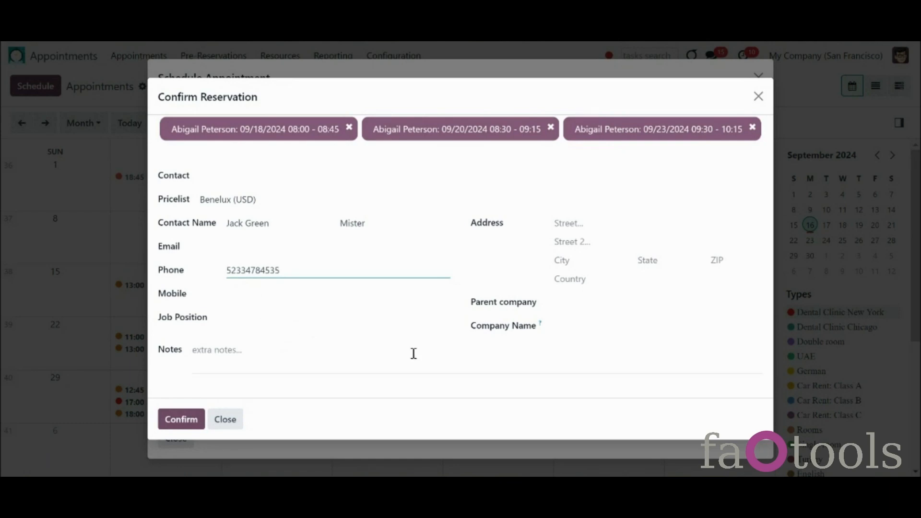
left_click(380, 199)
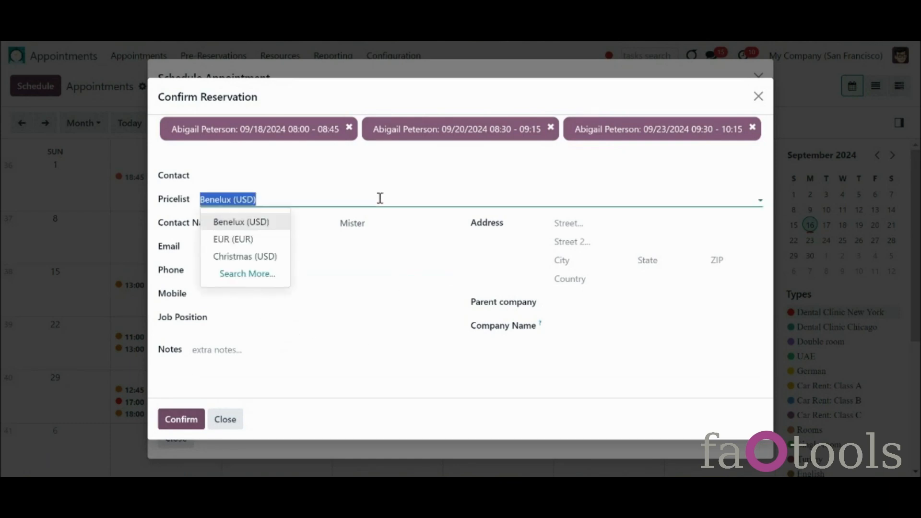
left_click(283, 240)
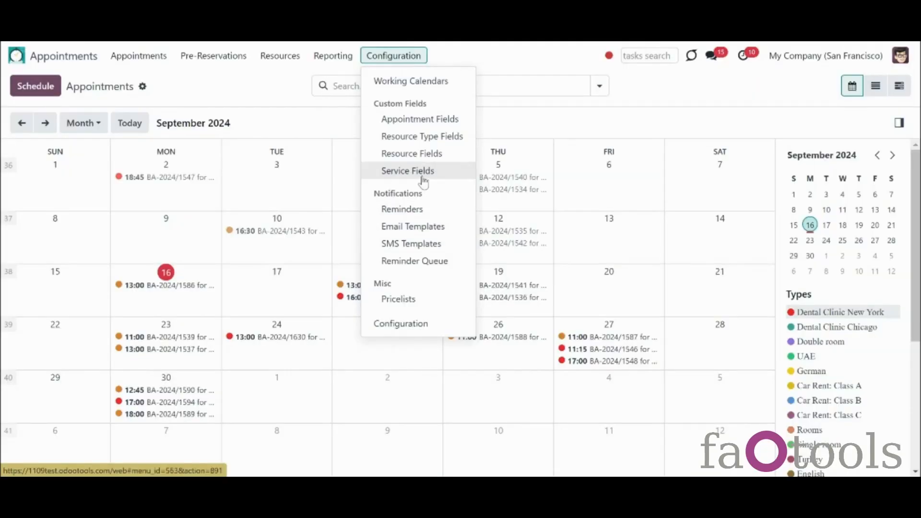
Step: Create a required Language level field: after Description in backend, at the end on portal and input forms
left_click(423, 124)
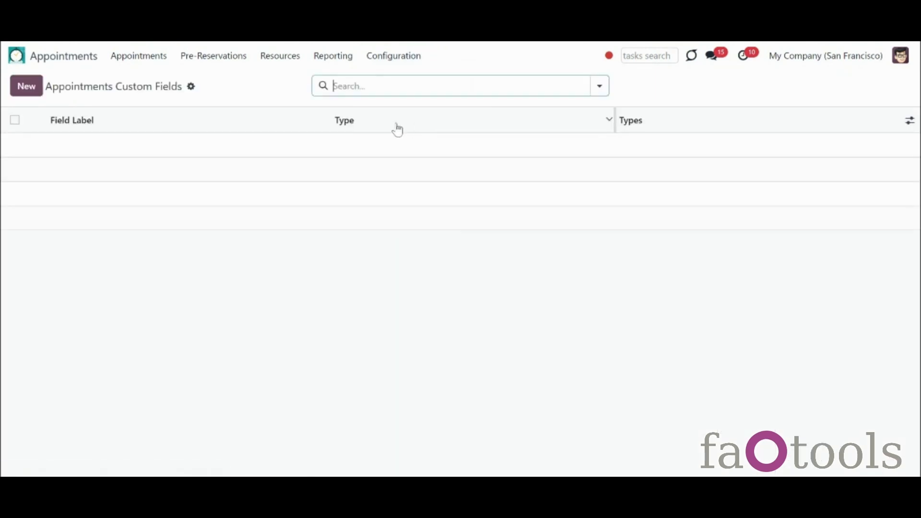
left_click(26, 88)
left_click(618, 140)
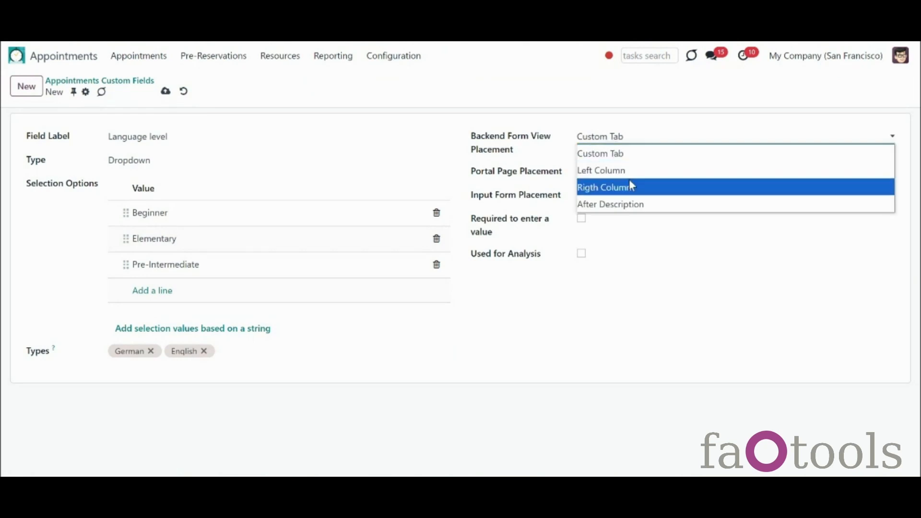
left_click(643, 204)
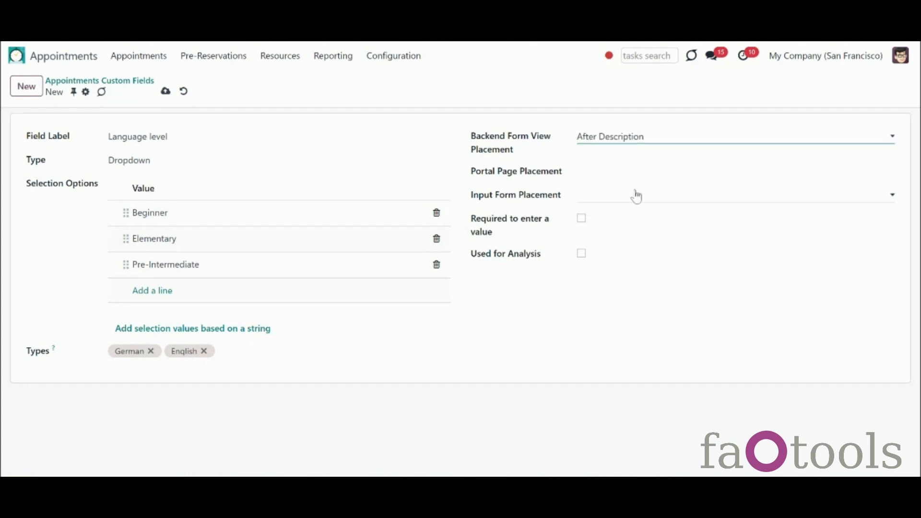
left_click(617, 172)
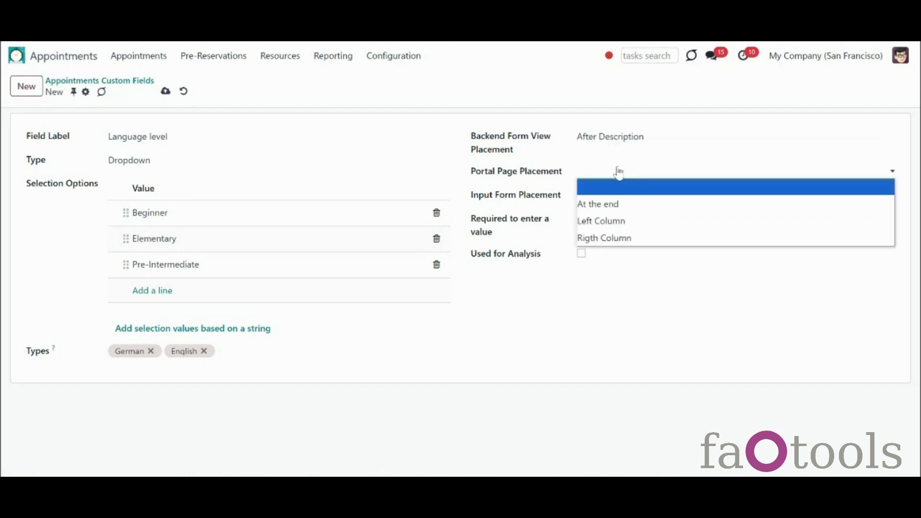
left_click(627, 203)
left_click(627, 197)
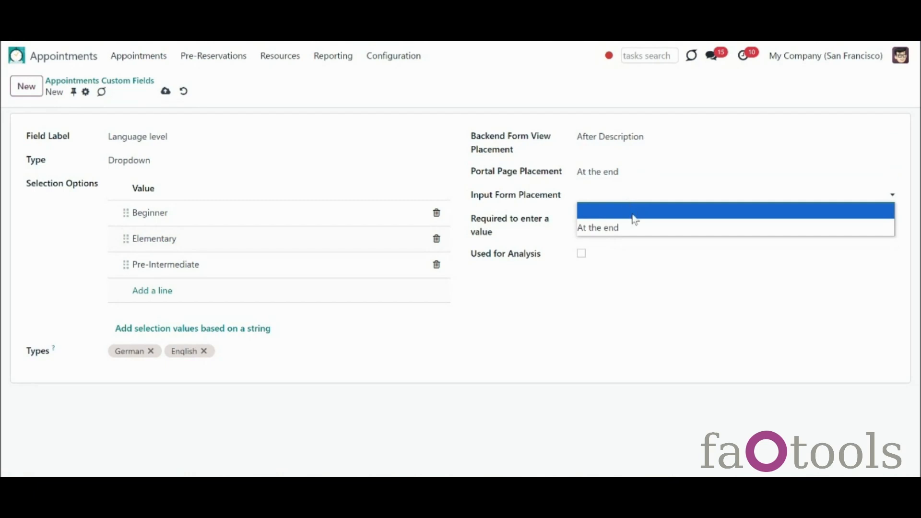
left_click(635, 225)
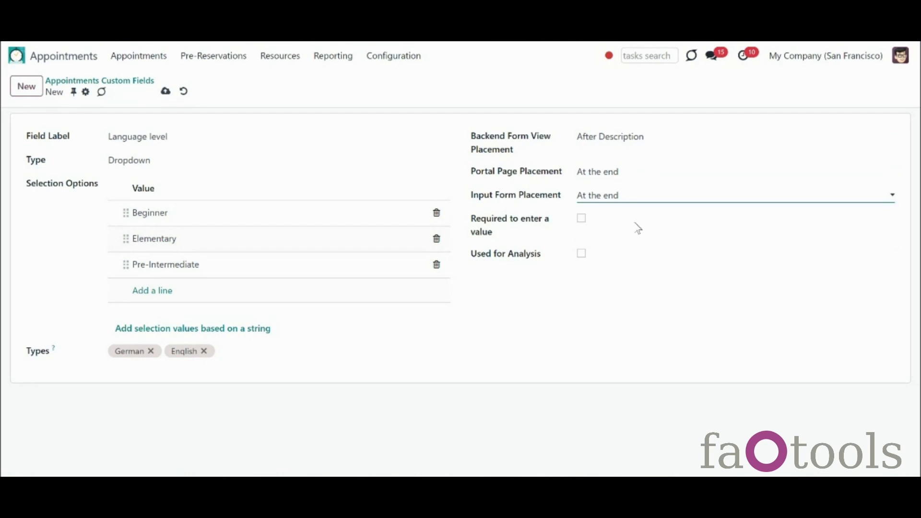
left_click(582, 221)
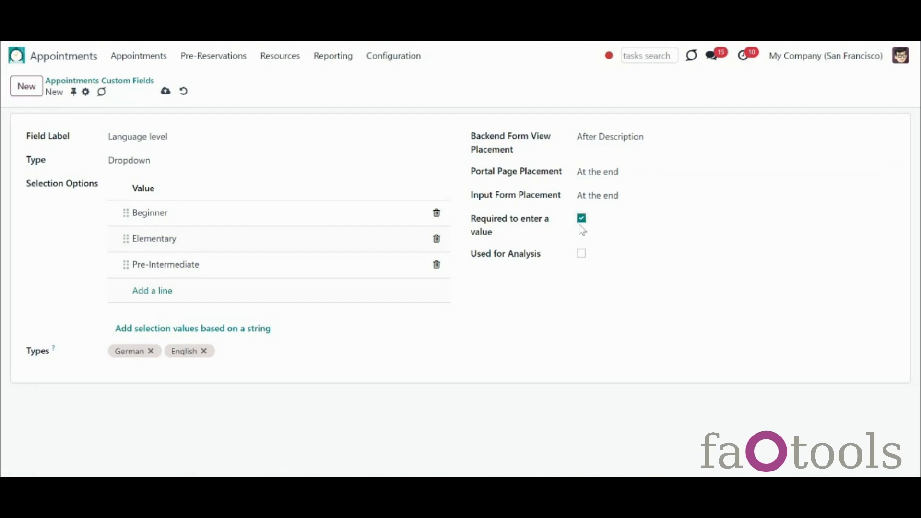
left_click(164, 92)
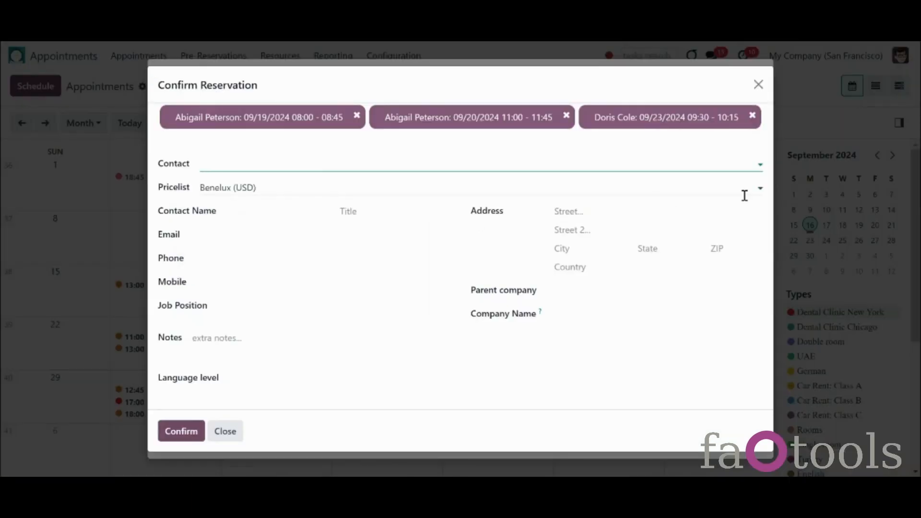
Step: Set Language level to Beginner and the contact to Azure Interior in Confirm Reservation
left_click(306, 383)
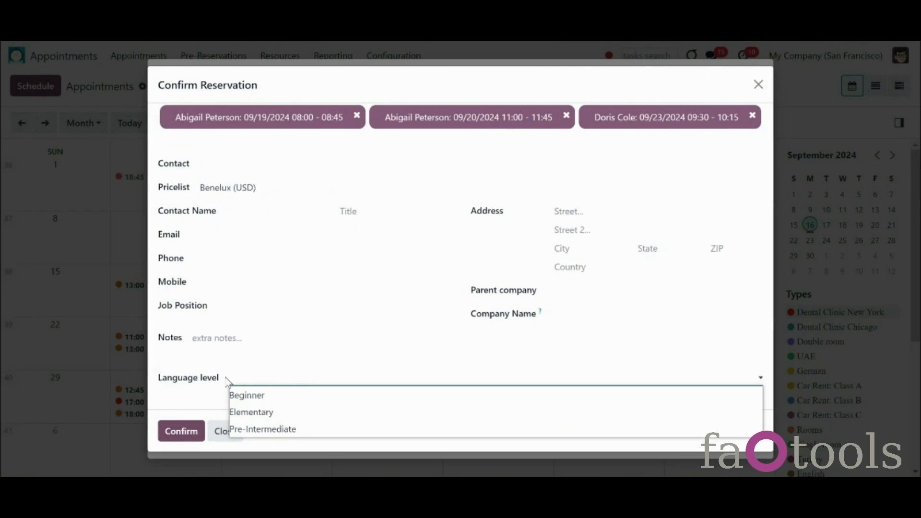
left_click(251, 401)
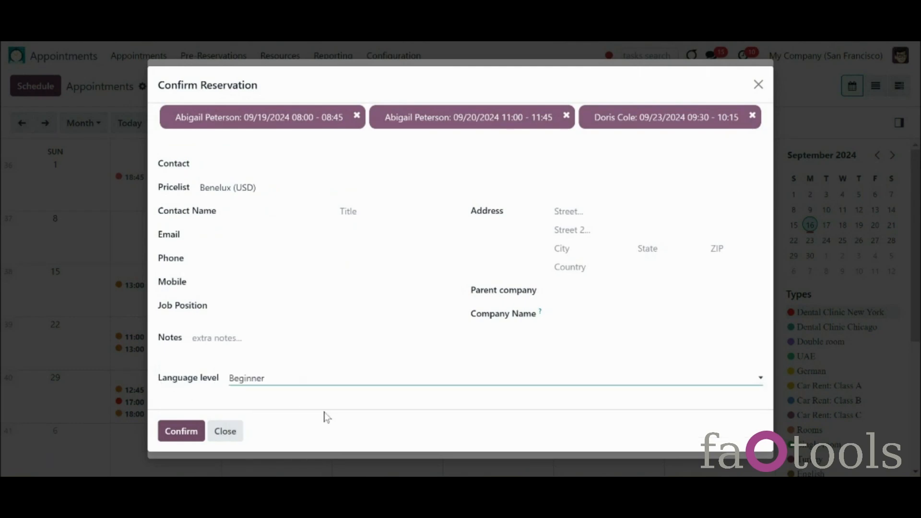
left_click(244, 159)
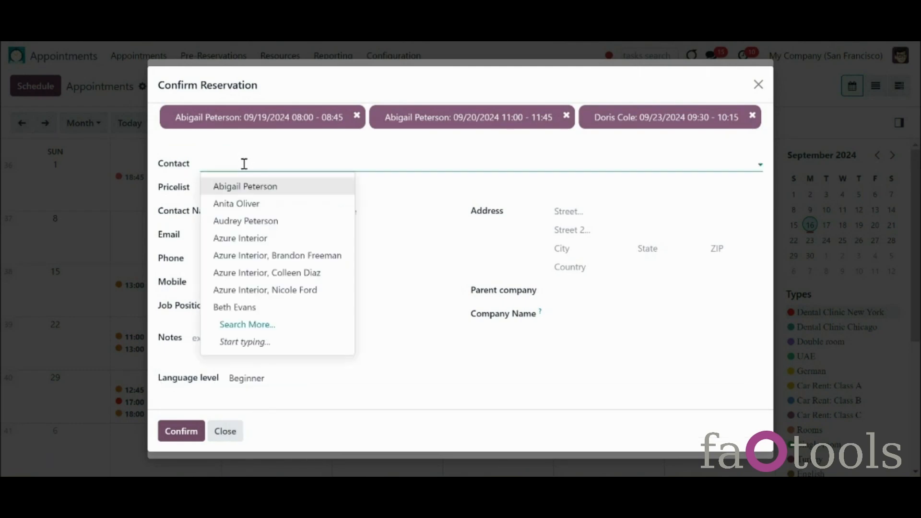
left_click(304, 258)
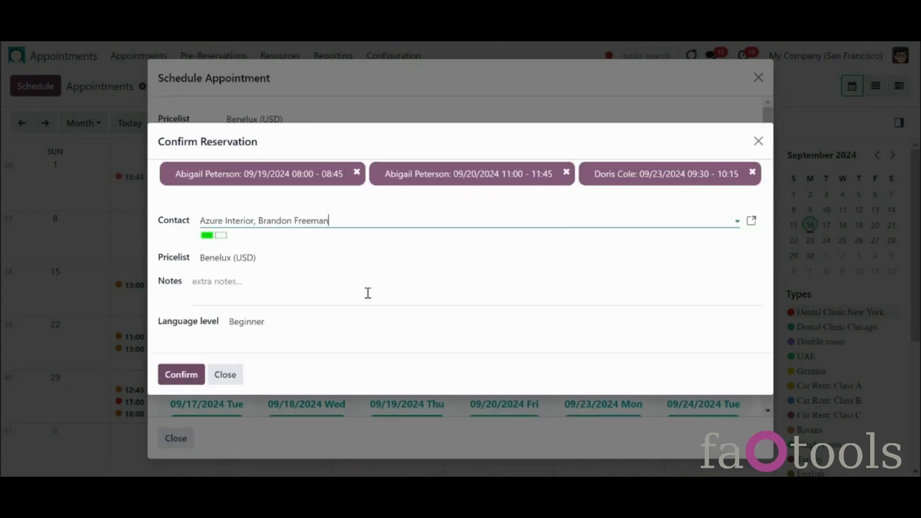
left_click(309, 348)
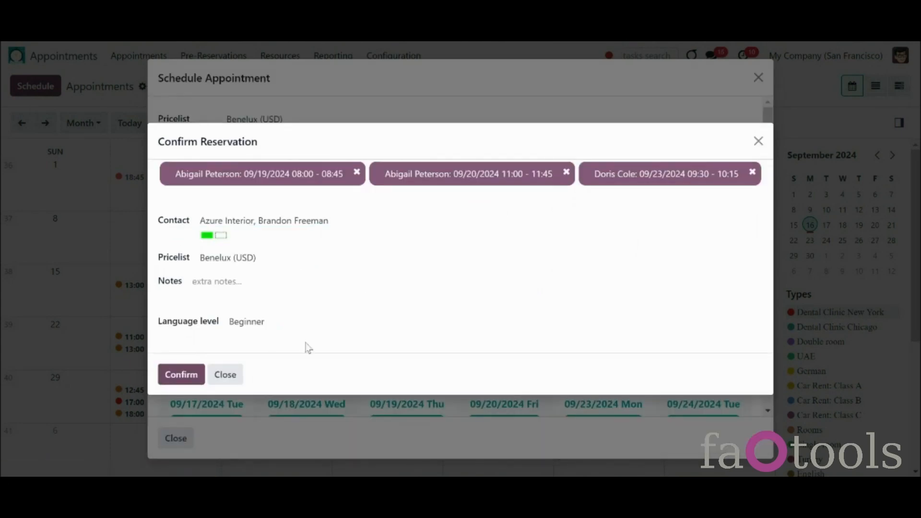
Step: Confirm, dismiss the overlap error, remove the 09/19 08:00 slot, and confirm the remaining slots
left_click(189, 377)
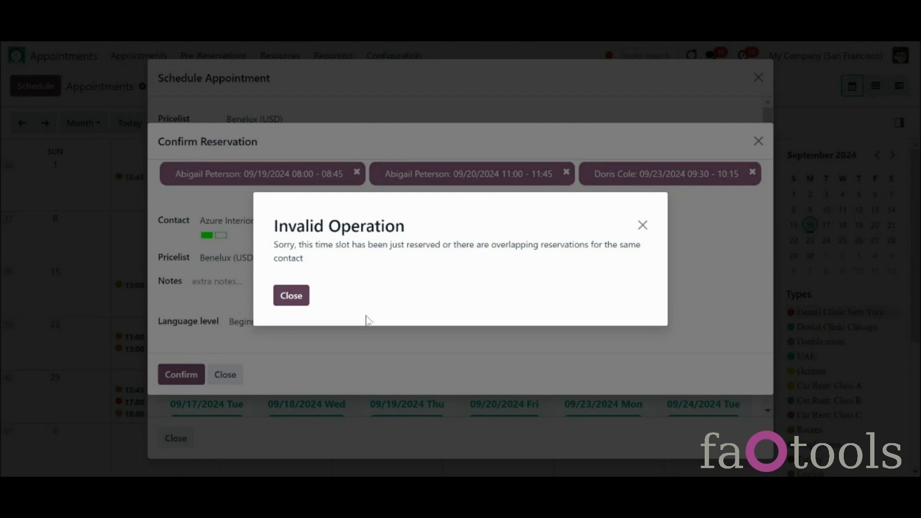
left_click(301, 297)
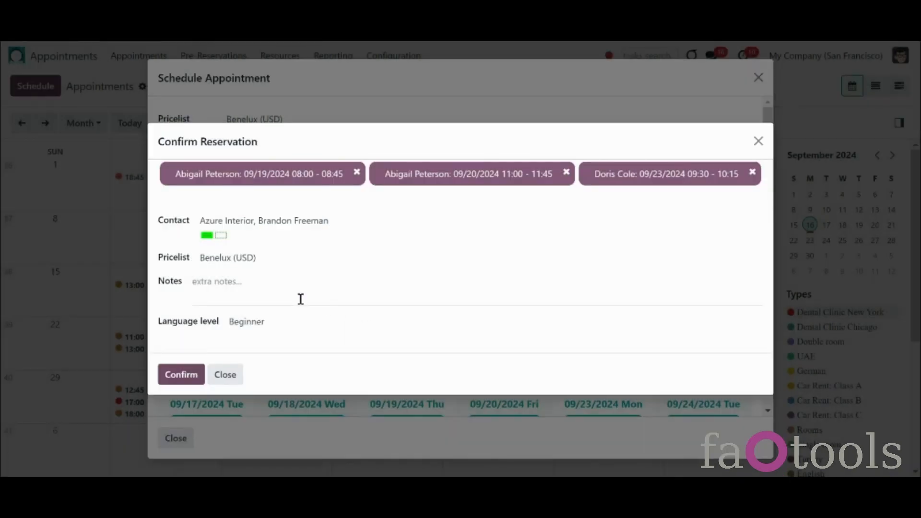
left_click(358, 174)
left_click(204, 371)
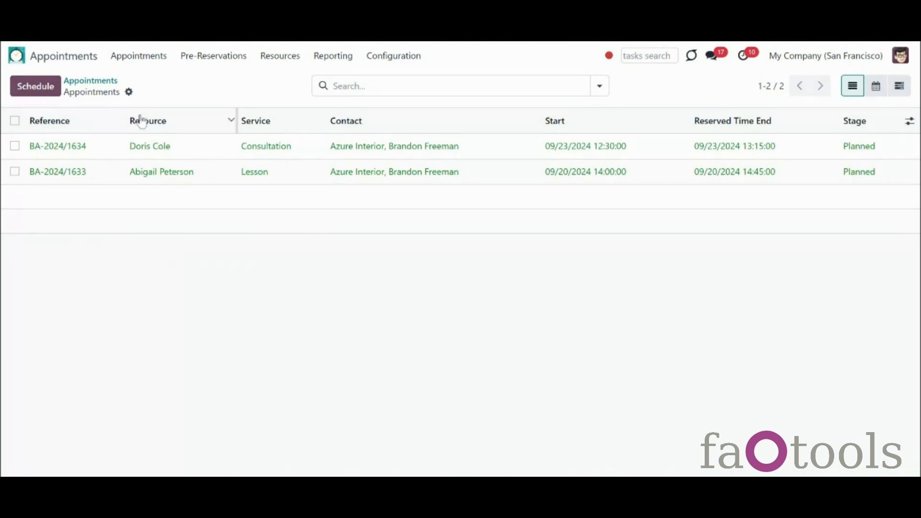
Step: Drag the 18th's 16:00 appointment to 09/26, picking the 11:00–12:00 slot with no complementaries
left_click(149, 56)
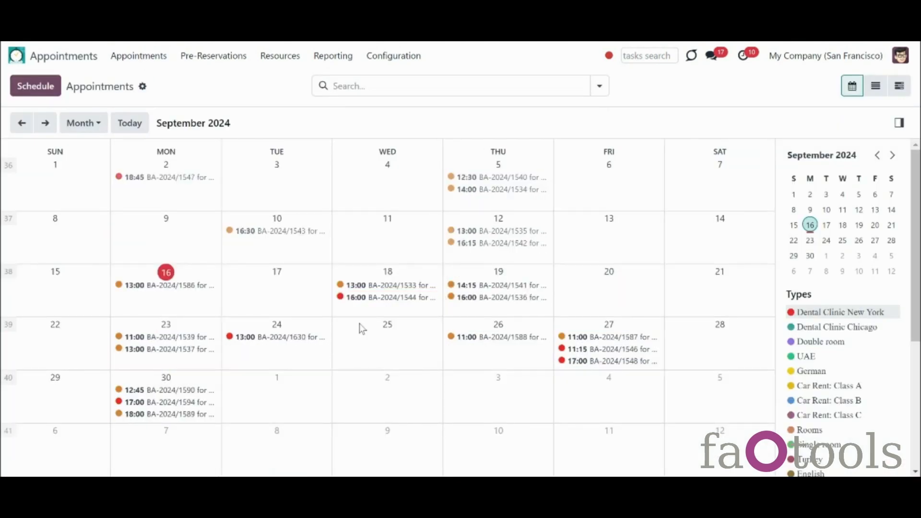
left_click_drag(380, 302, 474, 363)
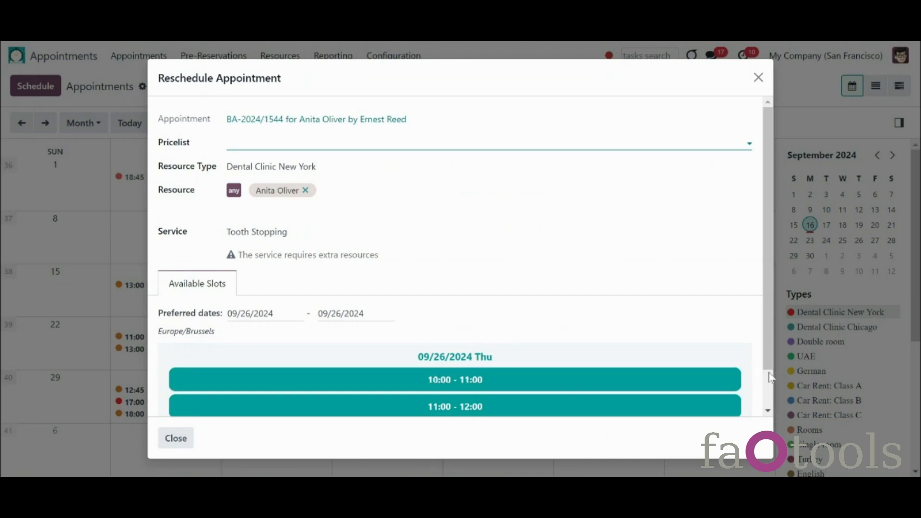
scroll(770, 379, "down", 2)
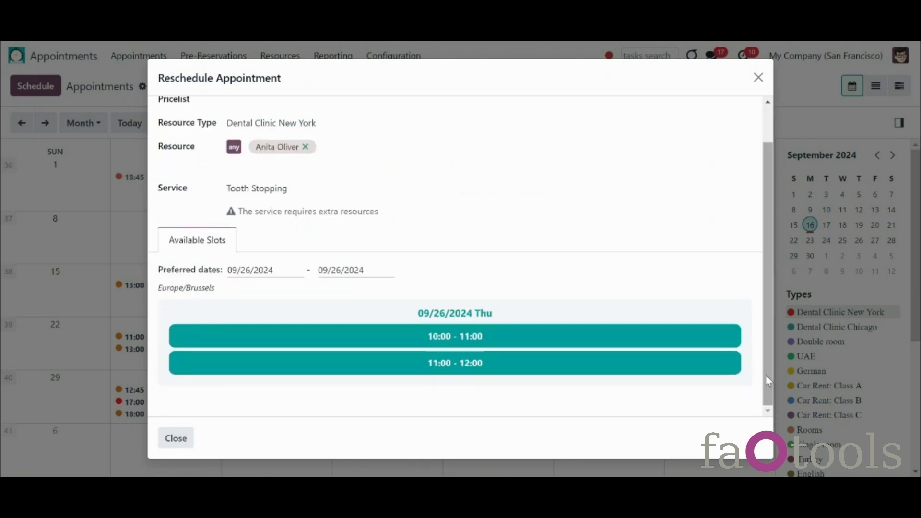
left_click(530, 358)
left_click(233, 366)
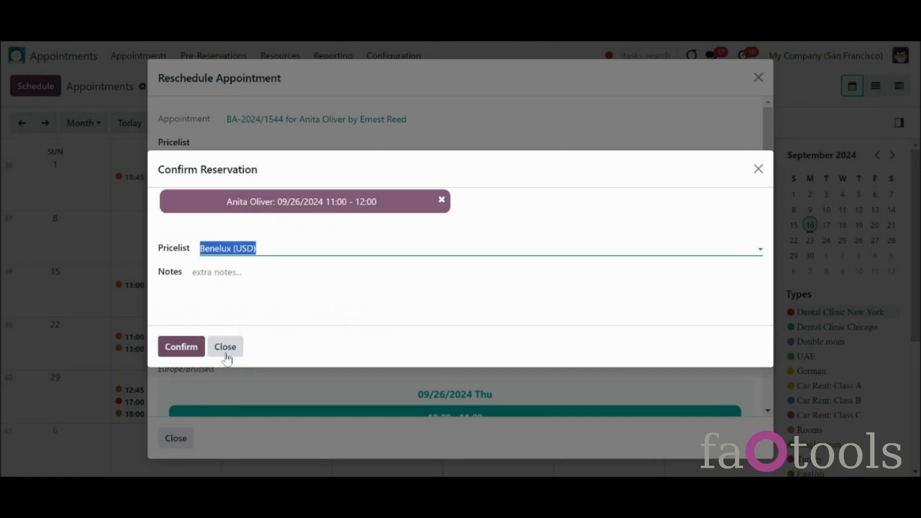
Step: Close the booking confirmation for now and leave the pricelist unchanged
left_click(226, 347)
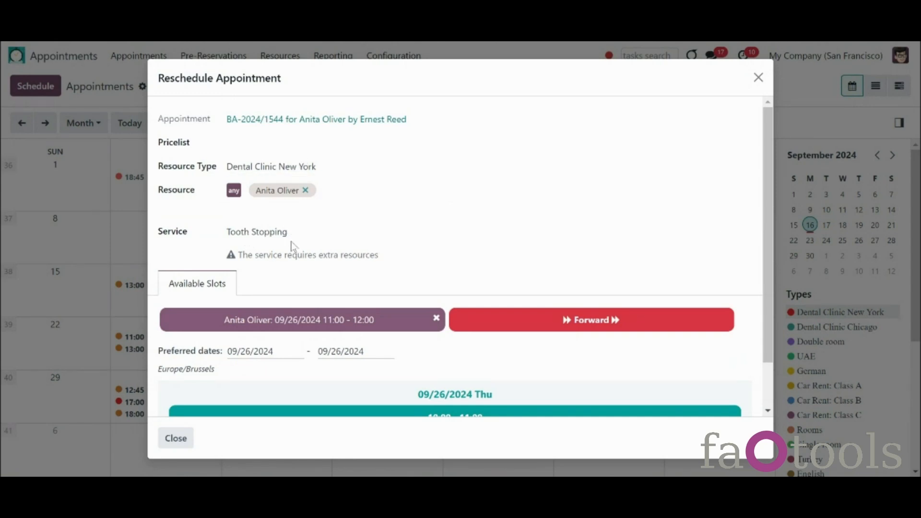
left_click(330, 139)
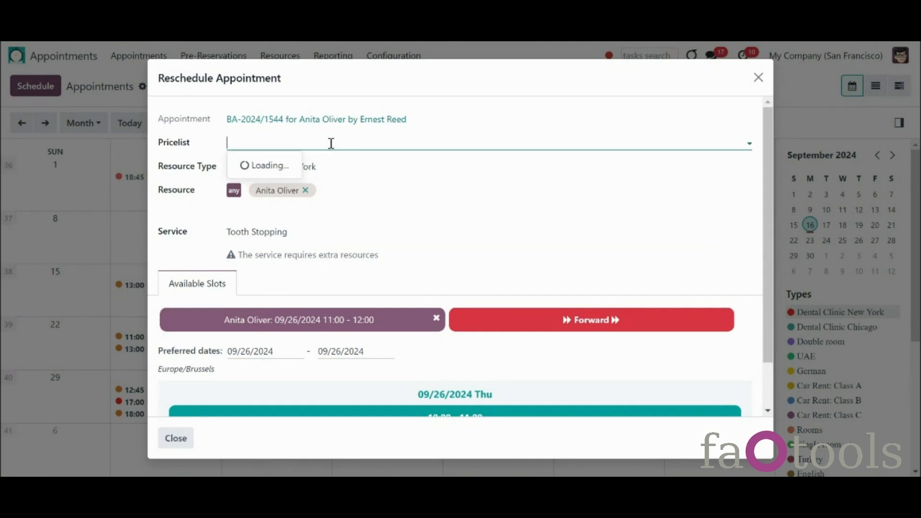
left_click(330, 141)
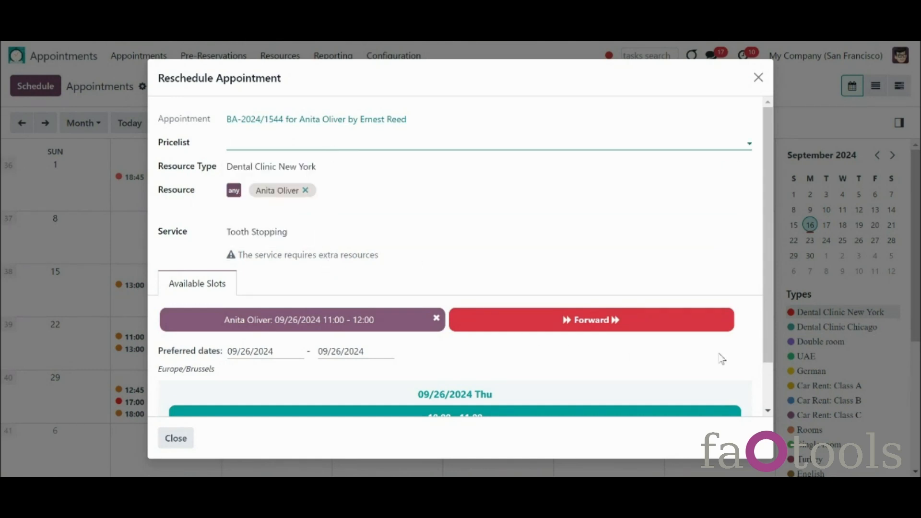
scroll(770, 384, "down", 2)
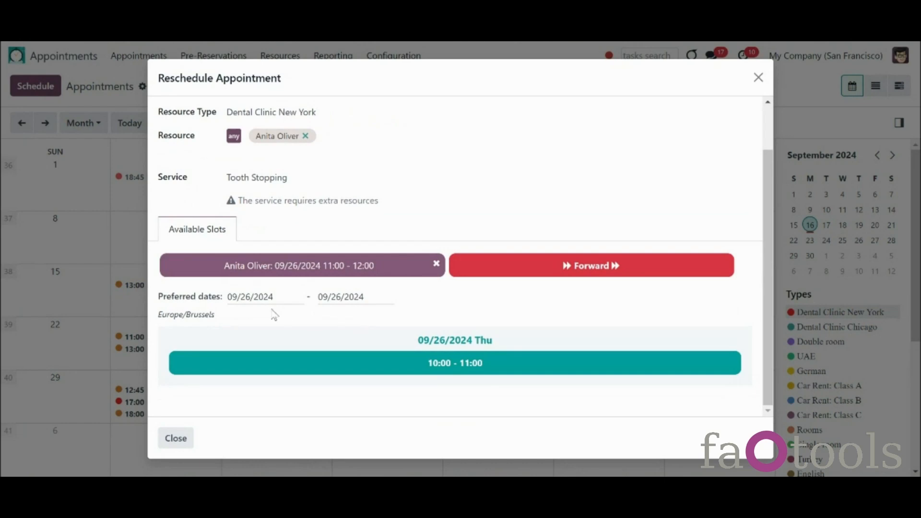
Step: Confirm the rescheduled 09/26 11:00 appointment, then go to Configuration > Configuration
left_click(518, 277)
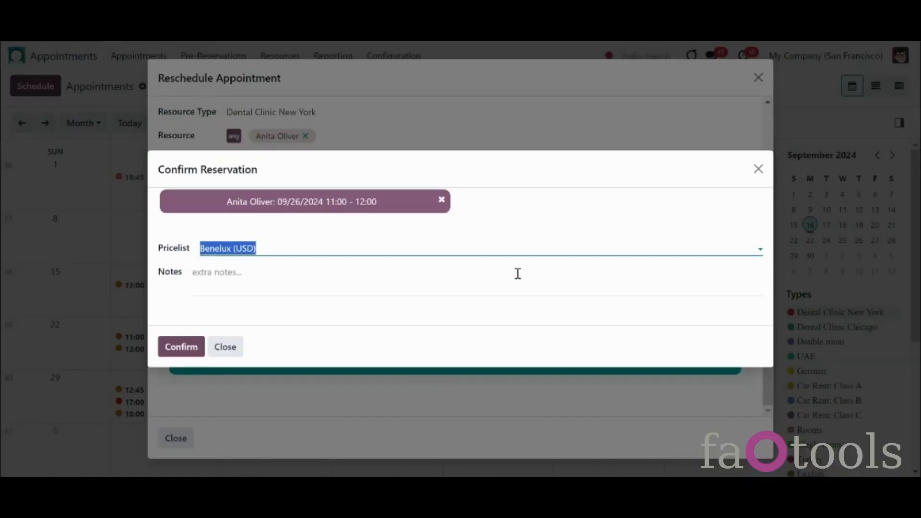
left_click(185, 347)
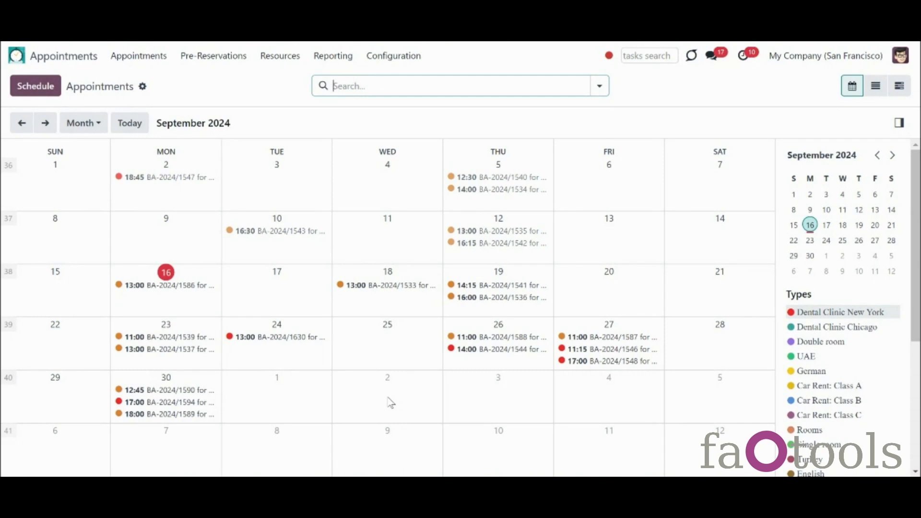
left_click(393, 56)
left_click(434, 325)
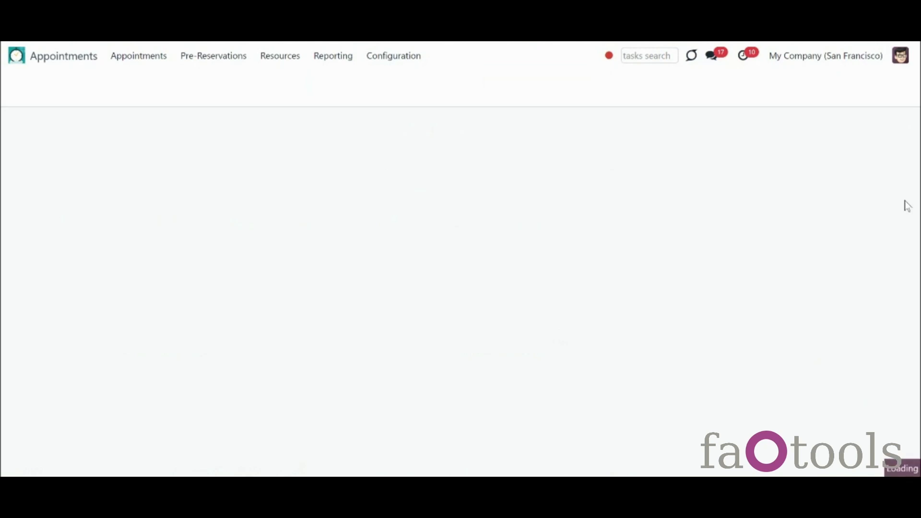
Step: Keep My Website selected and tick 'Business appointments in portal' and 'Business appointments on website'
scroll(914, 202, "down", 5)
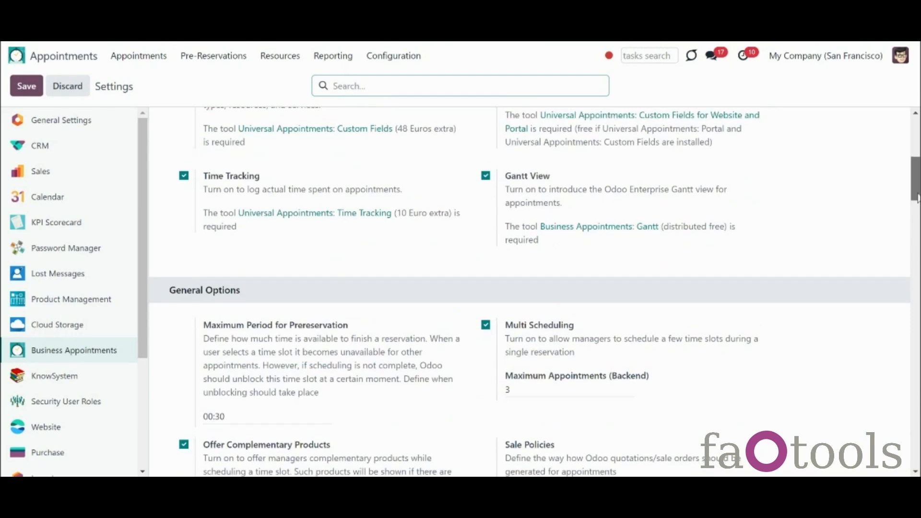
scroll(917, 198, "down", 12)
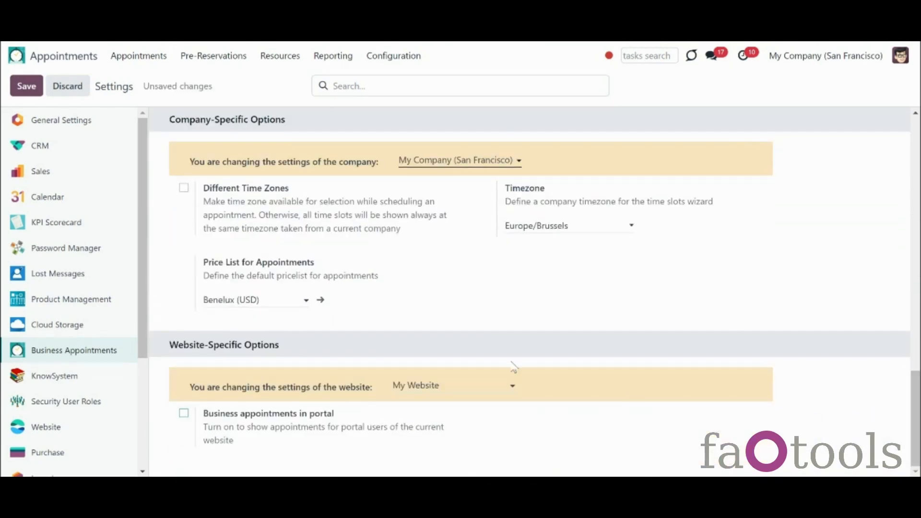
left_click(450, 383)
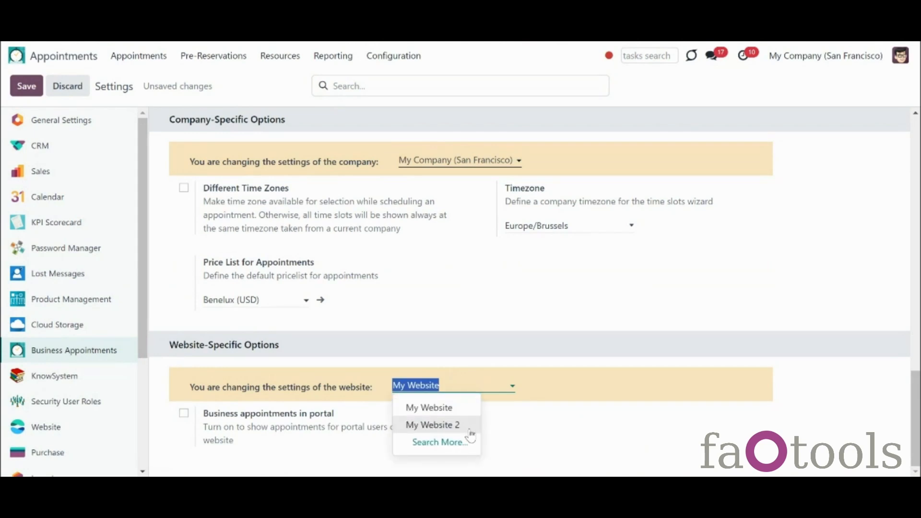
left_click(318, 448)
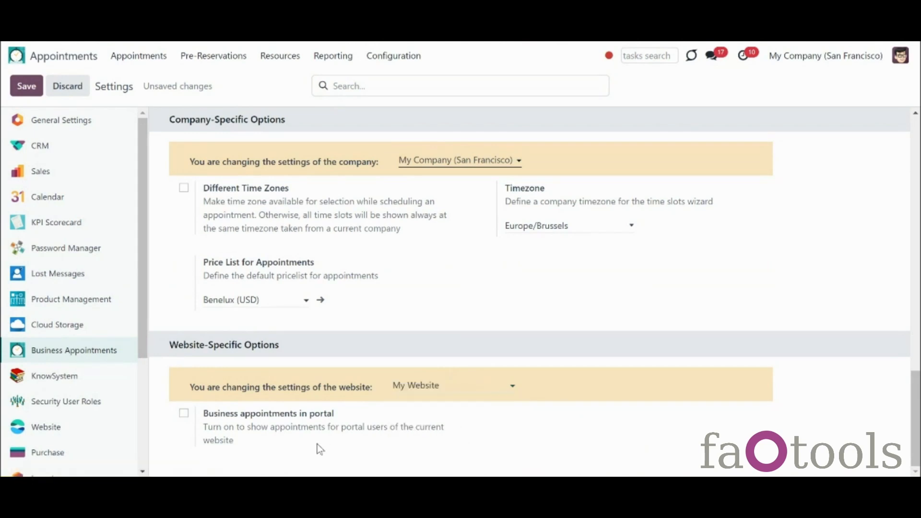
left_click(184, 414)
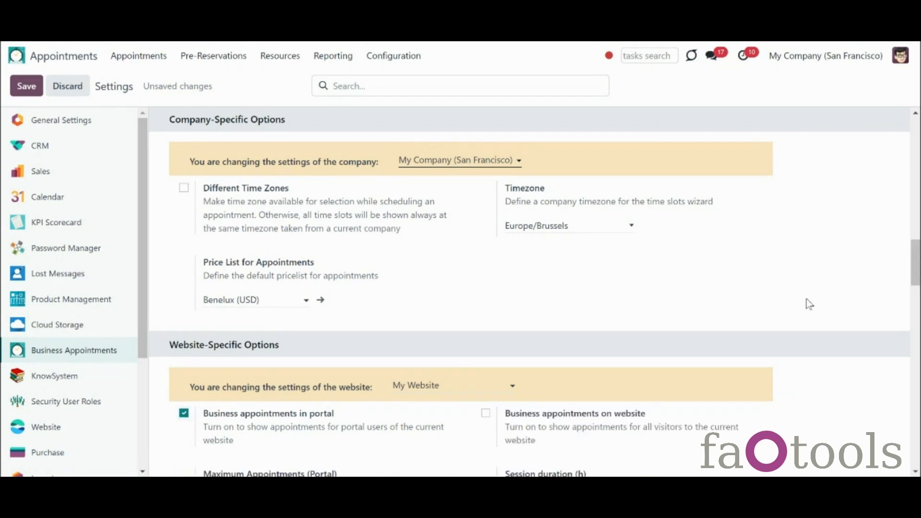
scroll(916, 290, "down", 5)
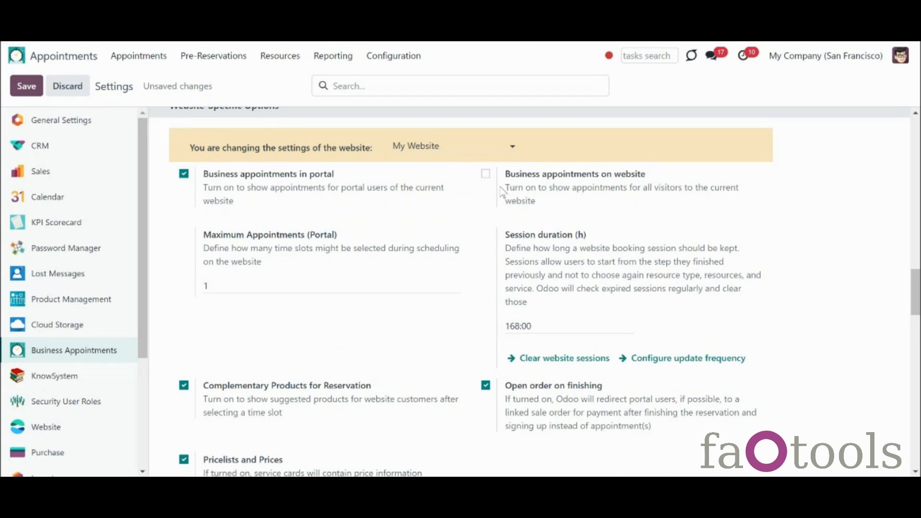
left_click(486, 175)
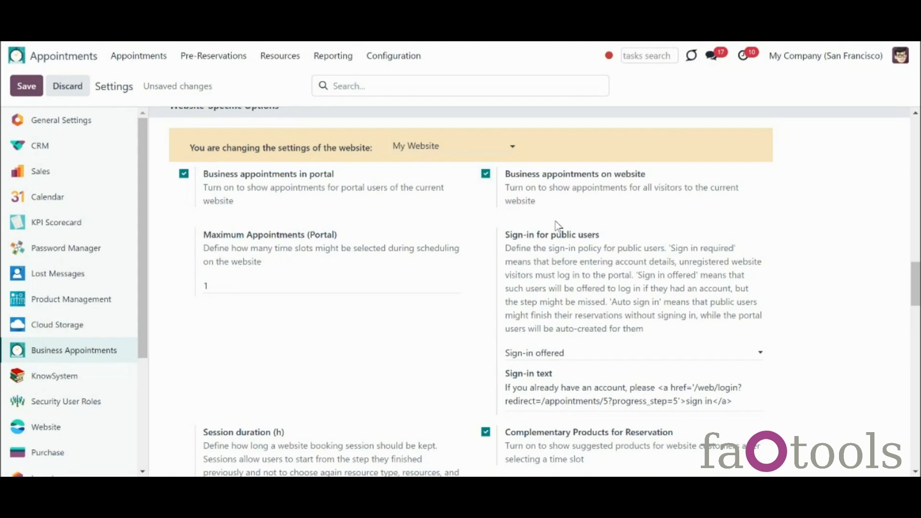
left_click_drag(916, 284, 916, 344)
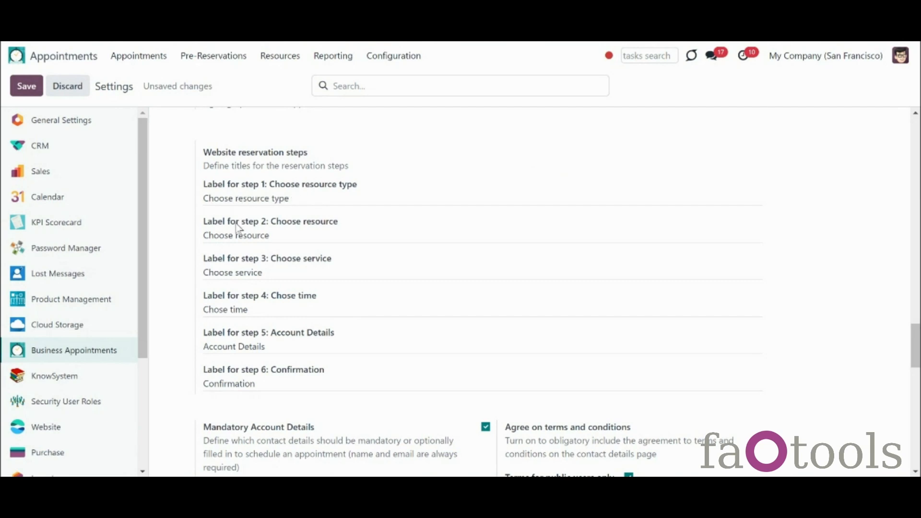
Step: Change step labels 1 and 2 to 'Choose the language' and 'Choose the teacher', then save
left_click_drag(236, 198, 326, 200)
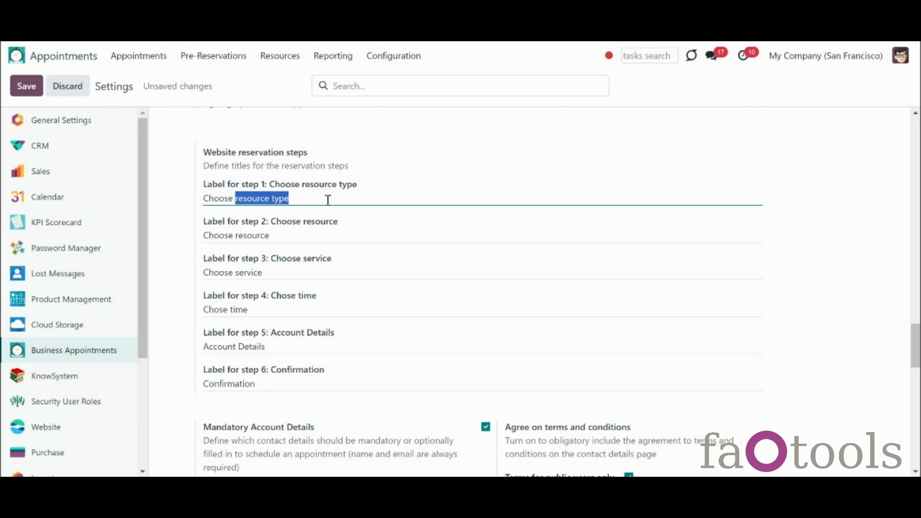
type("the language")
left_click_drag(272, 233, 234, 234)
type("the teacher")
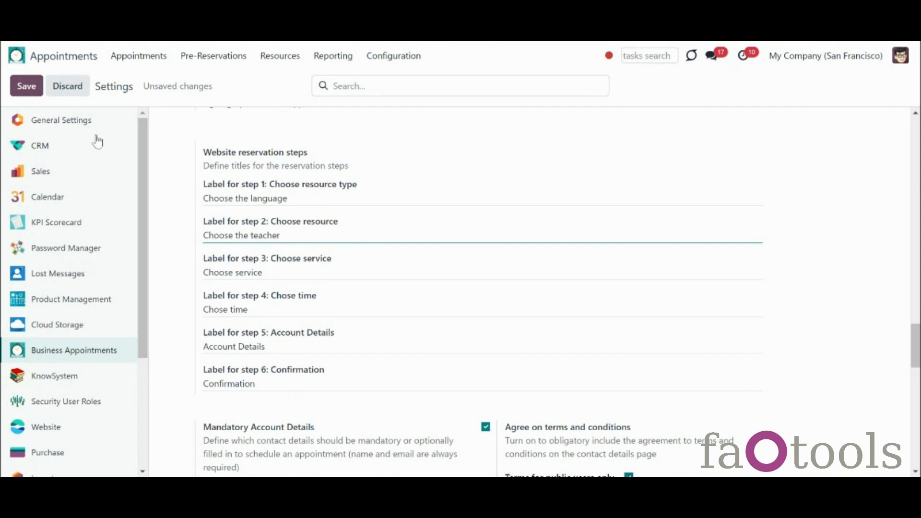
left_click(26, 86)
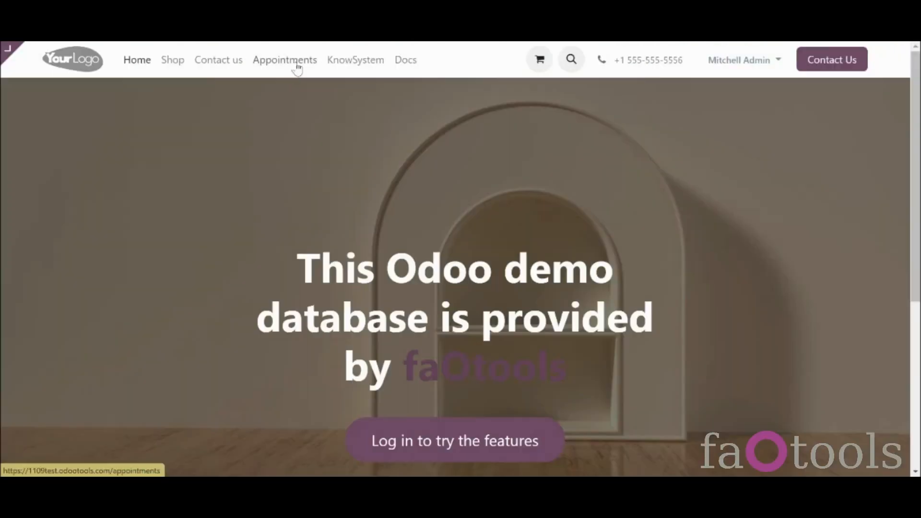
Step: On the website Appointments page, pick German and Consultation, then return to 'Choose the language'
left_click(296, 62)
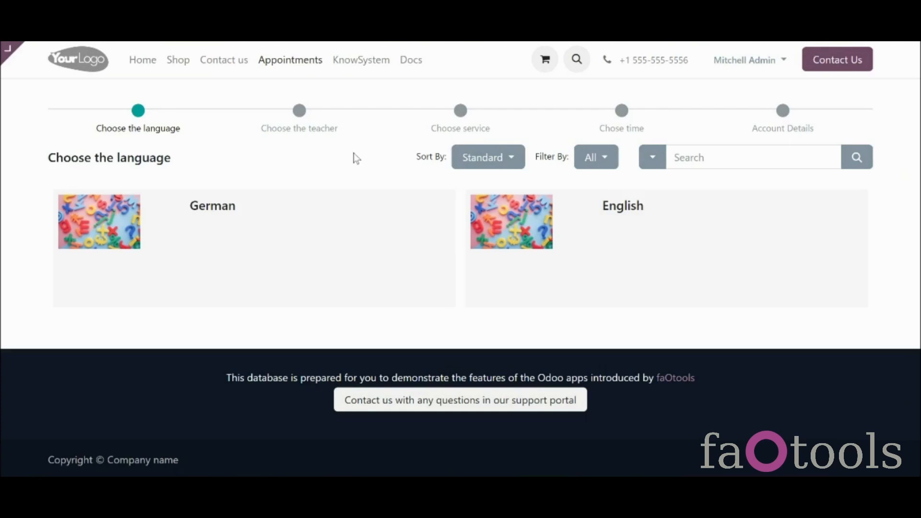
left_click(402, 244)
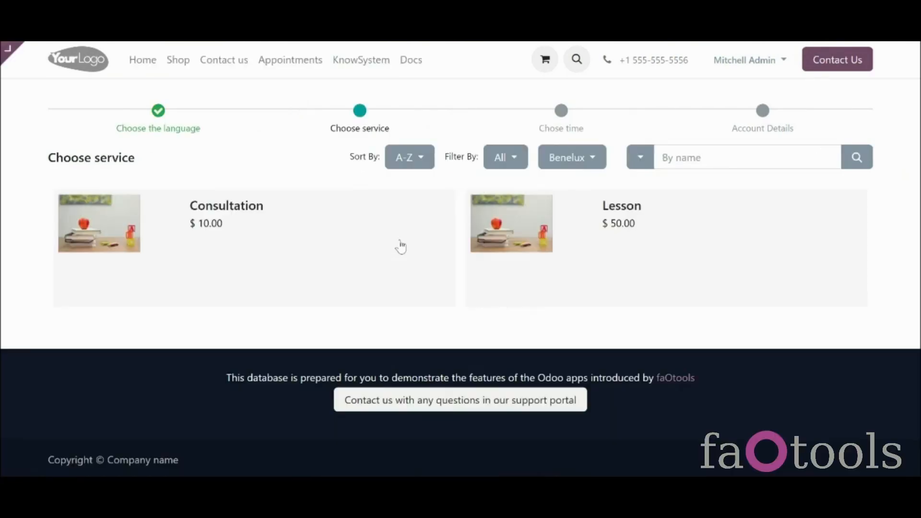
left_click(401, 246)
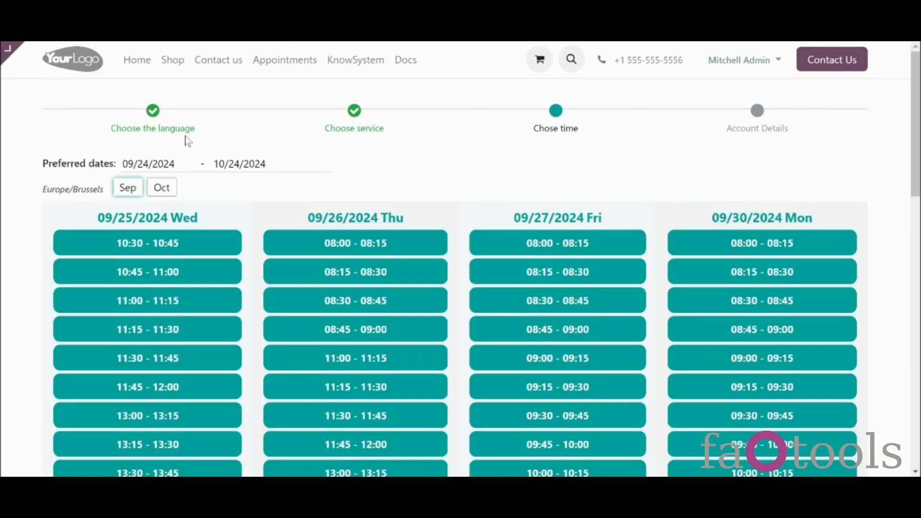
left_click(183, 137)
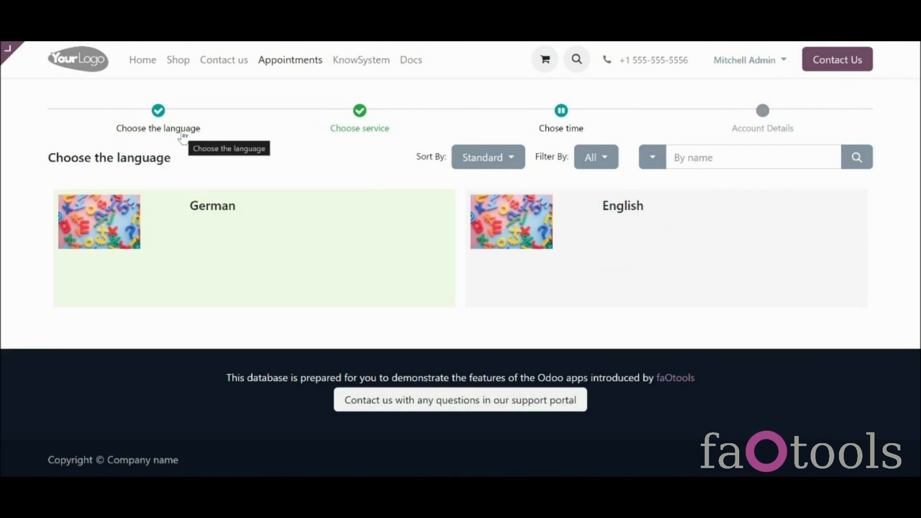
Step: Choose English, select the second teacher and the Consultation service
left_click(565, 294)
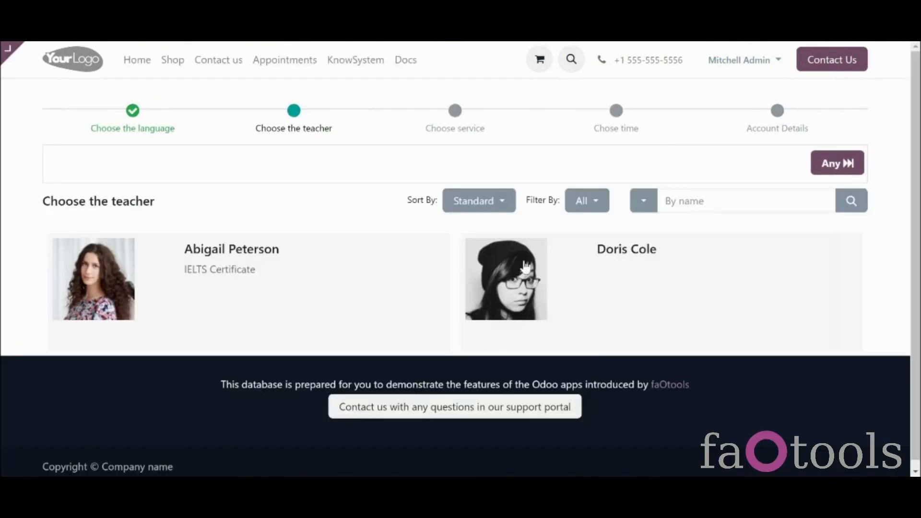
left_click(690, 262)
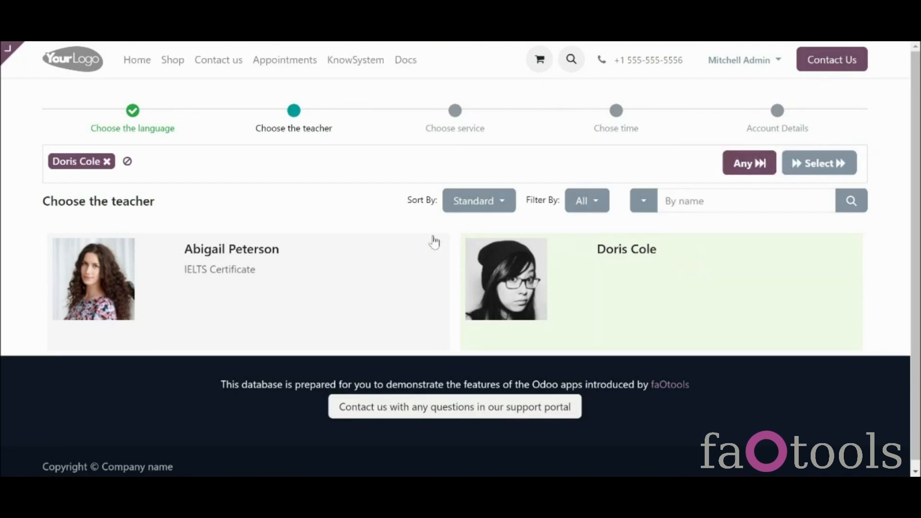
left_click(793, 169)
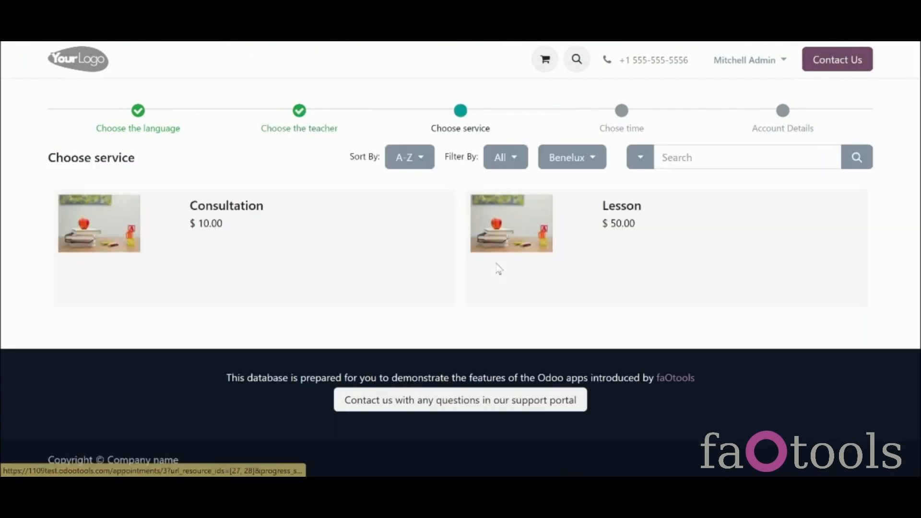
left_click(426, 255)
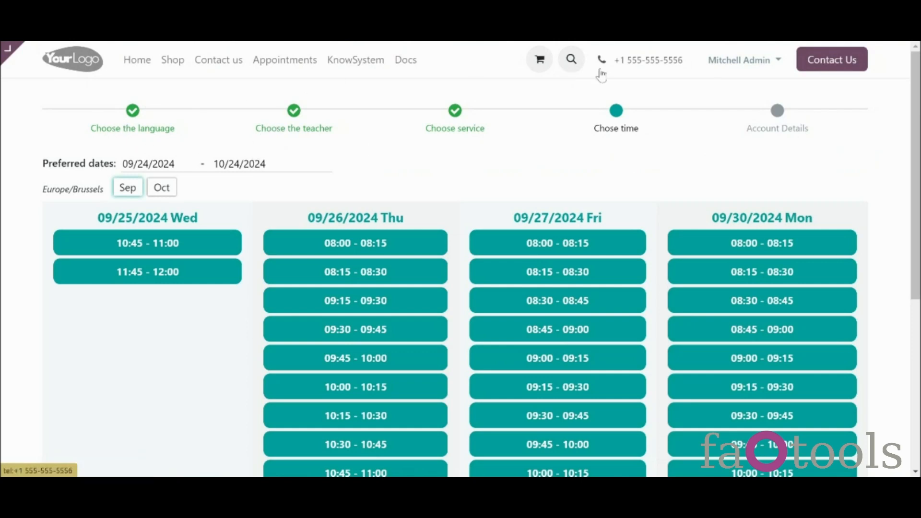
left_click(306, 131)
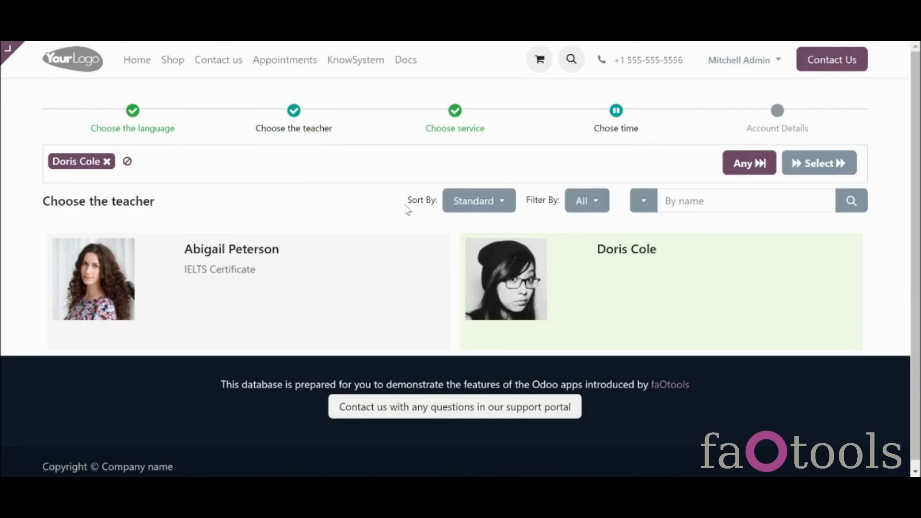
left_click(447, 134)
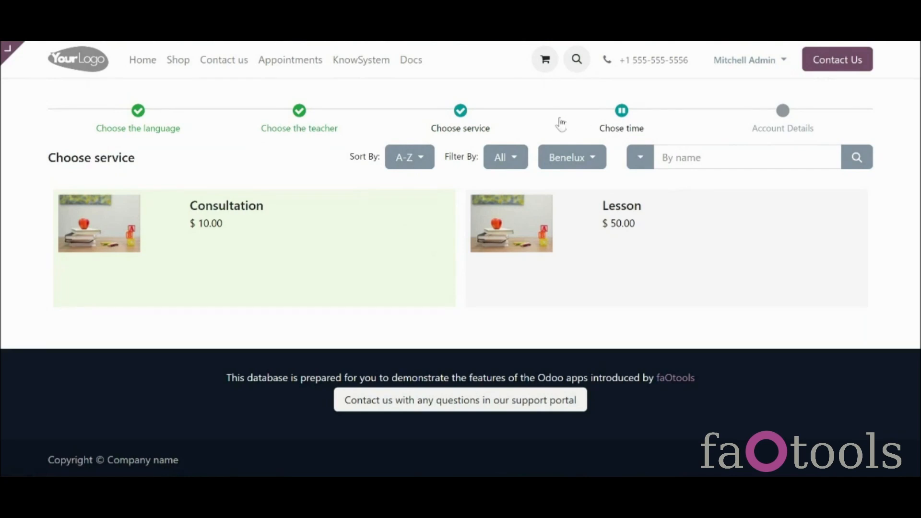
Step: Book the Thursday 09/26 08:00–08:15 slot with no complementary products
left_click(234, 66)
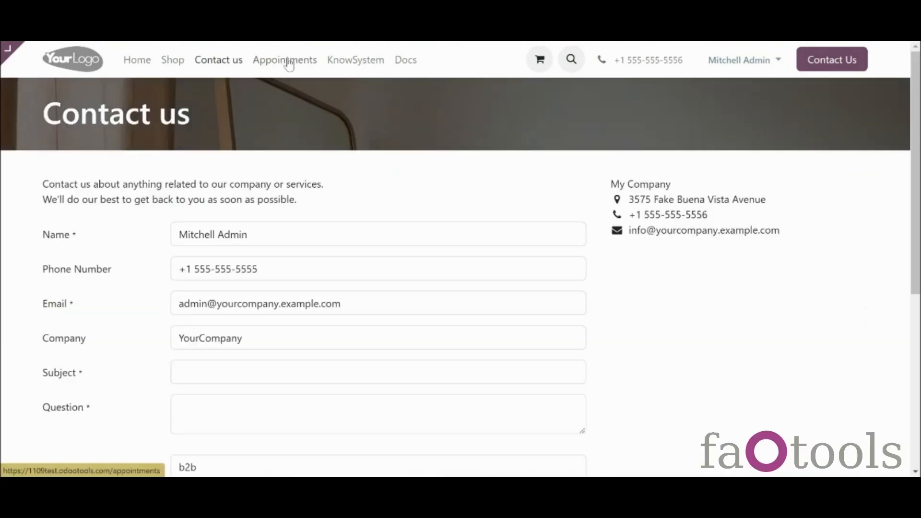
left_click(289, 63)
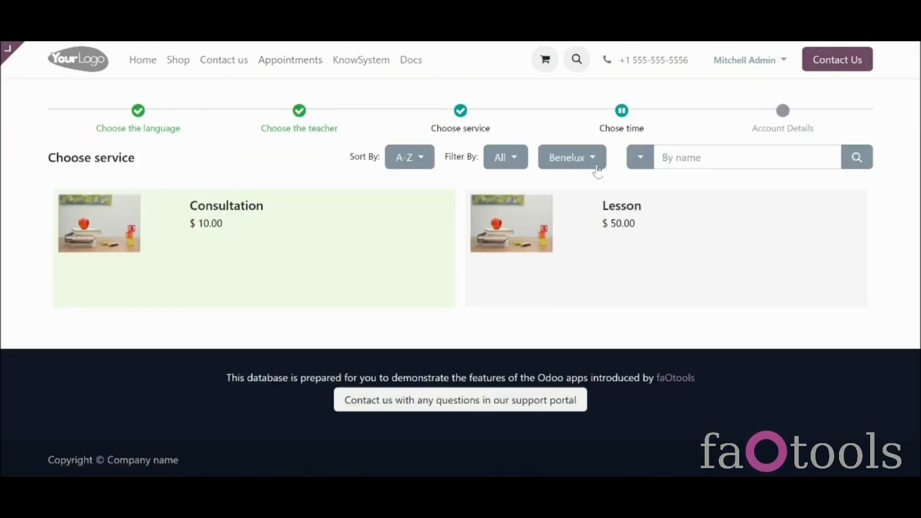
left_click(621, 127)
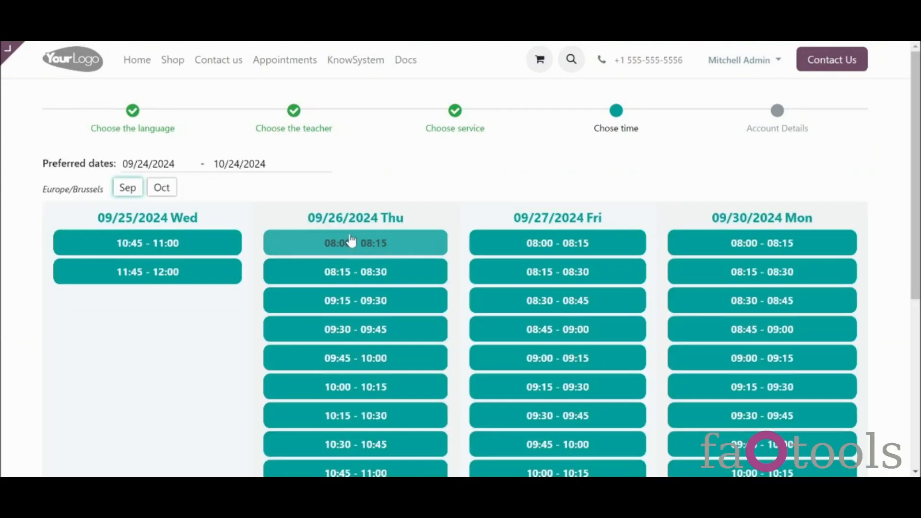
left_click(351, 242)
left_click(308, 360)
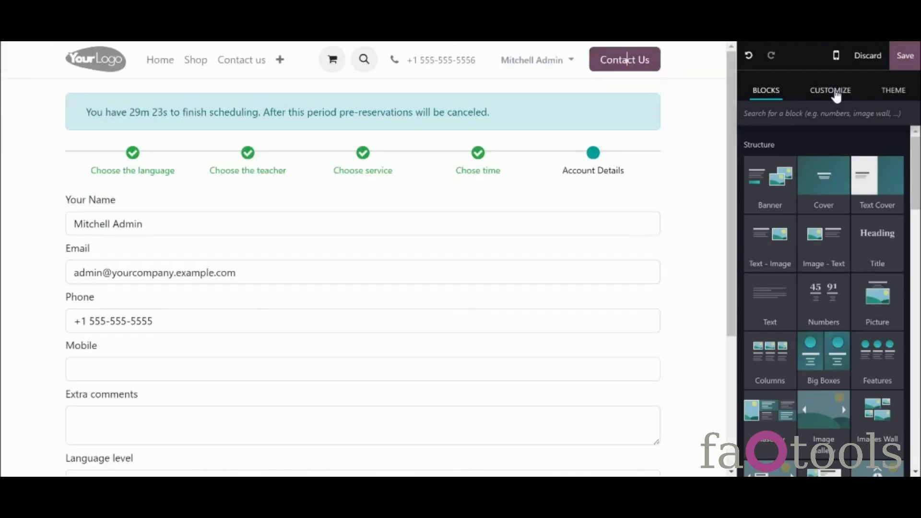
Step: Switch the booking Progress Bar off and back on, then close the 'Content saved' notice
left_click(837, 96)
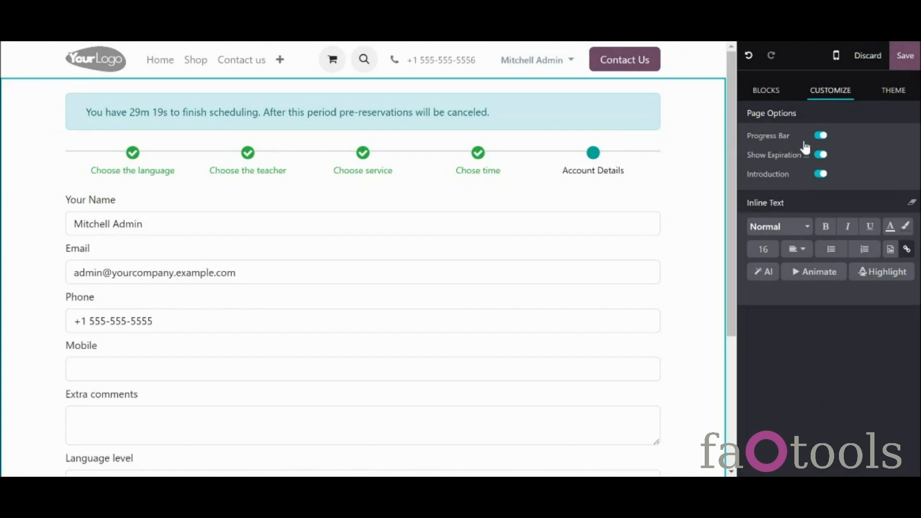
left_click(822, 137)
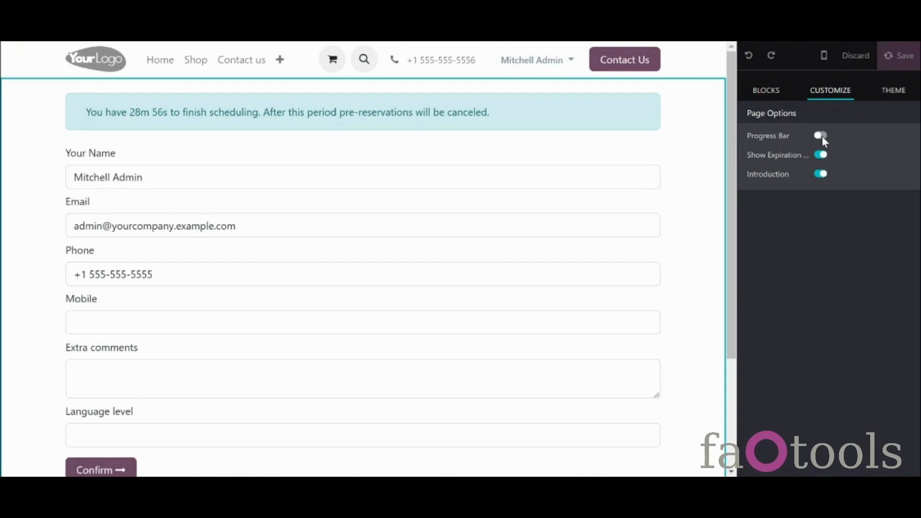
left_click(822, 137)
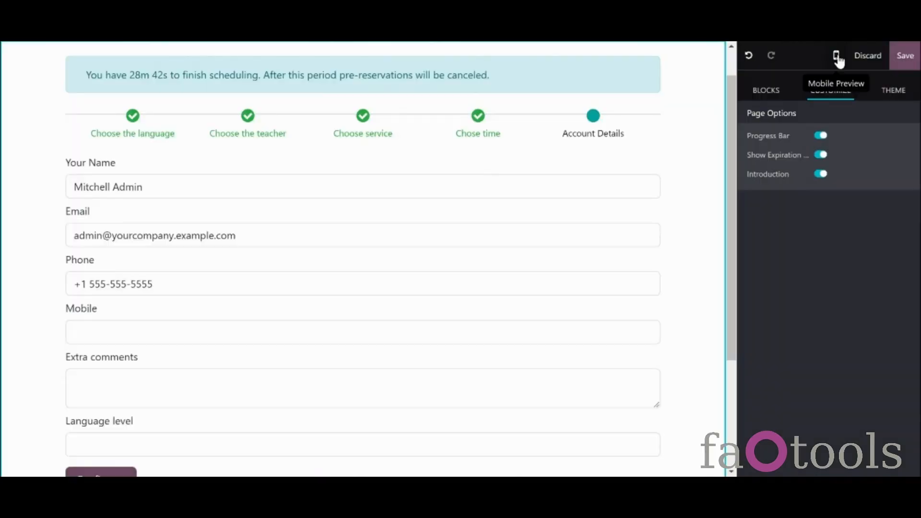
left_click(836, 55)
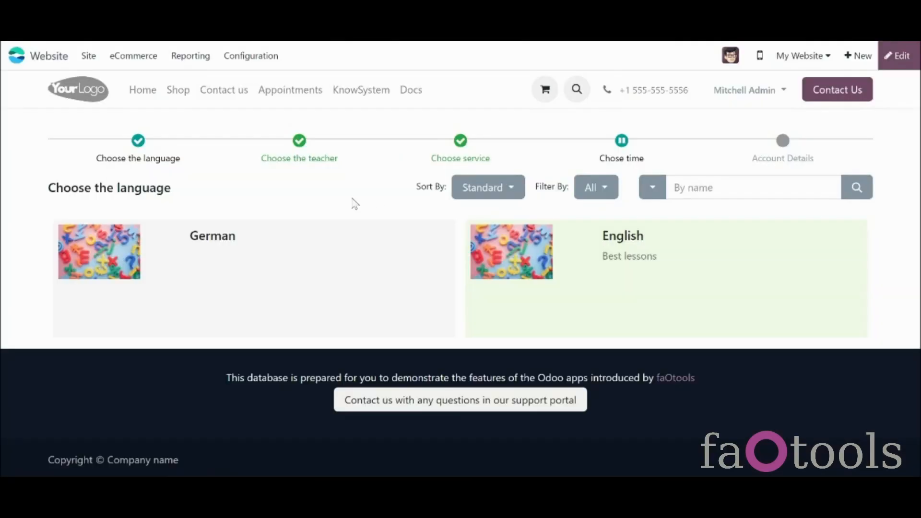
Step: Add a title block above the language list in the editor, then discard the unsaved edits
left_click(159, 157)
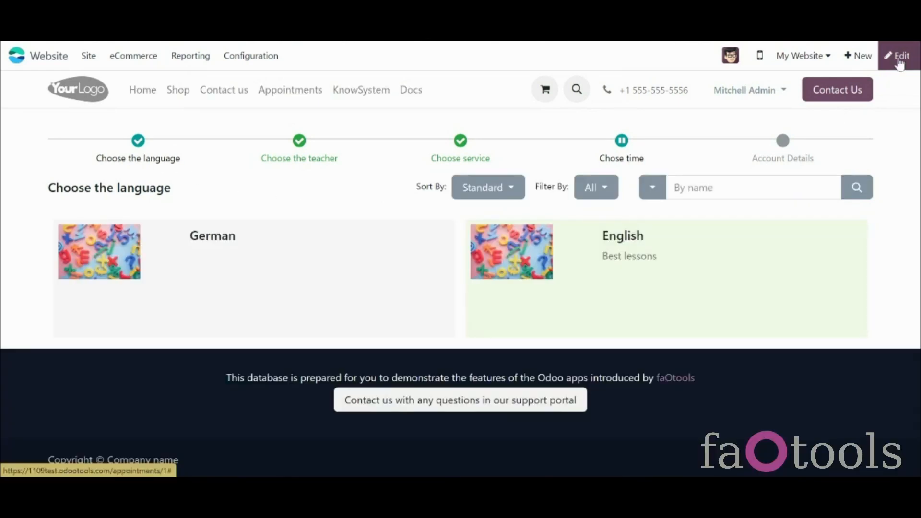
left_click(899, 60)
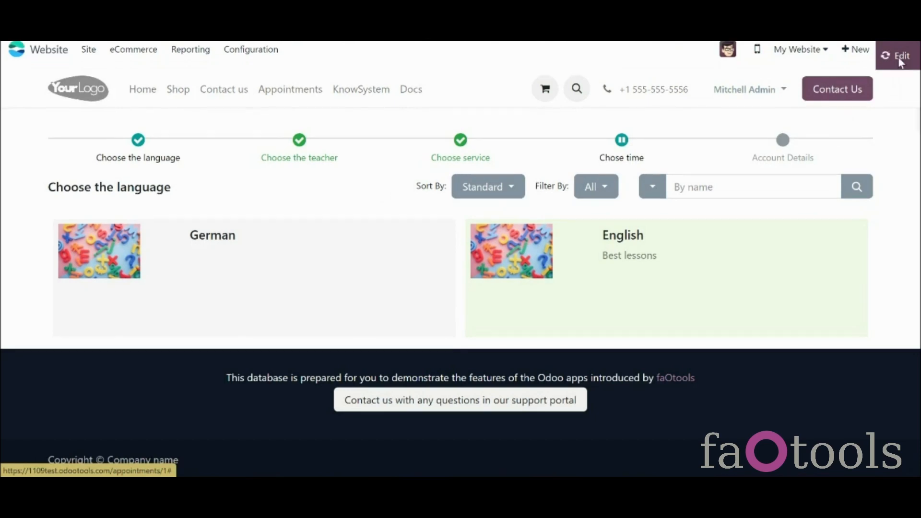
left_click(847, 94)
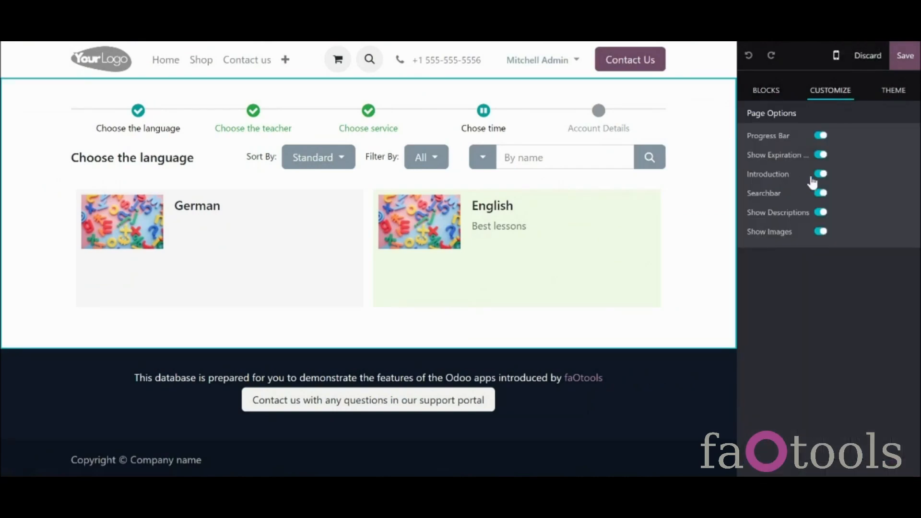
left_click(767, 91)
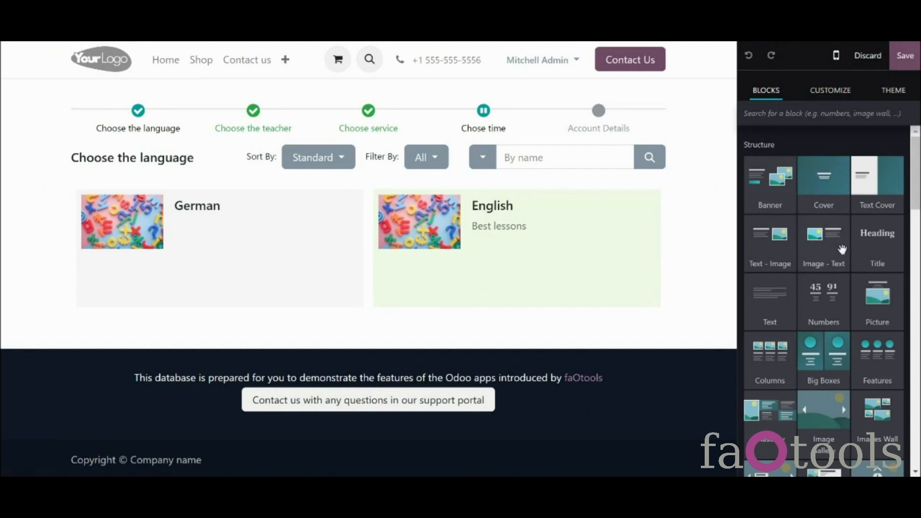
left_click_drag(876, 253, 548, 166)
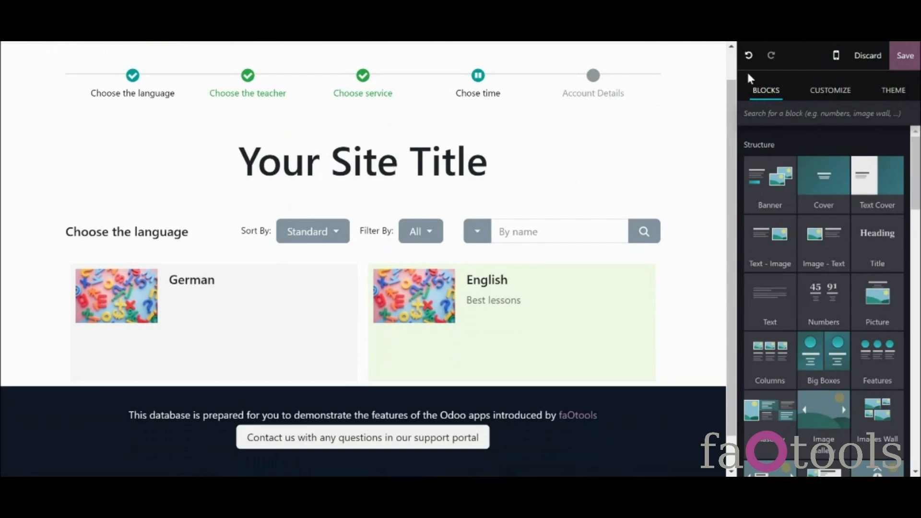
left_click(875, 58)
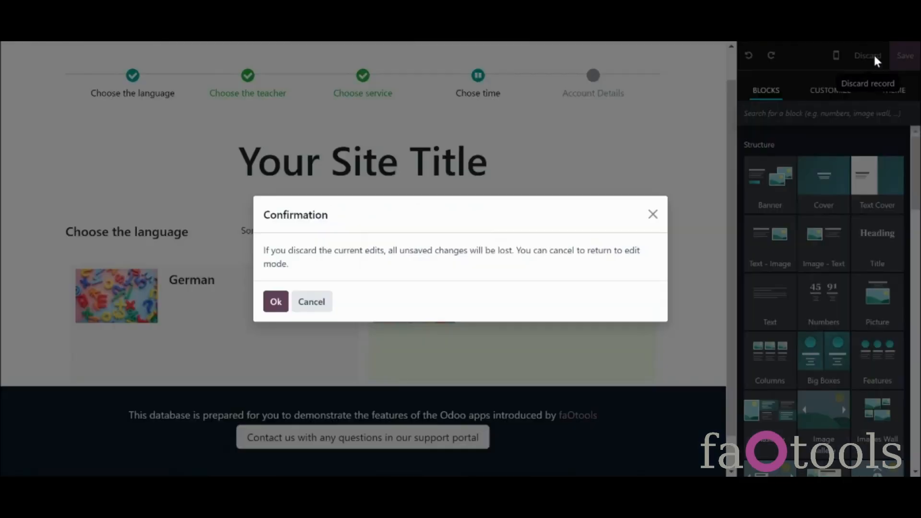
left_click(276, 302)
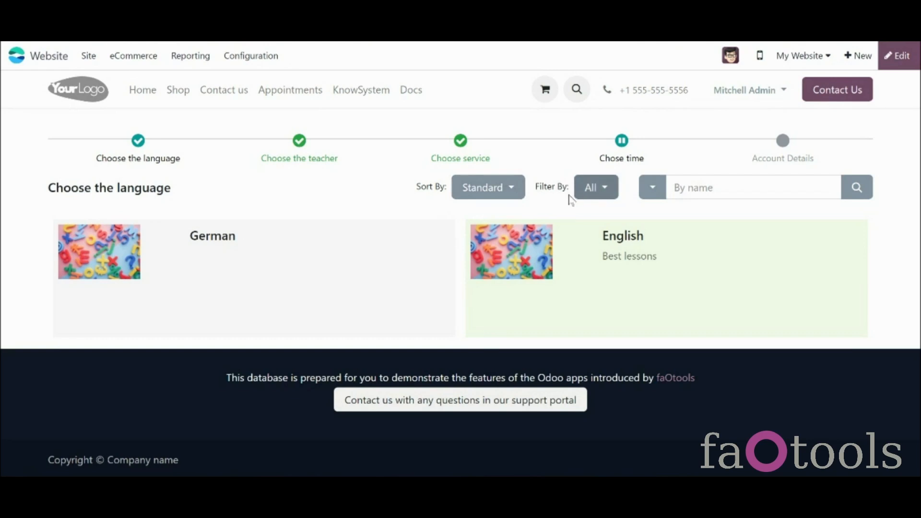
left_click(651, 191)
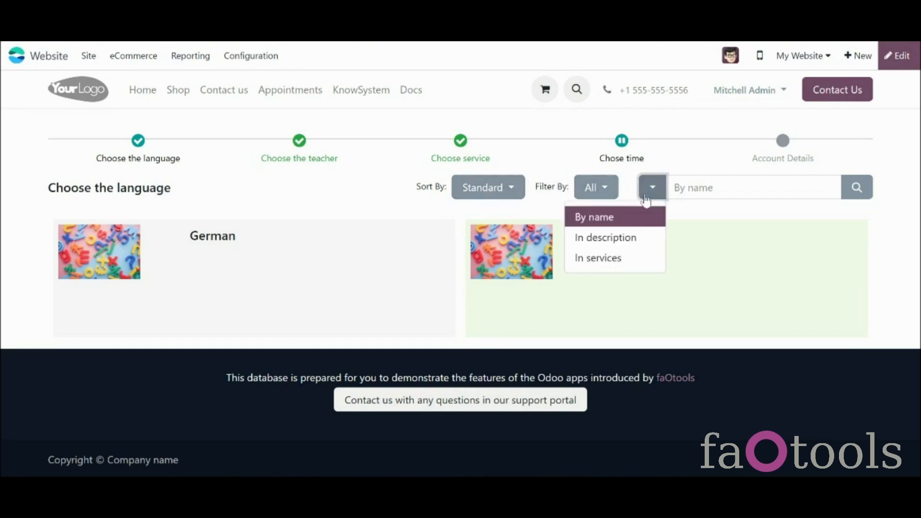
left_click(645, 197)
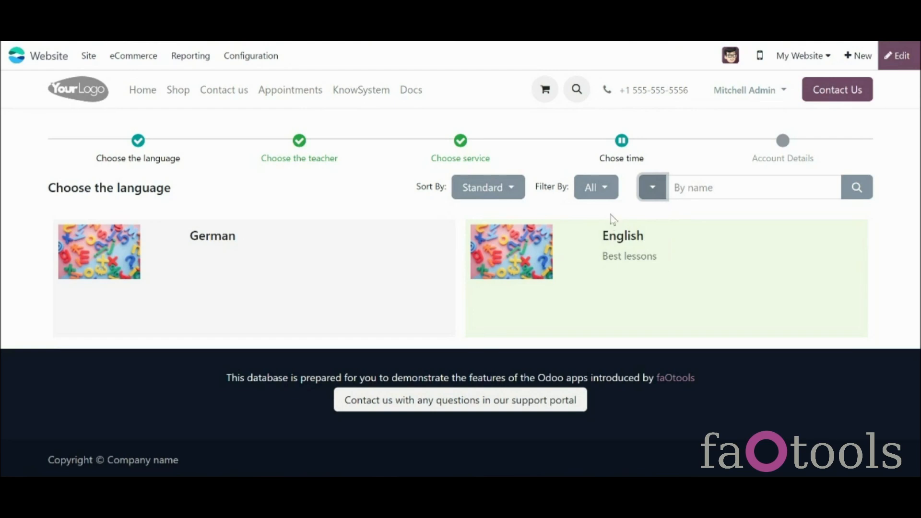
left_click(606, 199)
left_click(605, 200)
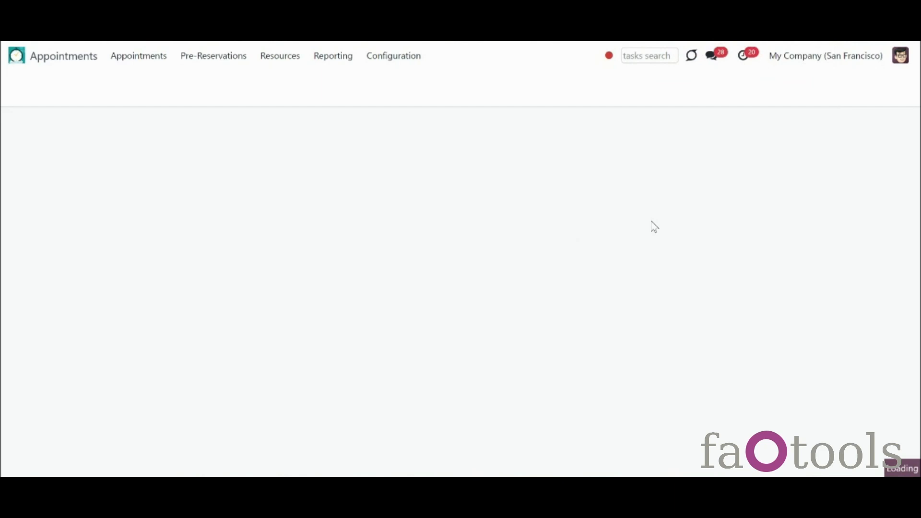
Step: Scroll to Custom Portal Resource Types Filters and add a line, which shows no existing filters
scroll(530, 292, "down", 20)
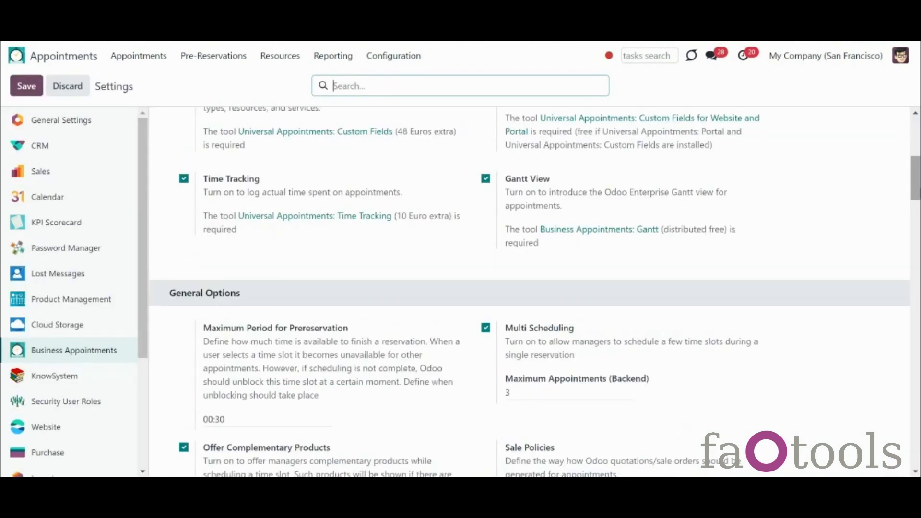
scroll(888, 293, "down", 3)
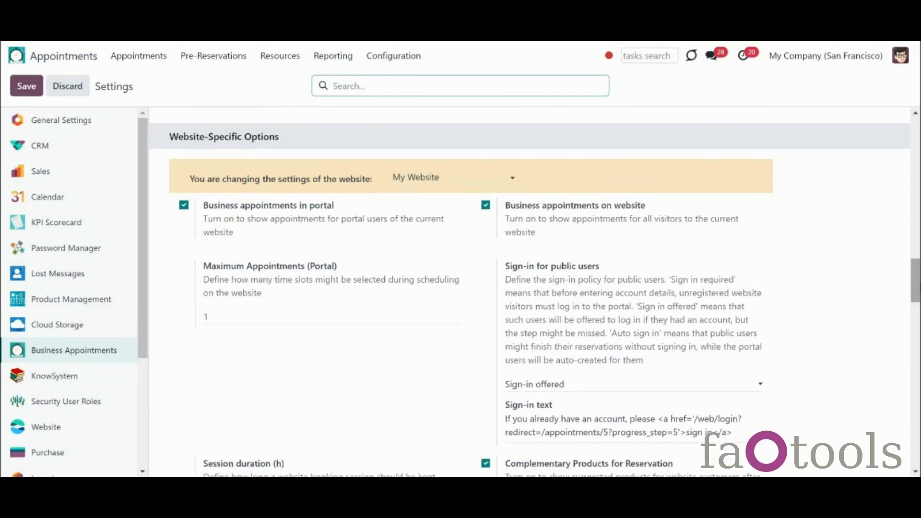
scroll(530, 292, "down", 8)
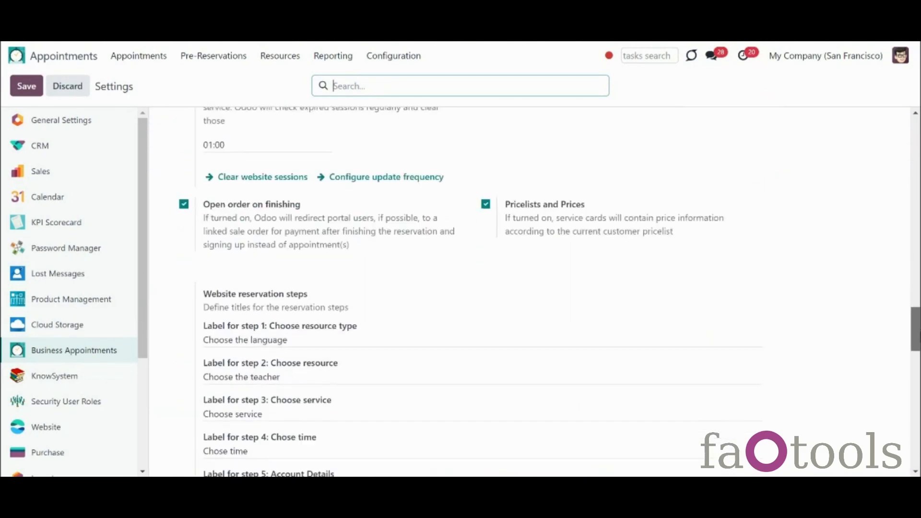
scroll(550, 291, "down", 10)
scroll(430, 335, "down", 2)
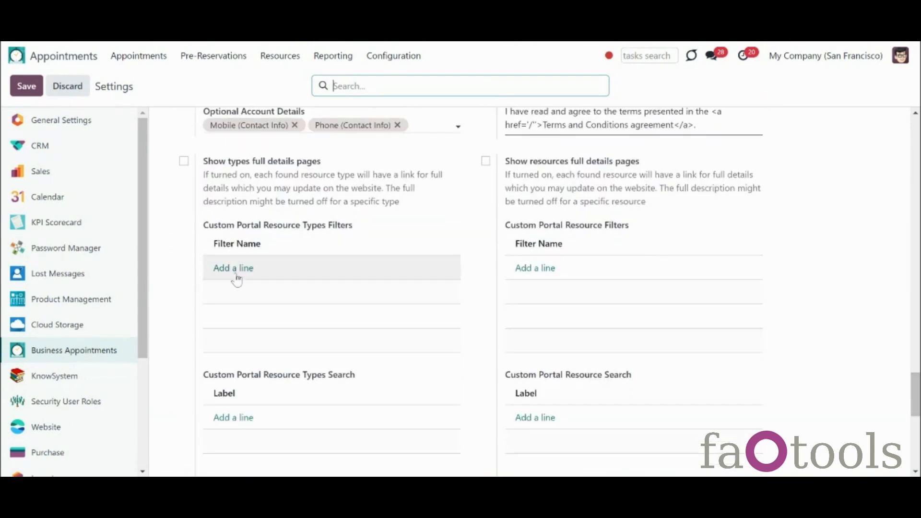
left_click(234, 272)
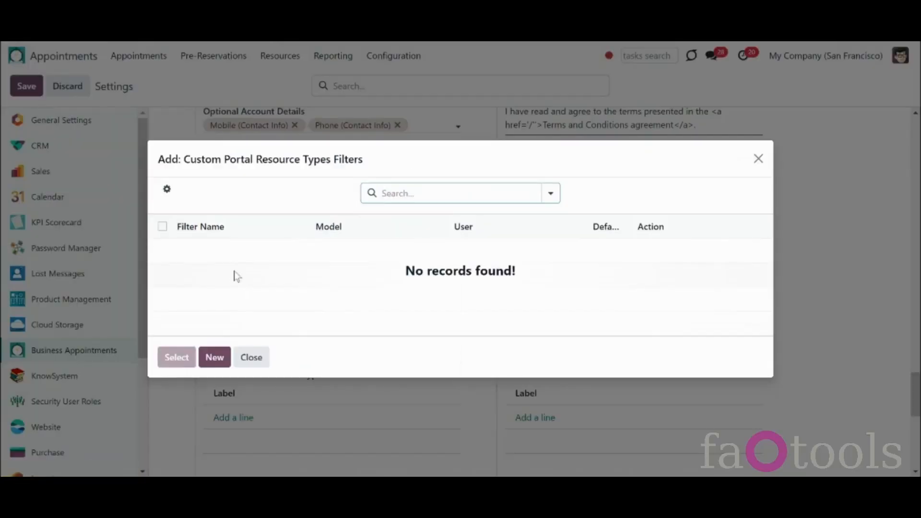
Step: Create a new filter named 'Best' with a domain rule on the Description field
left_click(216, 356)
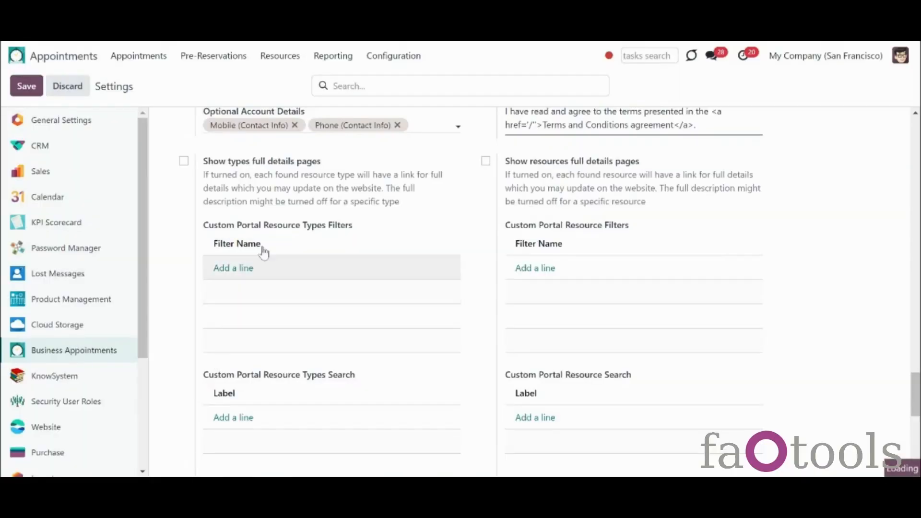
type("Best")
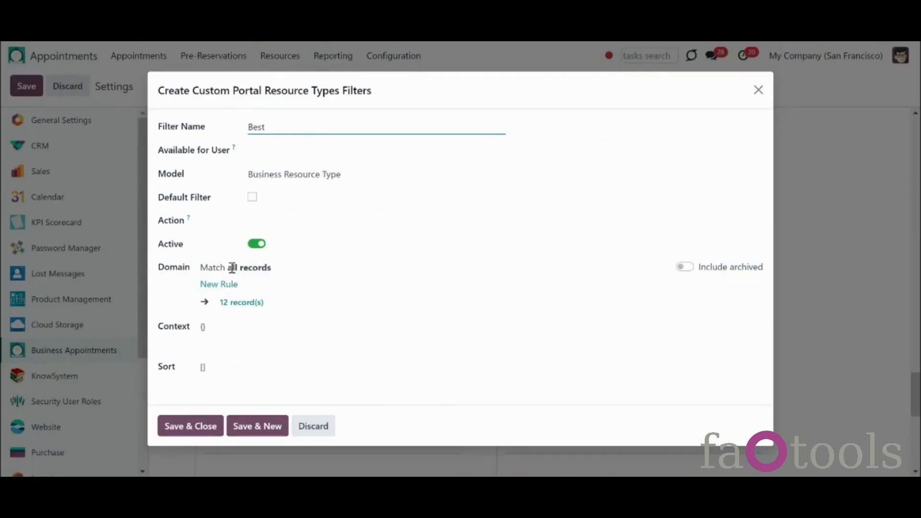
left_click(226, 287)
left_click(227, 286)
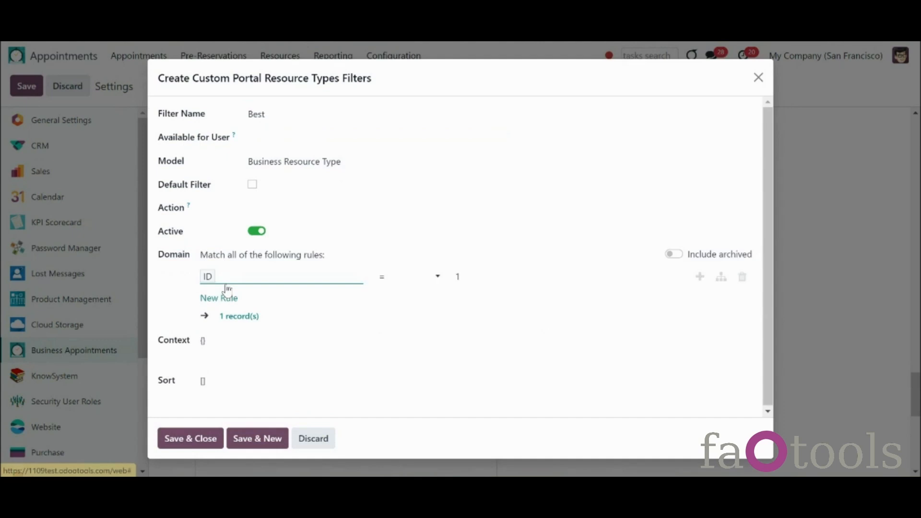
left_click(242, 283)
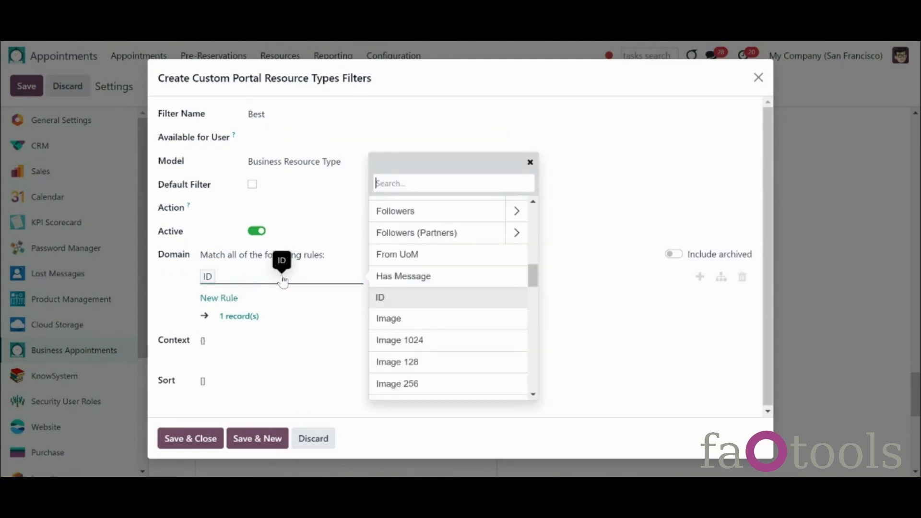
type("des")
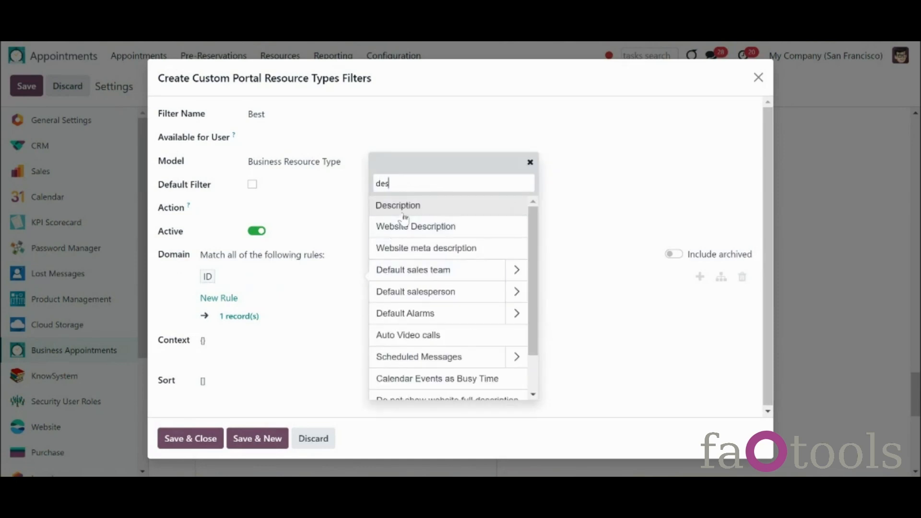
left_click(405, 216)
Step: Make the rule 'contains best', then save and close the Best filter
left_click(426, 279)
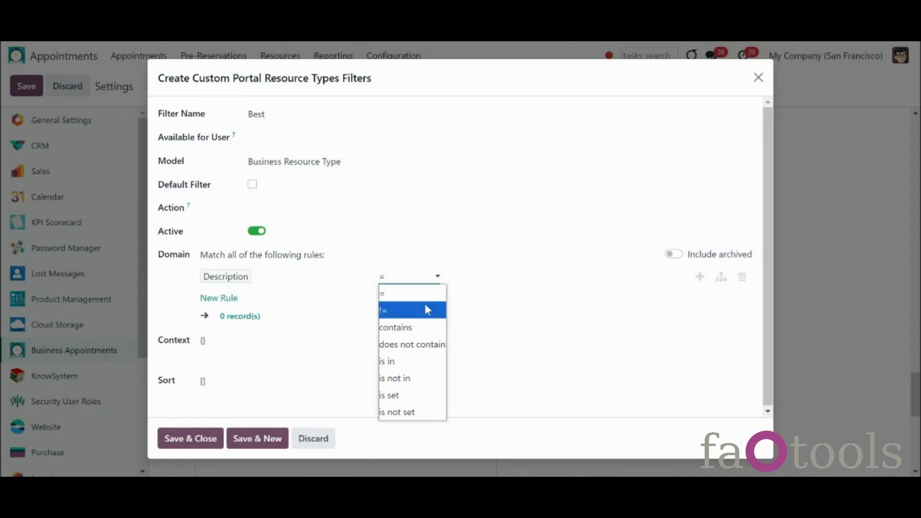
left_click(429, 327)
left_click(477, 277)
type("best")
left_click(483, 322)
left_click(231, 384)
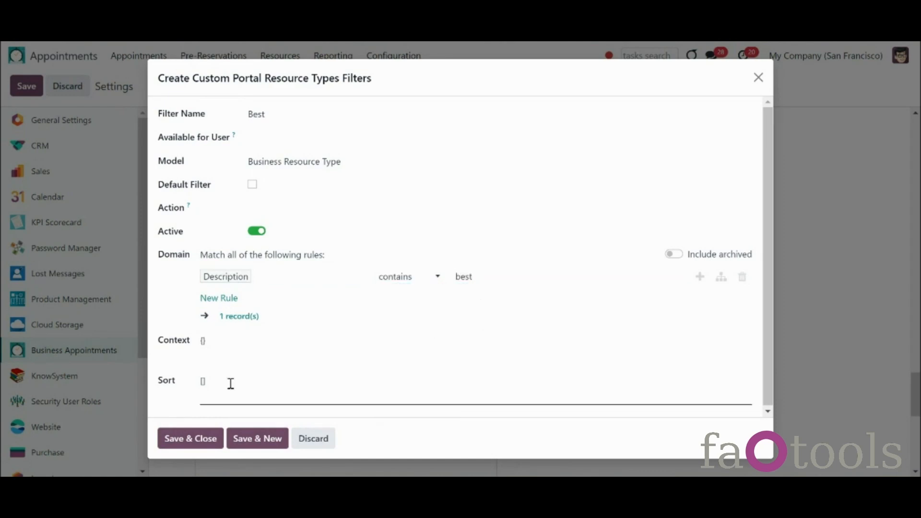
left_click(202, 442)
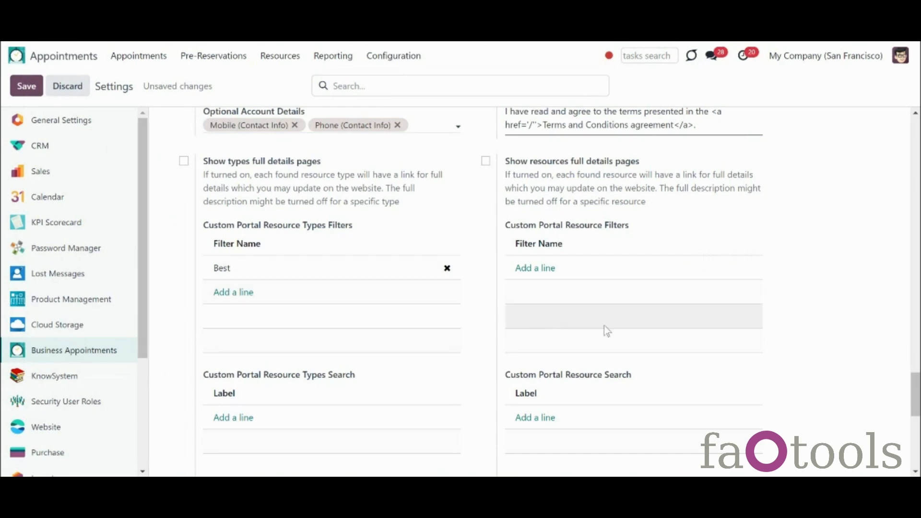
Step: Add Website Description (Business Resource Type) under Custom Portal Resource Types Search
left_click_drag(917, 383, 917, 394)
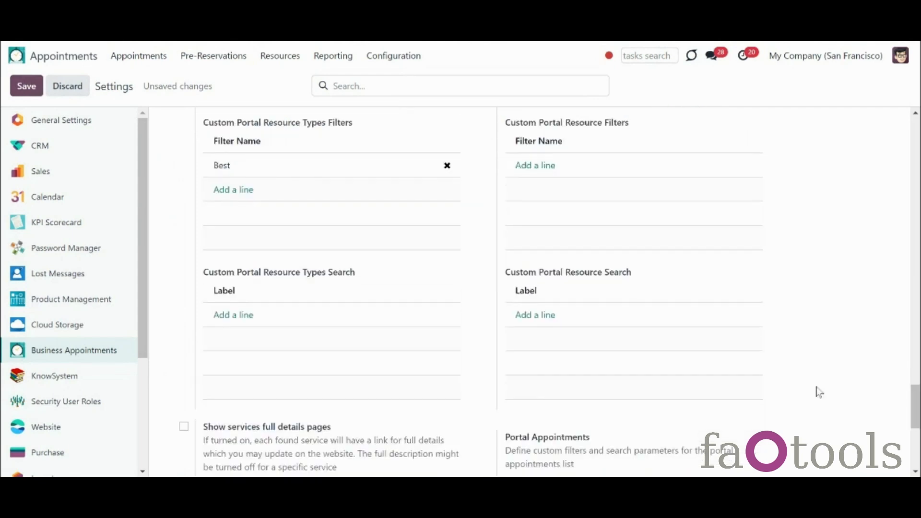
left_click(240, 317)
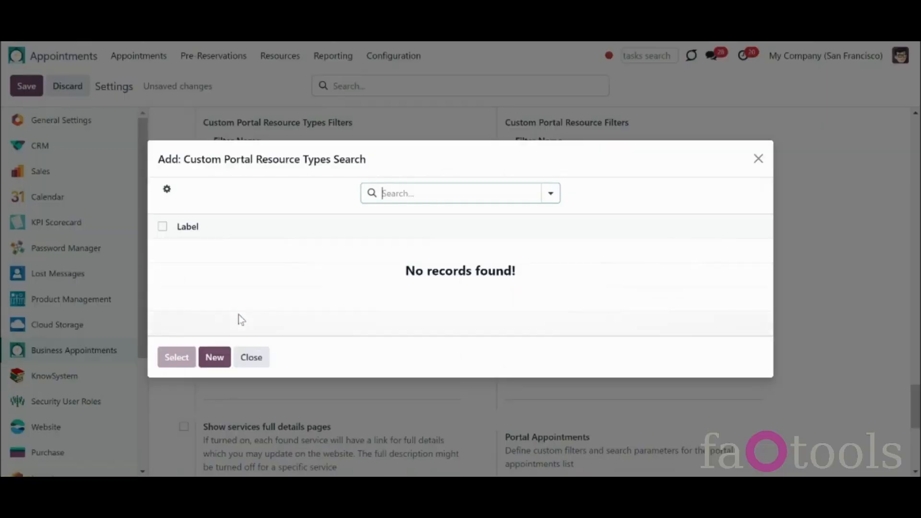
left_click(213, 360)
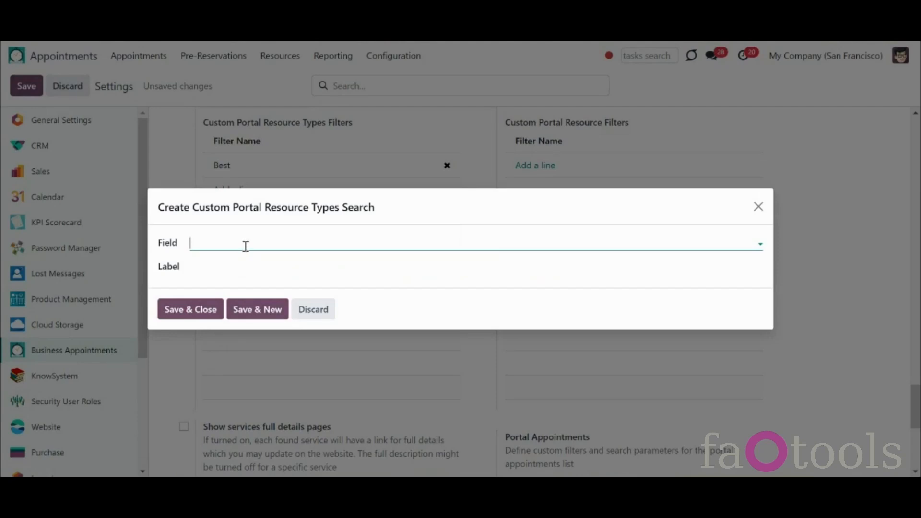
type("web")
left_click(249, 265)
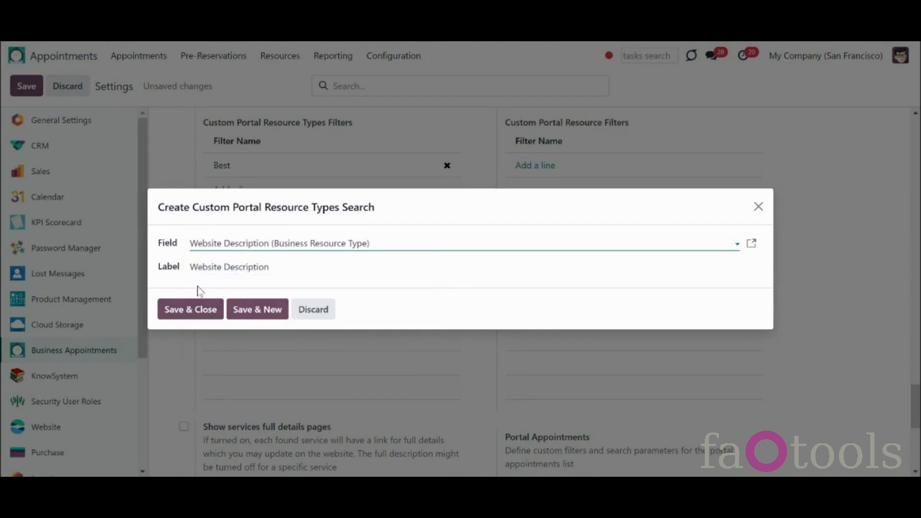
left_click(202, 311)
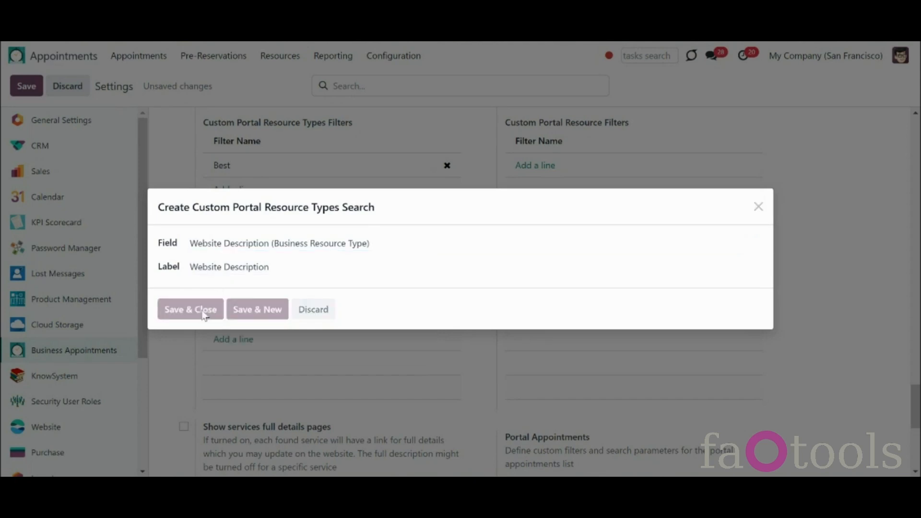
Step: Save the settings, filter the booking page languages by Best, then switch back to All
left_click(27, 87)
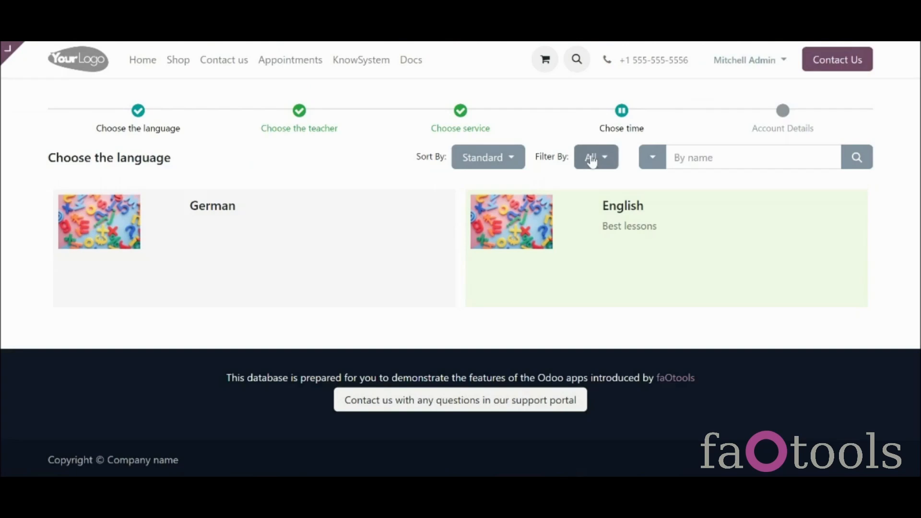
left_click(591, 159)
left_click(587, 186)
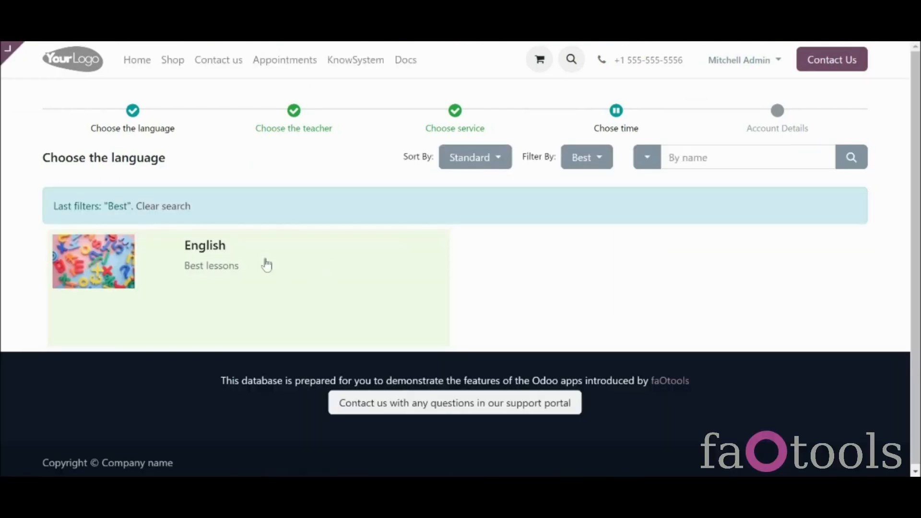
left_click(606, 162)
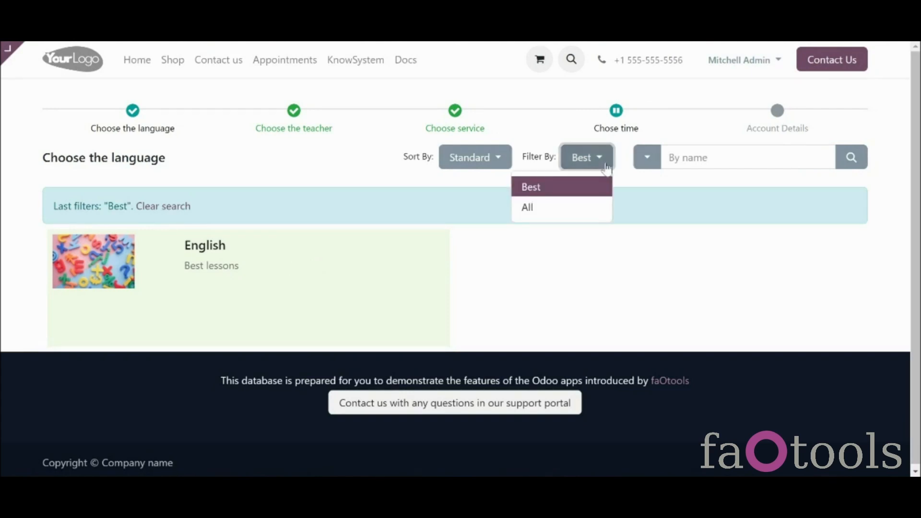
left_click(591, 206)
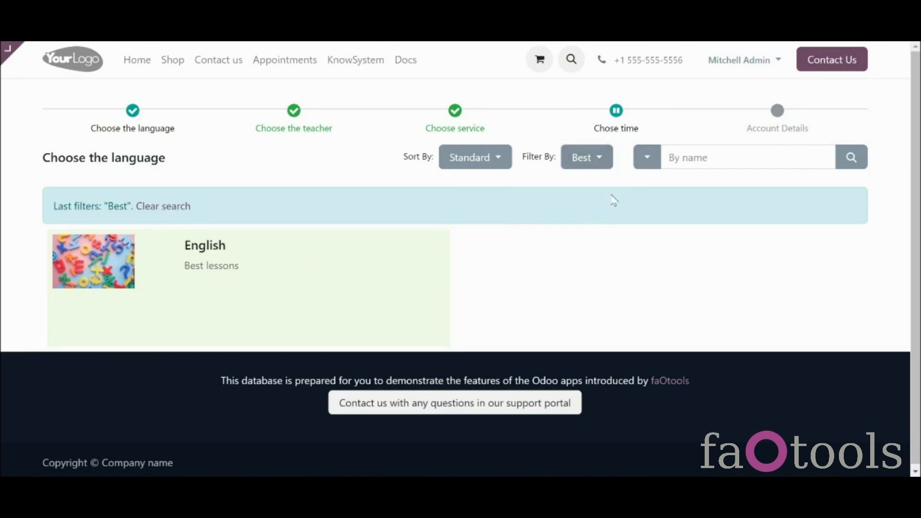
Step: Search languages for 'dfgd', then clear the search to show all languages
left_click(691, 163)
type("dfgd")
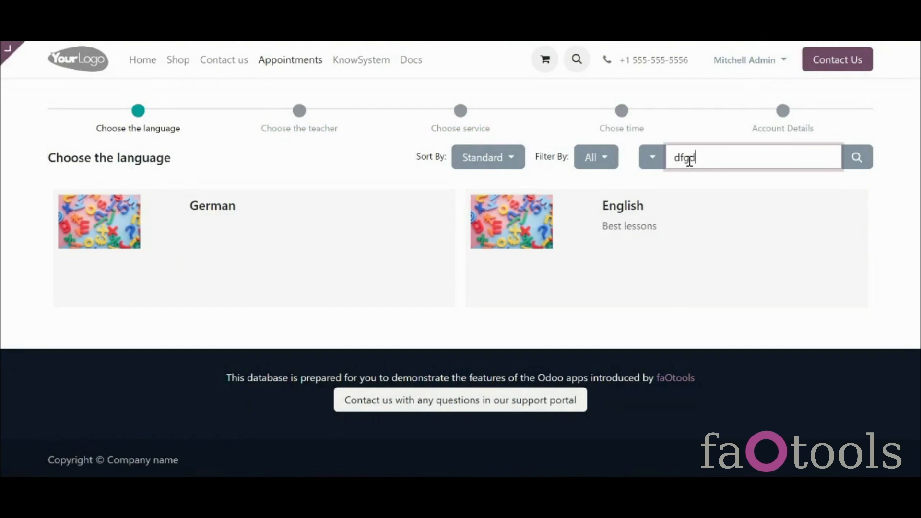
left_click(857, 158)
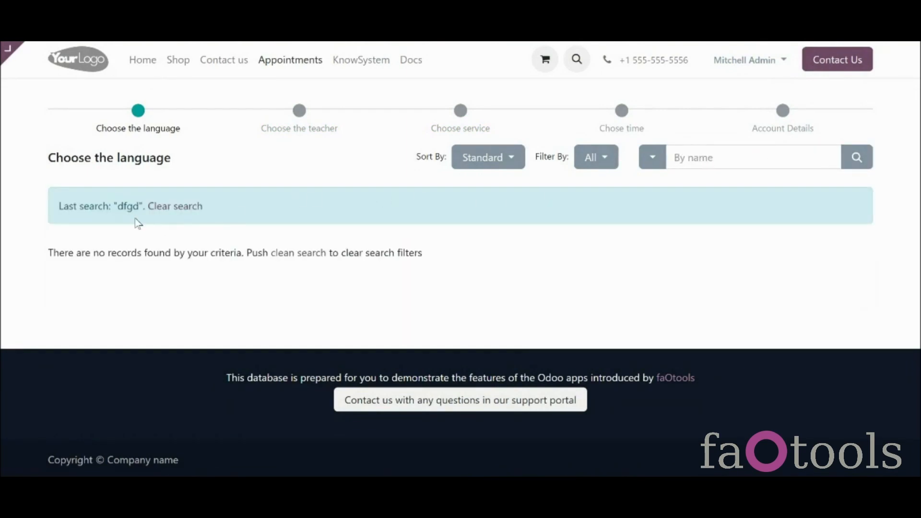
left_click(180, 207)
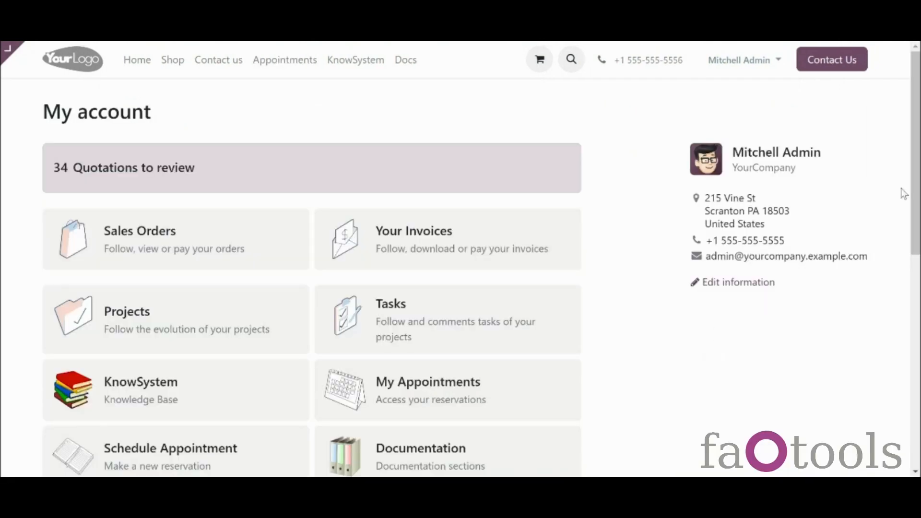
Step: Open My Appointments and review its Sort By, All/Planned filter and search-field options
scroll(507, 320, "down", 2)
left_click(507, 319)
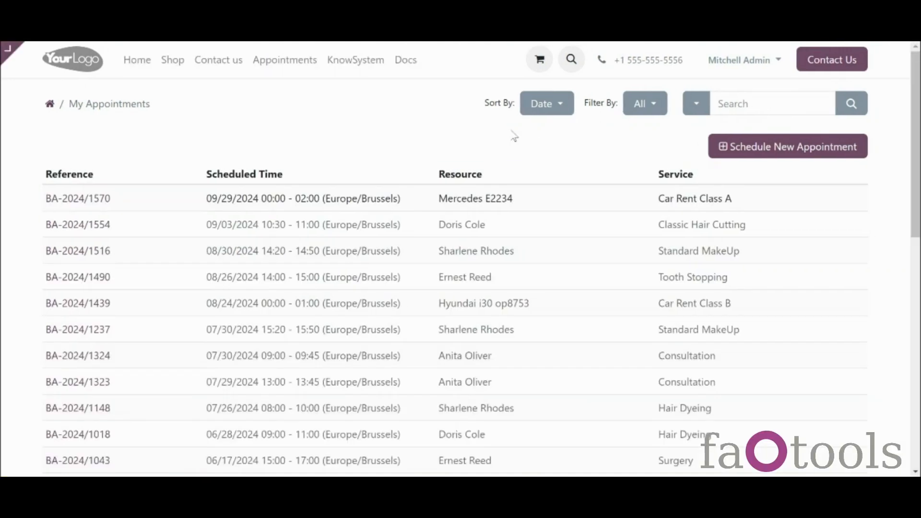
left_click(550, 105)
left_click(660, 108)
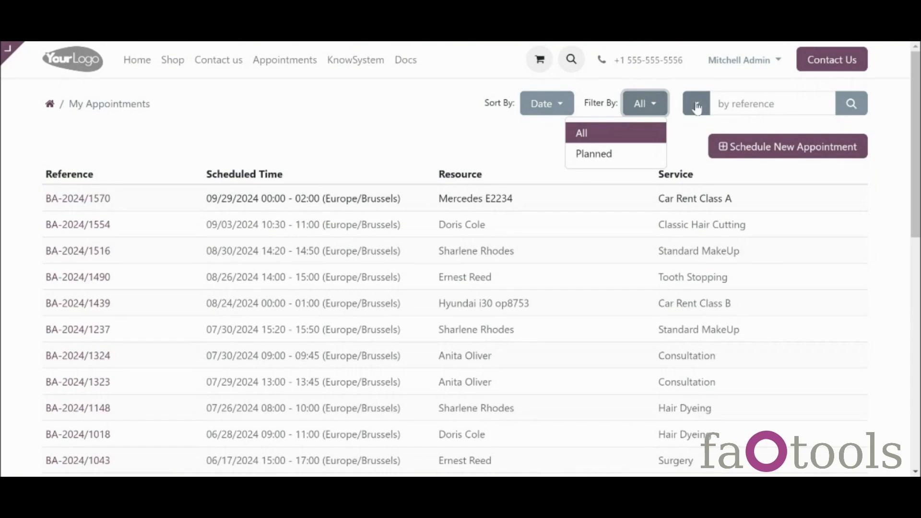
left_click(696, 104)
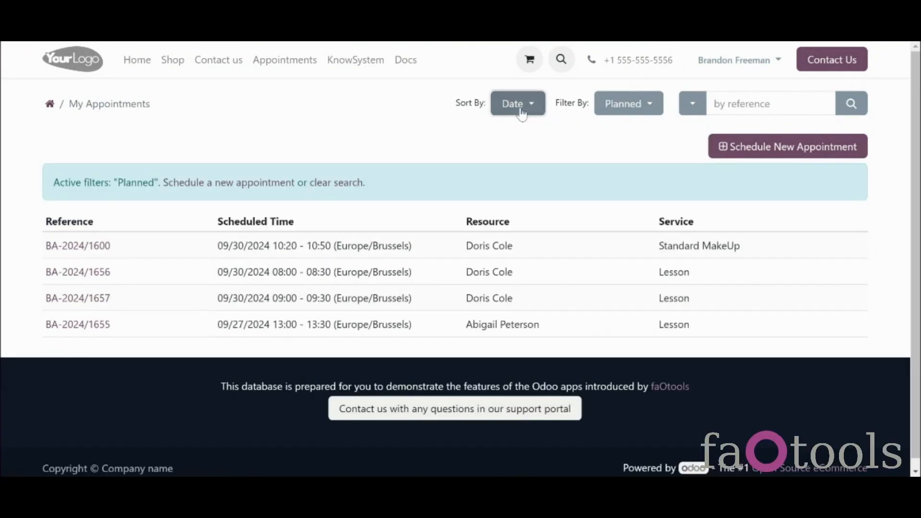
left_click(520, 103)
left_click(520, 104)
left_click(619, 106)
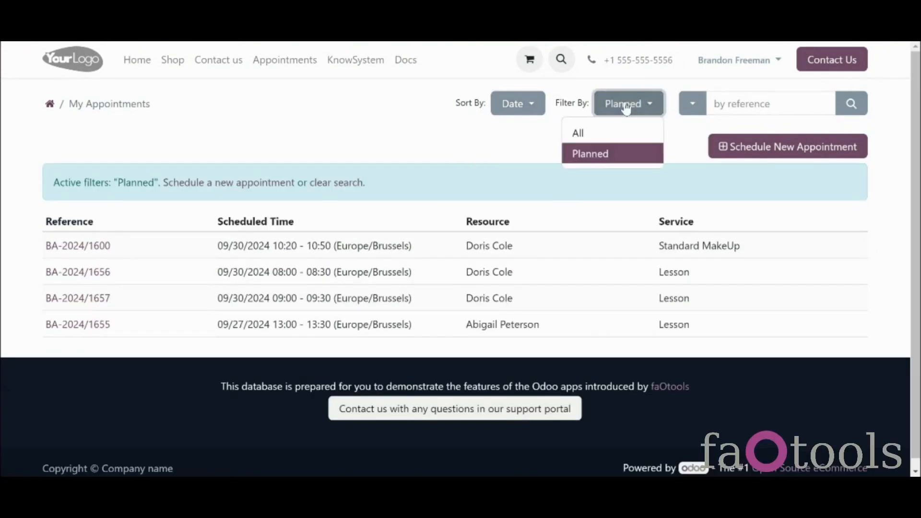
left_click(688, 111)
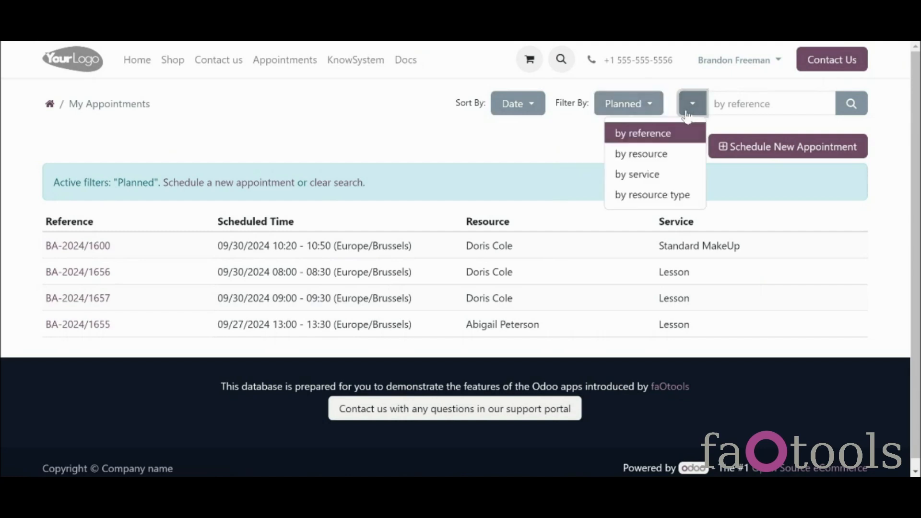
left_click(640, 110)
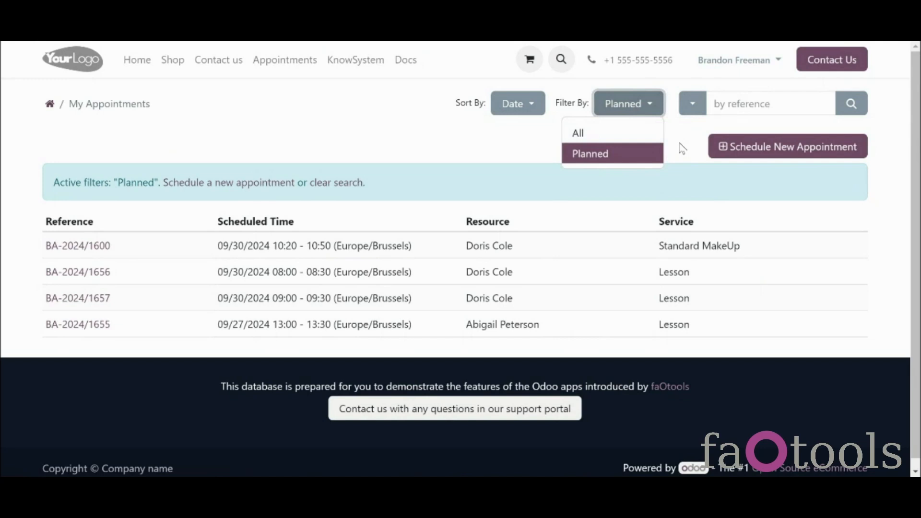
left_click(763, 105)
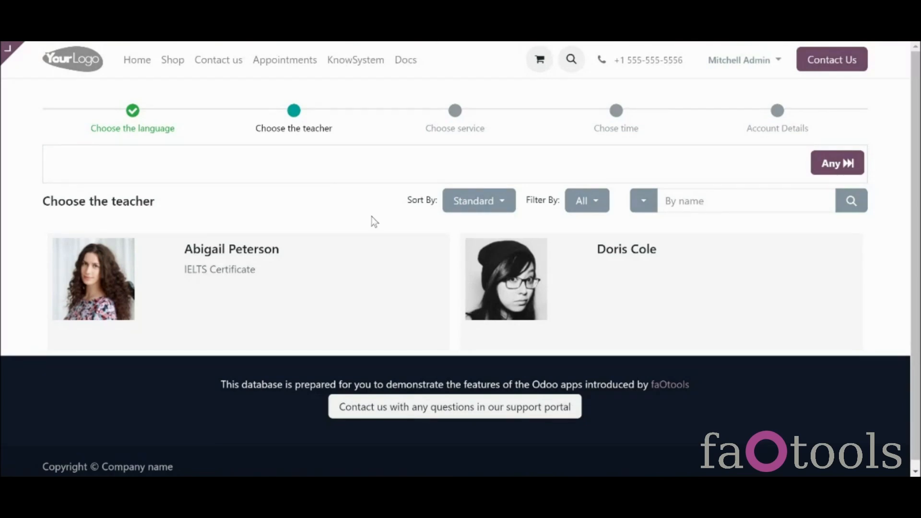
Step: Select both teachers on the teacher step, starting with the IELTS-certified one
left_click(366, 265)
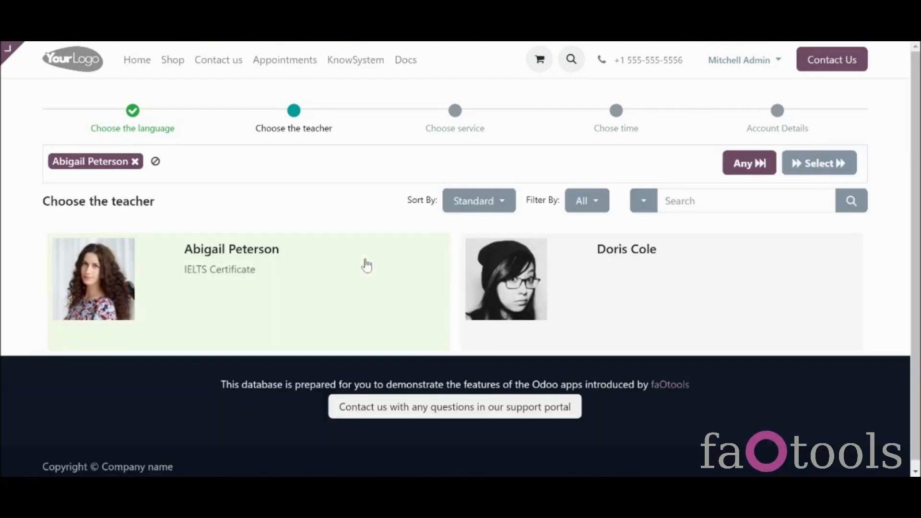
left_click(622, 297)
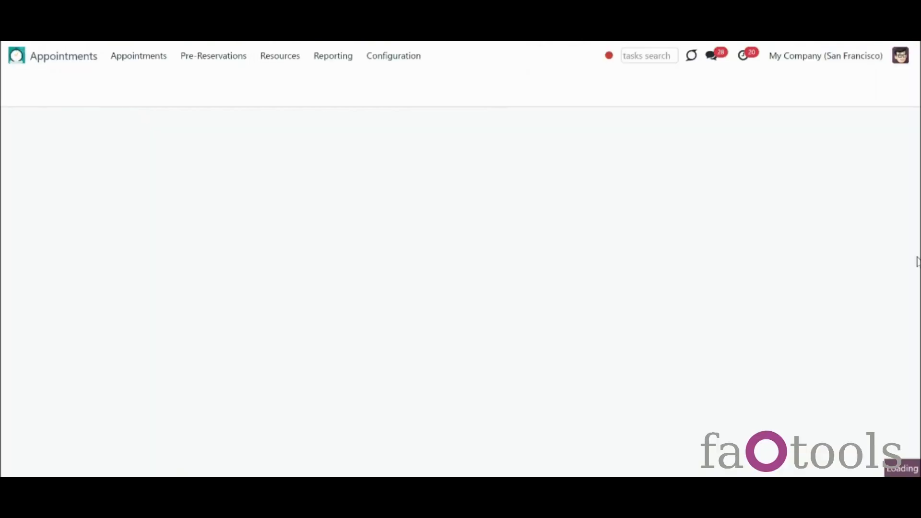
Step: Tick 'Show resources full details pages' under Website-Specific Options and save
scroll(917, 266, "down", 20)
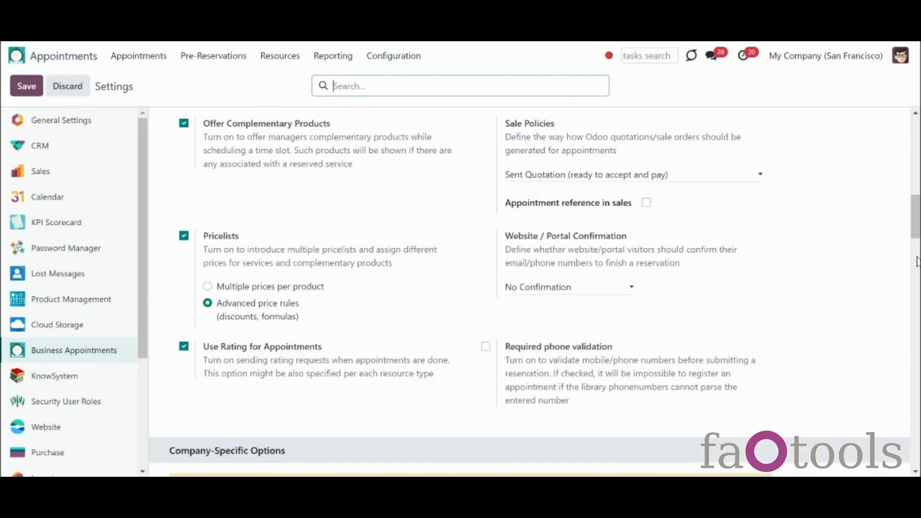
scroll(919, 272, "down", 10)
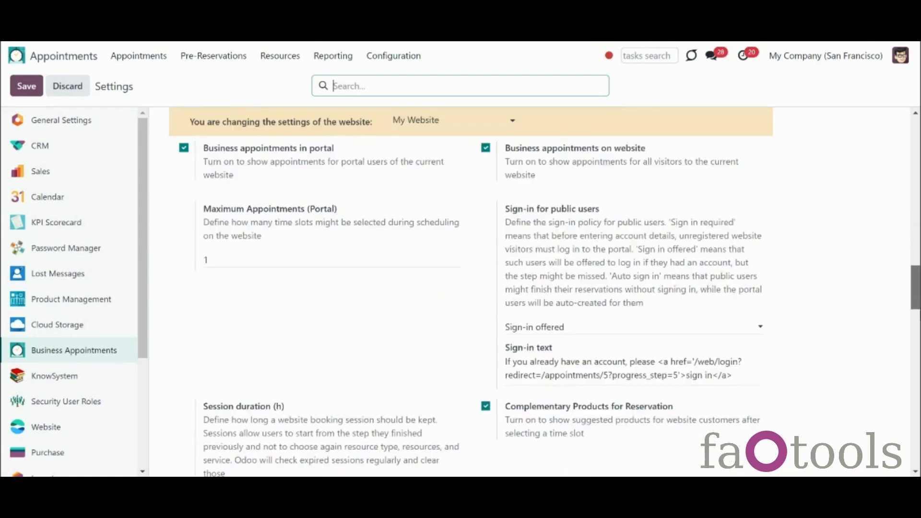
scroll(550, 292, "down", 10)
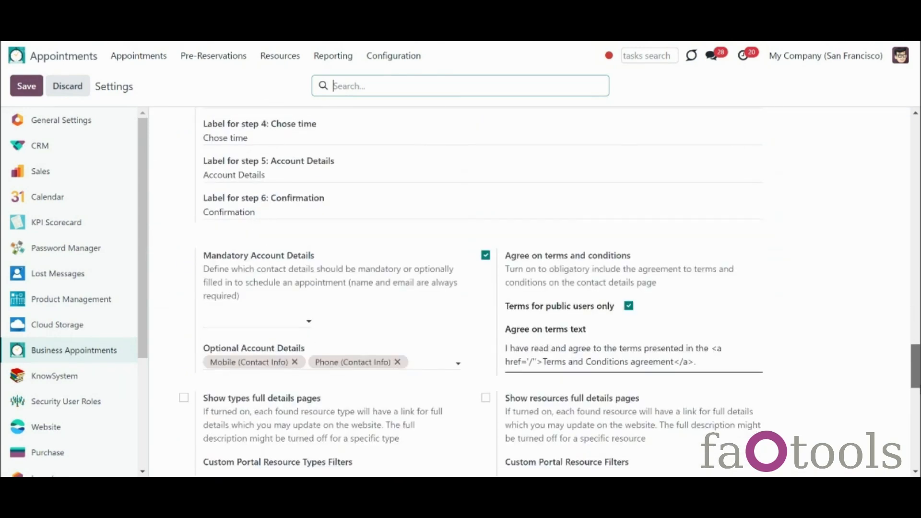
scroll(543, 312, "down", 2)
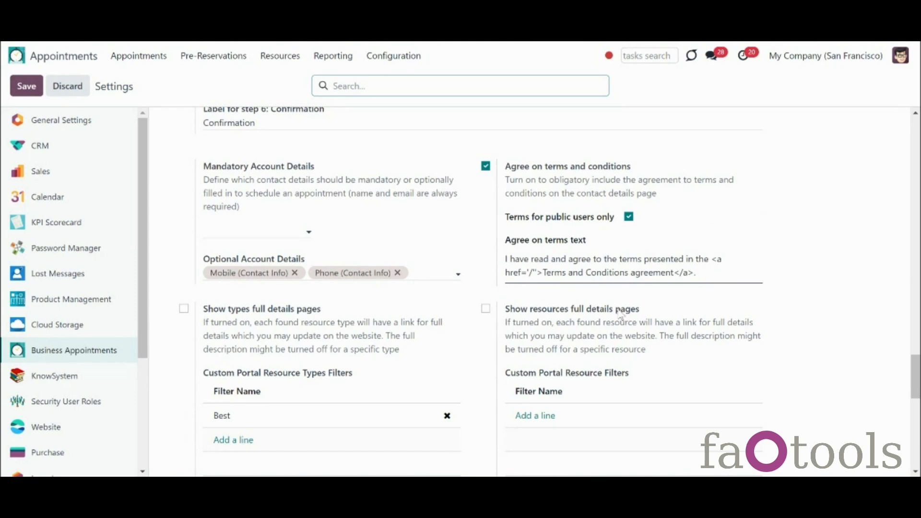
left_click(486, 309)
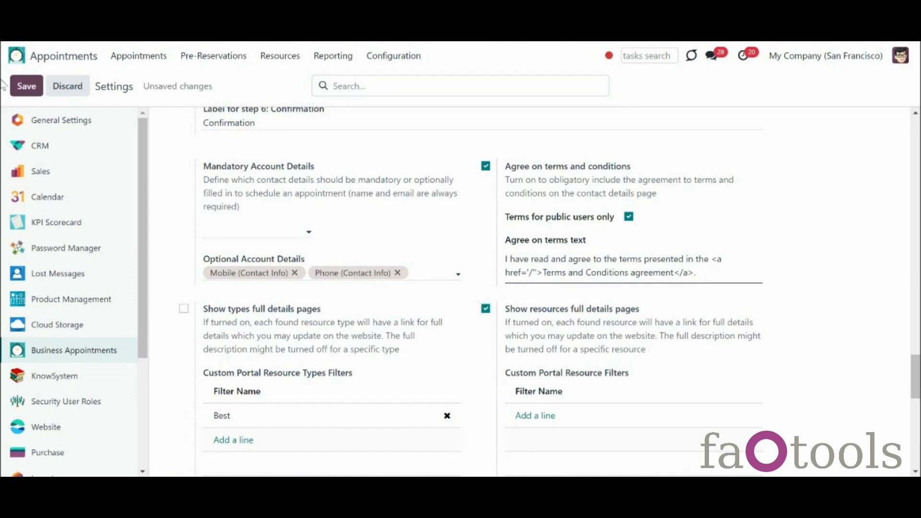
left_click(24, 84)
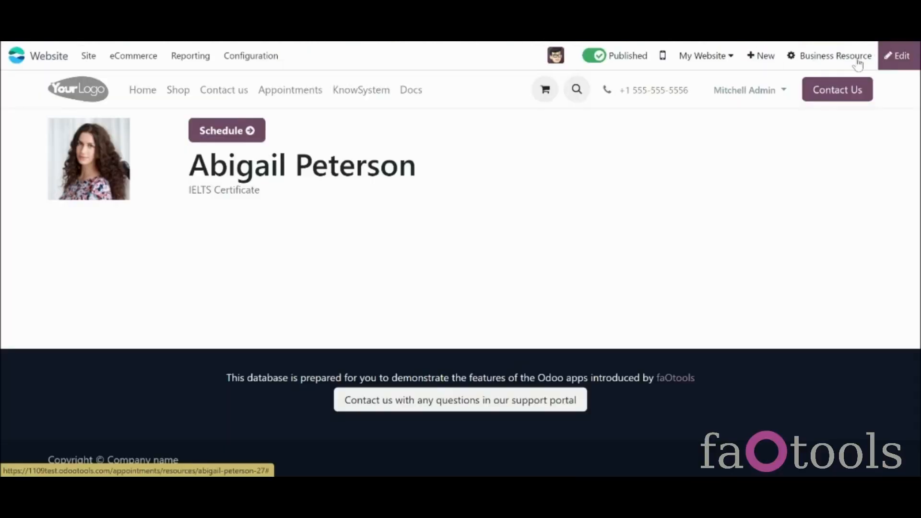
Step: Drop a Text - Image block on the teacher's page, then tick 'Do not show website full description' and save
left_click(900, 56)
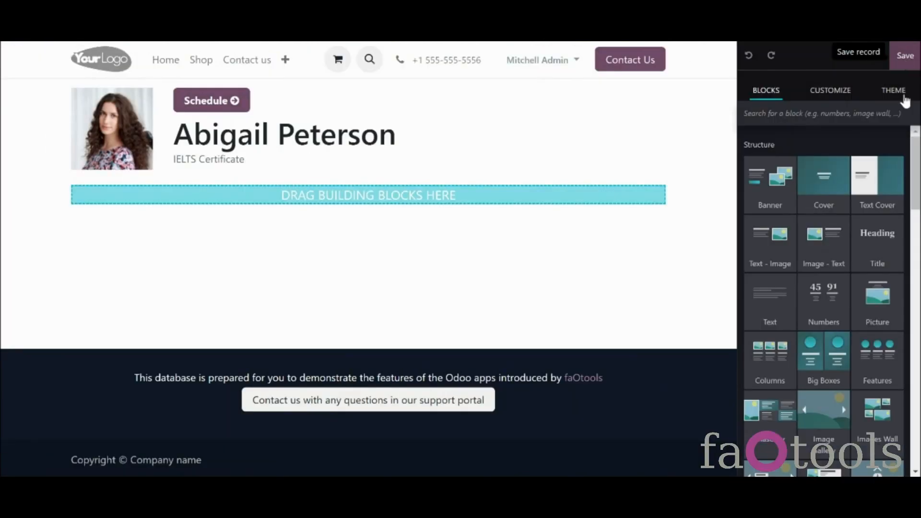
left_click_drag(784, 237, 514, 235)
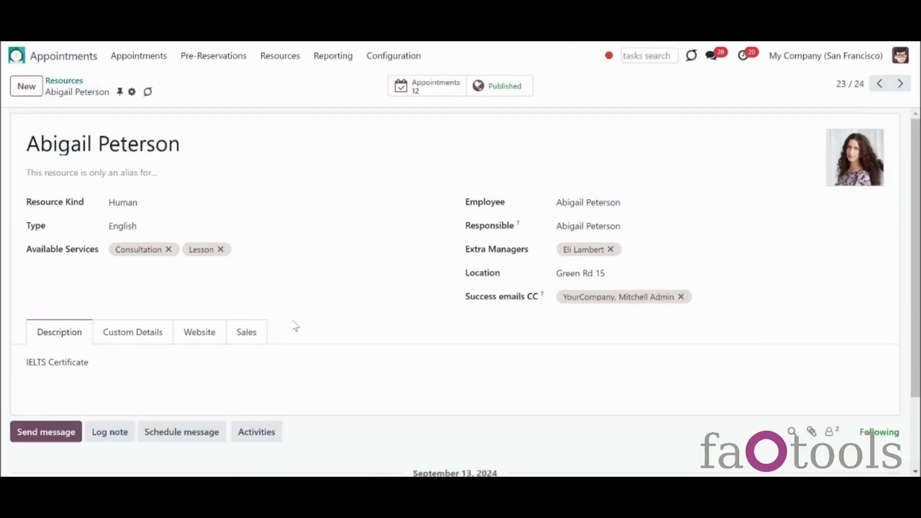
left_click(201, 332)
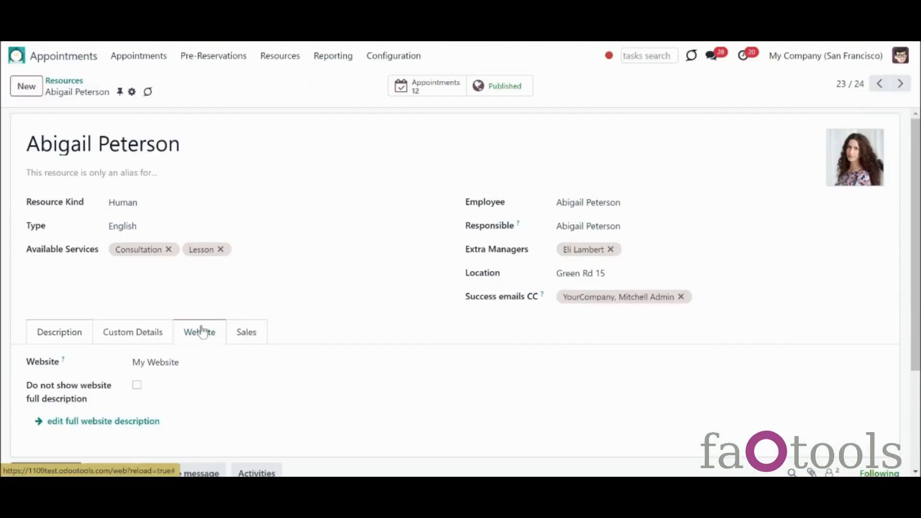
left_click(137, 386)
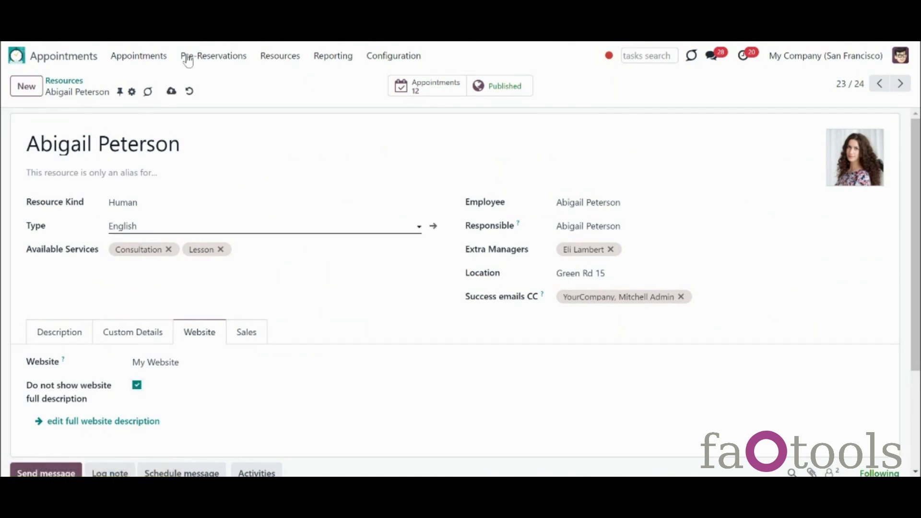
left_click(172, 91)
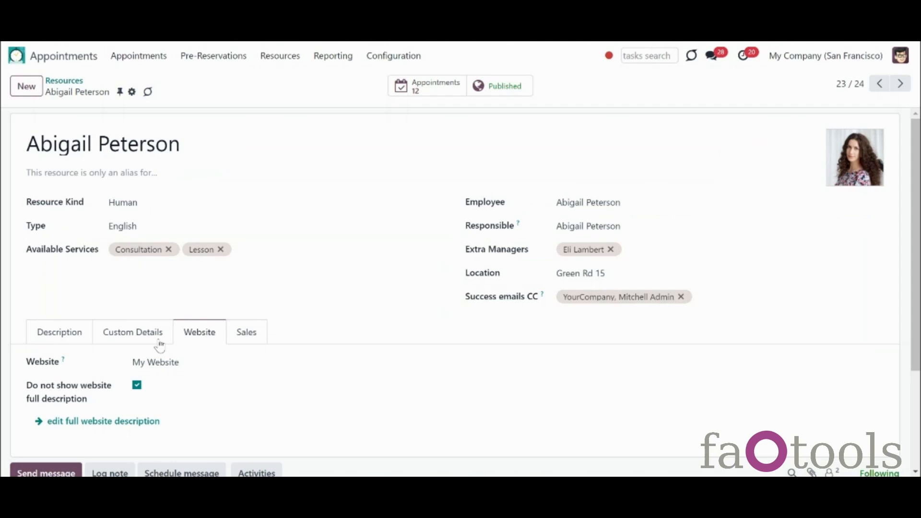
left_click(128, 421)
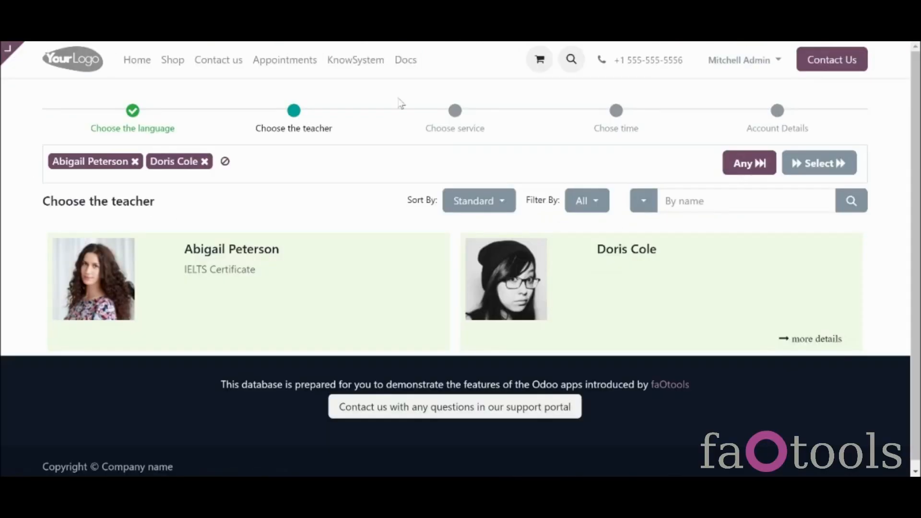
Step: Continue with the selected teachers to the Choose service step
left_click(789, 172)
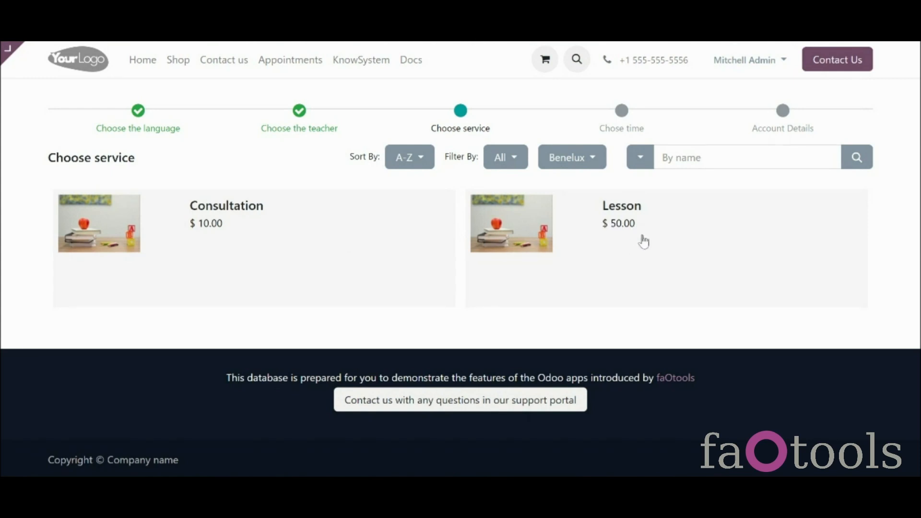
Step: Switch the service pricelist from Benelux to EUR
left_click(583, 156)
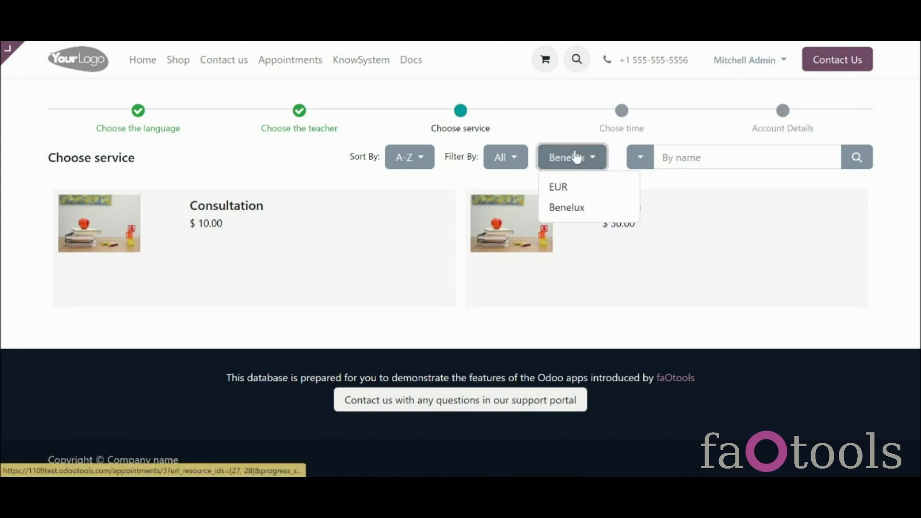
left_click(596, 189)
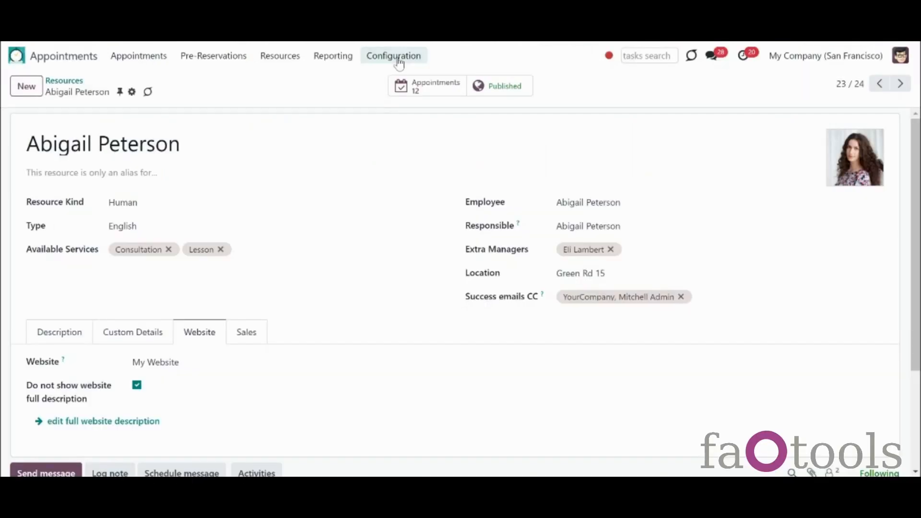
Step: Change Session duration (h) in Appointments settings from 01:00 to 100:00 and save
left_click(394, 57)
left_click(402, 326)
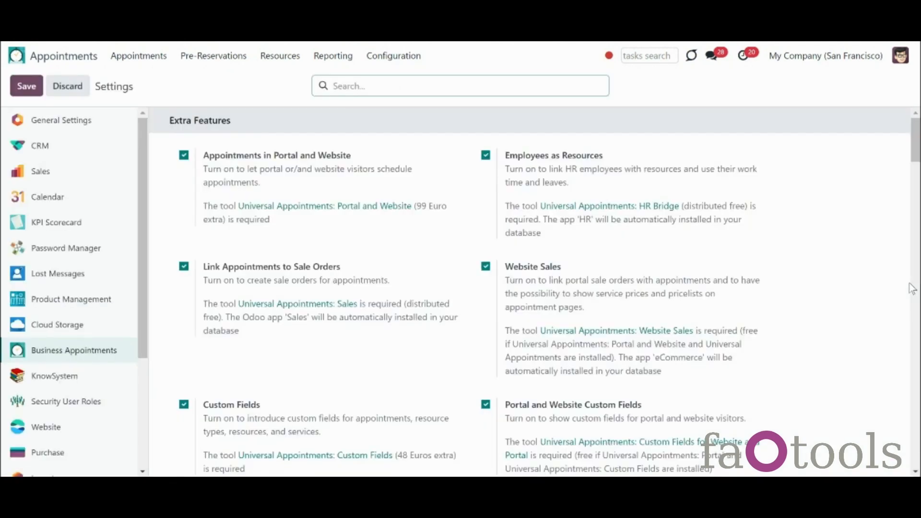
scroll(912, 288, "down", 10)
scroll(911, 288, "down", 8)
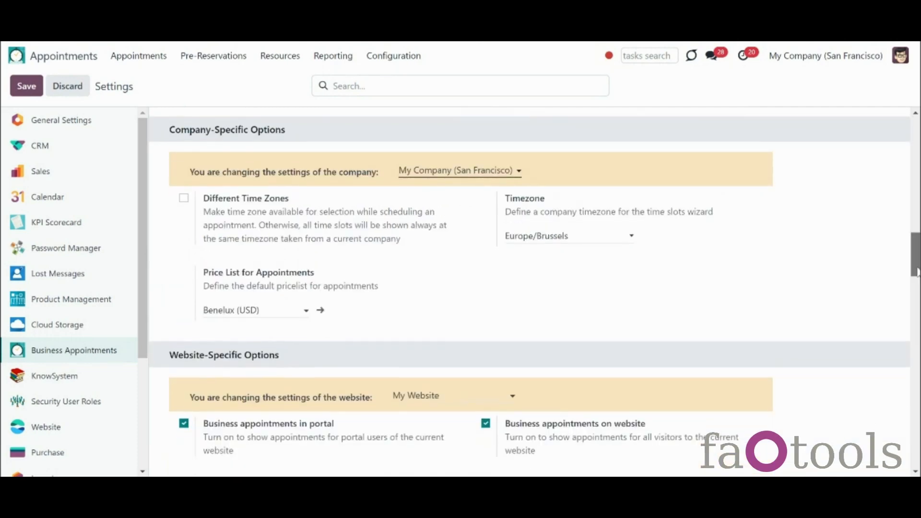
scroll(912, 307, "down", 2)
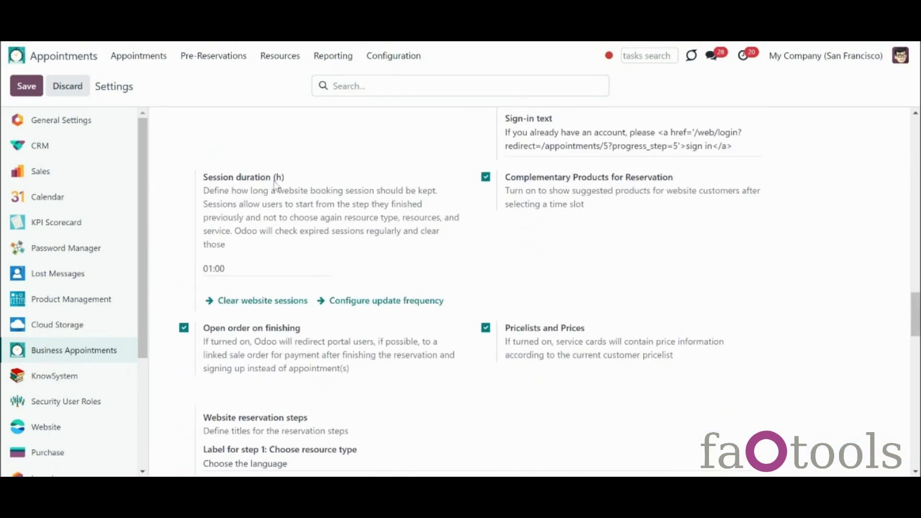
left_click(212, 269)
type("02")
key("BackSpace")
key("BackSpace")
type("100")
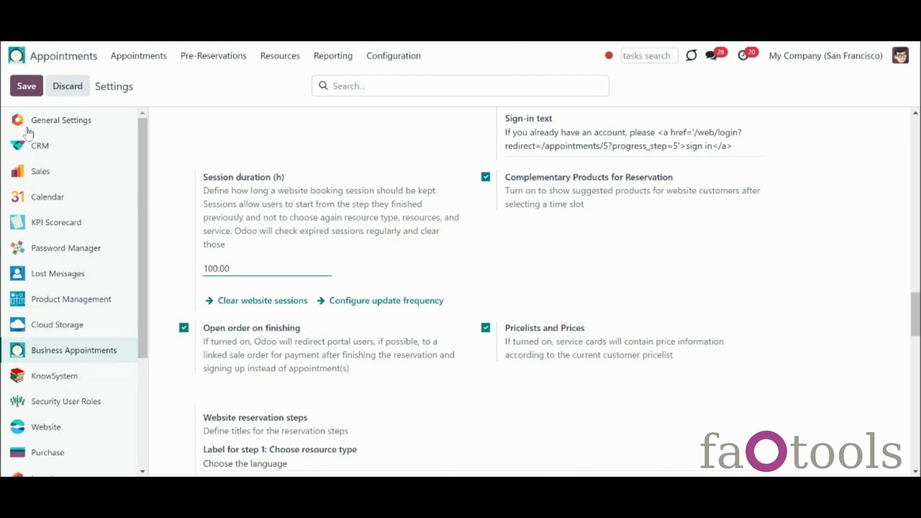
left_click(33, 94)
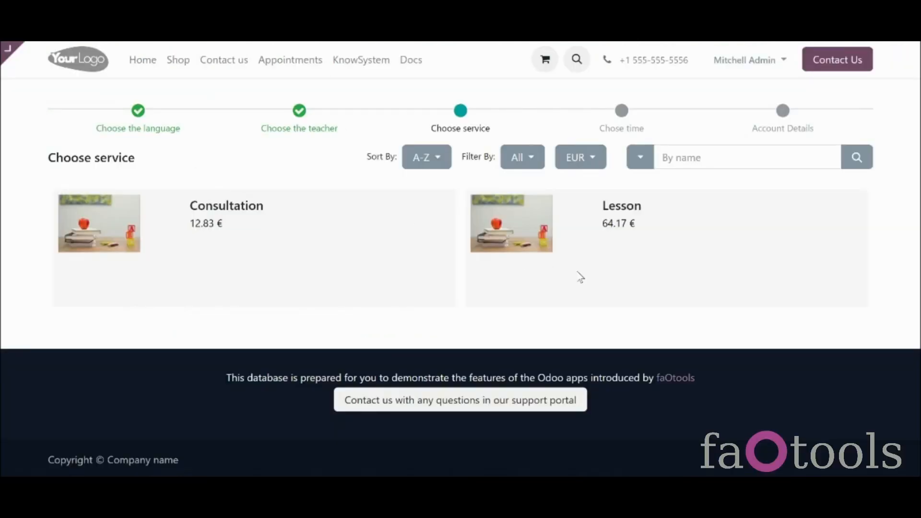
Step: Choose the Lesson service and view October's available time slots
left_click(580, 277)
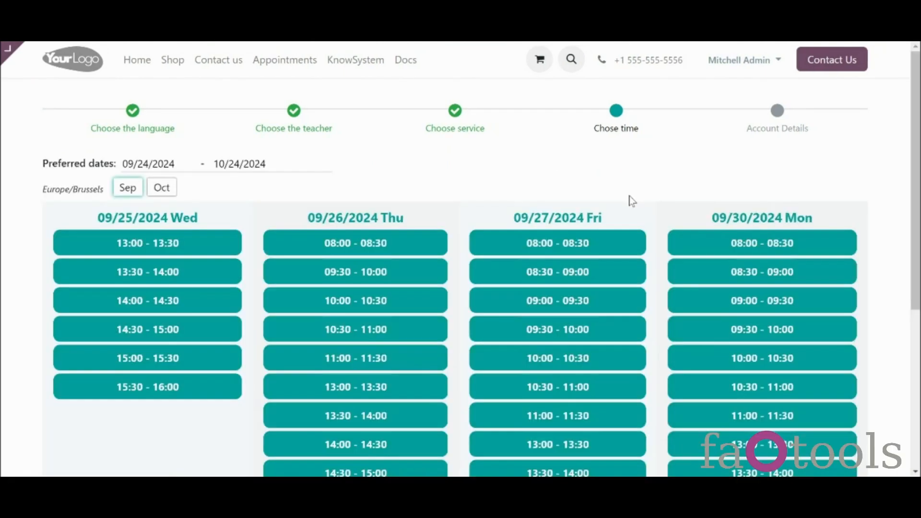
left_click_drag(916, 185, 888, 184)
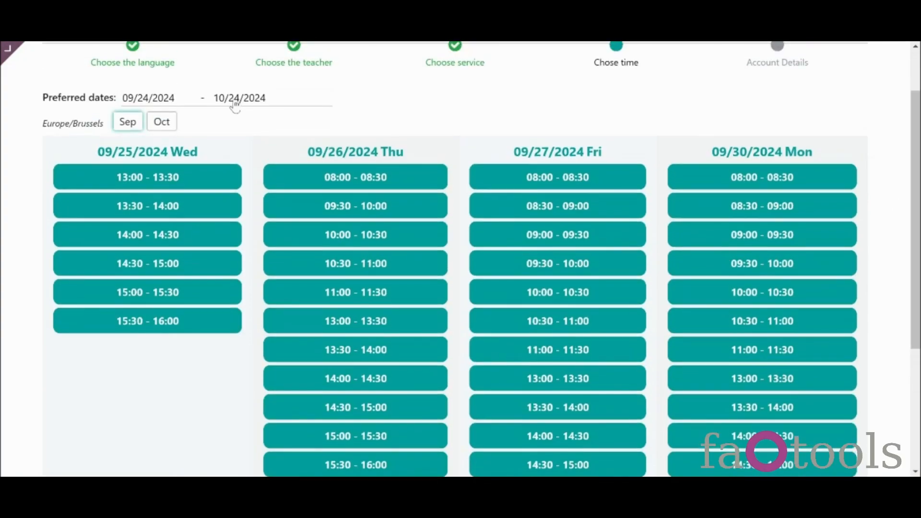
left_click(169, 122)
scroll(460, 259, "up", 1)
mouse_move(916, 115)
left_mouse_down()
mouse_move(916, 298)
mouse_move(916, 115)
left_mouse_up()
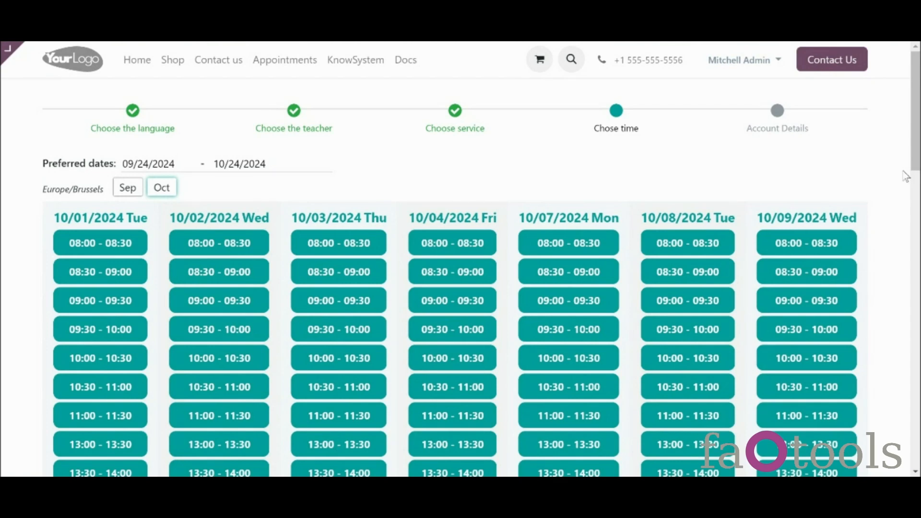
Step: Show the September slots and extend the preferred end date to 11/30/2024
left_click(129, 189)
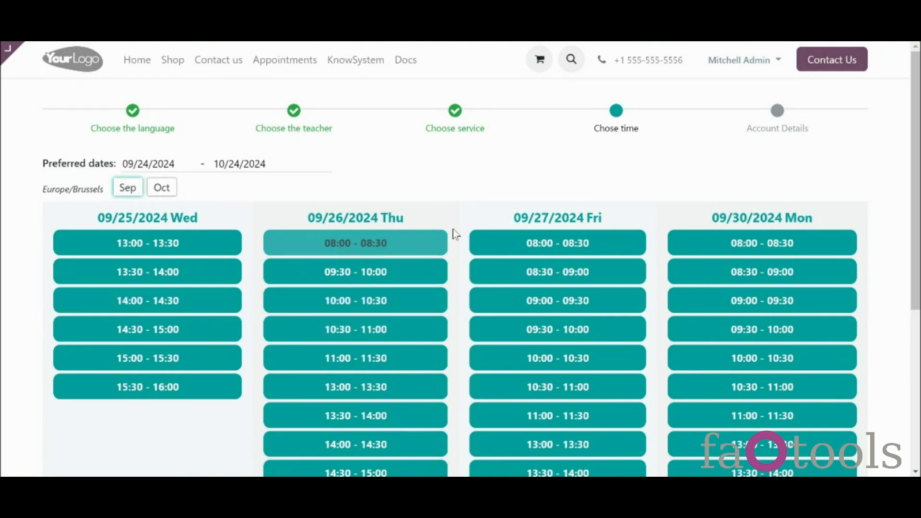
scroll(461, 288, "down", 1)
scroll(461, 288, "down", 3)
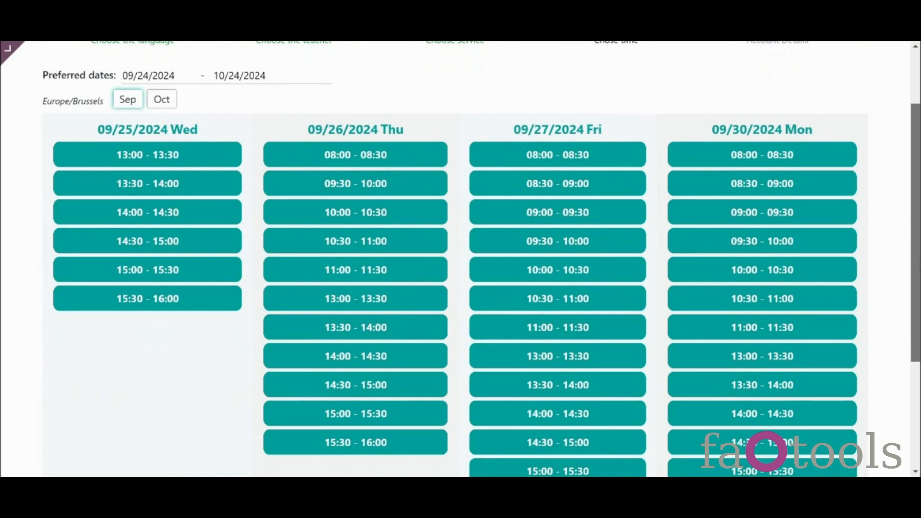
scroll(461, 288, "down", 1)
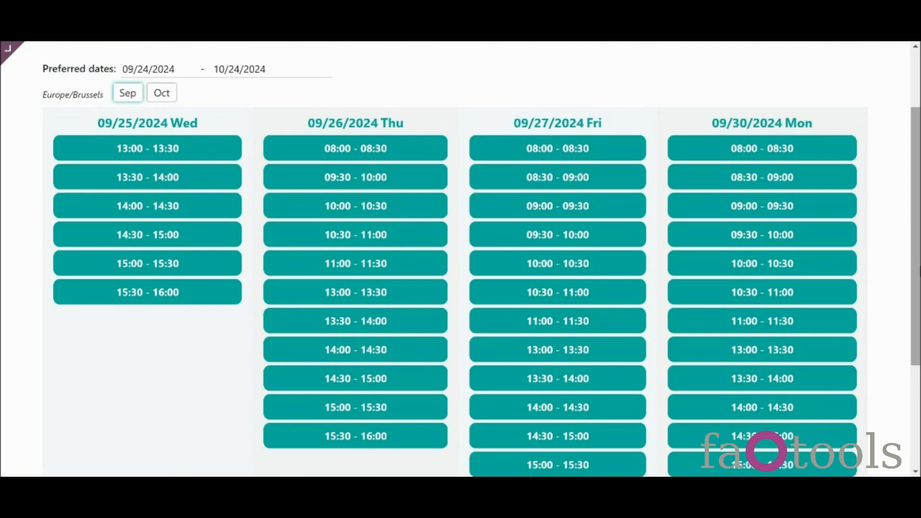
scroll(905, 331, "down", 5)
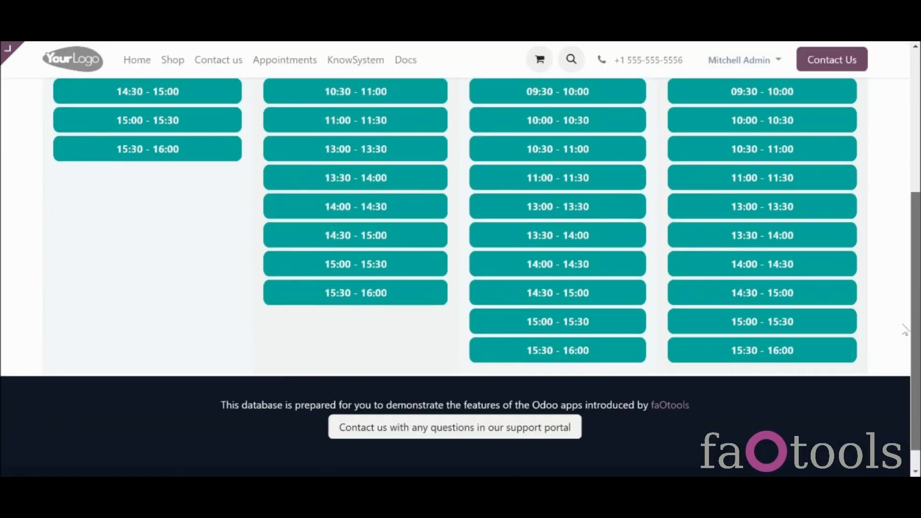
scroll(905, 330, "up", 5)
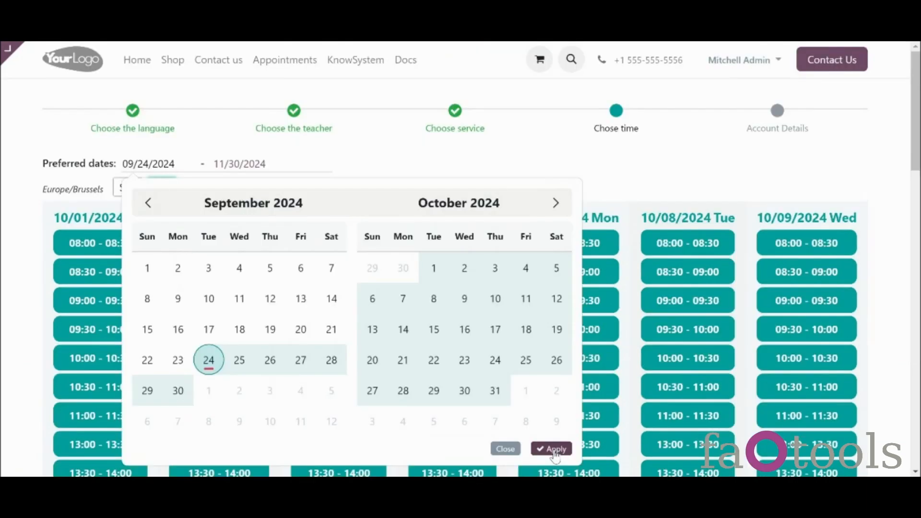
left_click(549, 446)
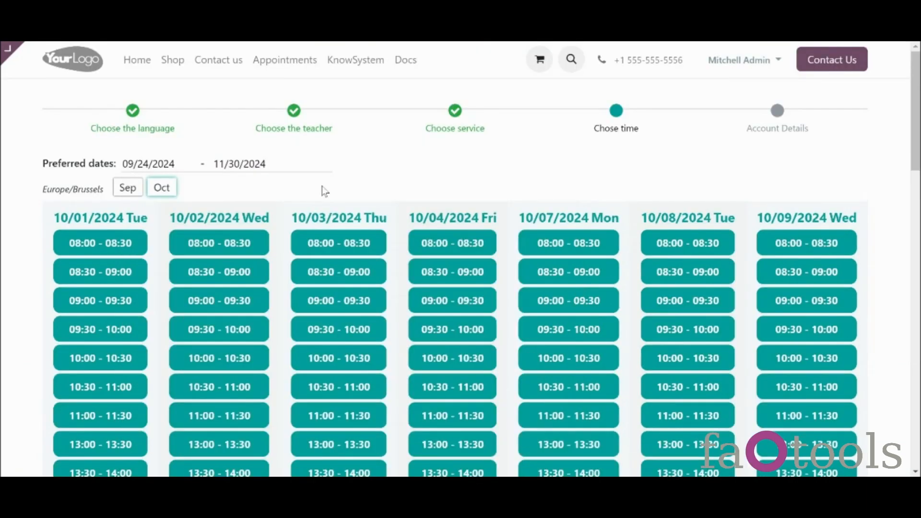
scroll(539, 203, "down", 15)
left_click_drag(916, 336, 894, 183)
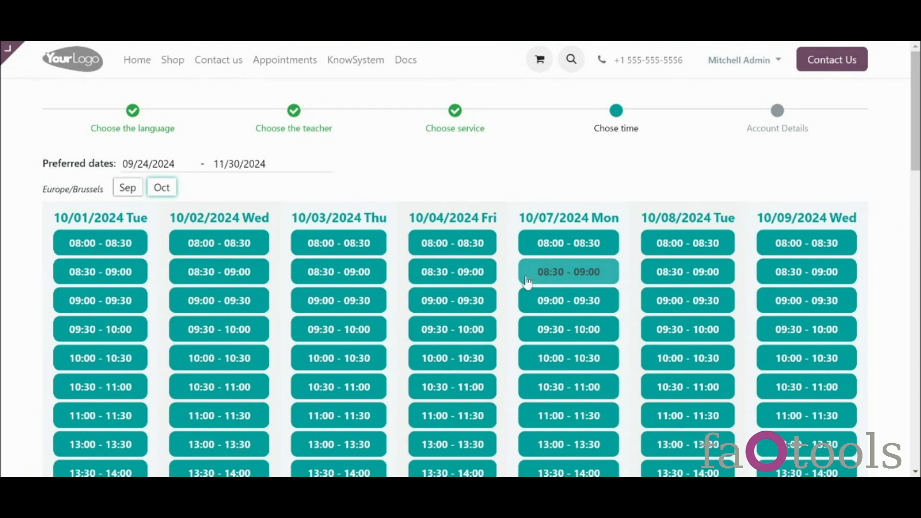
Step: Reserve the 10/04 09:00–09:30 slot with No Complementaries Needed and continue to Account Details
left_click(476, 293)
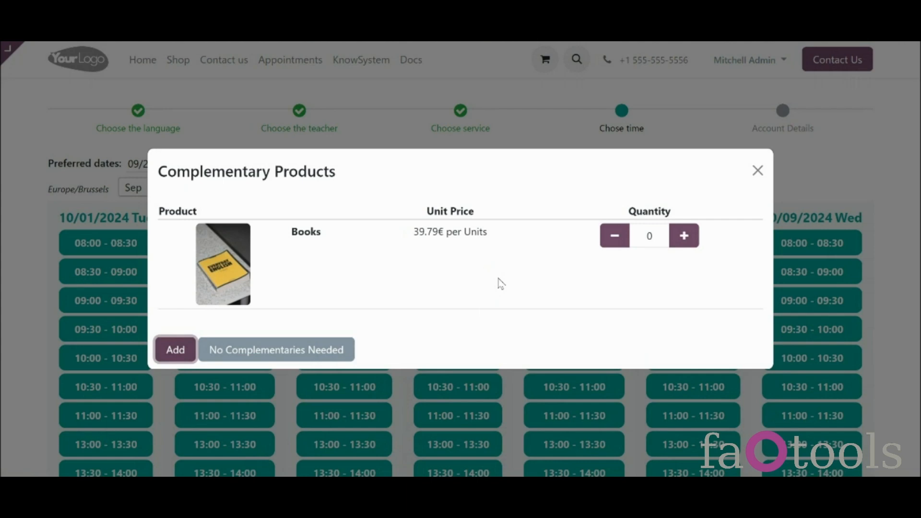
left_click(329, 350)
left_click(468, 337)
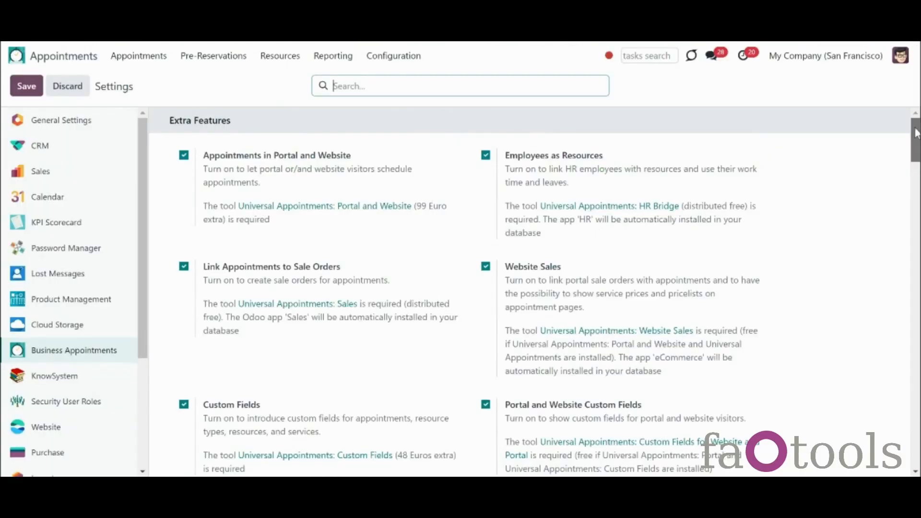
scroll(528, 288, "down", 7)
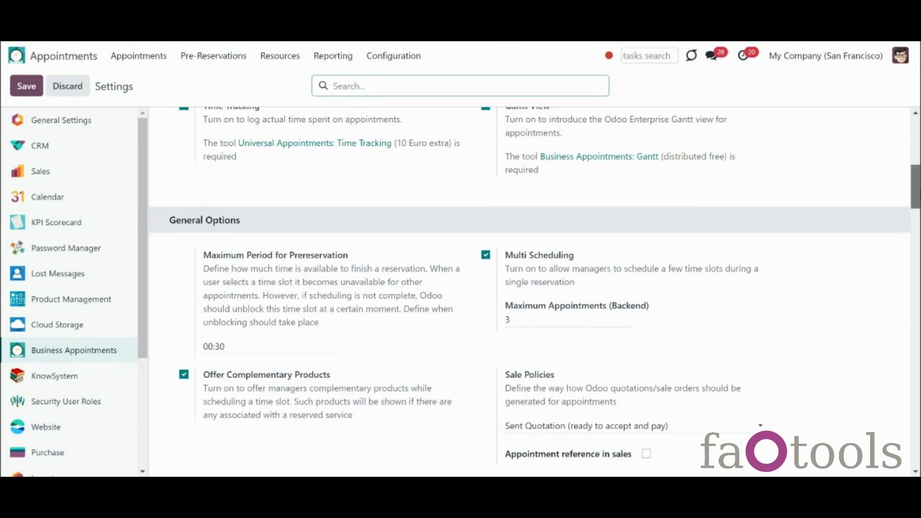
Step: Set Maximum Appointments (Portal) to 3 under Website-Specific Options and save
scroll(623, 235, "down", 1)
scroll(528, 288, "down", 15)
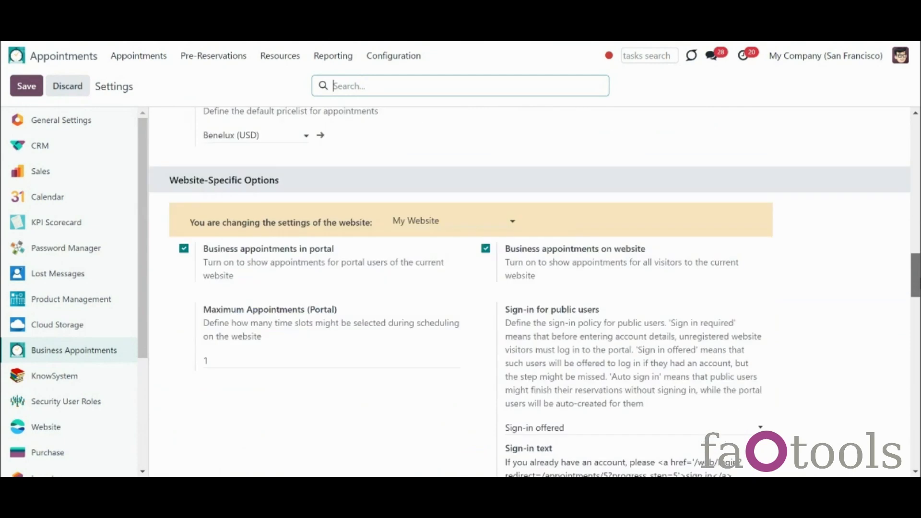
scroll(528, 288, "down", 3)
left_click(242, 253)
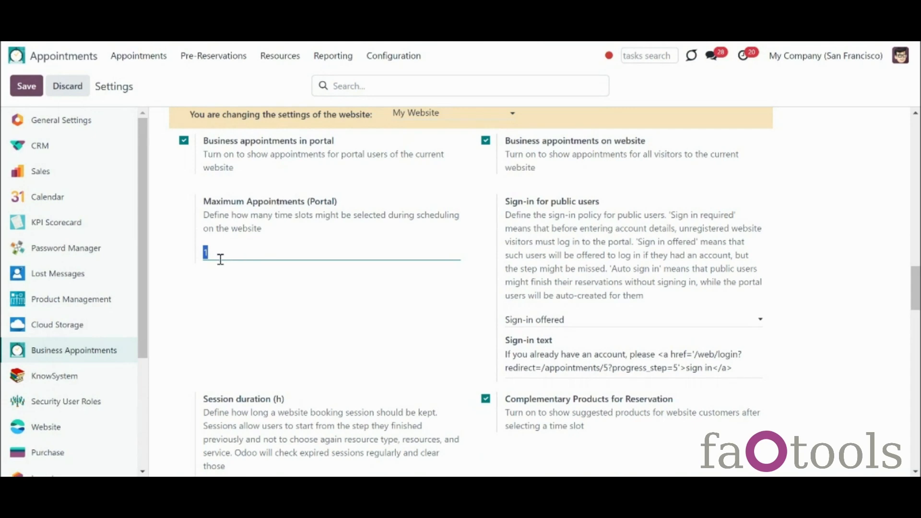
type("3")
left_click(24, 88)
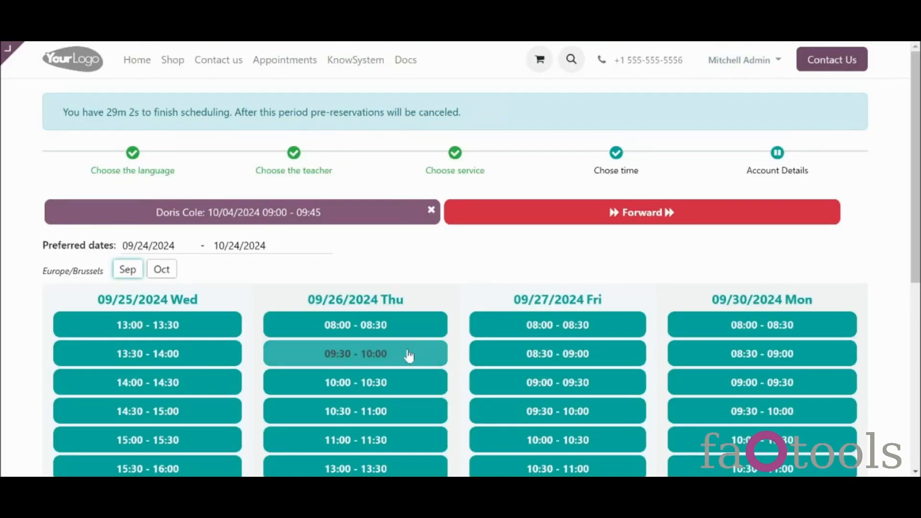
Step: Reserve the 09/26 09:30–10:00 slot without complementary products
left_click(410, 354)
left_click(331, 350)
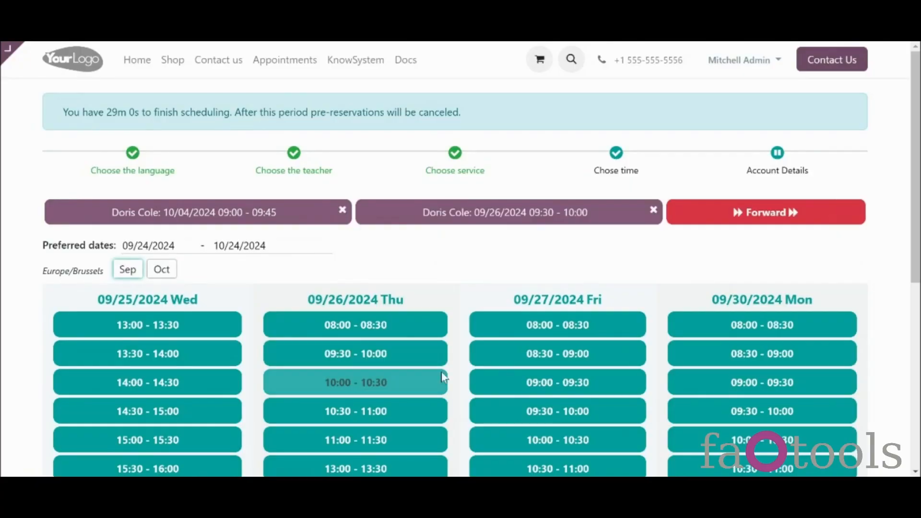
left_click(517, 392)
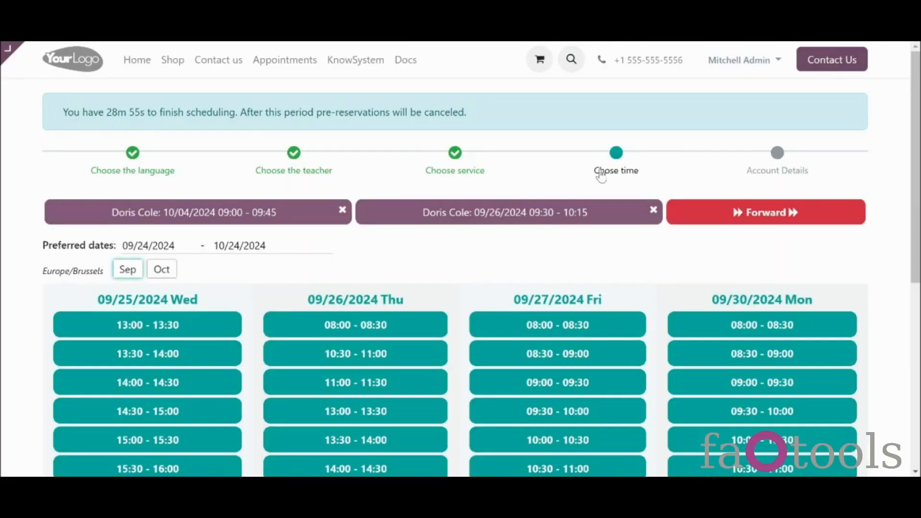
Step: Reserve the 09/27 09:00–09:30 slot without extras, then remove the 09/26 reservation
left_click(607, 390)
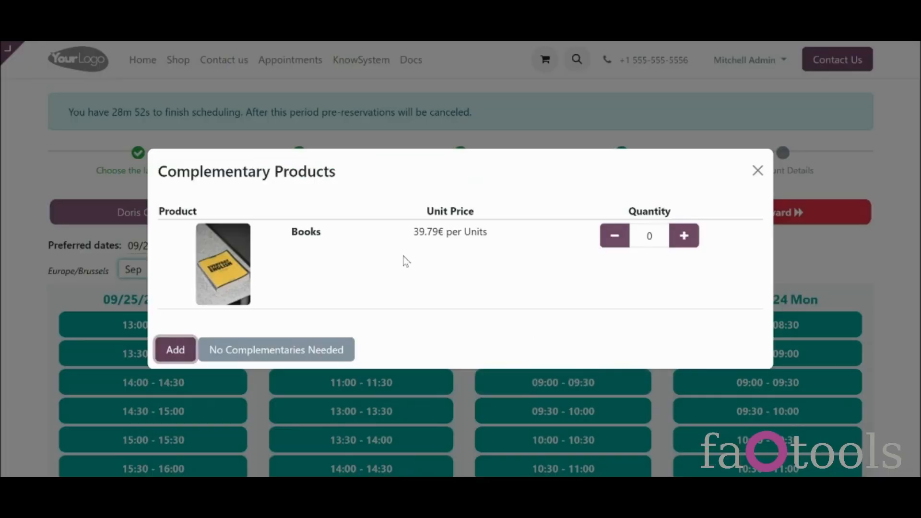
left_click(344, 345)
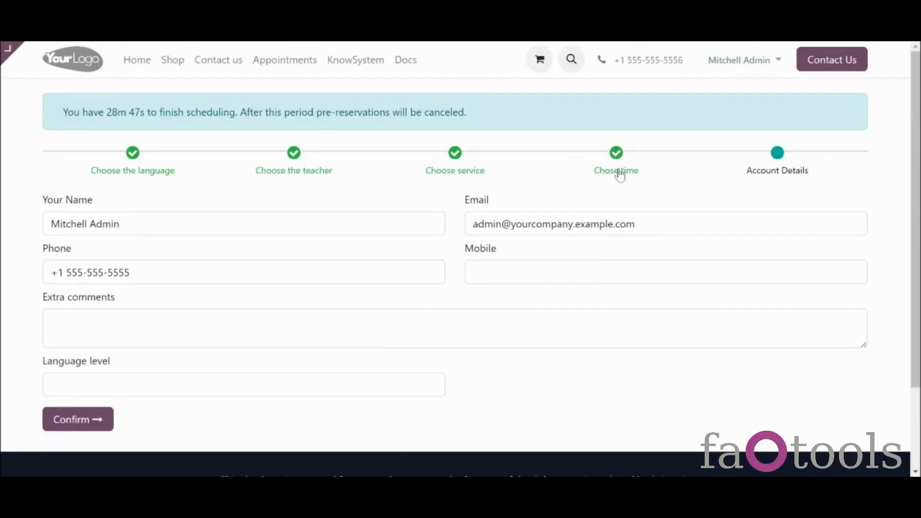
left_click(618, 172)
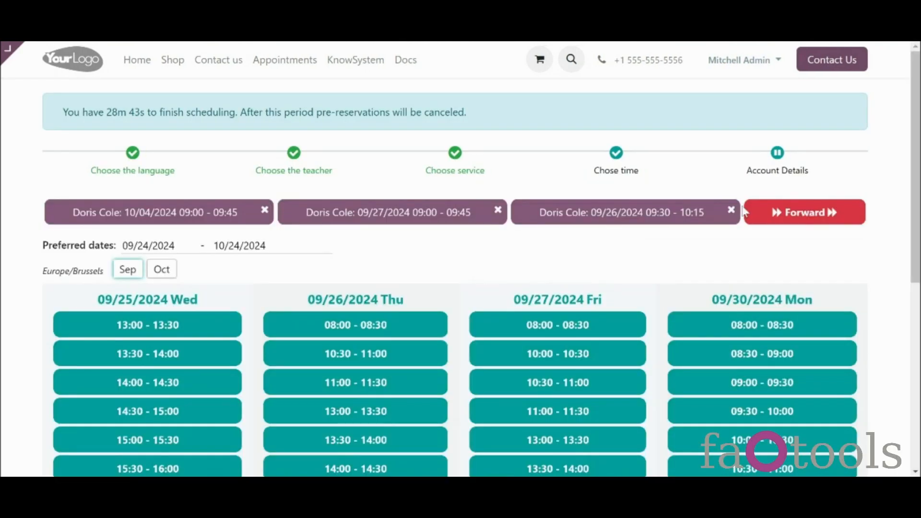
left_click(731, 211)
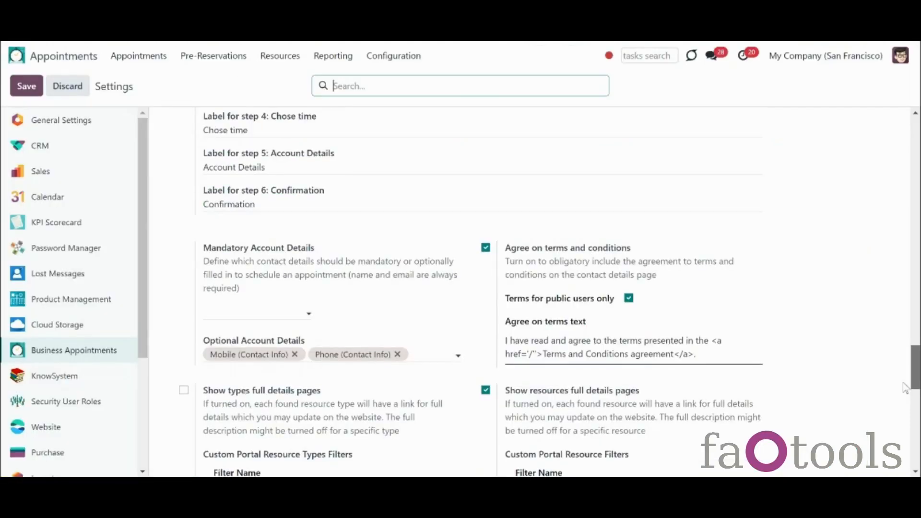
scroll(905, 388, "up", 9)
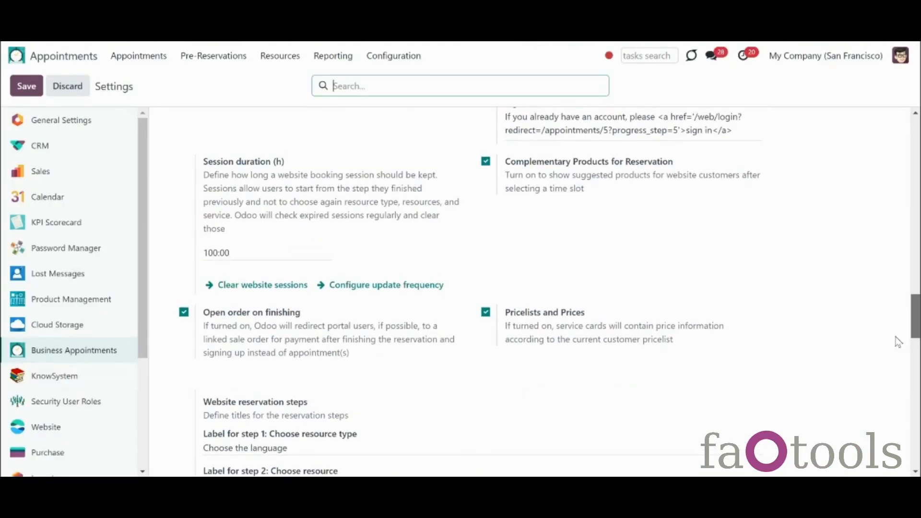
scroll(899, 340, "up", 12)
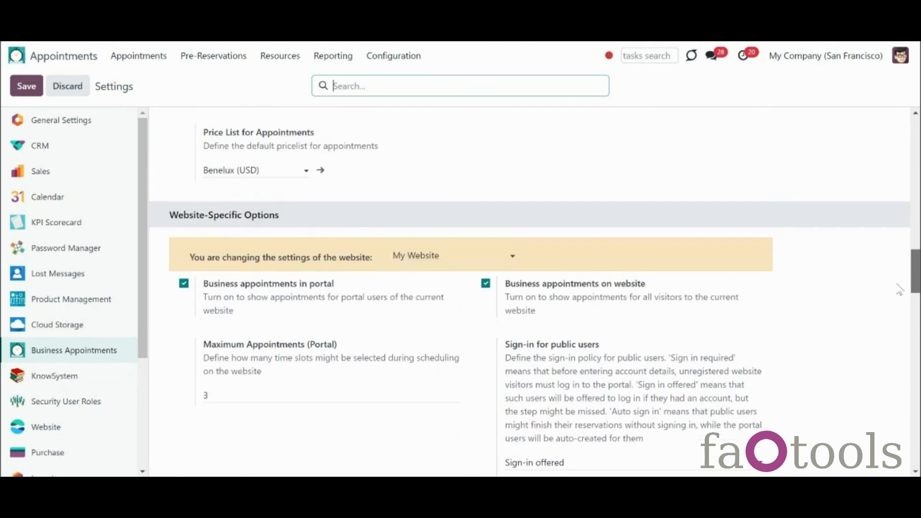
scroll(902, 255, "up", 5)
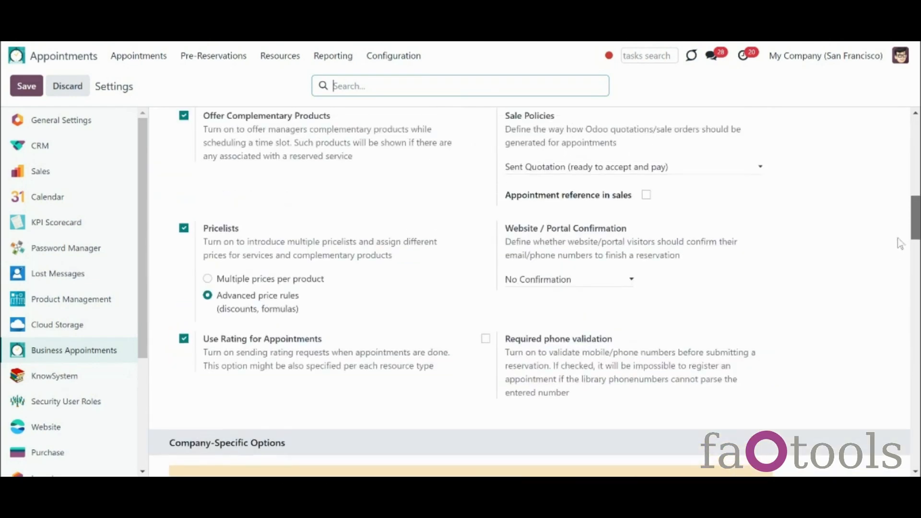
scroll(900, 235, "up", 5)
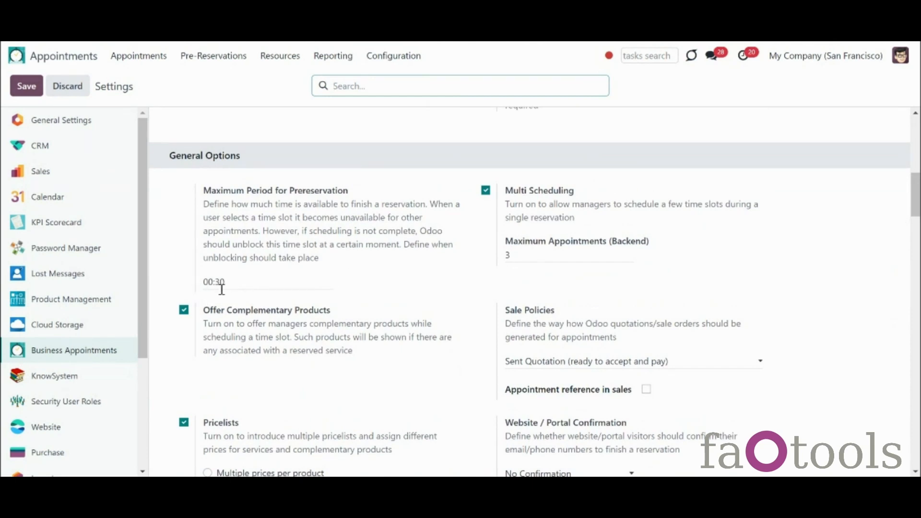
scroll(232, 300, "down", 10)
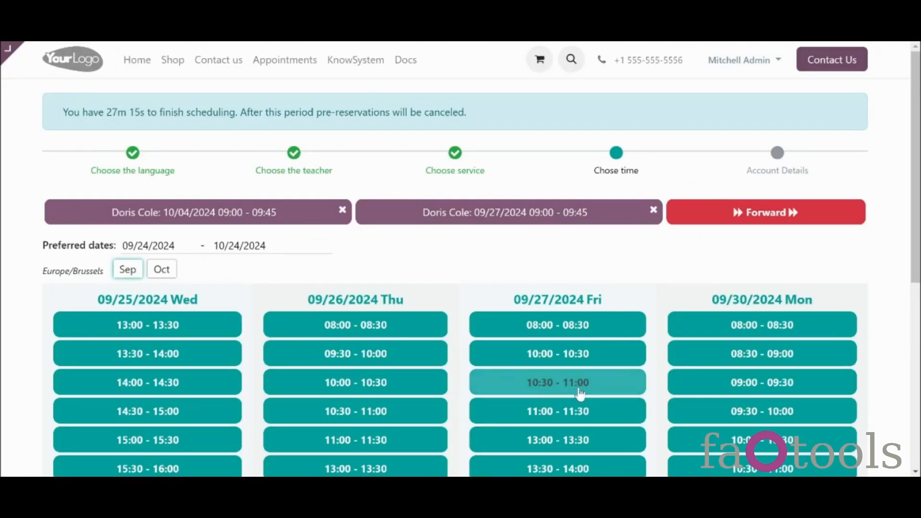
Step: Reserve the 09/27 10:30–11:00 slot with 2 Books added as complementary products
left_click(580, 392)
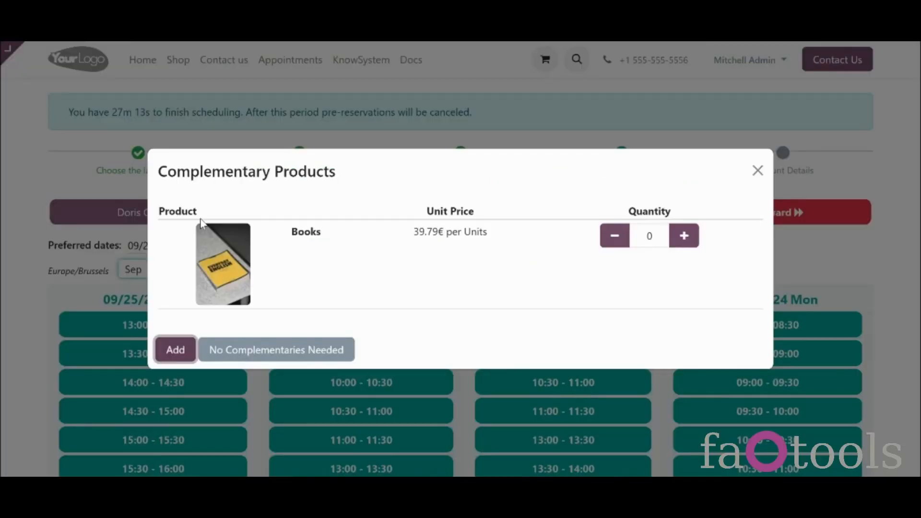
left_click(678, 247)
left_click(677, 247)
left_click(177, 350)
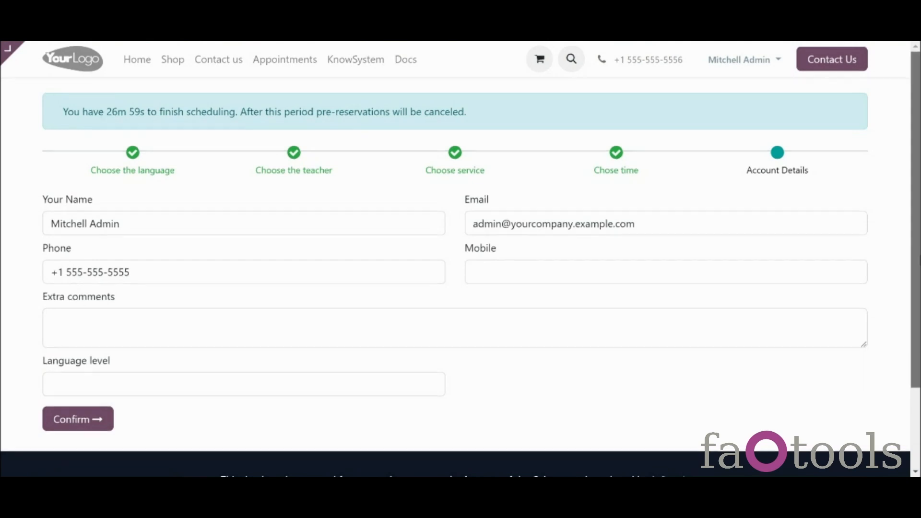
scroll(915, 262, "down", 1)
scroll(596, 348, "down", 1)
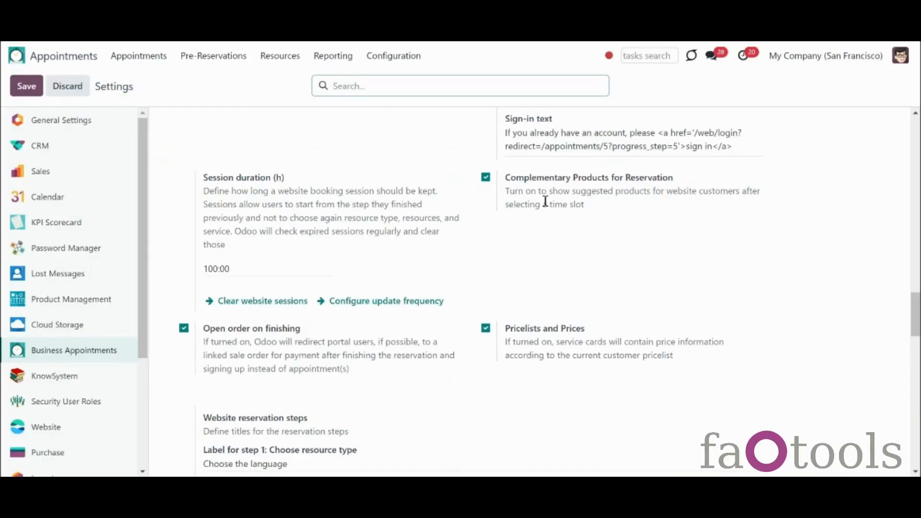
Step: Change Sign-in for public users from Sign-in offered to Sign-in required
left_click_drag(919, 330, 919, 298)
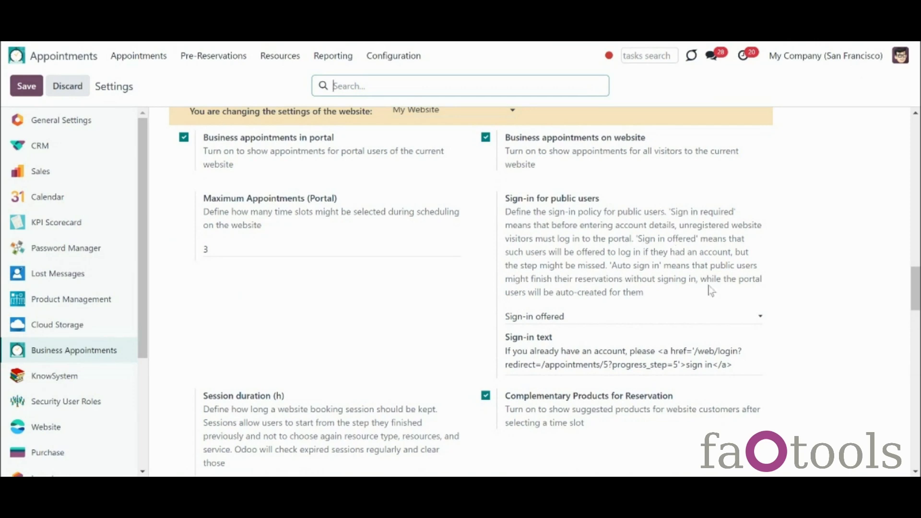
left_click_drag(916, 291, 901, 299)
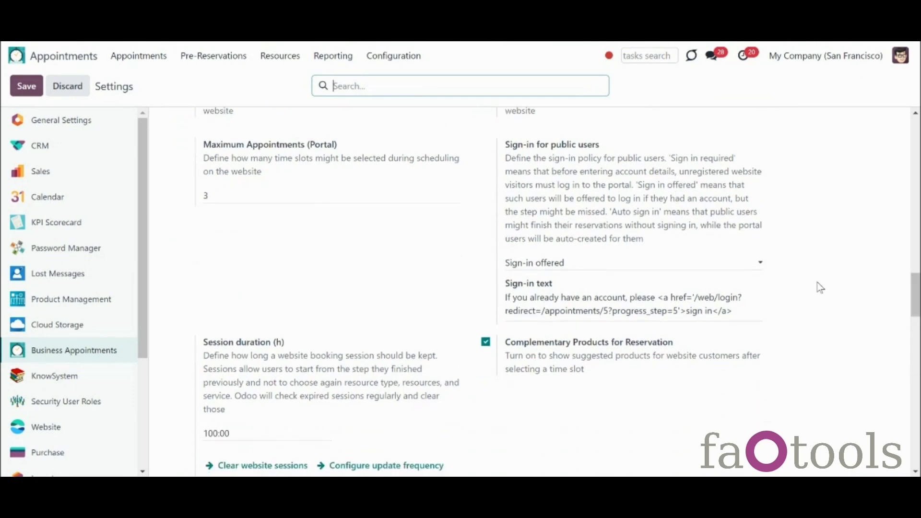
left_click(747, 266)
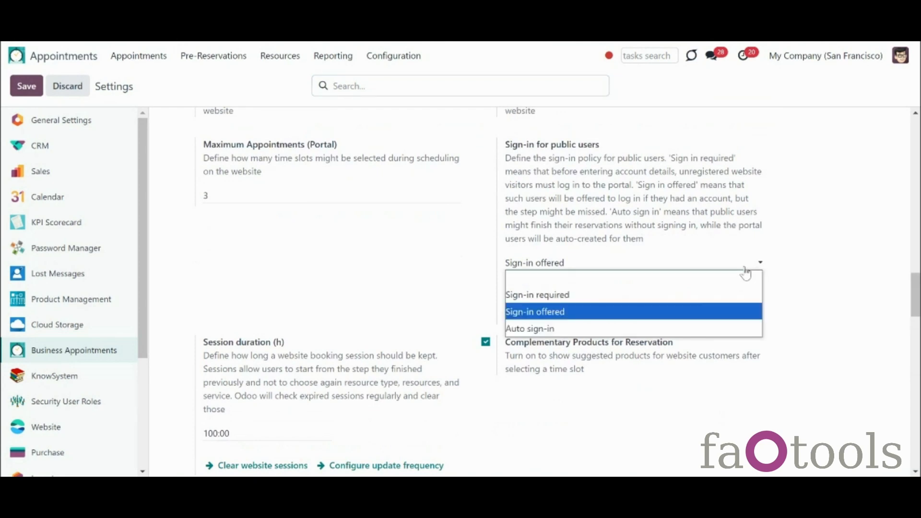
left_click(697, 301)
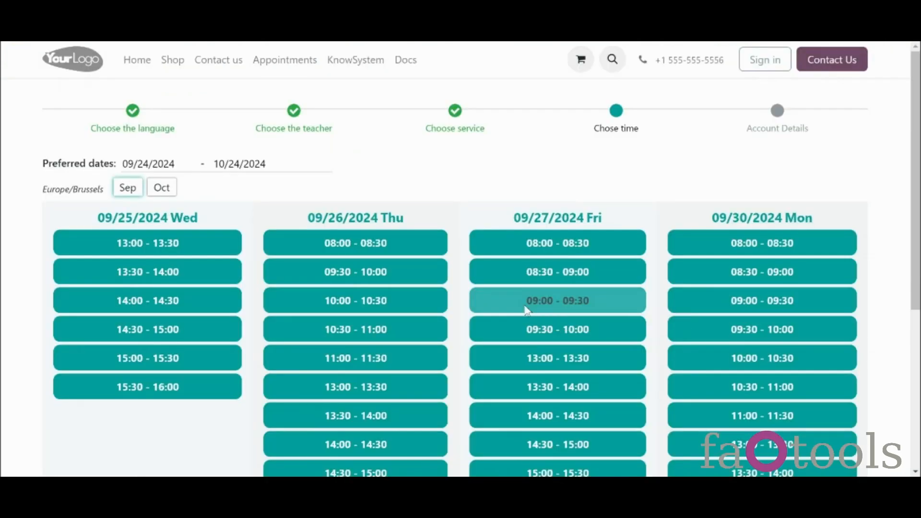
Step: Pre-reserve the 09/27 09:00–09:30 slot without extras, then set public sign-in to Sign-in offered
left_click(526, 307)
left_click(288, 353)
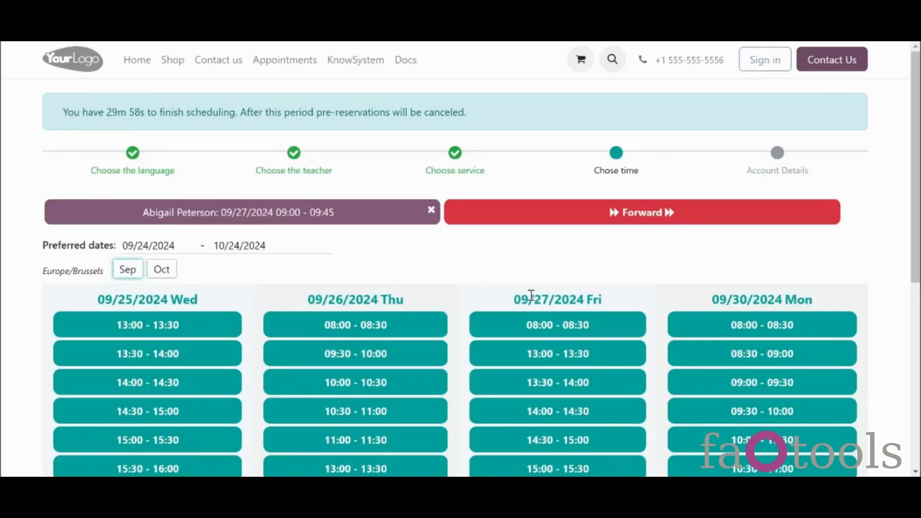
left_click(536, 220)
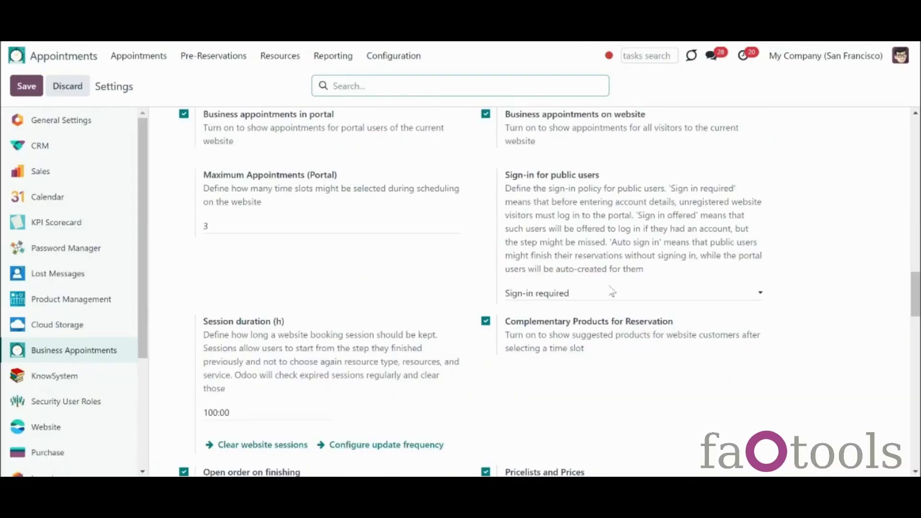
left_click(611, 292)
left_click(595, 342)
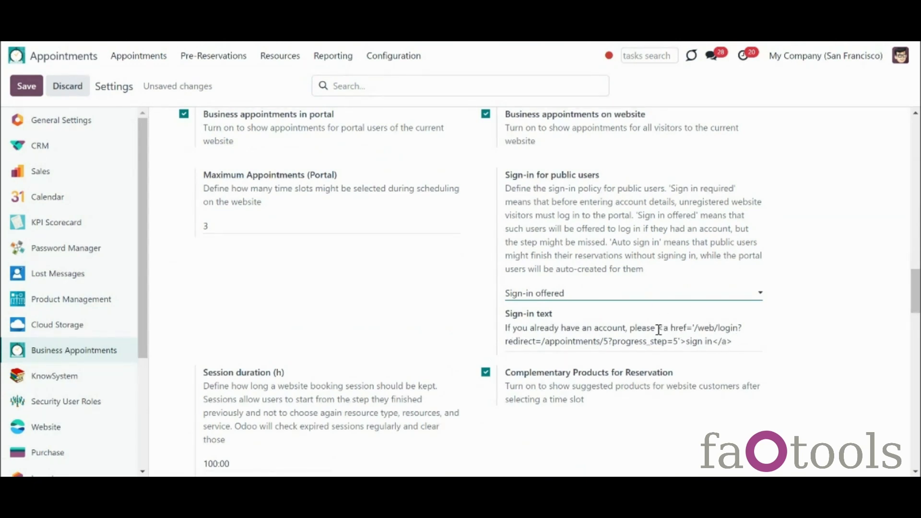
Step: Review the Sign-in text link, save the Sign-in offered policy, and continue to Account Details
left_click_drag(659, 331, 775, 340)
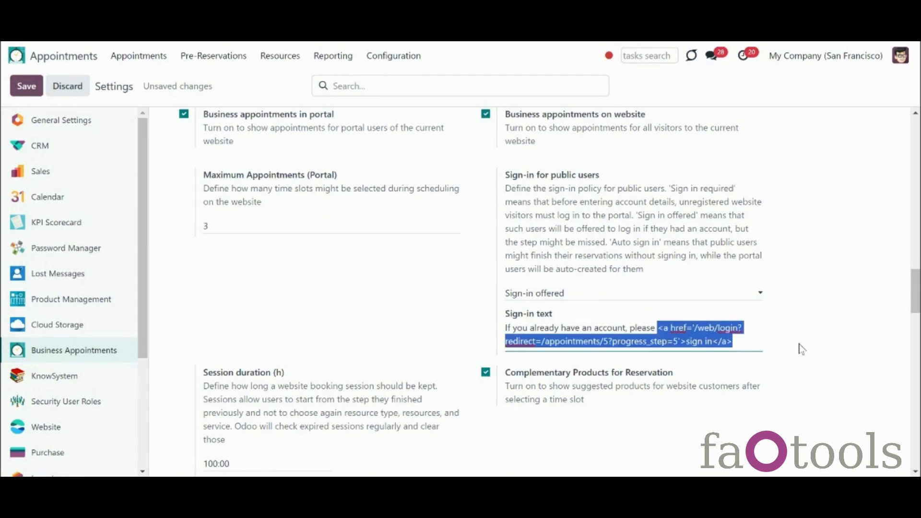
left_click(802, 349)
left_click(34, 89)
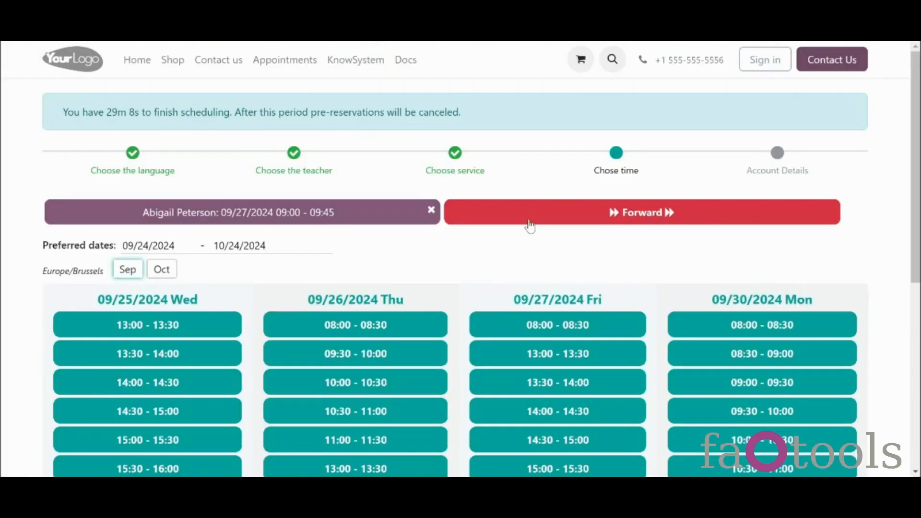
left_click(530, 225)
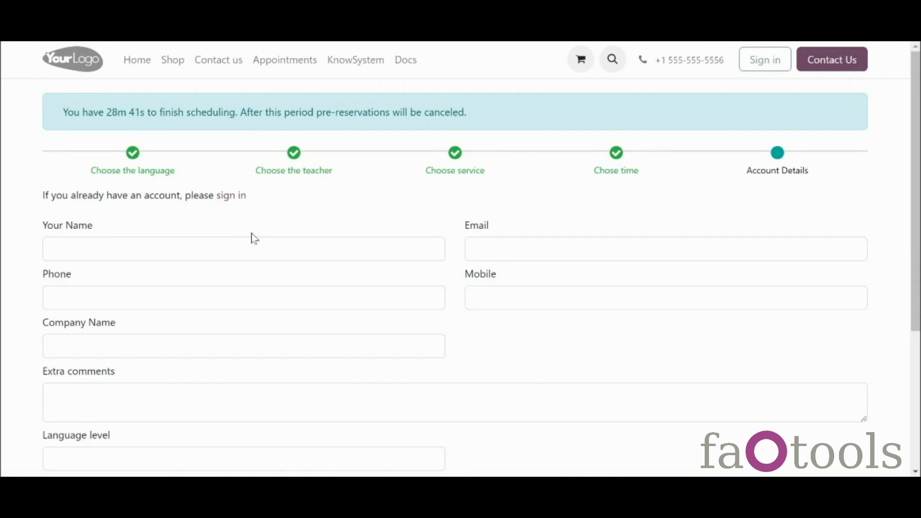
Step: Follow the sign-in link, then switch public sign-in to Auto sign-in and save
left_click(231, 196)
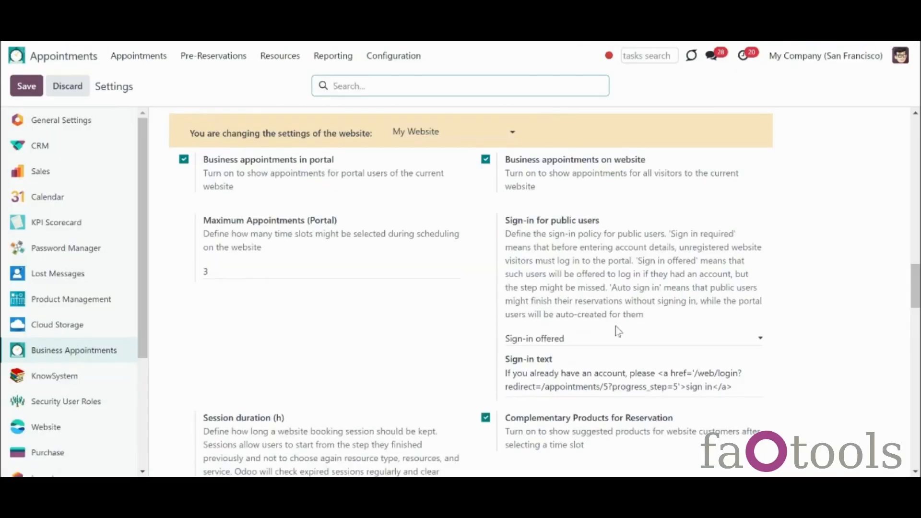
left_click(617, 339)
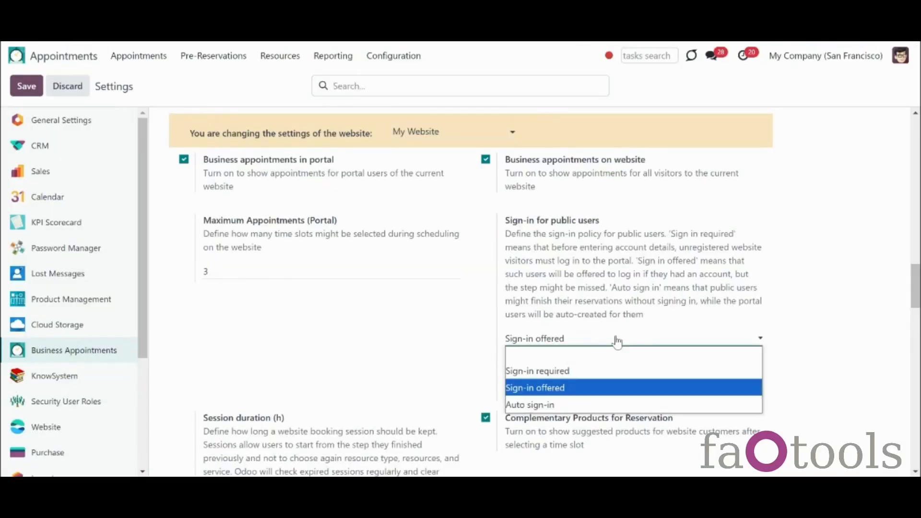
left_click(603, 404)
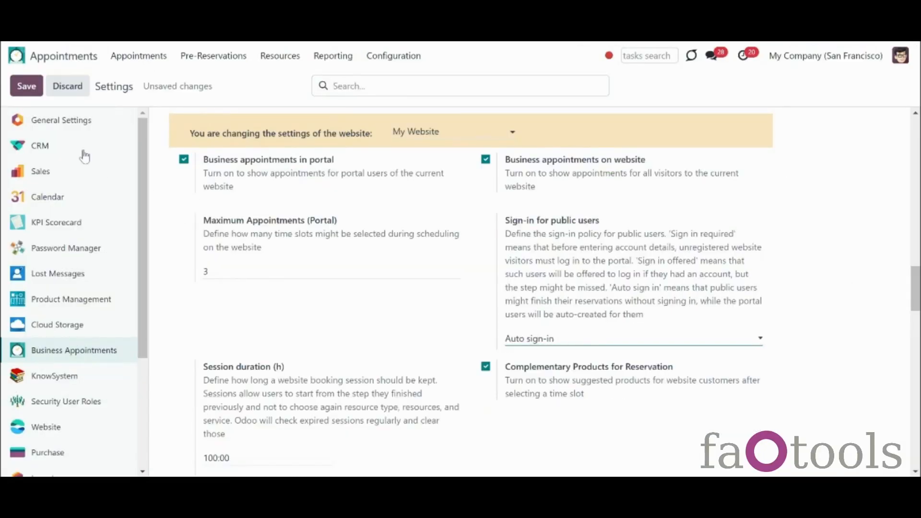
left_click(30, 86)
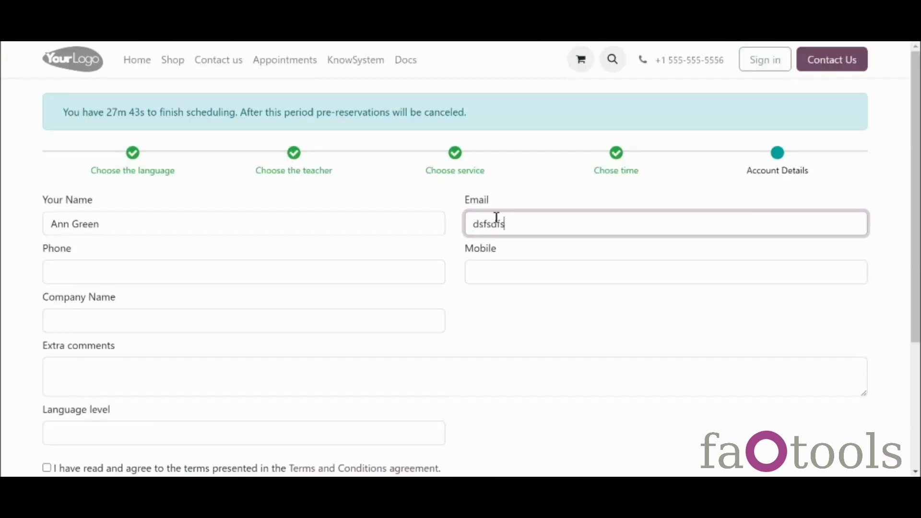
Step: Enter the guest's e-mail, accept terms, choose Beginner language level, confirm, and open password setup
type("ssnjk@example.com")
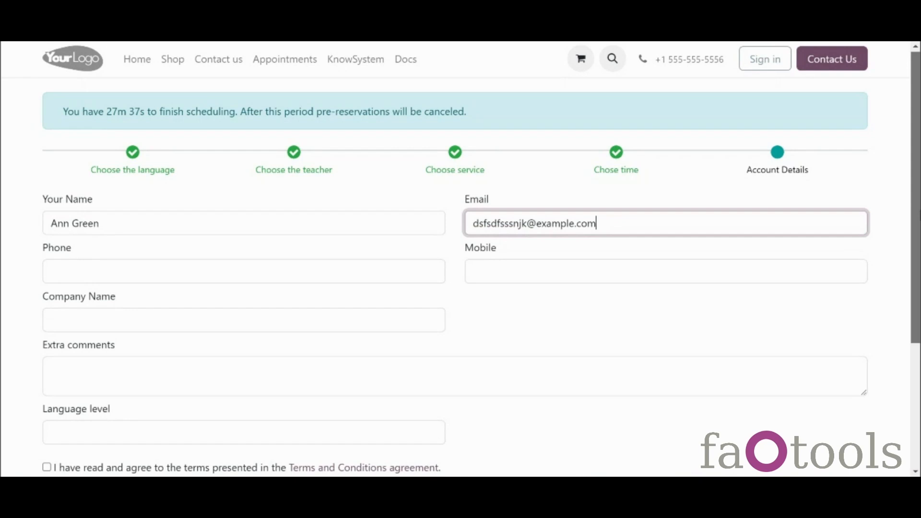
scroll(338, 322, "down", 3)
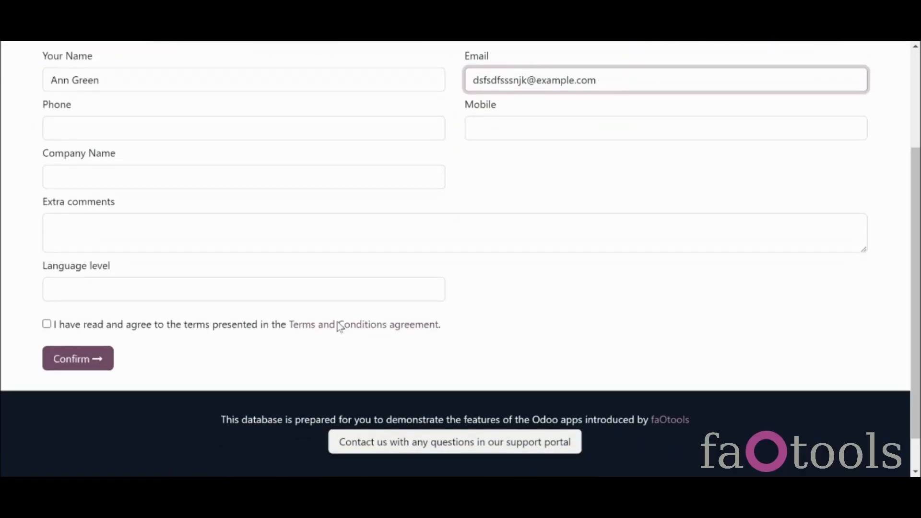
left_click(47, 324)
left_click(72, 296)
left_click(77, 325)
left_click(83, 352)
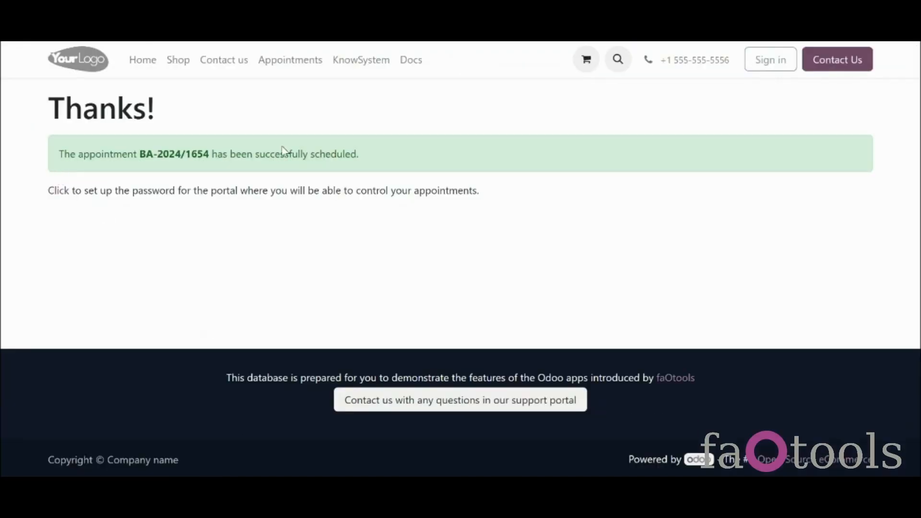
left_click(63, 193)
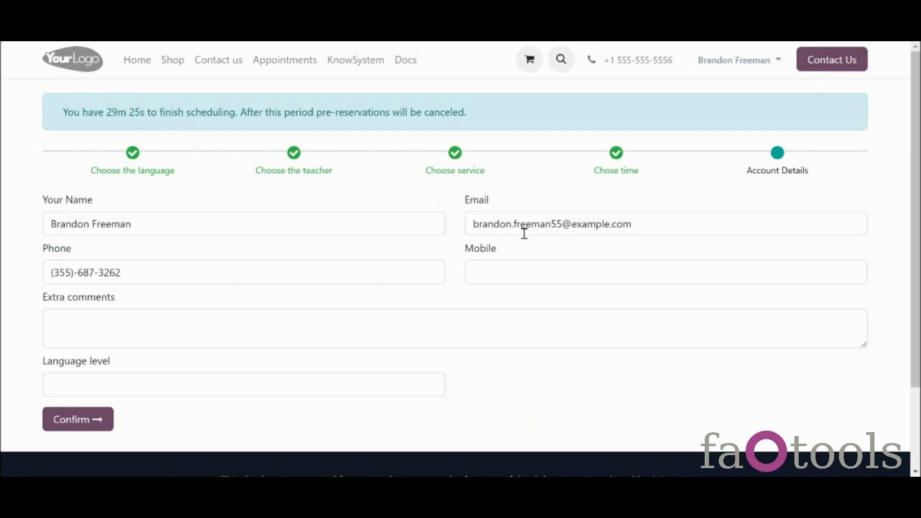
Step: As the signed-in user, try confirming the booking to trigger the required-field warnings
left_click(751, 61)
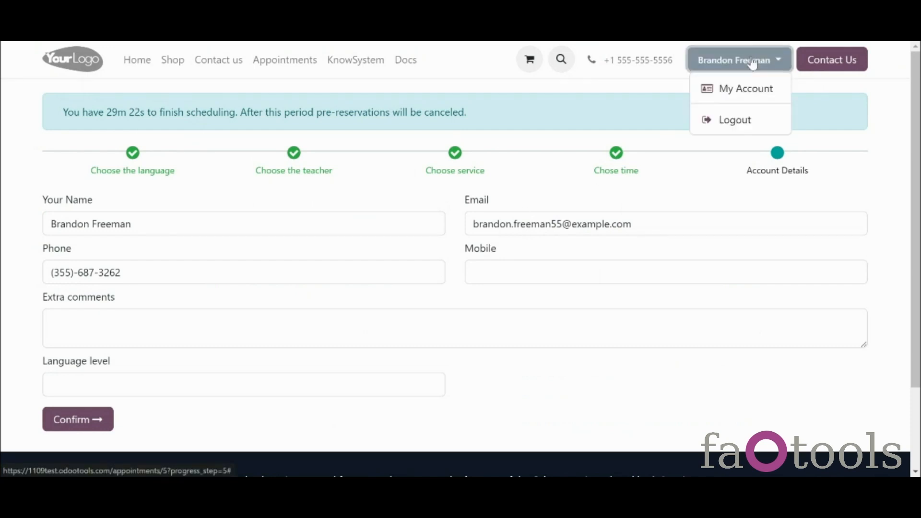
left_click(873, 205)
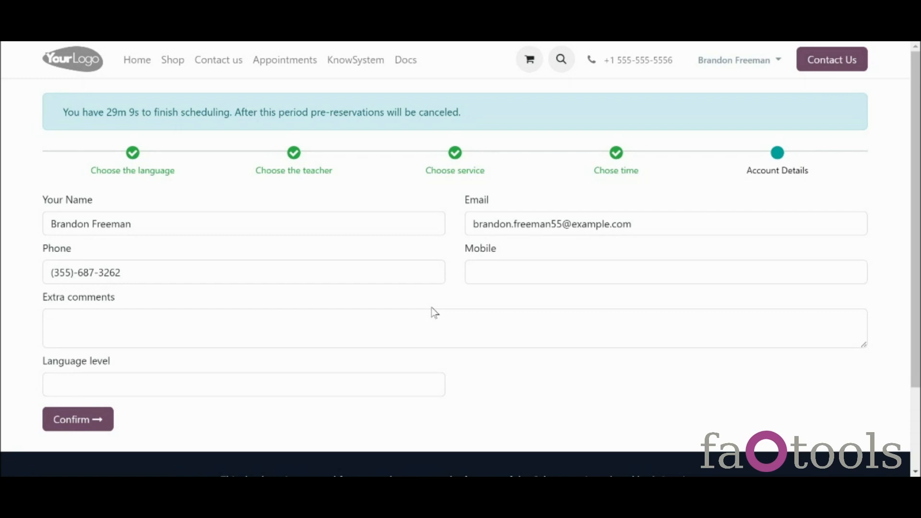
left_click(88, 424)
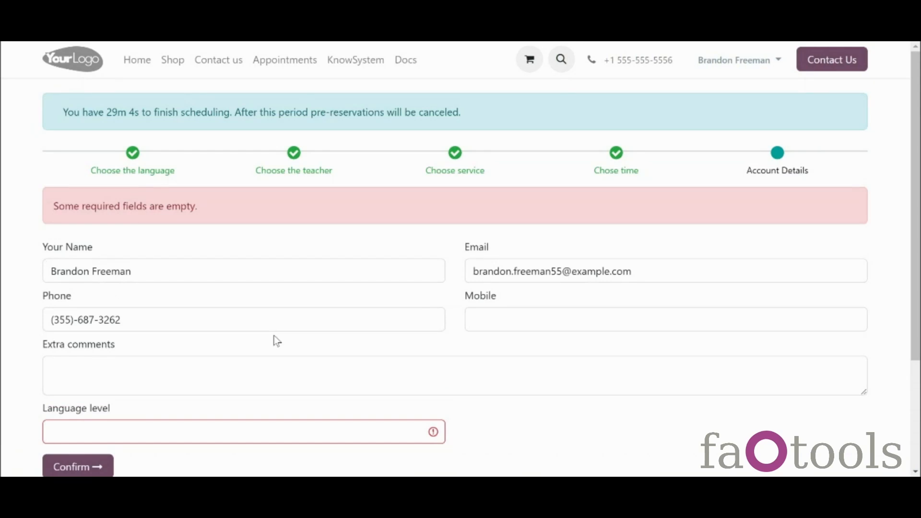
Step: Choose Beginner as the Language level and resubmit the booking details
left_click(286, 438)
left_click(267, 372)
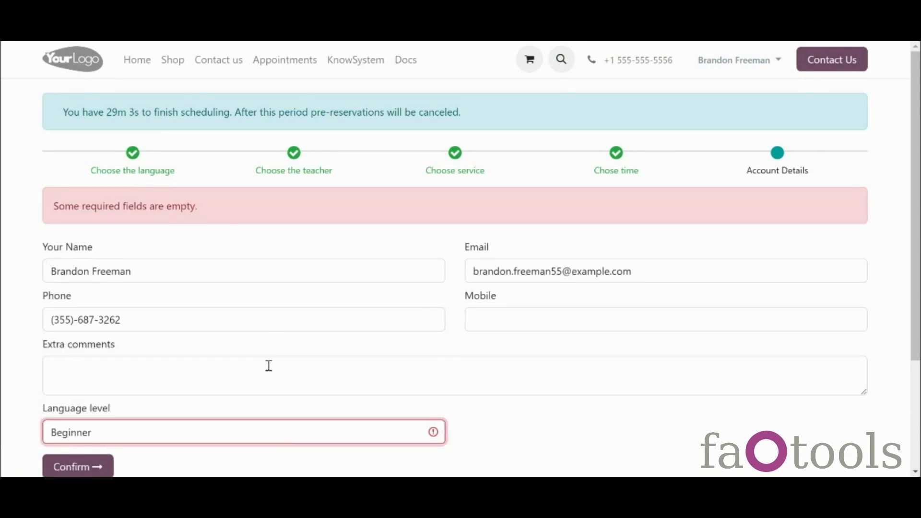
left_click(88, 468)
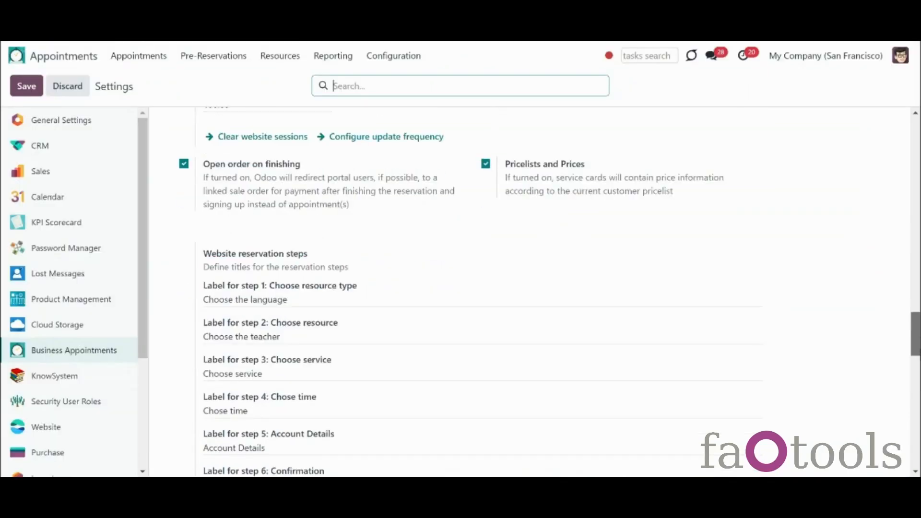
scroll(918, 387, "down", 6)
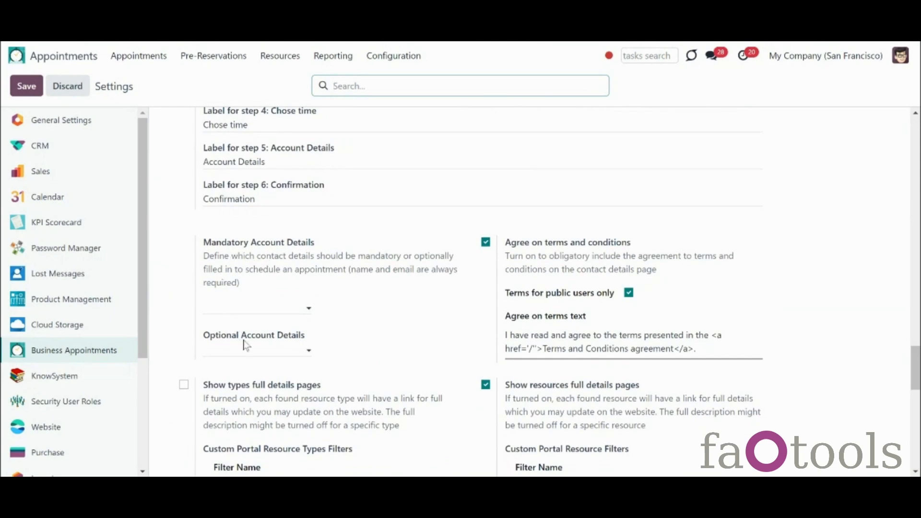
Step: Make Phone a mandatory account detail and Title and Street optional ones, then save
left_click(265, 304)
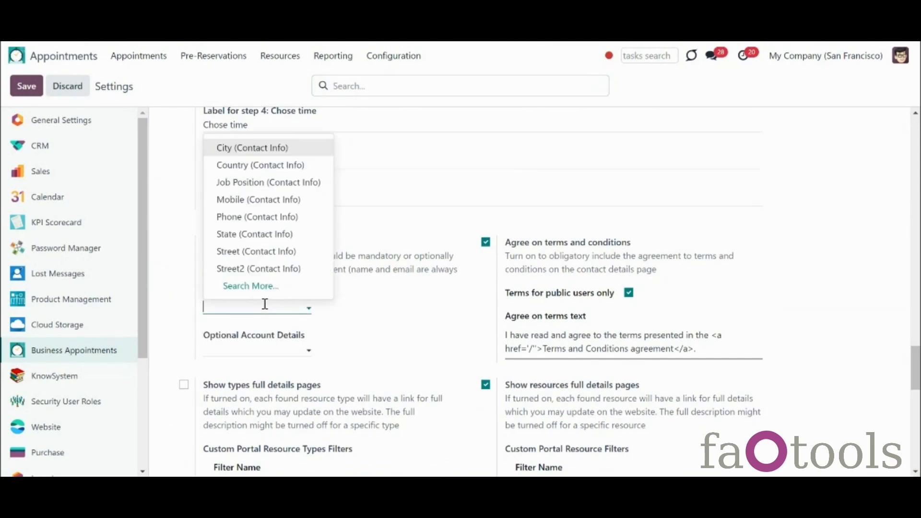
left_click(253, 218)
left_click(278, 350)
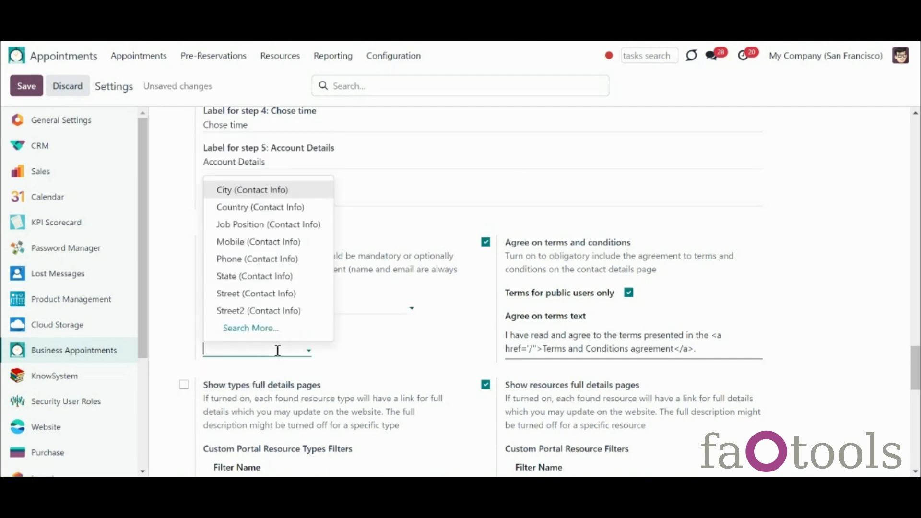
left_click(269, 330)
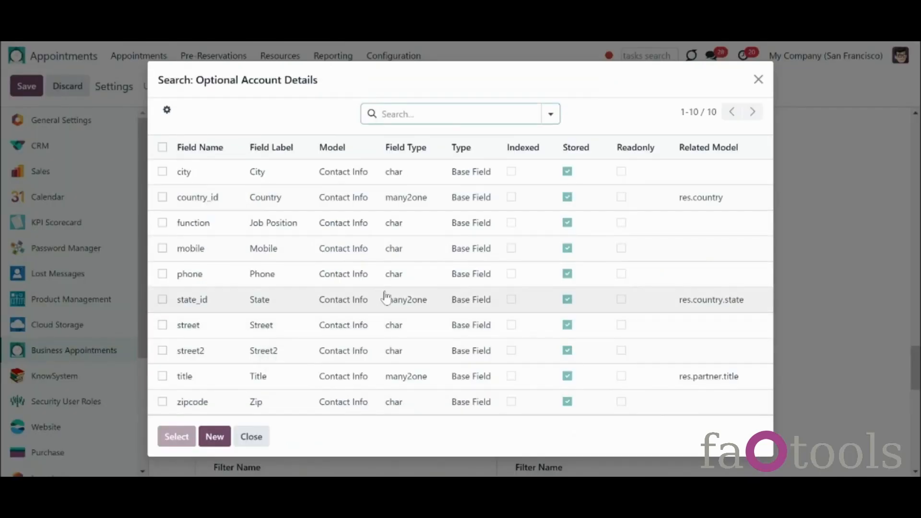
left_click(162, 375)
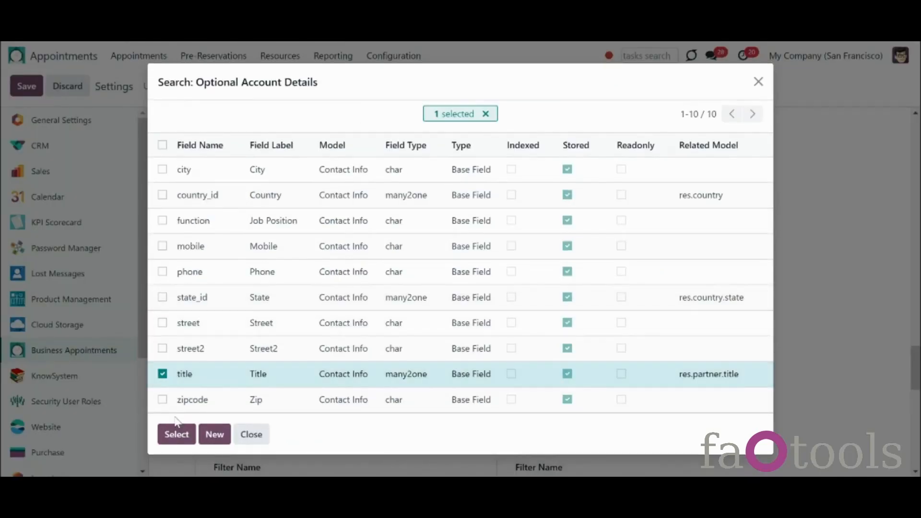
left_click(162, 323)
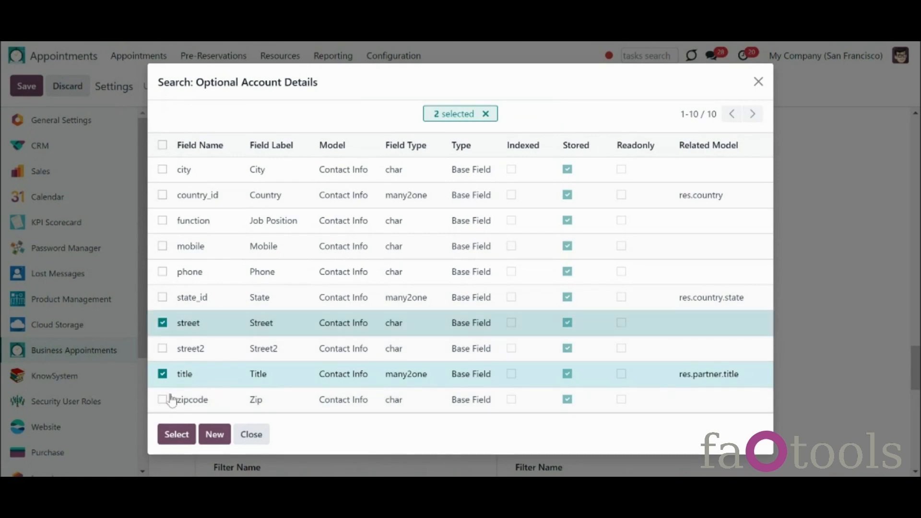
left_click(178, 435)
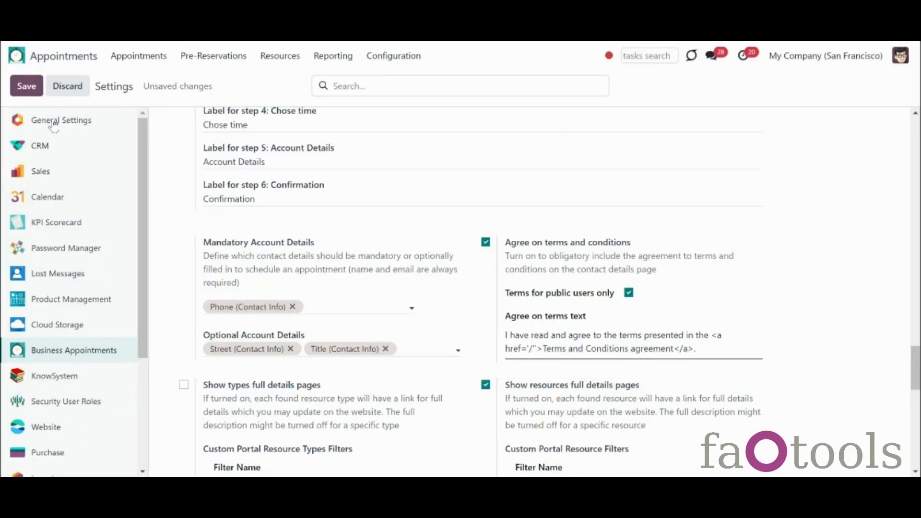
left_click(32, 88)
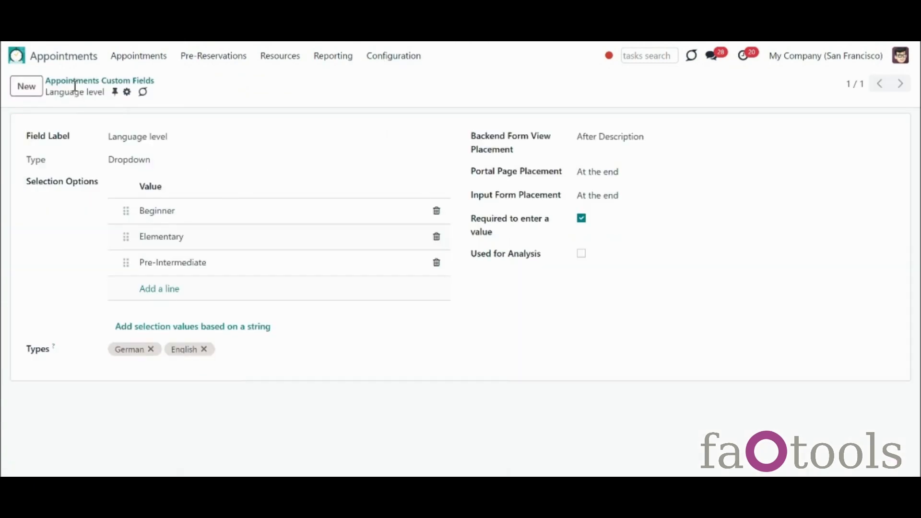
left_click(381, 60)
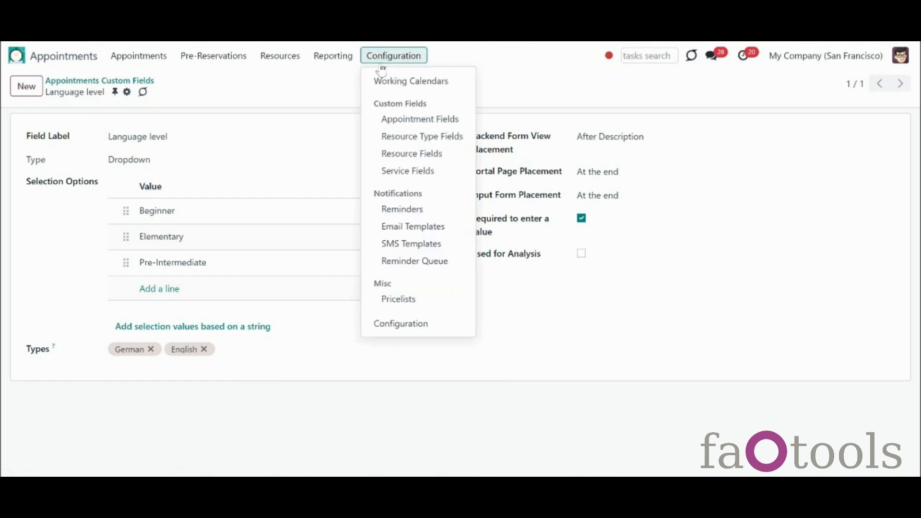
left_click(326, 162)
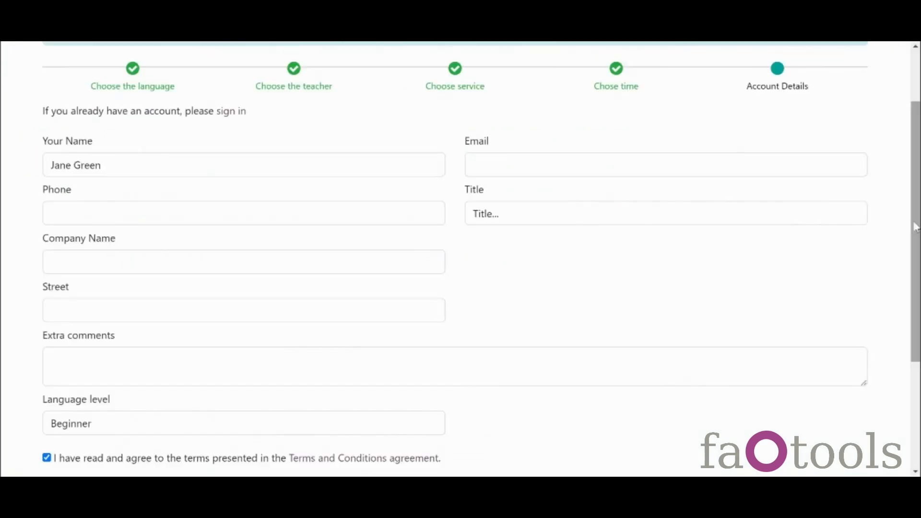
Step: Keep Beginner selected as the Language level on the booking form
left_click_drag(917, 261, 917, 279)
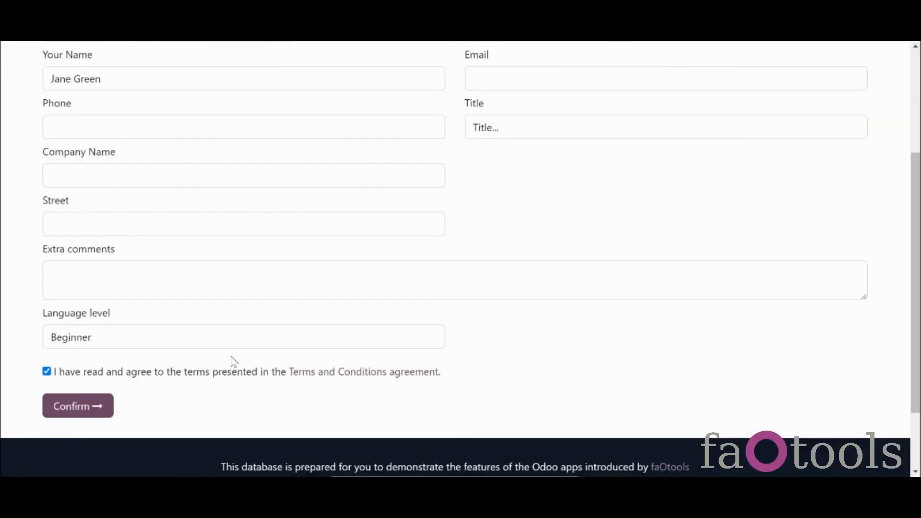
left_click(135, 343)
left_click(135, 344)
left_click_drag(919, 332, 920, 290)
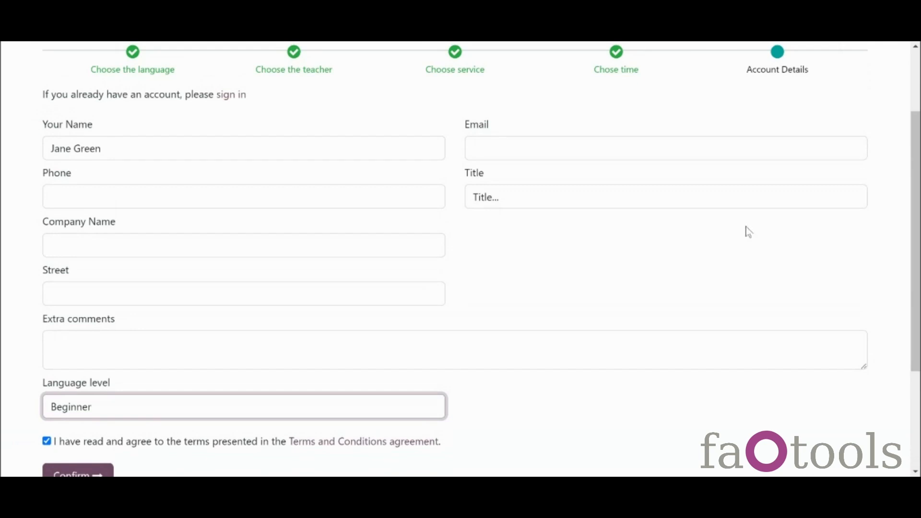
Step: Enter an e-mail address, complete it after the validation warning, and fill in a phone number
left_click(626, 155)
type("fdsfskaj")
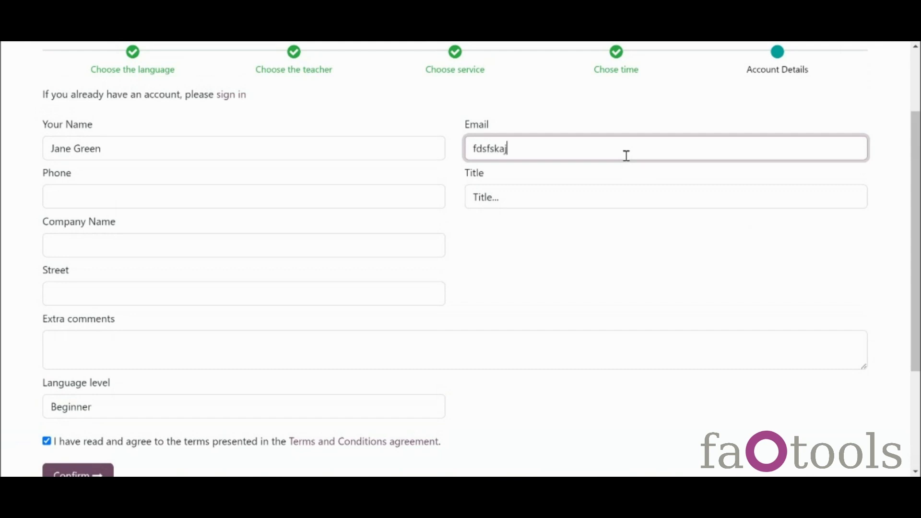
scroll(285, 357, "down", 1)
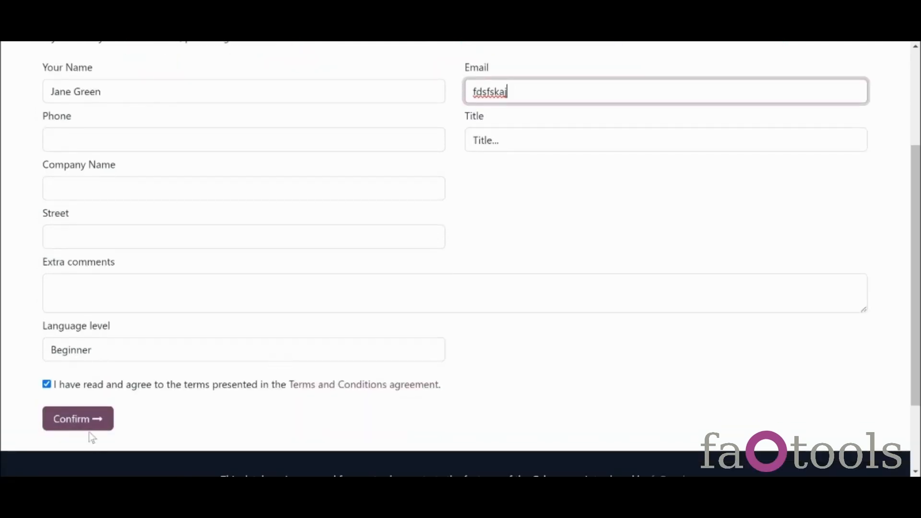
left_click(89, 426)
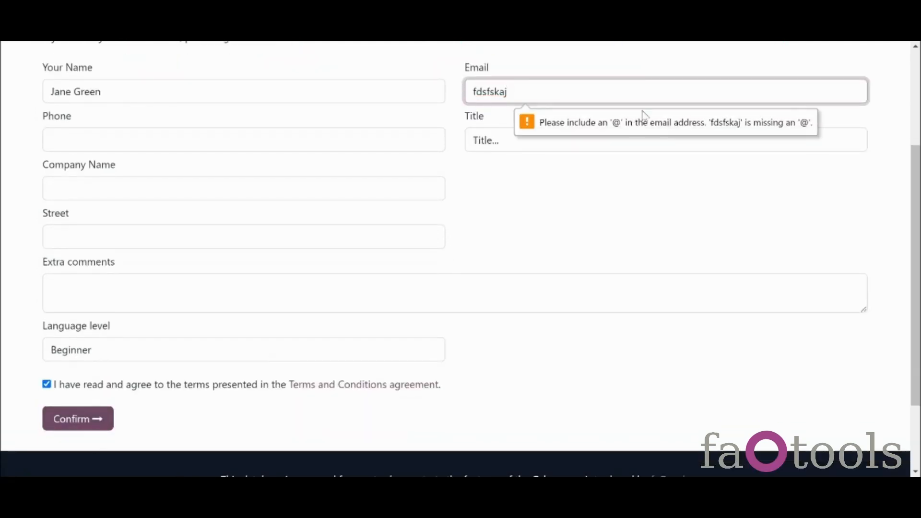
type("@")
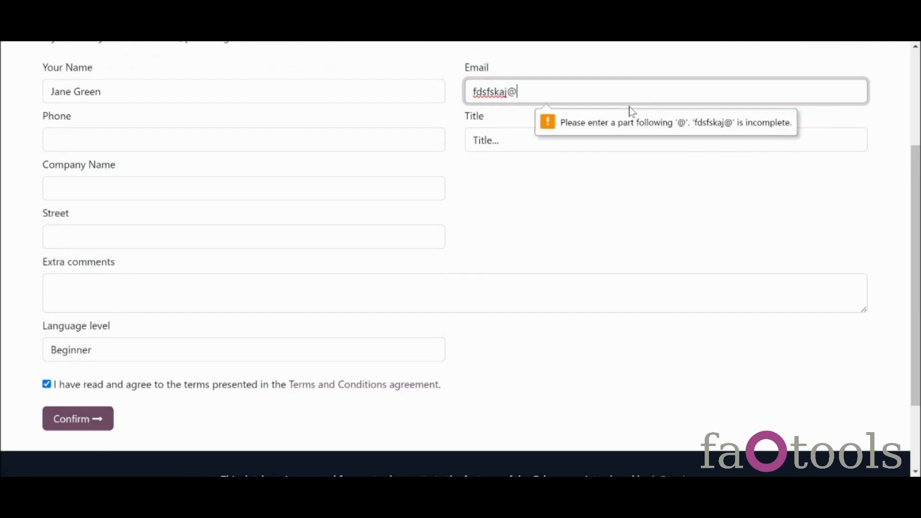
type("example.com")
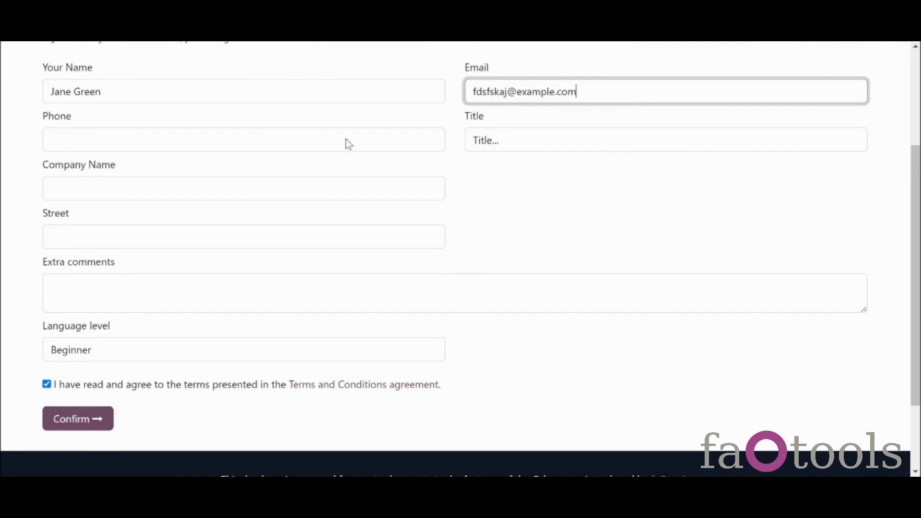
left_click(257, 146)
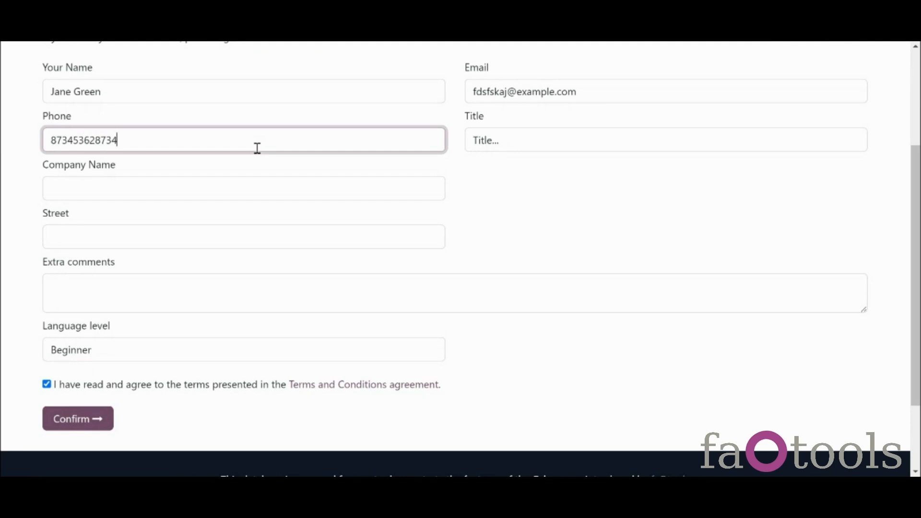
left_click(235, 217)
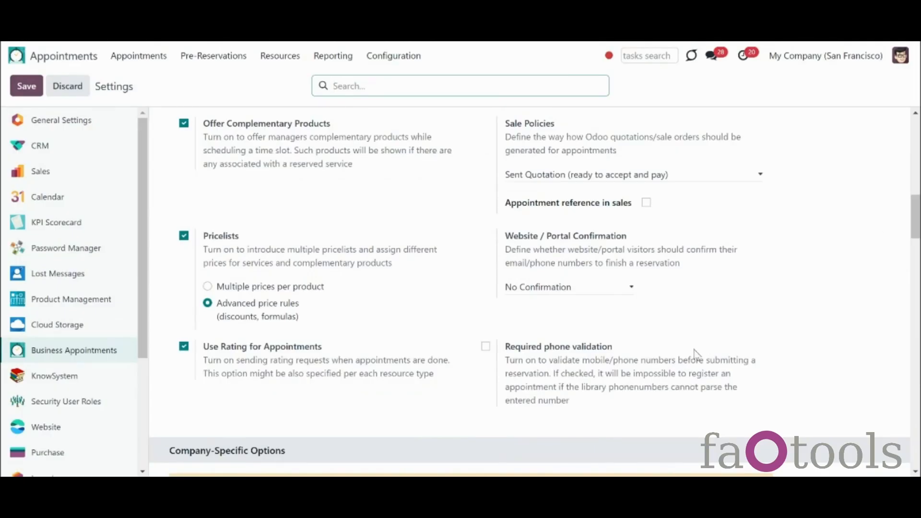
Step: Enable Agree on terms and conditions in the settings and save
left_click(485, 346)
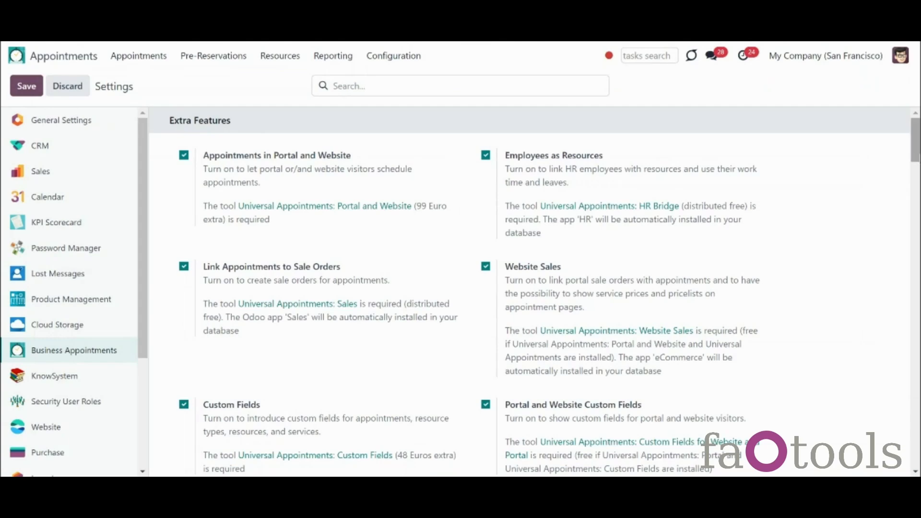
scroll(528, 288, "down", 5)
scroll(528, 288, "down", 7)
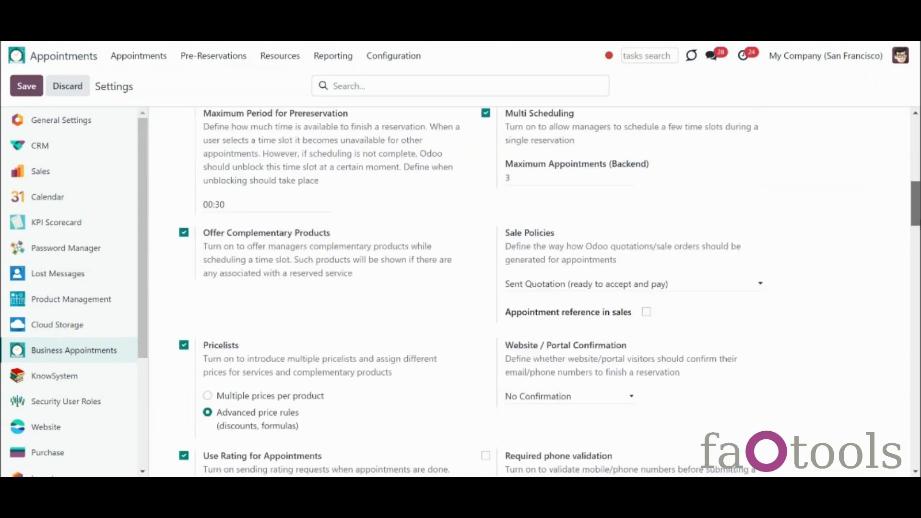
scroll(528, 288, "down", 10)
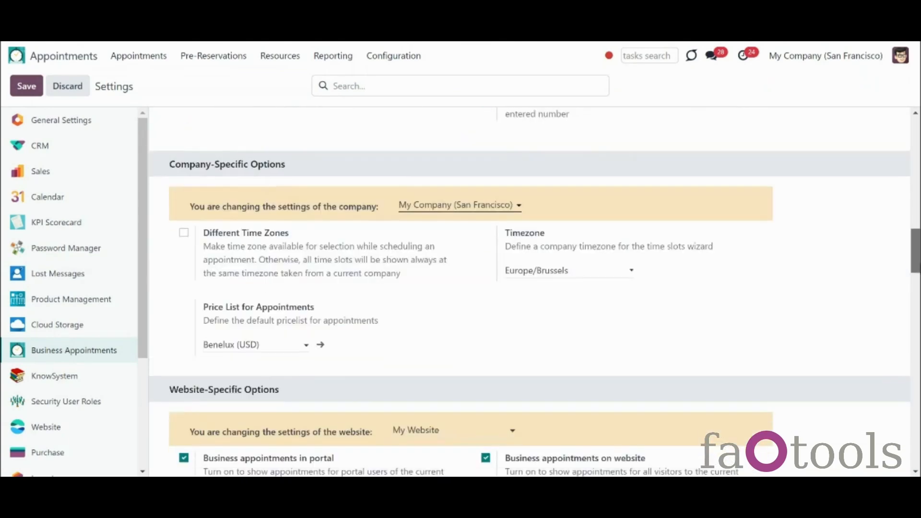
scroll(528, 288, "down", 9)
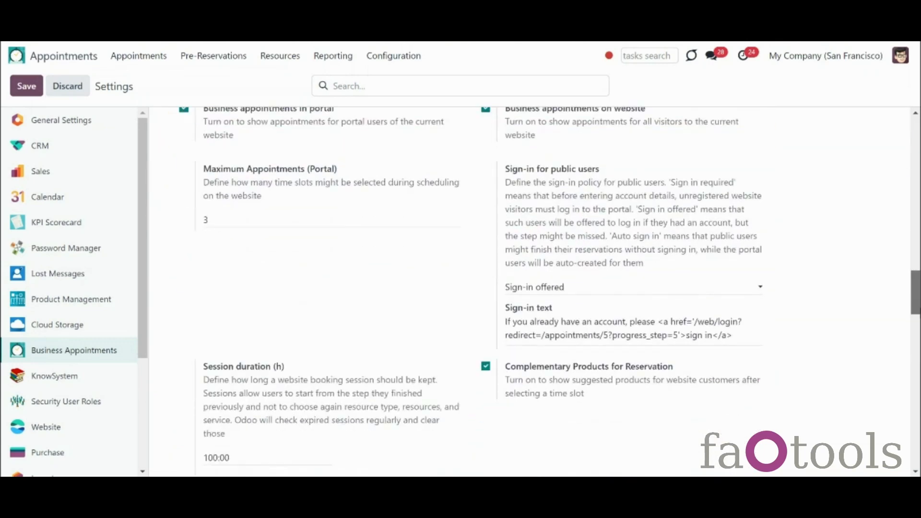
scroll(664, 312, "down", 5)
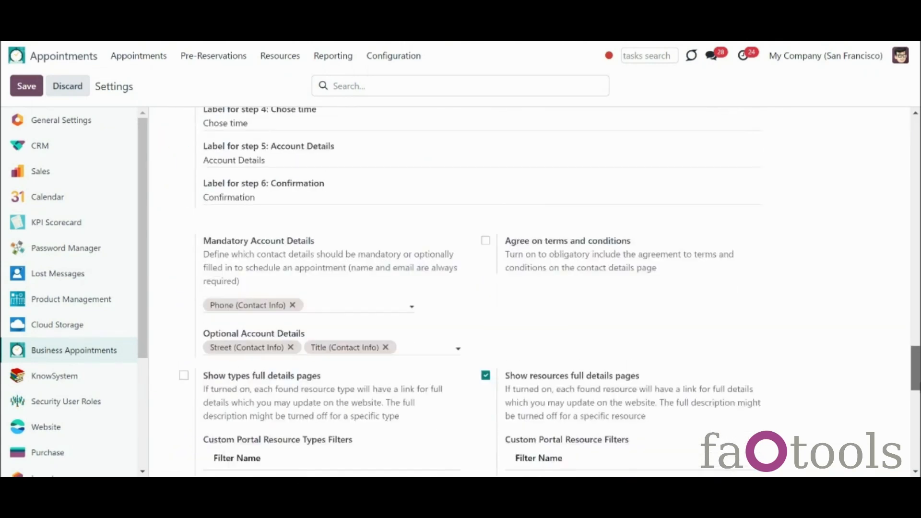
left_click(484, 223)
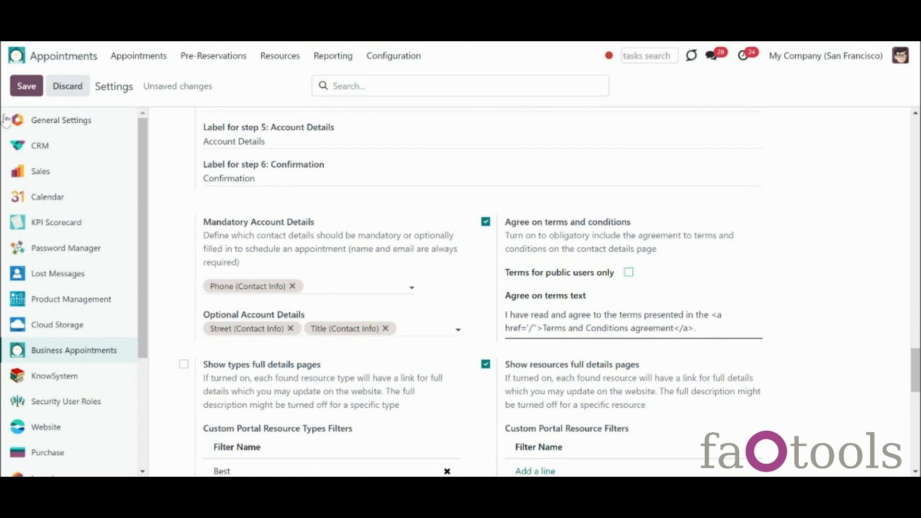
left_click(25, 87)
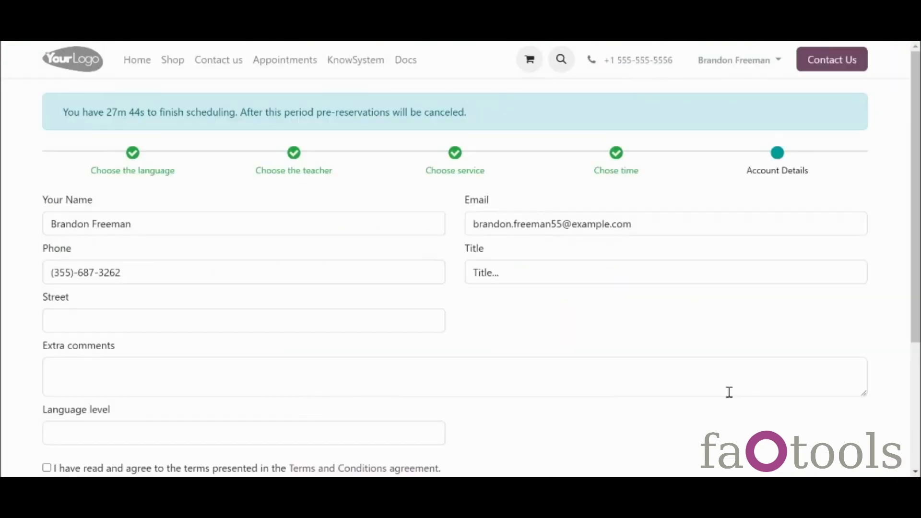
Step: Apply the terms requirement to public users only
scroll(728, 390, "down", 4)
left_click_drag(916, 319, 915, 316)
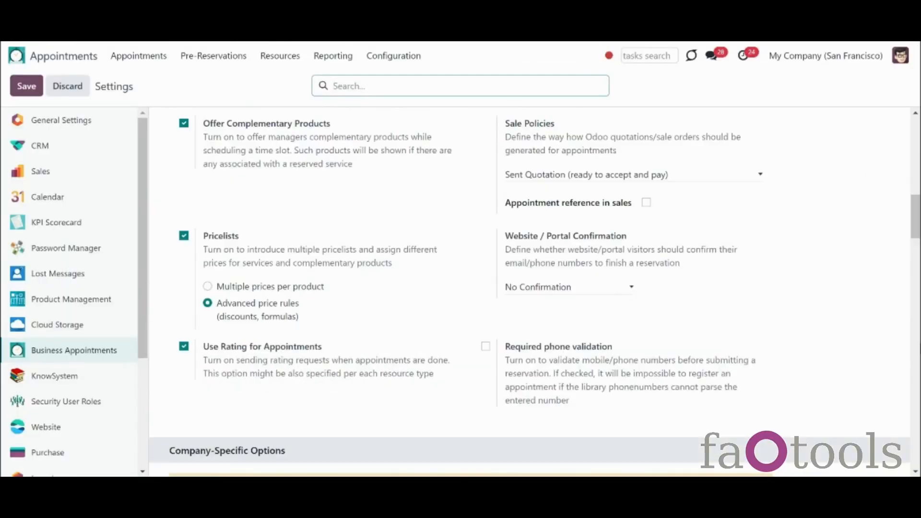
scroll(530, 291, "down", 10)
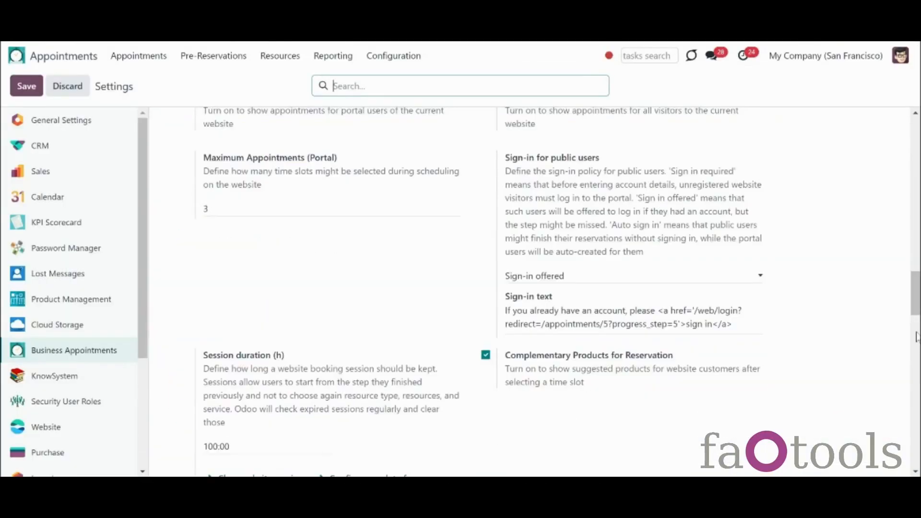
scroll(916, 316, "down", 5)
scroll(702, 321, "down", 8)
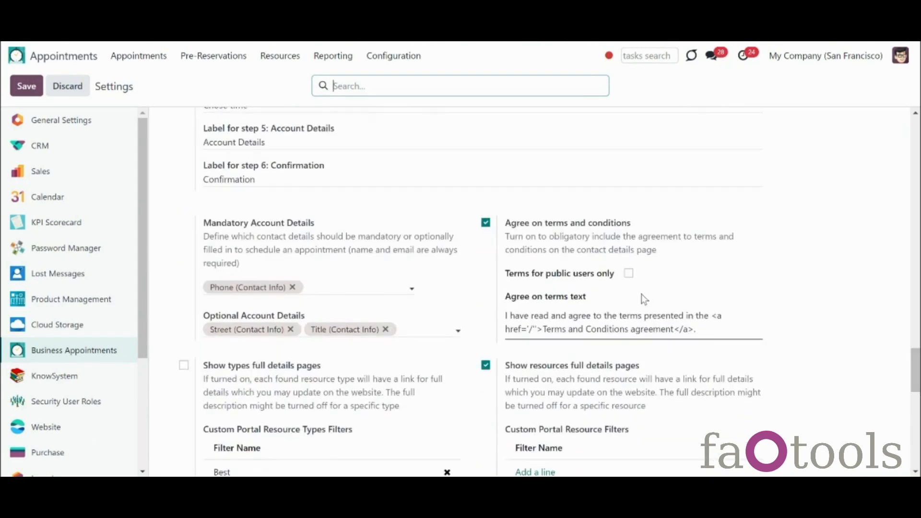
left_click(629, 274)
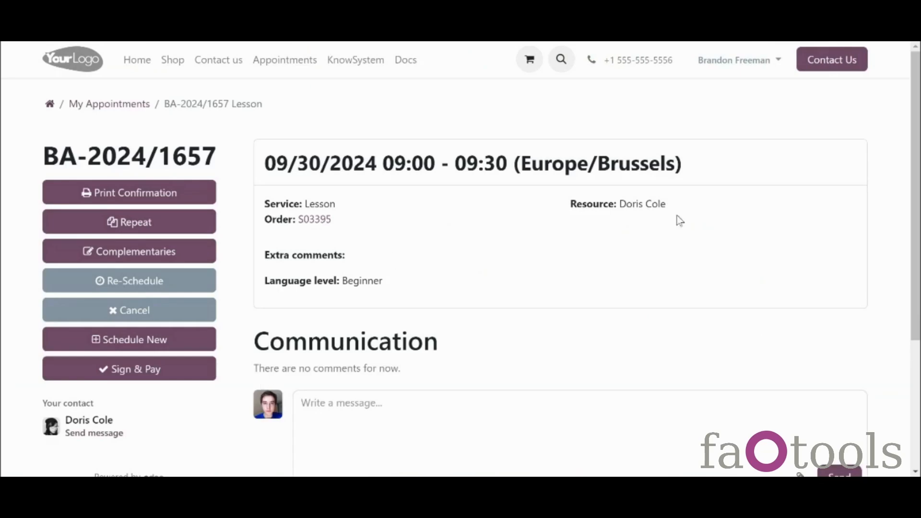
Step: Return to My Appointments, accept the terms and conditions, and submit the account details
left_click_drag(920, 183, 866, 176)
left_click(139, 110)
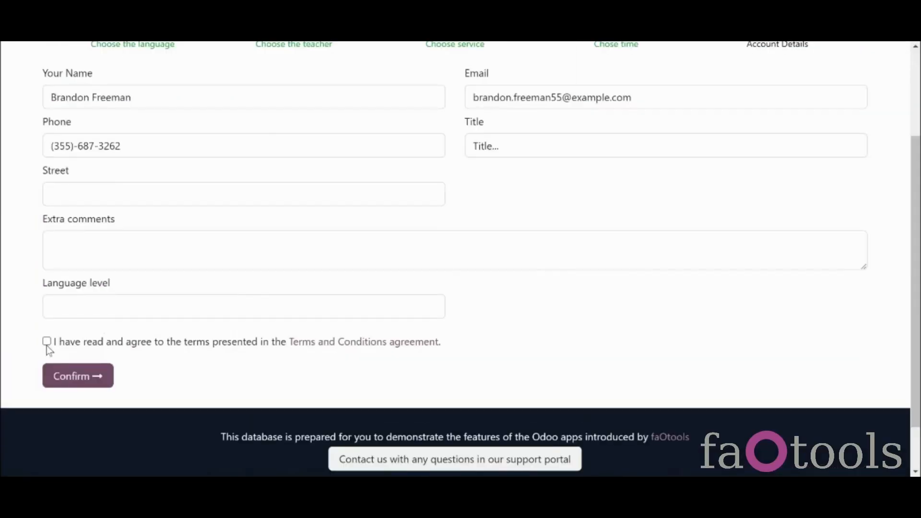
left_click(46, 342)
left_click(73, 370)
Step: Choose Beginner language level, confirm the booking into quotation S03394, and close the signing dialog
scroll(323, 378, "down", 2)
left_click(323, 378)
left_click(288, 413)
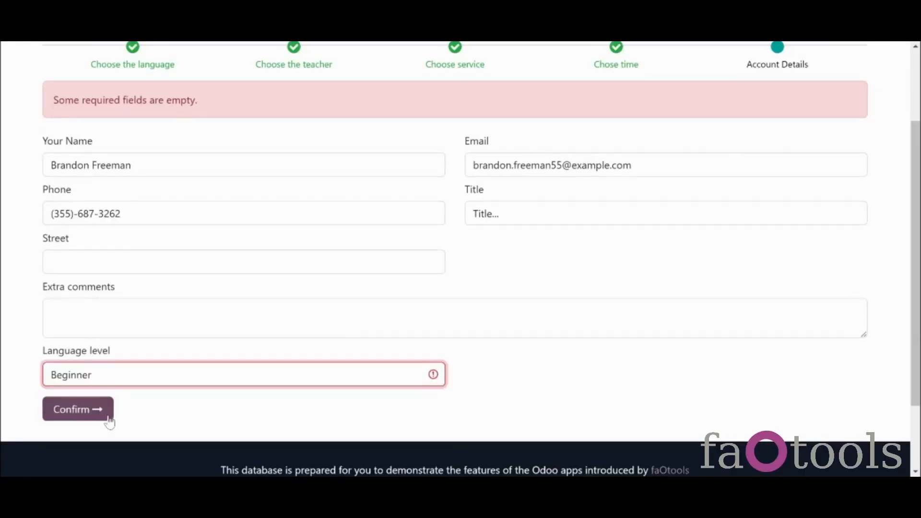
left_click(98, 415)
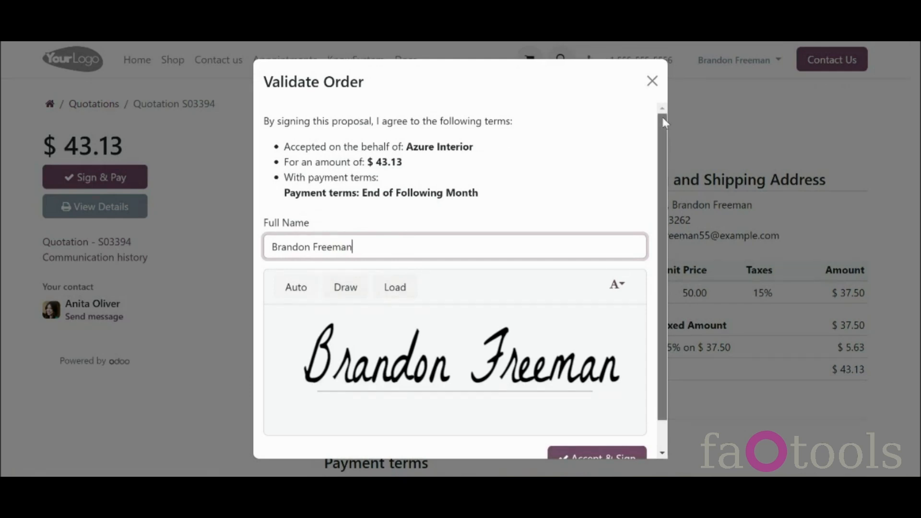
mouse_move(664, 126)
left_mouse_down()
mouse_move(711, 223)
mouse_move(673, 111)
left_mouse_up()
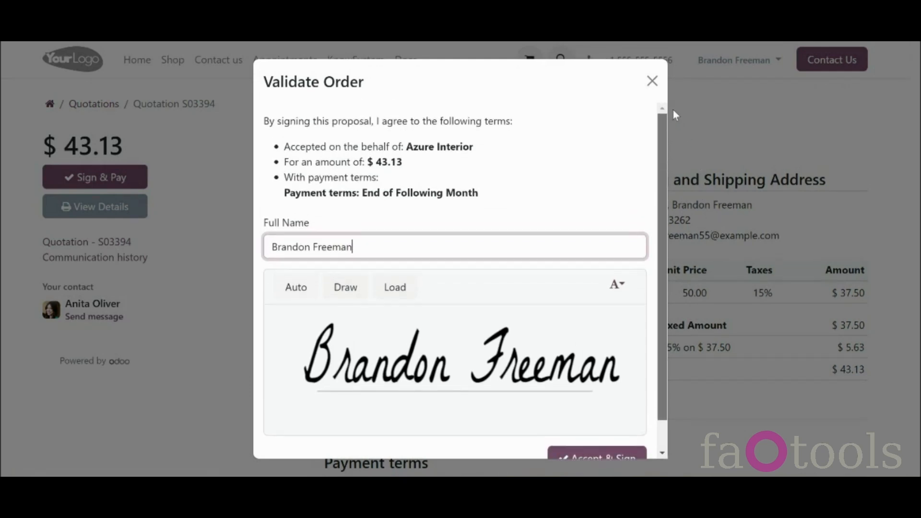
left_click(656, 91)
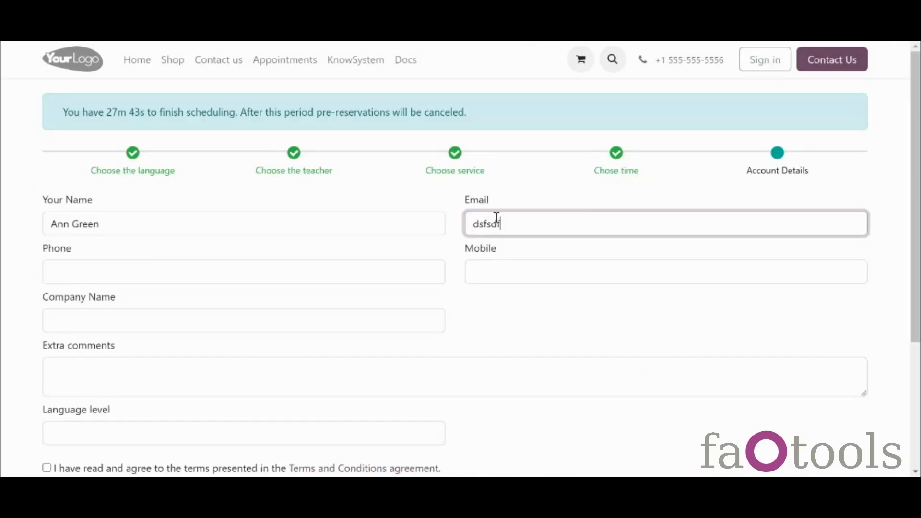
Step: Finish the guest's e-mail, accept the terms, choose Beginner, and confirm appointment BA-2024/1654
type("sssnjk@example.com")
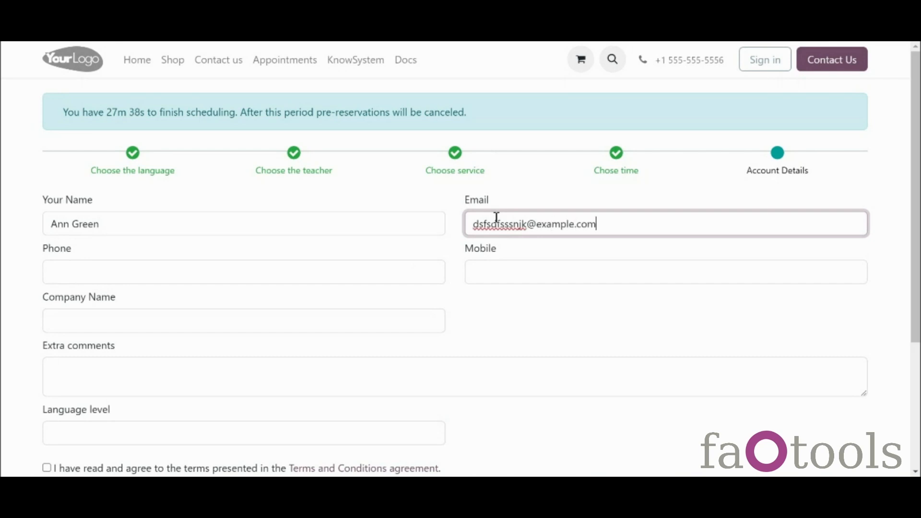
scroll(757, 305, "down", 3)
left_click(47, 324)
left_click(70, 293)
left_click(85, 336)
left_click(80, 357)
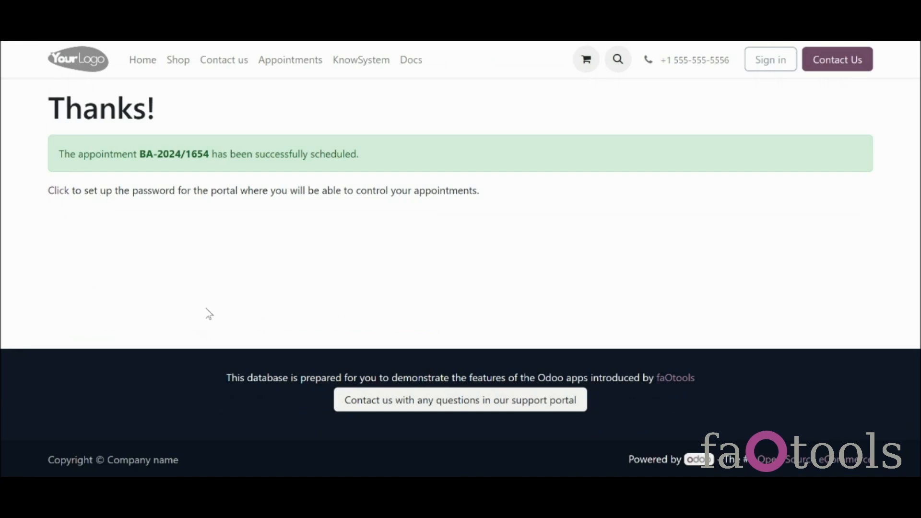
Step: Start a new booking for the 09/27/2024 09:00 slot without complementary products
left_click(61, 192)
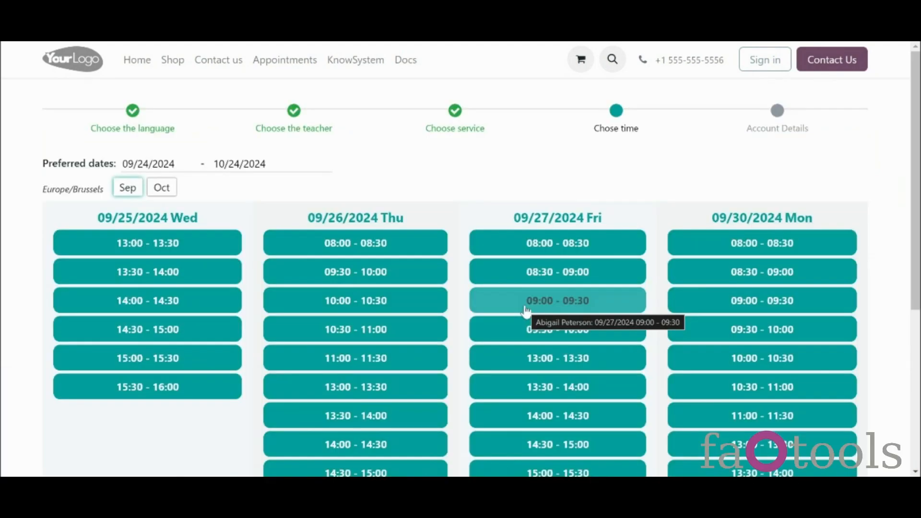
left_click(527, 311)
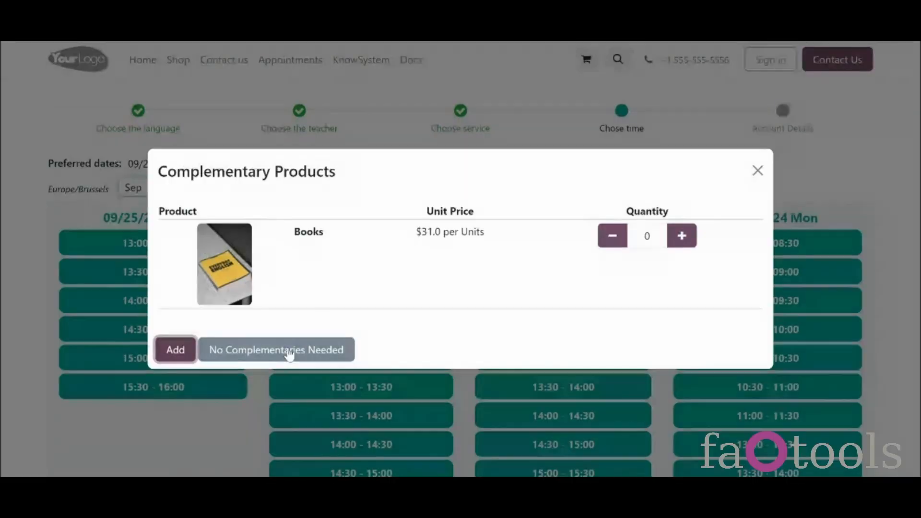
left_click(289, 354)
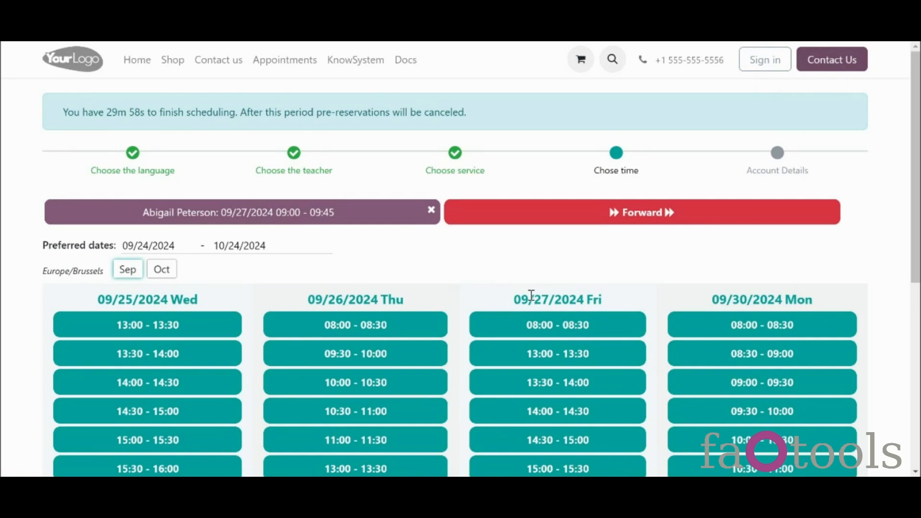
left_click(536, 219)
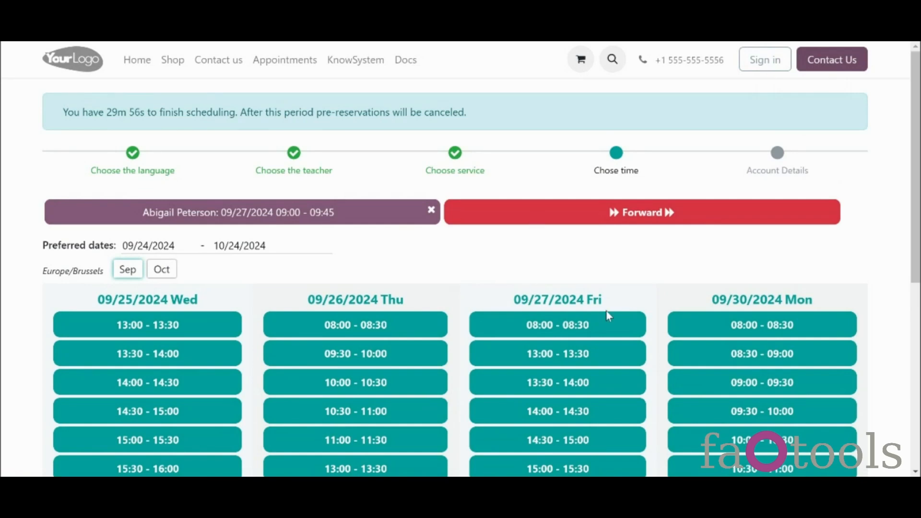
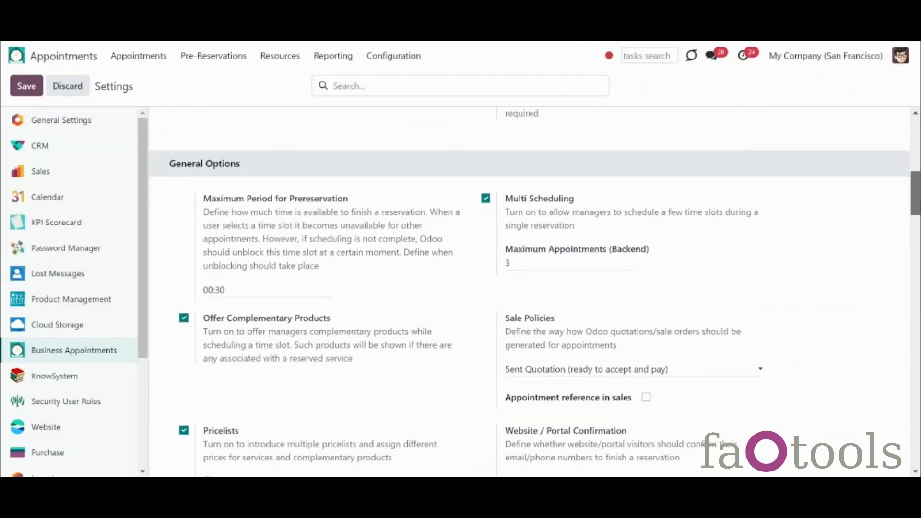
Step: Scroll the Business Appointments settings down to the Website / Portal Confirmation options
scroll(535, 293, "down", 2)
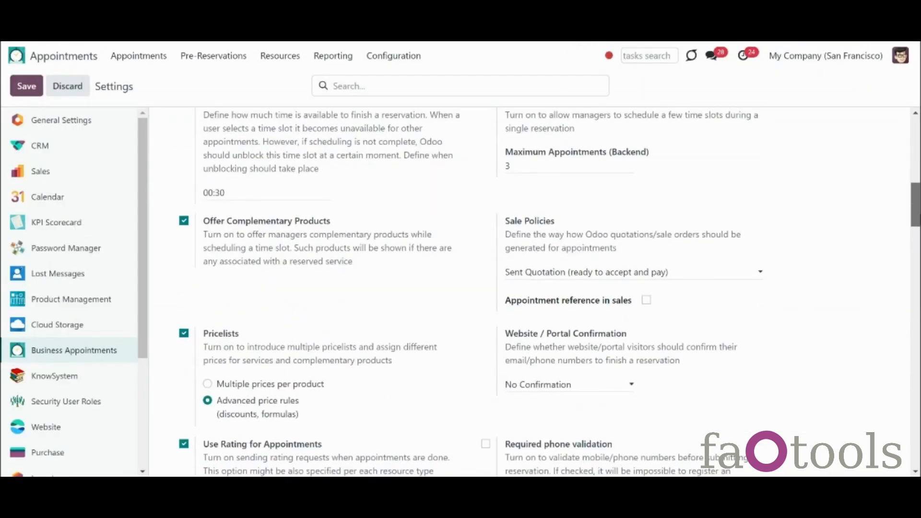
Step: Set Website / Portal Confirmation to Email Confirmation, after briefly trying SMS Confirmation
scroll(549, 340, "down", 1)
left_click(549, 339)
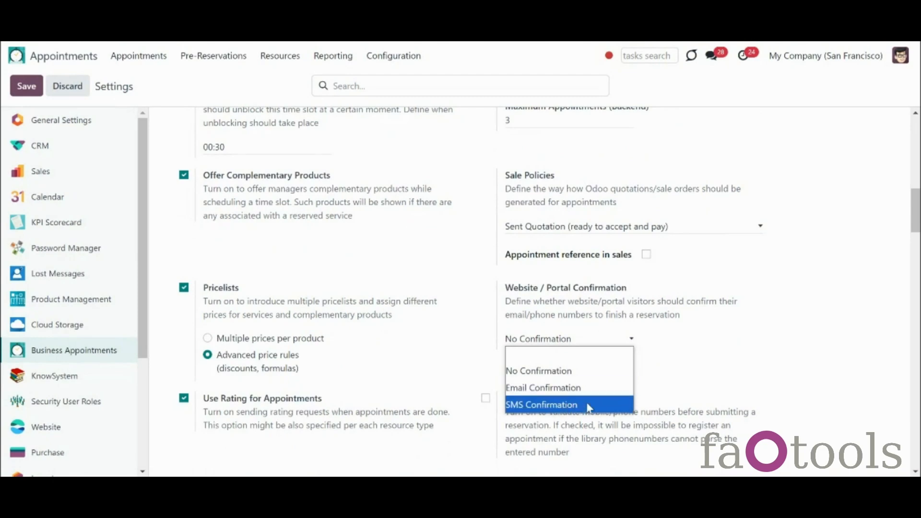
left_click(586, 389)
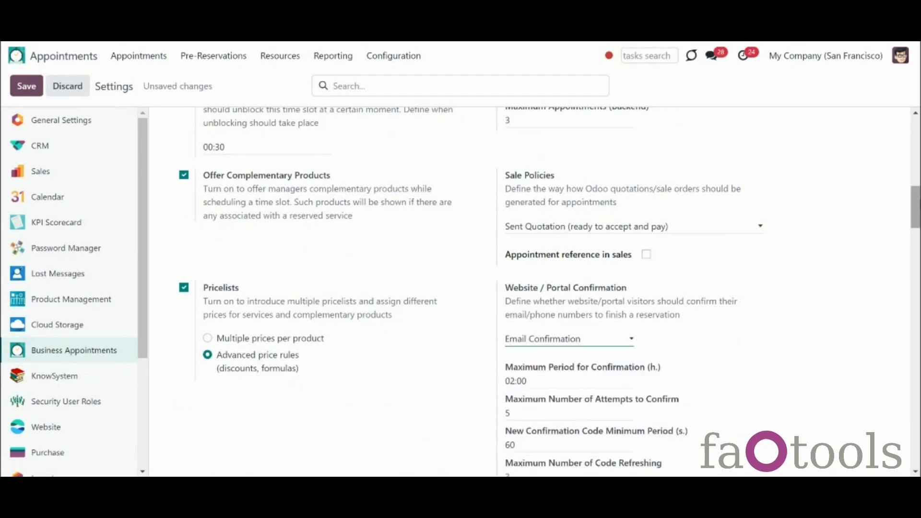
scroll(915, 214, "down", 1)
scroll(915, 213, "down", 1)
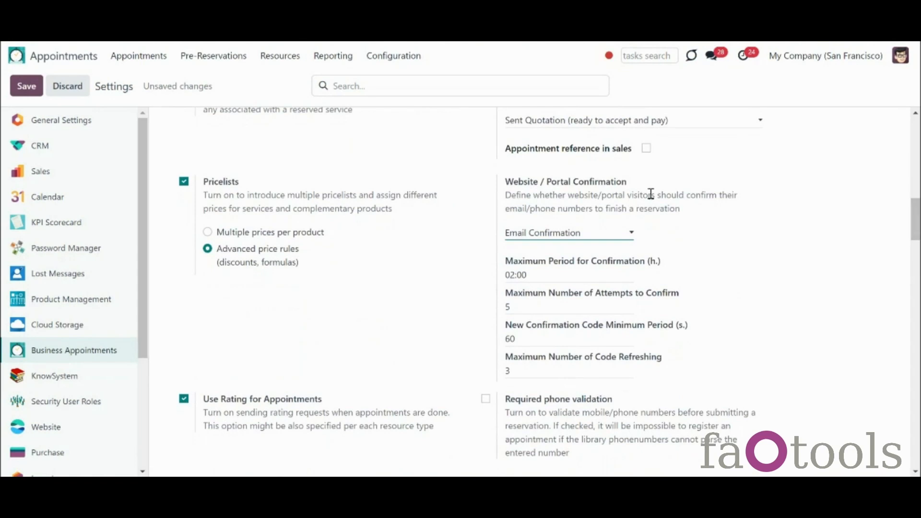
left_click(620, 234)
left_click(622, 298)
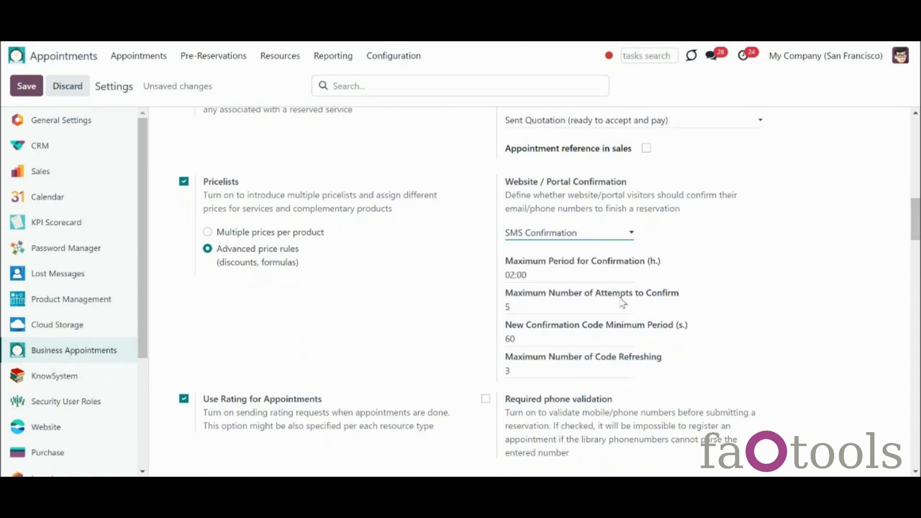
left_click(561, 235)
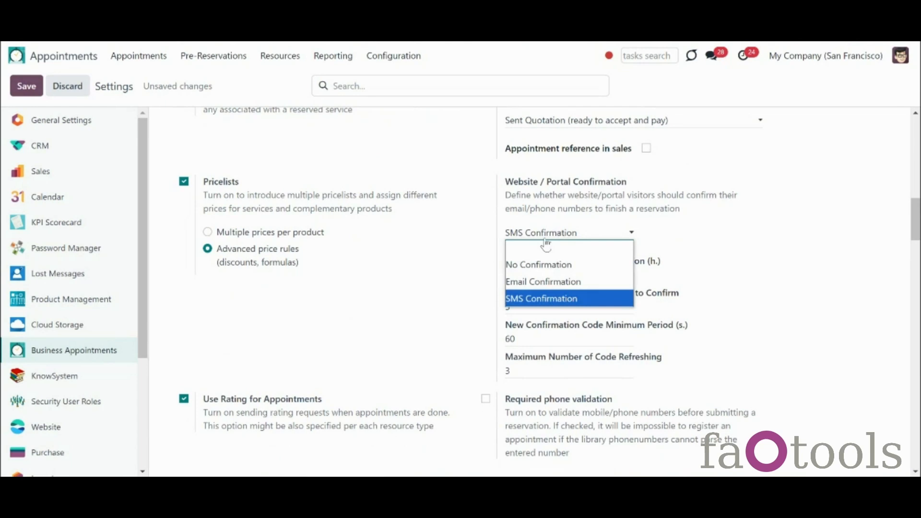
left_click(540, 283)
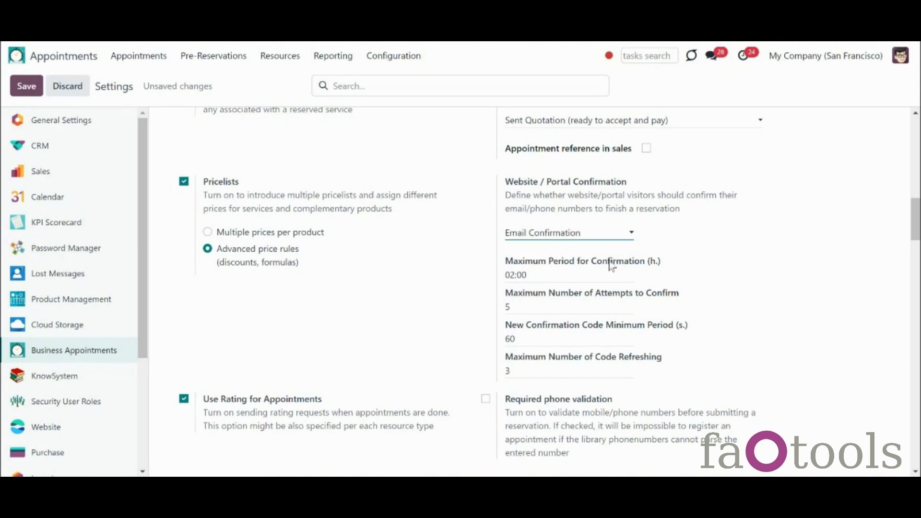
Step: Set a 01:00 maximum period, 3 attempts and a 30-second code minimum period, then save
left_click(513, 277)
left_click(512, 279)
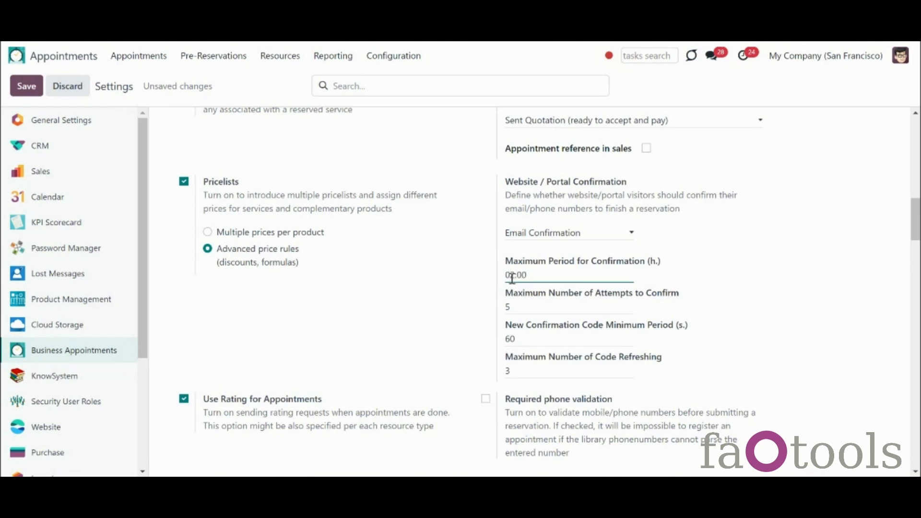
left_click_drag(511, 279, 516, 278)
type("1")
left_click(544, 311)
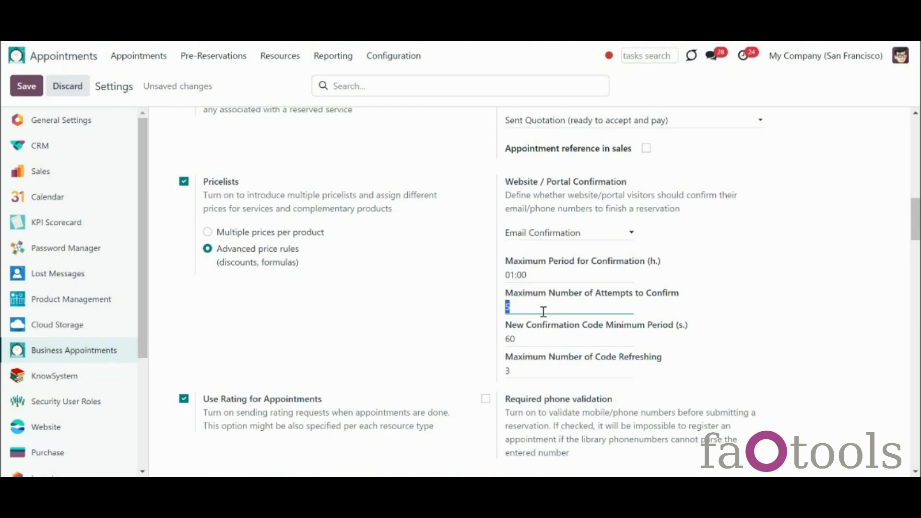
type("3")
key("Tab")
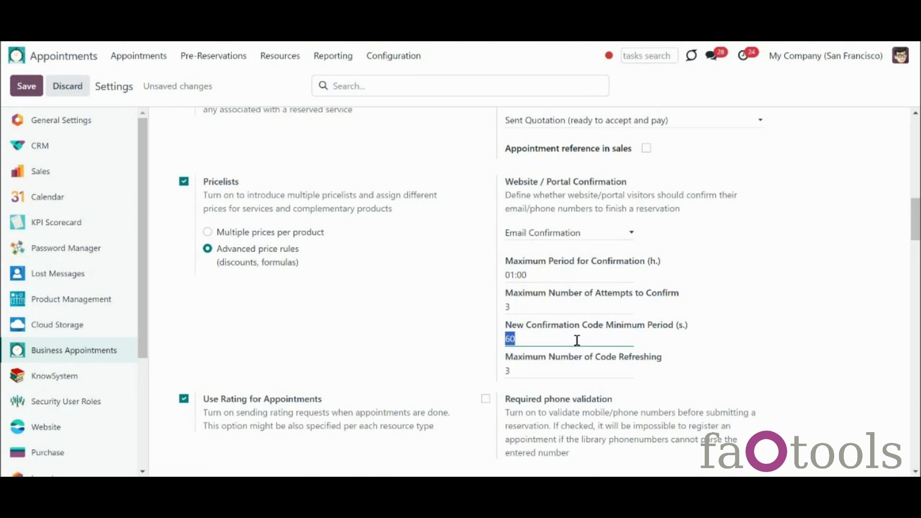
type("30")
left_click(534, 368)
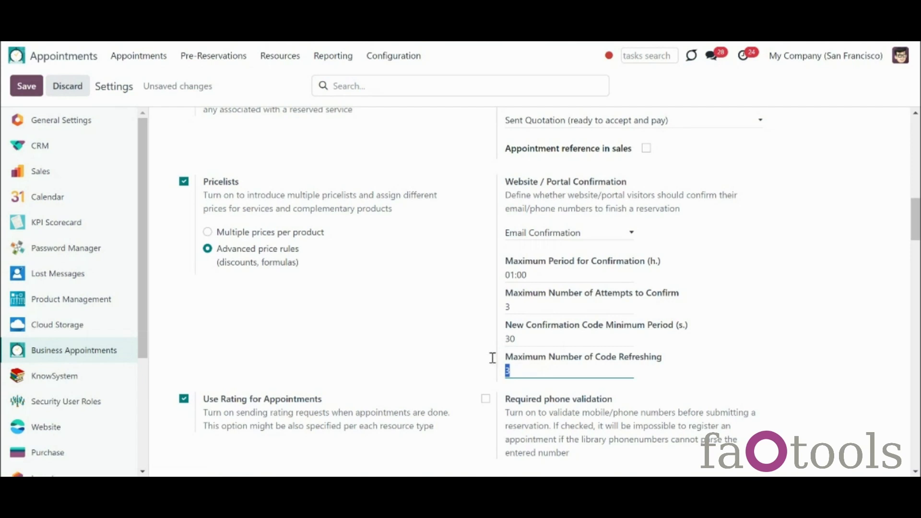
left_click(30, 90)
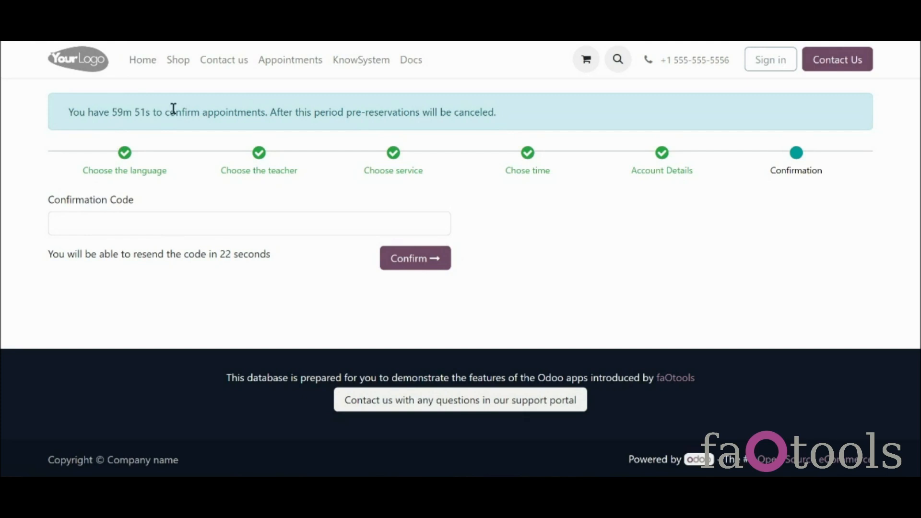
Step: Request a new confirmation code for the pending booking
left_click(182, 222)
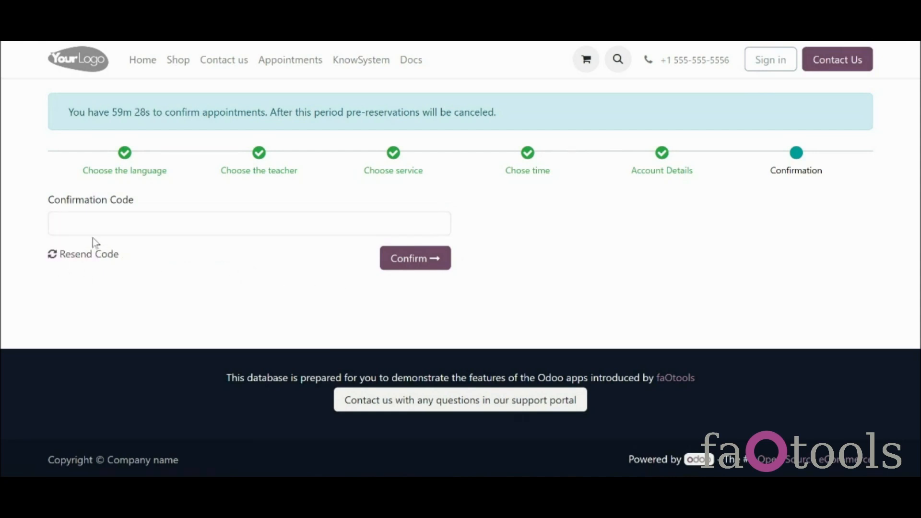
left_click(82, 261)
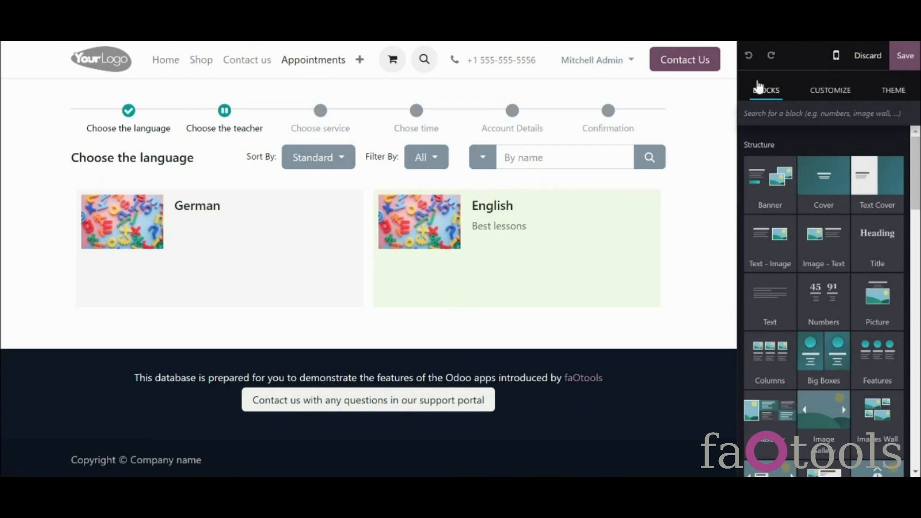
Step: Show the booking page's CUSTOMIZE options in the website editor
left_click(835, 96)
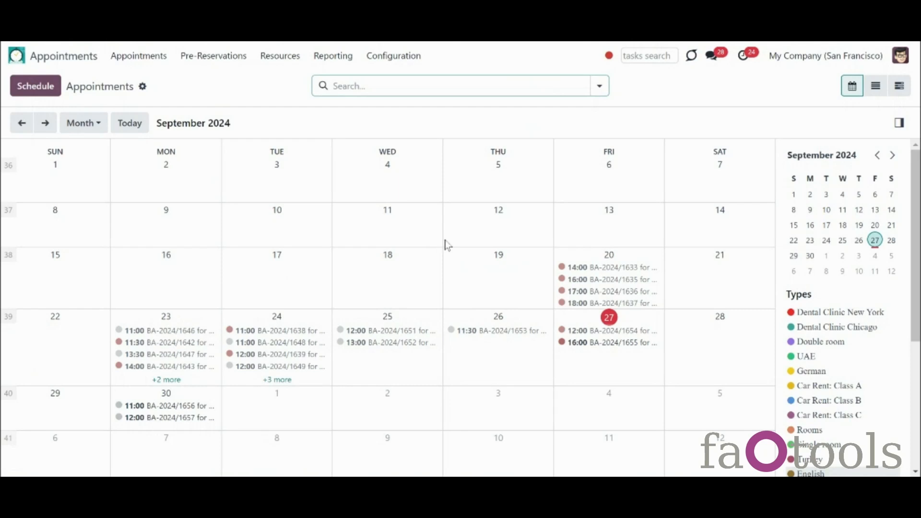
left_click(600, 86)
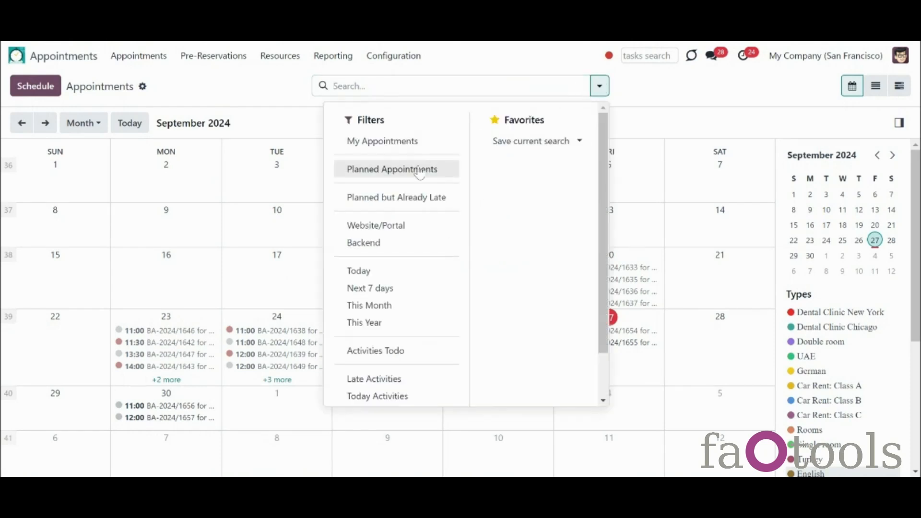
left_click(428, 289)
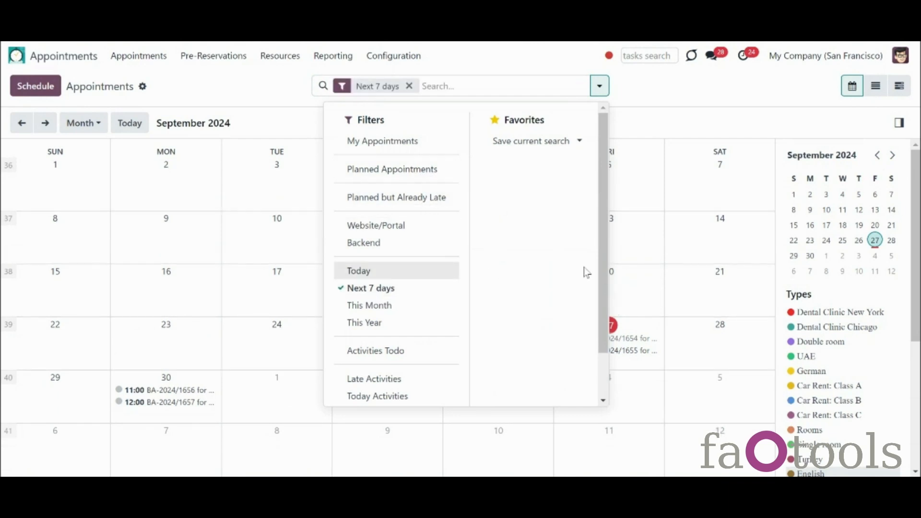
left_click(407, 291)
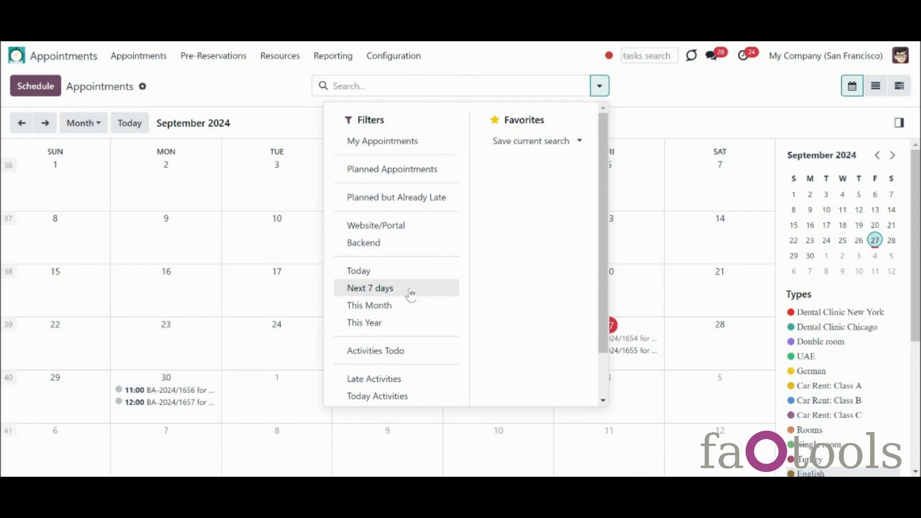
left_click(673, 101)
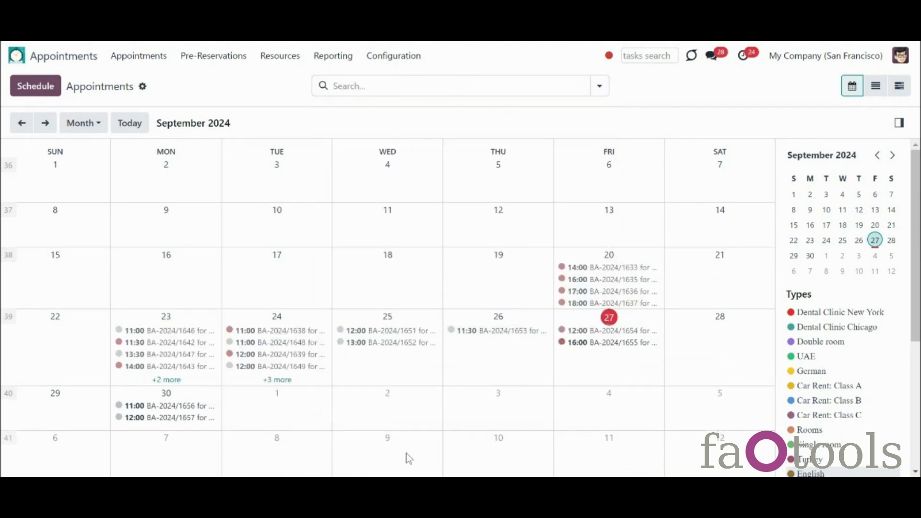
scroll(843, 308, "down", 4)
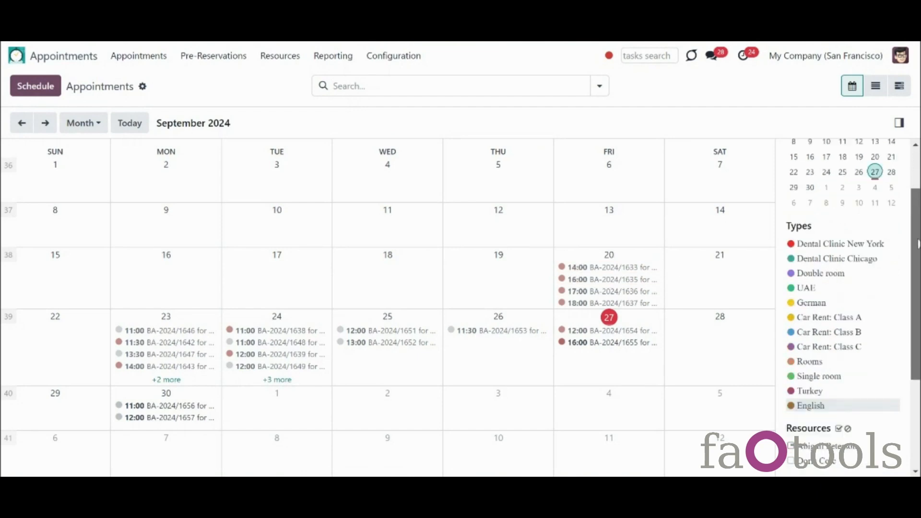
scroll(853, 308, "down", 1)
left_click_drag(917, 336, 901, 185)
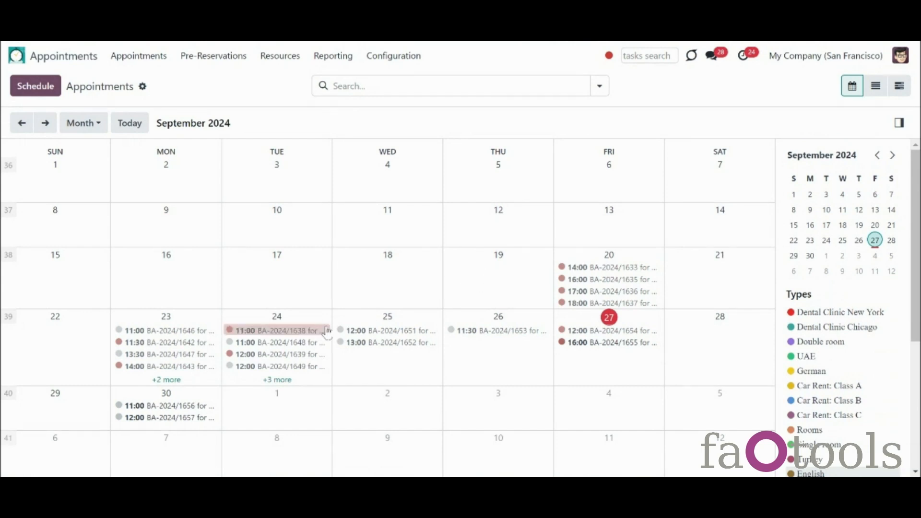
left_click(95, 124)
left_click(81, 152)
left_click(89, 123)
left_click(93, 168)
left_click(82, 124)
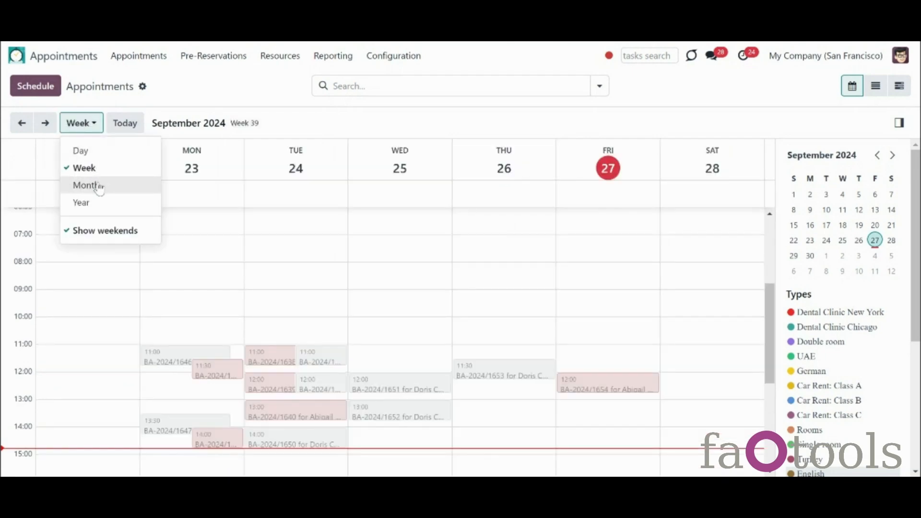
left_click(86, 185)
left_click(82, 123)
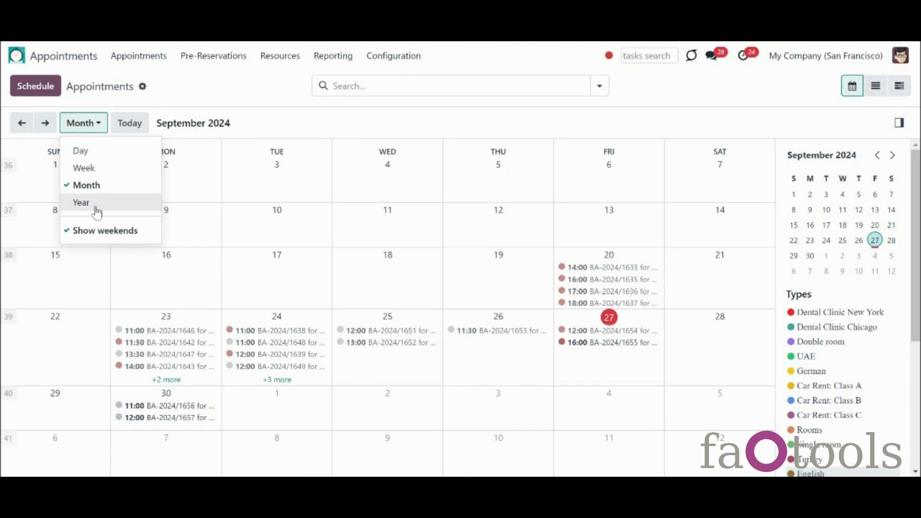
left_click(96, 211)
left_click(93, 123)
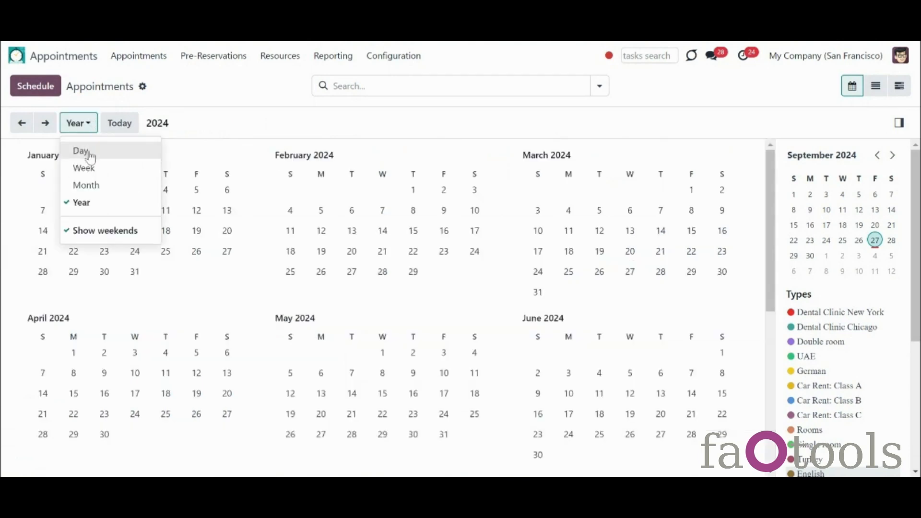
left_click(88, 186)
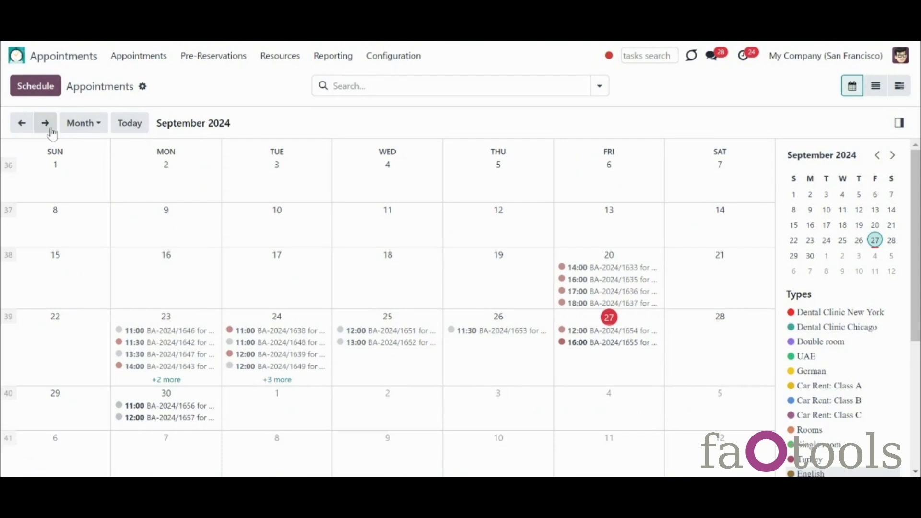
left_click(46, 123)
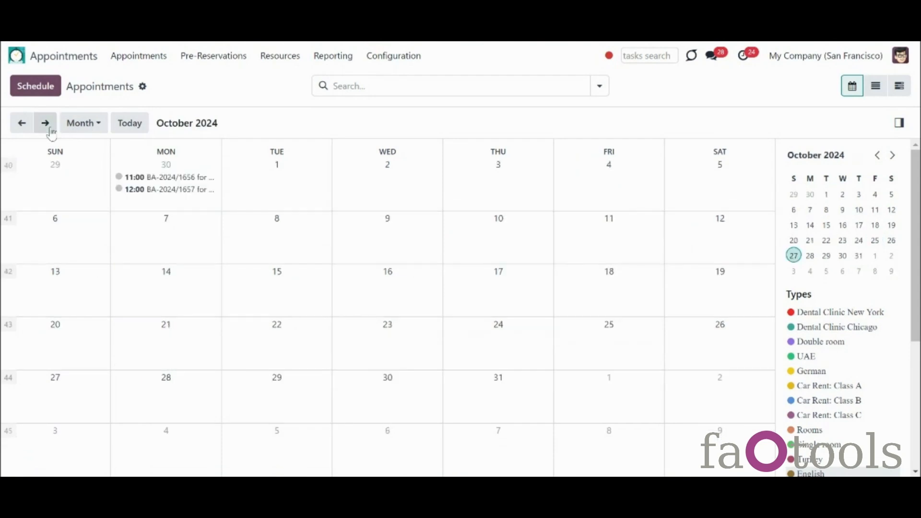
left_click(24, 128)
left_click(24, 128)
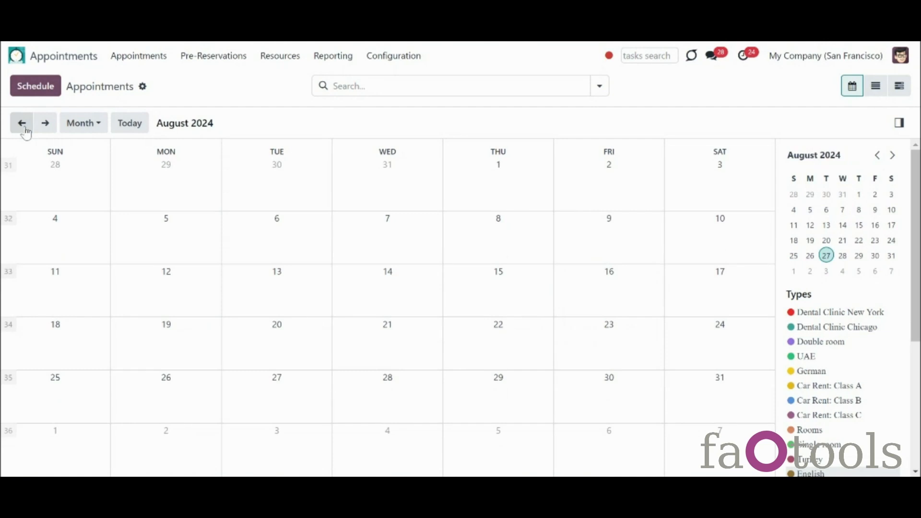
left_click(126, 124)
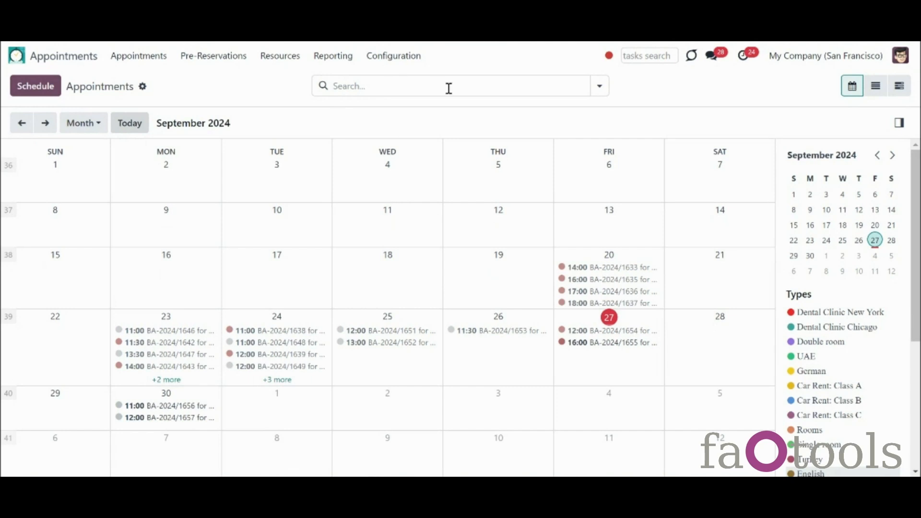
left_click(600, 86)
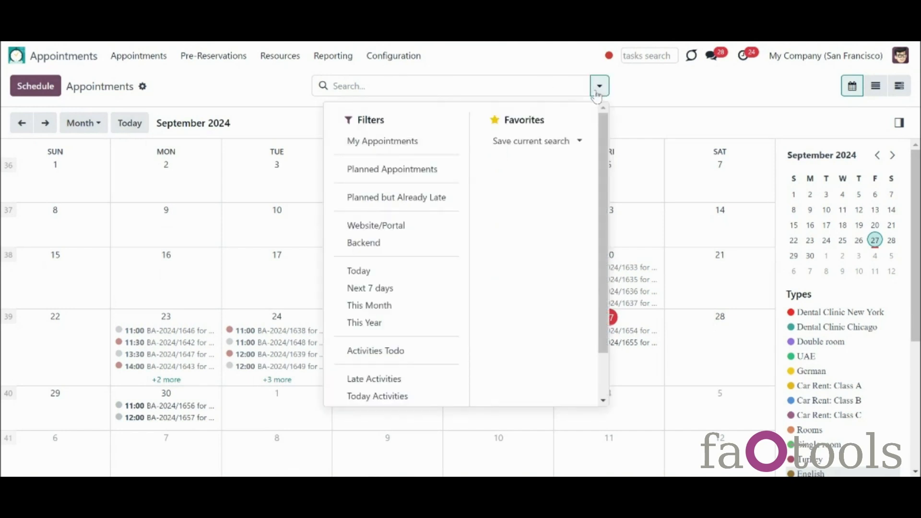
left_click(354, 271)
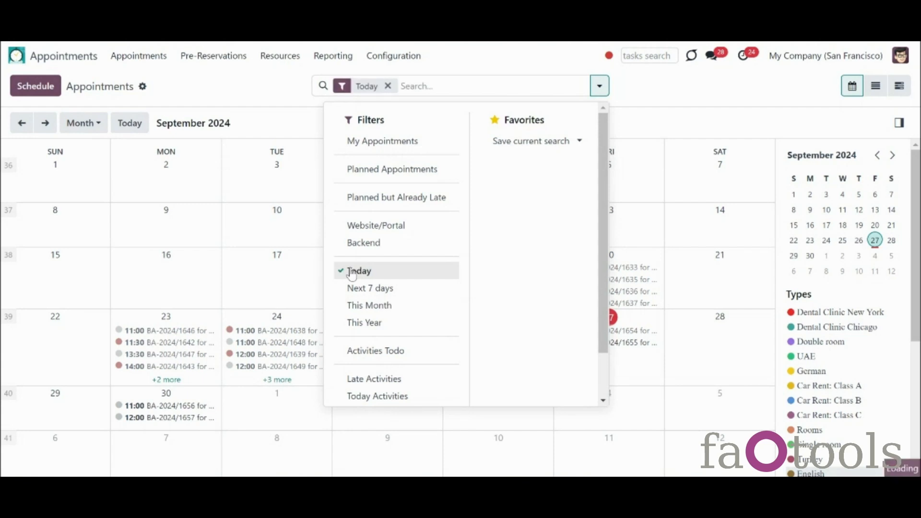
left_click(434, 78)
left_click(388, 86)
type("azure")
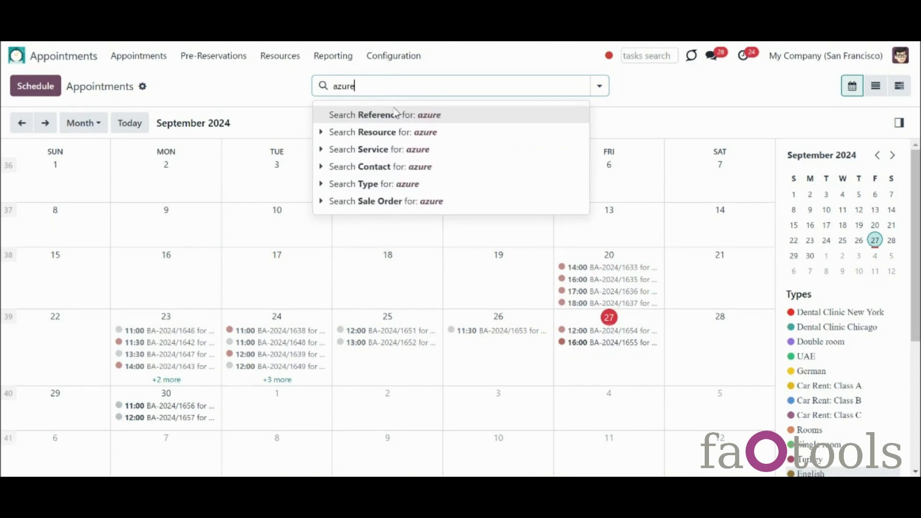
left_click(409, 169)
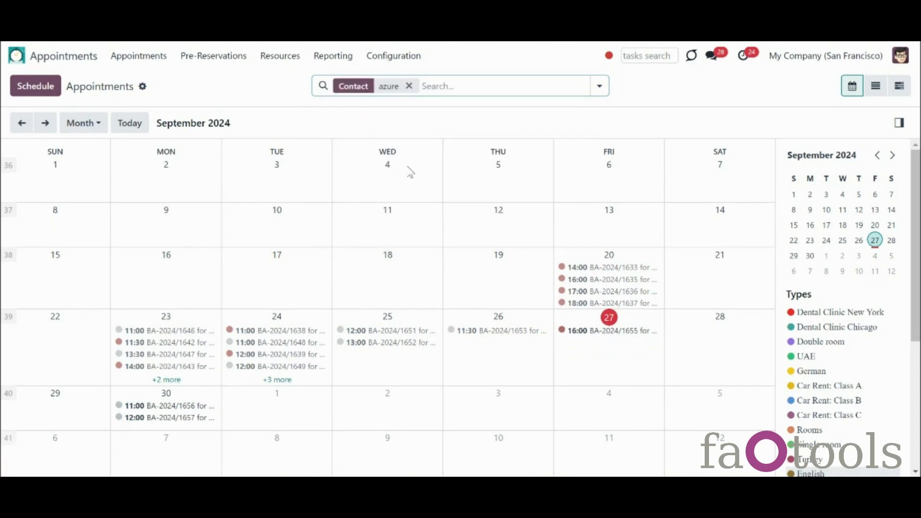
left_click(584, 331)
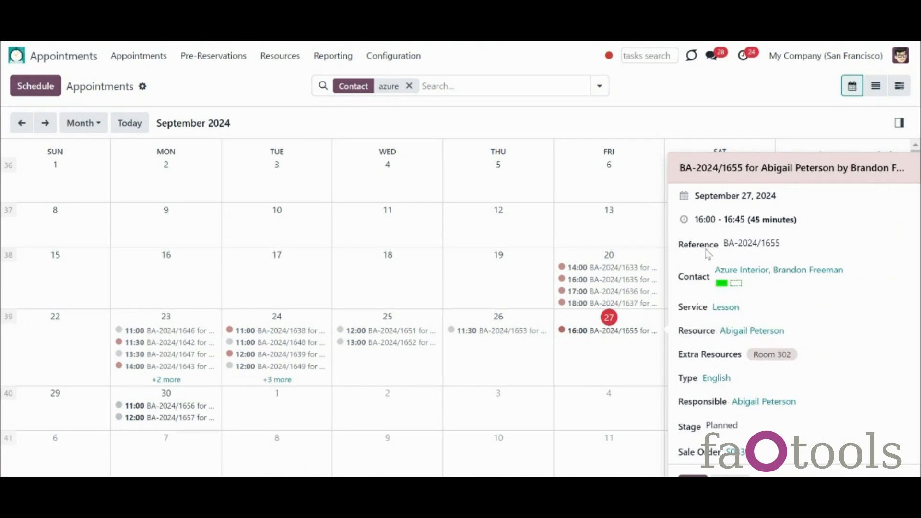
left_click(409, 86)
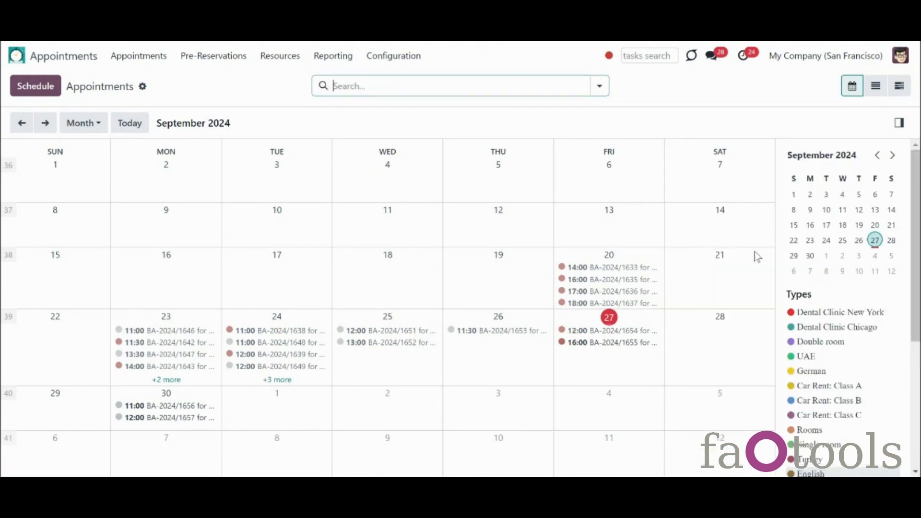
Step: Open the single-day schedule for 20 September from the small calendar
scroll(845, 307, "down", 5)
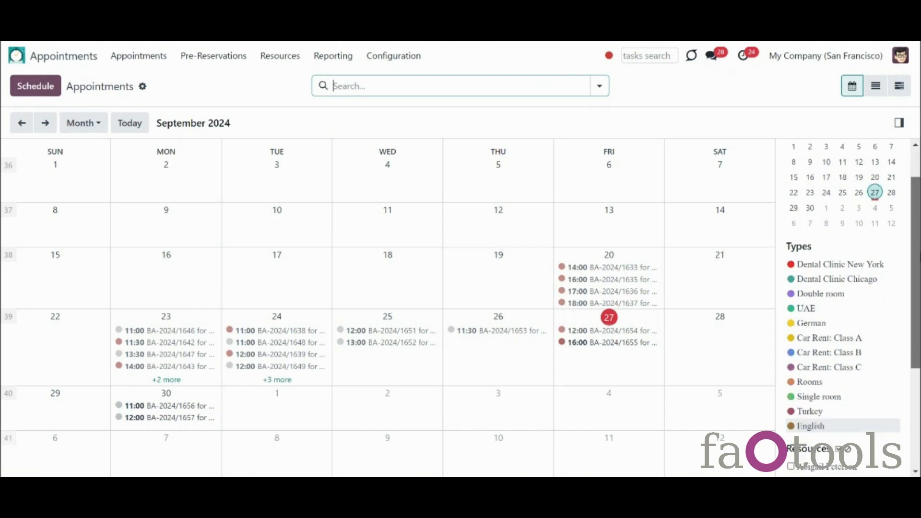
scroll(859, 215, "up", 5)
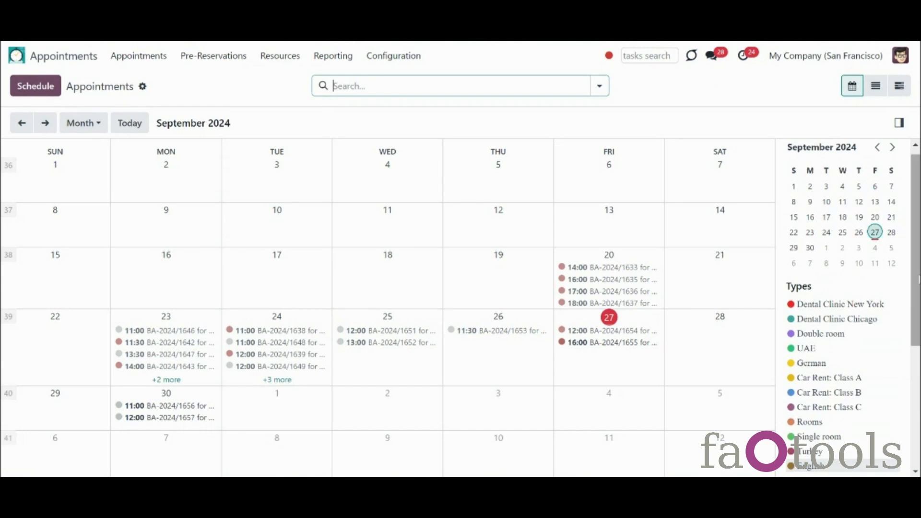
scroll(835, 288, "down", 3)
scroll(844, 307, "down", 2)
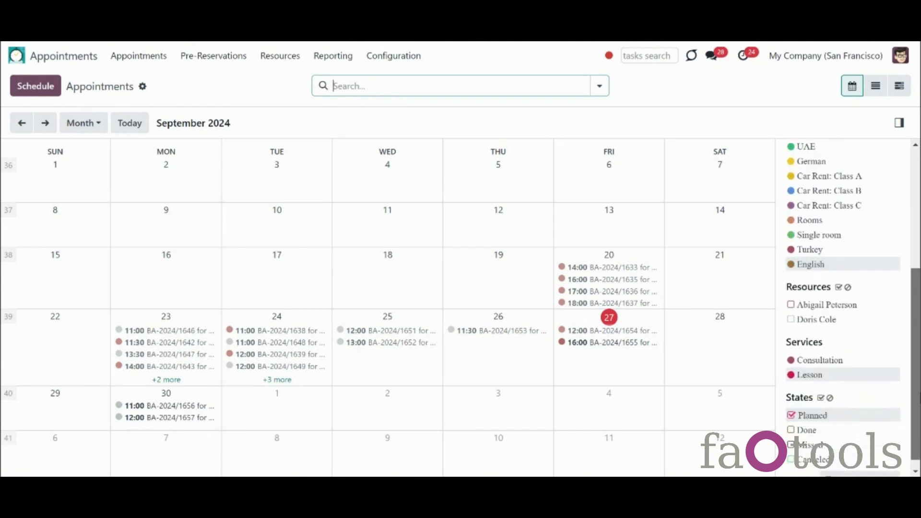
scroll(900, 272, "up", 5)
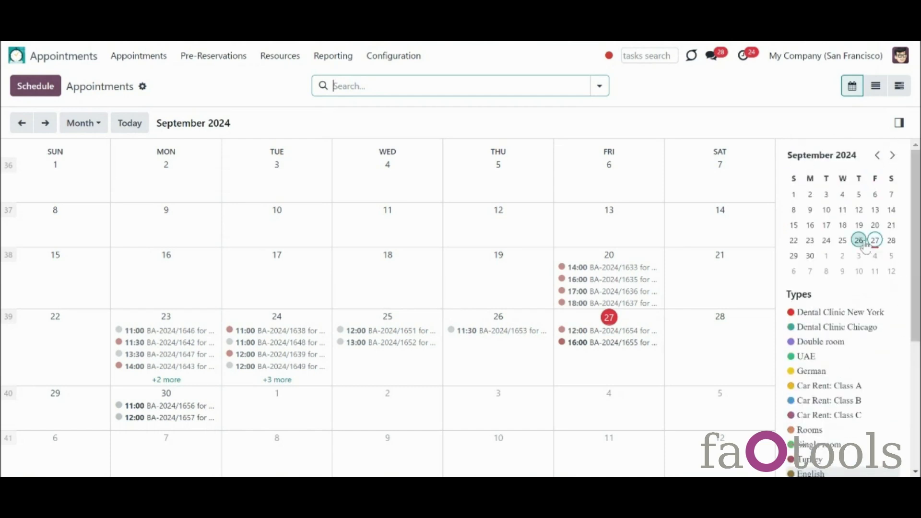
left_click(843, 232)
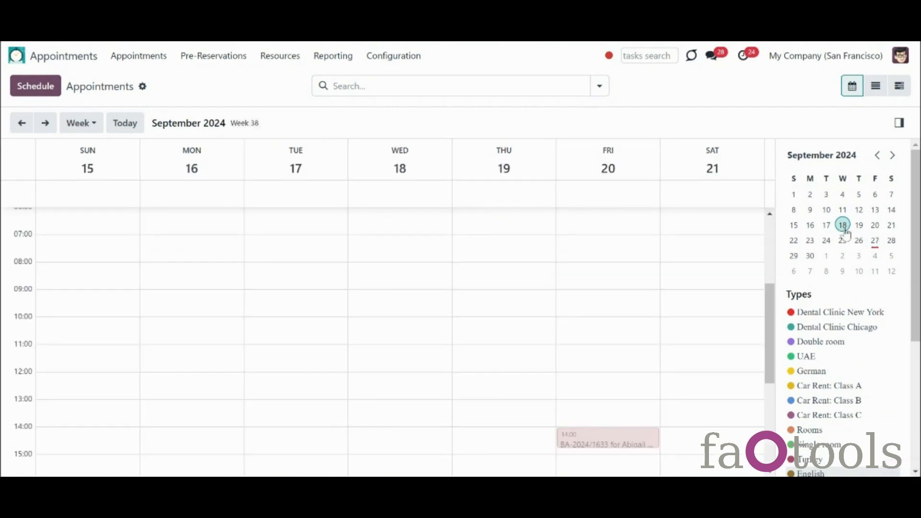
left_click(874, 230)
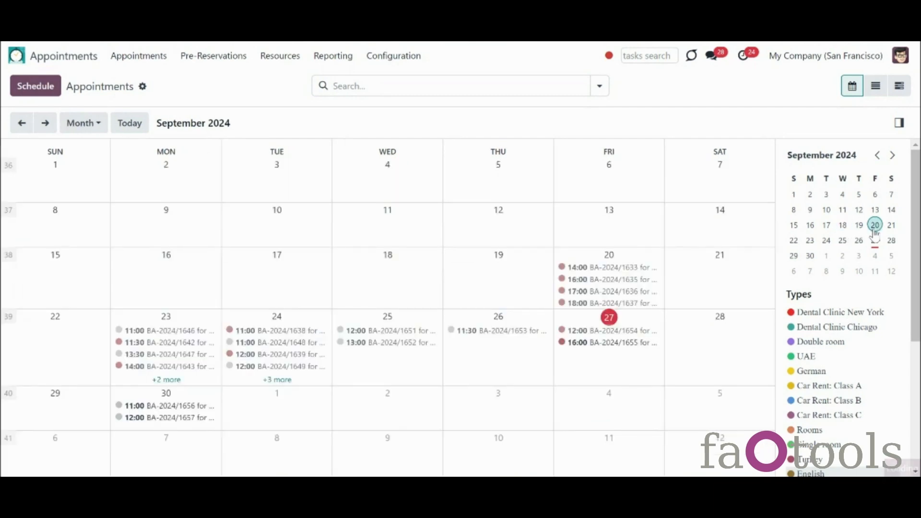
left_click(876, 230)
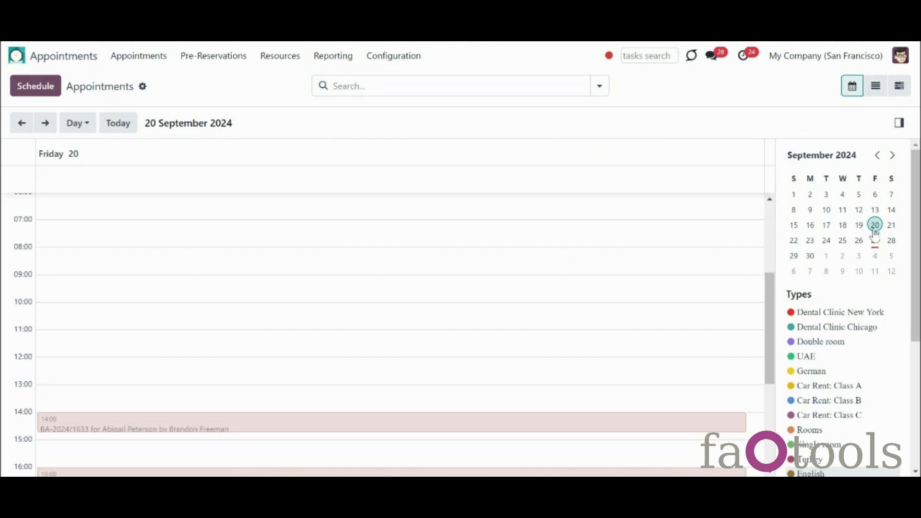
left_click_drag(772, 306, 830, 357)
Step: Browse the small calendar from August to October, then return to September month view
left_click(893, 155)
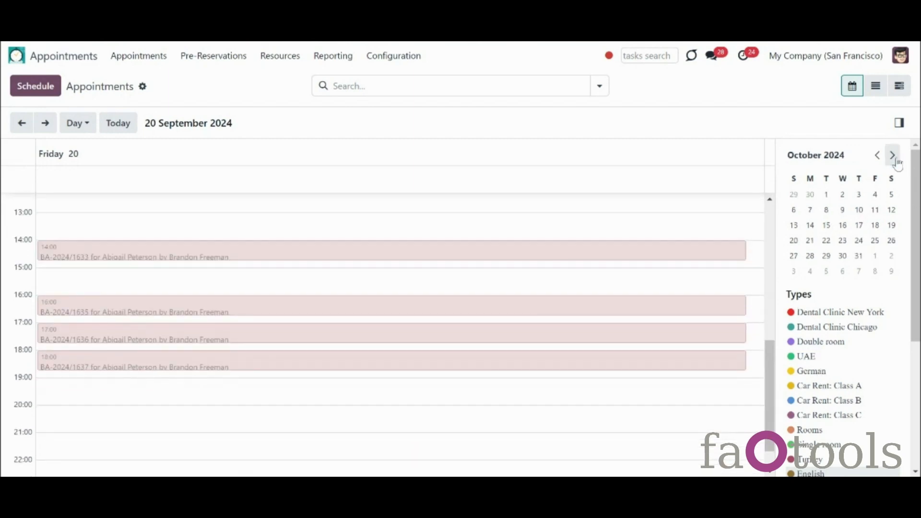
left_click(877, 155)
left_click(877, 155)
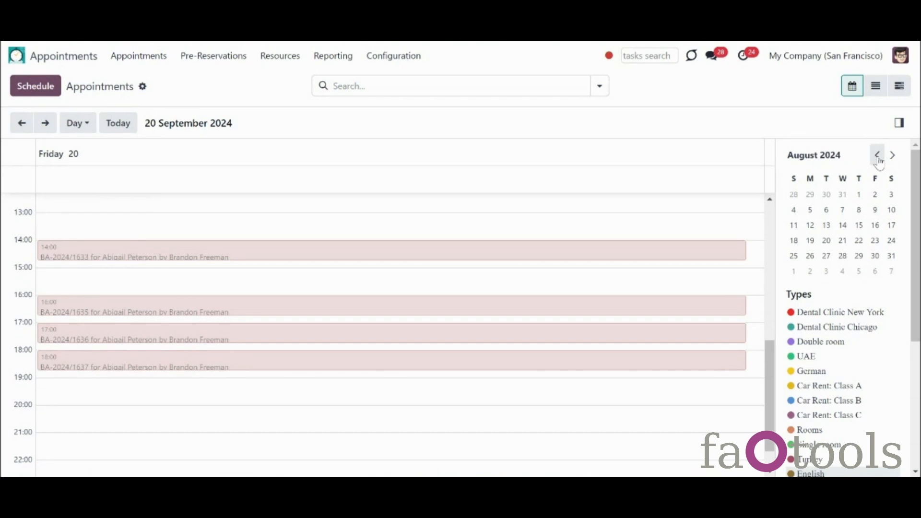
left_click(893, 155)
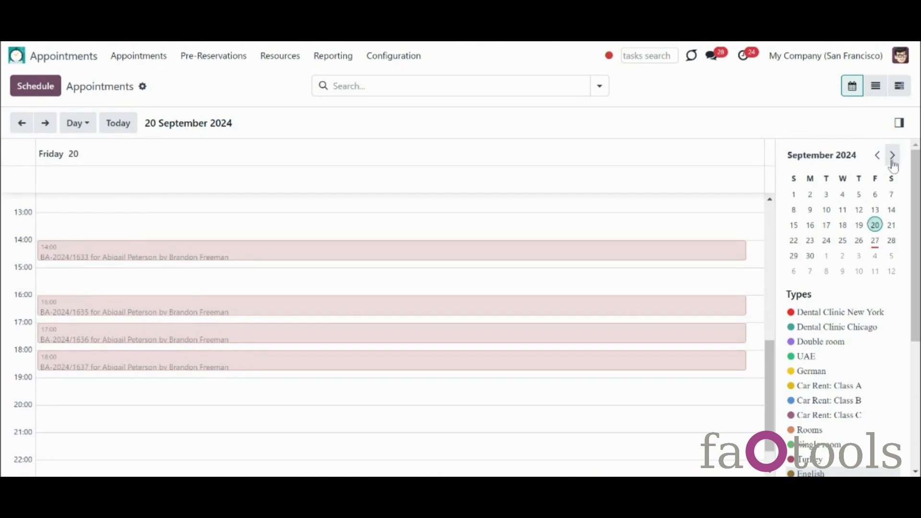
left_click(86, 124)
left_click(110, 187)
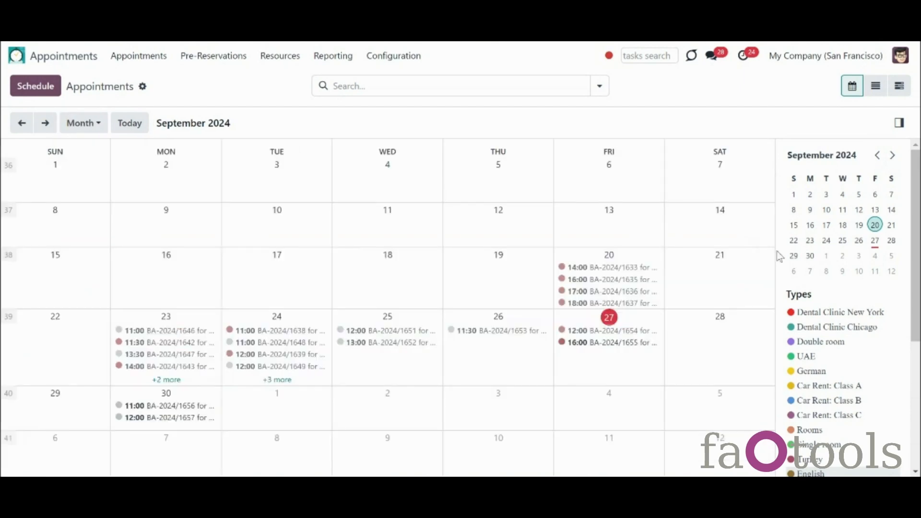
Step: Try filtering Dental Clinic New York by its resources, Tooth Stopping service and Done state
left_click(837, 313)
scroll(915, 304, "down", 5)
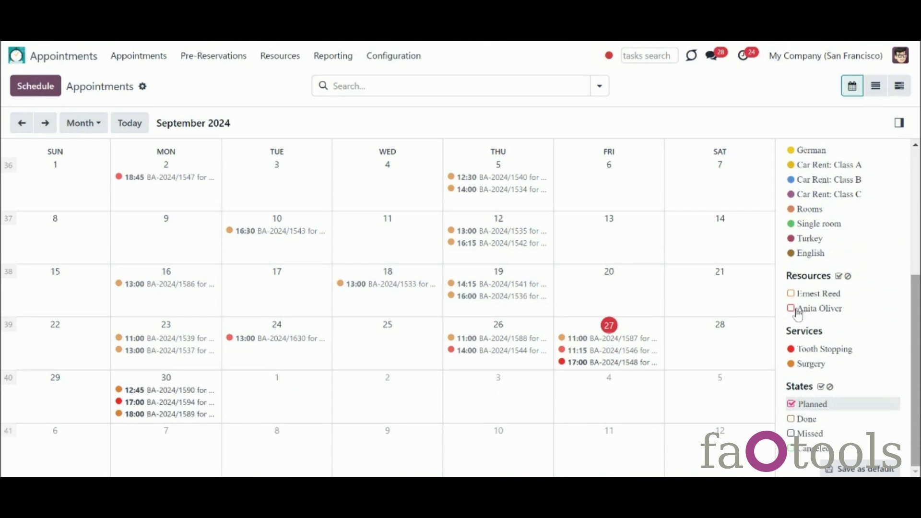
left_click(792, 308)
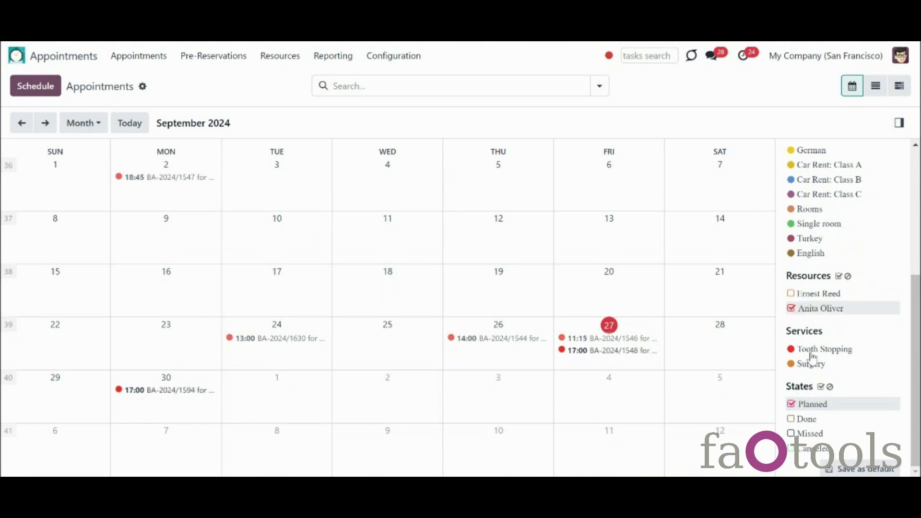
left_click(812, 350)
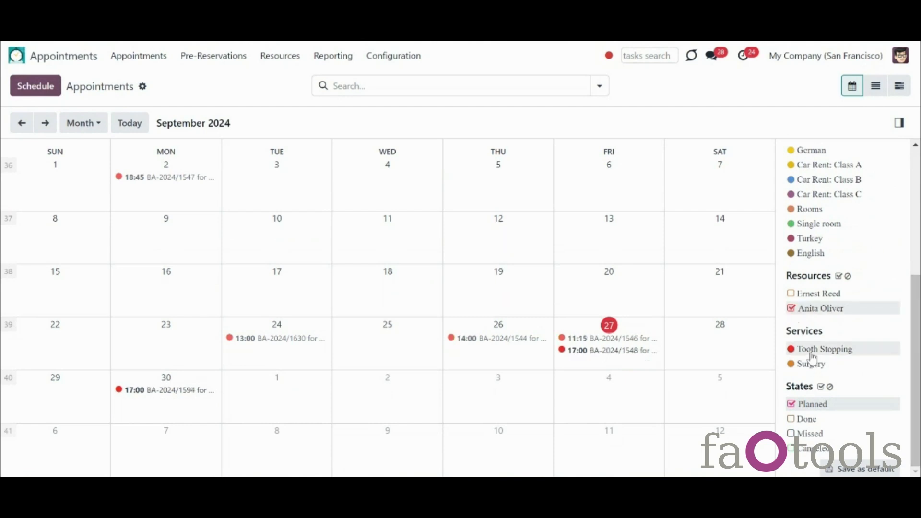
left_click(792, 419)
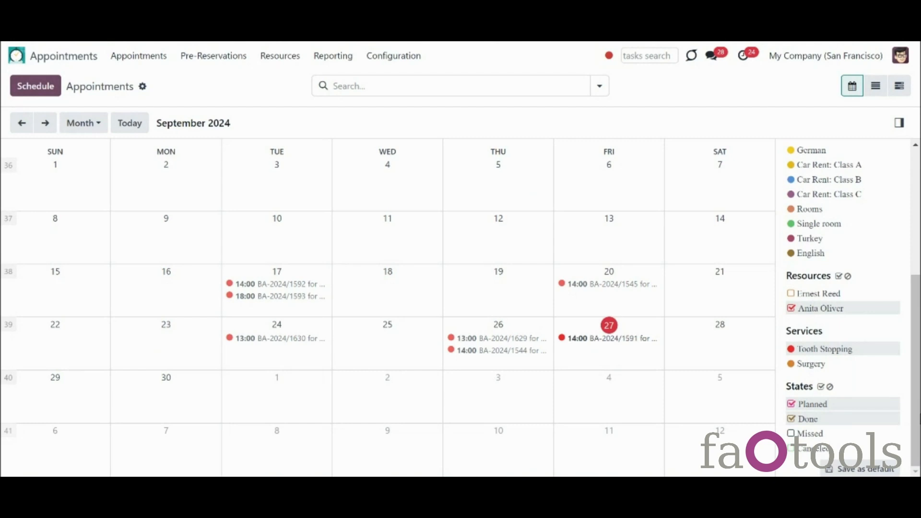
left_click(792, 296)
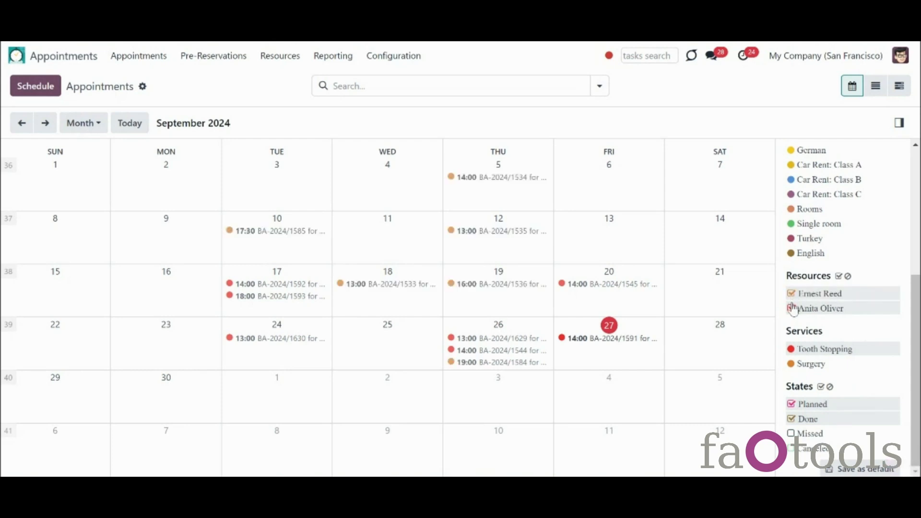
left_click(792, 308)
left_click(792, 310)
scroll(916, 305, "up", 1)
scroll(917, 305, "up", 1)
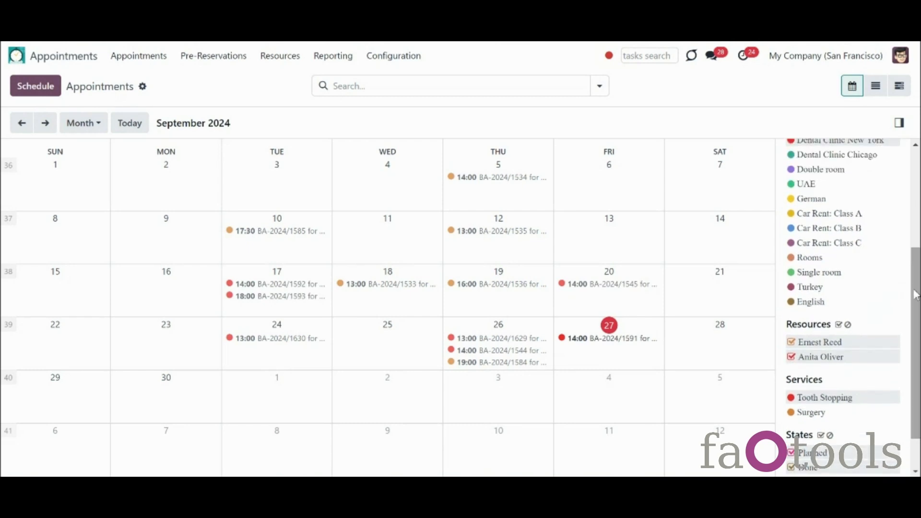
Step: Try the German appointment type with its resource, then clear the state and resource filters
left_click(811, 199)
scroll(845, 308, "down", 1)
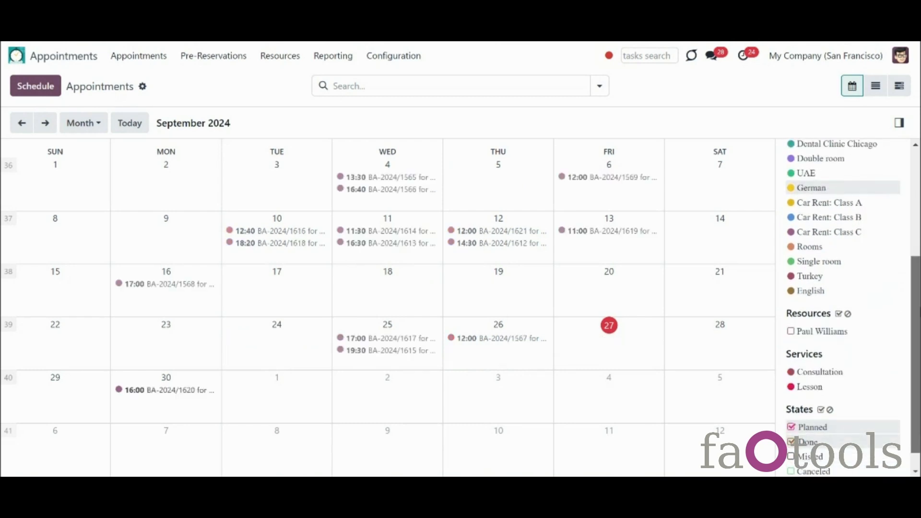
scroll(805, 354, "up", 1)
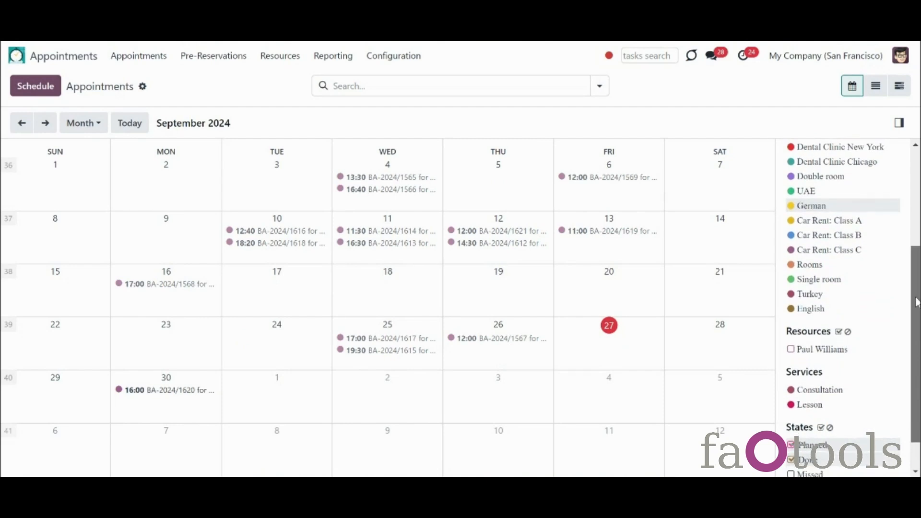
left_click(792, 350)
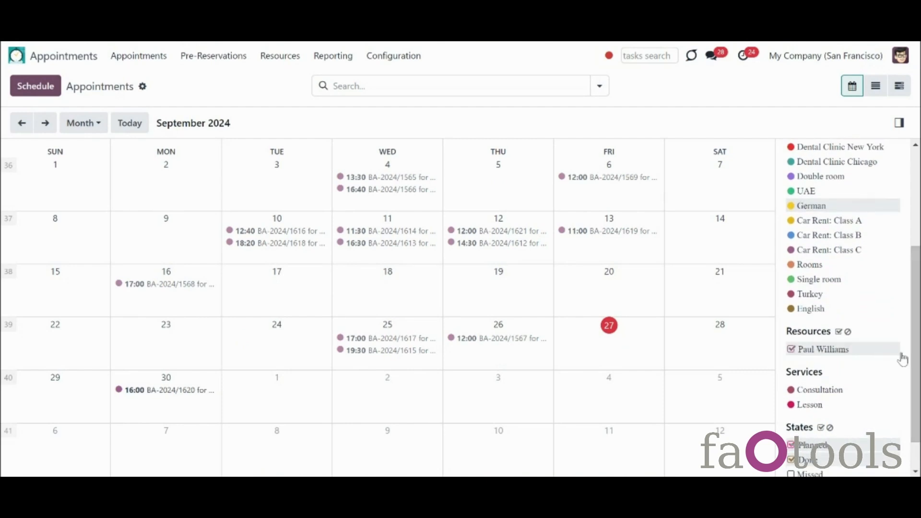
scroll(890, 391, "down", 2)
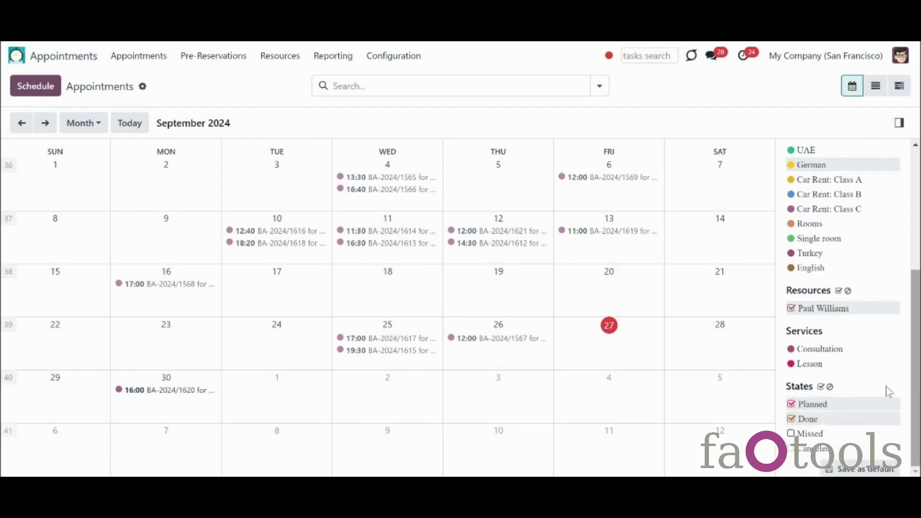
left_click(830, 386)
left_click(848, 292)
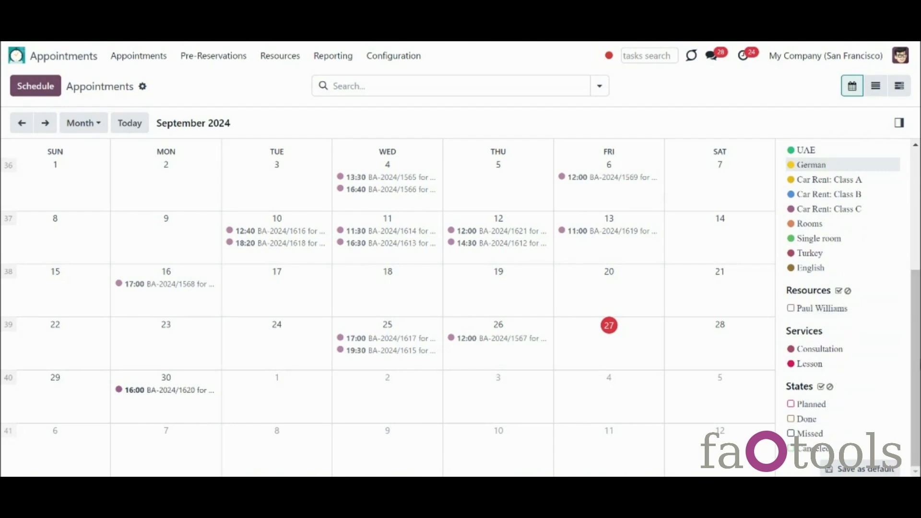
scroll(899, 317, "up", 3)
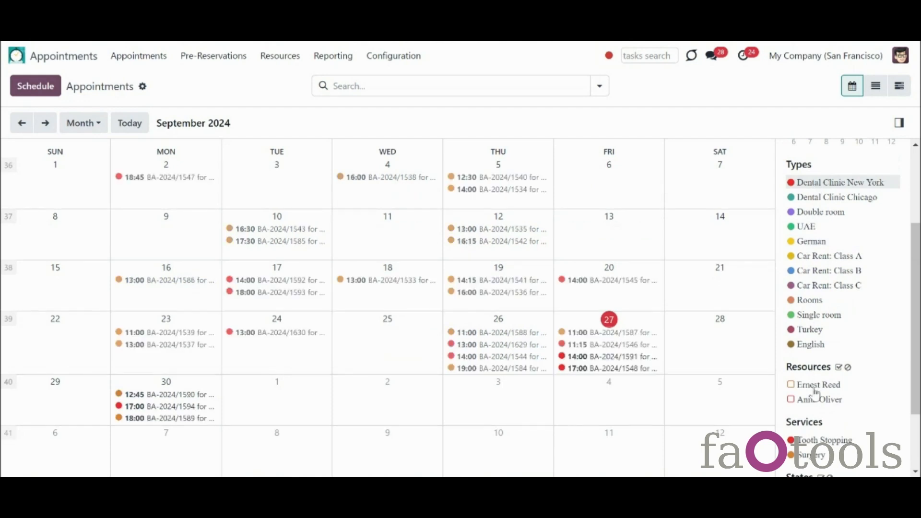
Step: Filter to Dental Clinic New York, both resources, Tooth Stopping, and Planned and Done states
left_click(816, 385)
left_click(816, 400)
left_click(821, 440)
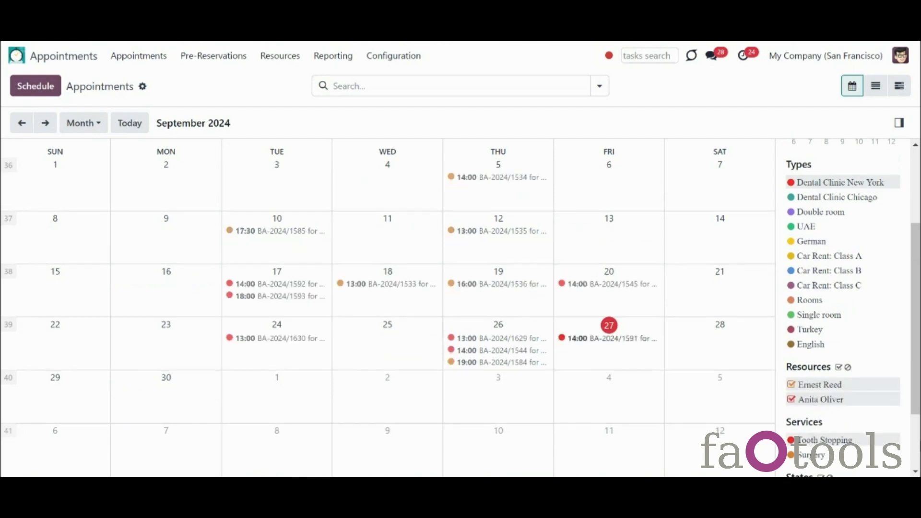
scroll(821, 439, "down", 3)
left_click(811, 404)
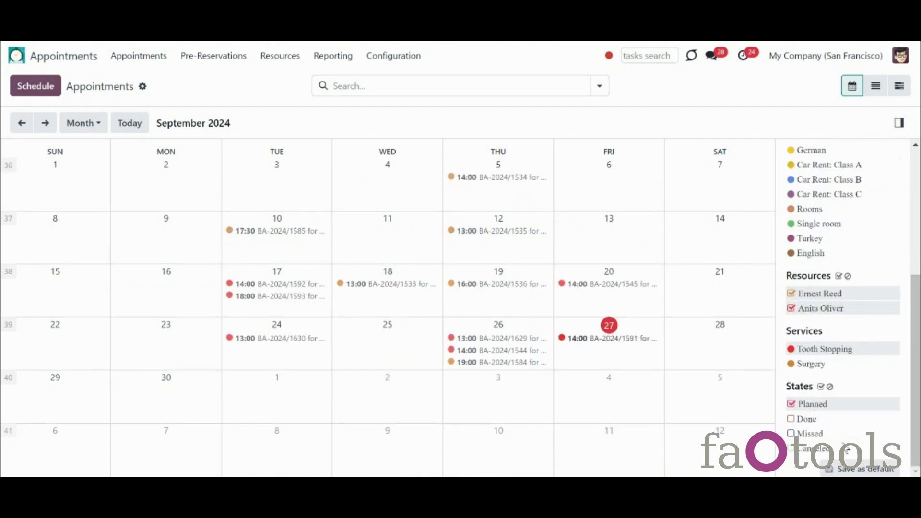
left_click(809, 420)
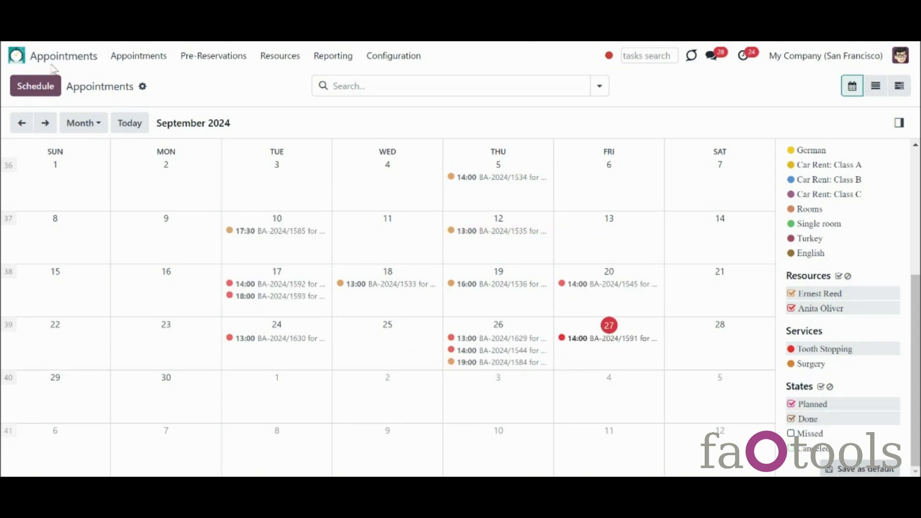
Step: Reload Appointments and filter the calendar to Car Rent: Class A bookings for Mercedes E2233
left_click(47, 65)
left_click(587, 213)
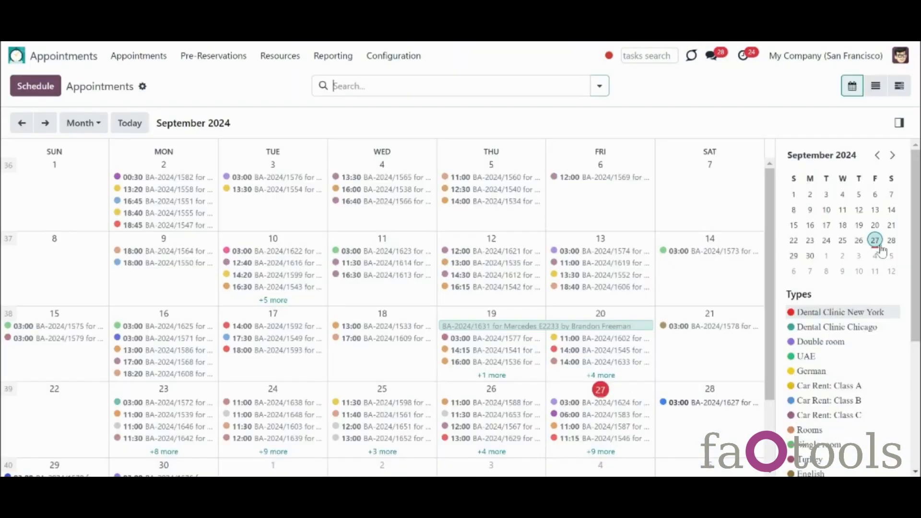
scroll(845, 315, "down", 2)
scroll(845, 314, "up", 4)
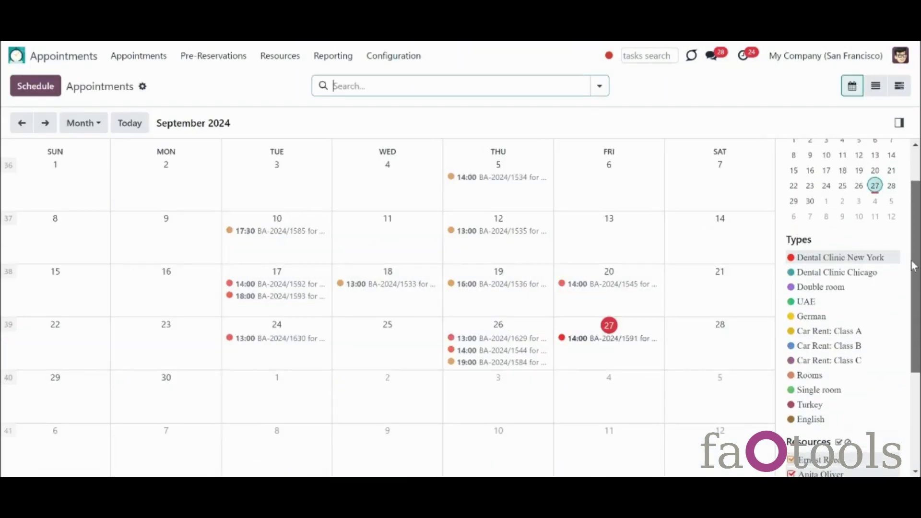
left_click(841, 332)
scroll(842, 331, "down", 3)
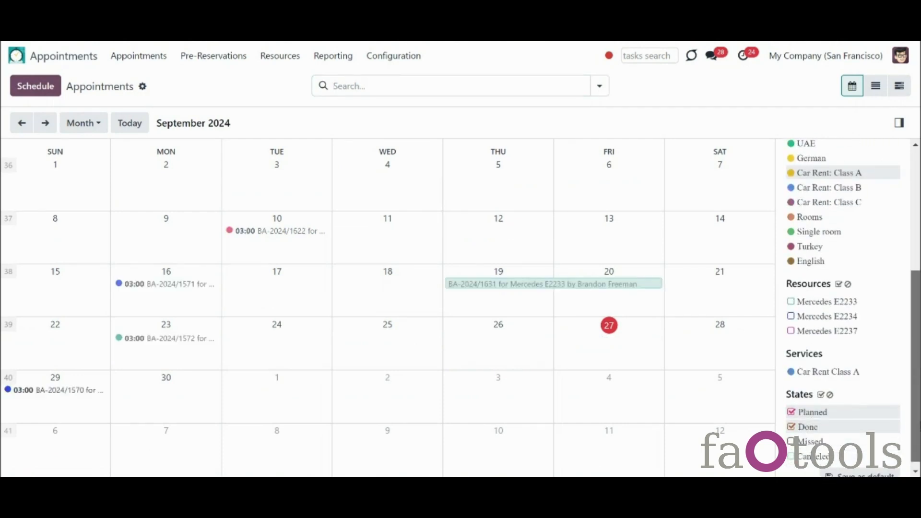
left_click(800, 296)
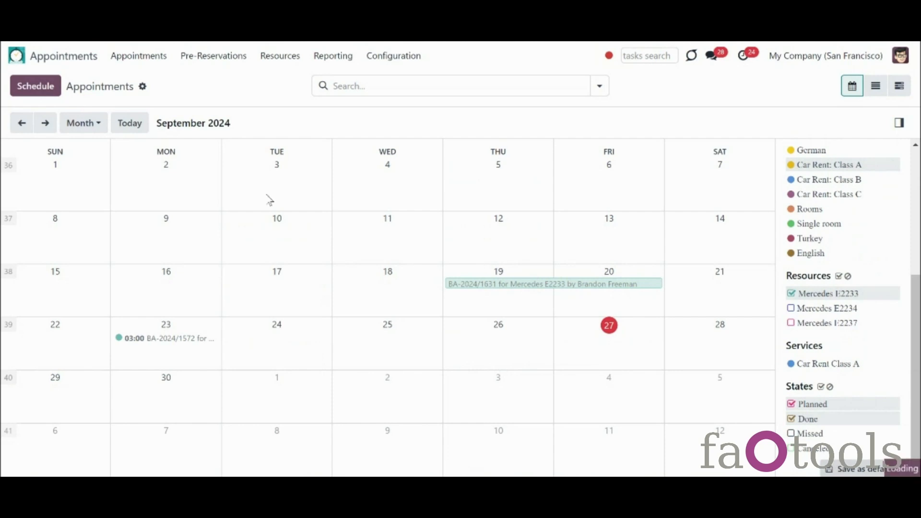
Step: Reload Appointments, show Dental Clinic New York for both staff, and preview BA-2024/1541
left_click(15, 58)
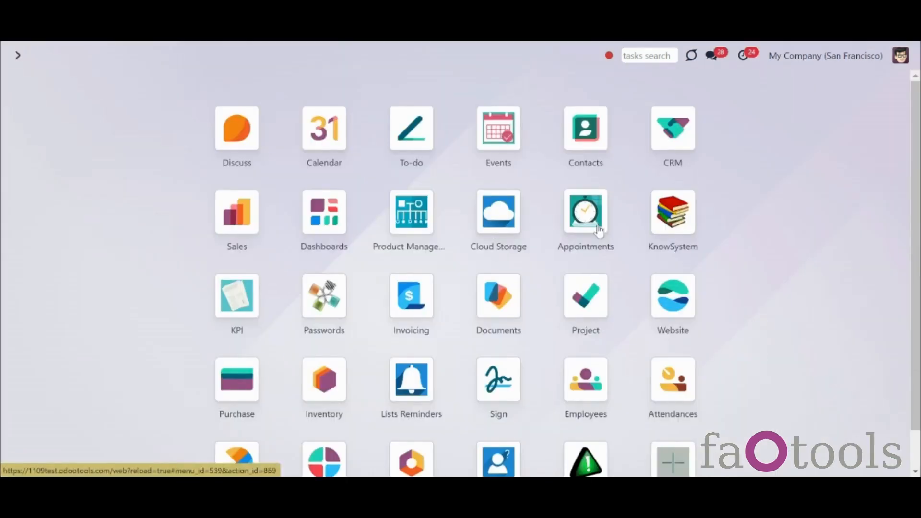
left_click(586, 206)
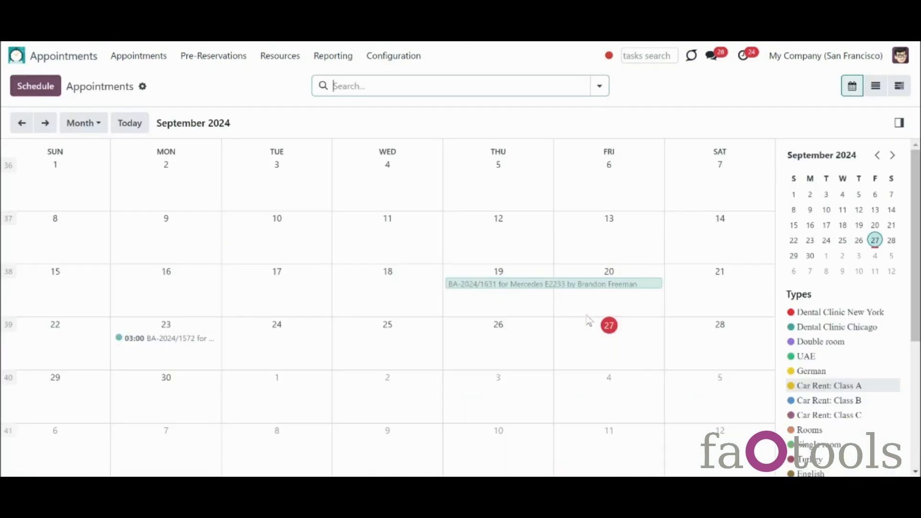
left_click(817, 318)
left_click_drag(916, 248, 919, 373)
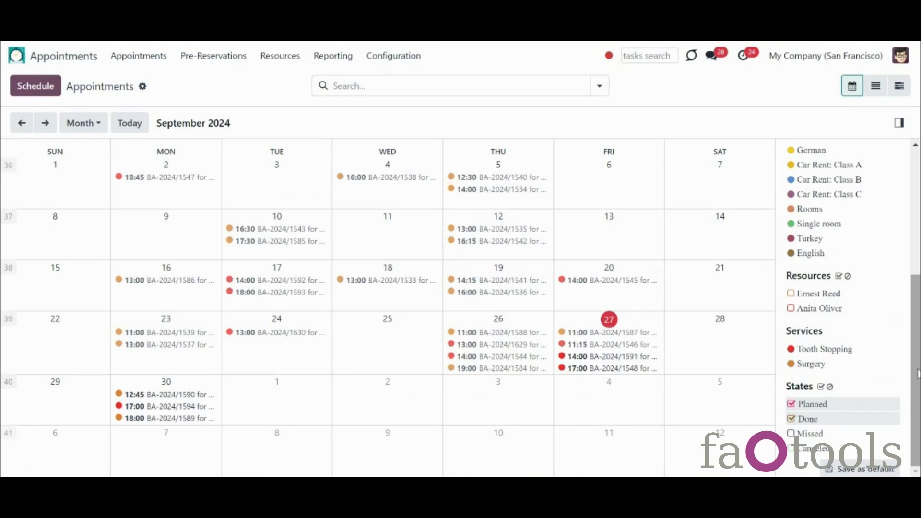
left_click(819, 302)
left_click(819, 316)
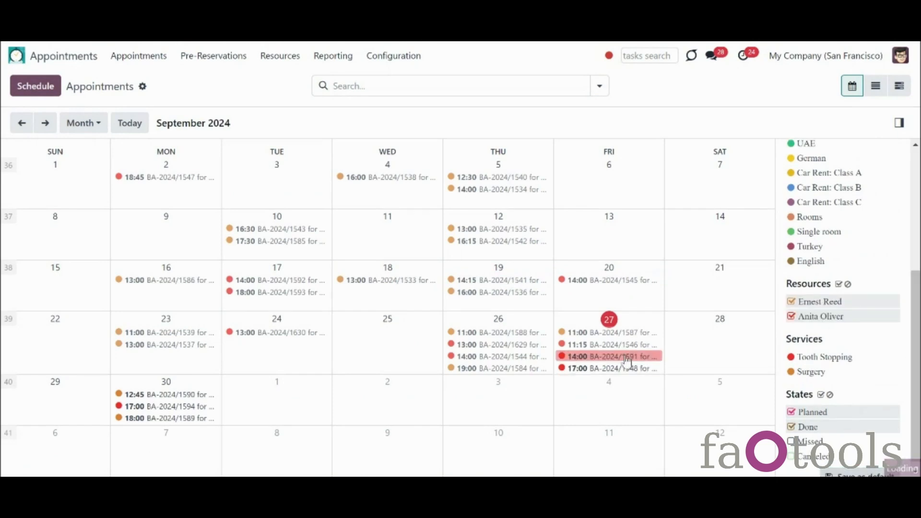
left_click(544, 283)
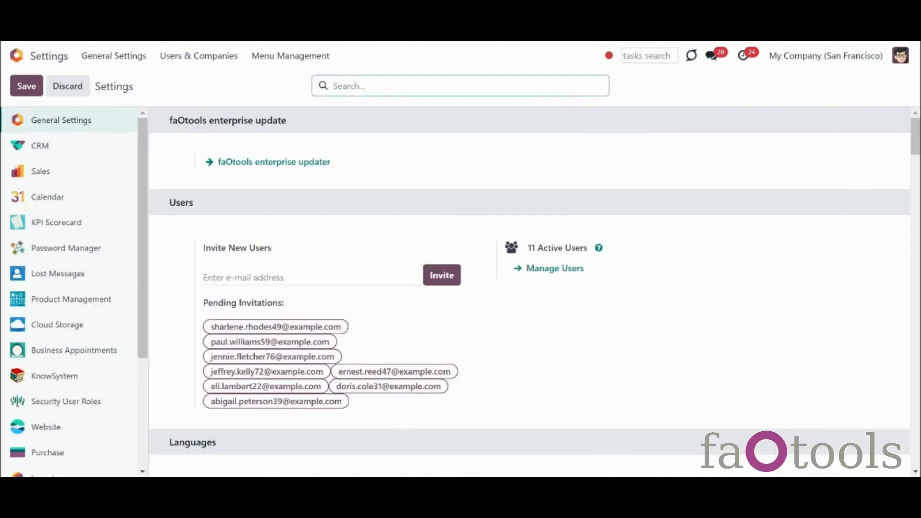
Step: Activate developer mode and open the Business Appointments sequence with prefix BA-%(year)s/
scroll(678, 259, "down", 10)
scroll(288, 226, "down", 15)
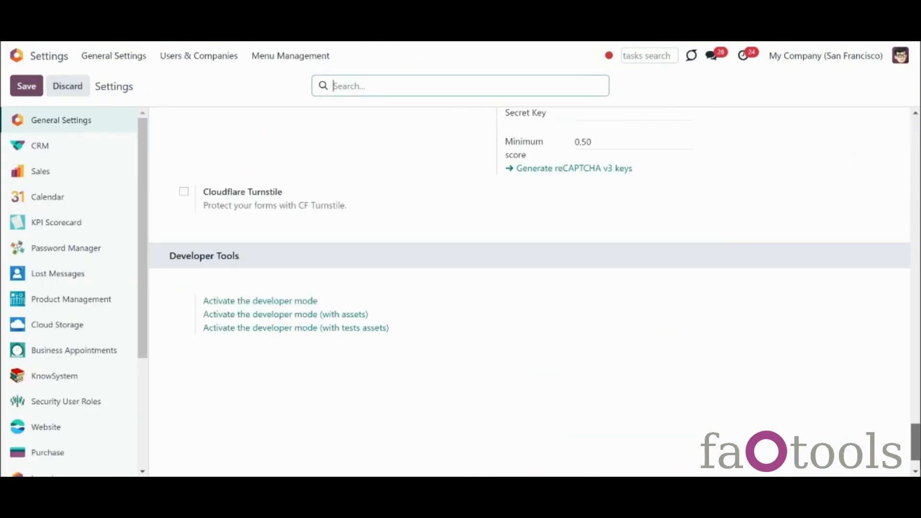
left_click(270, 245)
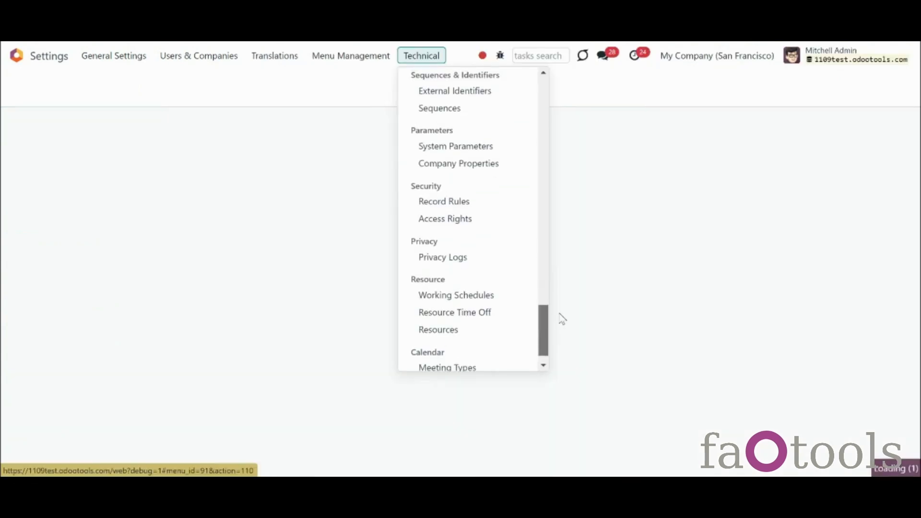
left_click(477, 112)
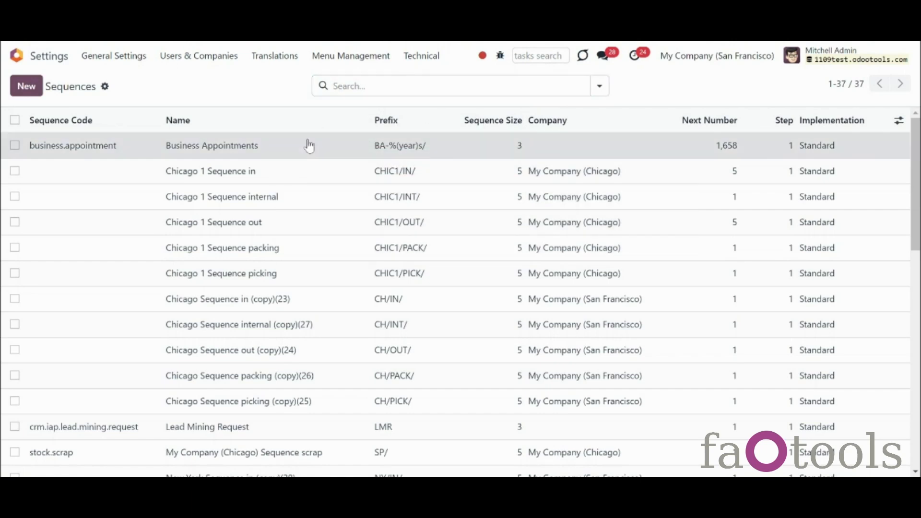
left_click(307, 145)
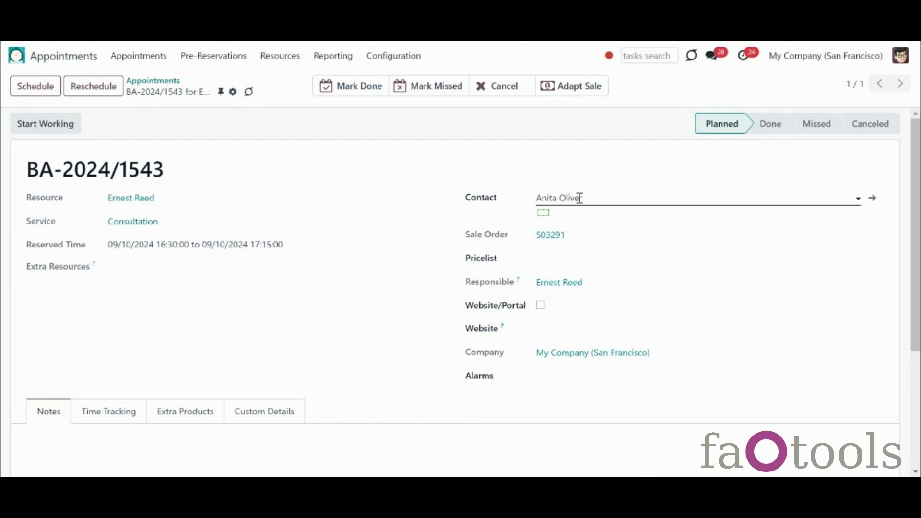
Step: Add 1-hour and 1-day email reminder alarms to BA-2024/1543
left_click(596, 374)
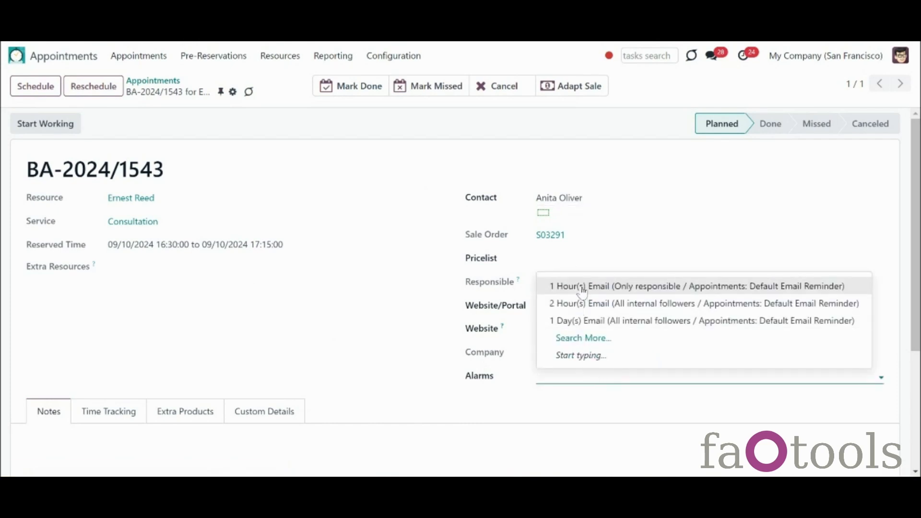
left_click(582, 288)
left_click(707, 377)
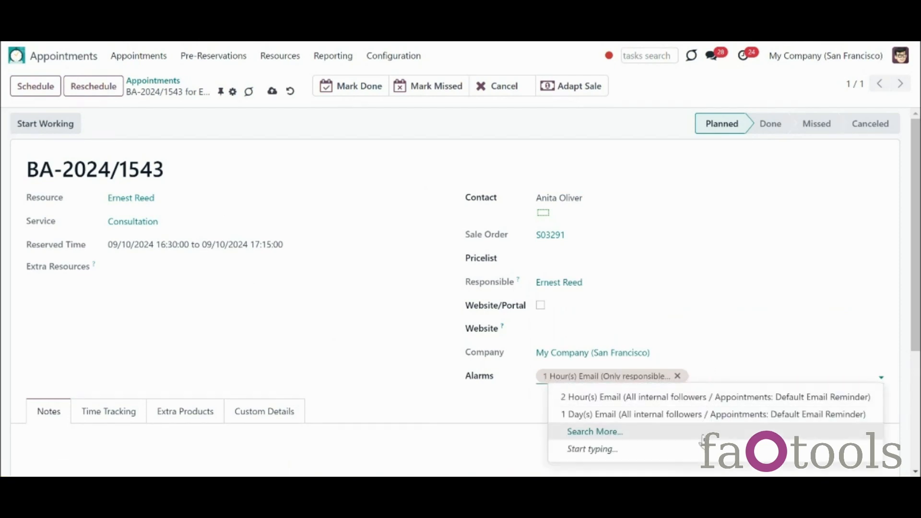
left_click(654, 414)
Step: Change the appointment's contact to another customer and set the pricelist to EUR (EUR)
left_click(623, 201)
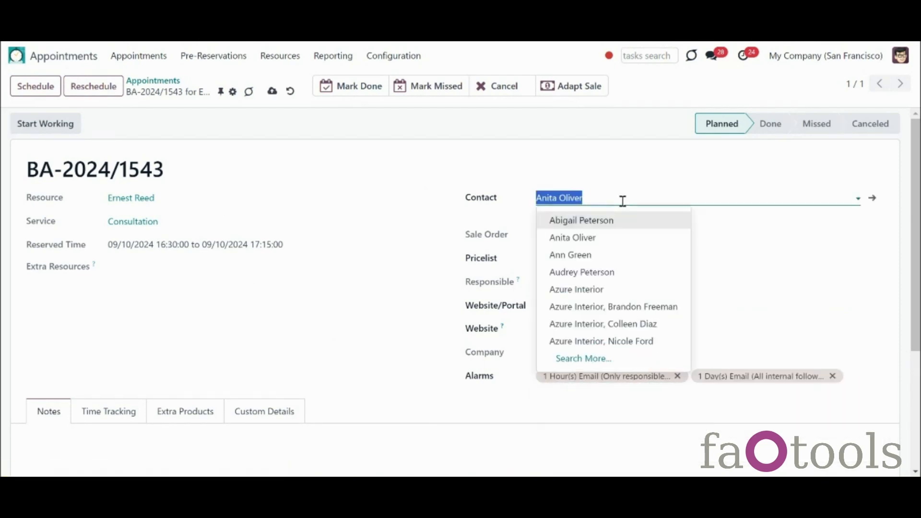
left_click(617, 258)
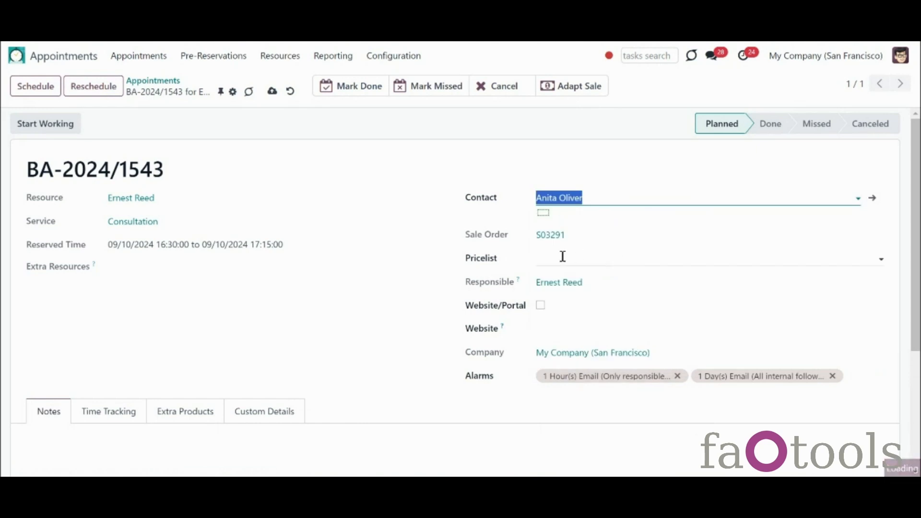
left_click(498, 329)
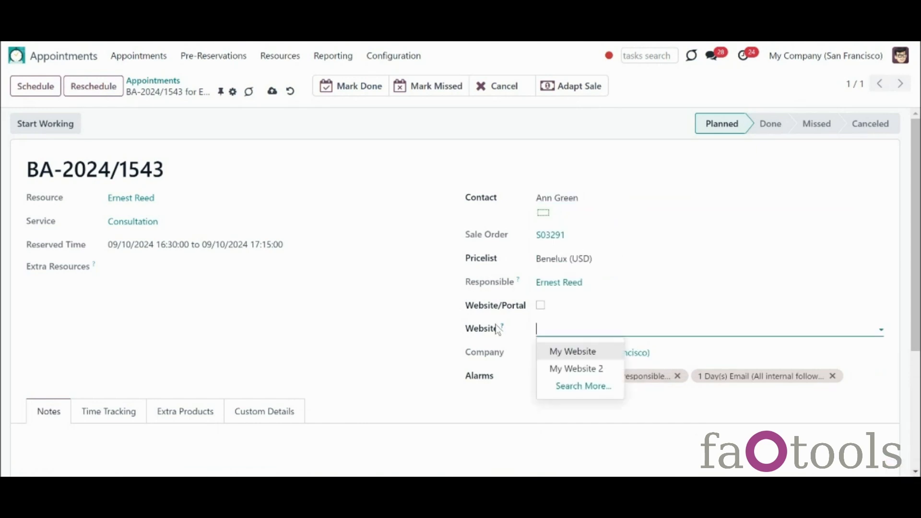
left_click(591, 256)
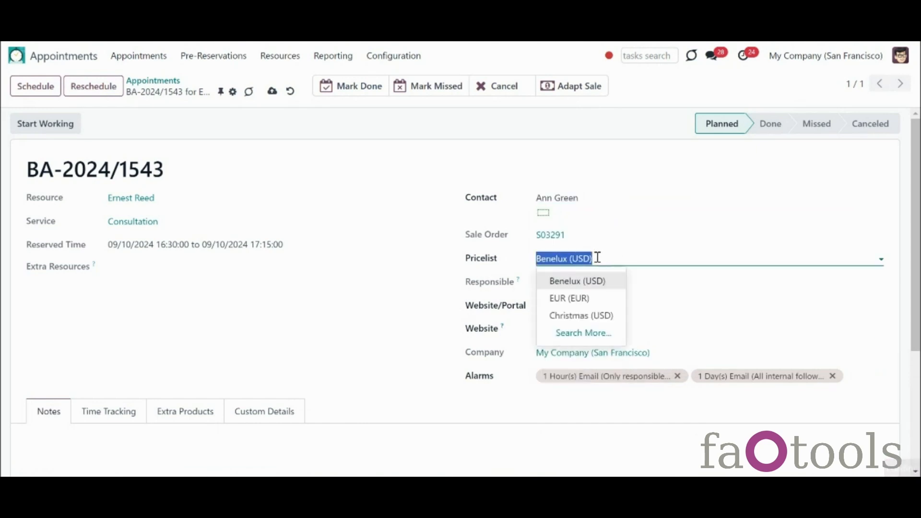
left_click(595, 302)
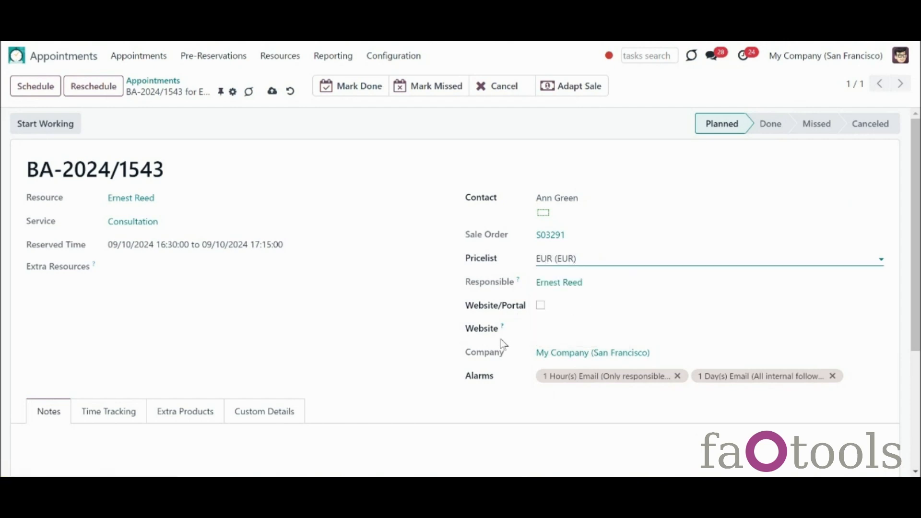
left_click(520, 405)
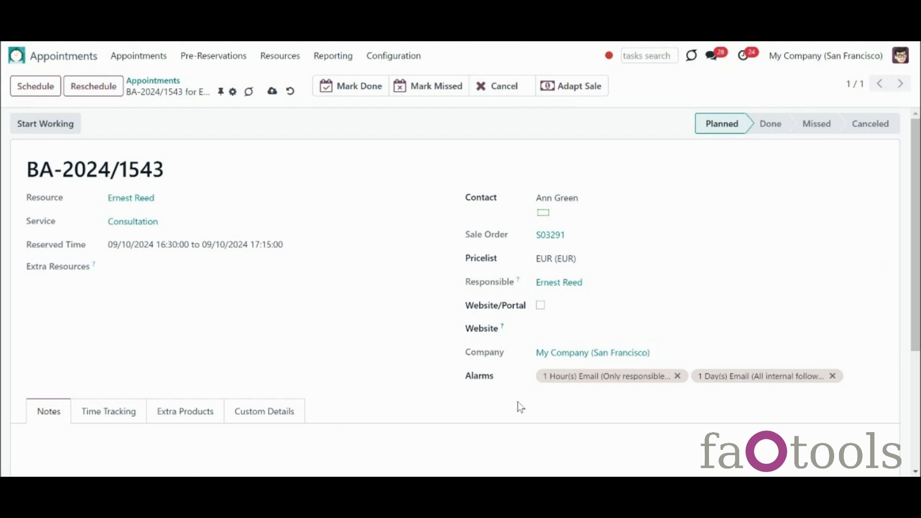
Step: Add Professional Tooth Paste as an extra product line, found by searching 'tooth'
left_click(194, 419)
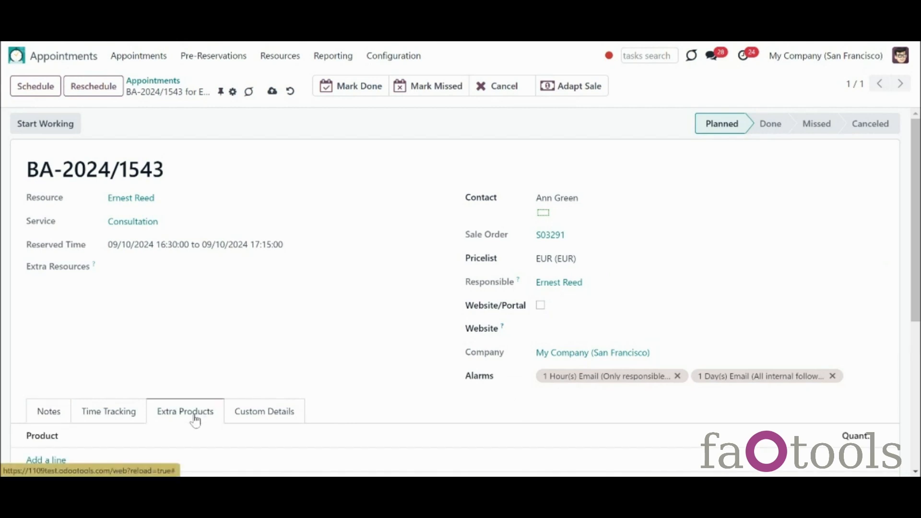
scroll(530, 369, "down", 2)
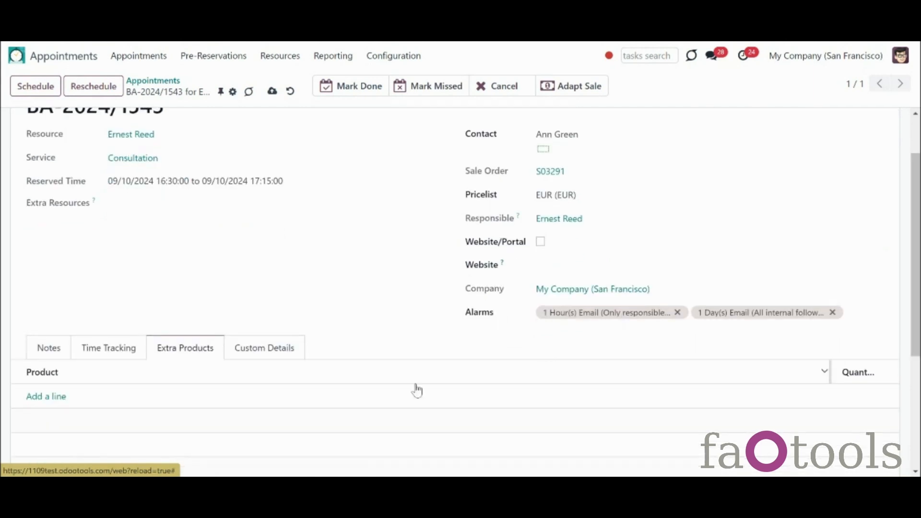
left_click(52, 396)
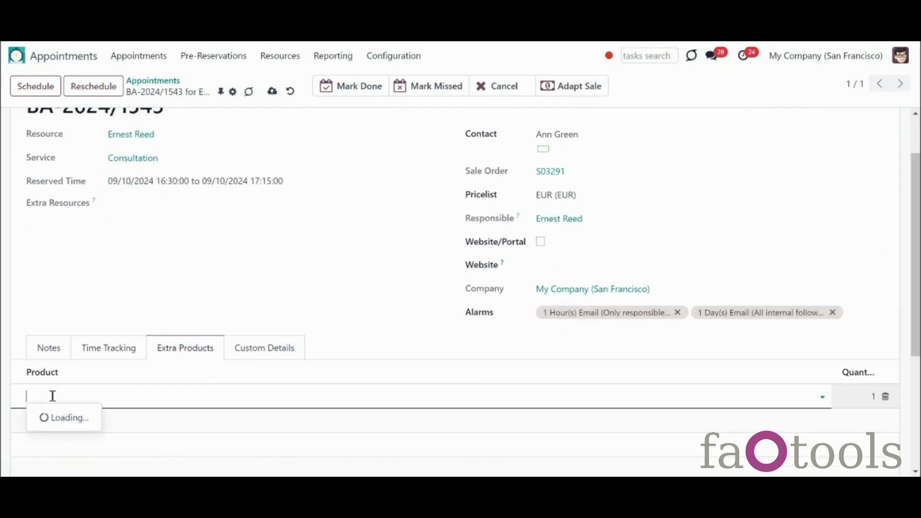
type("tooth")
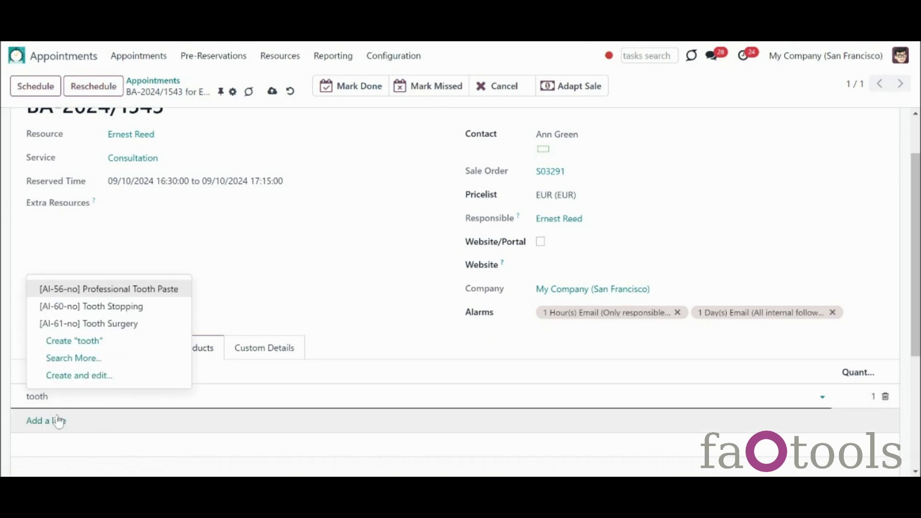
left_click(76, 291)
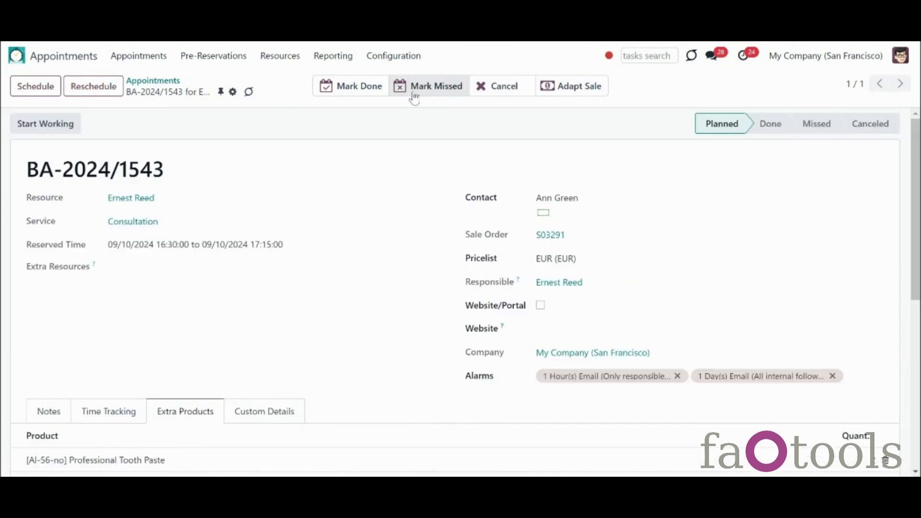
Step: Mark BA-2024/1543 done, then re-plan it back to Planned with a new sale order
left_click(379, 96)
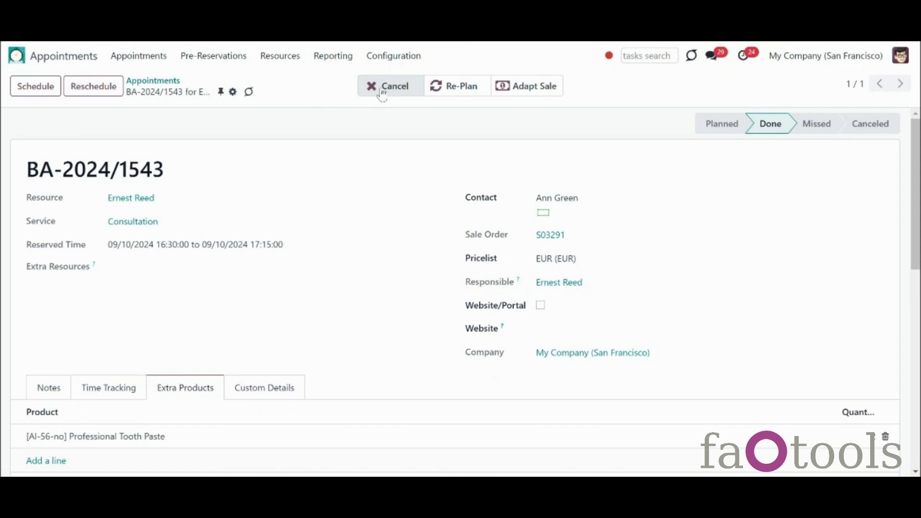
left_click(450, 95)
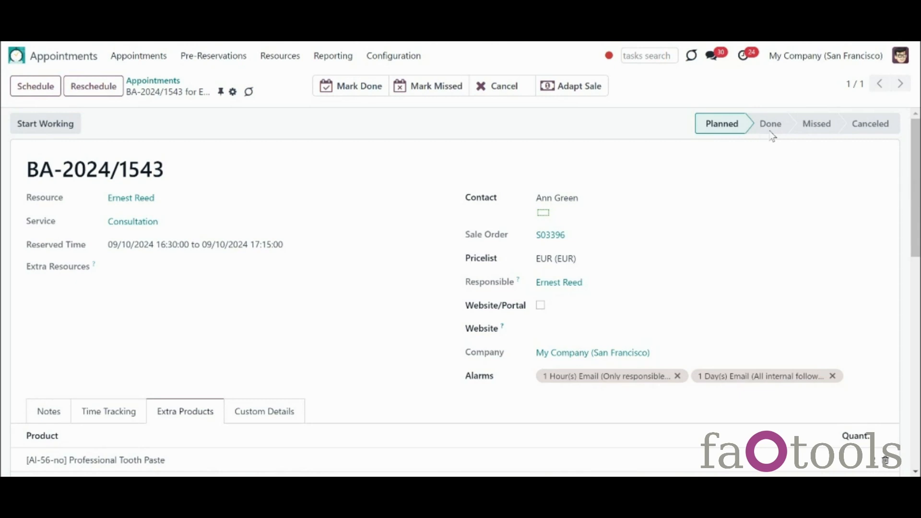
left_click_drag(917, 136, 917, 297)
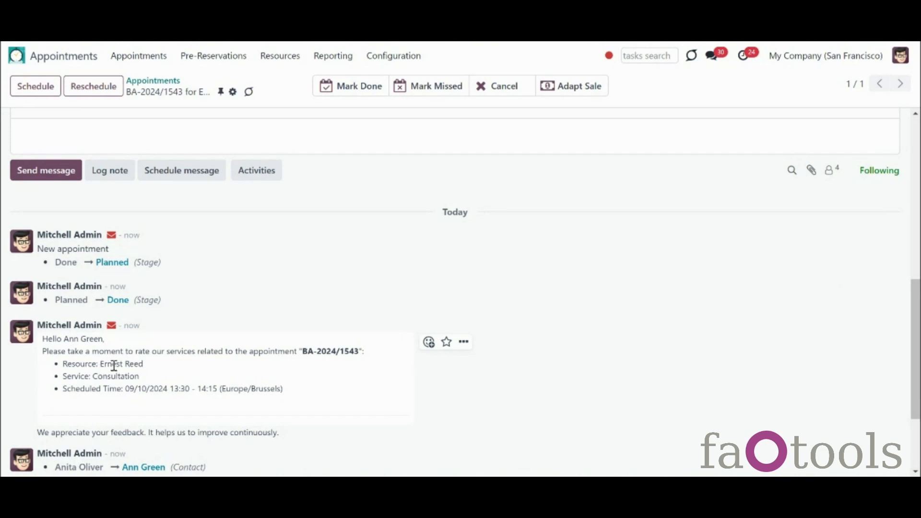
Step: On the calendar, drag BA-2024/1533 from 18 September onto 3 October
scroll(916, 367, "up", 10)
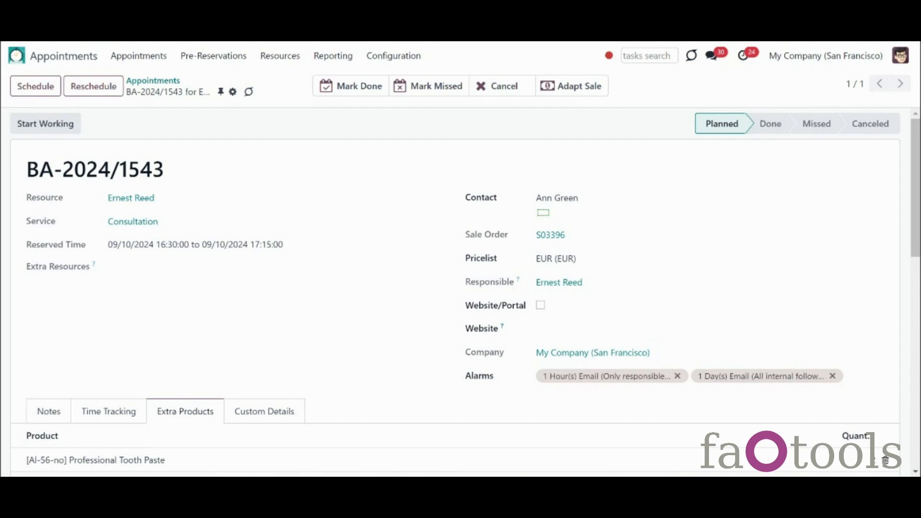
left_click(139, 55)
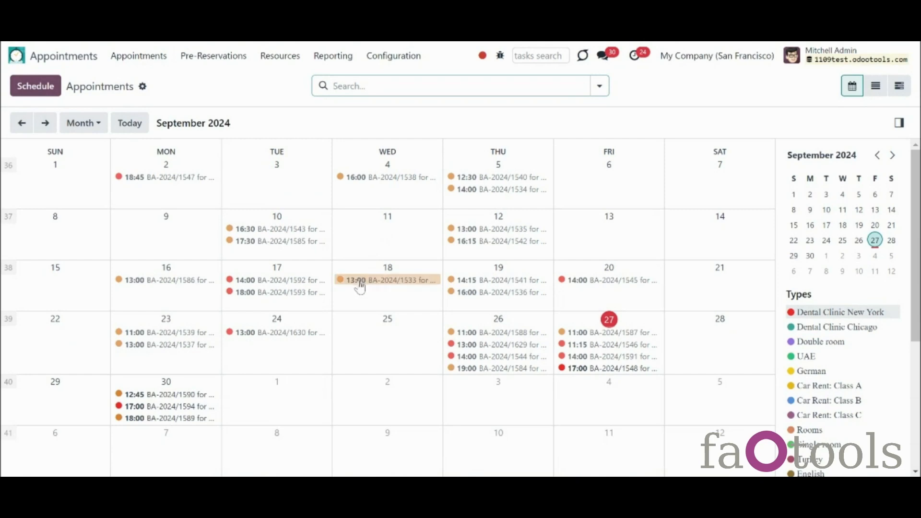
left_click_drag(361, 286, 497, 409)
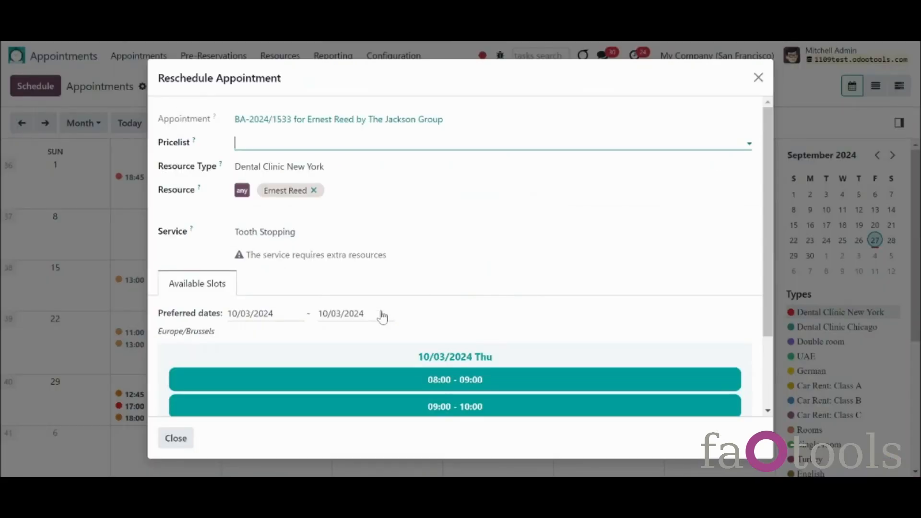
Step: Restart rescheduling of BA-2024/1543 and switch its service to Surgery
left_click(758, 78)
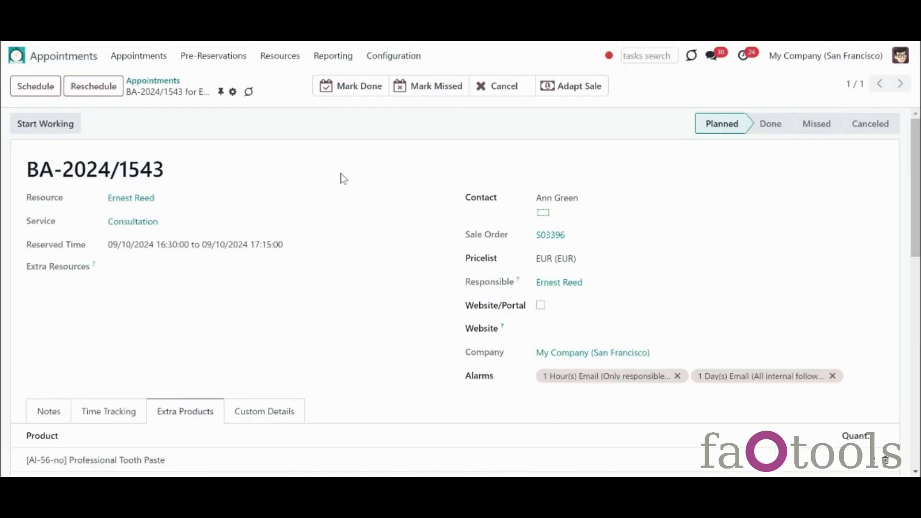
left_click(102, 85)
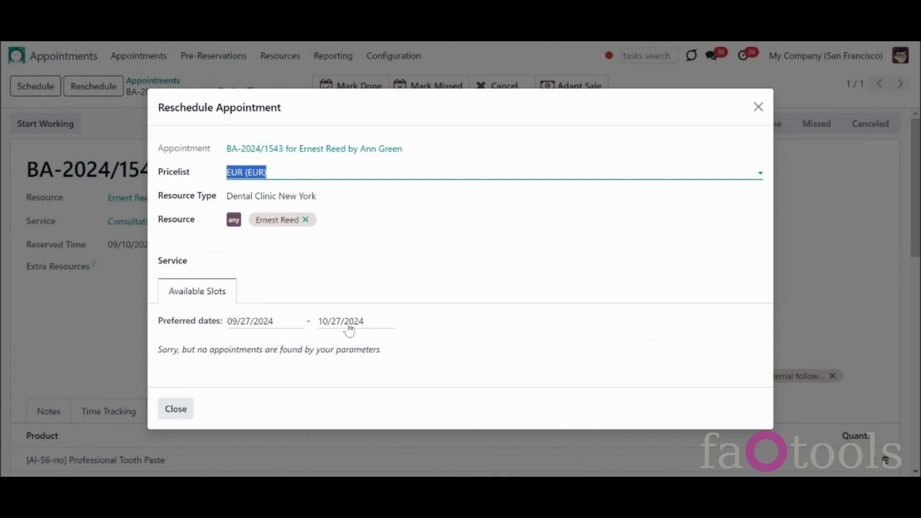
left_click(275, 262)
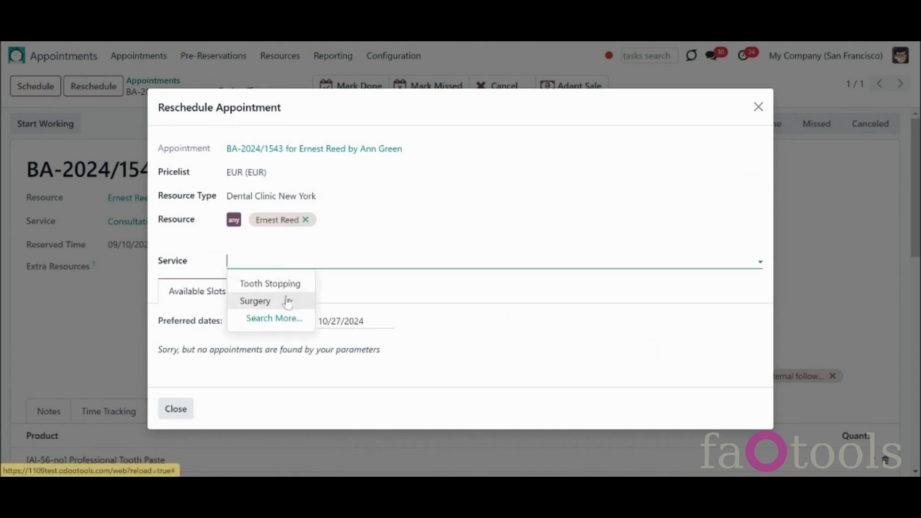
left_click(288, 302)
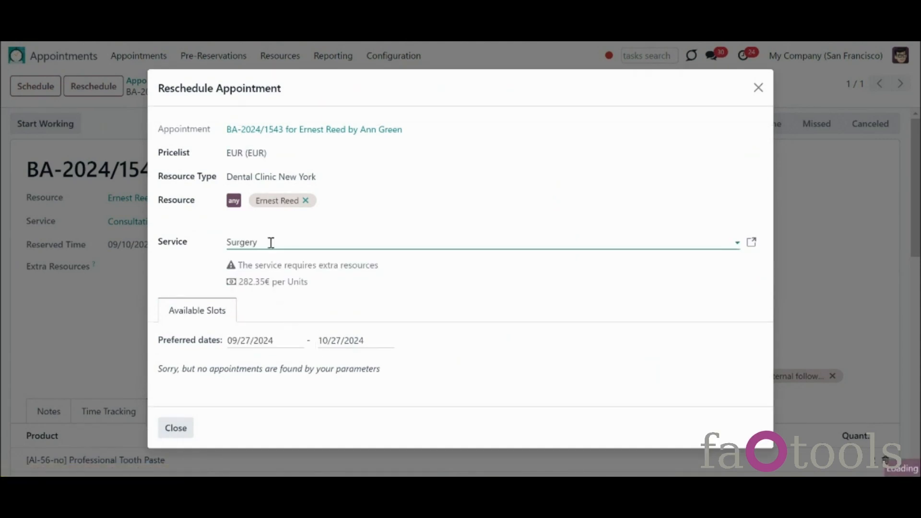
left_click(236, 190)
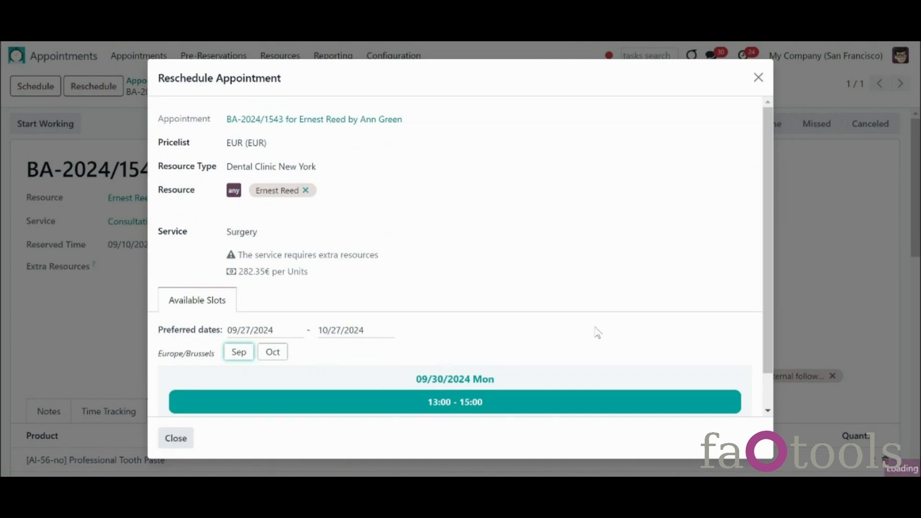
Step: Extend the preferred range to 09/27–10/07/2024, review the October slots, then close unchanged
left_click_drag(768, 332, 789, 389)
left_click(373, 248)
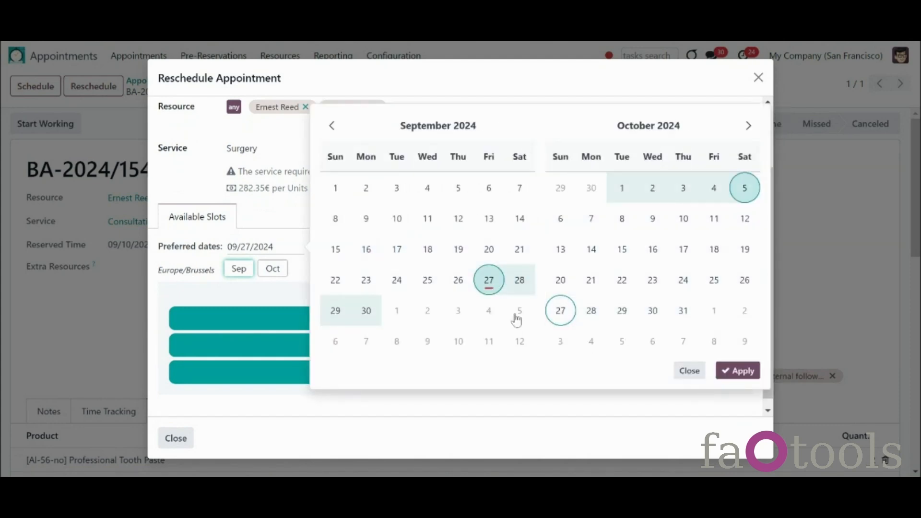
left_click(605, 225)
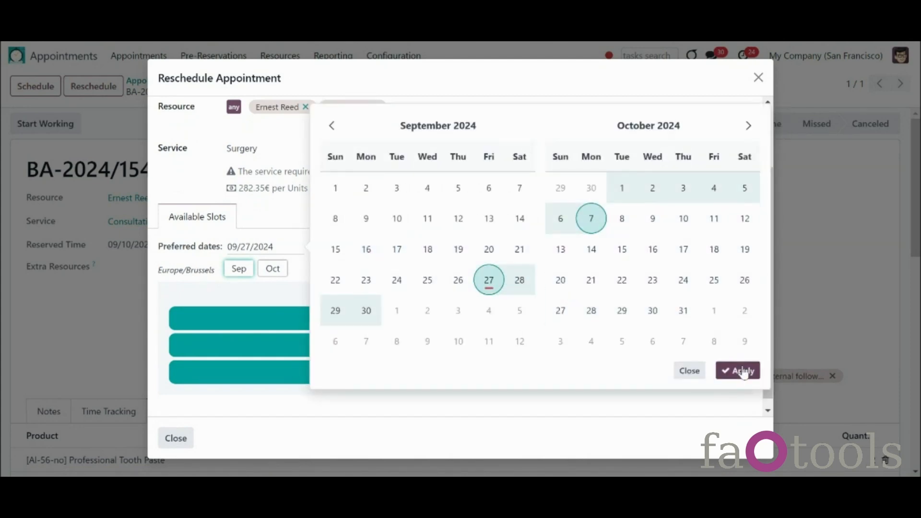
left_click(739, 371)
scroll(763, 372, "down", 2)
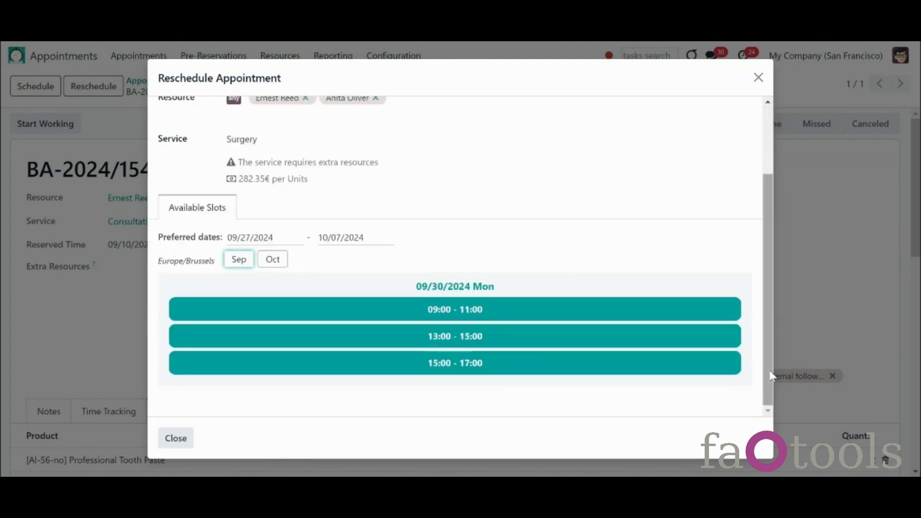
left_click(271, 259)
scroll(269, 264, "up", 2)
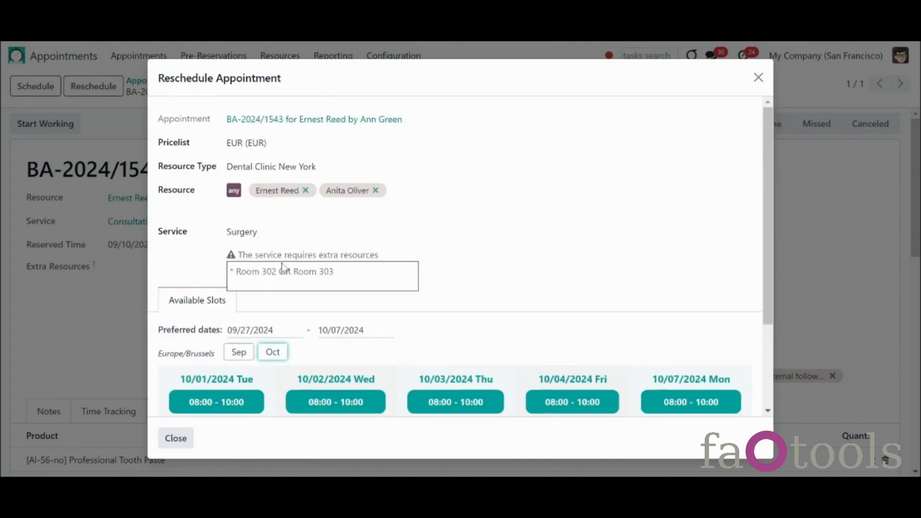
scroll(768, 350, "down", 3)
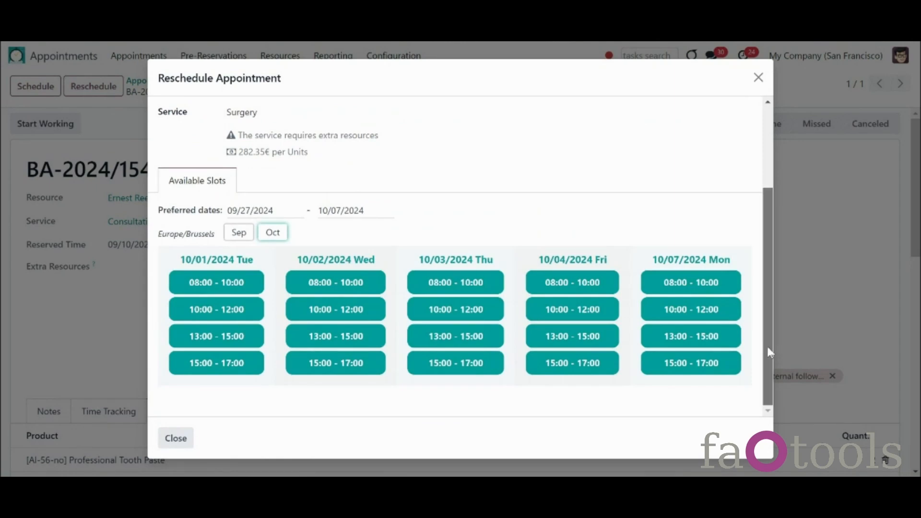
left_click(758, 77)
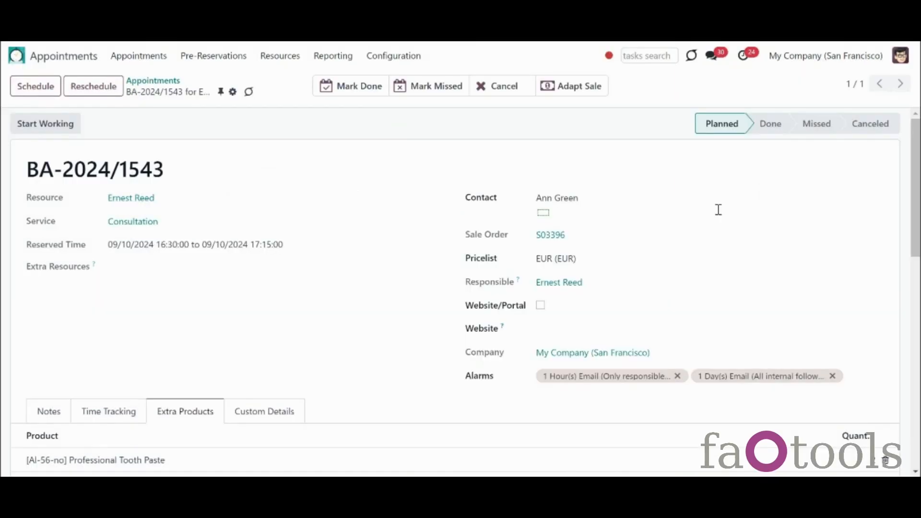
left_click(582, 203)
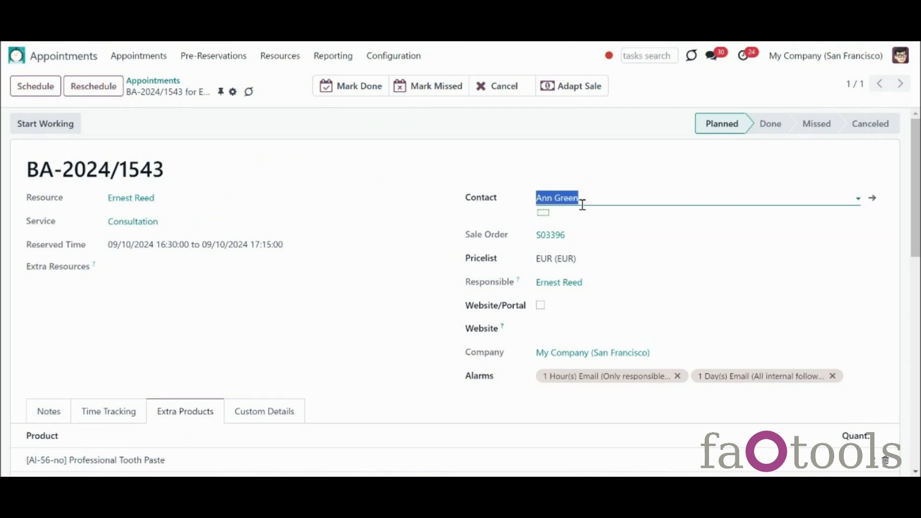
left_click(582, 203)
left_click(441, 260)
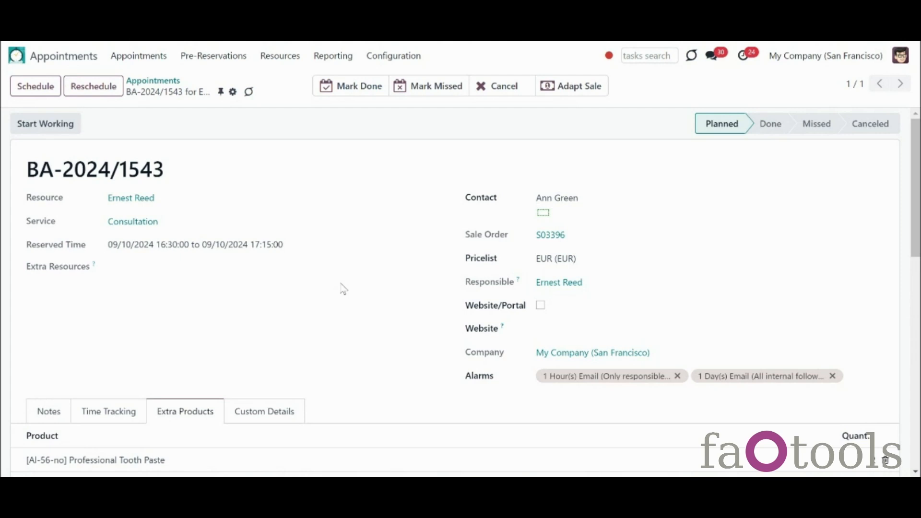
left_click_drag(917, 200, 920, 341)
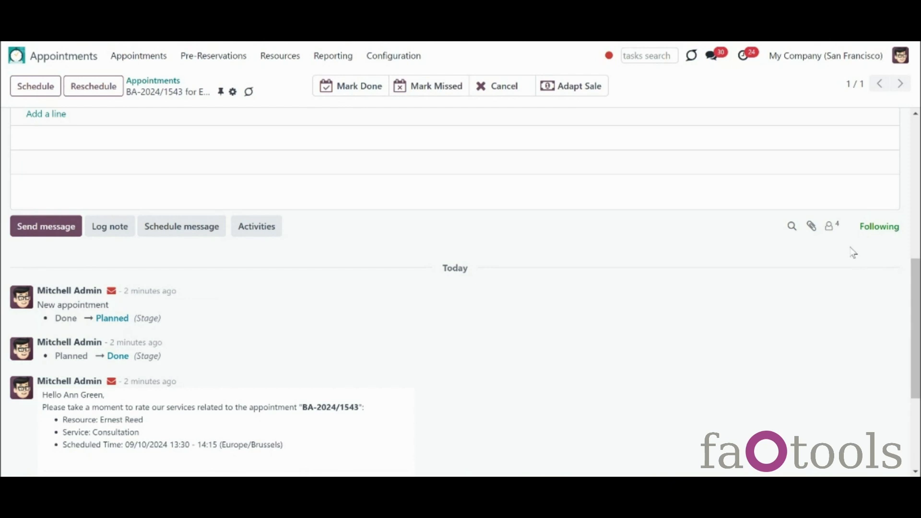
Step: Show the appointment's followers and browse contacts in the invite-follower form
left_click(830, 232)
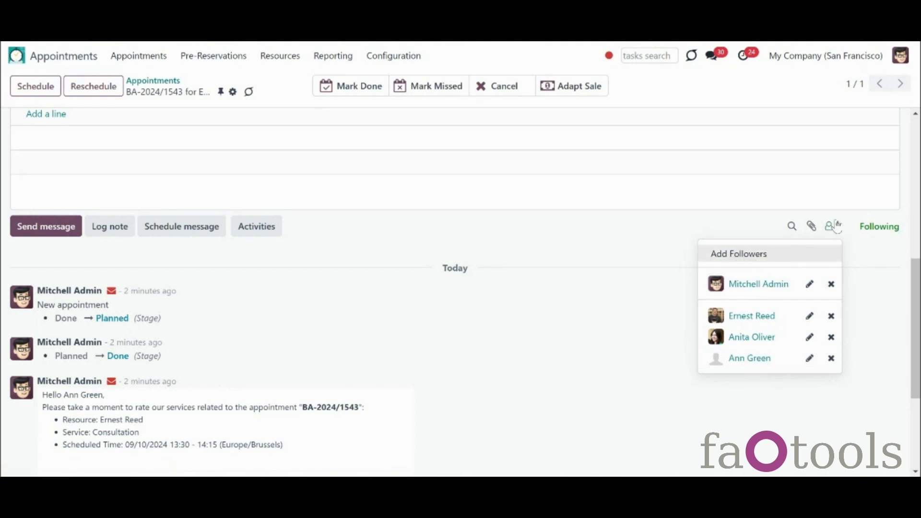
left_click(762, 256)
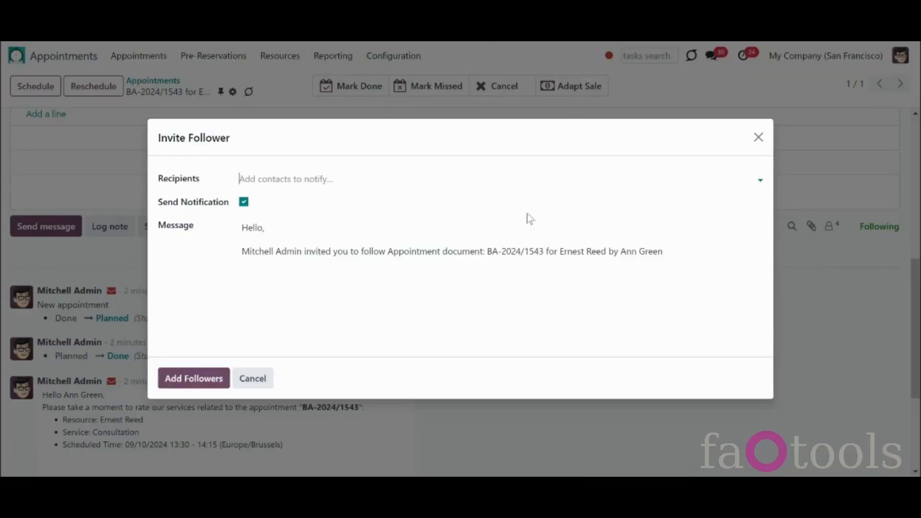
left_click(506, 182)
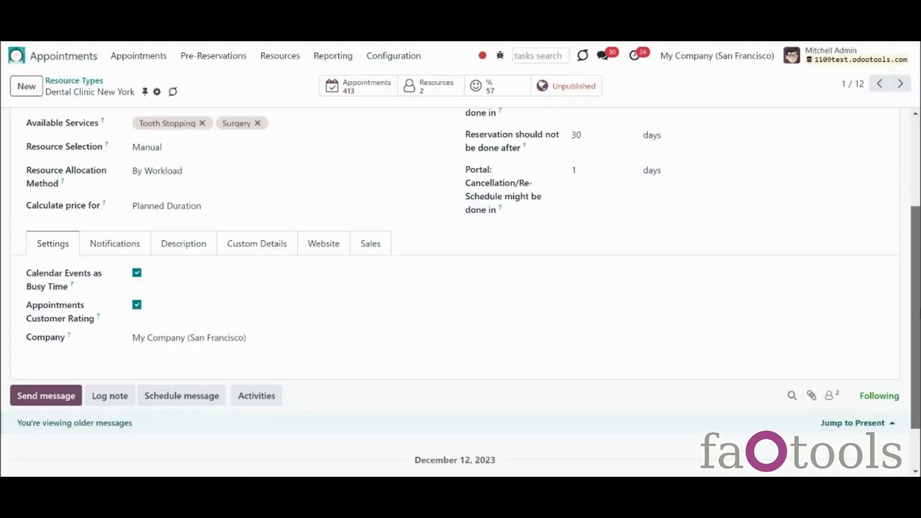
scroll(846, 332, "down", 2)
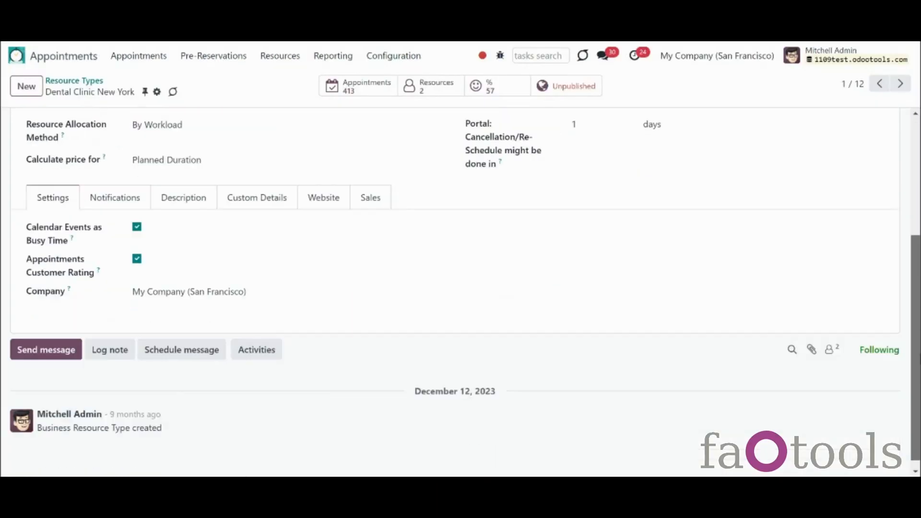
Step: Inspect the followers of the Dental Clinic New York type and of a resource
left_click(833, 340)
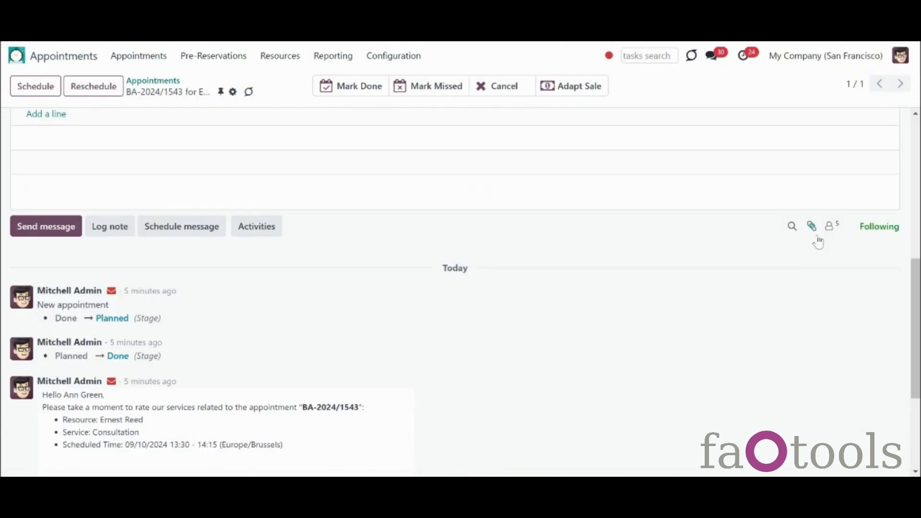
left_click(828, 228)
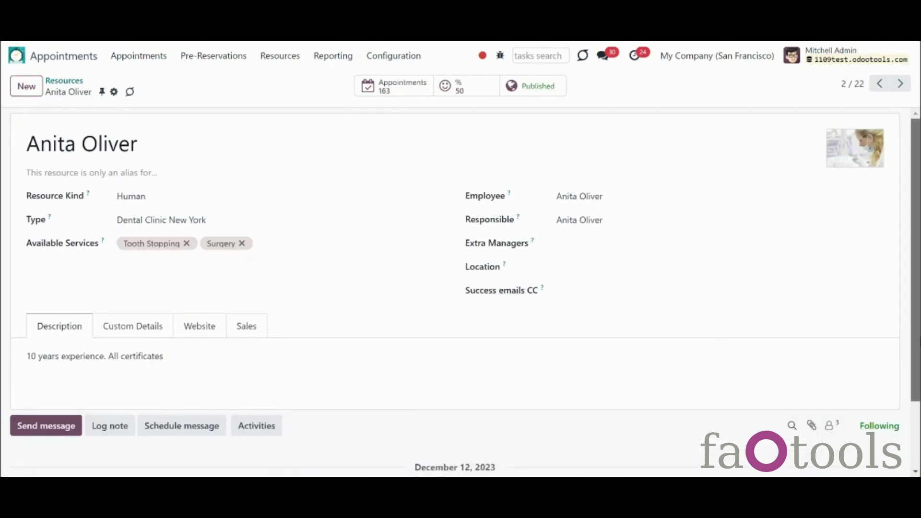
scroll(744, 355, "down", 2)
left_click(836, 349)
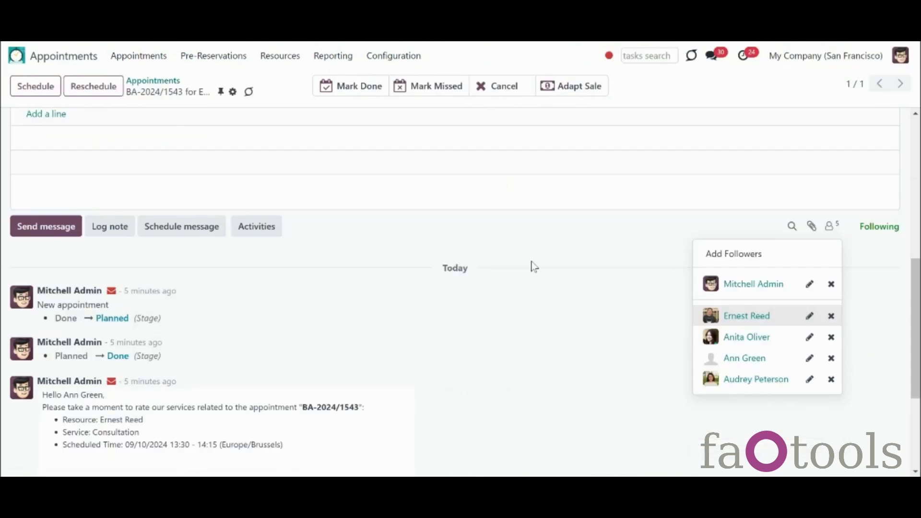
left_click(638, 369)
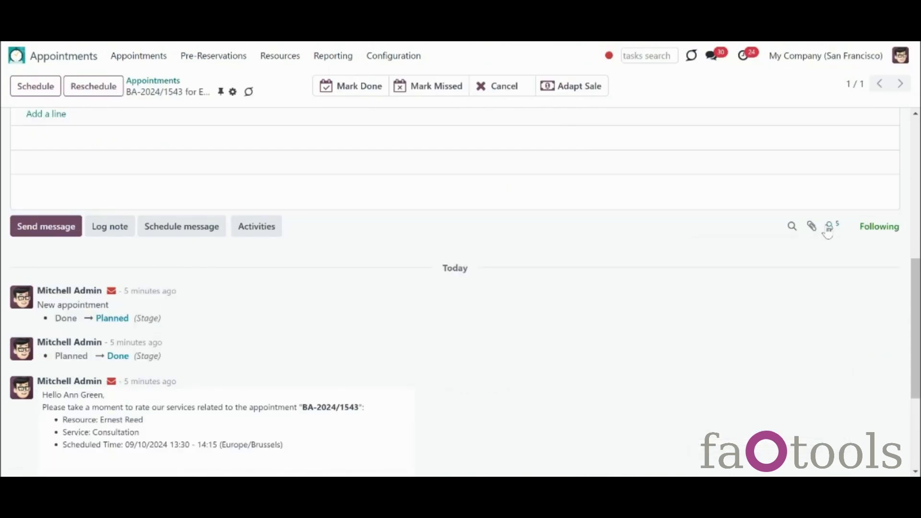
Step: Recheck the appointment's five followers and reopen its followers dropdown
left_click(830, 230)
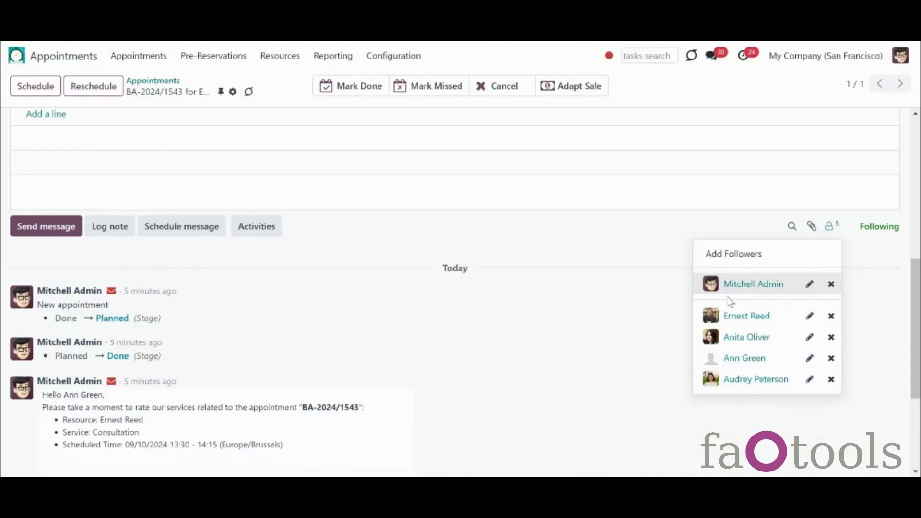
left_click(671, 359)
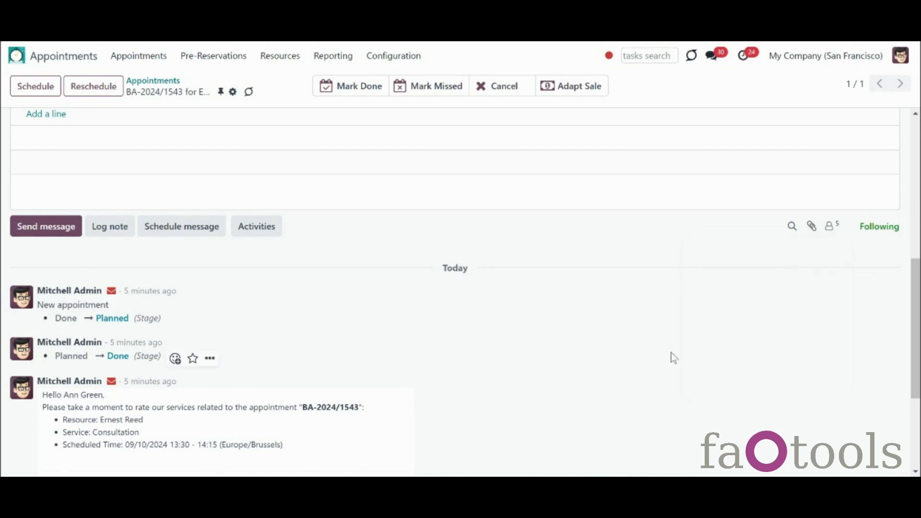
scroll(779, 315, "up", 3)
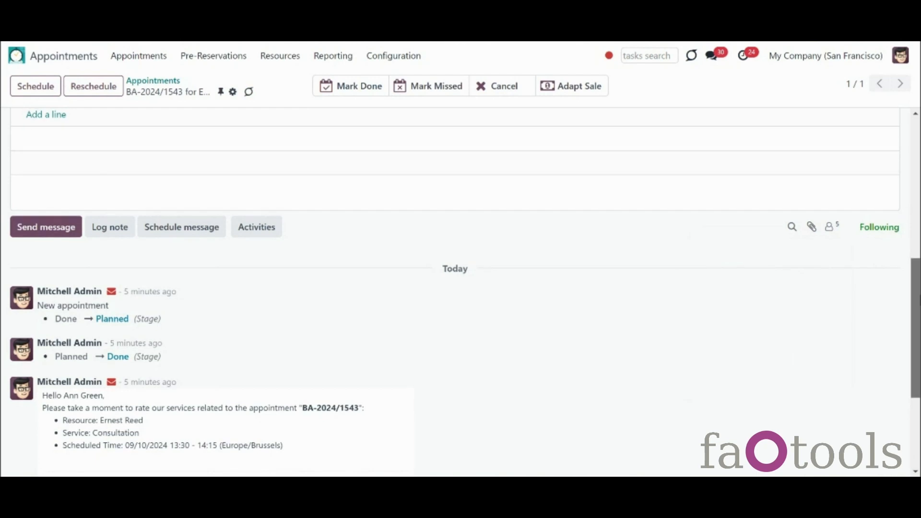
left_click_drag(920, 262, 920, 264)
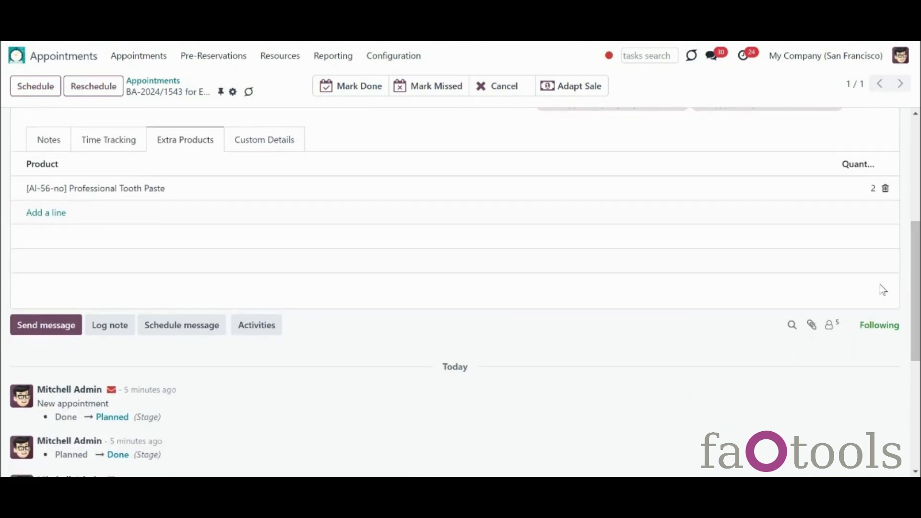
left_click(829, 327)
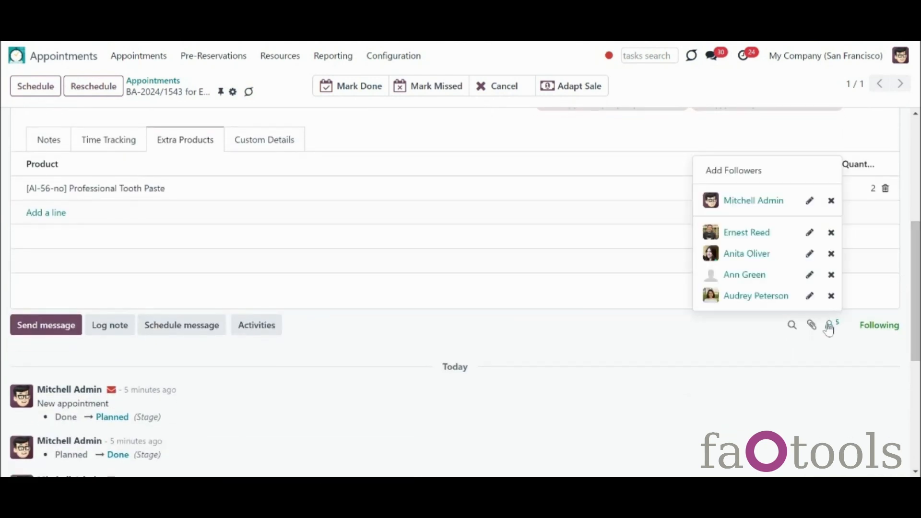
Step: Add Appointments Cancellation and Appointment Rating to the resource follower's subscriptions
left_click(810, 232)
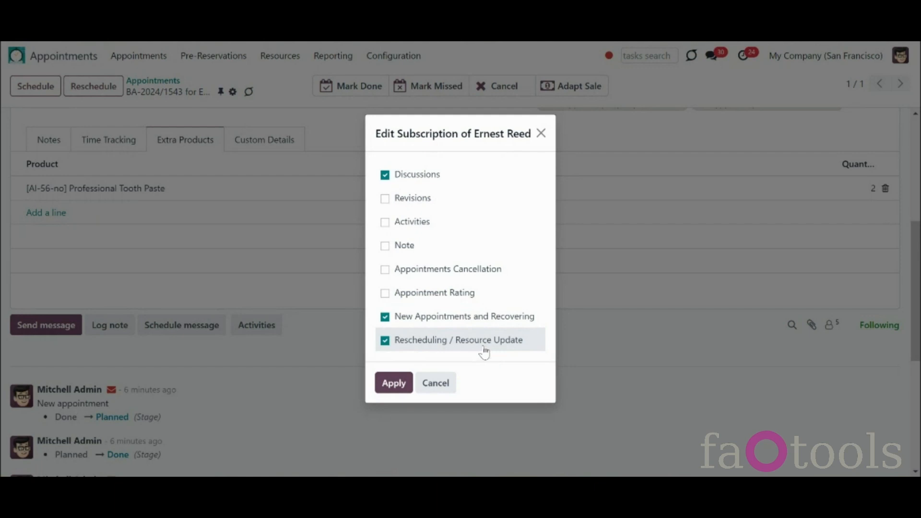
left_click(433, 275)
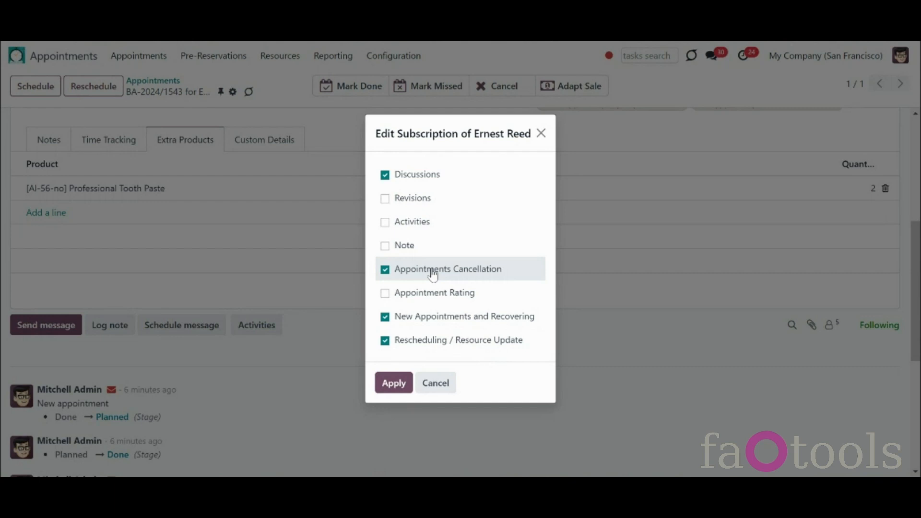
left_click(407, 302)
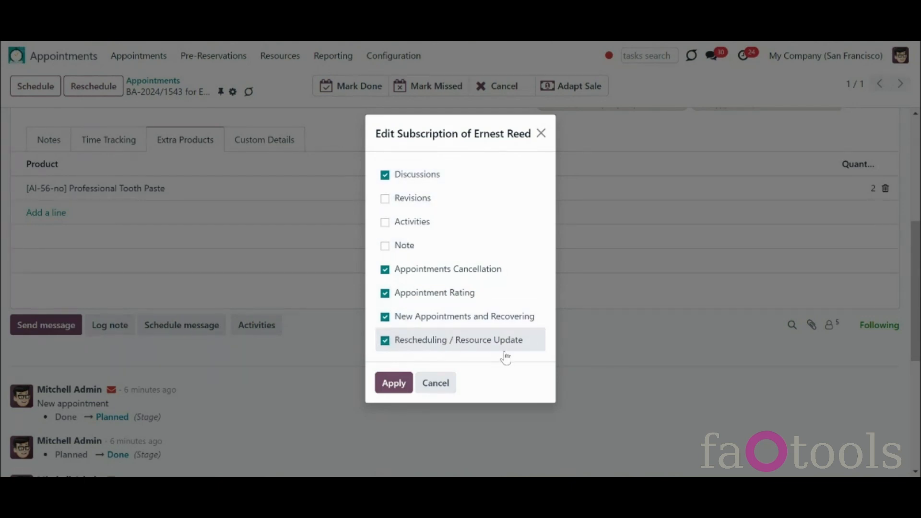
left_click(385, 384)
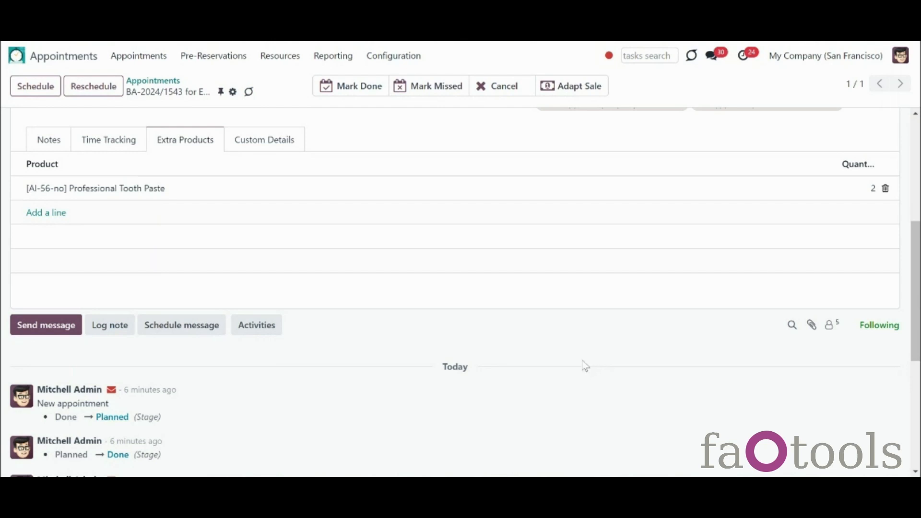
Step: Send a hello greeting addressed to the customer to all followers and view its recipients
scroll(624, 312, "up", 5)
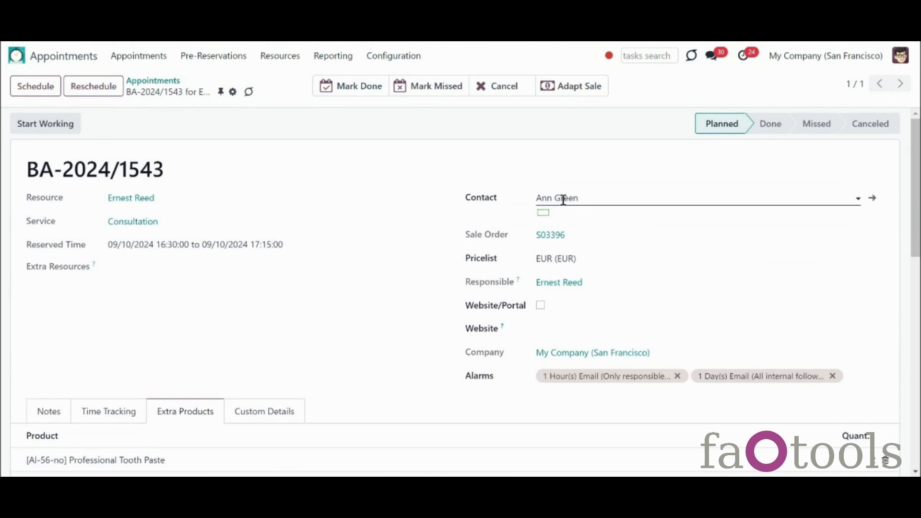
scroll(455, 293, "down", 5)
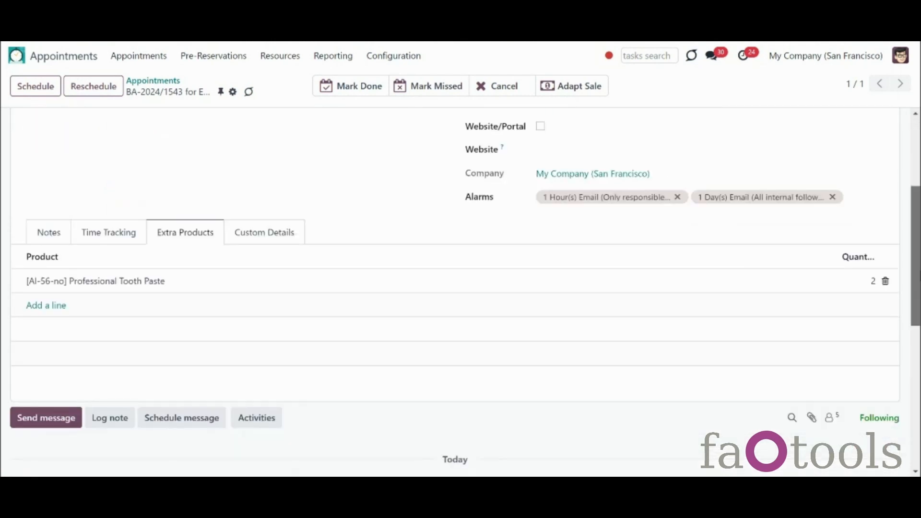
scroll(455, 292, "down", 1)
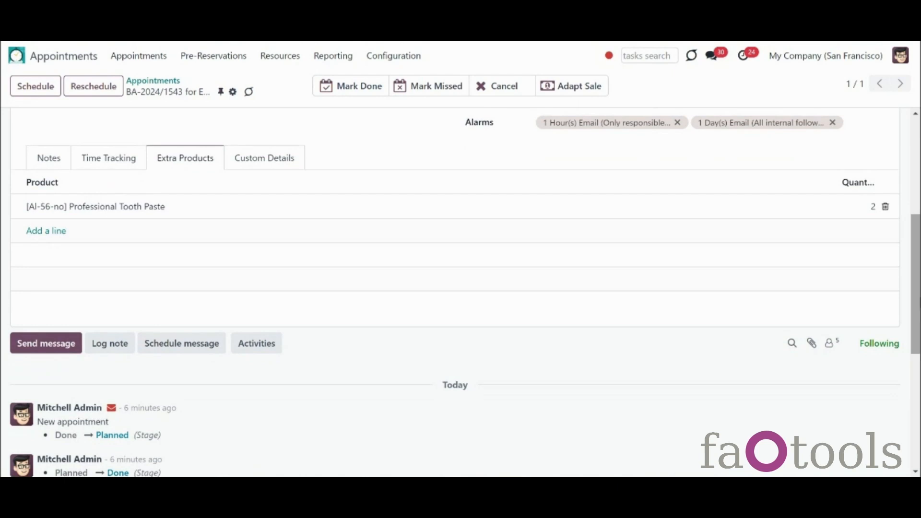
scroll(466, 294, "down", 1)
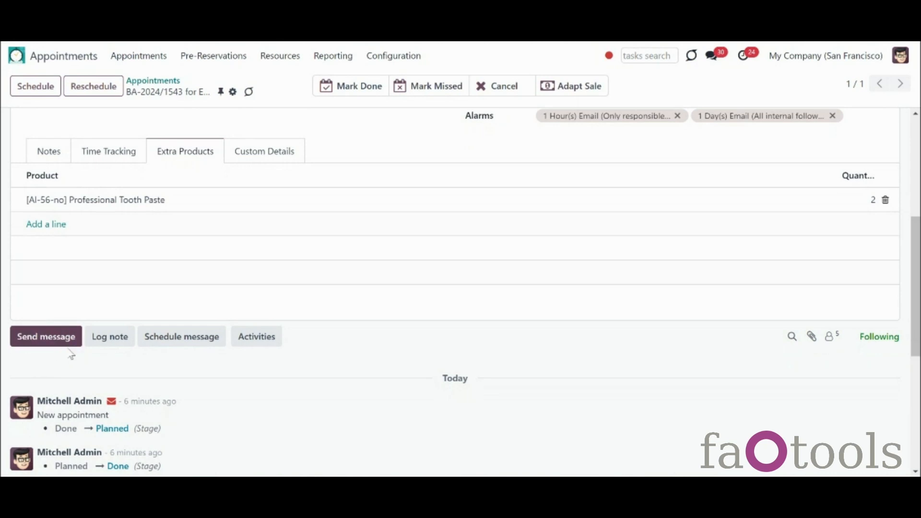
left_click(31, 293)
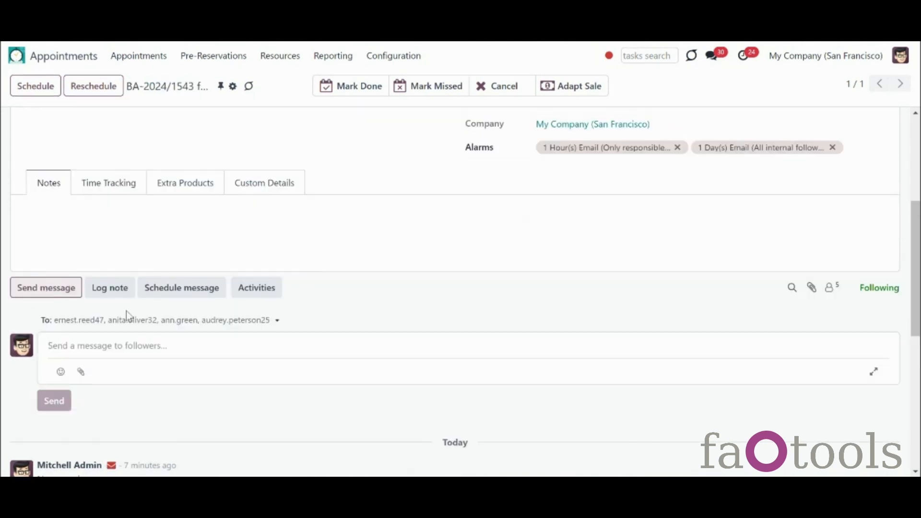
type("Hello, Ann!")
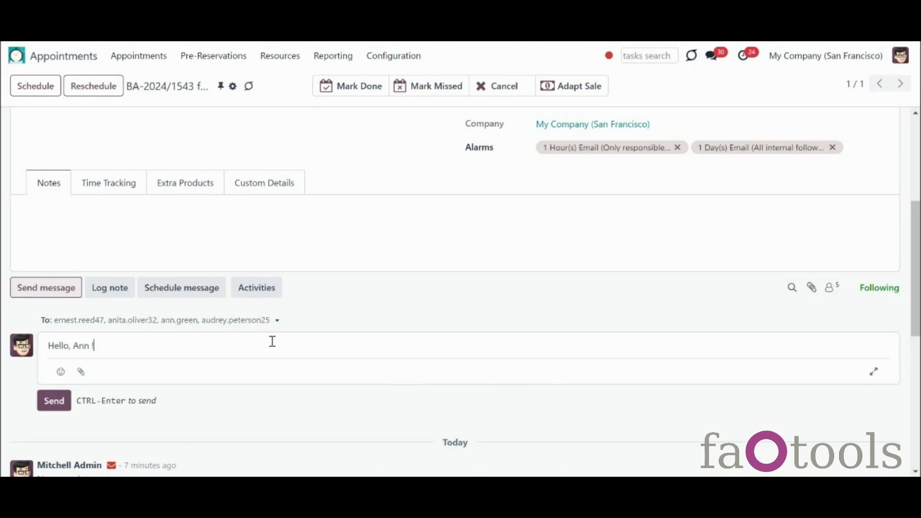
left_click(54, 402)
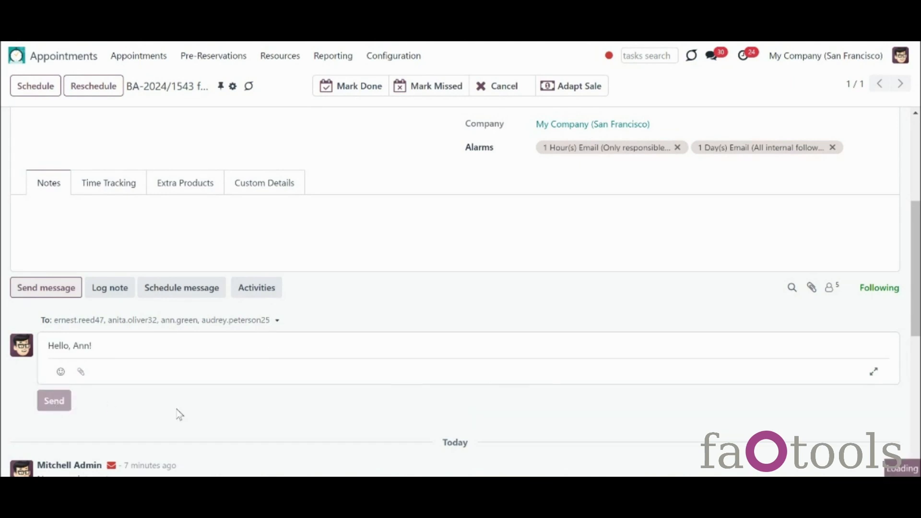
left_click(111, 352)
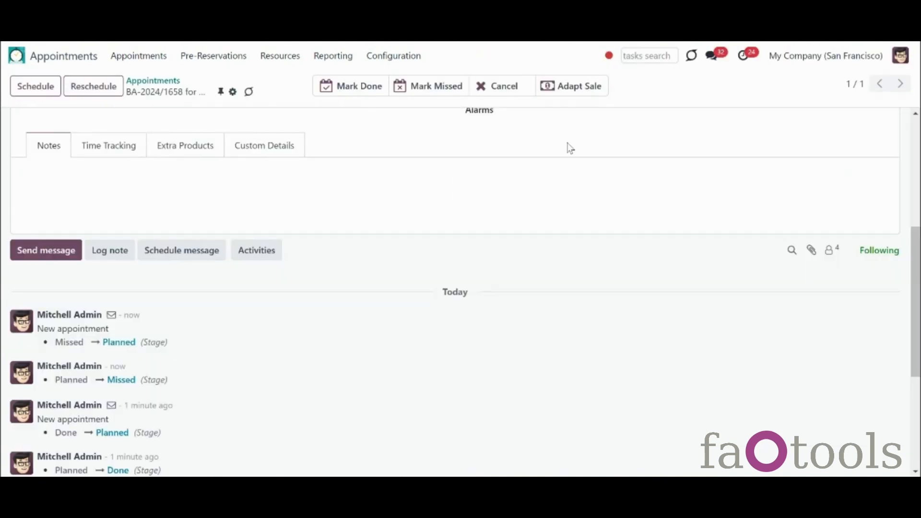
scroll(456, 288, "up", 5)
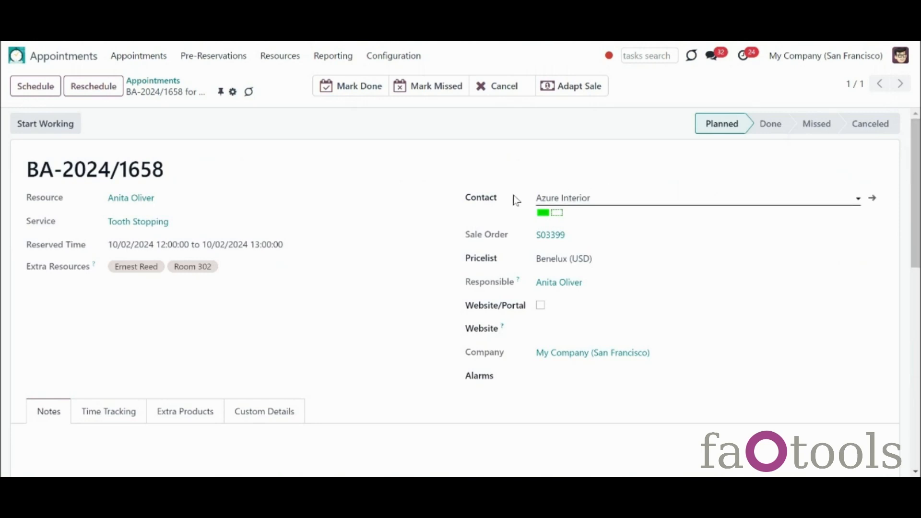
scroll(914, 201, "down", 5)
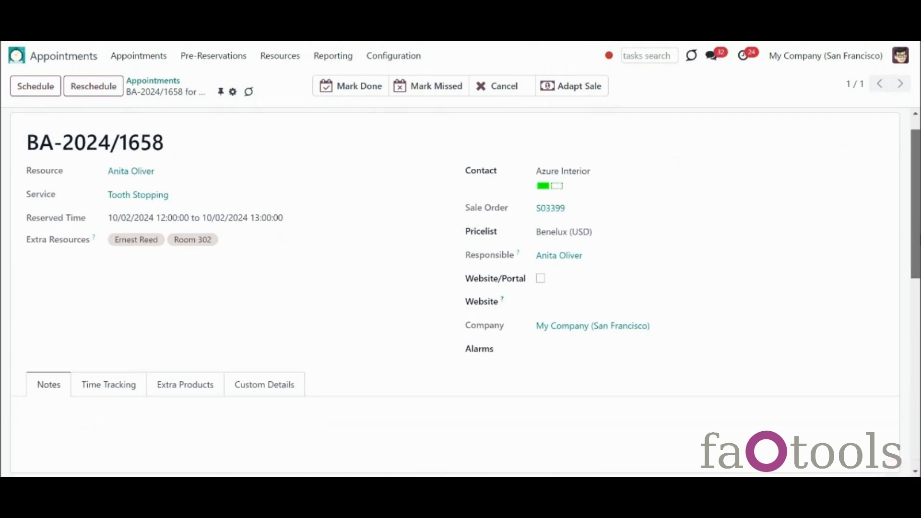
left_click(834, 269)
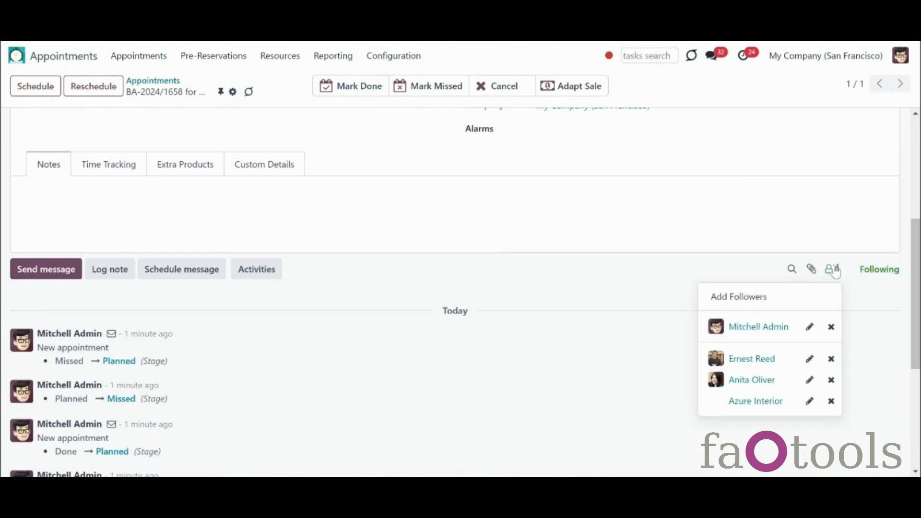
left_click(811, 406)
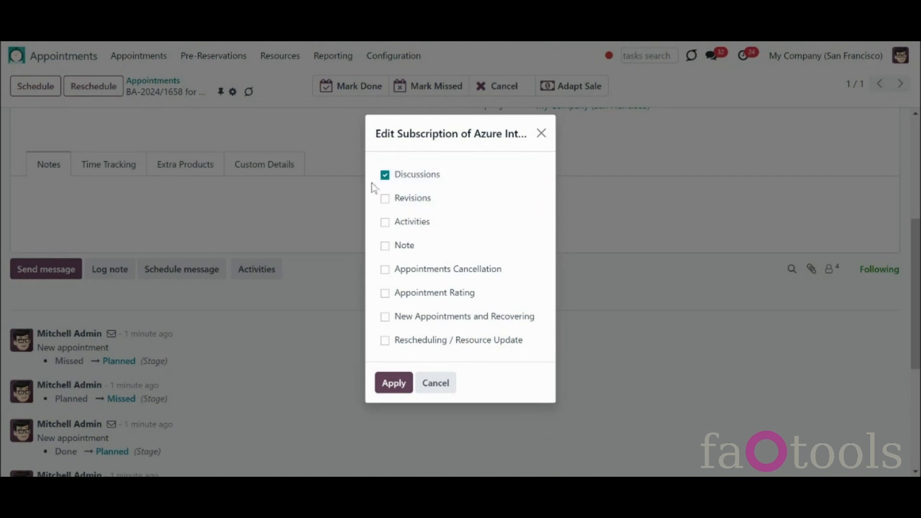
left_click(541, 134)
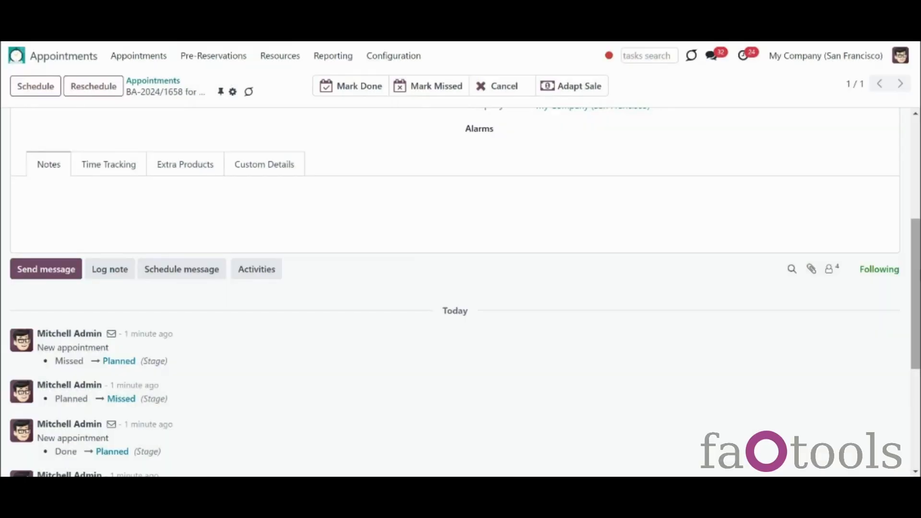
scroll(460, 292, "down", 5)
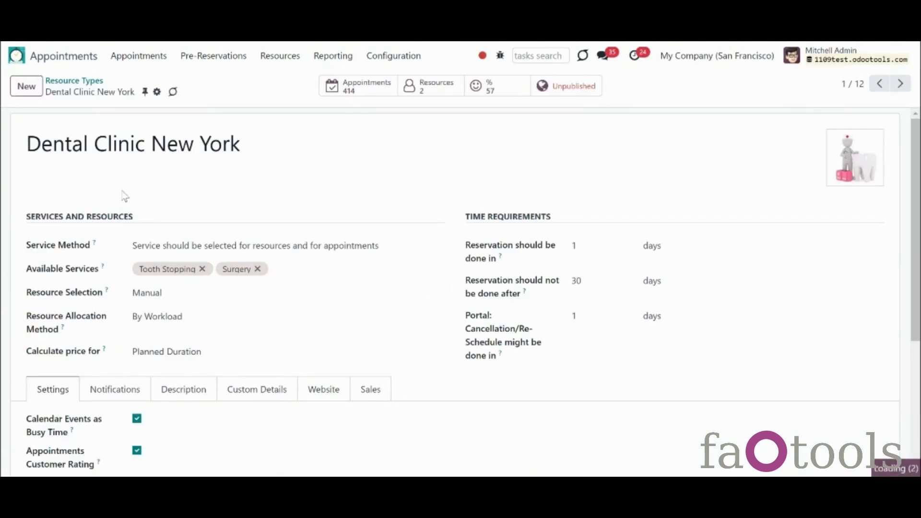
Step: Use Appointments: Success Email Template as success email, enable No vouchers in success emails, and save
scroll(915, 240, "down", 3)
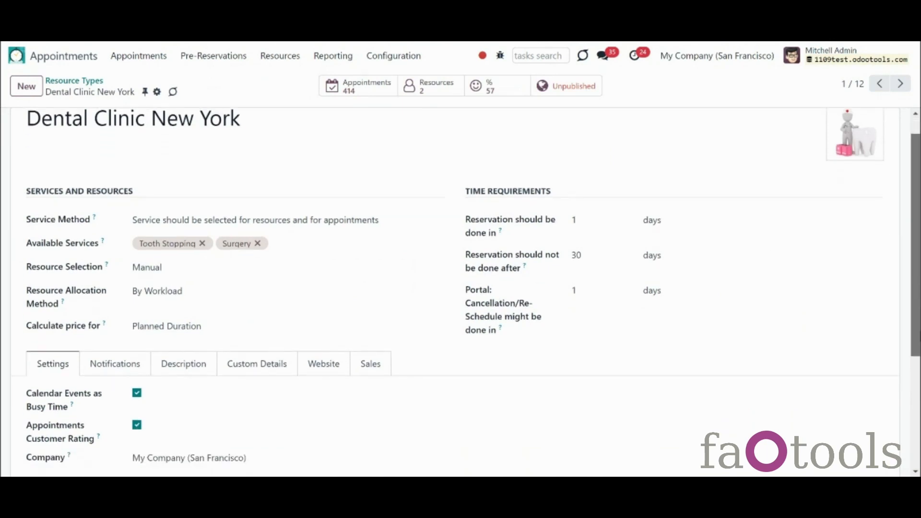
left_click(92, 268)
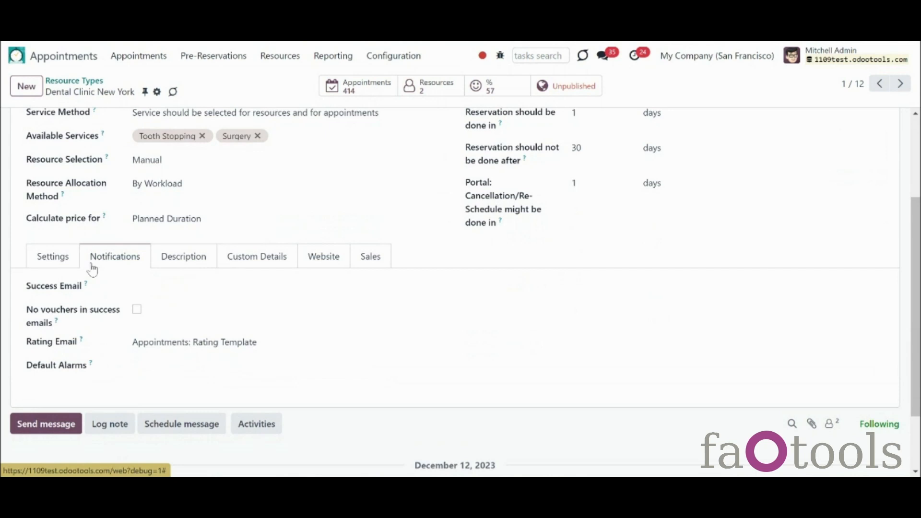
left_click(165, 288)
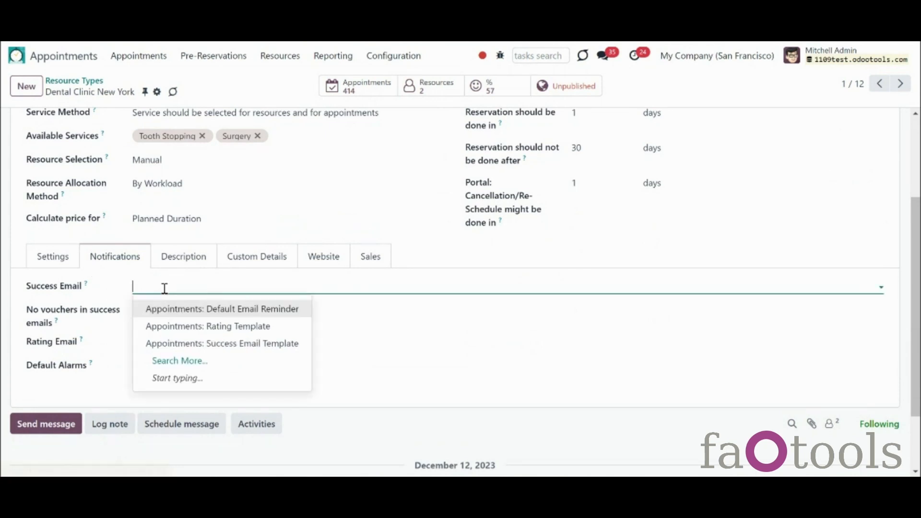
left_click(178, 344)
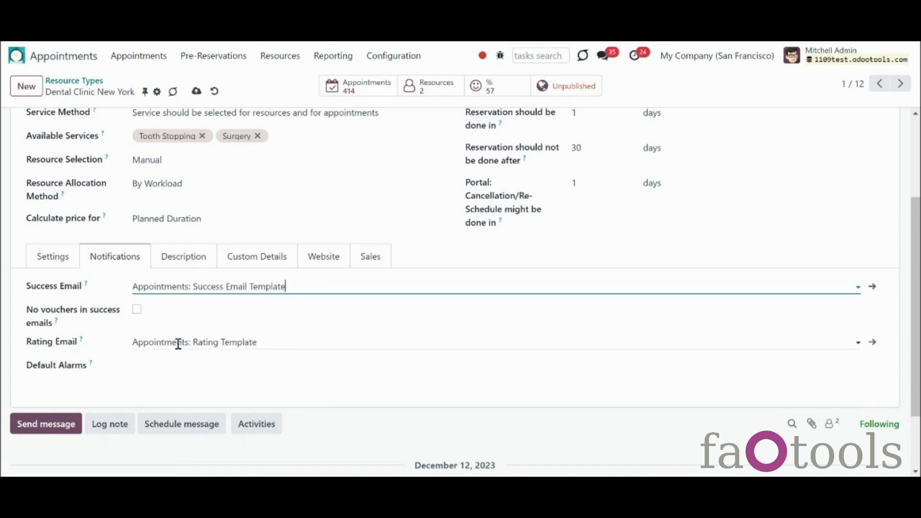
left_click(136, 310)
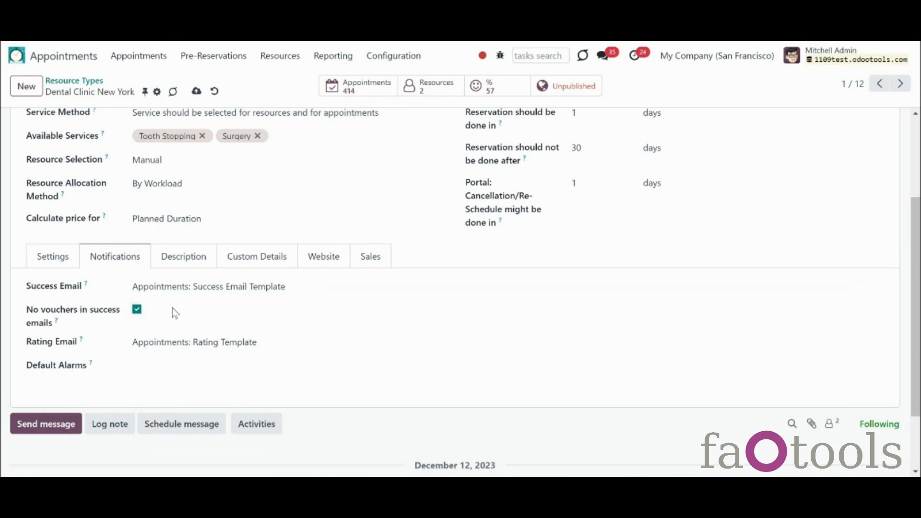
left_click(197, 91)
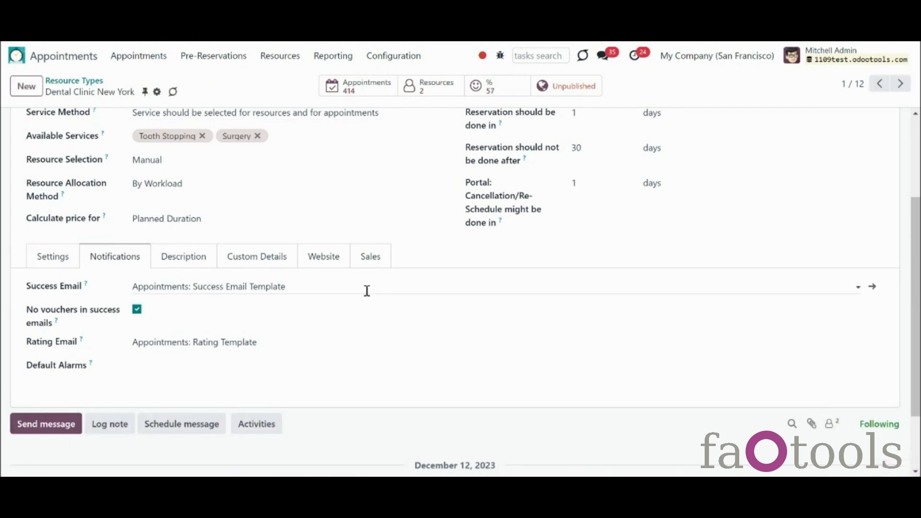
left_click(403, 57)
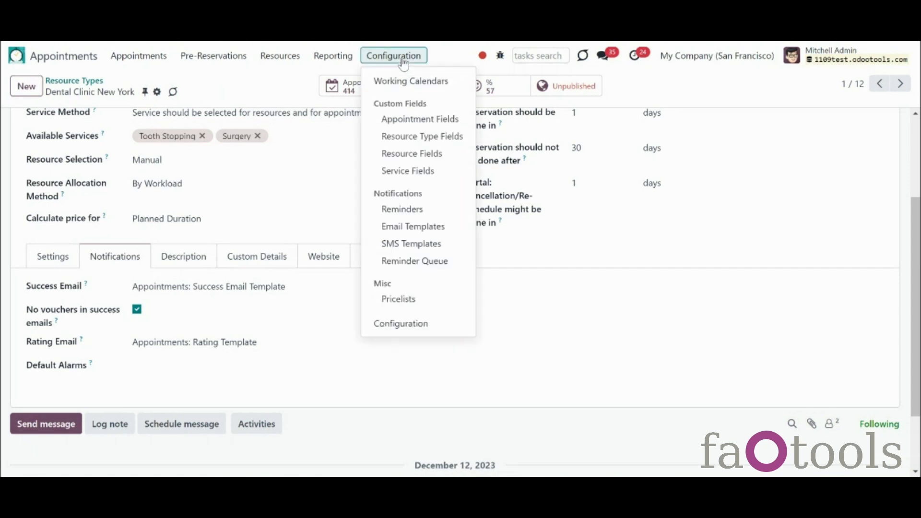
Step: Look over the Success Email Template record, then create and discard a blank new template
left_click(421, 228)
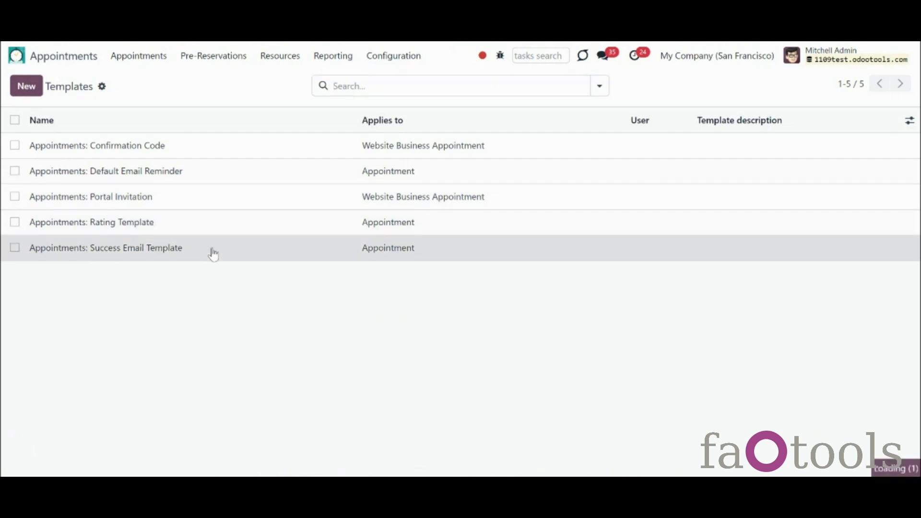
left_click(213, 252)
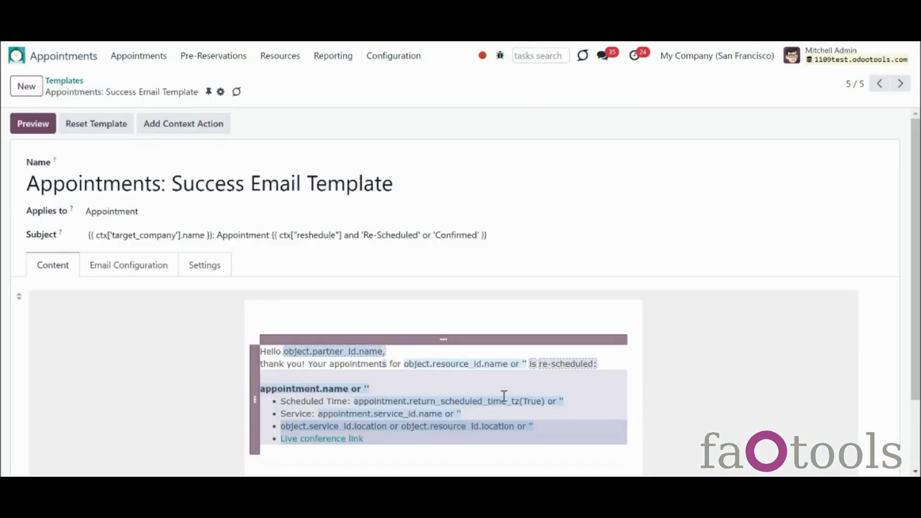
scroll(504, 398, "down", 2)
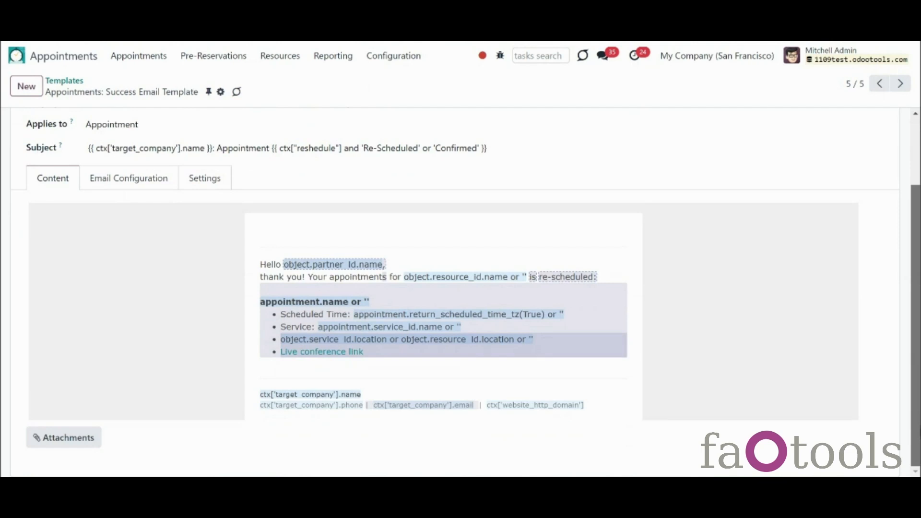
scroll(381, 234, "up", 2)
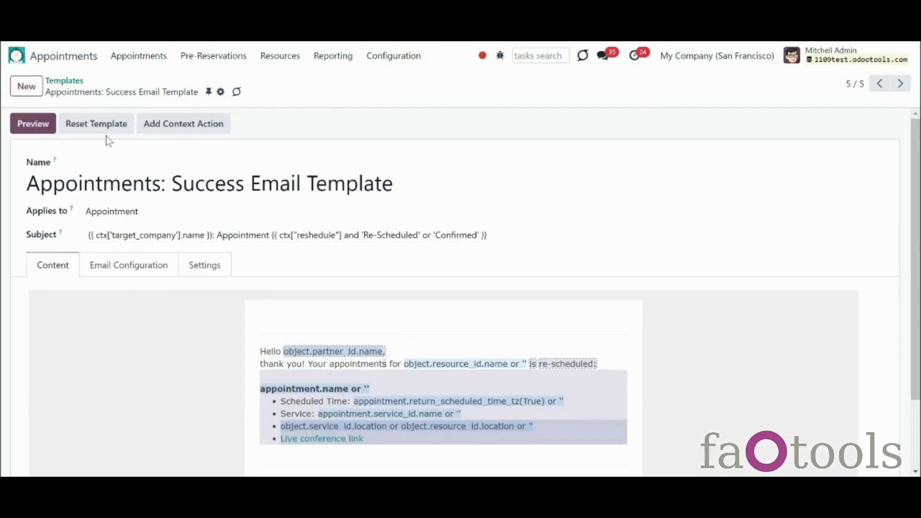
left_click(67, 80)
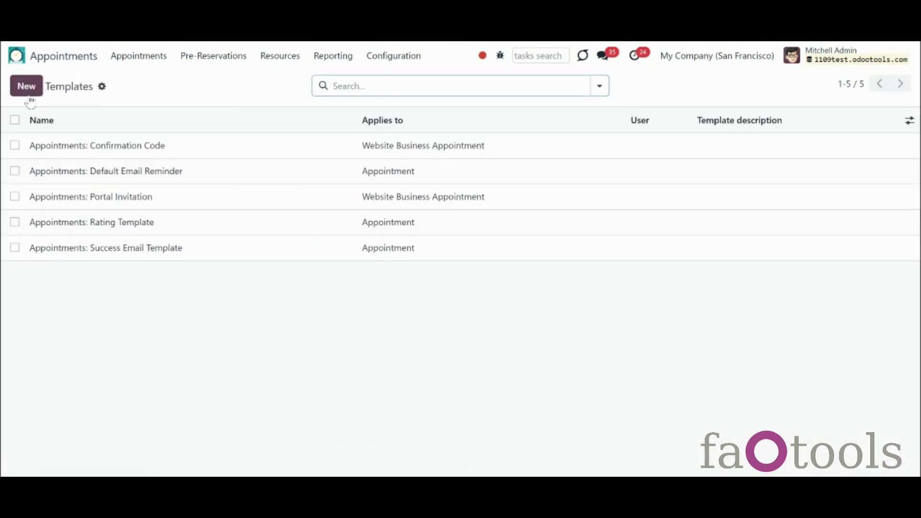
left_click(27, 87)
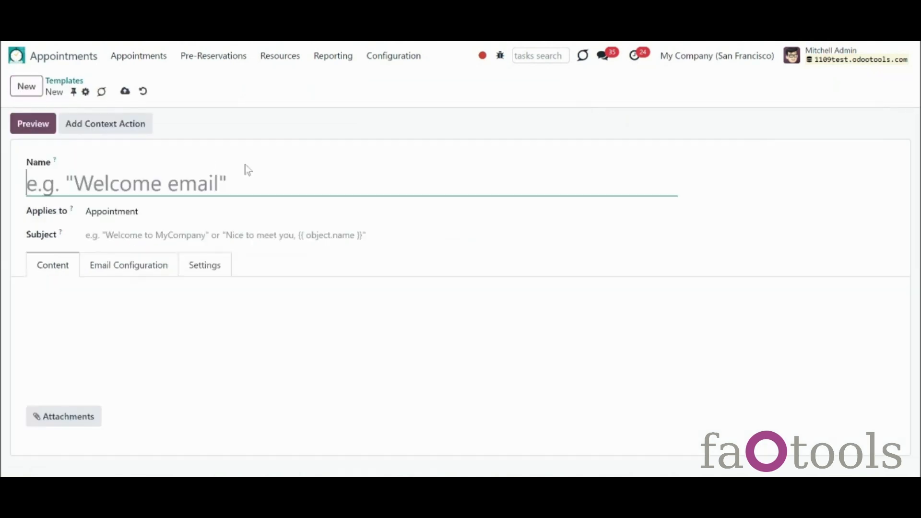
left_click(143, 91)
Step: Reselect Appointments: Success Email Template as Dental Clinic New York's success email and save
left_click(297, 62)
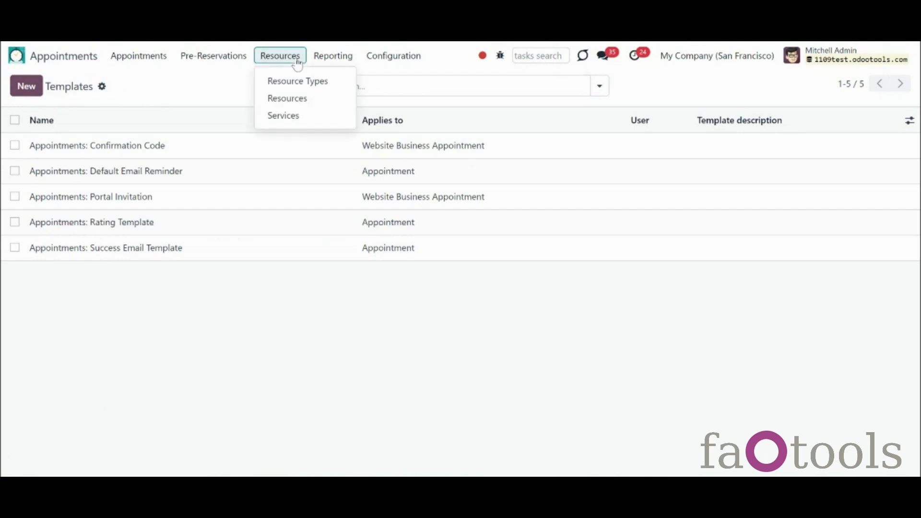
left_click(304, 81)
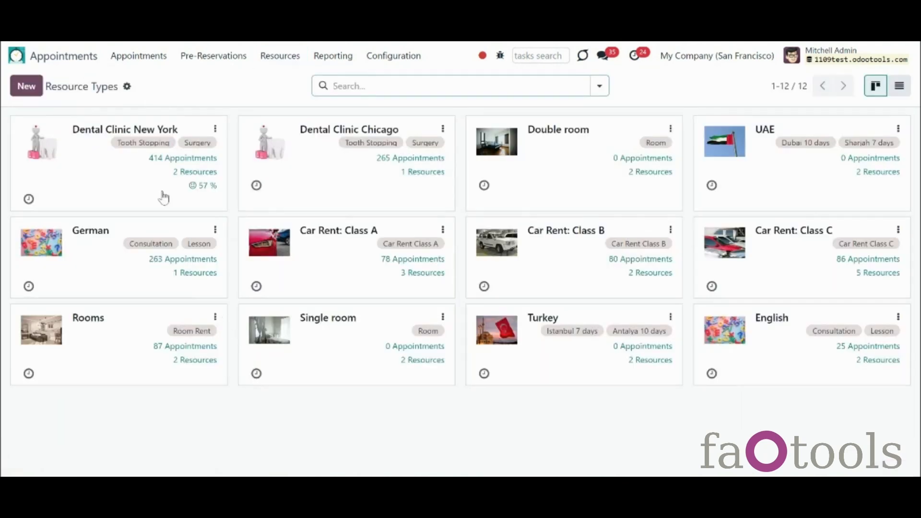
left_click(158, 196)
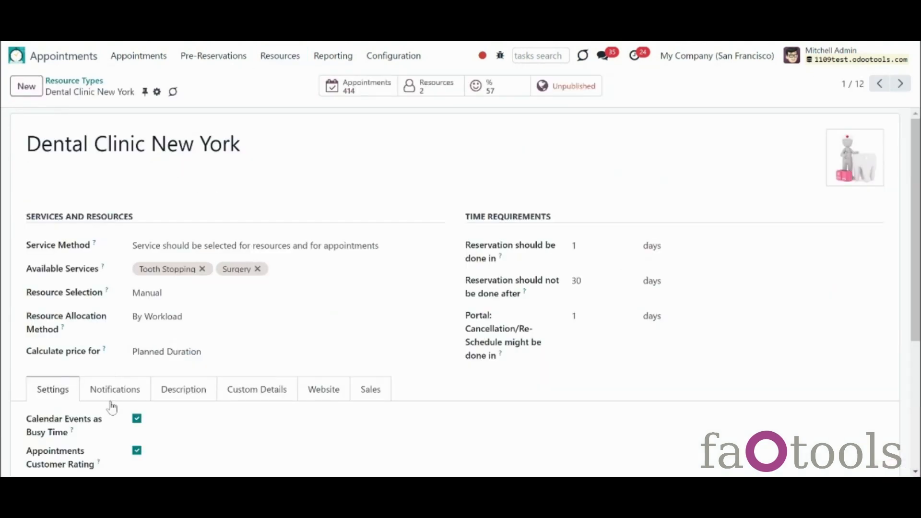
left_click(114, 389)
scroll(916, 231, "down", 1)
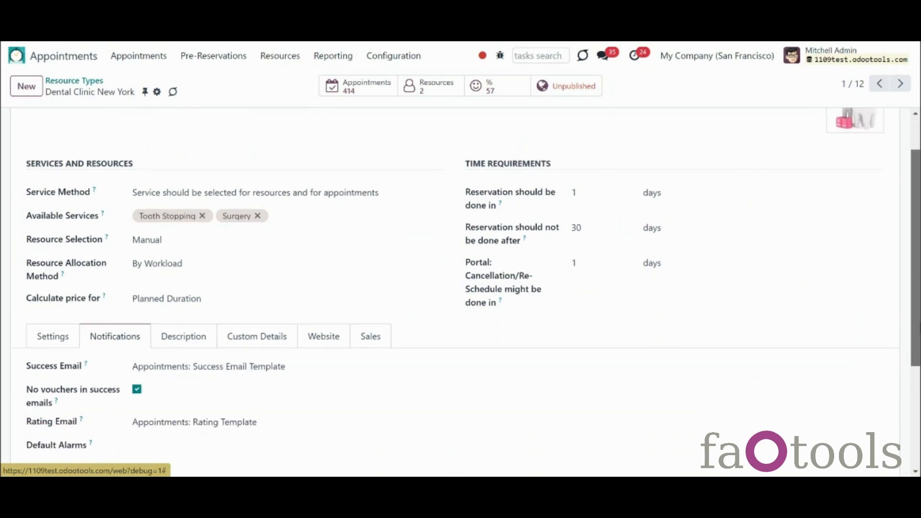
scroll(916, 230, "down", 1)
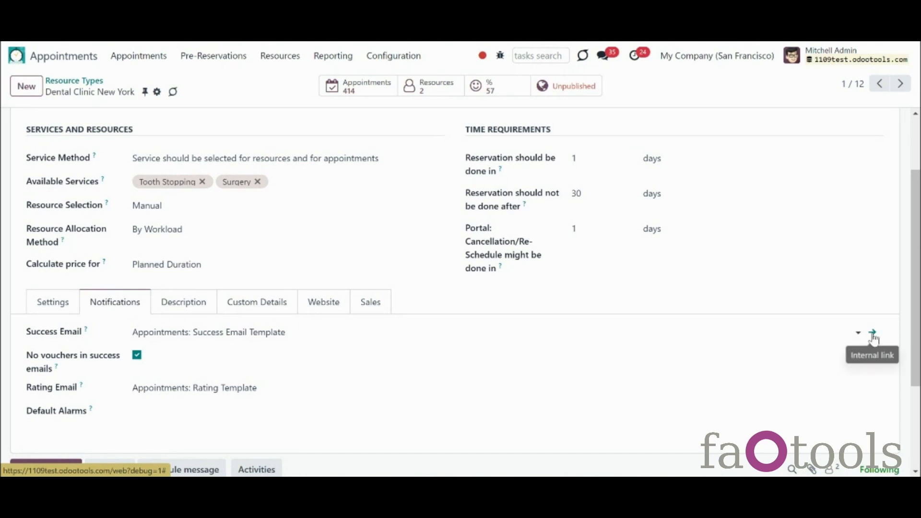
left_click(810, 334)
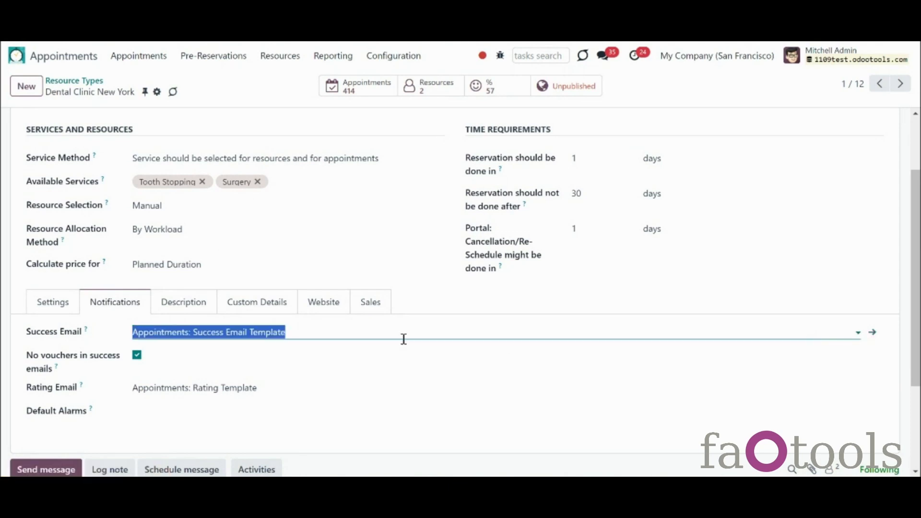
type("new")
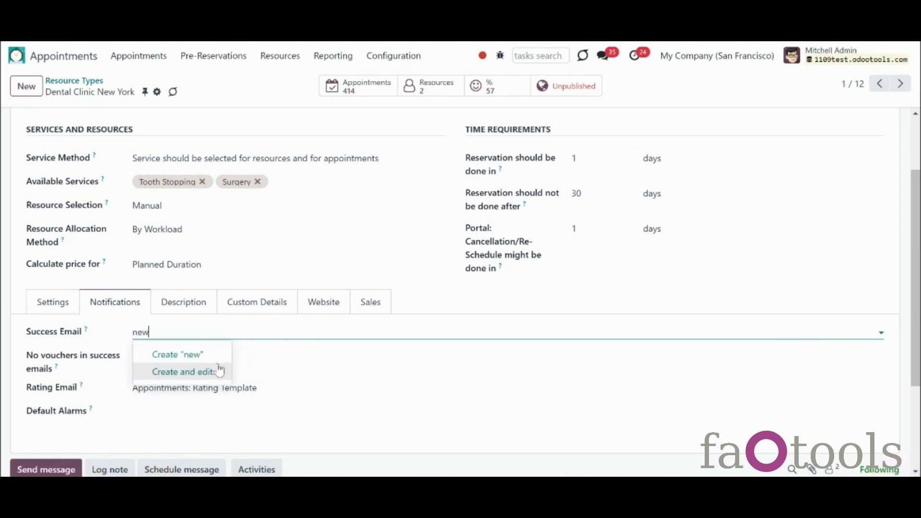
key("BackSpace")
key("BackSpace")
key("BackSpace")
left_click(220, 389)
left_click(196, 91)
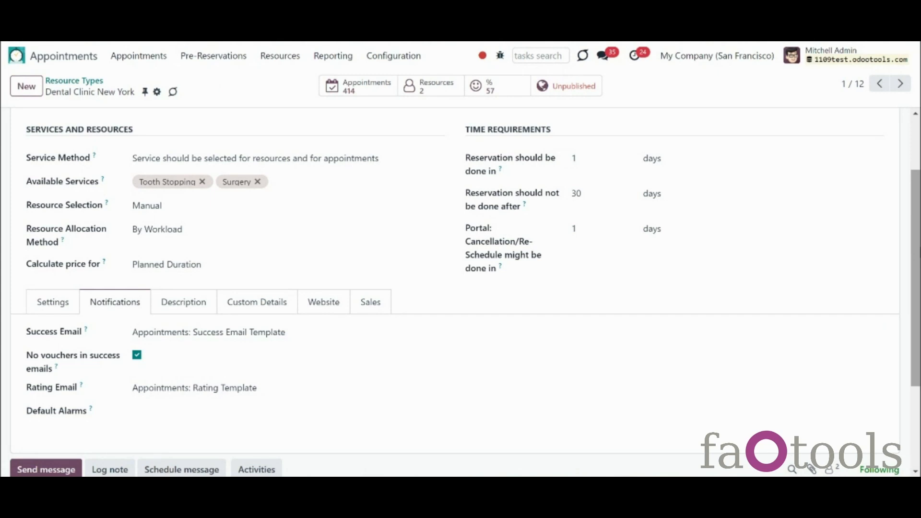
Step: Go to the Resources overview board
scroll(502, 158, "up", 1)
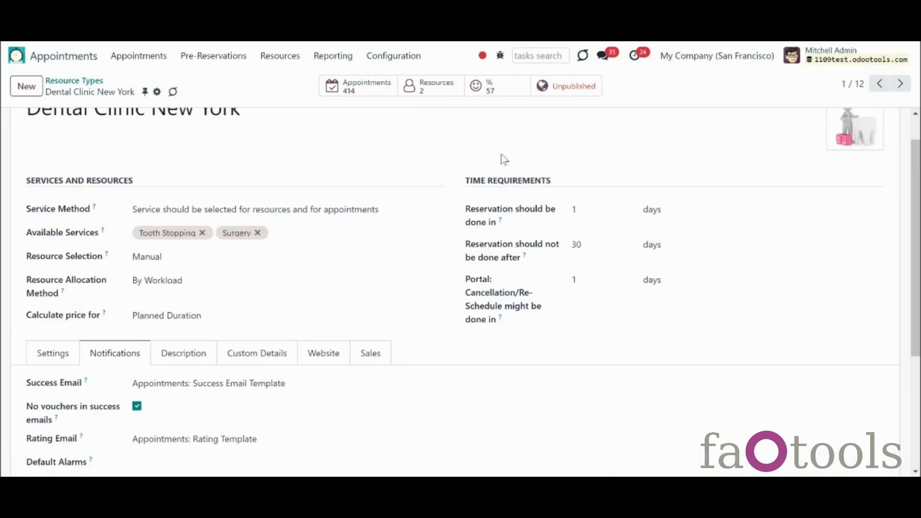
left_click(288, 59)
left_click(299, 98)
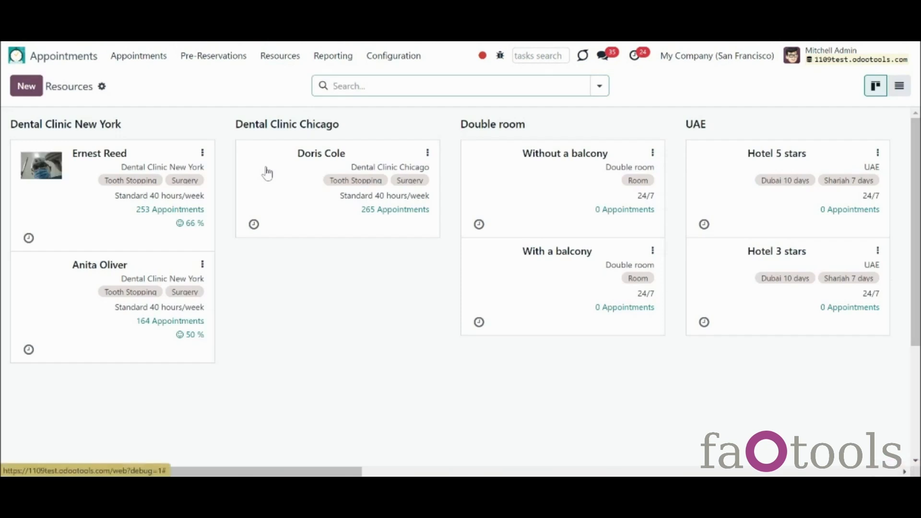
Step: Open the second Dental Clinic New York resource and add two contacts to Success emails CC
left_click(99, 273)
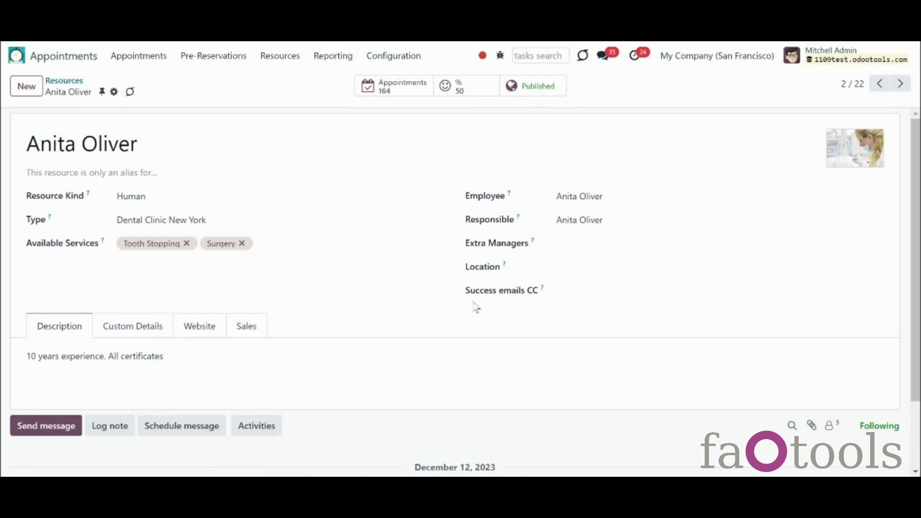
left_click(573, 293)
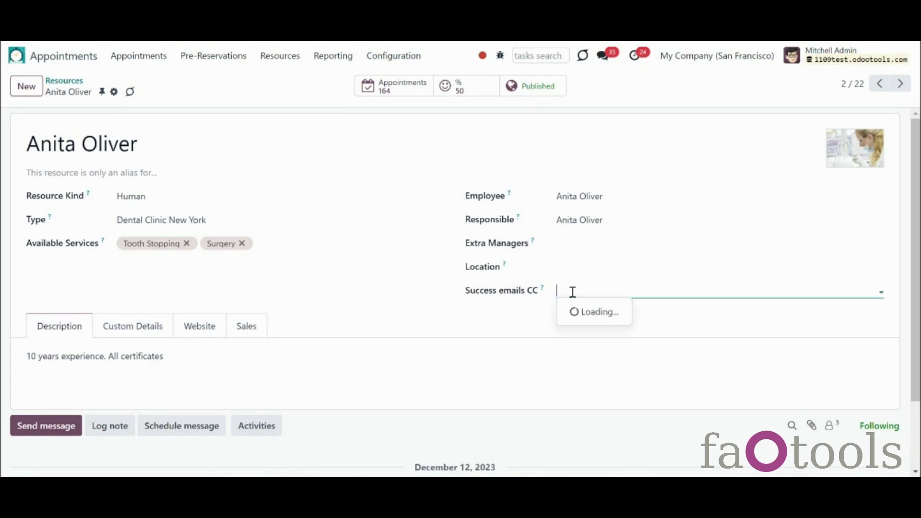
left_click(586, 312)
left_click(671, 285)
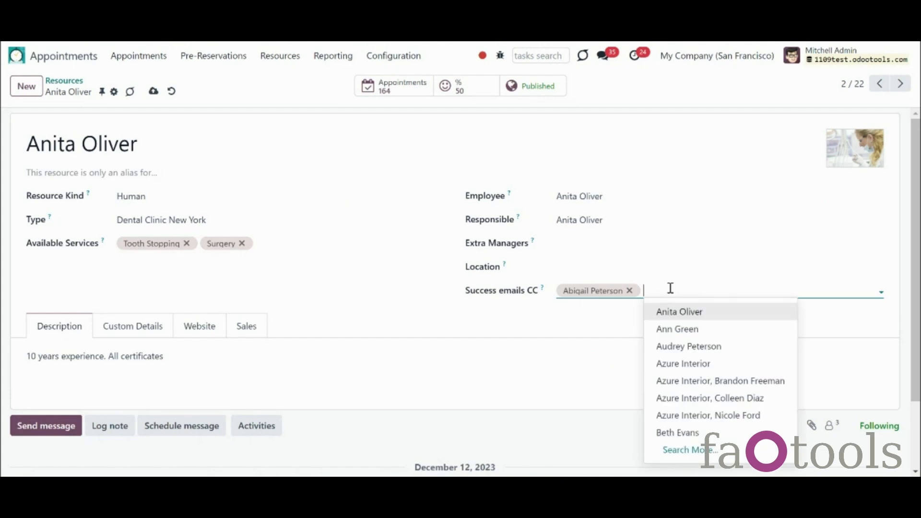
left_click(713, 344)
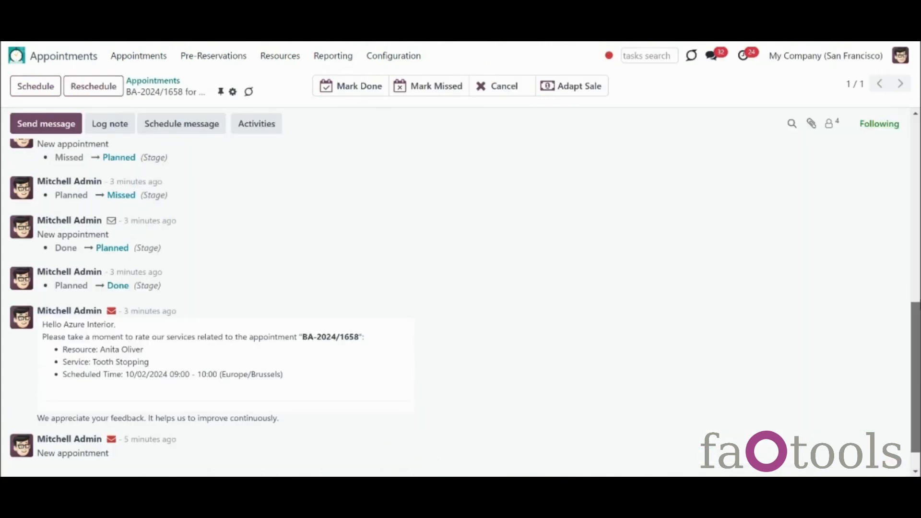
Step: Post 'Hello! See you on Monday!' to the followers and ignore all its delivery failures
scroll(294, 202, "up", 3)
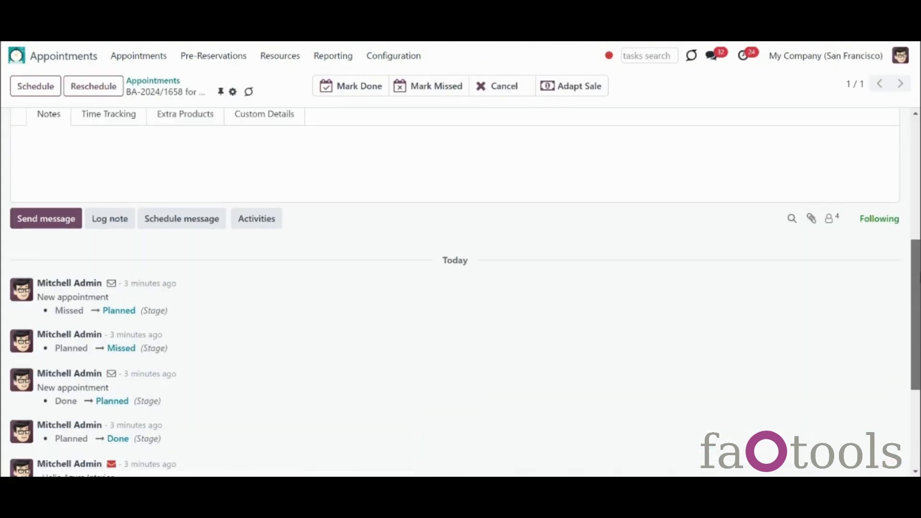
left_click(45, 235)
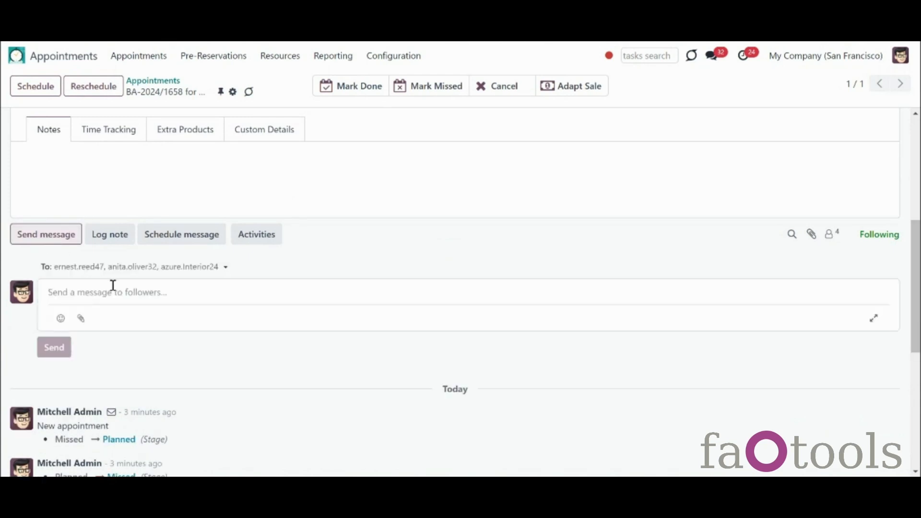
type("Hello! See you on Monday!")
left_click(54, 347)
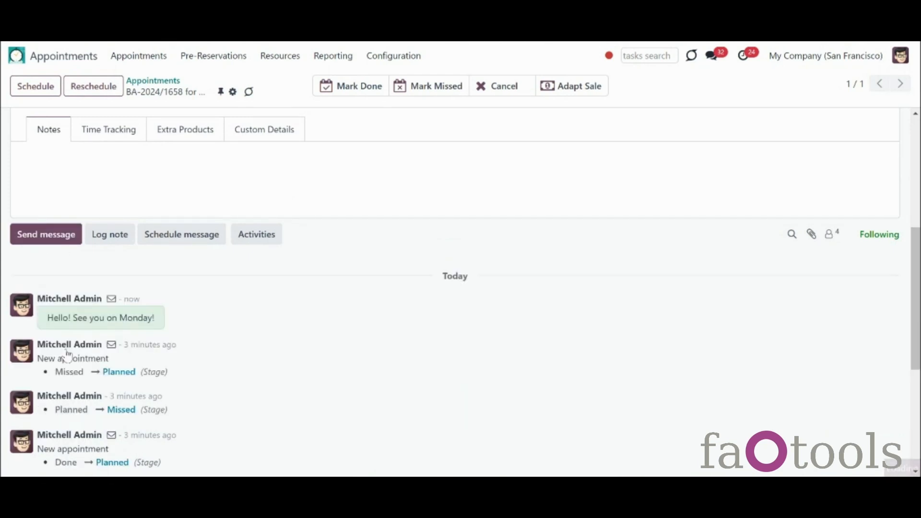
left_click(112, 301)
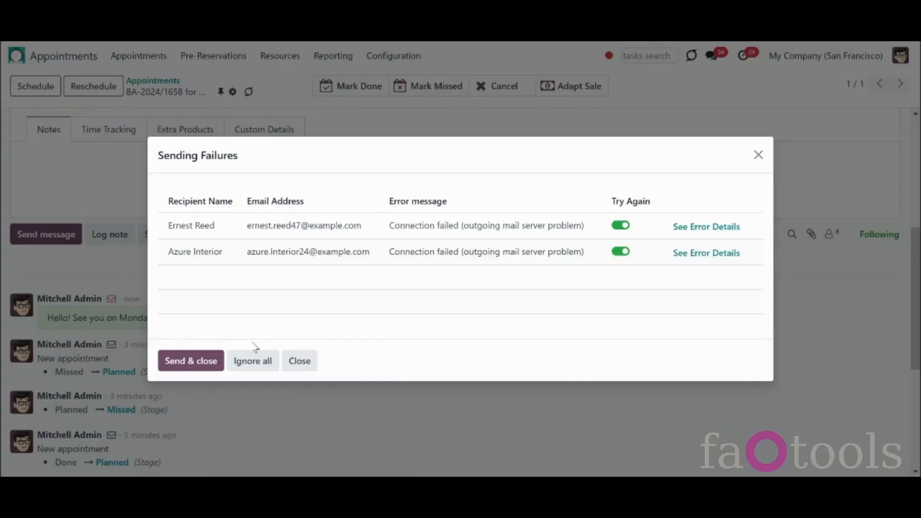
left_click(253, 361)
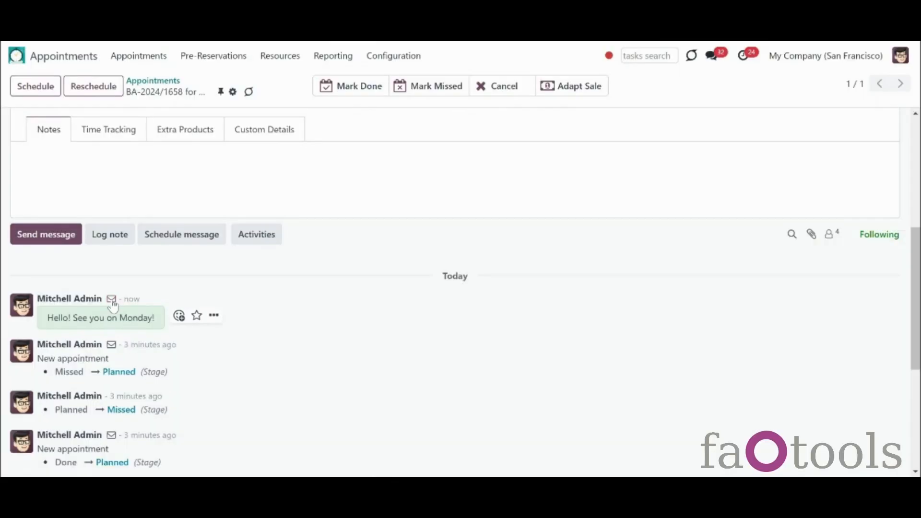
Step: Review recipients of the new and earlier messages, including the rating request, then open Settings
left_click(113, 305)
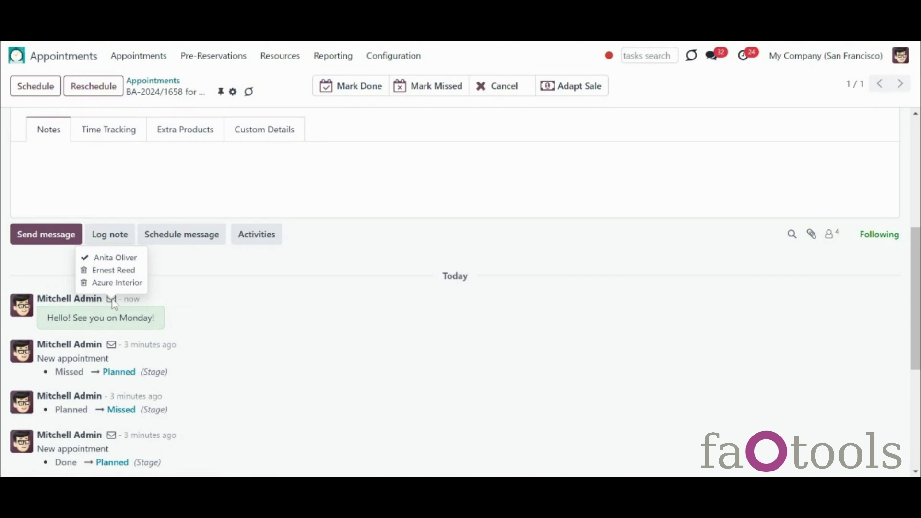
left_click(113, 346)
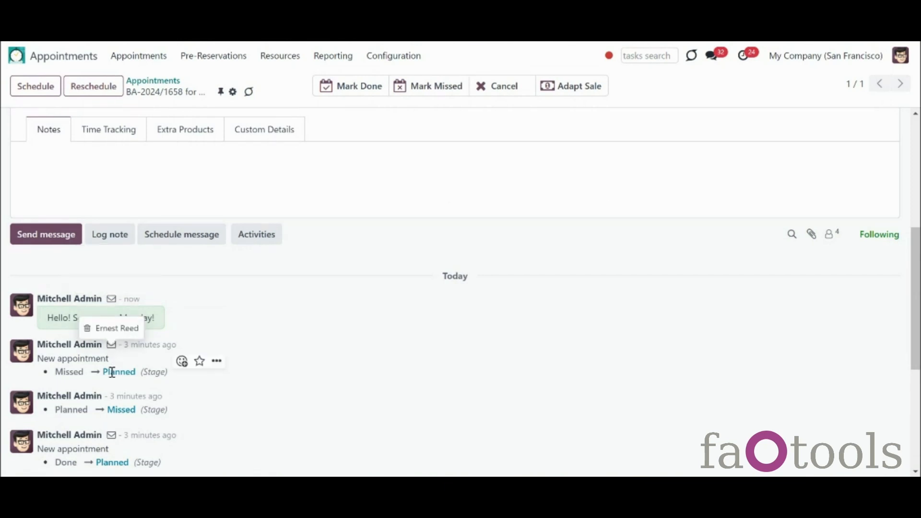
left_click(112, 437)
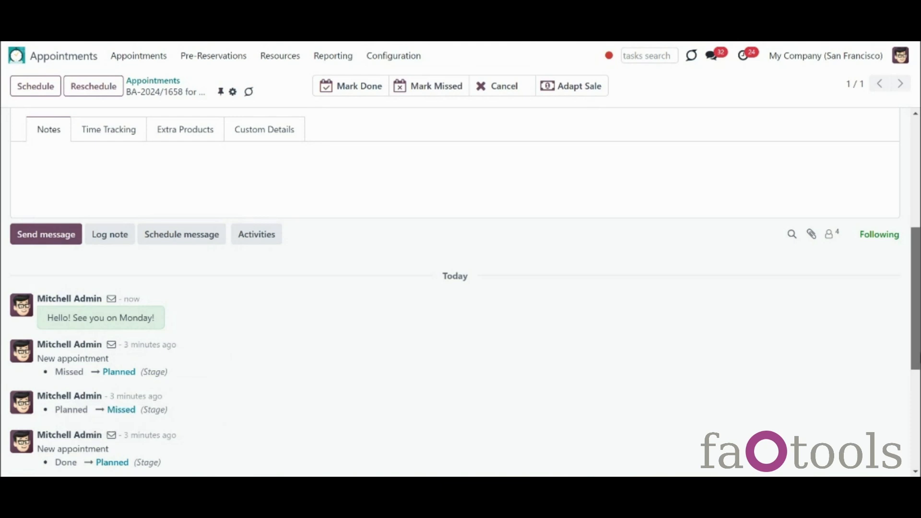
scroll(125, 332, "down", 4)
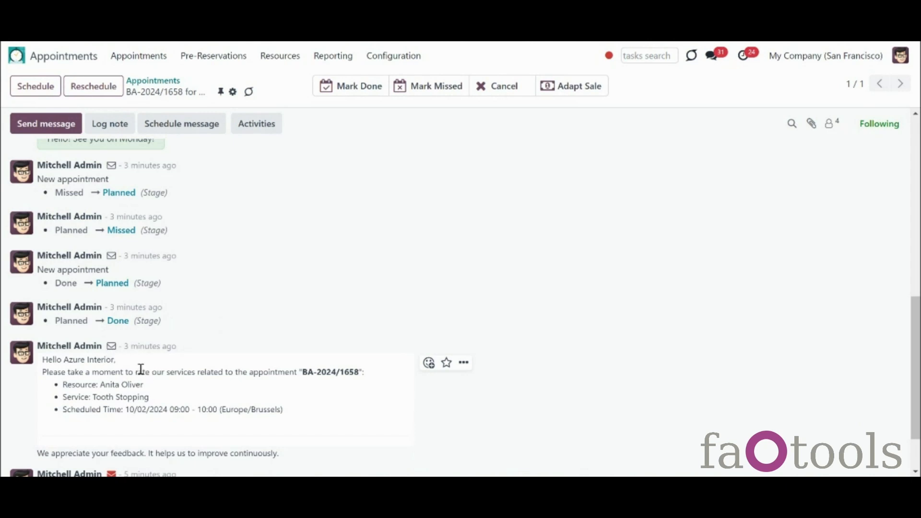
left_click(113, 349)
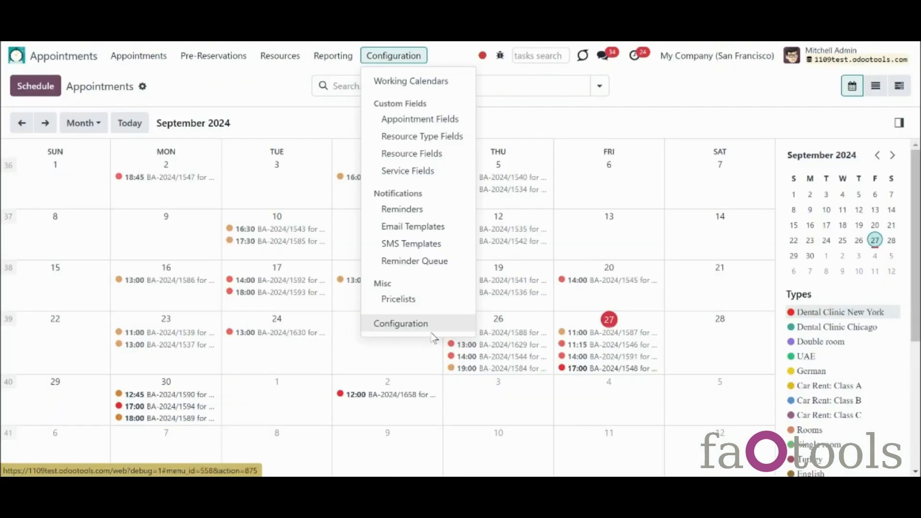
left_click(432, 328)
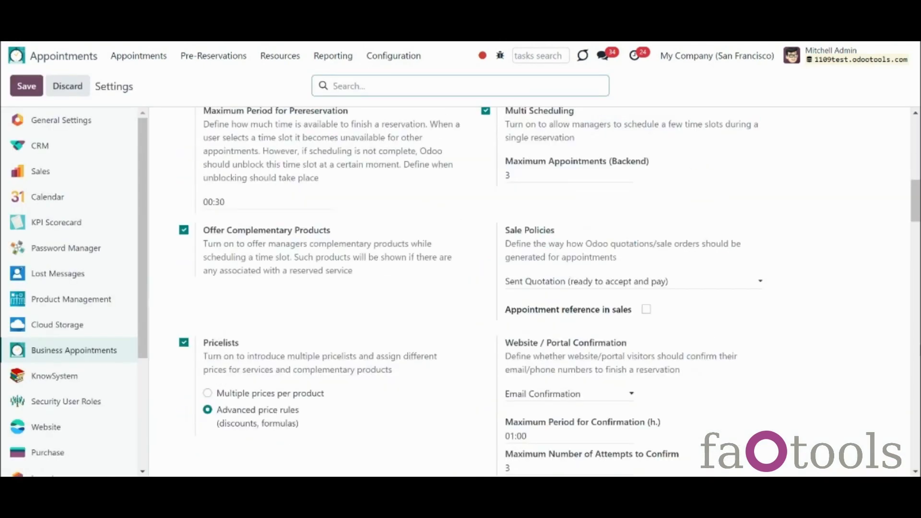
left_click_drag(920, 319, 912, 277)
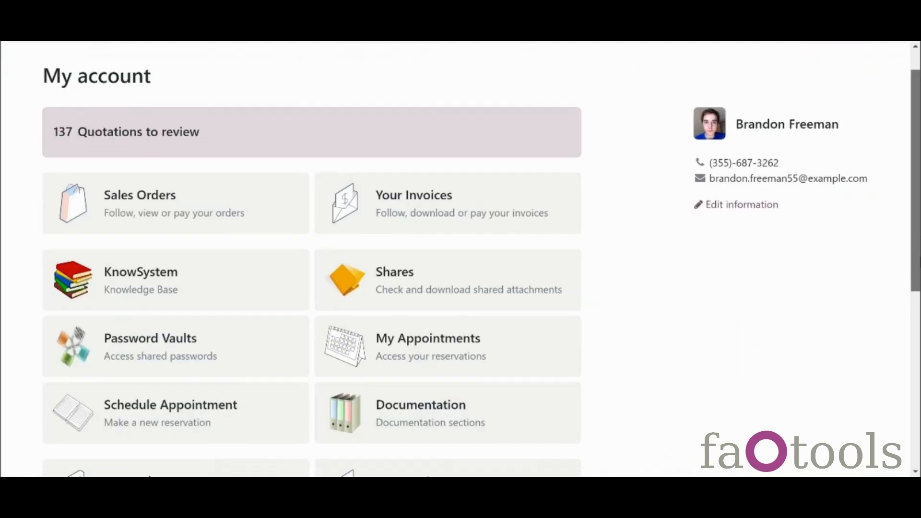
scroll(570, 330, "down", 1)
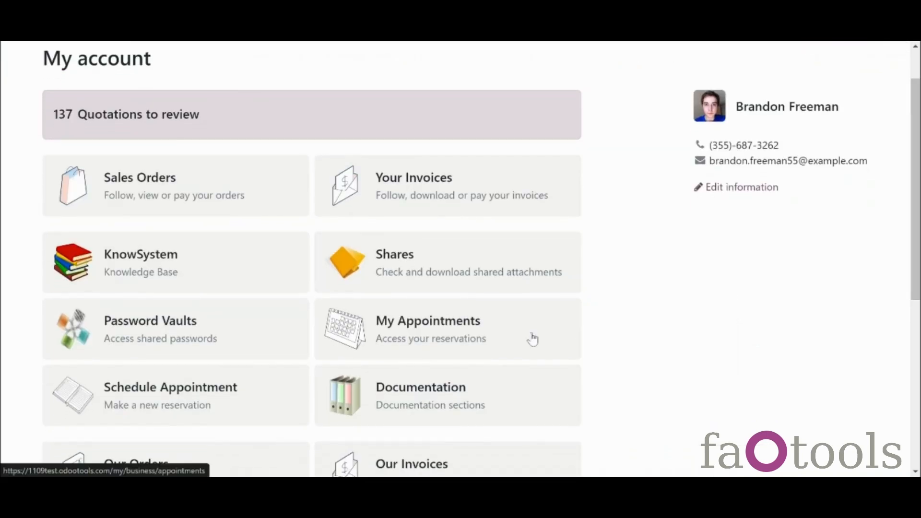
Step: Open My Appointments and clear the Planned filter to list every booking
left_click(505, 345)
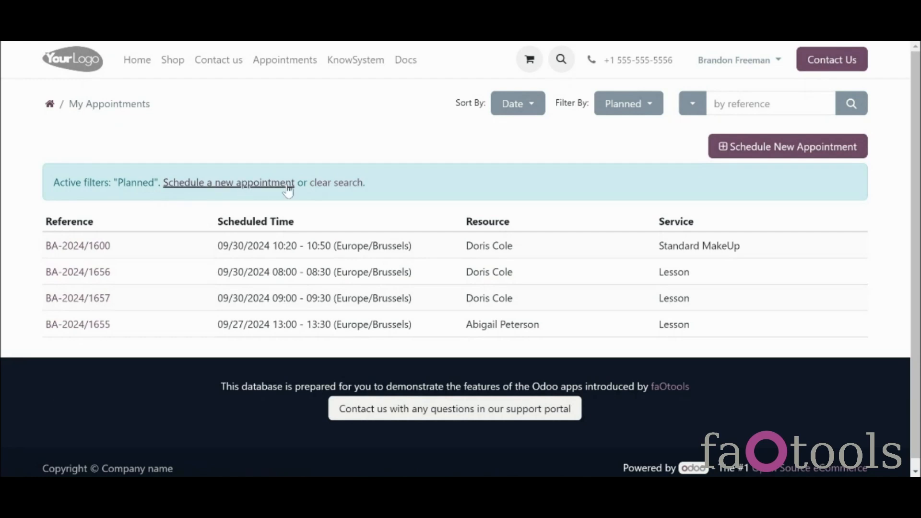
left_click(354, 183)
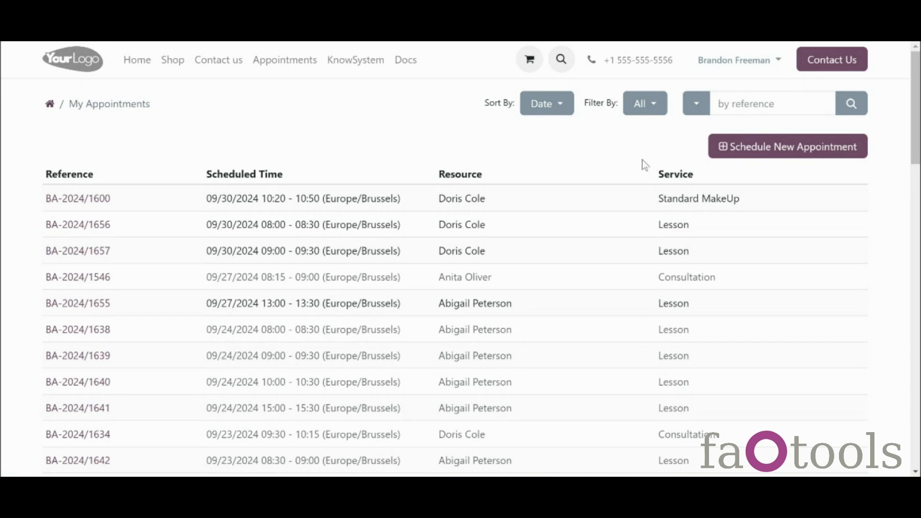
Step: Try Schedule New Appointment twice, returning to the My Appointments list each time
left_click(777, 155)
left_click(778, 154)
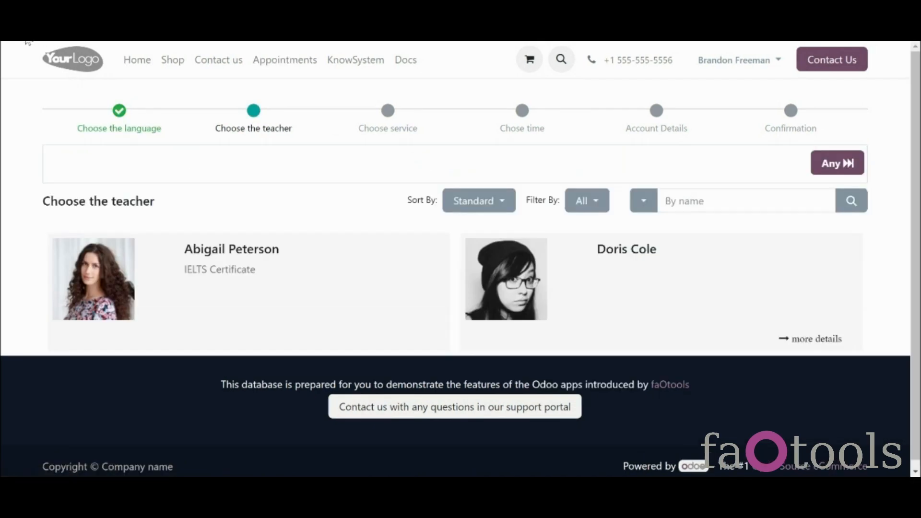
left_click(91, 6)
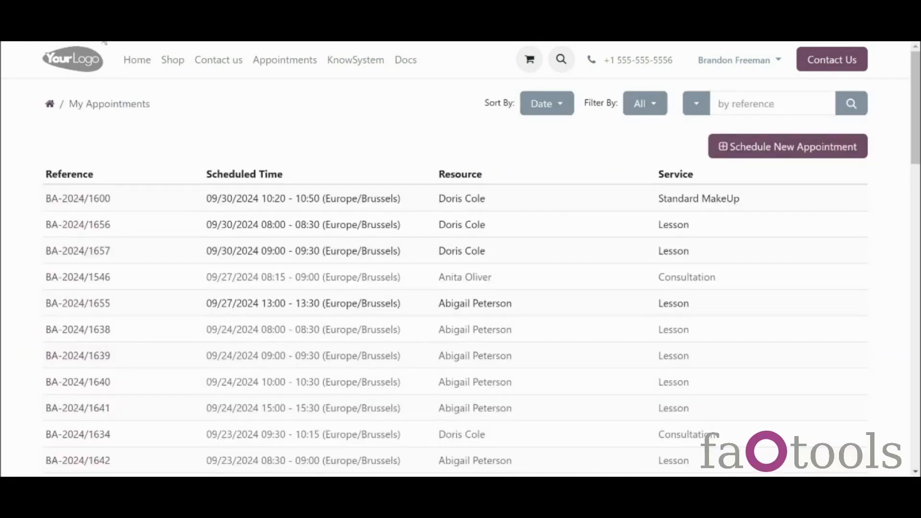
left_click(783, 148)
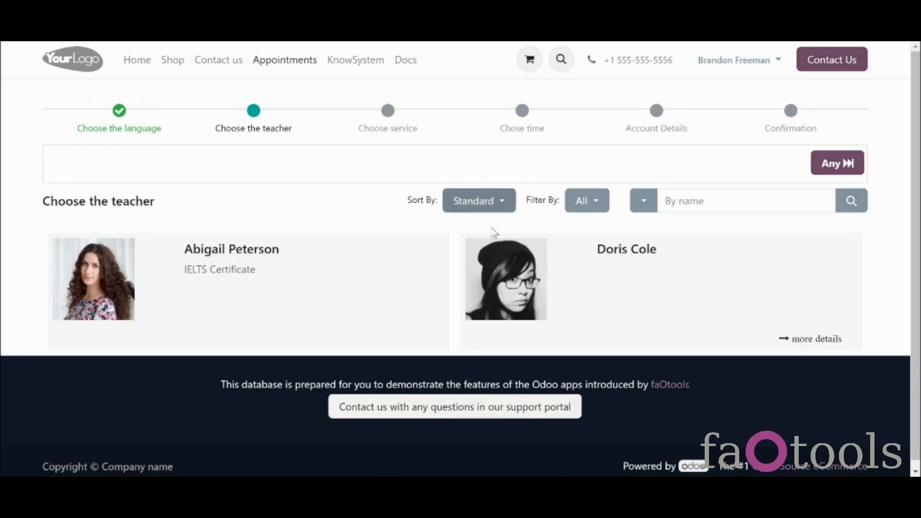
left_click(91, 6)
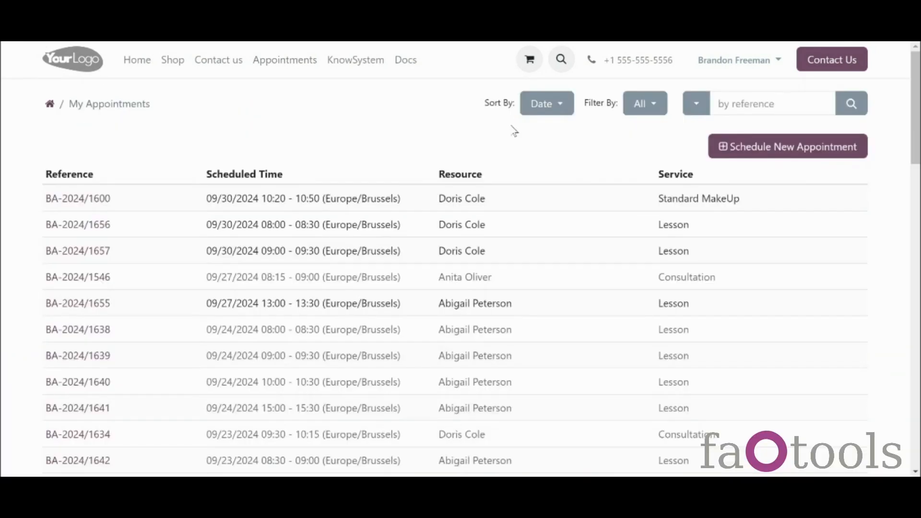
Step: Inspect the Sort By, Filter By and search-field dropdowns, then open appointment BA-2024/1600
left_click(559, 112)
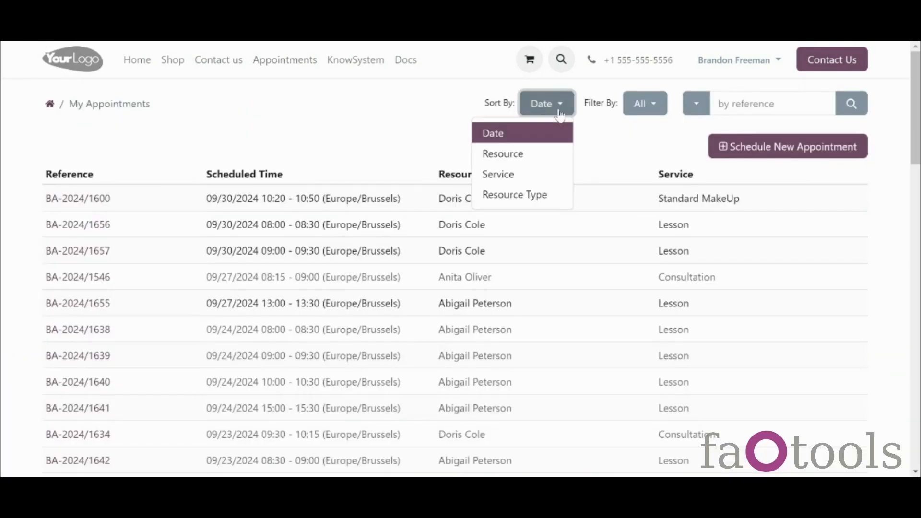
left_click(654, 106)
left_click(695, 106)
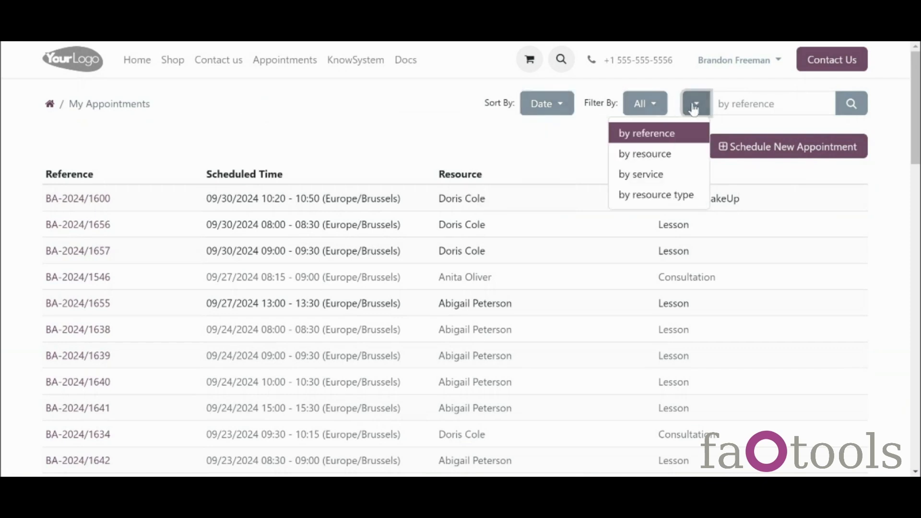
left_click(695, 107)
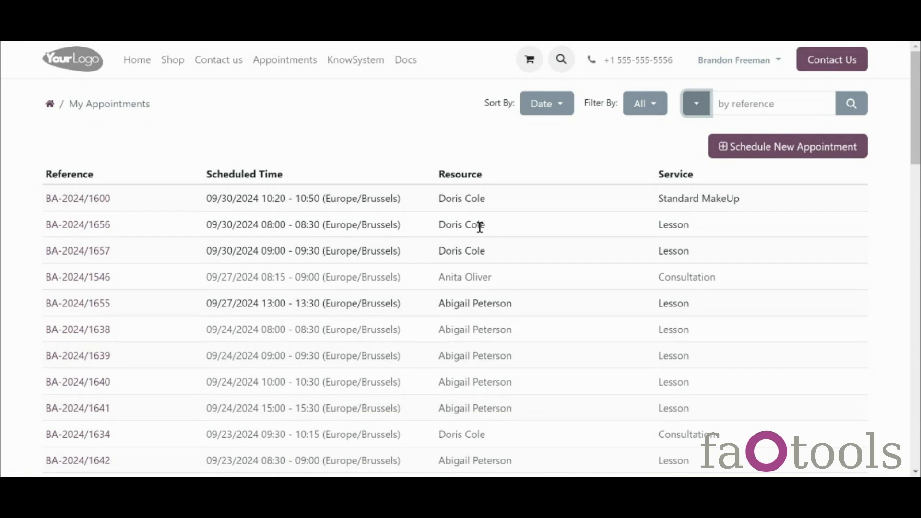
left_click(84, 202)
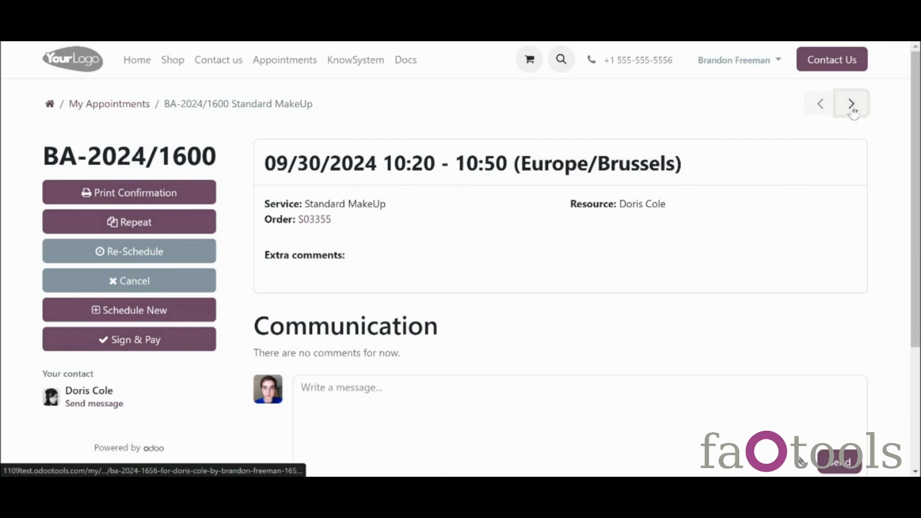
Step: Move to the next appointment, BA-2024/1656, and highlight its Beginner language level
left_click(852, 104)
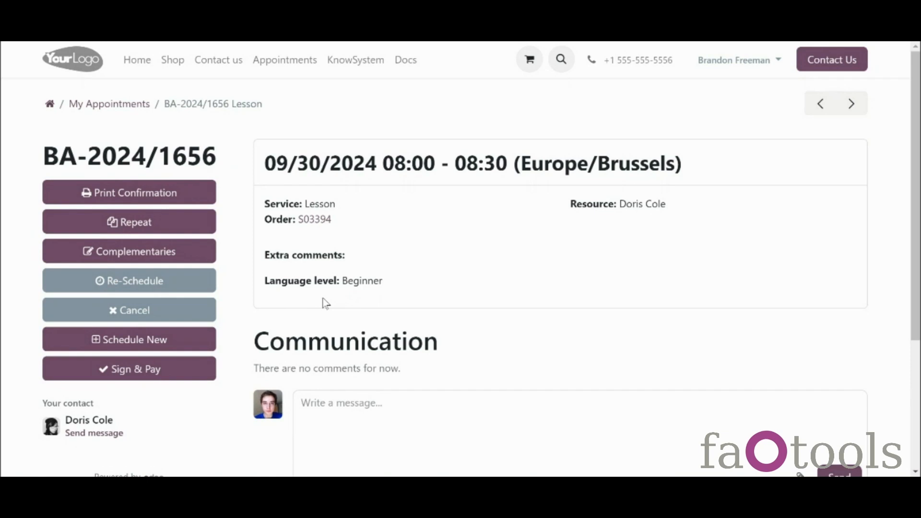
left_click_drag(341, 281, 402, 292)
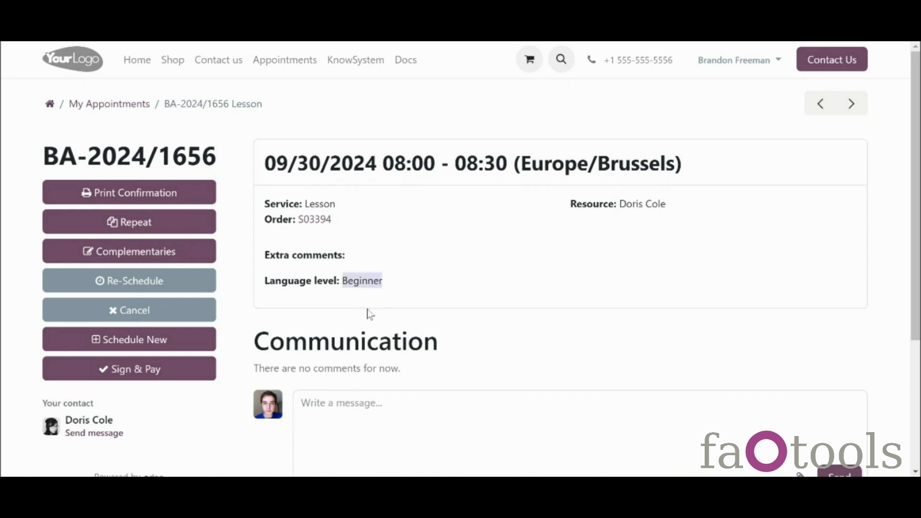
left_click(350, 305)
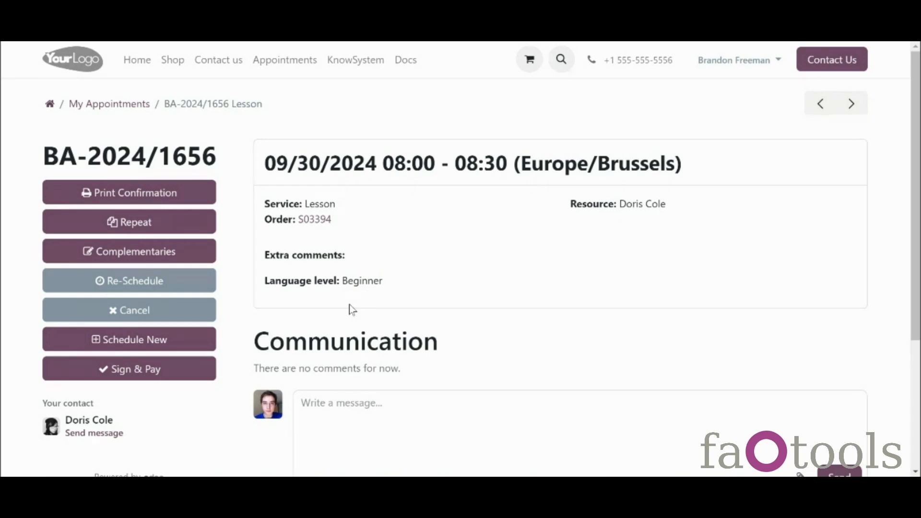
Step: Review quotation S03394 and the quotations list, then return to lesson BA-2024/1656
left_click(315, 220)
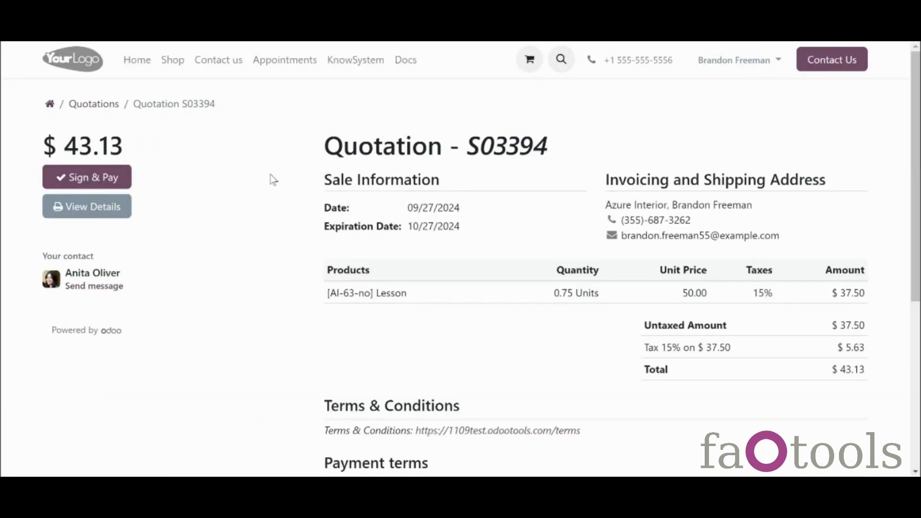
left_click(83, 105)
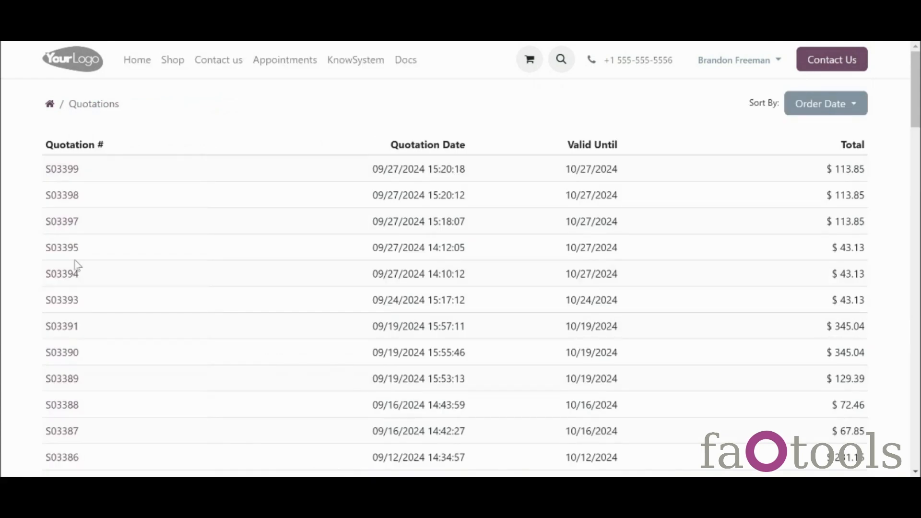
left_click(62, 300)
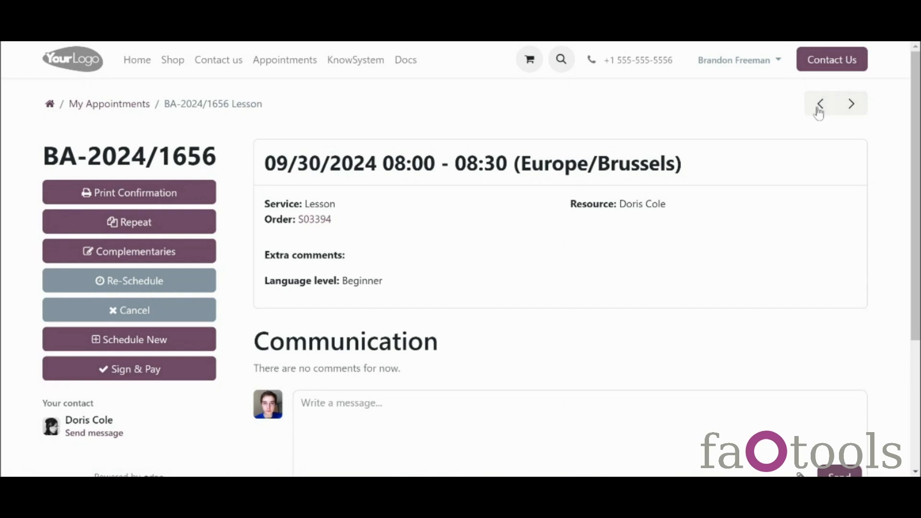
Step: Step to BA-2024/1600 and back, then print lesson BA-2024/1656's booking confirmation
left_click(851, 106)
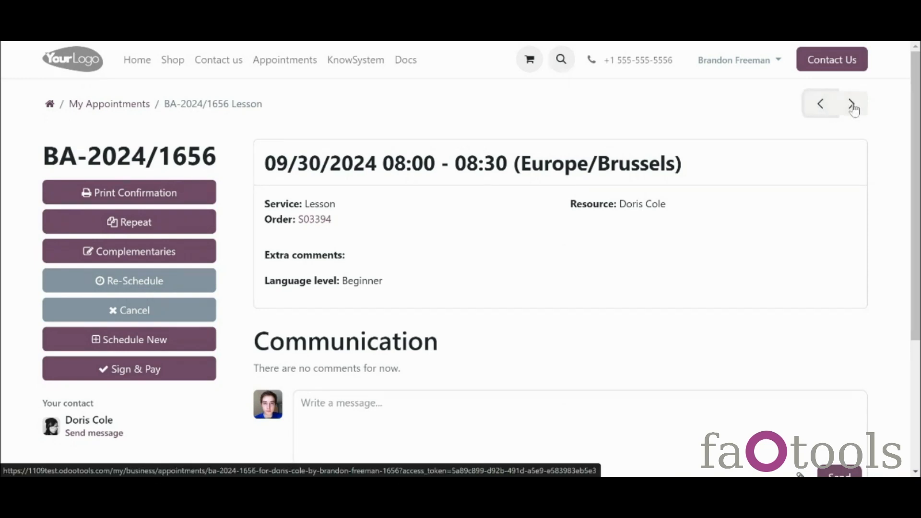
left_click(852, 105)
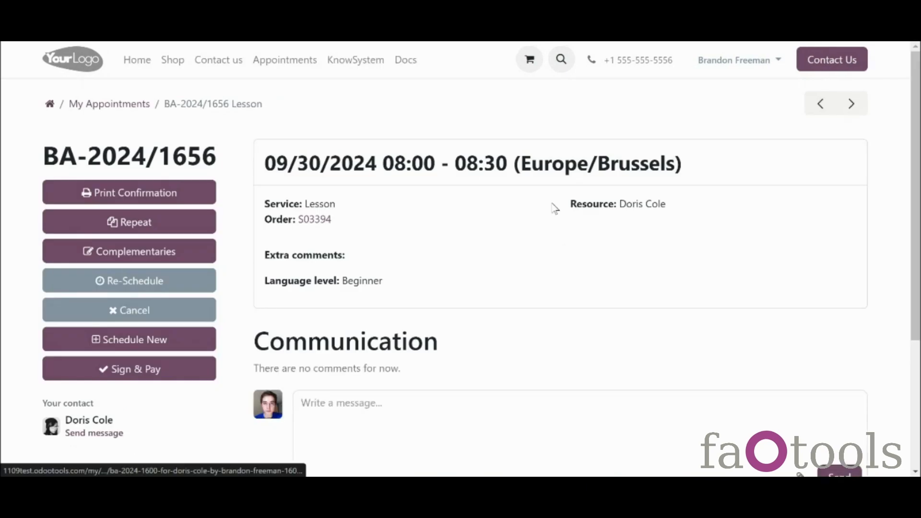
scroll(433, 207, "down", 1)
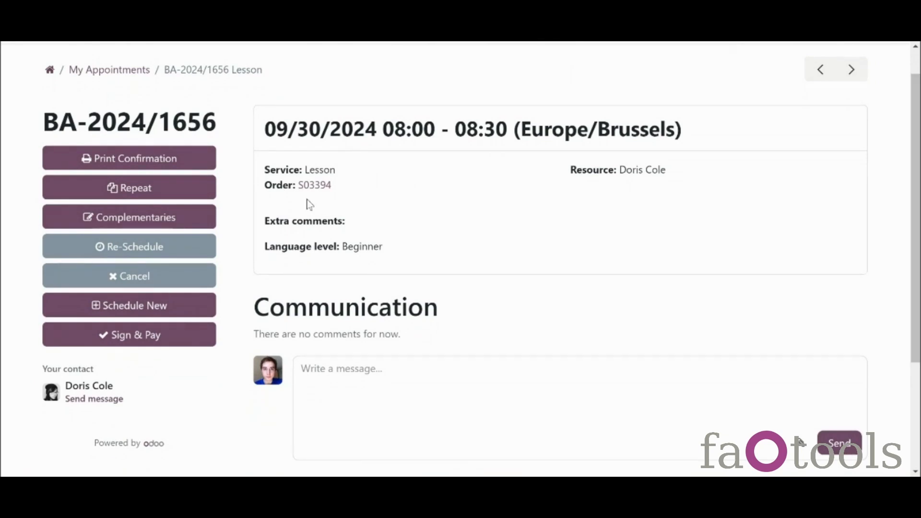
left_click(153, 165)
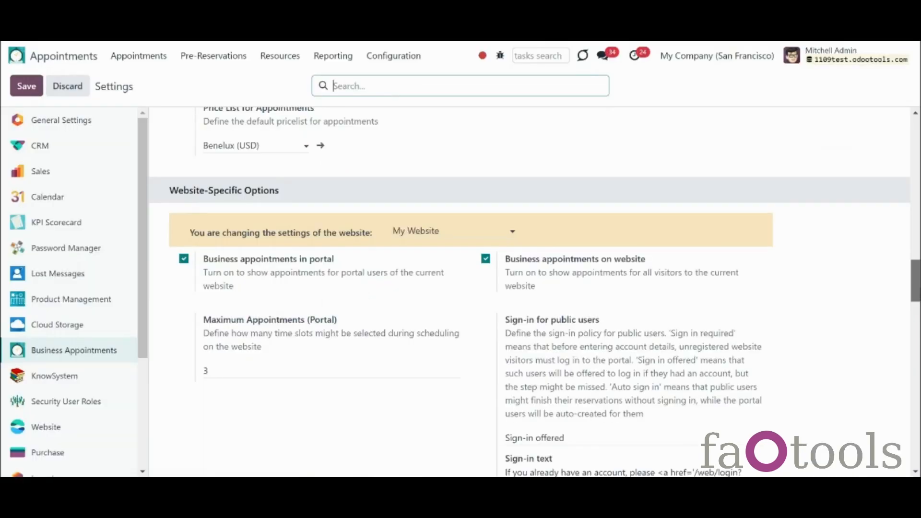
Step: Show the General Settings page and scroll through it
scroll(333, 143, "up", 10)
left_click(113, 129)
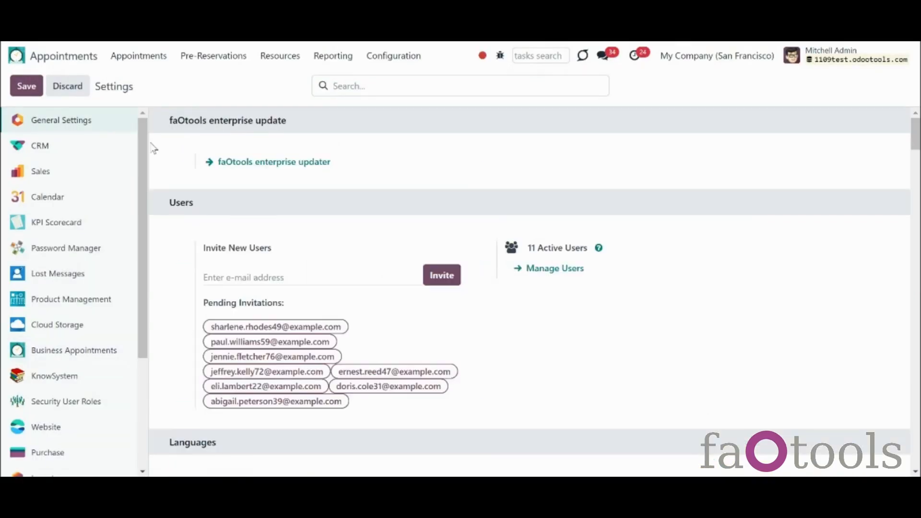
scroll(530, 291, "down", 10)
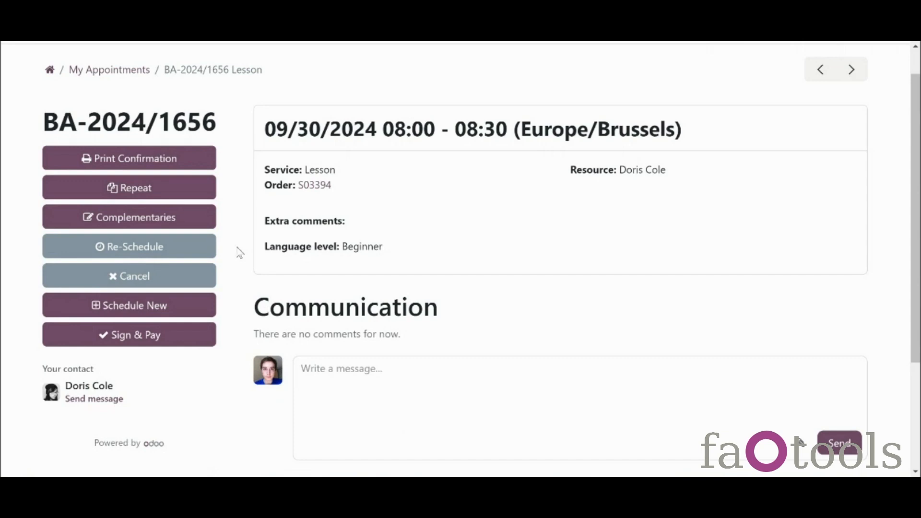
Step: Repeat lesson BA-2024/1656 in the October 10/07 08:00–08:30 slot with the same teacher
left_click(158, 192)
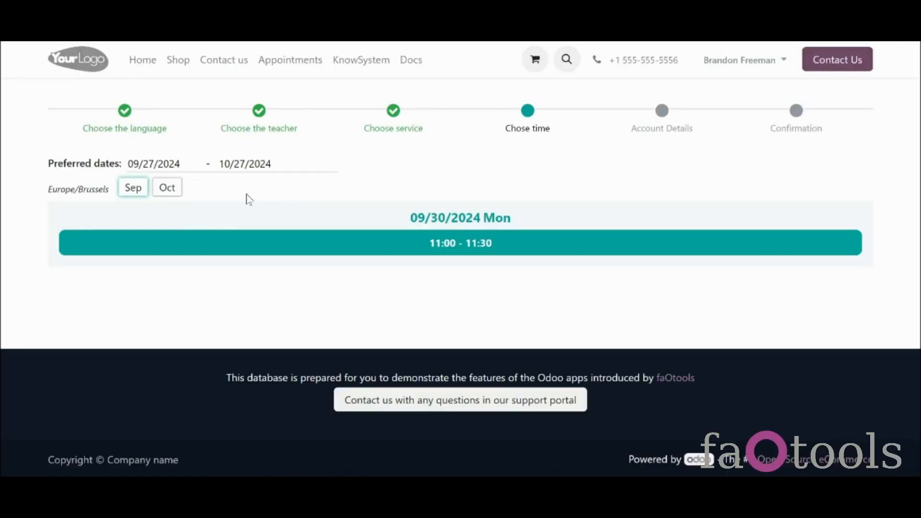
left_click(175, 192)
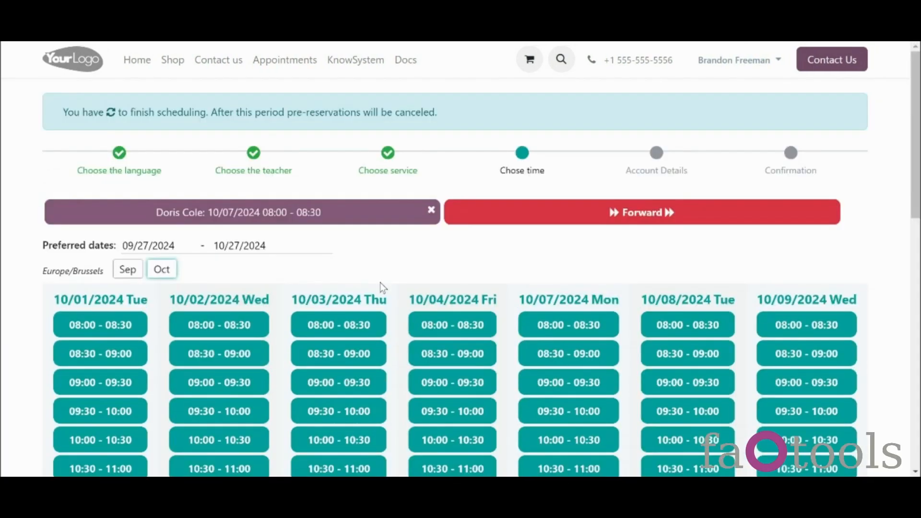
left_click(513, 226)
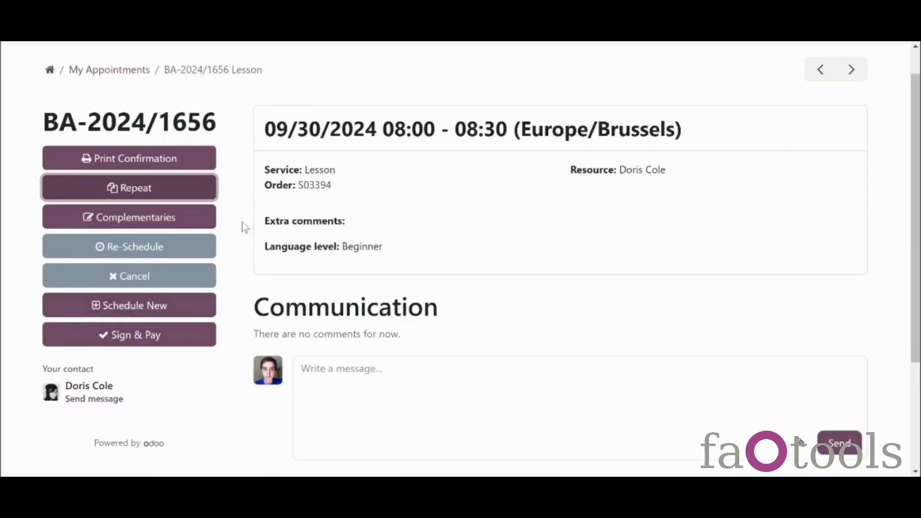
left_click(238, 224)
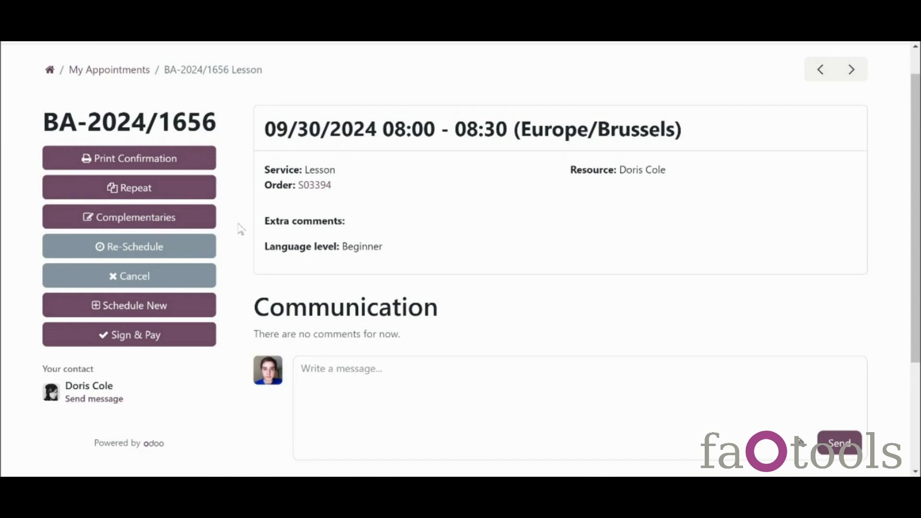
Step: Add Books at quantity 2 as complementary products to lesson BA-2024/1656
left_click(201, 224)
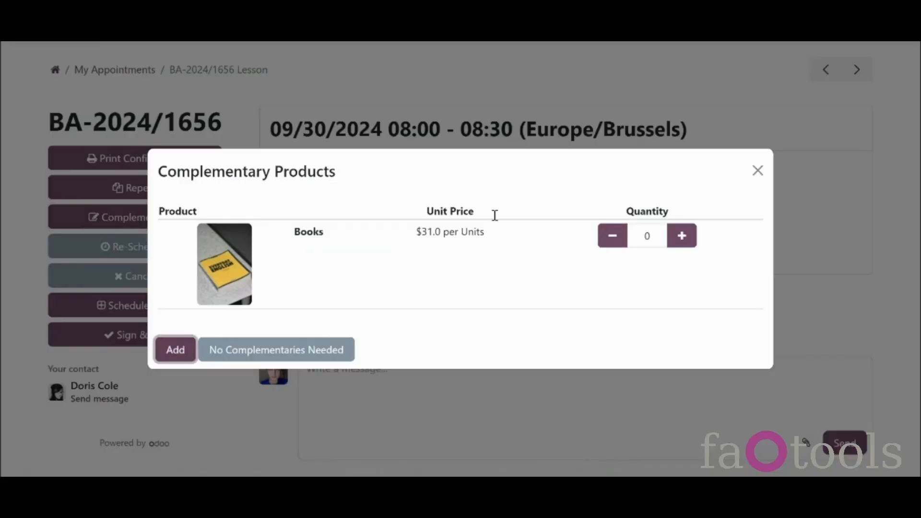
left_click(681, 237)
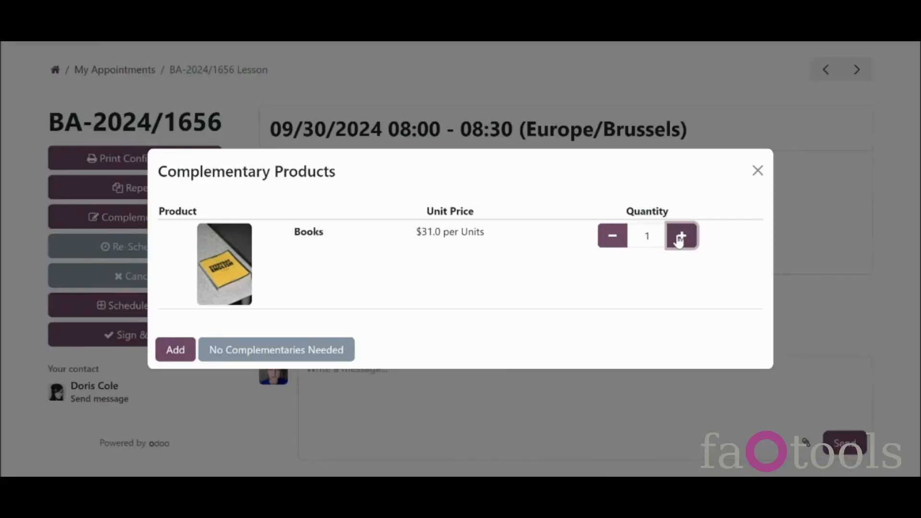
left_click(680, 240)
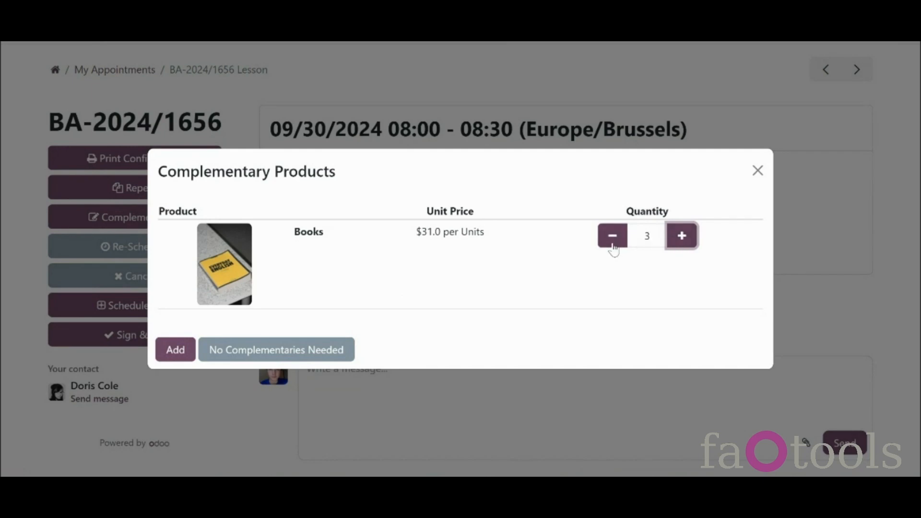
left_click(614, 247)
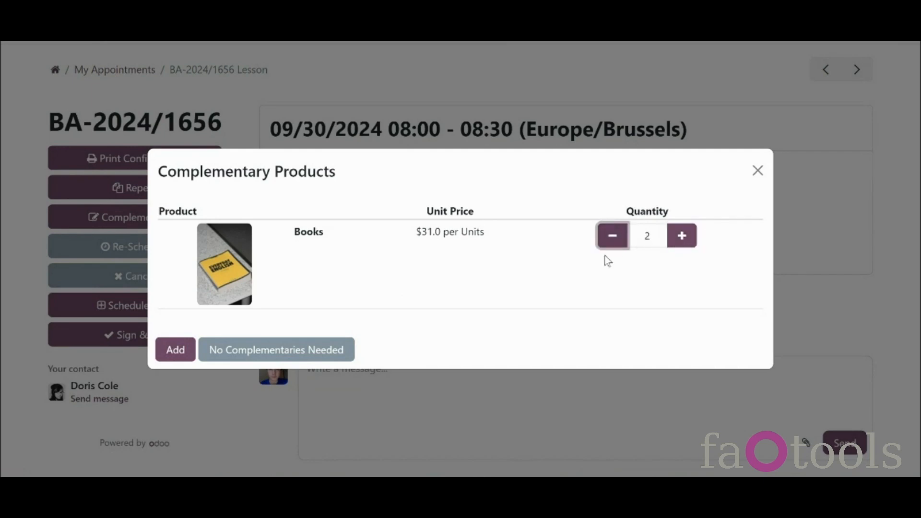
left_click(183, 353)
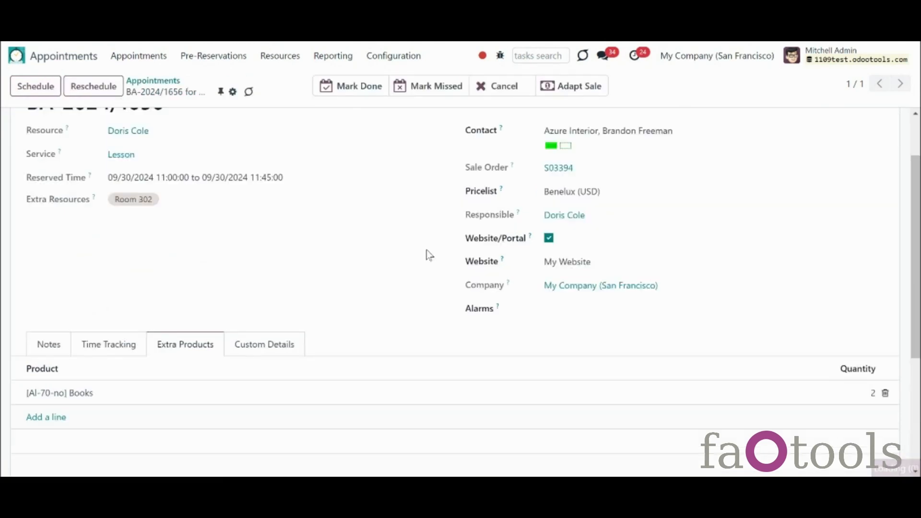
Step: Adapt the sale and open order S03394 to check its Books line of 2 at 31.00
left_click(572, 90)
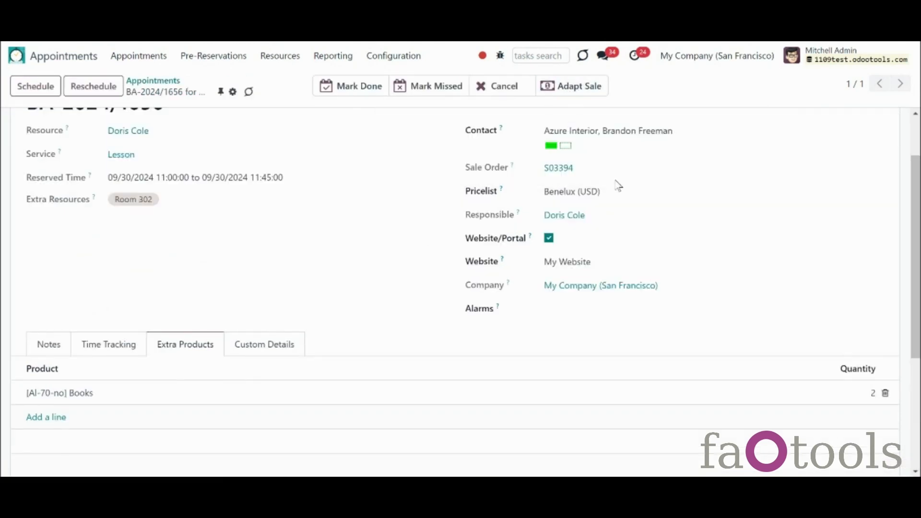
left_click(558, 171)
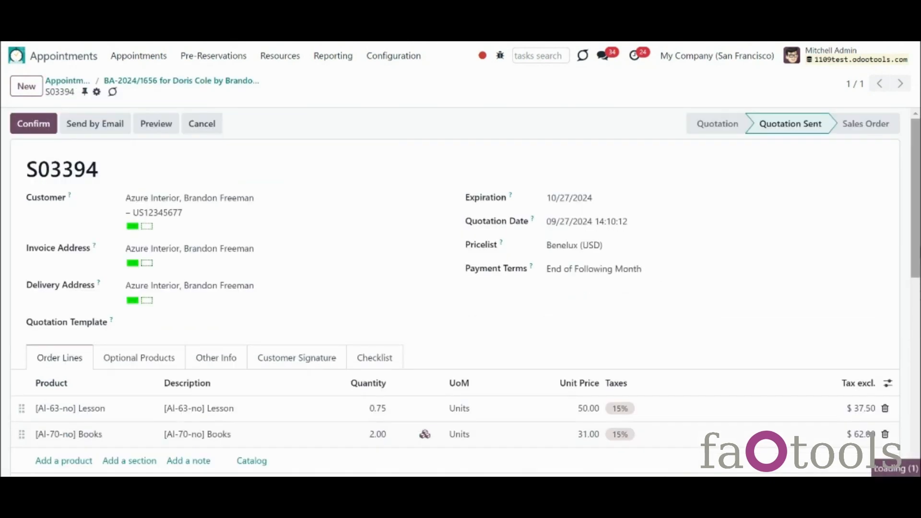
scroll(609, 343, "down", 2)
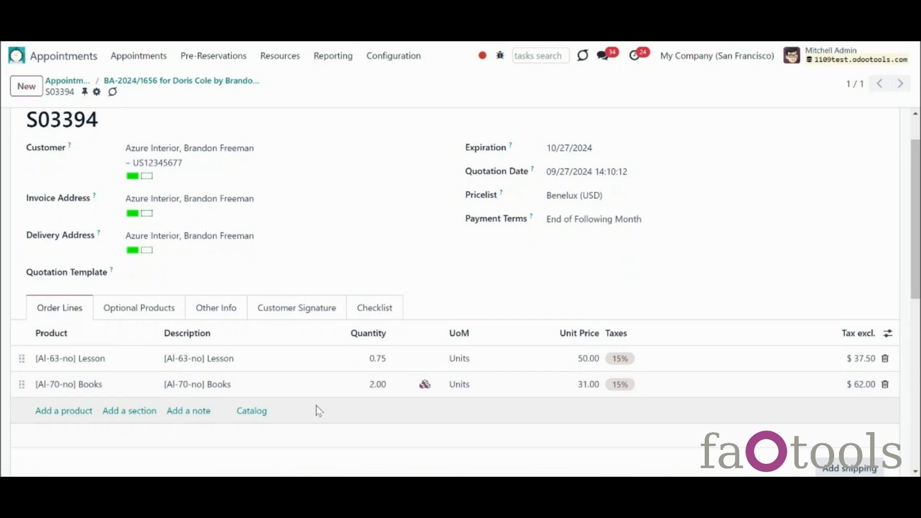
scroll(869, 434, "up", 2)
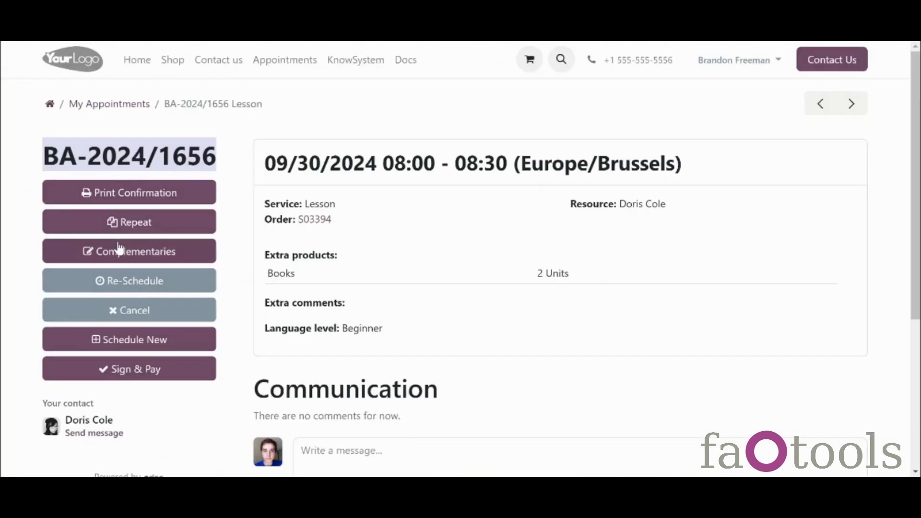
Step: Reschedule BA-2024/1656 to the 09/30/2024 11:00–11:30 slot, skipping complementary products
left_click(222, 265)
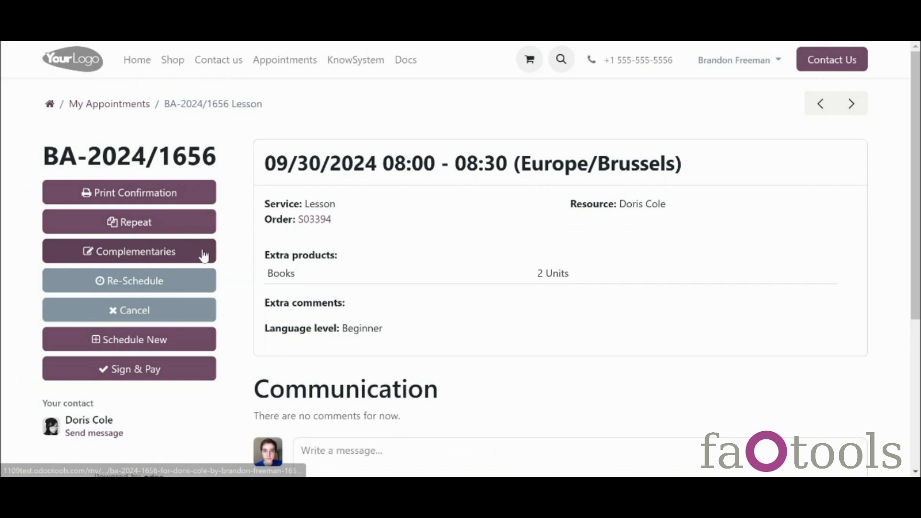
left_click(200, 287)
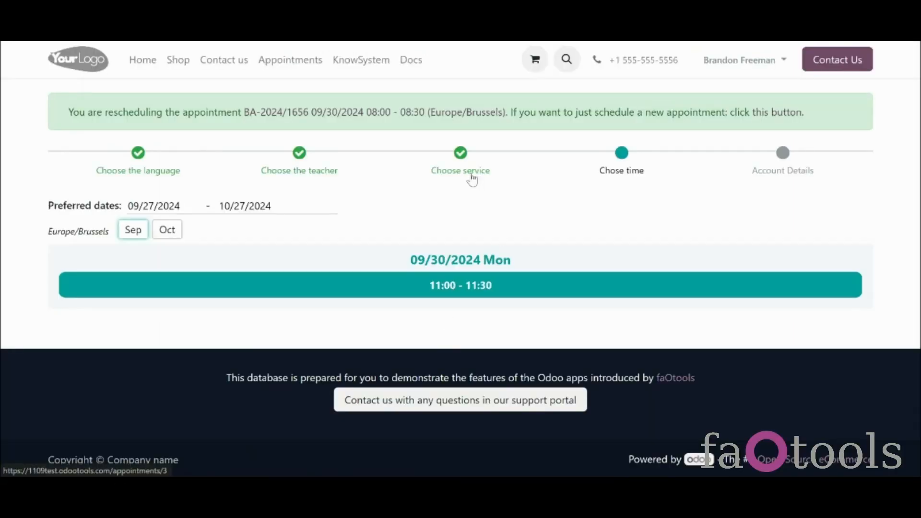
left_click(472, 179)
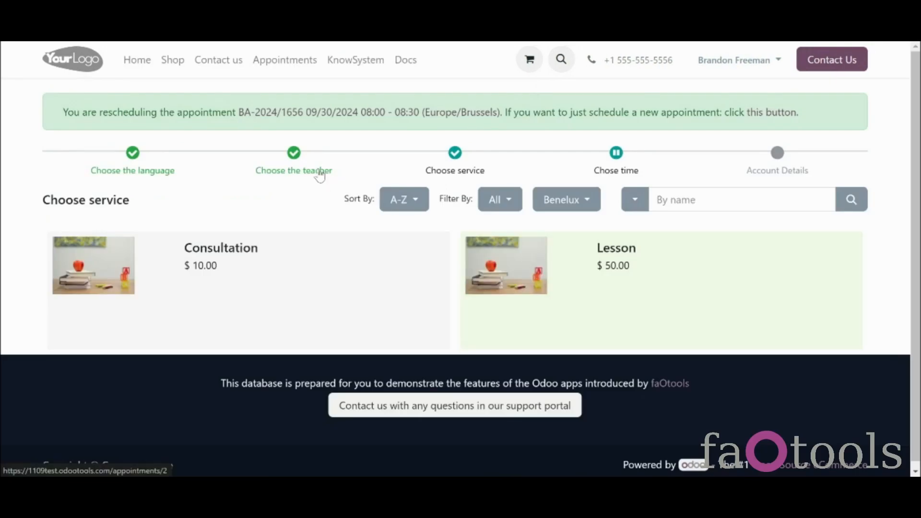
left_click(318, 178)
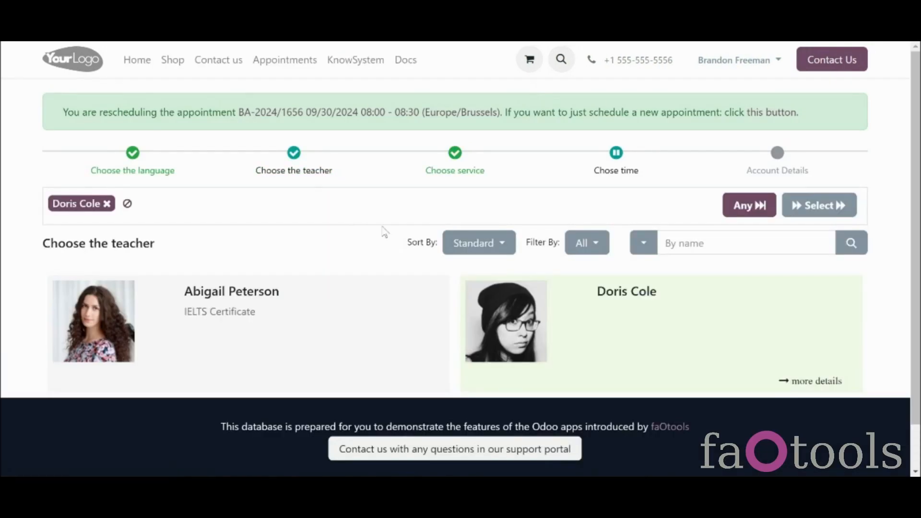
left_click(619, 170)
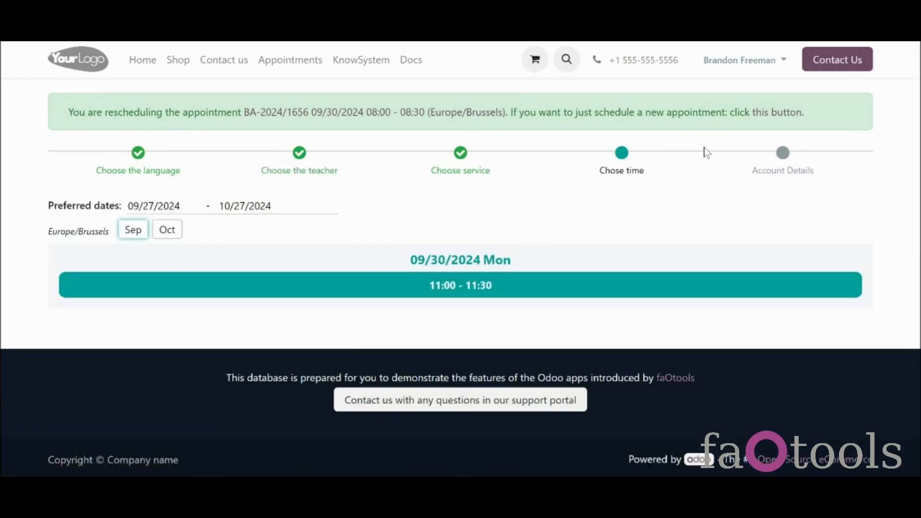
left_click(641, 283)
left_click(264, 349)
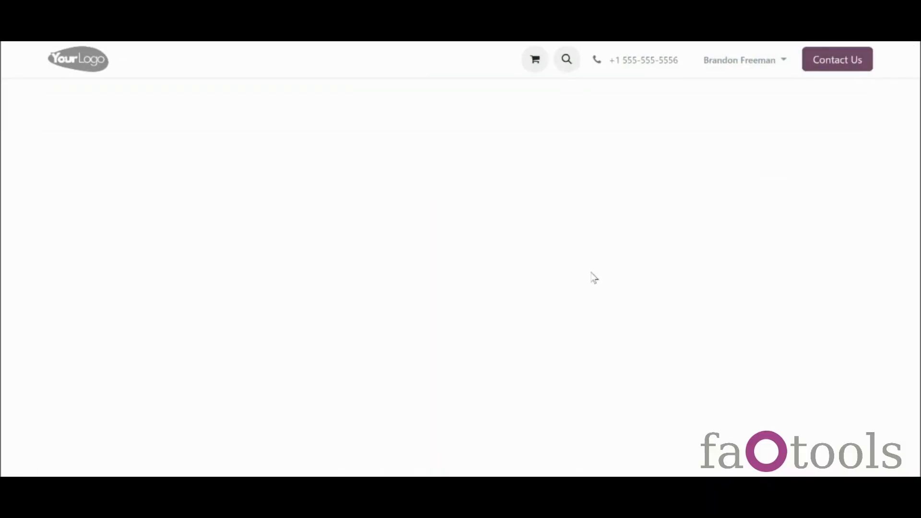
scroll(905, 362, "down", 1)
scroll(294, 377, "down", 4)
left_click(75, 323)
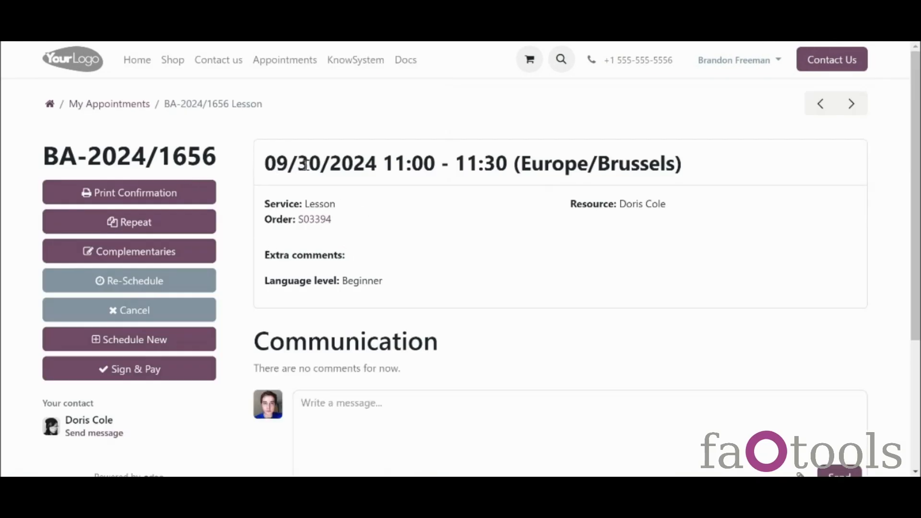
Step: Cancel lesson BA-2024/1656, then open the Dental Clinic New York resource type
left_click(204, 311)
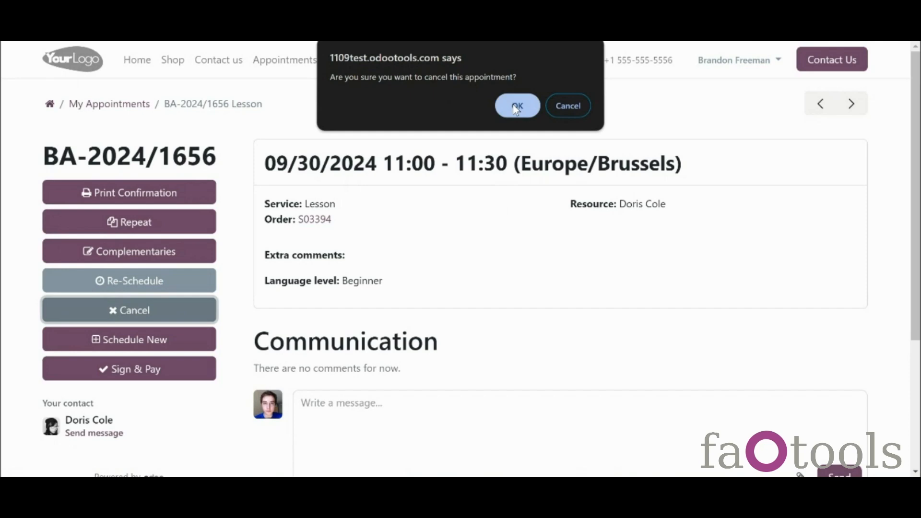
left_click(512, 107)
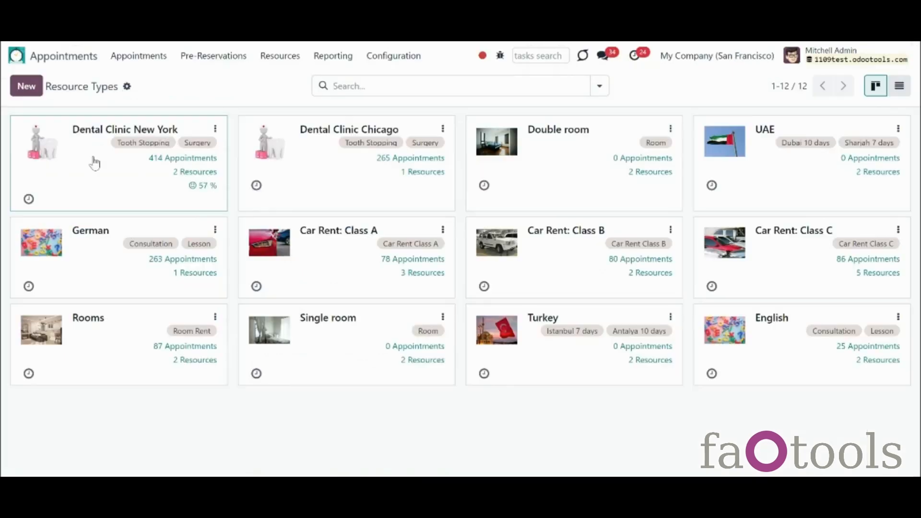
left_click(92, 160)
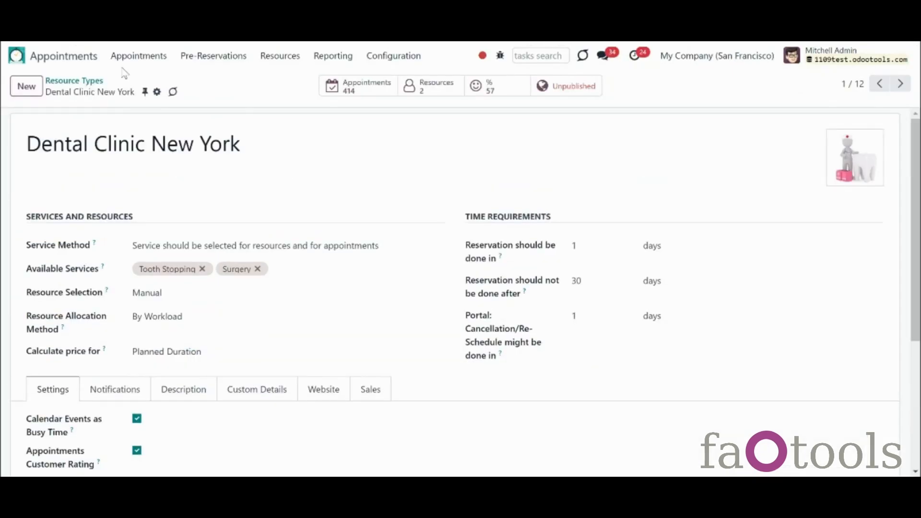
Step: Go back to Resource Types and open the English resource type's form
left_click(81, 80)
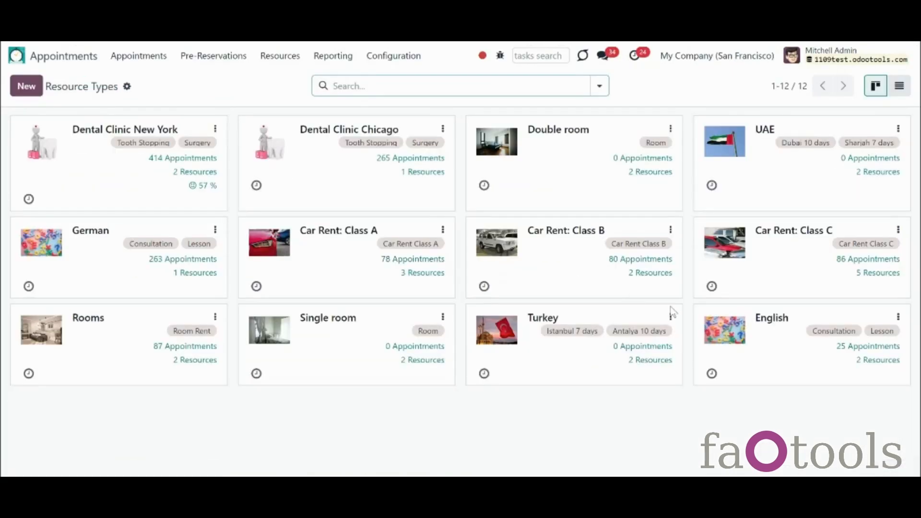
left_click(708, 331)
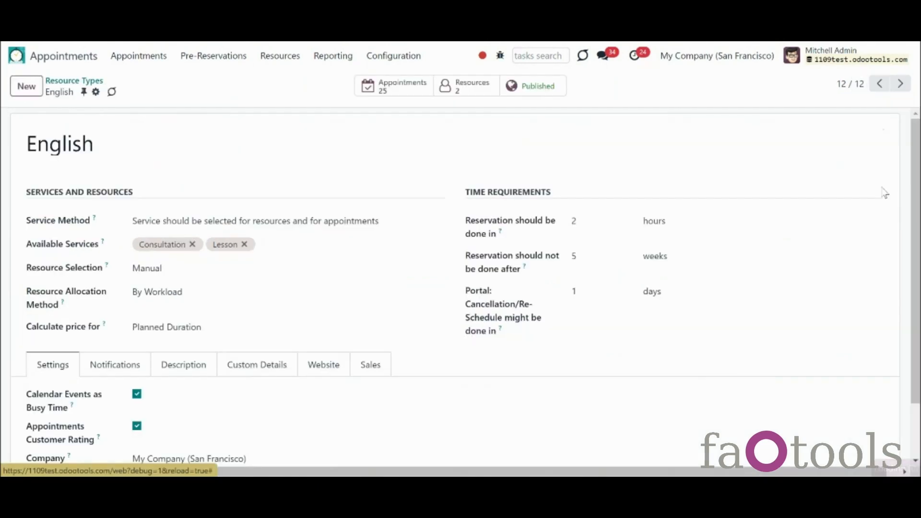
scroll(885, 192, "down", 1)
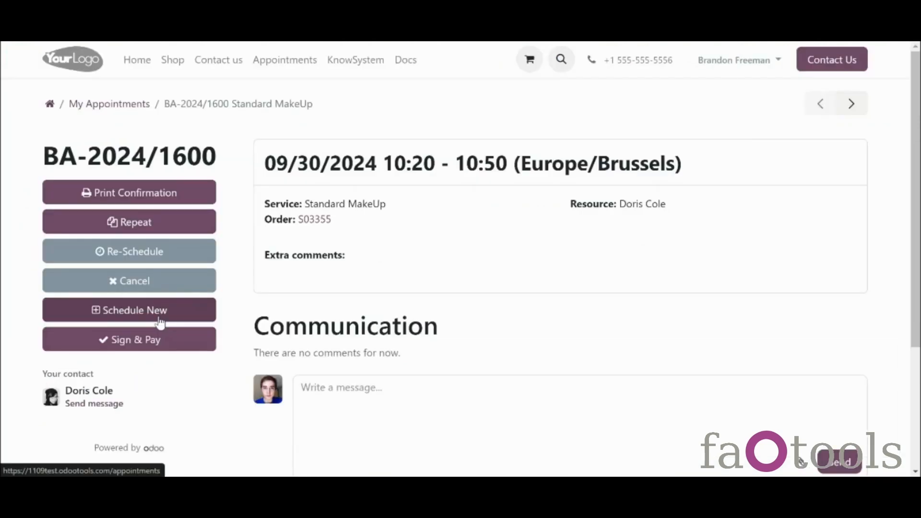
Step: Start a new English Lesson with any teacher in the 09/30/2024 11:00 - 11:30 slot
left_click(160, 321)
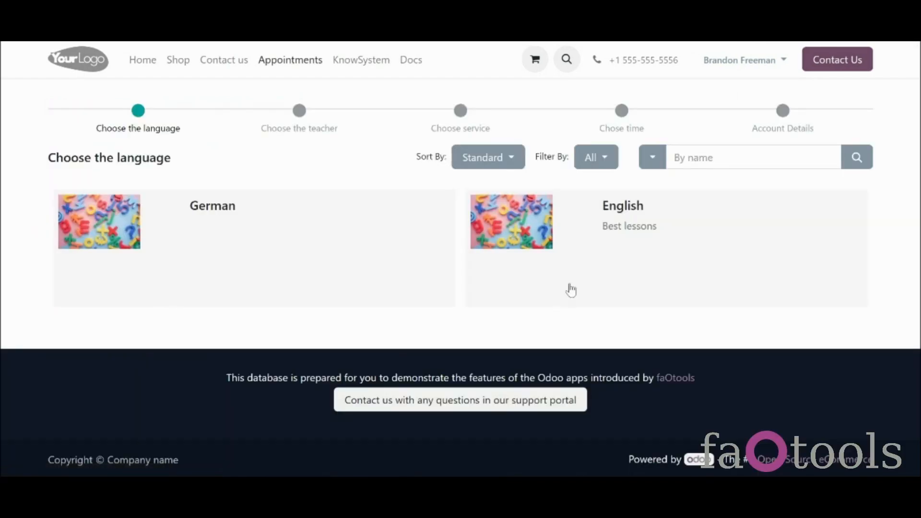
left_click(571, 291)
left_click(822, 158)
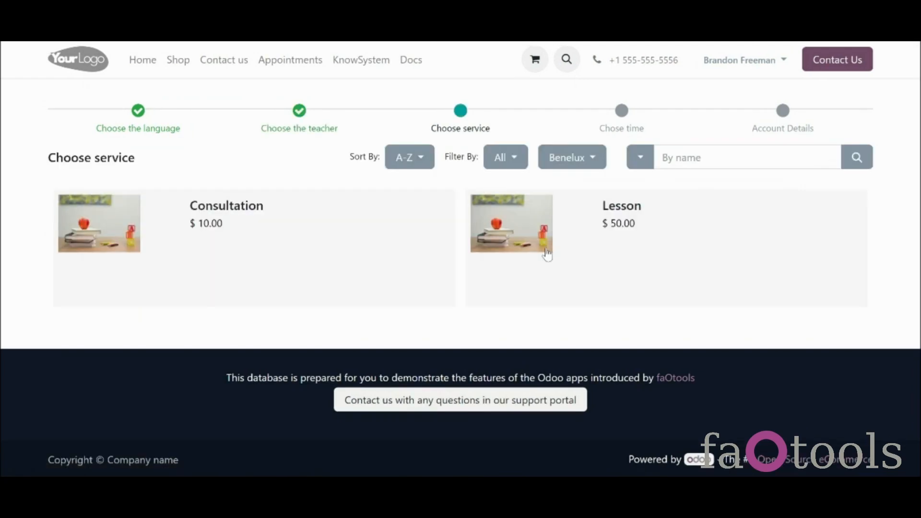
left_click(574, 267)
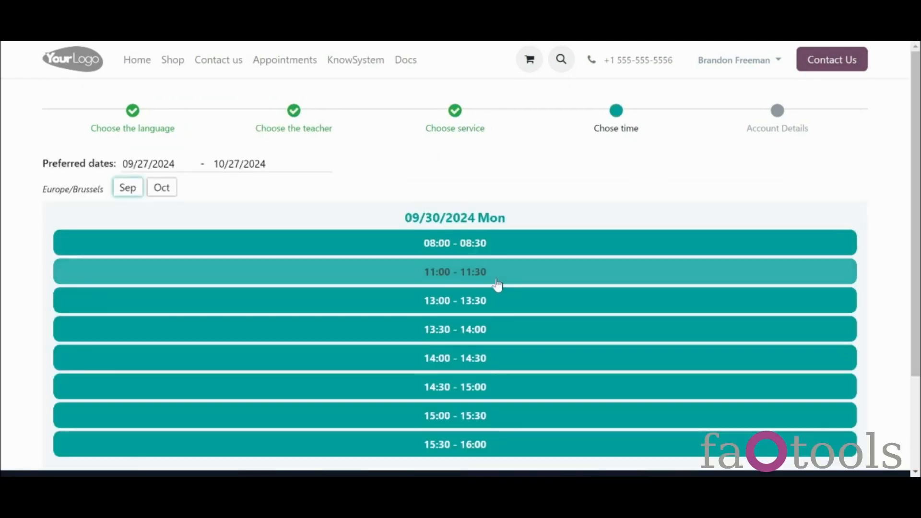
left_click(498, 285)
Step: Add one Books as a complementary product, set language level to Beginner, and confirm
left_click(682, 238)
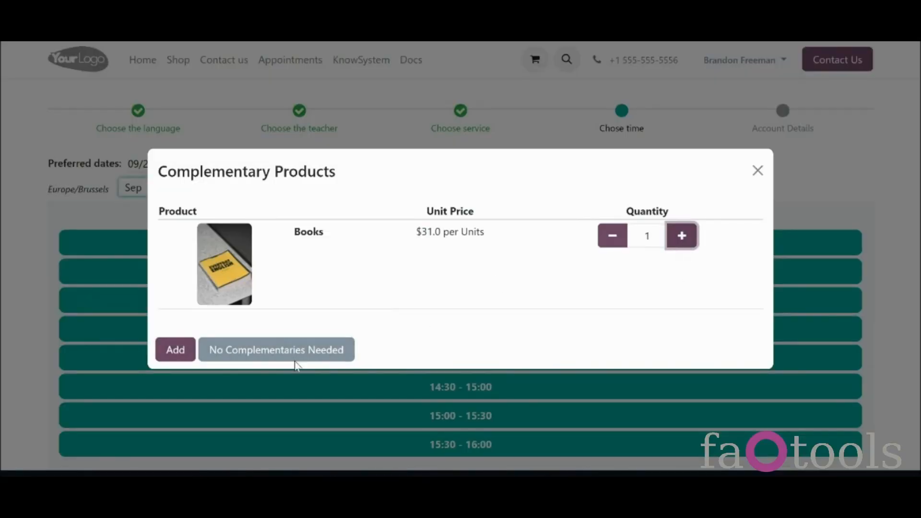
left_click(296, 359)
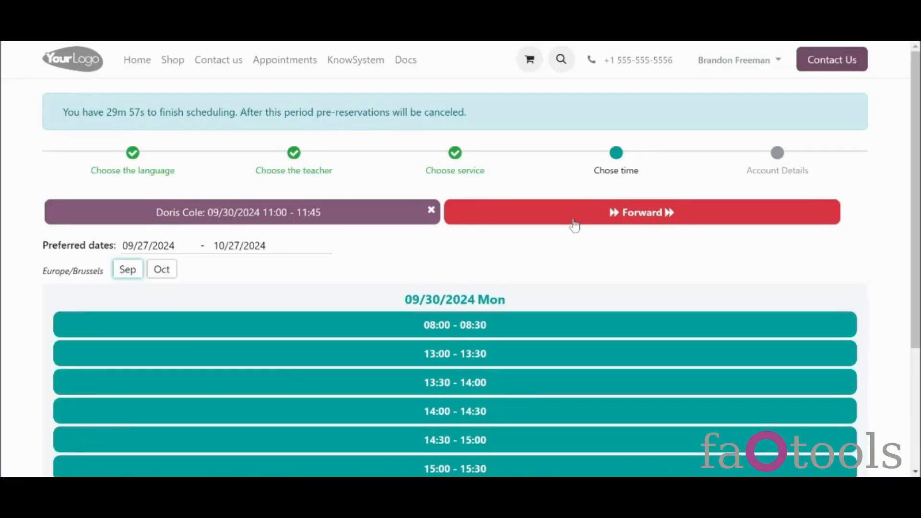
left_click(575, 225)
scroll(522, 335, "down", 3)
left_click(307, 334)
left_click(307, 372)
left_click(110, 375)
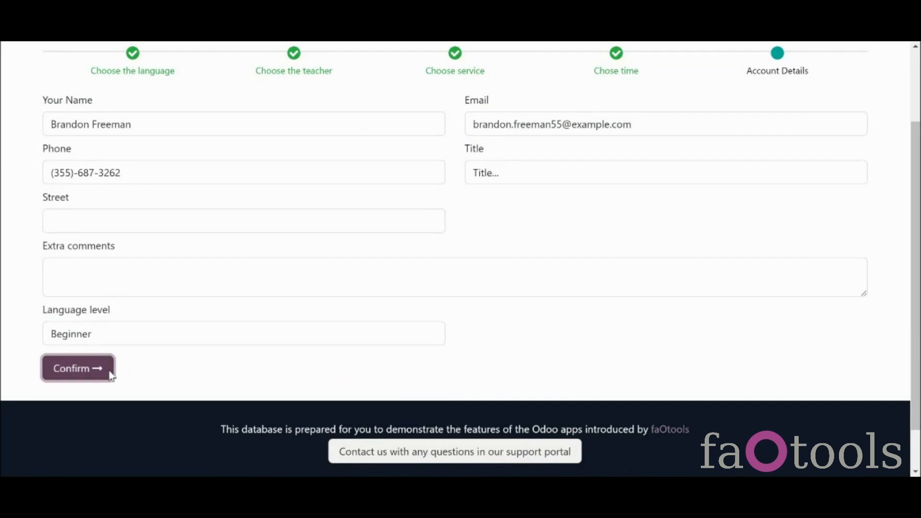
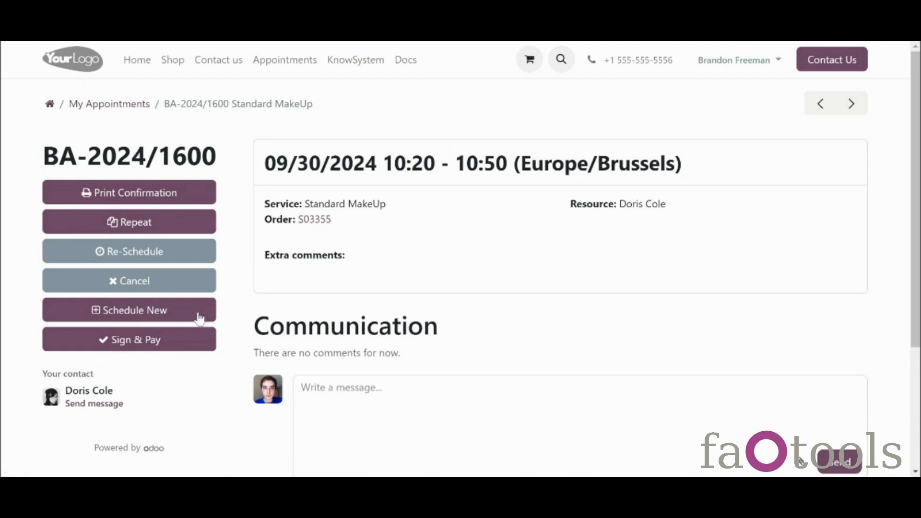
Step: Review the sales order linked to BA-2024/1600 and close its signing dialog without signing
left_click(201, 343)
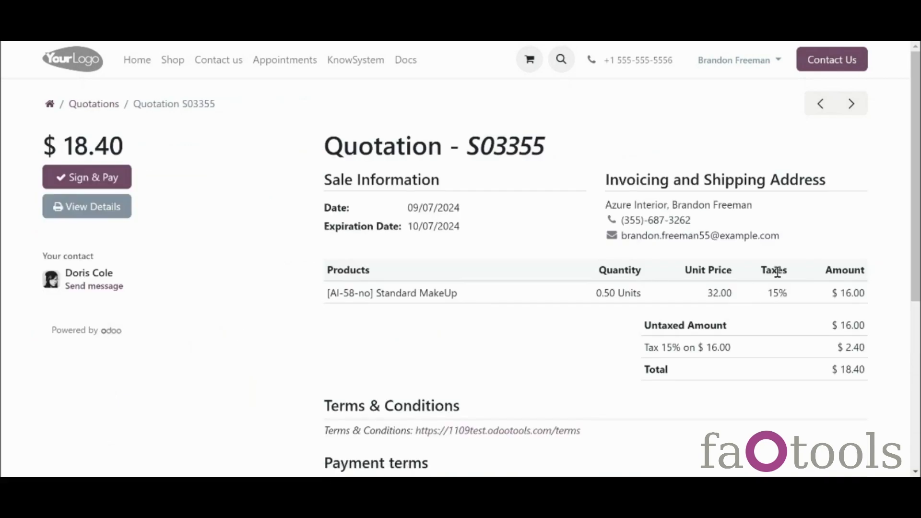
scroll(916, 192, "down", 1)
scroll(916, 192, "down", 1)
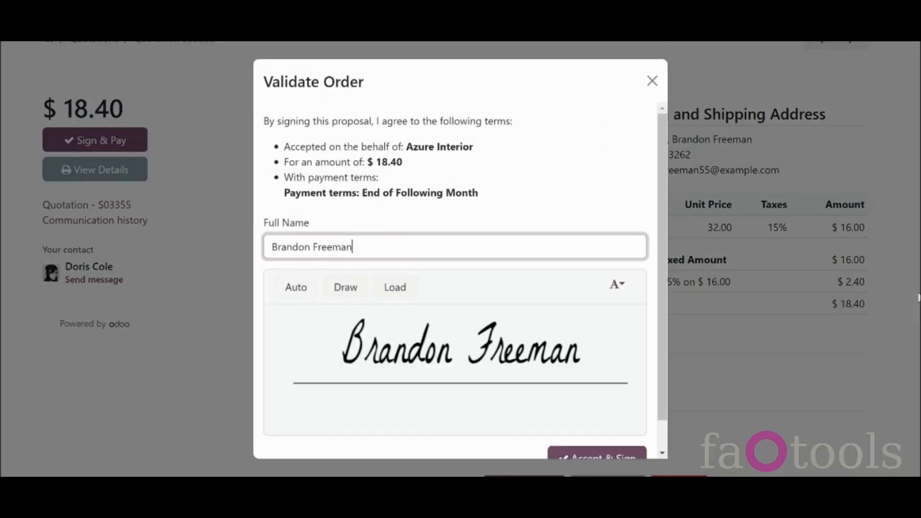
left_click(653, 82)
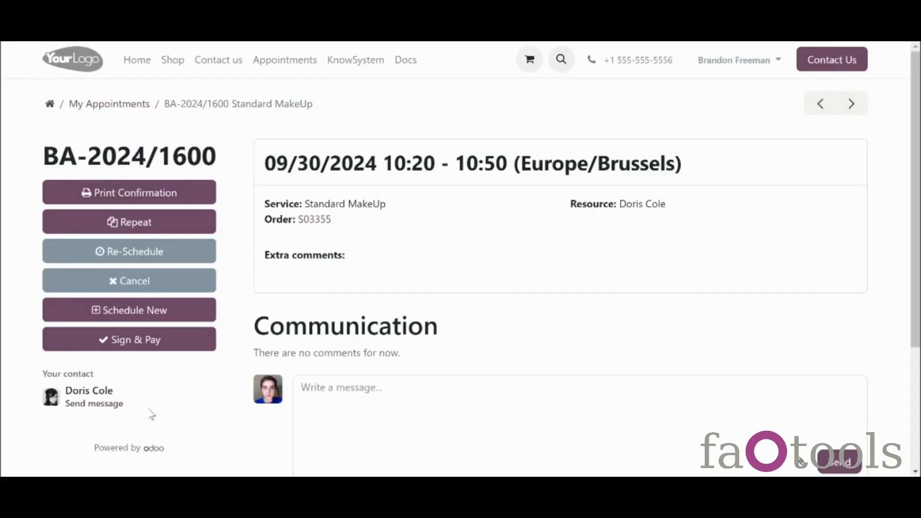
Step: Post a Hello! comment, then a second comment carrying the Sales-Order-S03012.pdf attachment
left_click(99, 405)
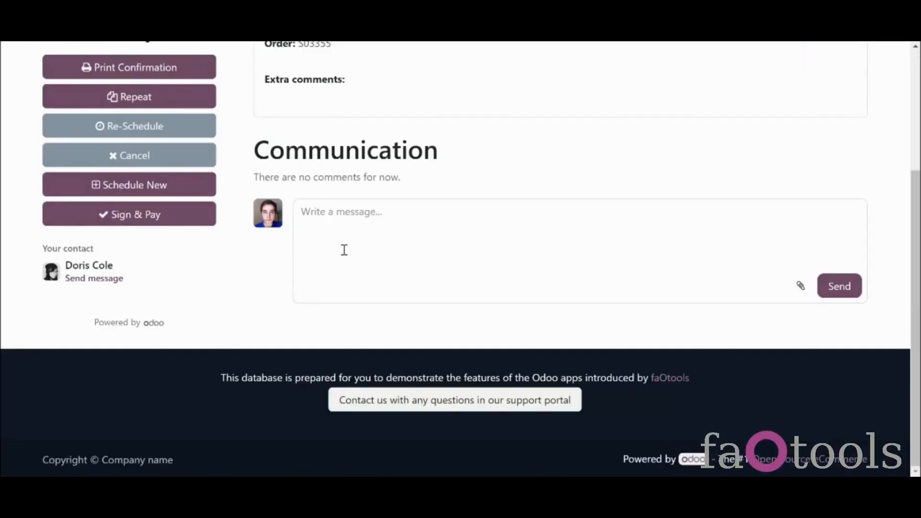
type("Hello")
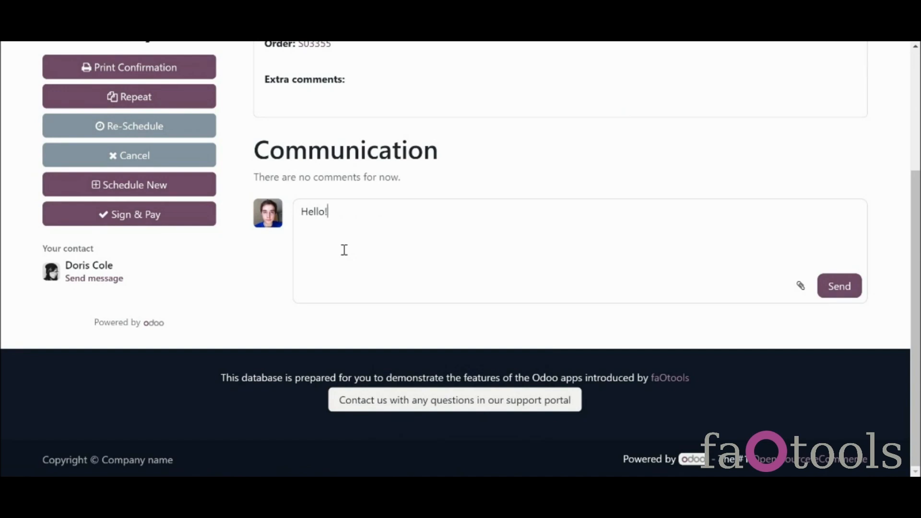
type("!")
left_click(826, 293)
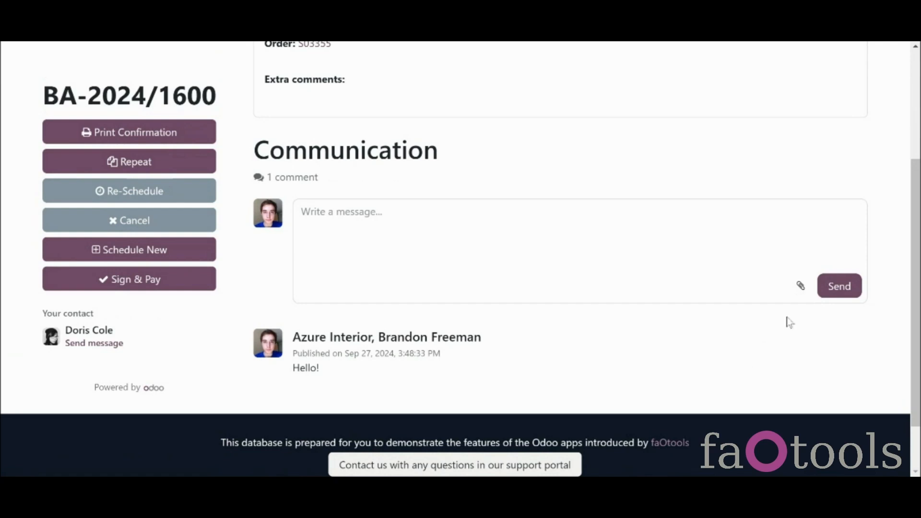
left_click(803, 288)
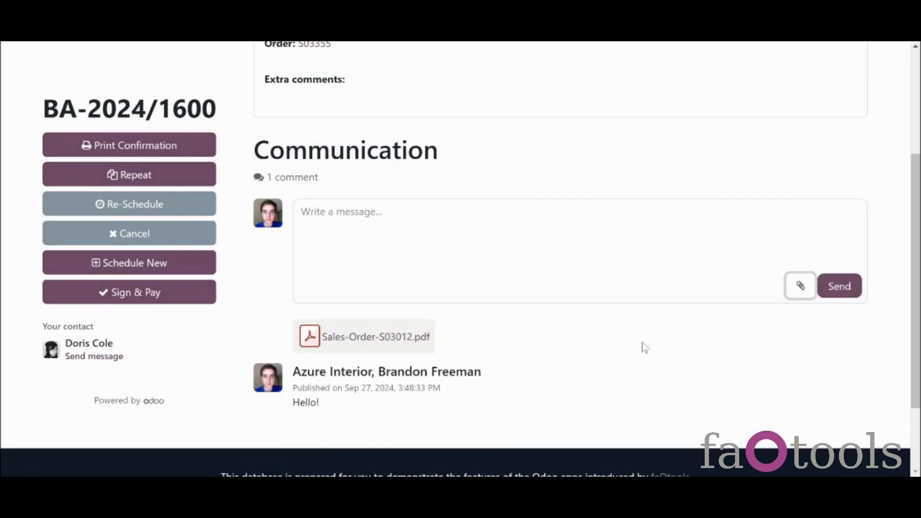
left_click(829, 290)
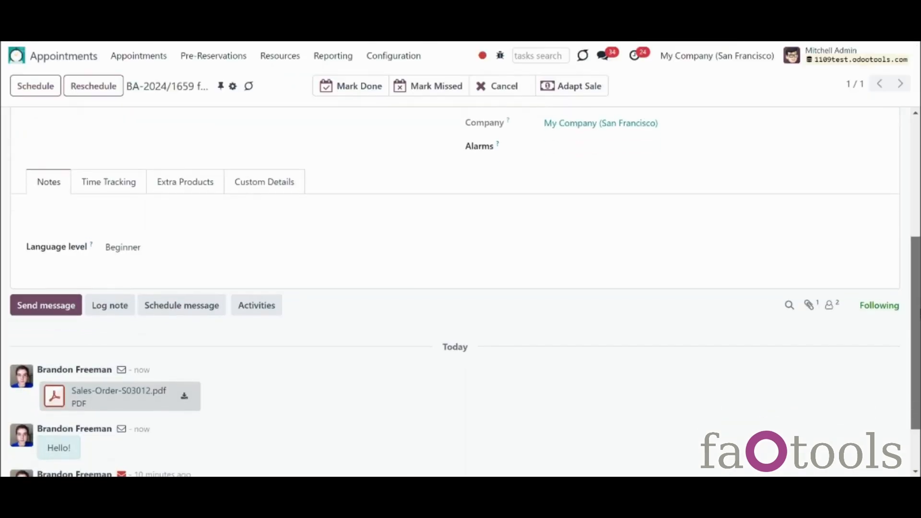
Step: Confirm the Pricelists (advanced price rules) setting is enabled, then return to the Resource Types list
left_click_drag(916, 322, 917, 160)
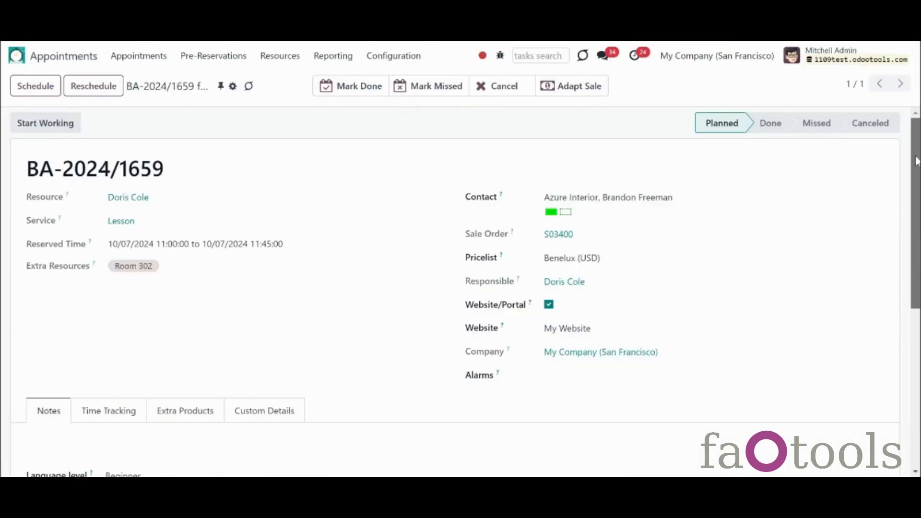
scroll(460, 292, "down", 6)
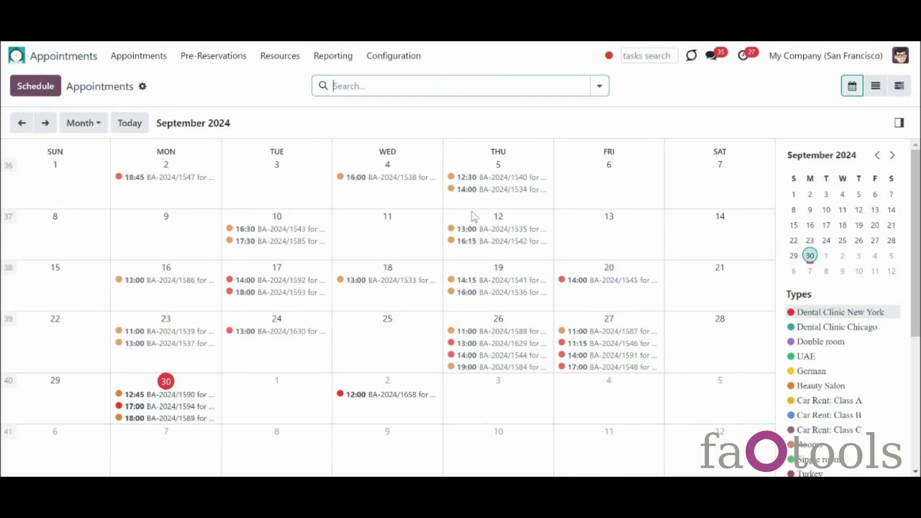
left_click(406, 60)
left_click(423, 324)
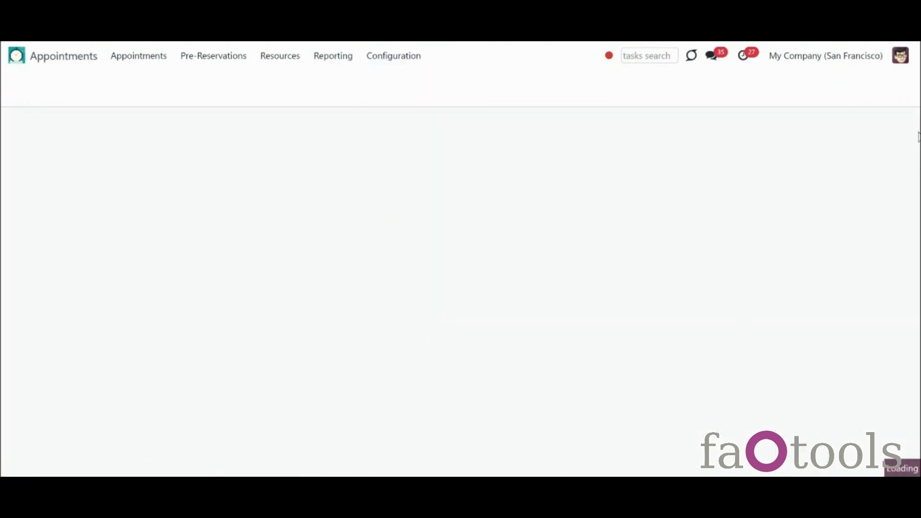
left_click_drag(918, 135, 919, 213)
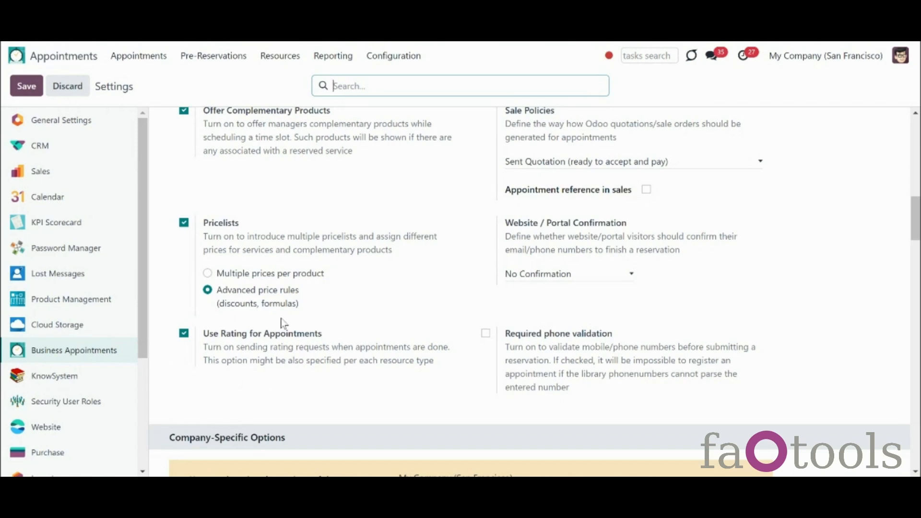
left_click(283, 57)
left_click(299, 83)
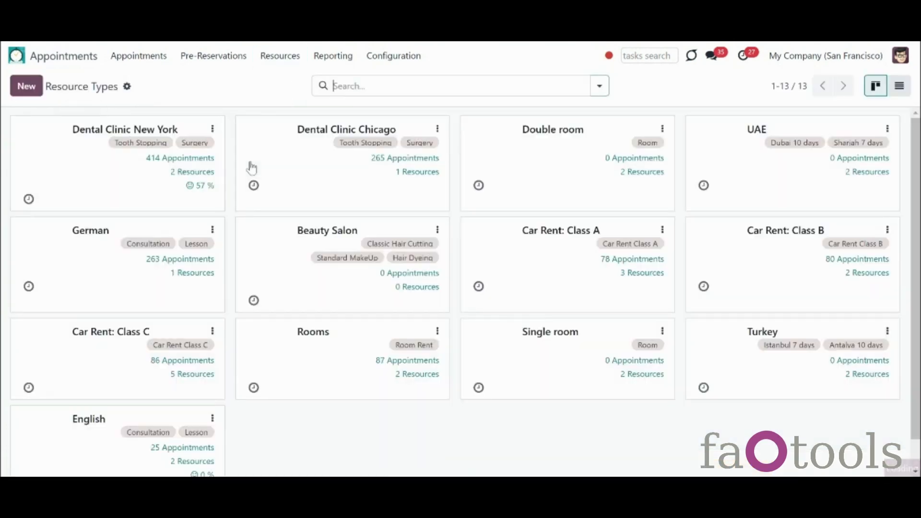
Step: Open the English resource type's Notifications tab showing its success and rating email templates
left_click(125, 457)
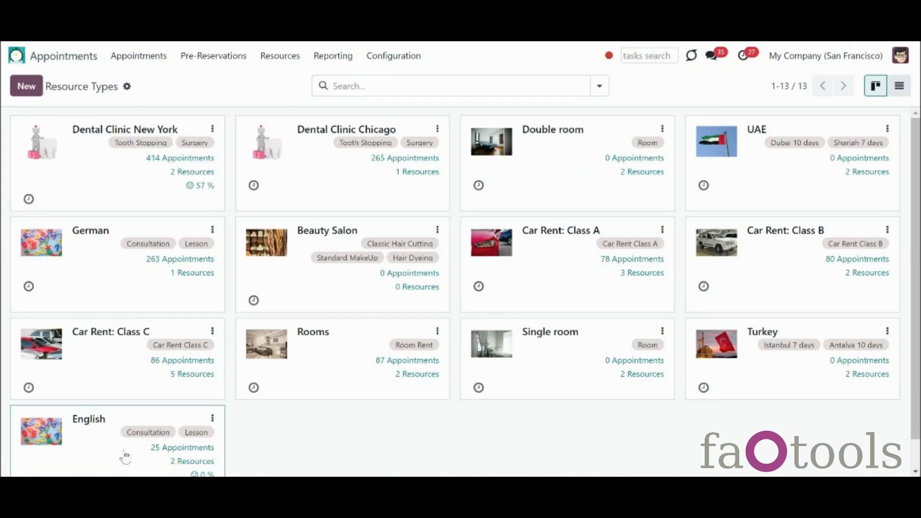
scroll(267, 305, "down", 4)
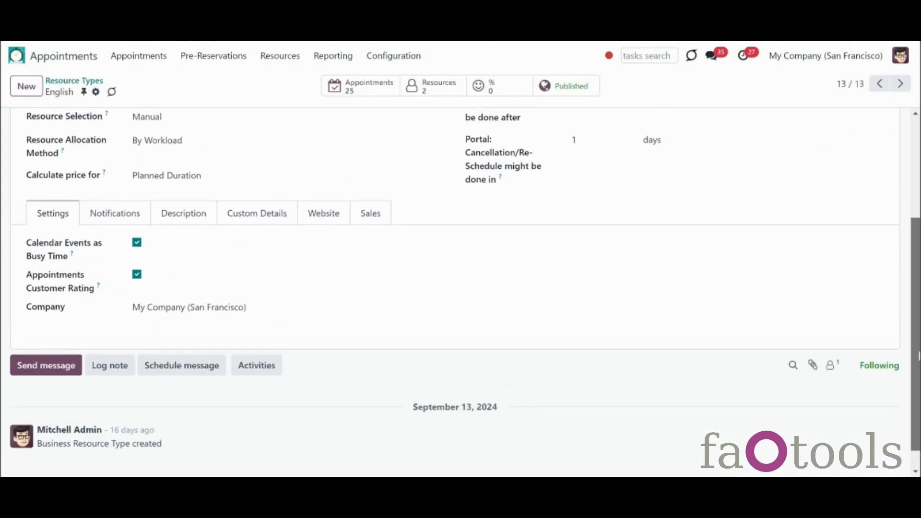
left_click(122, 216)
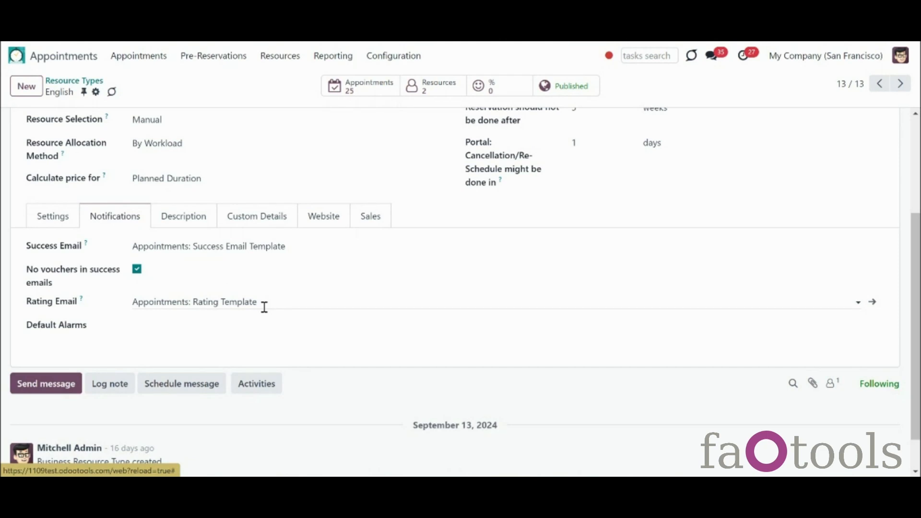
Step: Open the Appointments: Rating Template email and scroll through its three-smiley satisfaction survey body
left_click(383, 55)
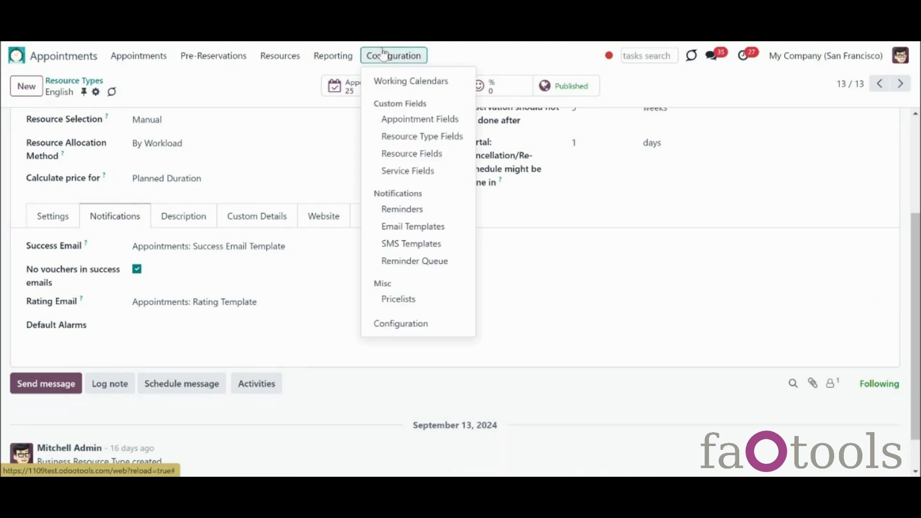
left_click(411, 227)
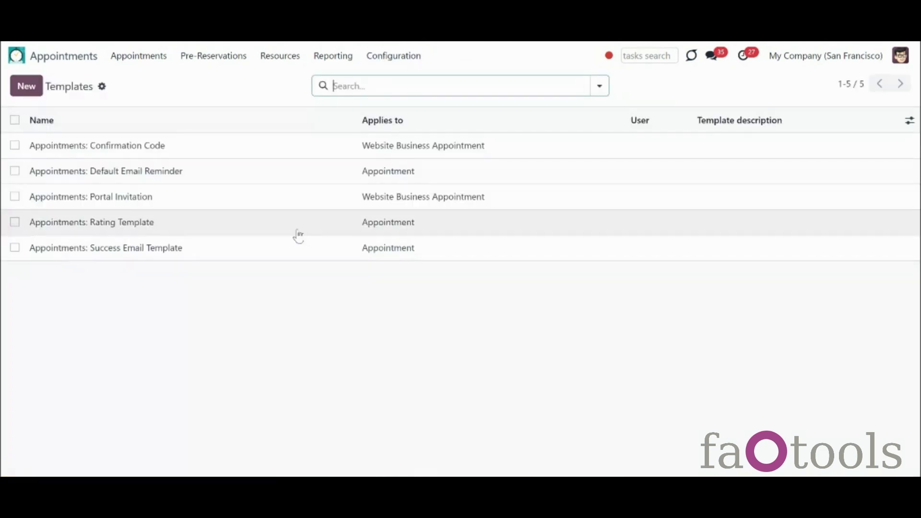
left_click(293, 234)
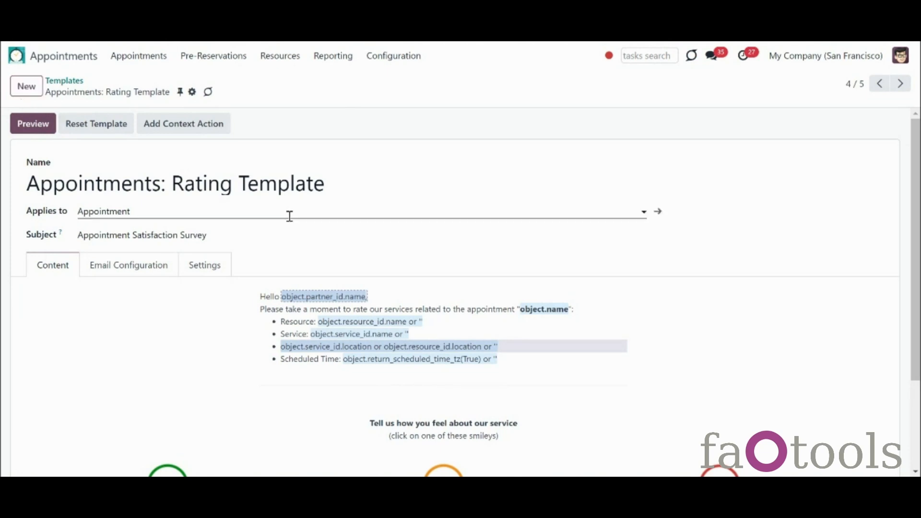
scroll(917, 298, "down", 2)
scroll(917, 298, "down", 2)
mouse_move(186, 370)
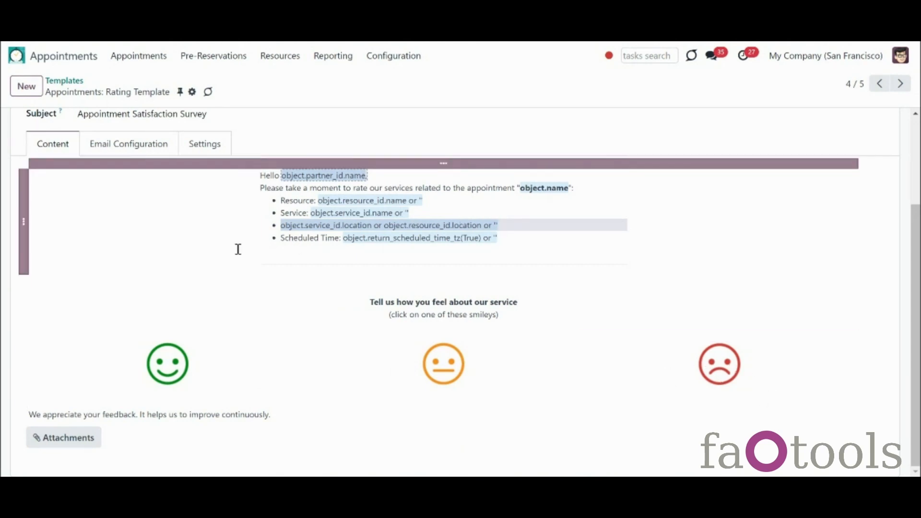
Step: Browse the Resource Types list, then open the Customer Ratings report
left_click(294, 56)
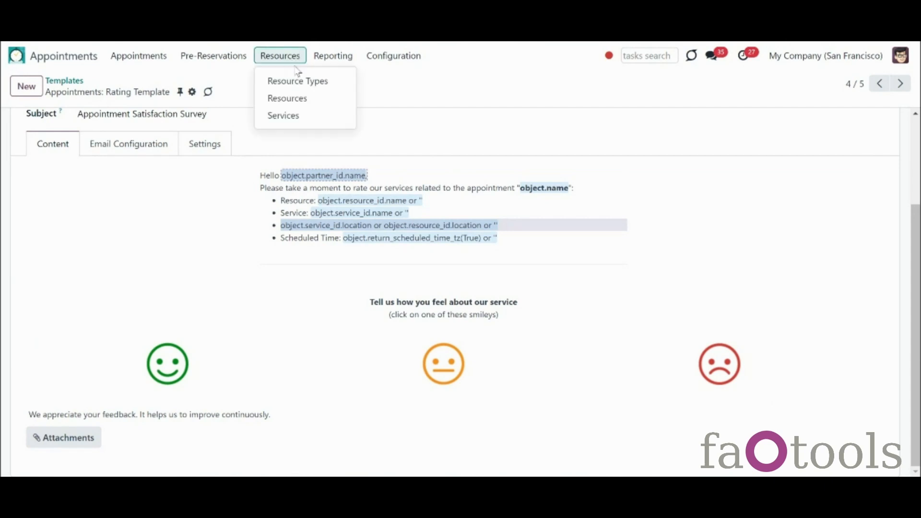
left_click(302, 80)
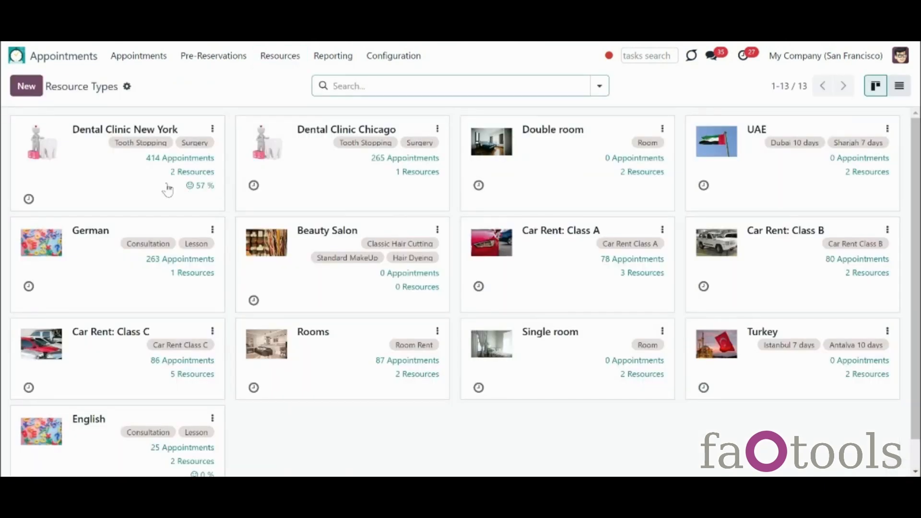
left_click(321, 59)
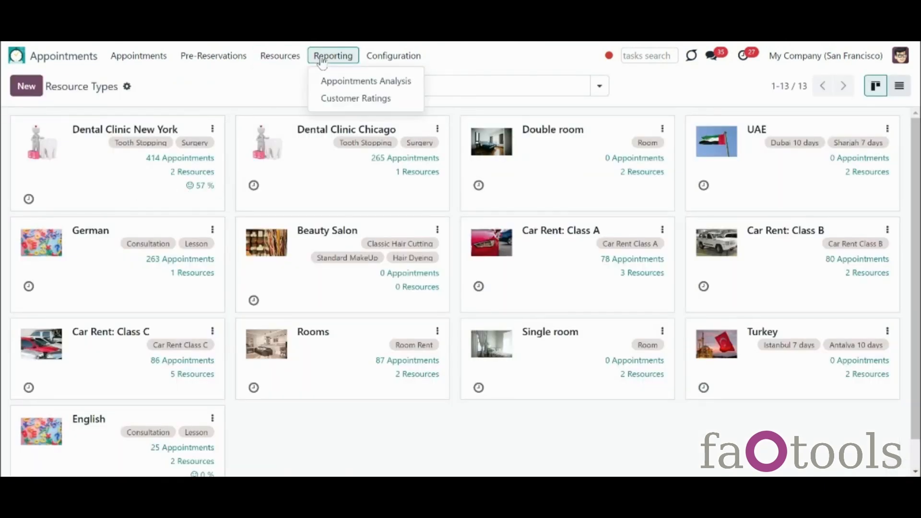
left_click(339, 96)
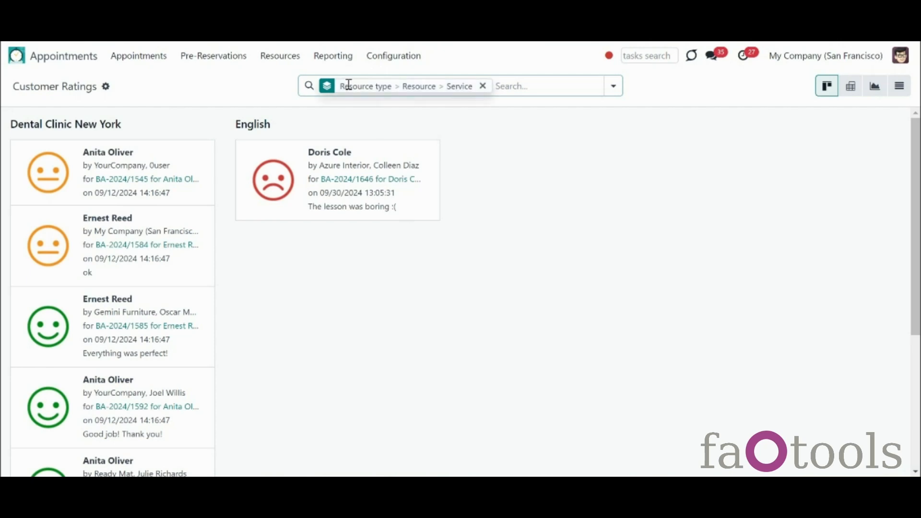
Step: Open the Dental Clinic New York resource type and its first resource
left_click(288, 60)
left_click(291, 82)
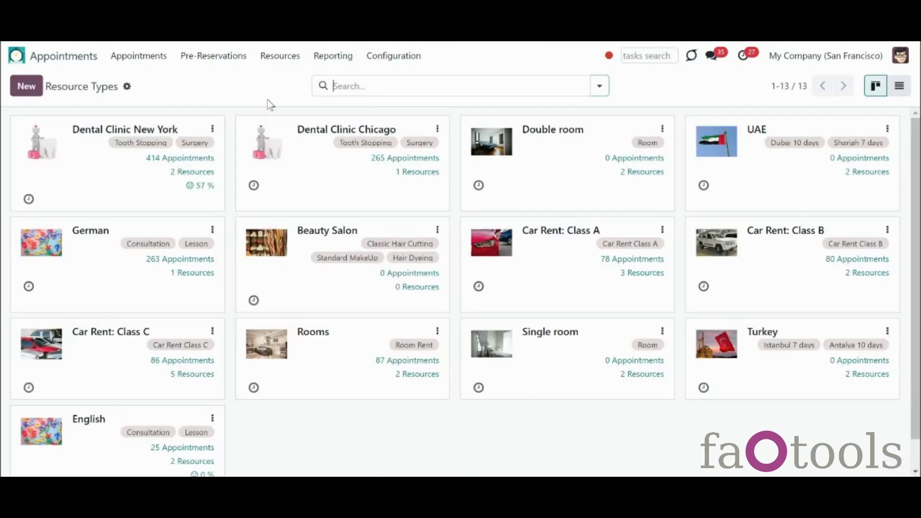
left_click(133, 184)
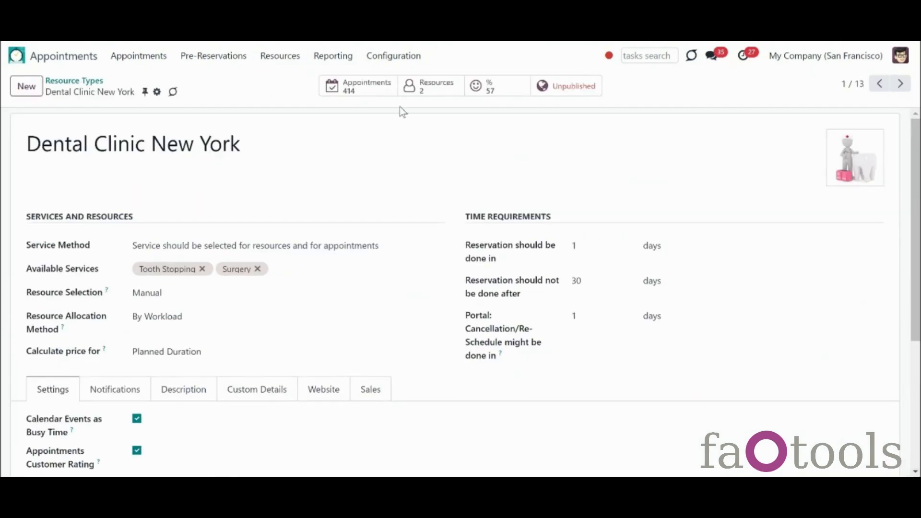
left_click(273, 59)
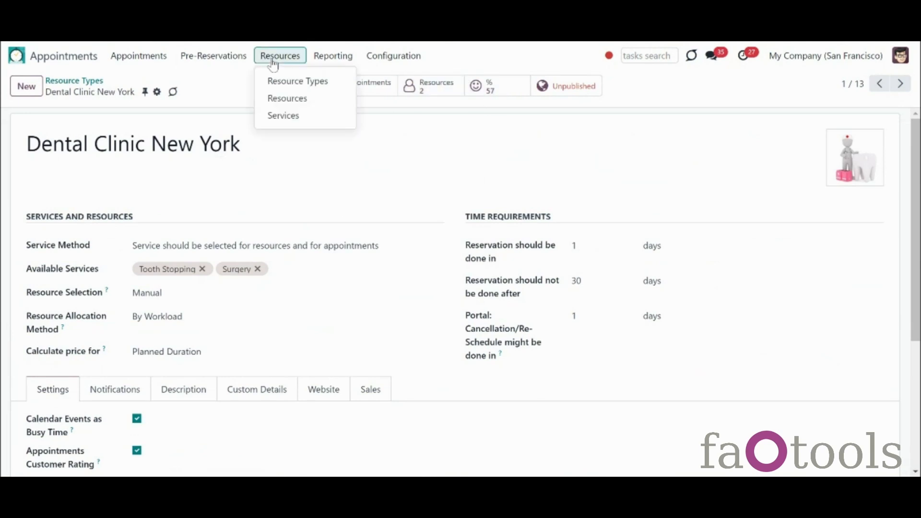
left_click(271, 97)
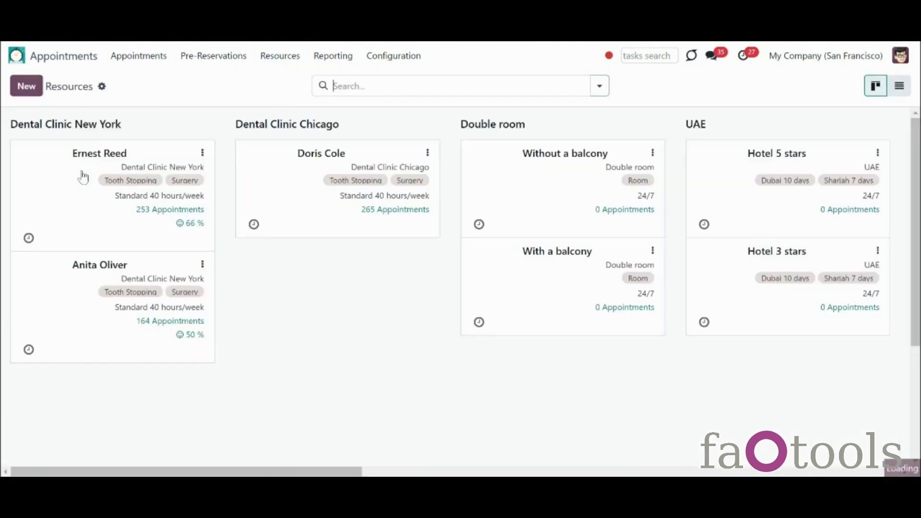
left_click(82, 177)
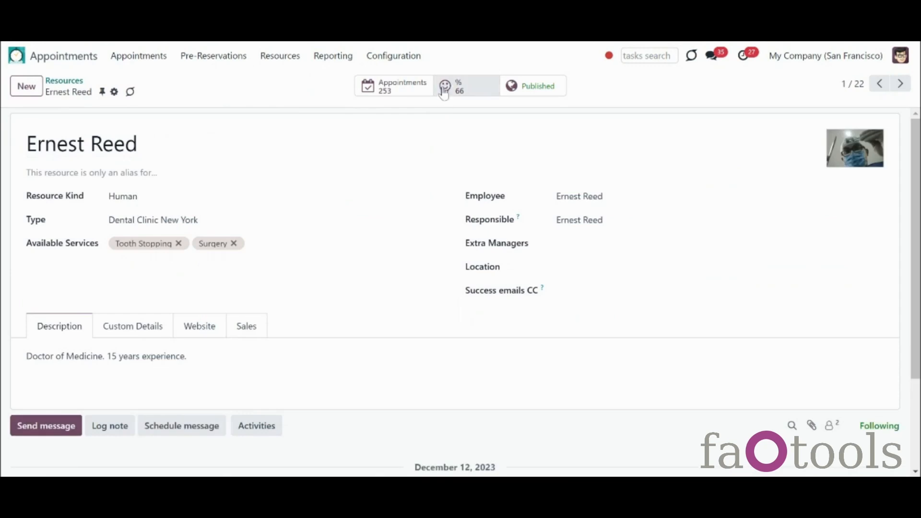
Step: Check the customer ratings of the Tooth Stopping service and return to Services
left_click(281, 56)
left_click(284, 119)
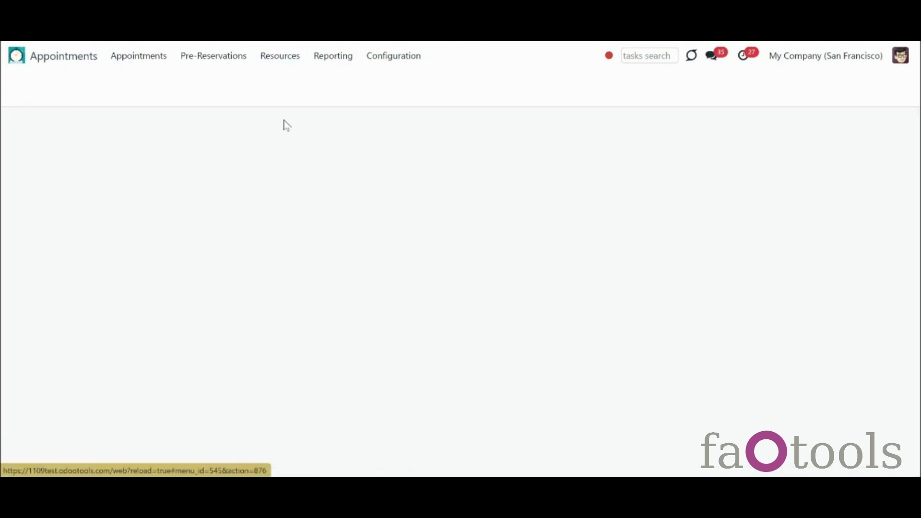
left_click(126, 170)
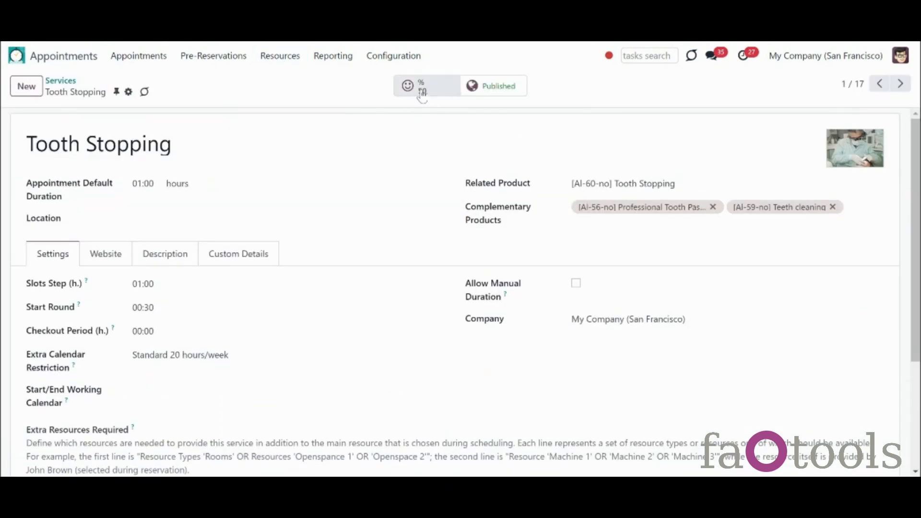
left_click(412, 87)
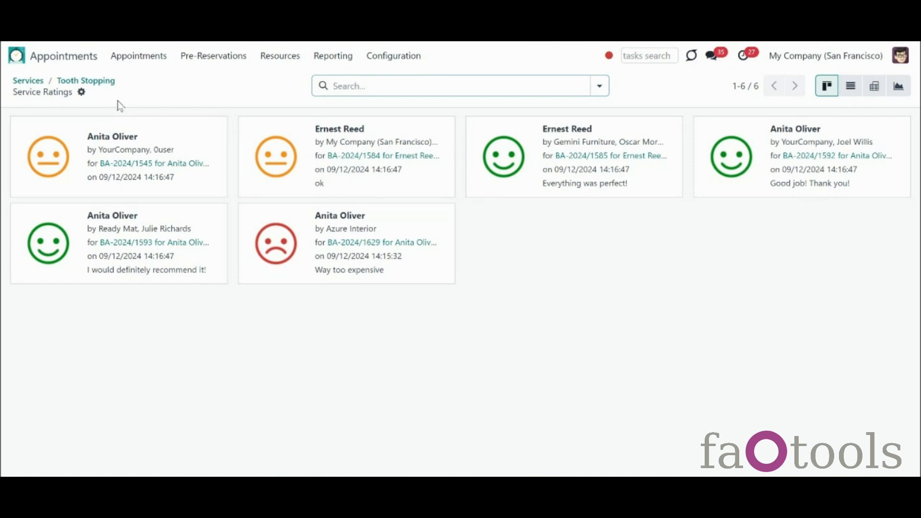
left_click(30, 82)
Step: Open the Lesson service's single dissatisfied rating, then step to the previous service record
left_click(133, 469)
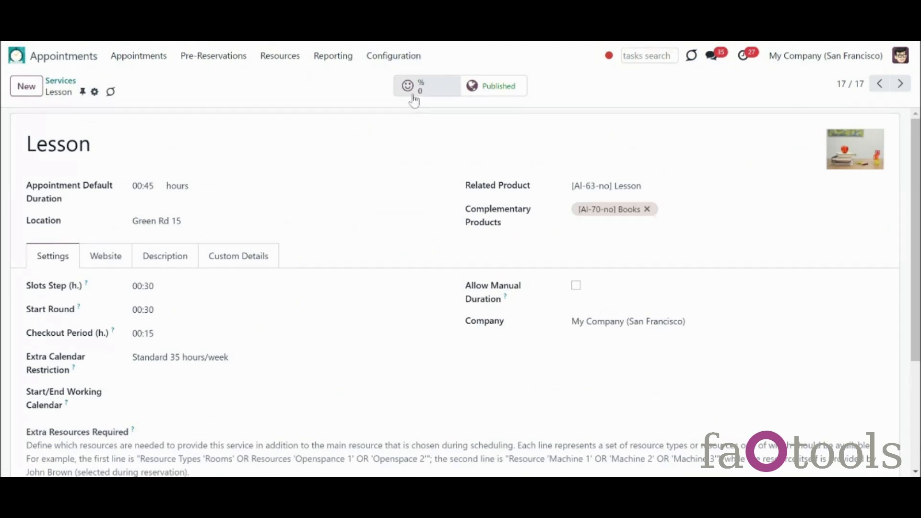
left_click(434, 89)
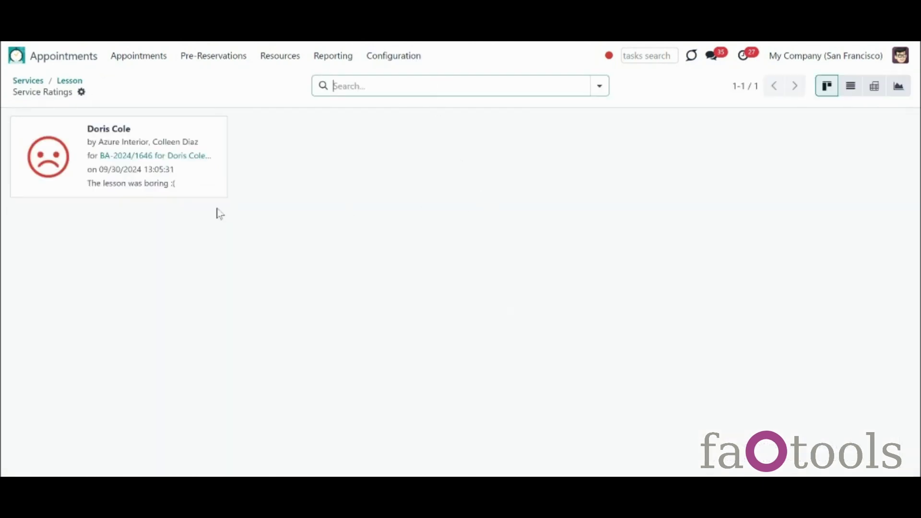
left_click(41, 164)
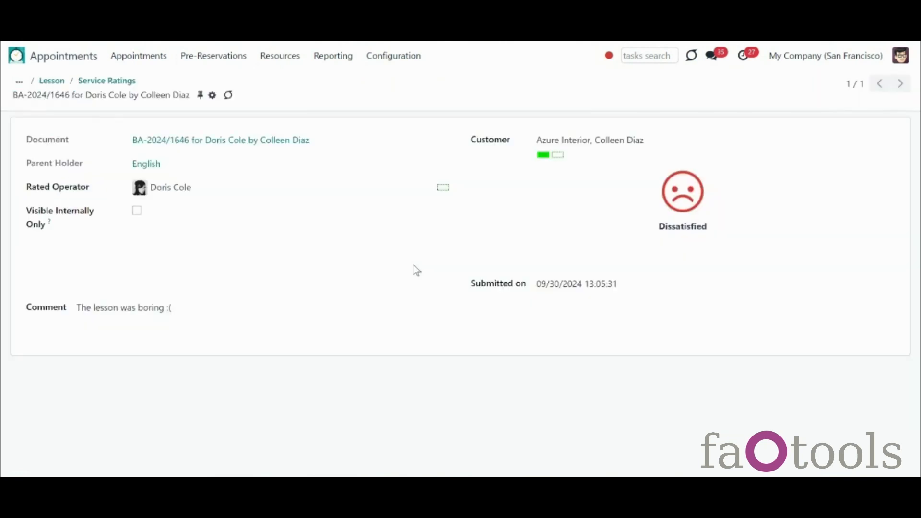
left_click(52, 81)
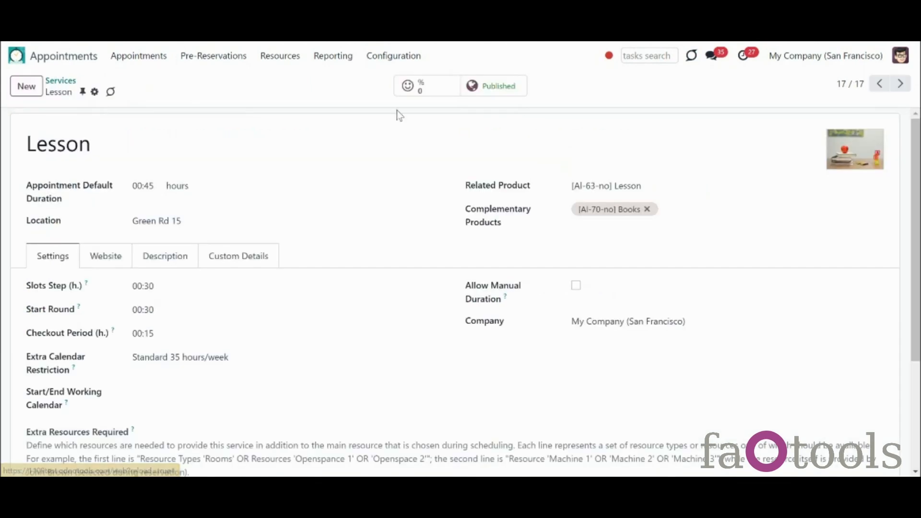
left_click(880, 84)
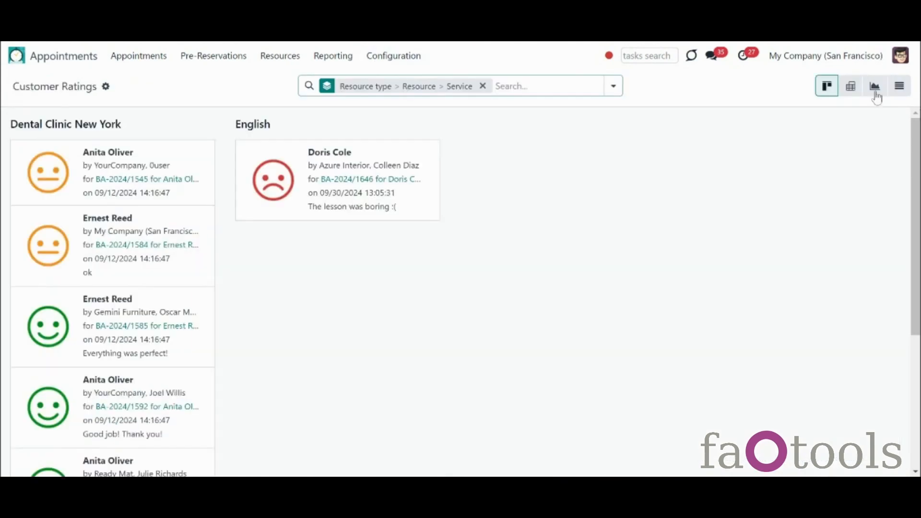
Step: View the ungrouped customer ratings as a pivot table, a bar chart, then a list
left_click(851, 87)
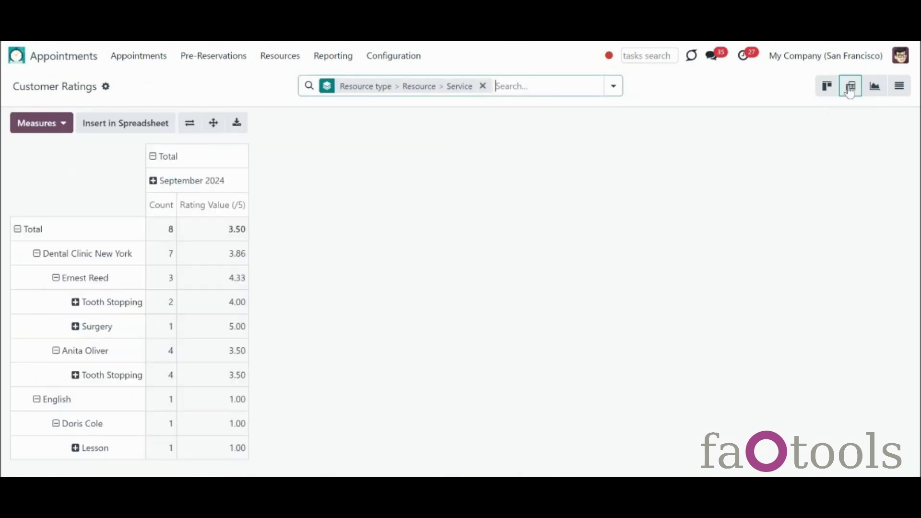
left_click(483, 86)
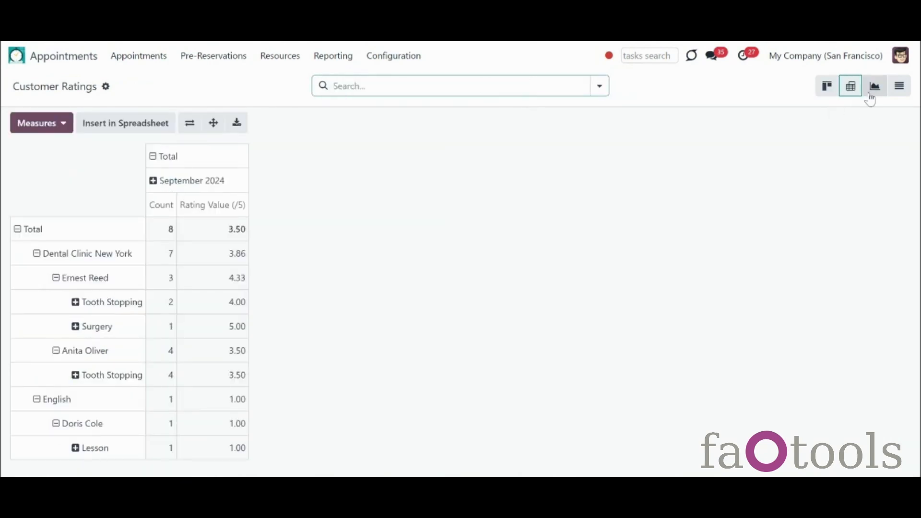
left_click(874, 94)
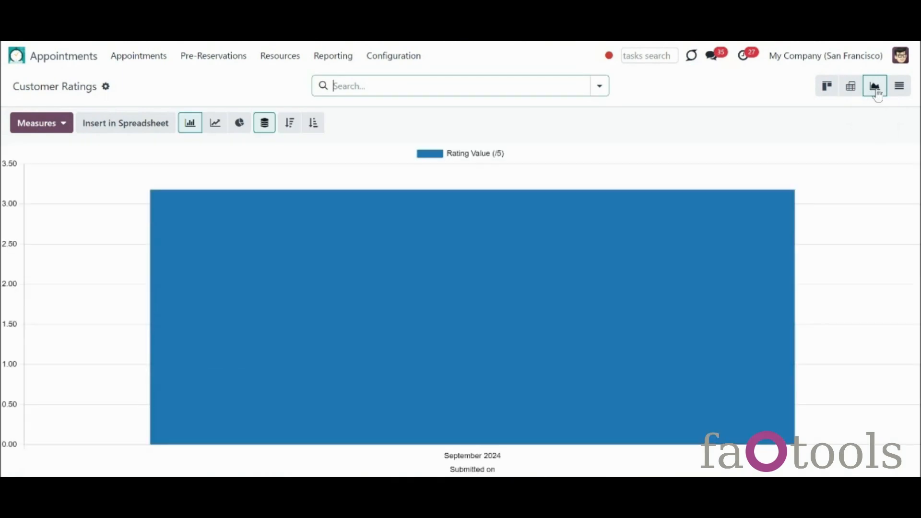
left_click(900, 87)
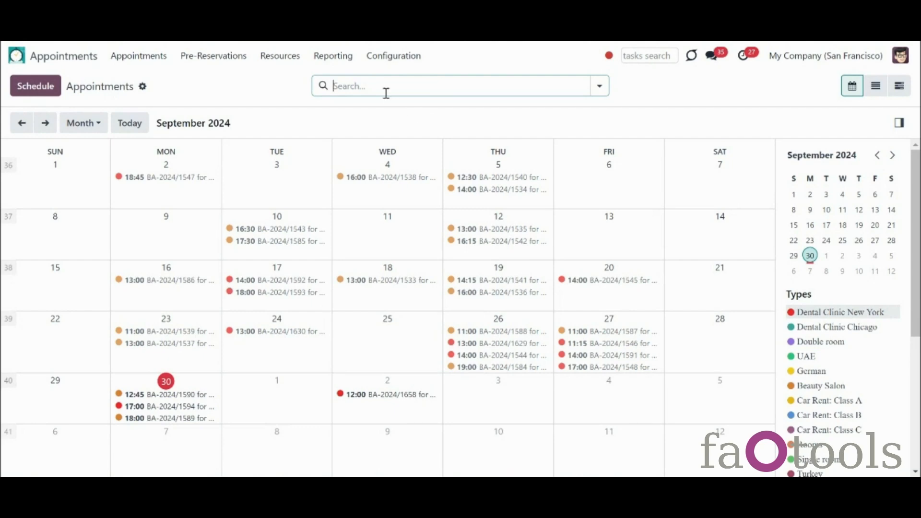
Step: Open Appointments Analysis and add Sale Total as a pivot measure
left_click(348, 61)
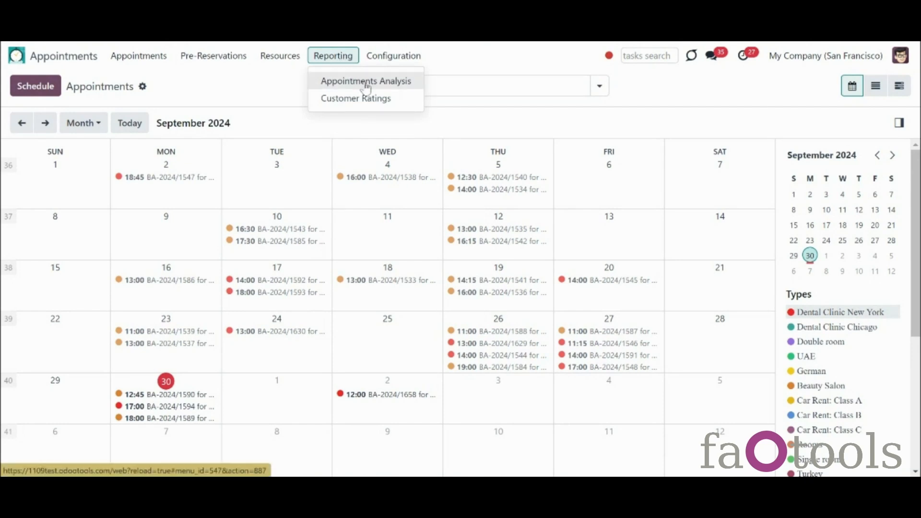
left_click(414, 88)
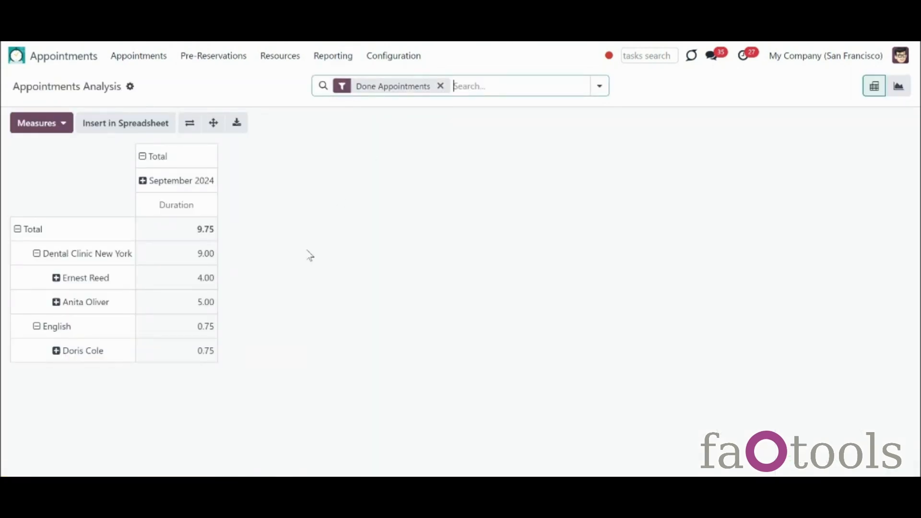
left_click(44, 122)
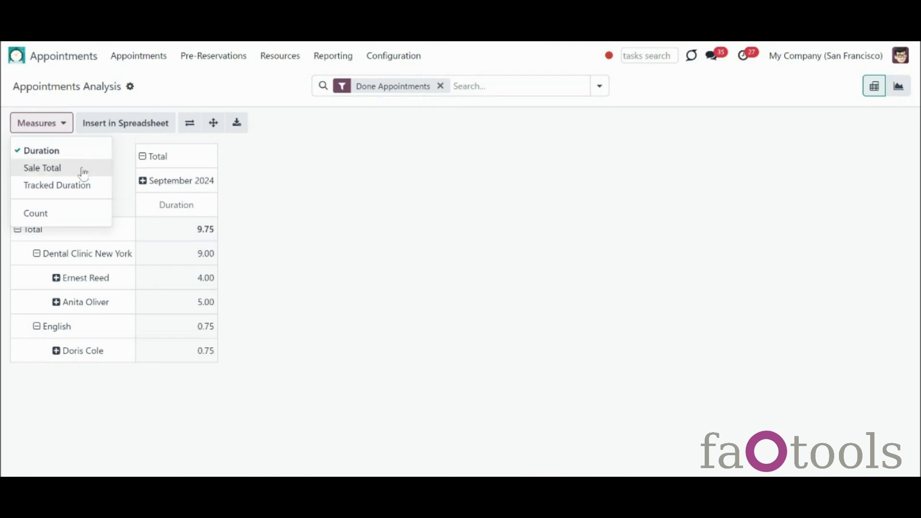
left_click(83, 170)
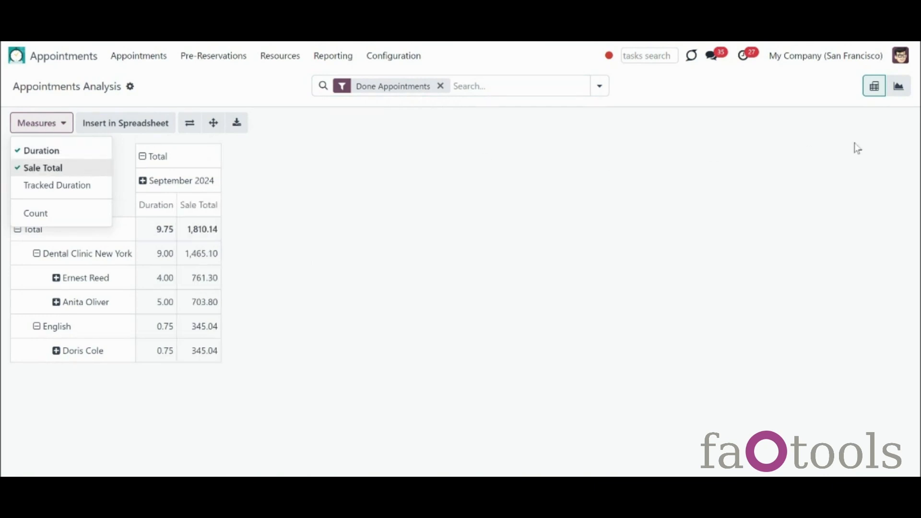
left_click(880, 121)
left_click(899, 87)
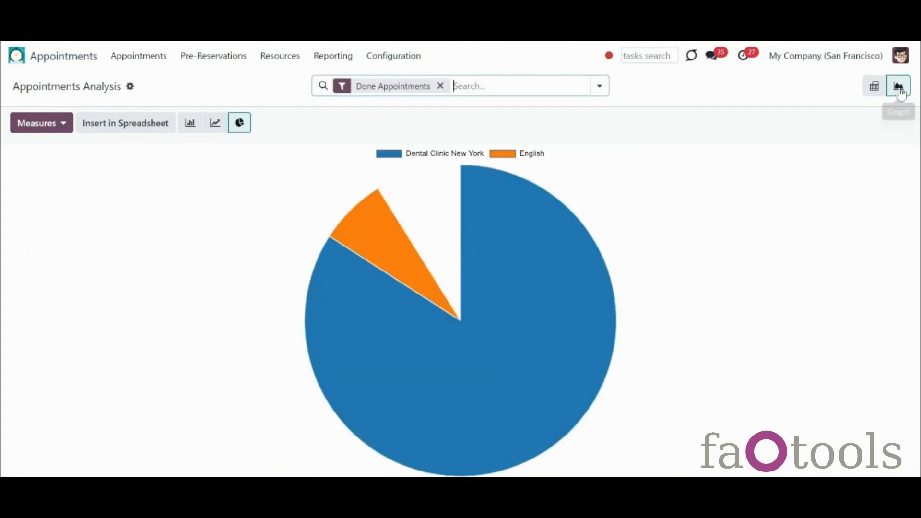
left_click(875, 91)
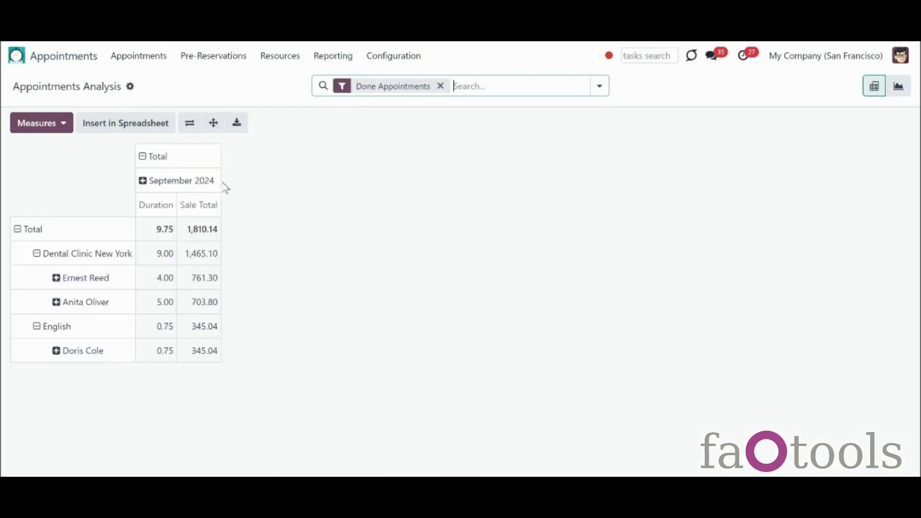
Step: Add Tracked Duration and collapse rows and columns into one total: 9.75 duration, 1,810.14 sales
left_click(62, 123)
left_click(82, 187)
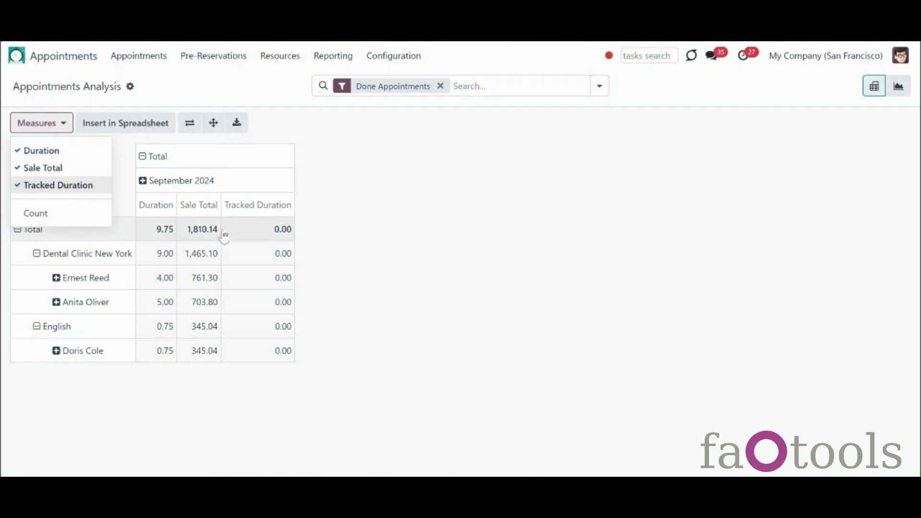
left_click(80, 213)
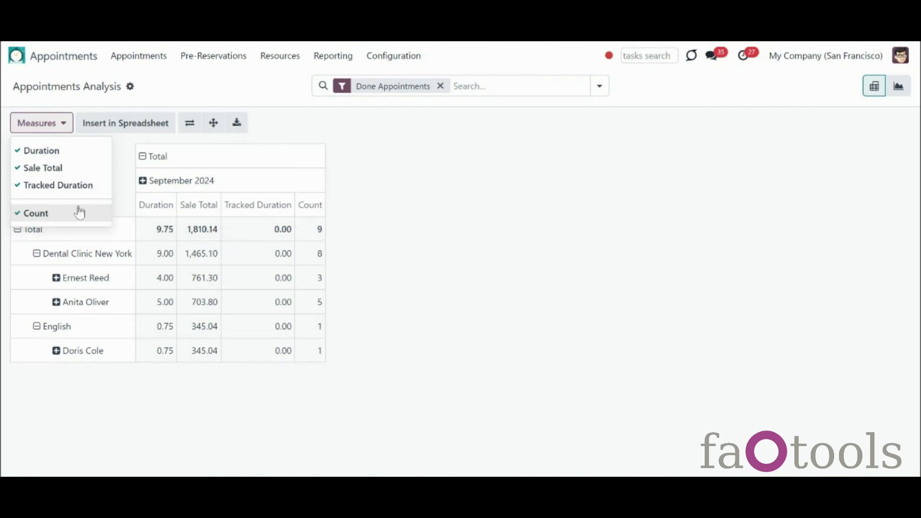
left_click(79, 213)
left_click(425, 251)
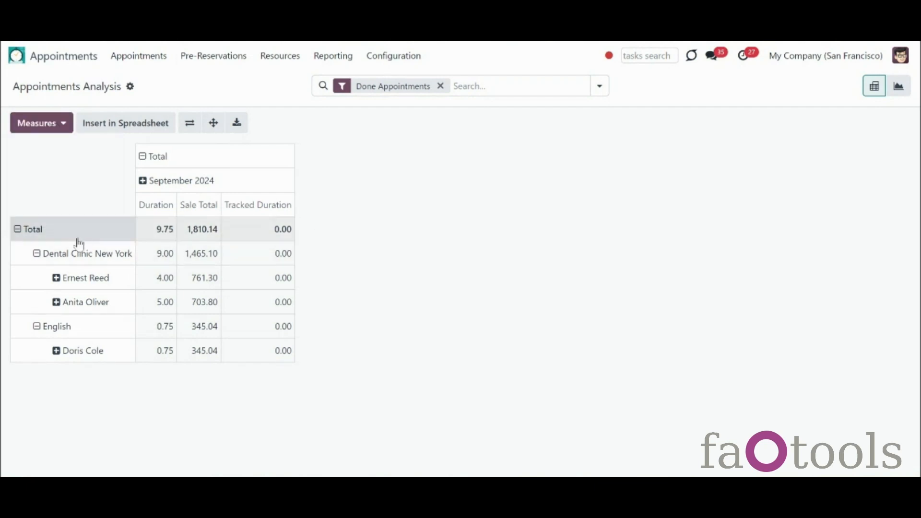
left_click(18, 230)
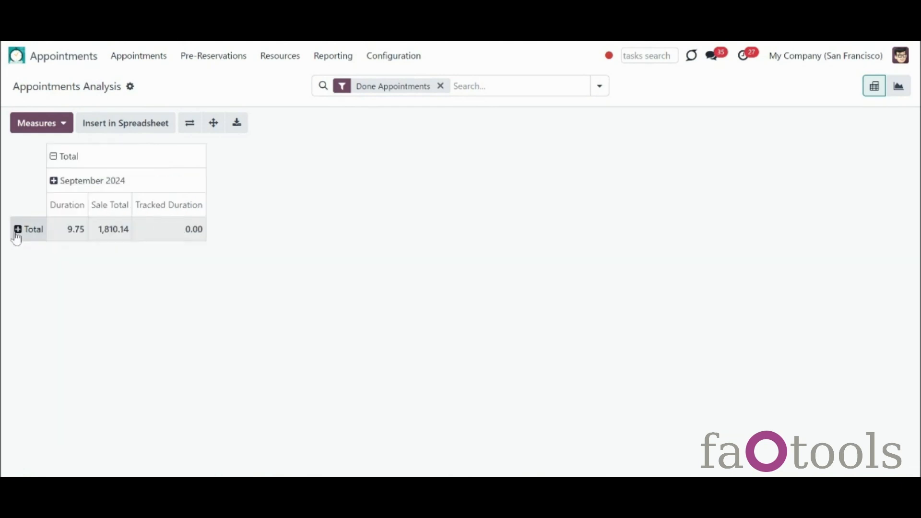
left_click(54, 157)
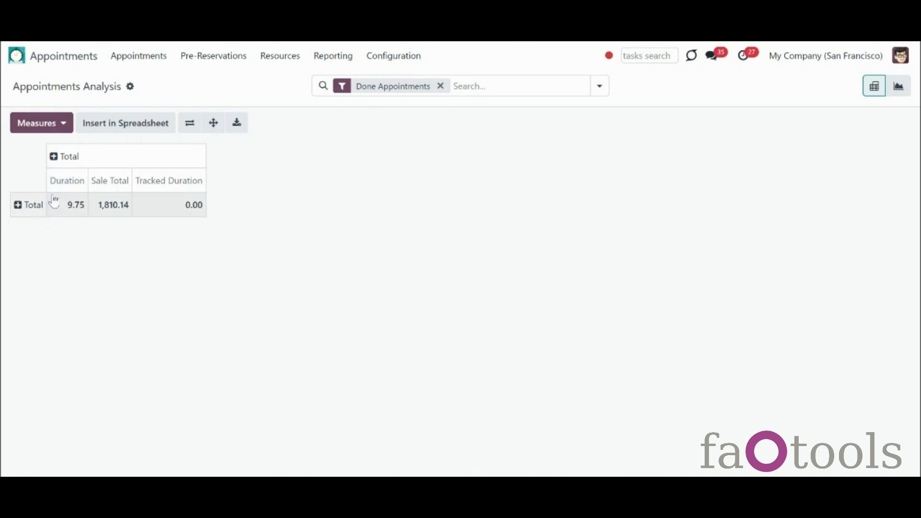
left_click(18, 206)
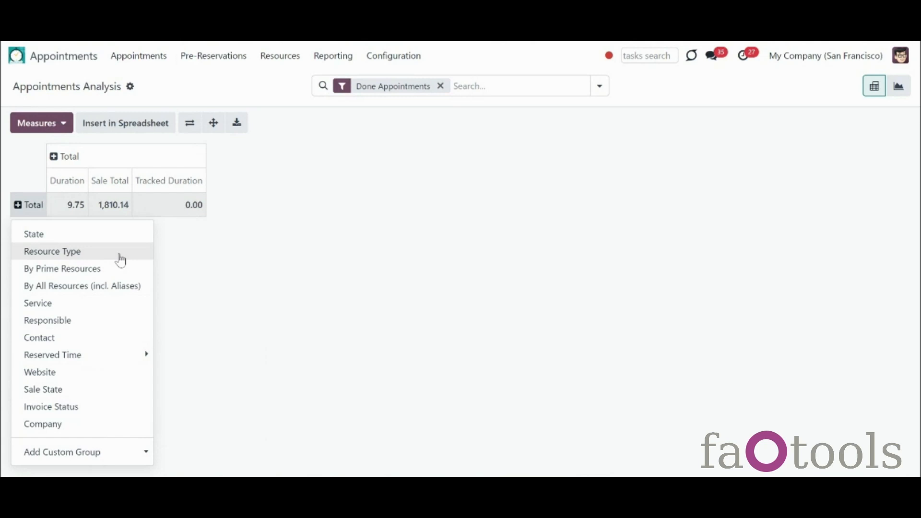
Step: Split the total by Resource Type, Dental Clinic New York by resource, and the first resource by Service
left_click(121, 260)
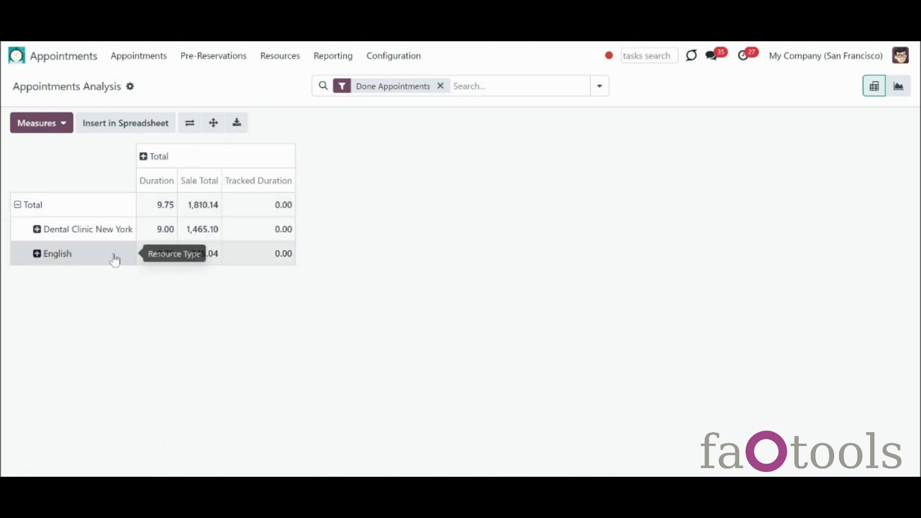
left_click(38, 235)
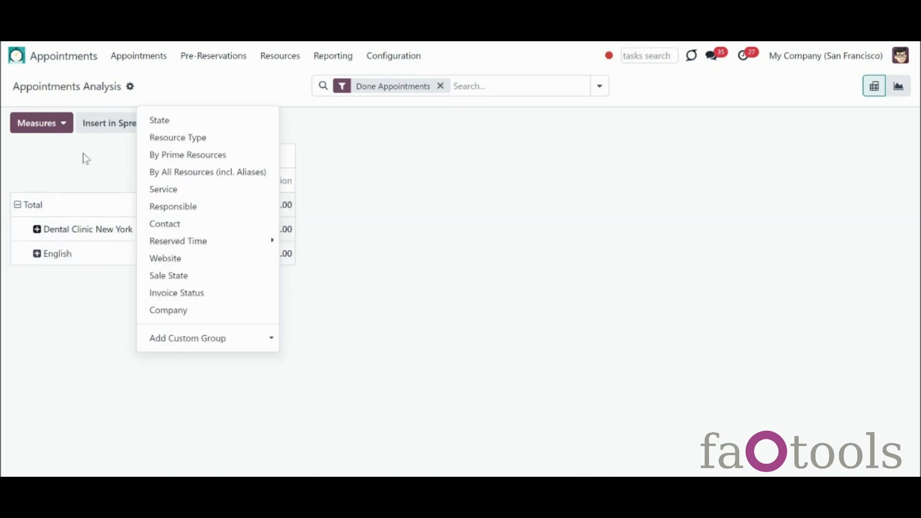
left_click(179, 174)
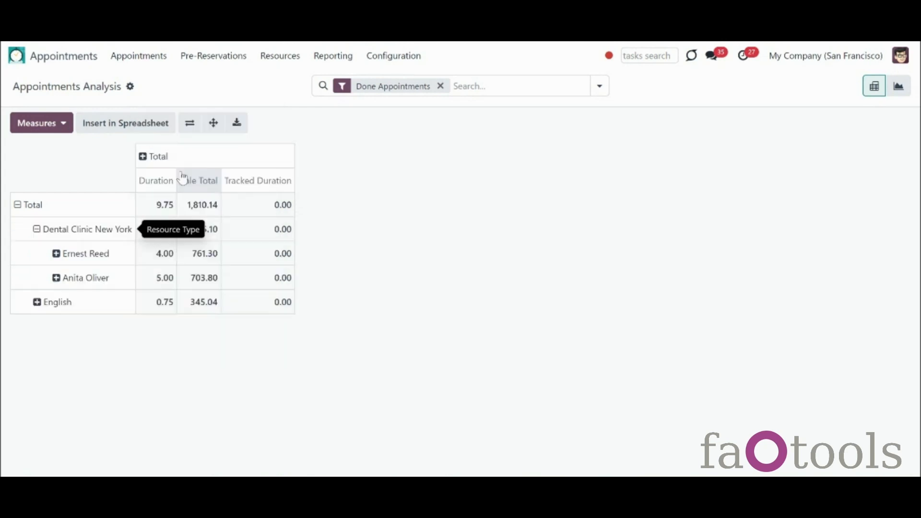
left_click(58, 253)
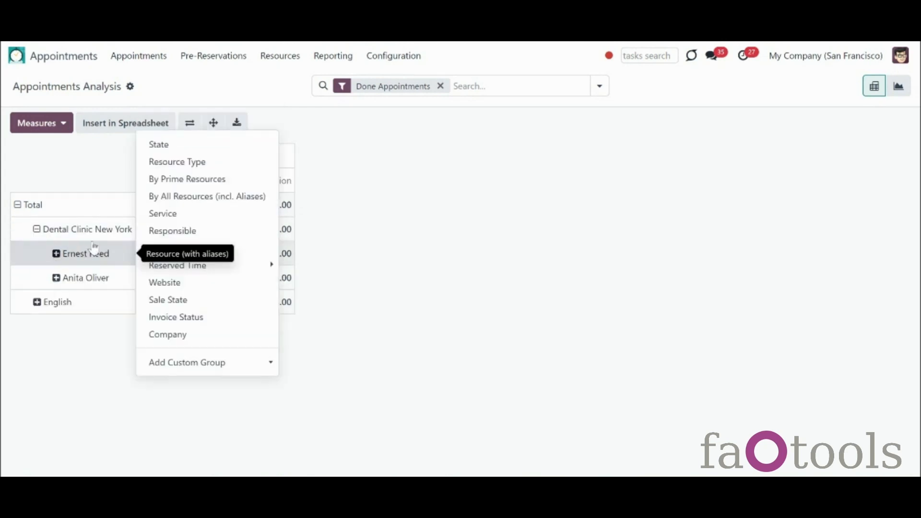
left_click(171, 214)
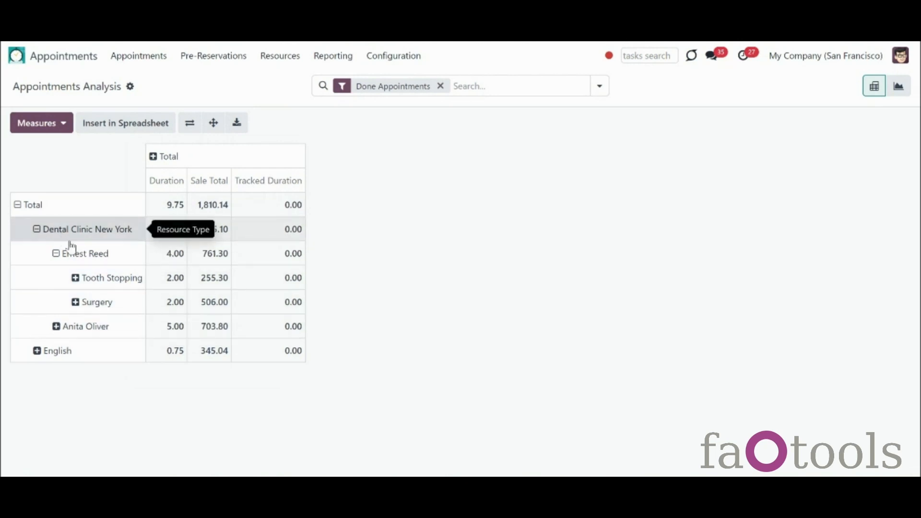
Step: Split Tooth Stopping by Website, then collapse that row again
left_click(76, 281)
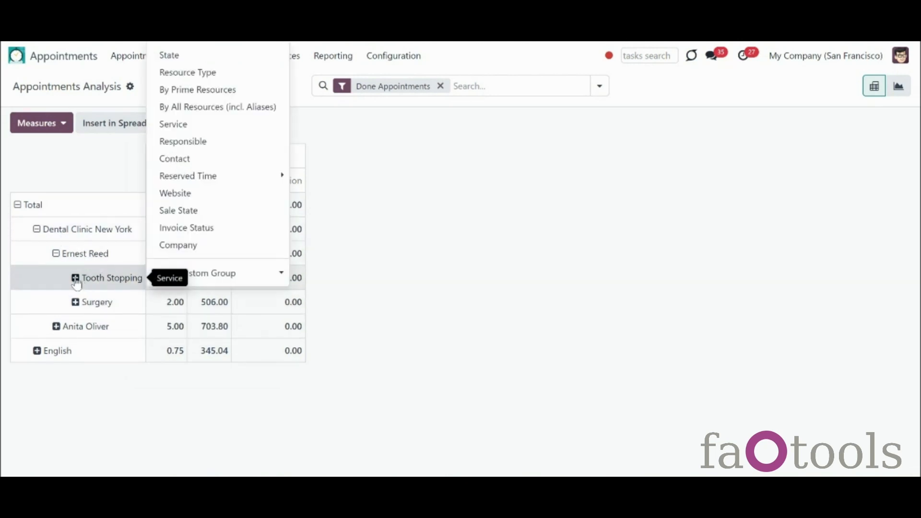
left_click(178, 199)
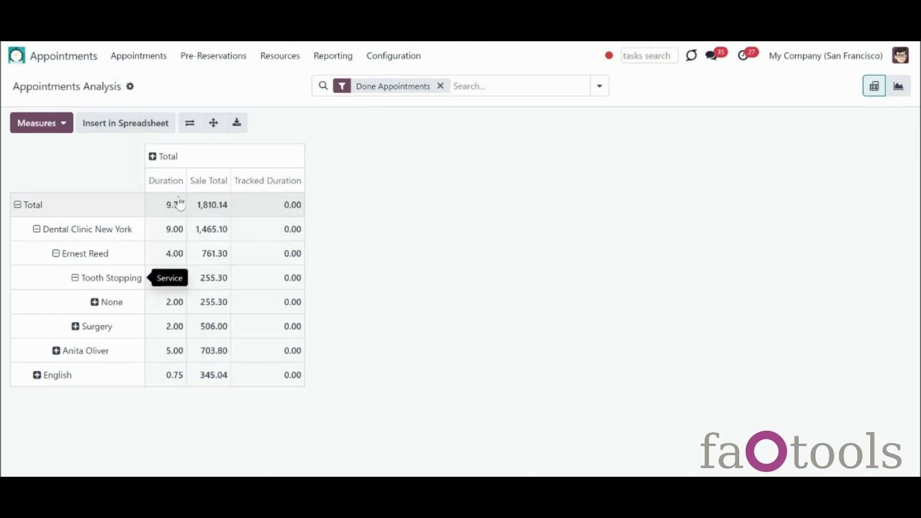
left_click(95, 310)
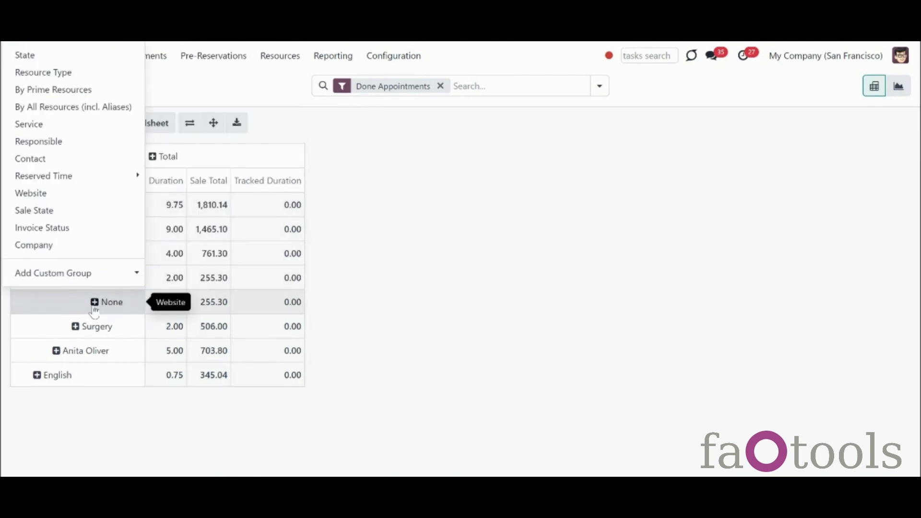
left_click(94, 312)
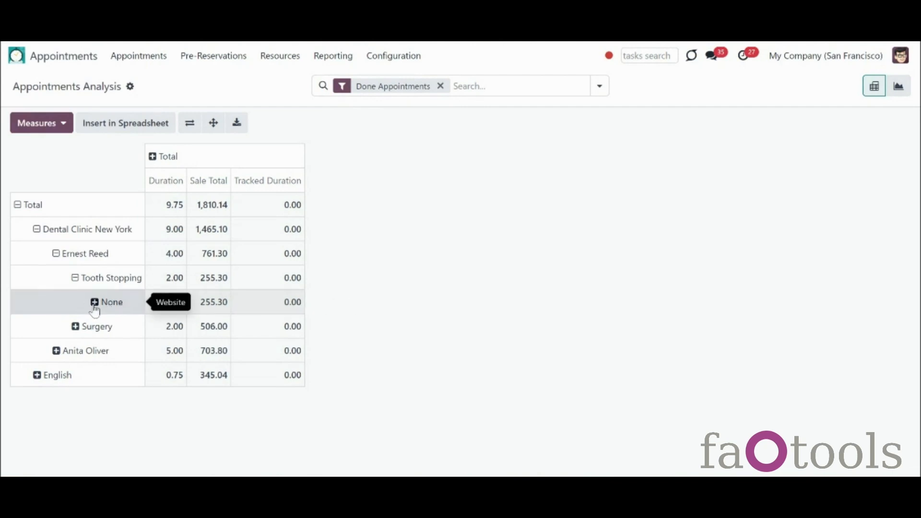
left_click(76, 282)
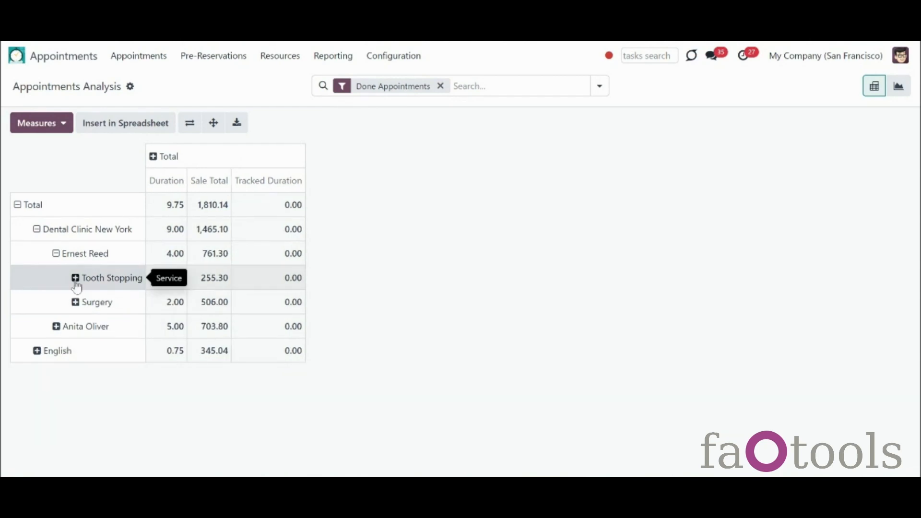
left_click(154, 161)
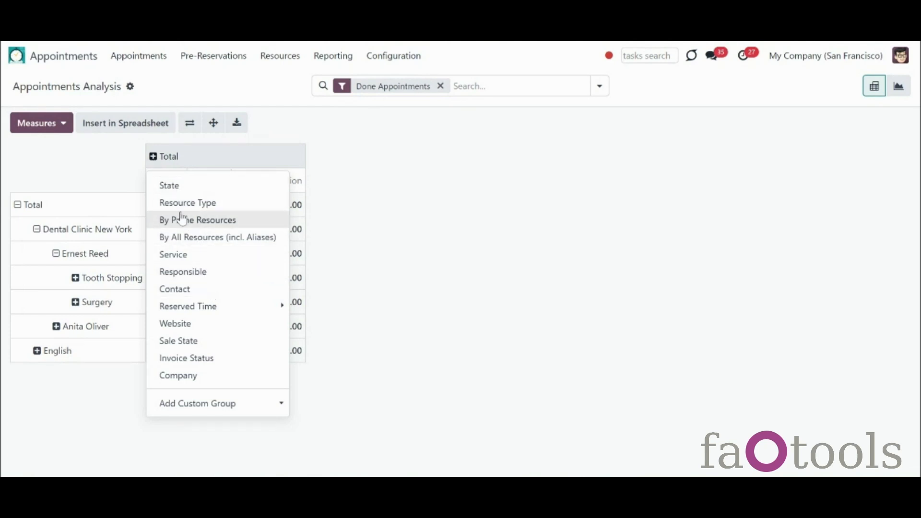
Step: Group the pivot columns by State, then collapse the column Total again
left_click(170, 186)
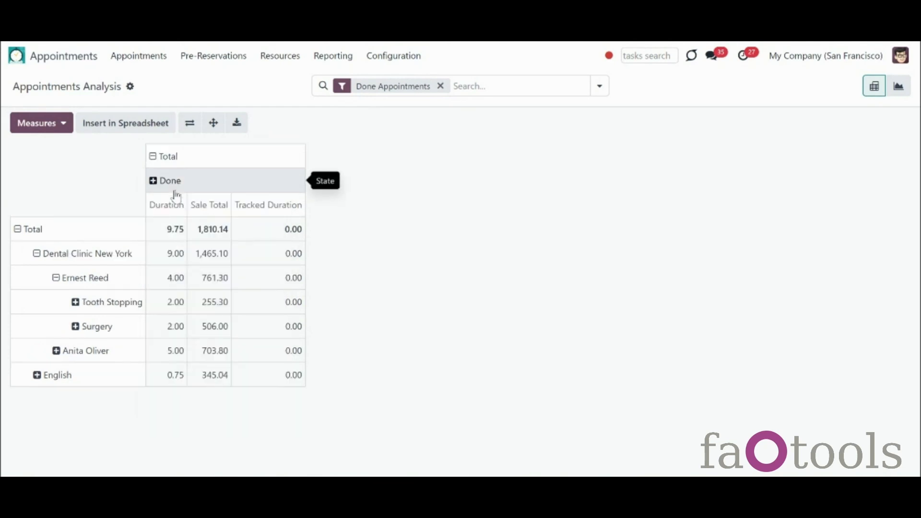
left_click(152, 187)
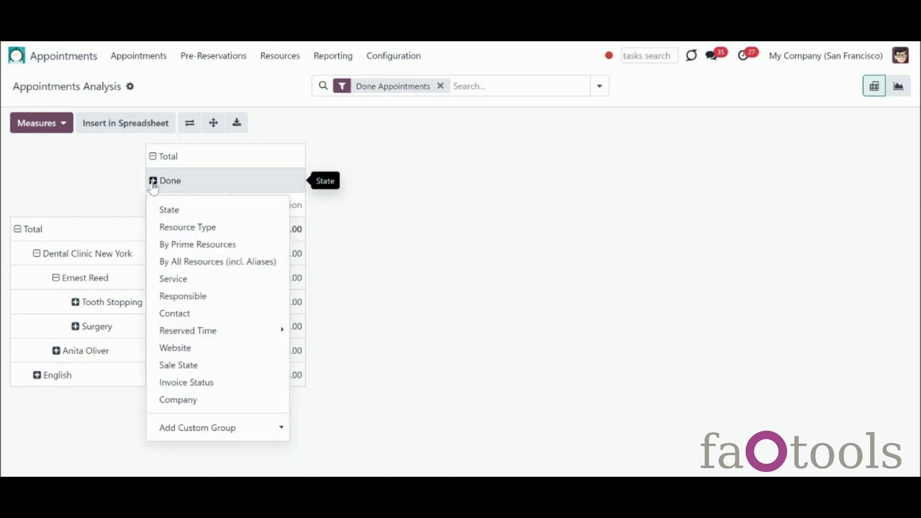
left_click(377, 251)
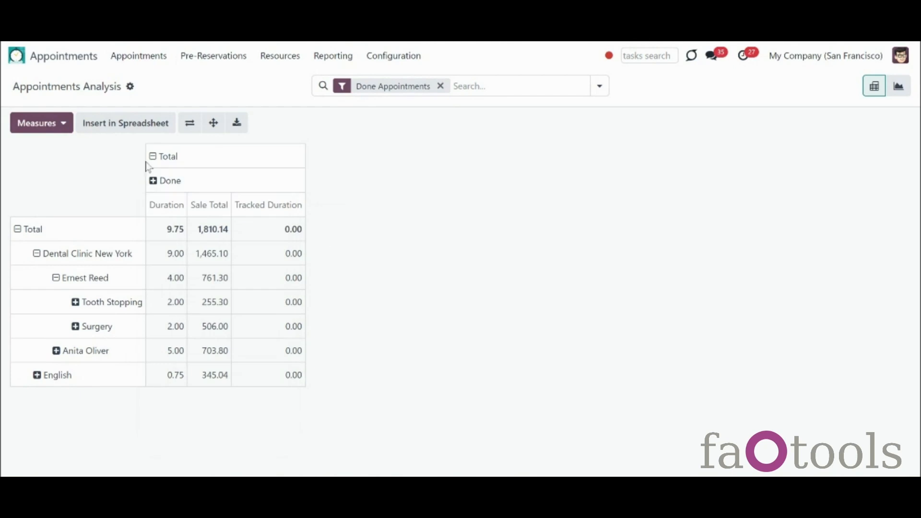
left_click(153, 159)
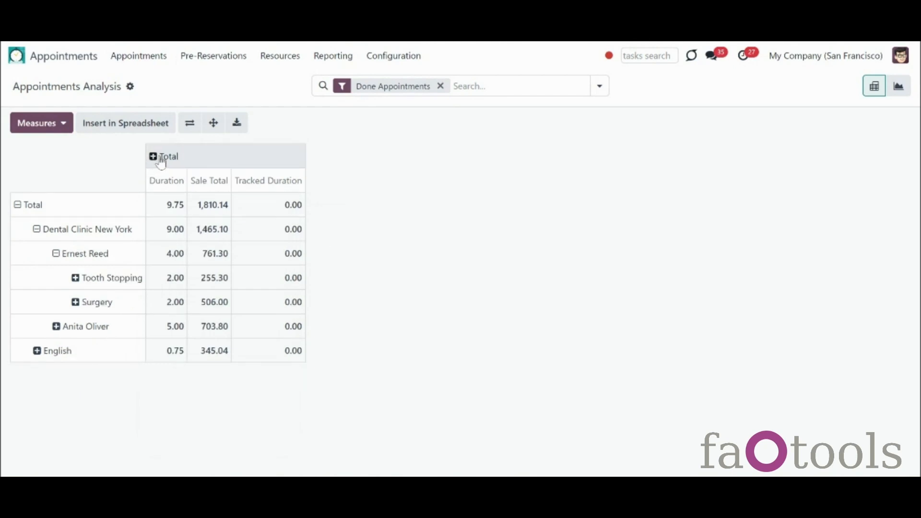
Step: Flip the axes twice, expand all headers, and download the pivot as an xlsx file
left_click(187, 126)
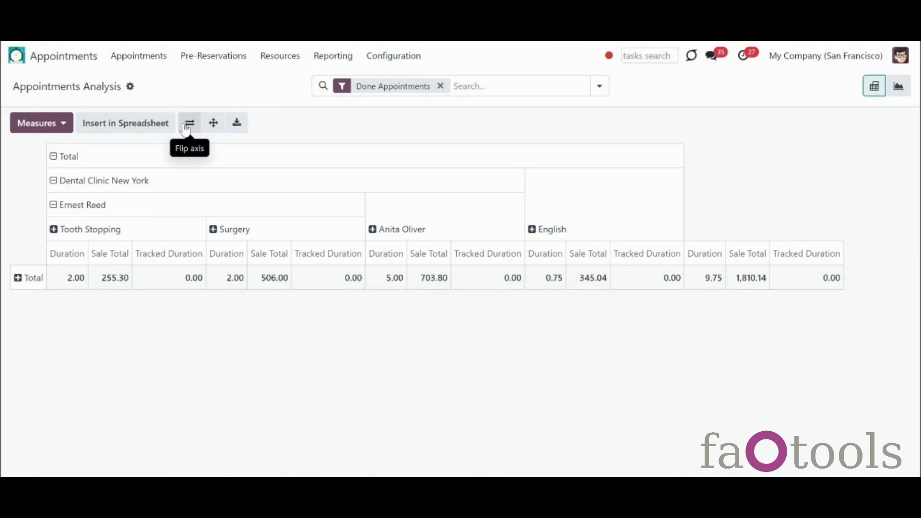
left_click(212, 125)
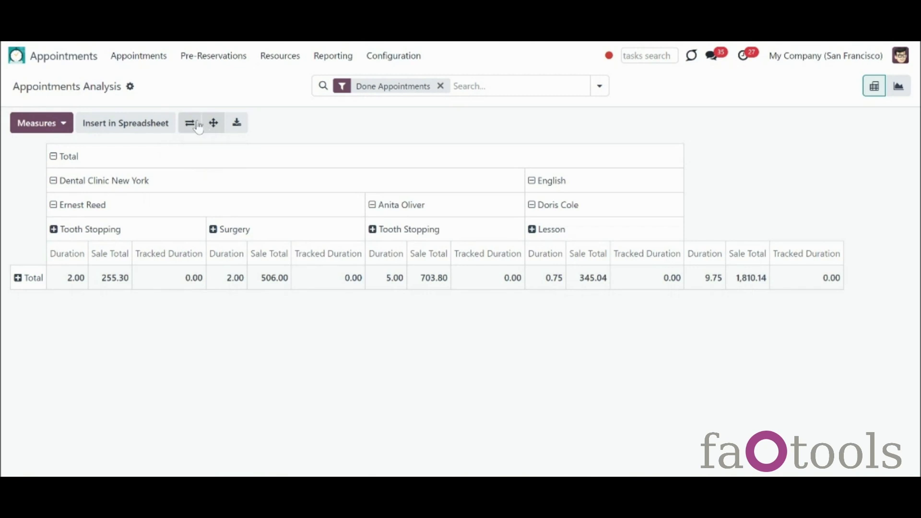
left_click(198, 126)
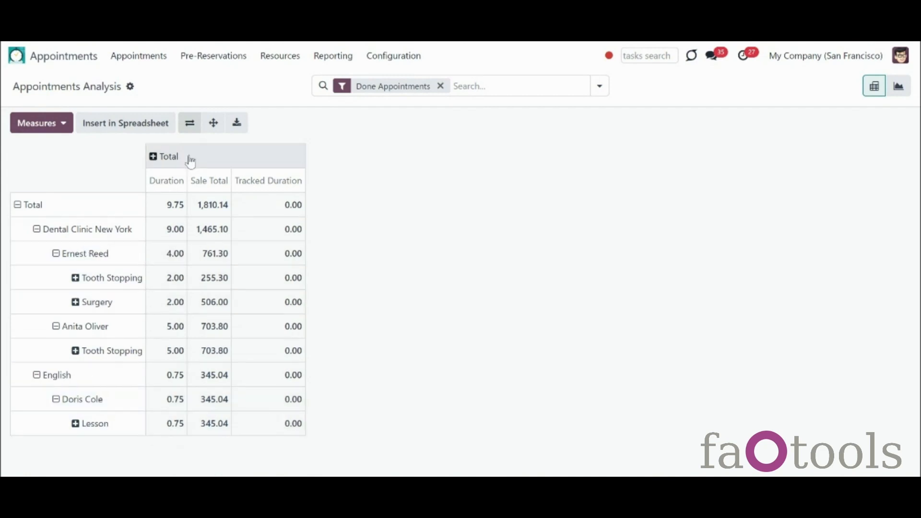
left_click(237, 124)
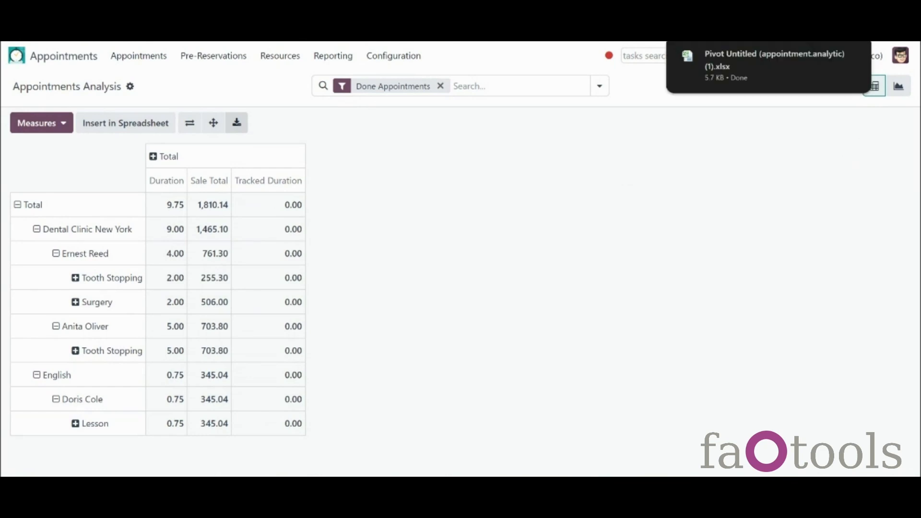
left_click(822, 56)
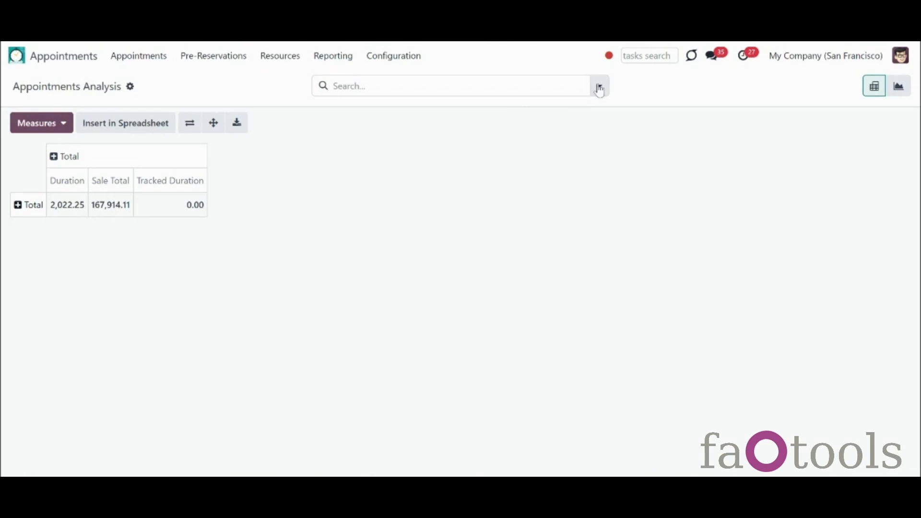
Step: Group by Resource Type, All Resources and Service; filter to Done Appointments With Sale Order
left_click(600, 86)
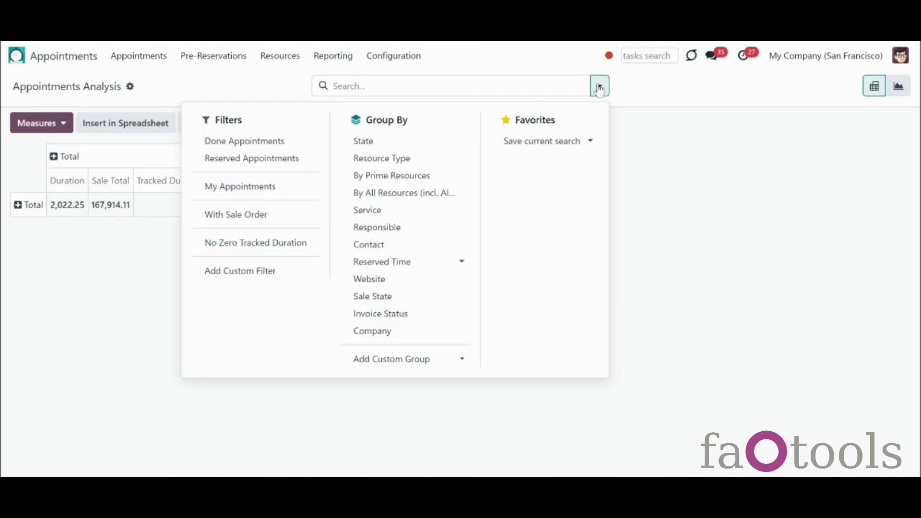
left_click(384, 160)
left_click(396, 196)
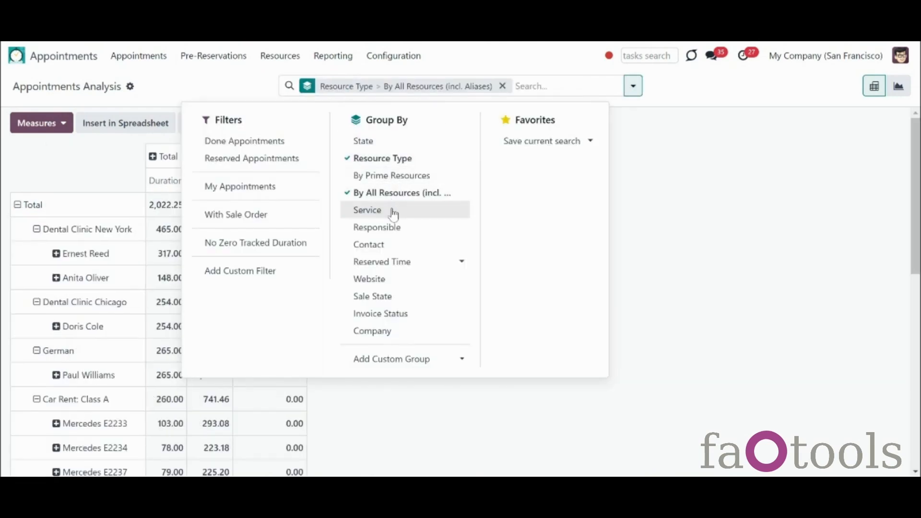
left_click(393, 213)
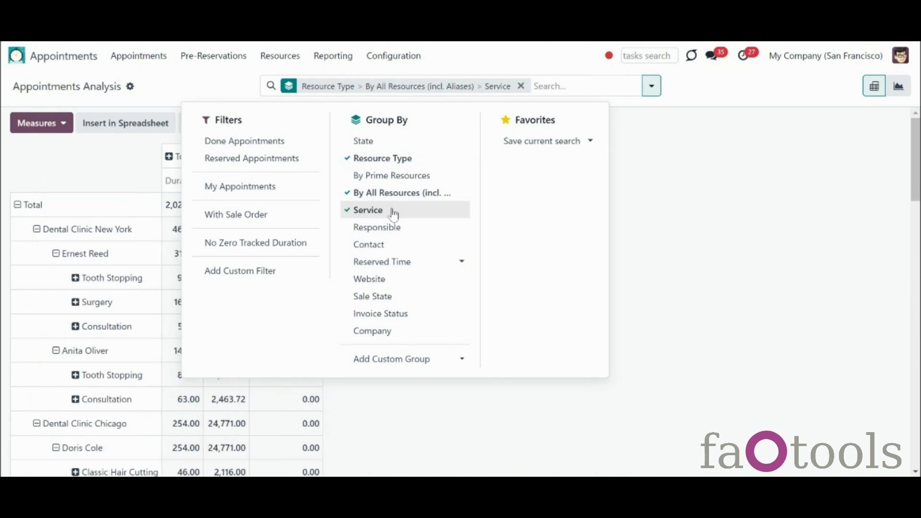
left_click(262, 217)
left_click(260, 190)
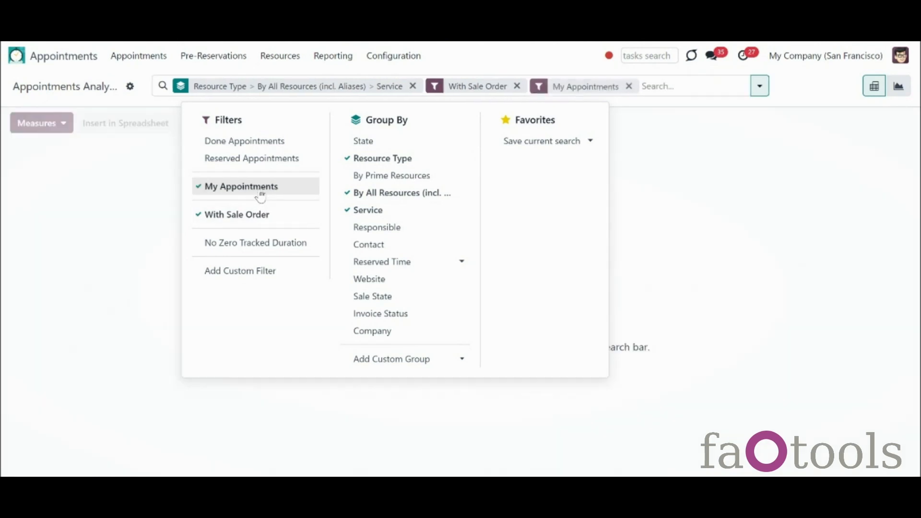
left_click(260, 191)
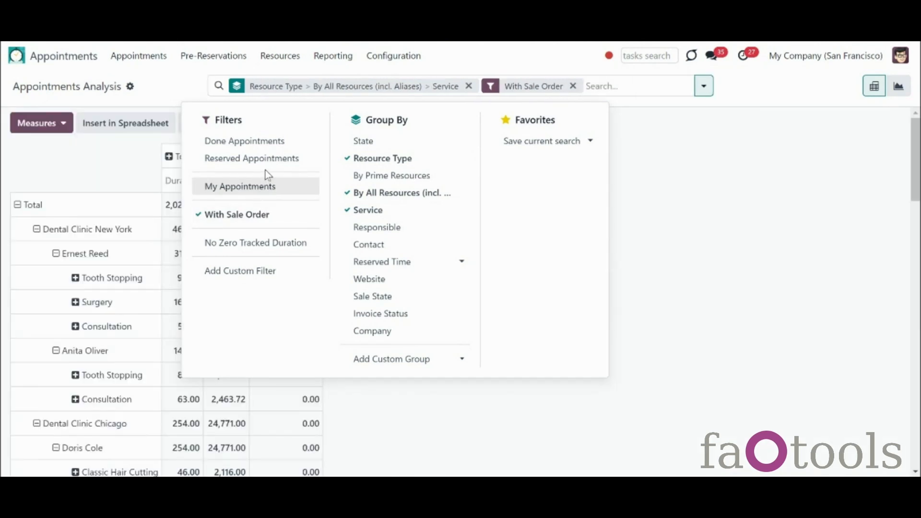
left_click(263, 143)
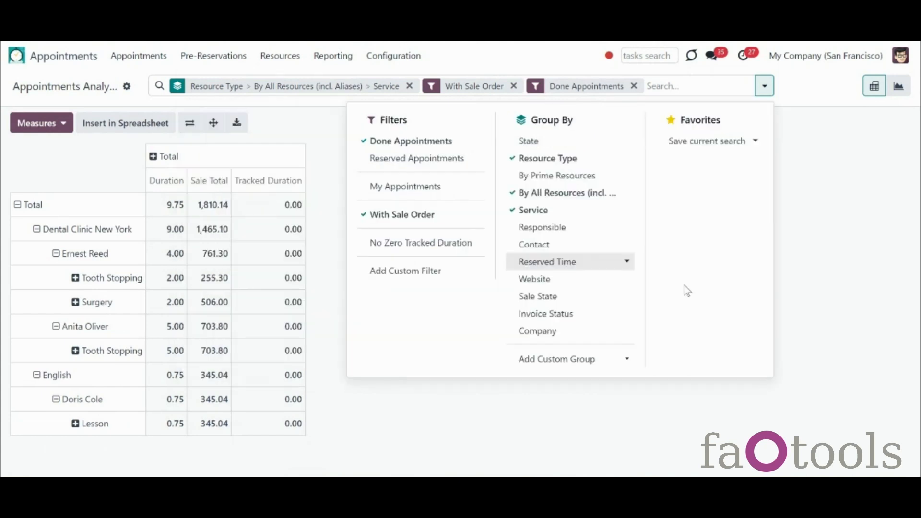
left_click(558, 408)
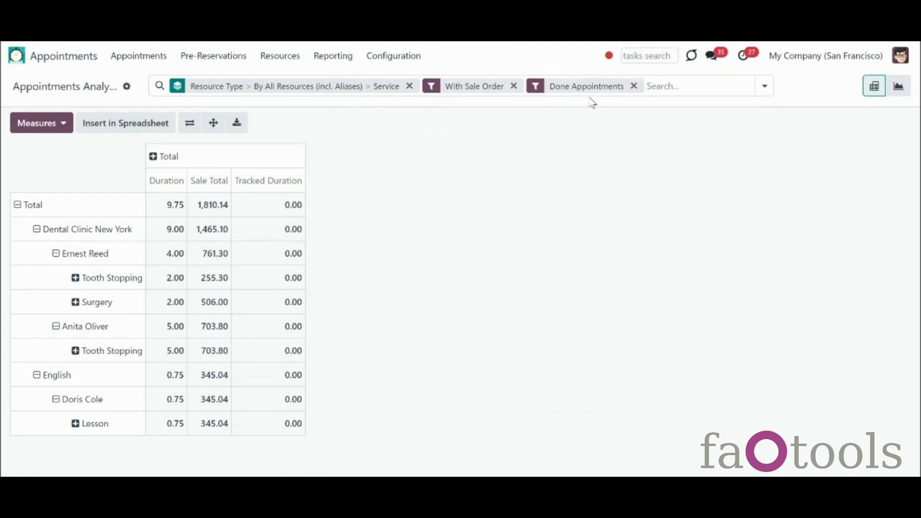
Step: Filter the appointment analysis to the contact 'azure'
left_click(665, 87)
type("azure")
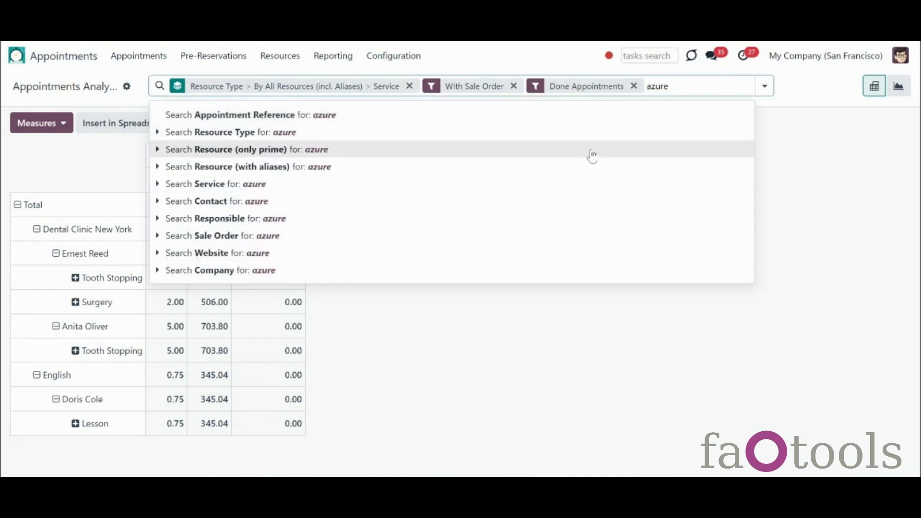
left_click(543, 207)
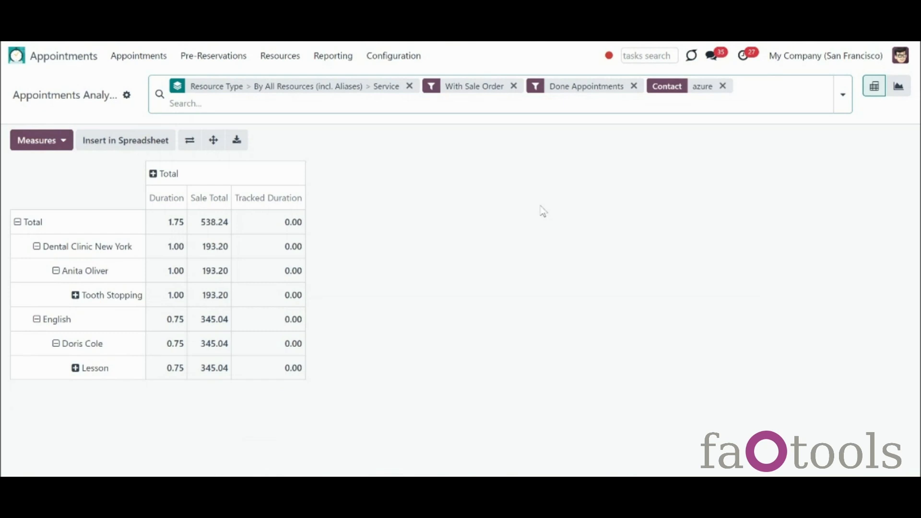
Step: Show the analysis as a graph, trying bar, line and pie charts
left_click(903, 89)
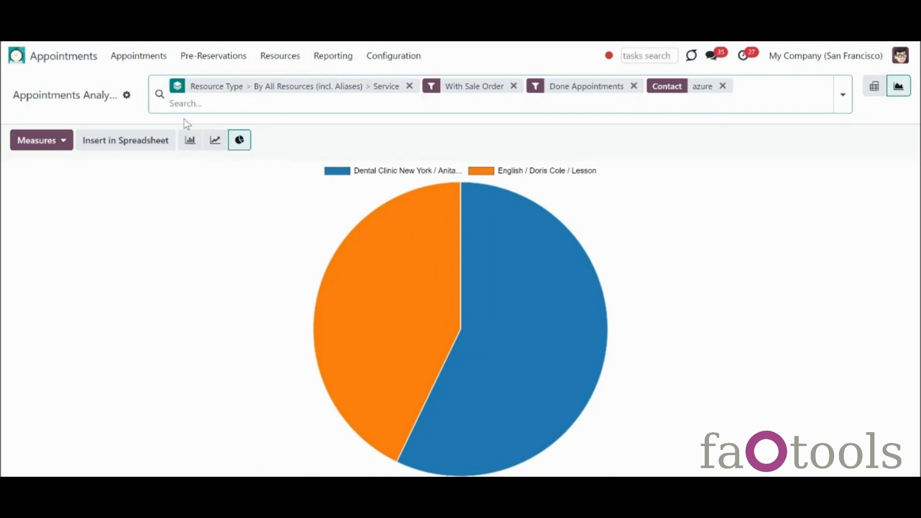
left_click(190, 147)
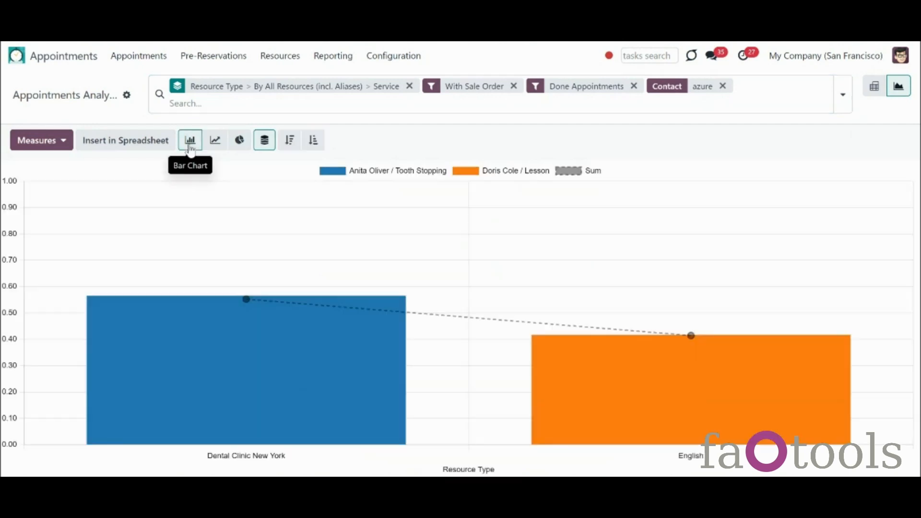
left_click(215, 147)
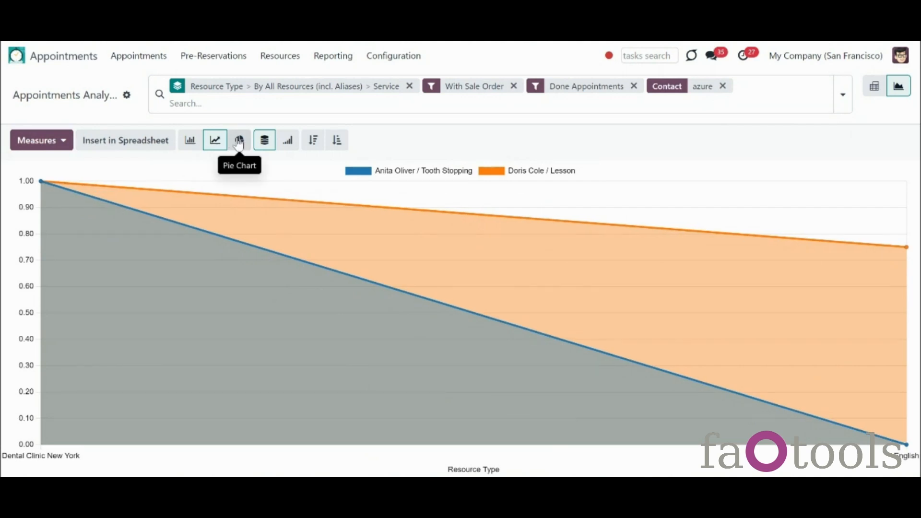
left_click(240, 142)
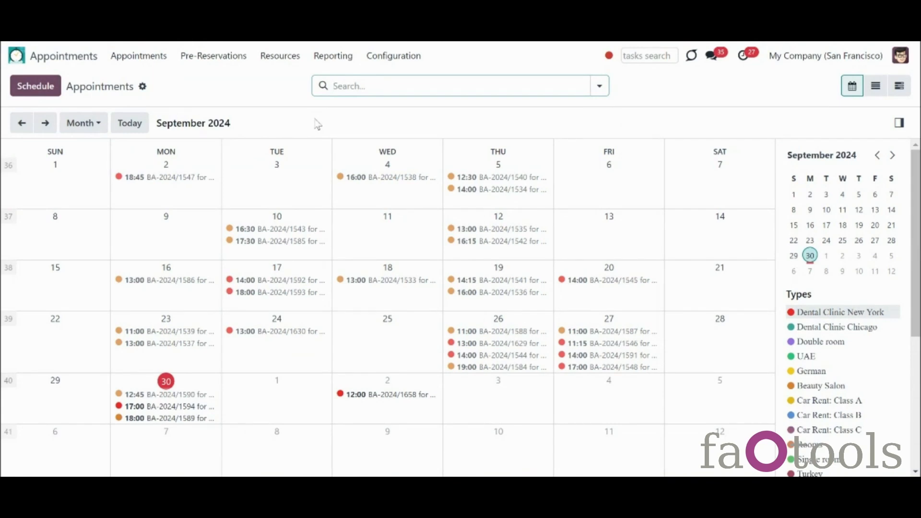
Step: Open the Dental Clinic New York resource type
left_click(274, 57)
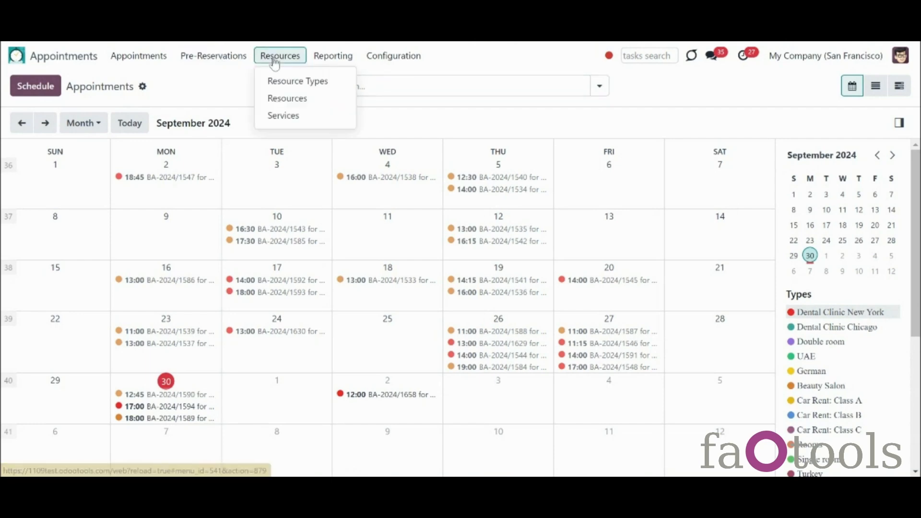
left_click(274, 81)
left_click(114, 187)
Step: Add 1 Hour(s) Popup and 1 Day(s) Email default alarms and save
left_click(140, 392)
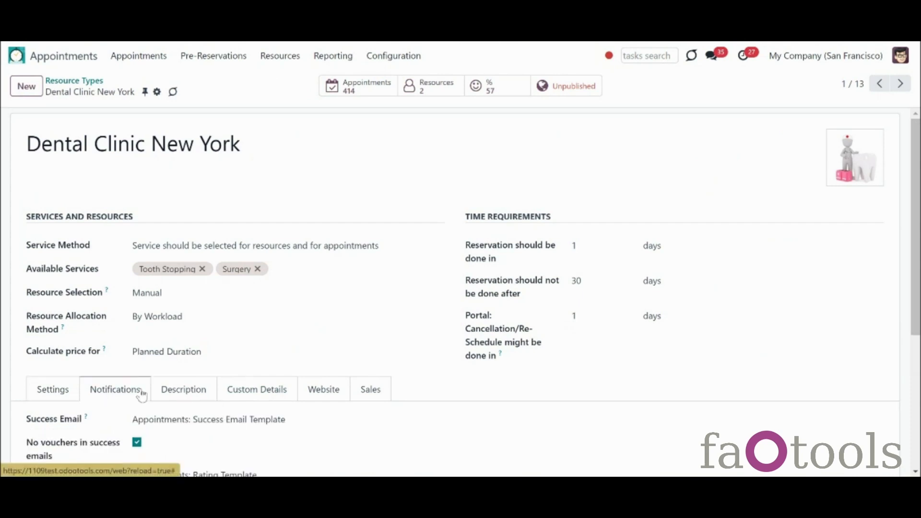
left_click_drag(918, 288, 920, 356)
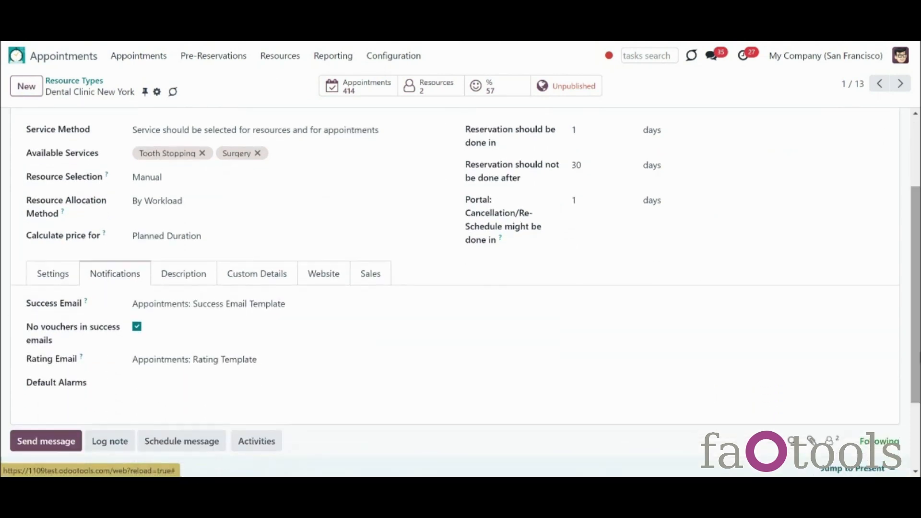
left_click(321, 384)
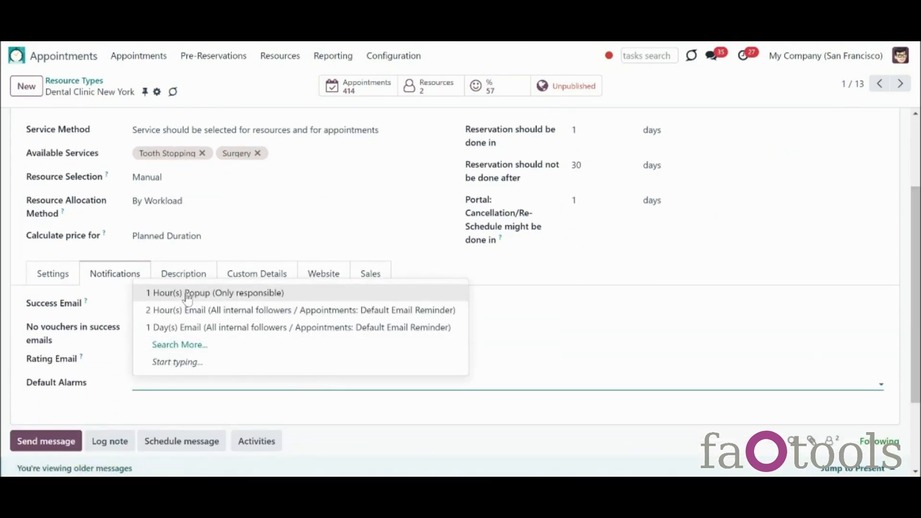
left_click(187, 295)
left_click(323, 379)
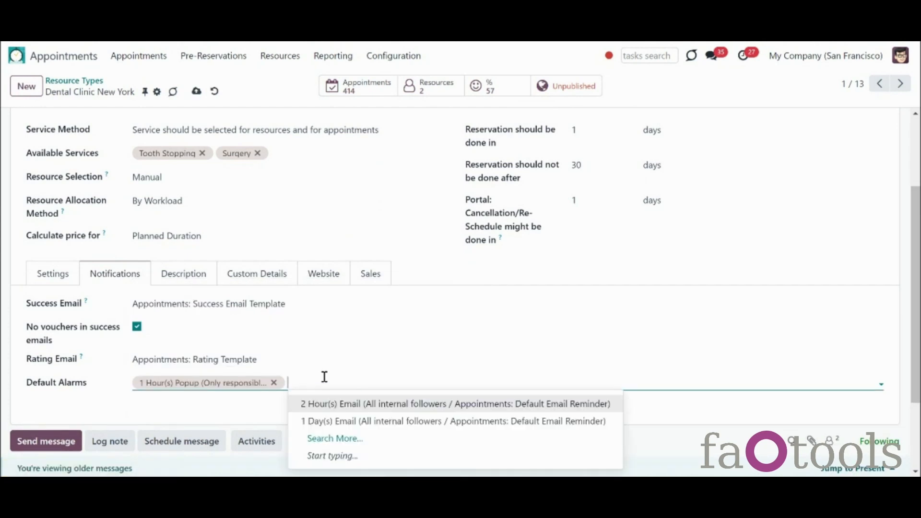
left_click(330, 423)
left_click(197, 91)
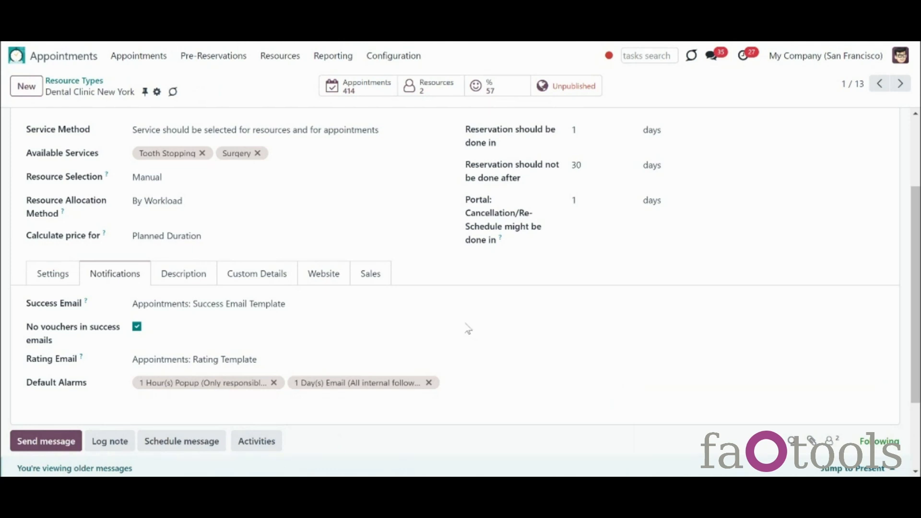
Step: Open the reminder alarms list with the Email and Popup groups expanded
left_click(397, 58)
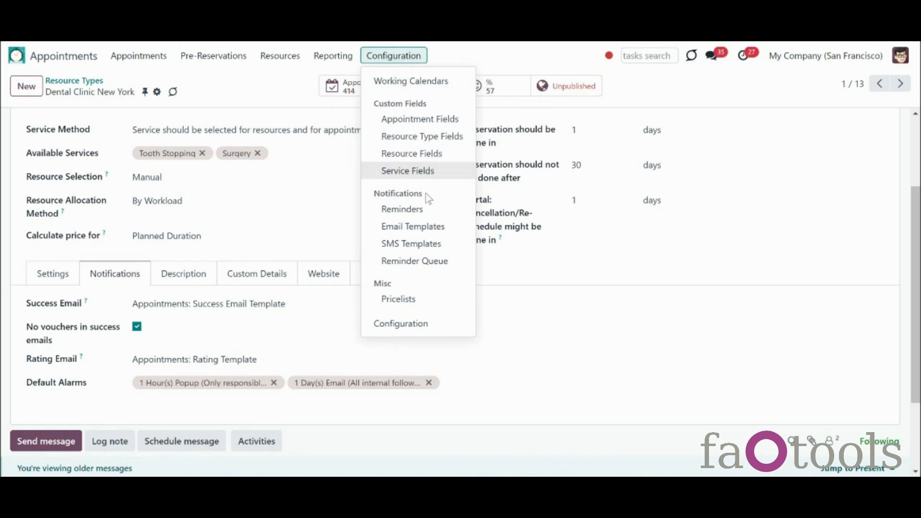
left_click(427, 210)
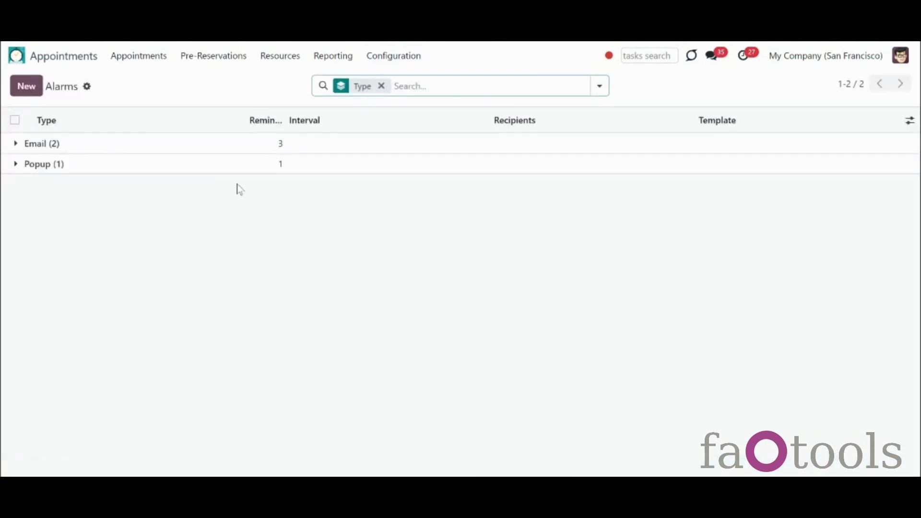
left_click(16, 144)
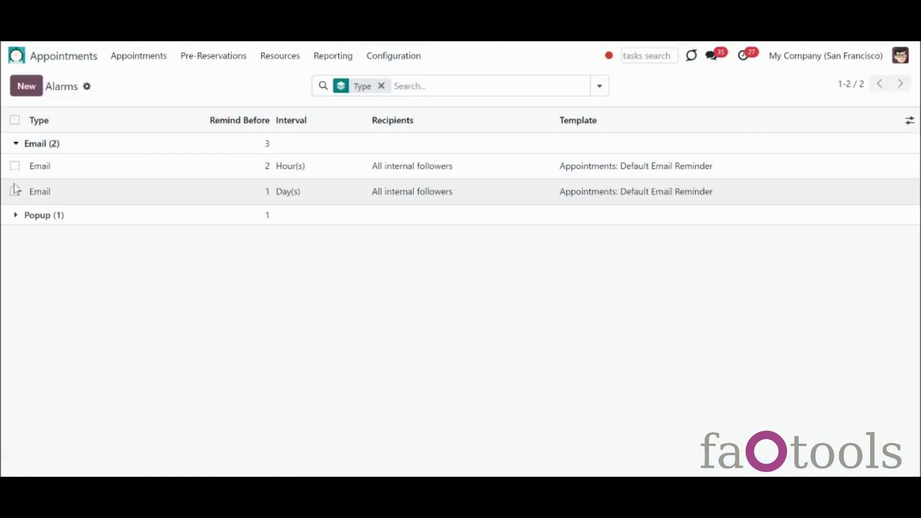
left_click(17, 217)
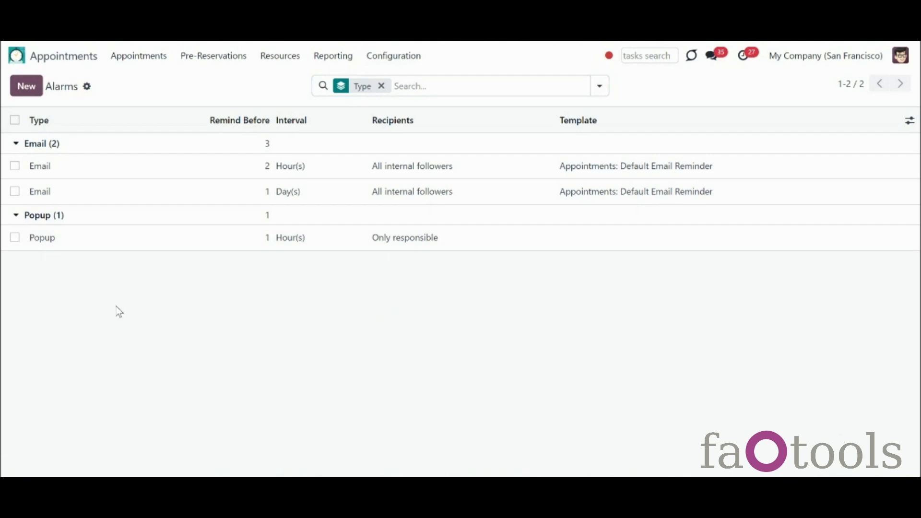
Step: Open the 1 Day(s) Email alarm and switch its type to SMS, then back to Email
left_click(24, 89)
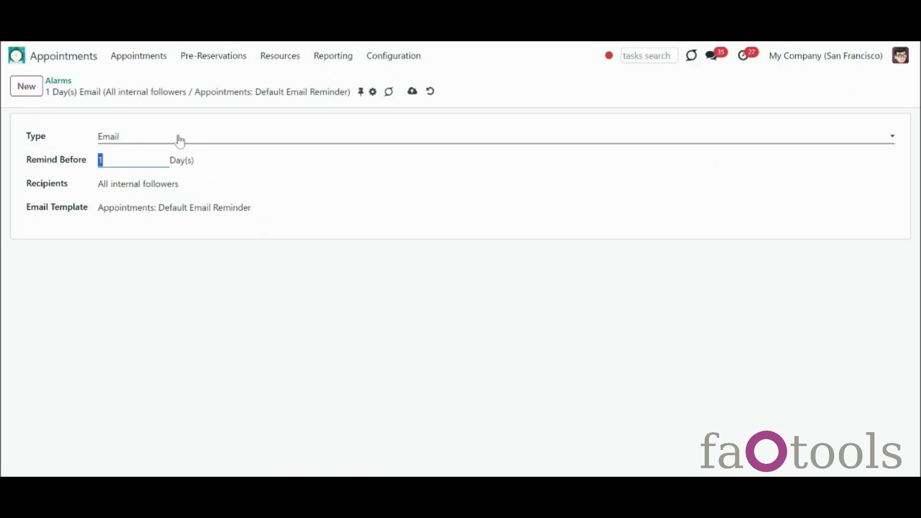
left_click(180, 139)
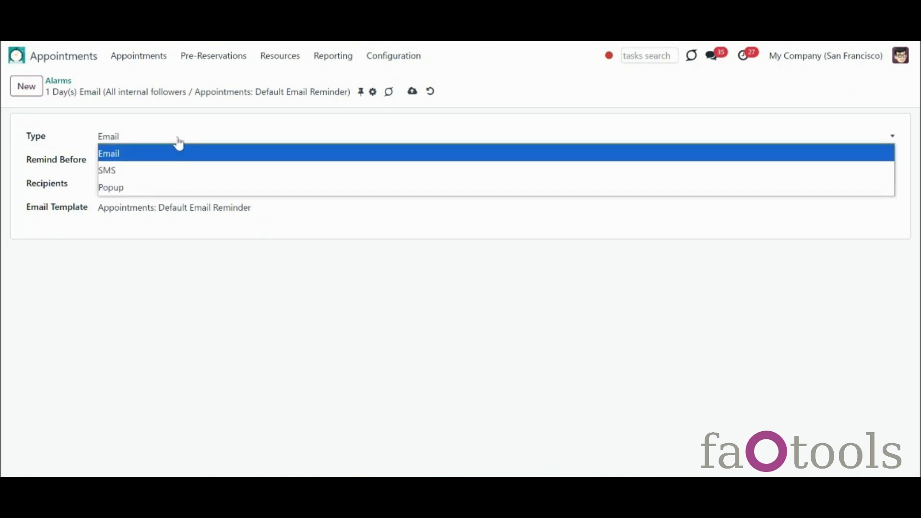
left_click(181, 171)
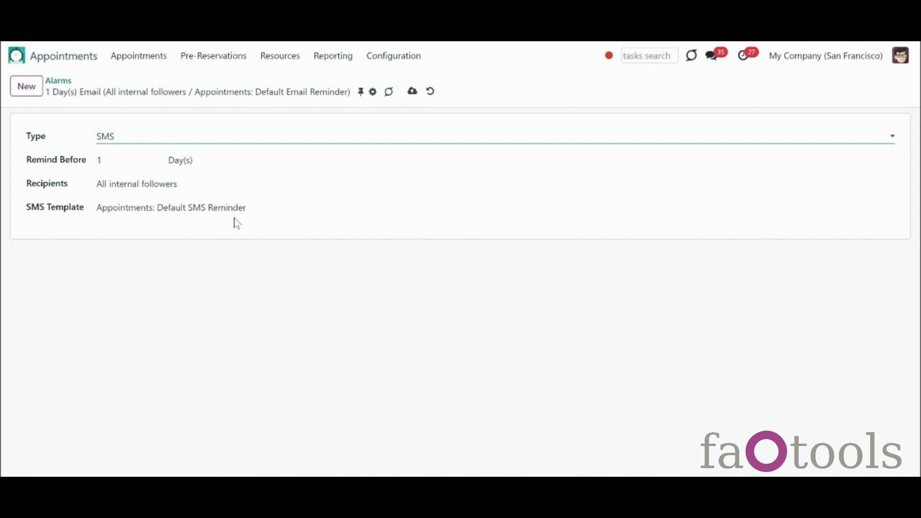
left_click(224, 141)
left_click(219, 154)
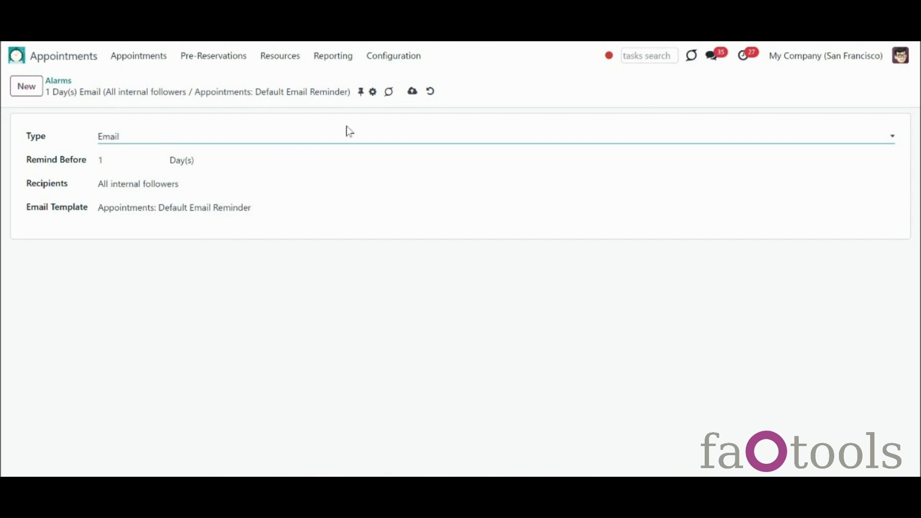
left_click(399, 57)
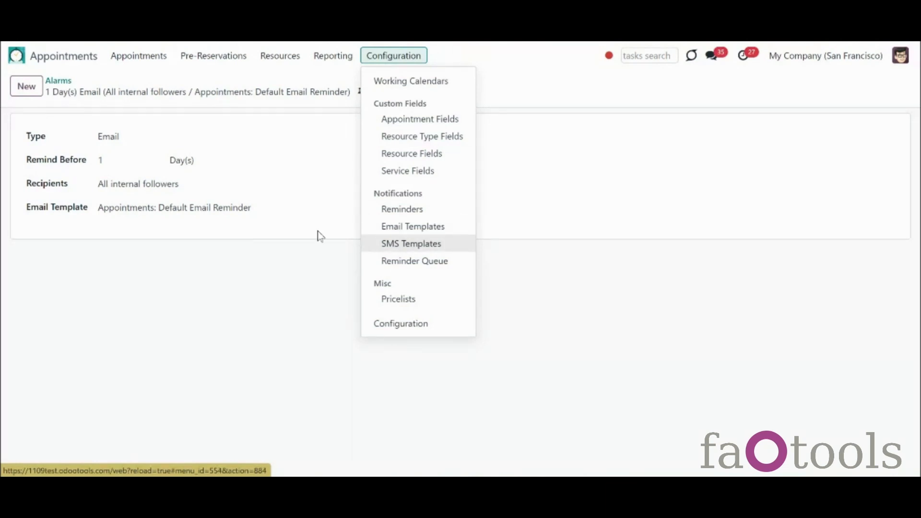
left_click(281, 229)
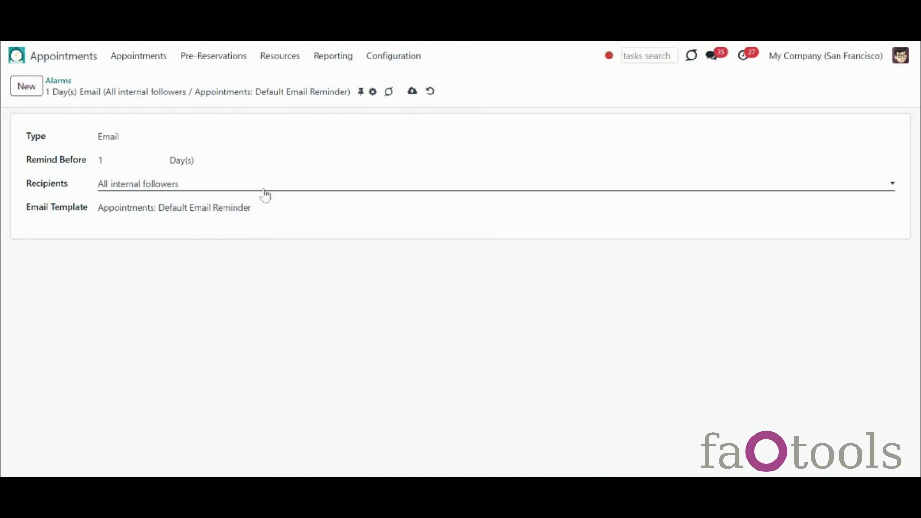
Step: Set the reminder unit to Hour(s) and recipients to All followers
left_click(175, 163)
left_click(192, 194)
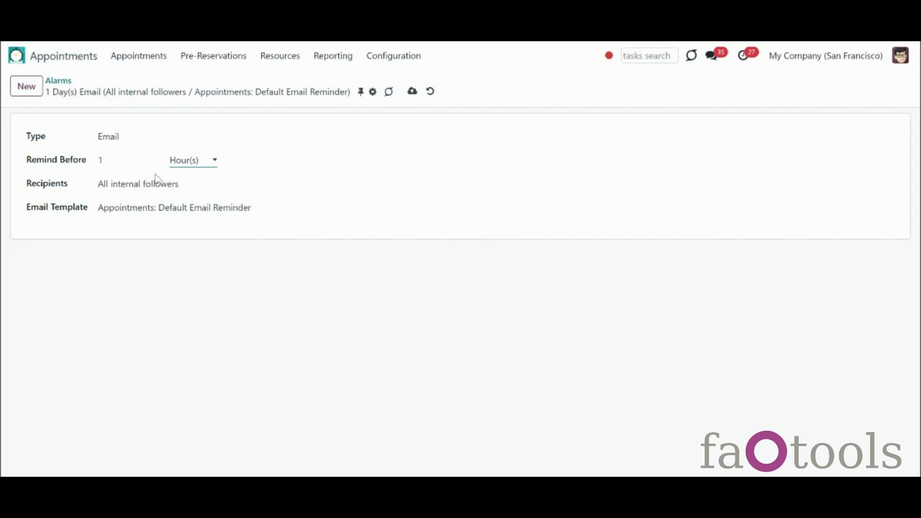
left_click(203, 186)
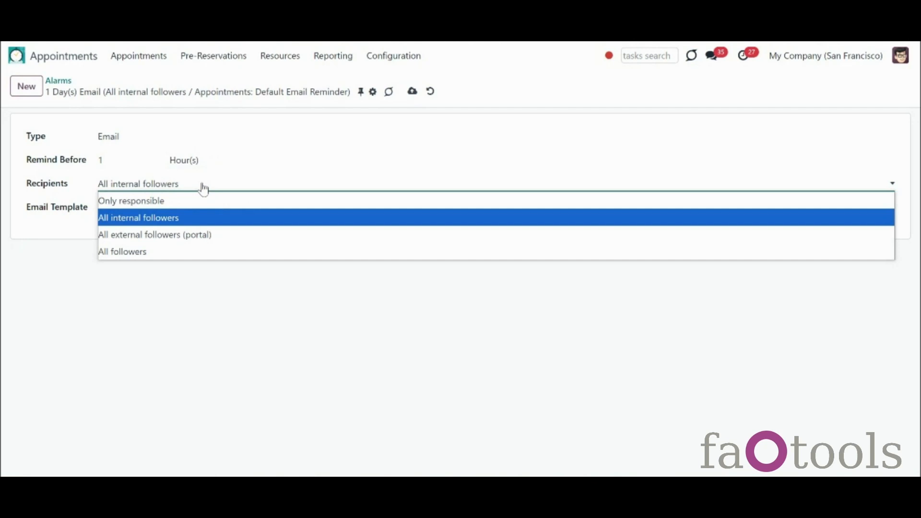
left_click(249, 252)
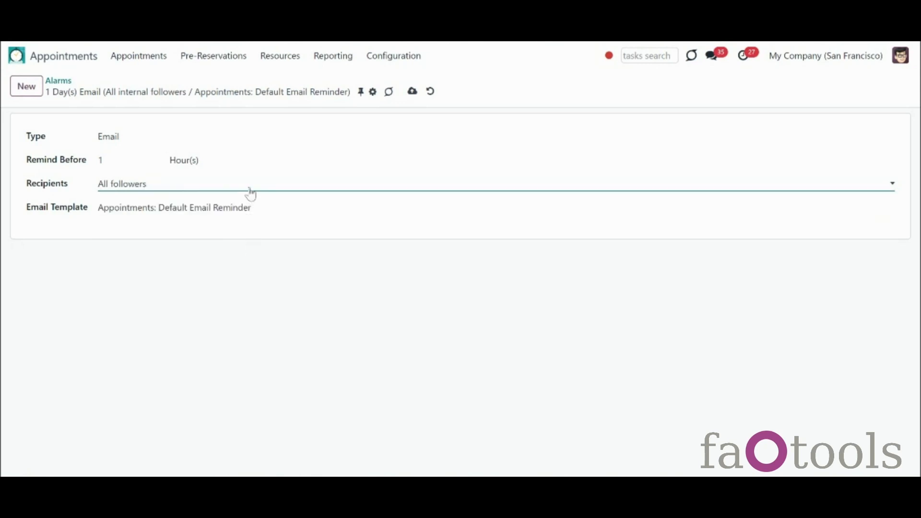
Step: Try the Popup type, return to Email, and save the 1-hour alarm
left_click(217, 142)
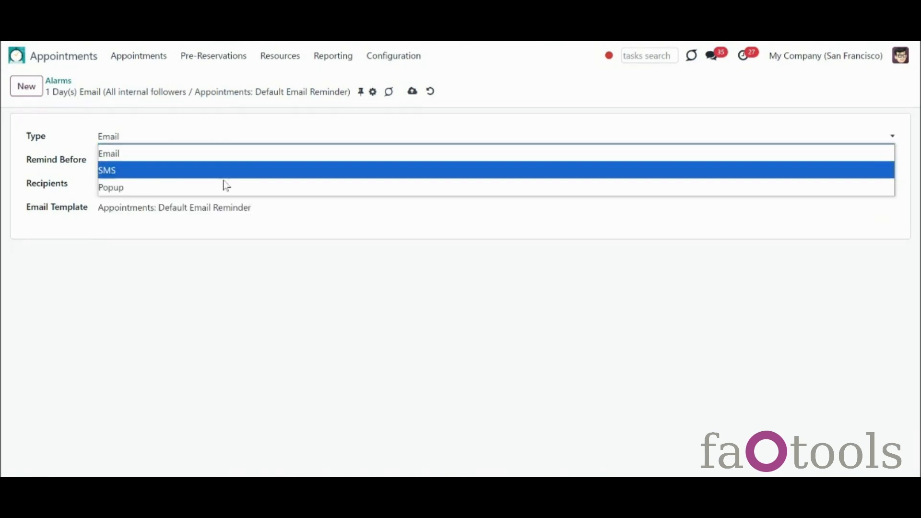
left_click(226, 187)
left_click(226, 189)
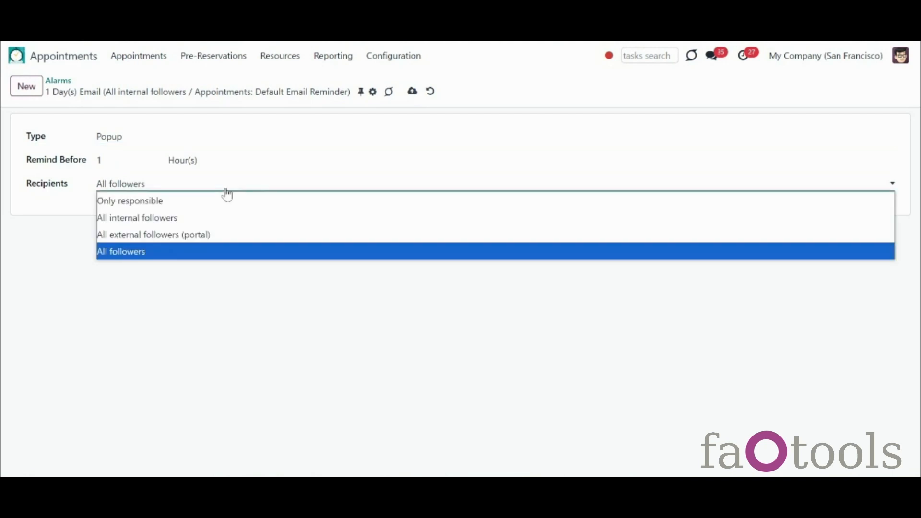
left_click(225, 182)
left_click(222, 144)
left_click(225, 155)
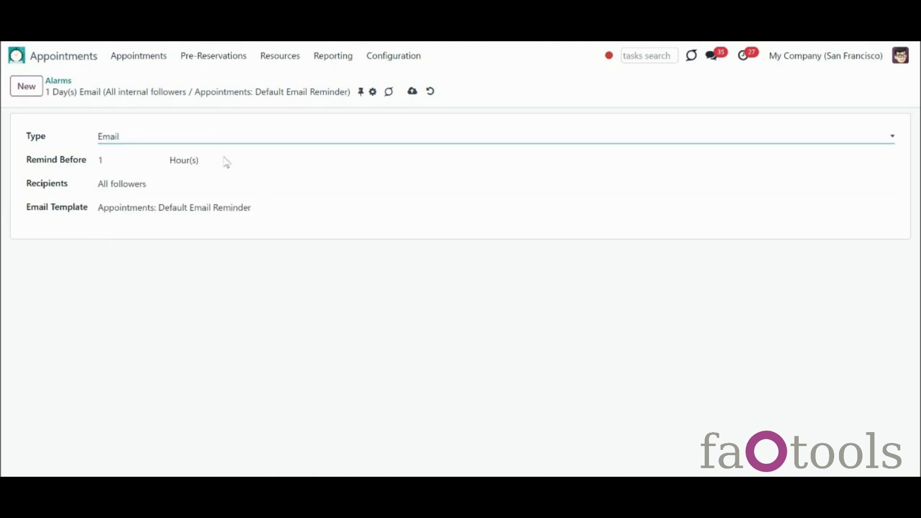
left_click(412, 92)
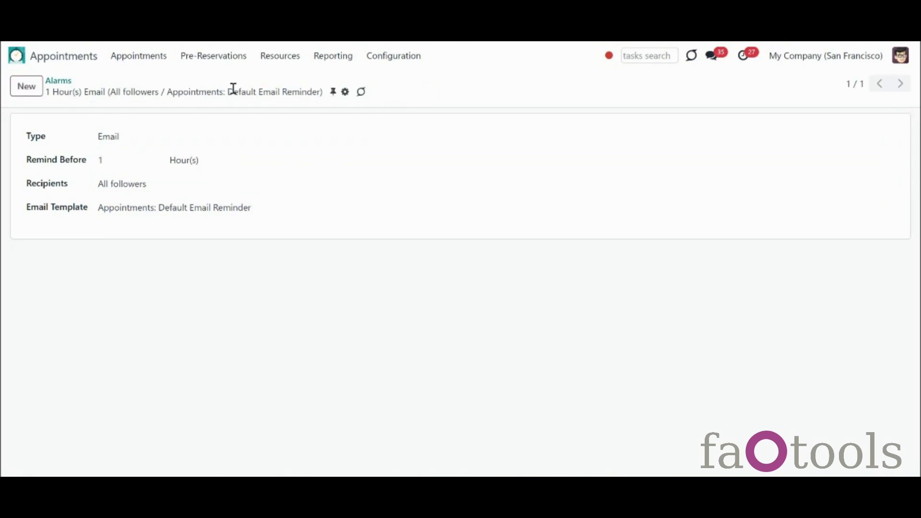
Step: Open the October 2 12:00 appointment BA-2024/1658 for editing
left_click(283, 61)
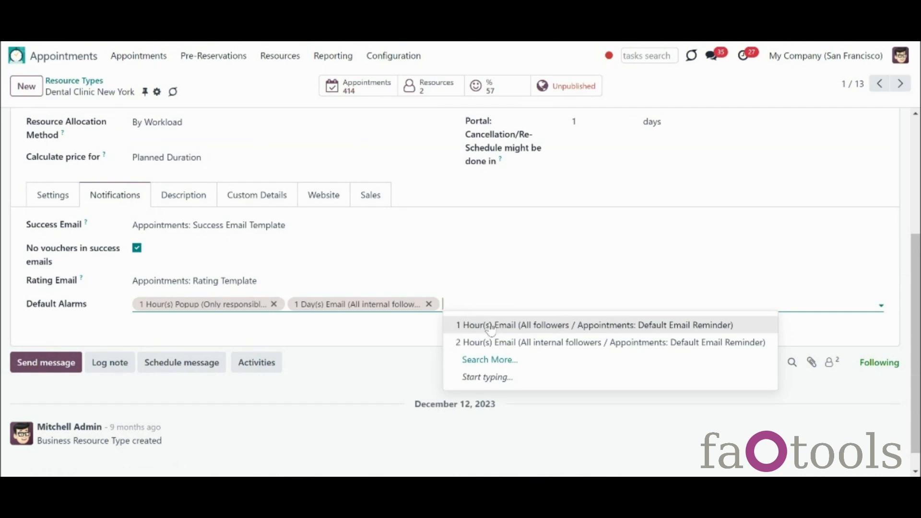
left_click(139, 56)
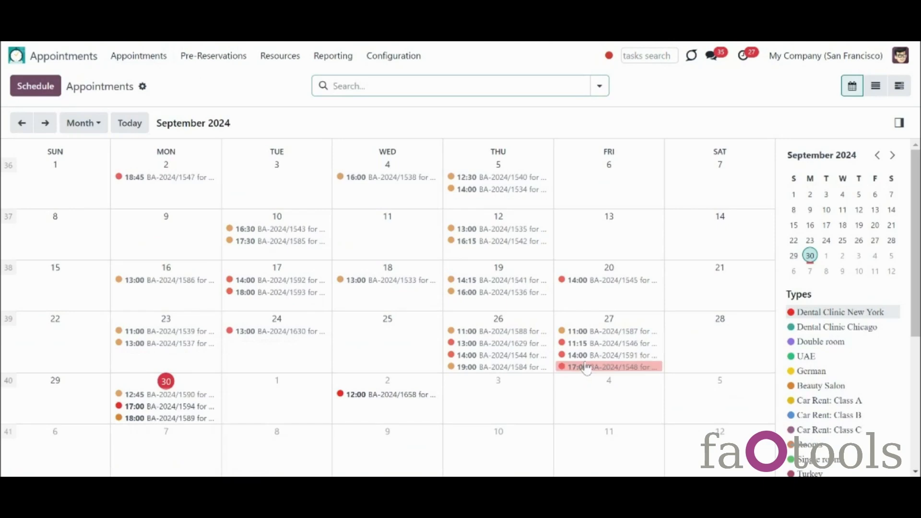
left_click(375, 404)
left_click(472, 376)
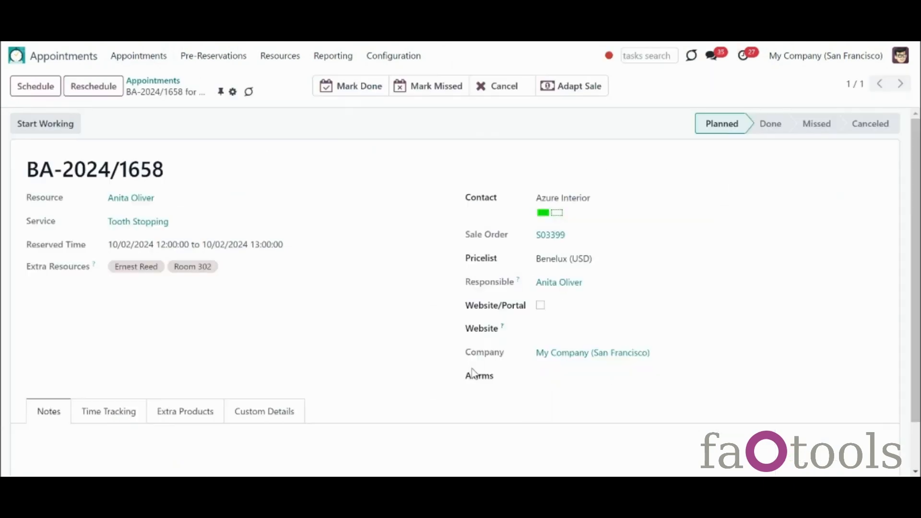
Step: Add the 1 Hour(s) Email alarm to the appointment and save it
left_click_drag(919, 244, 919, 263)
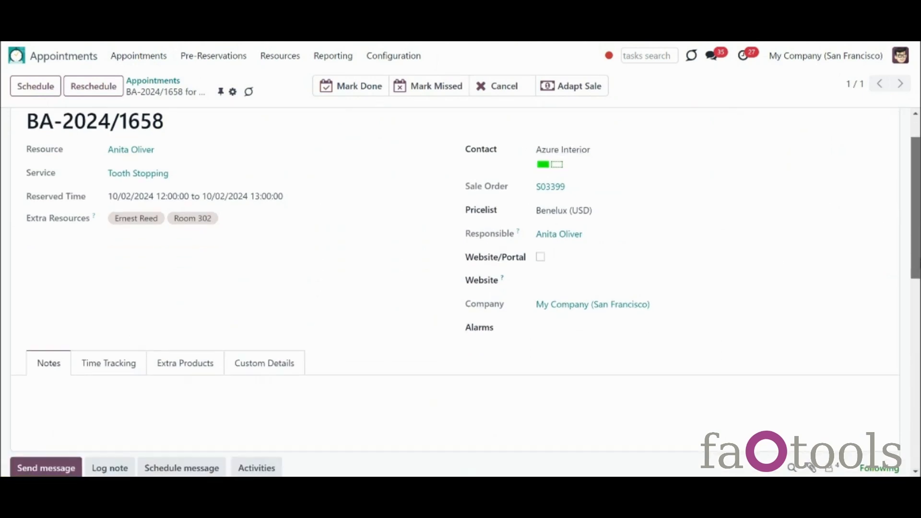
left_click(582, 328)
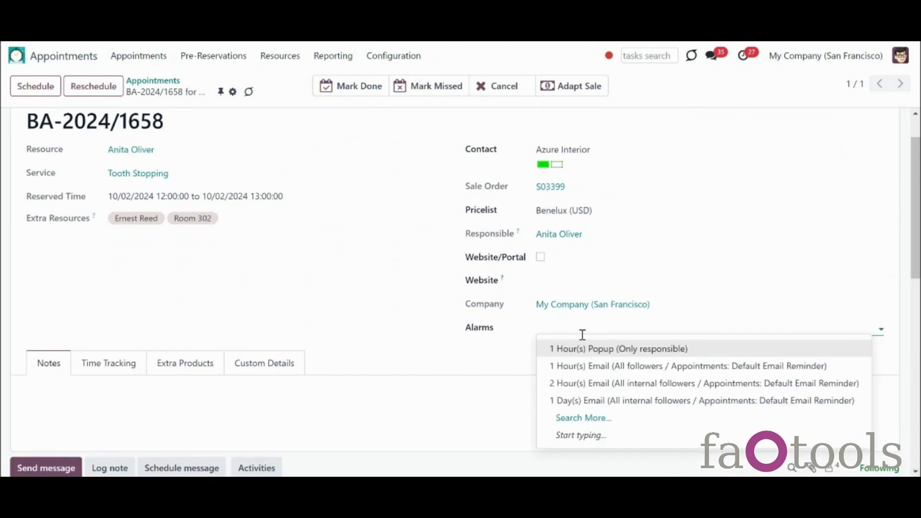
left_click(592, 370)
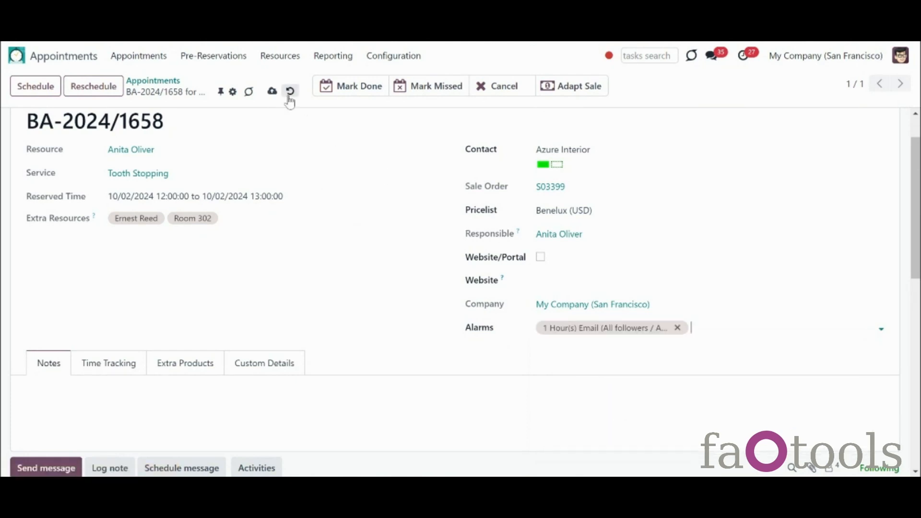
left_click(273, 91)
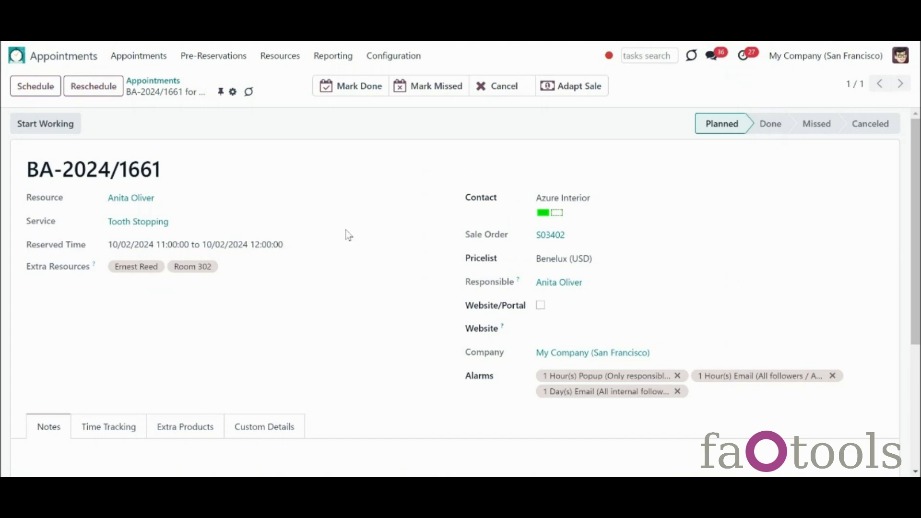
left_click(381, 62)
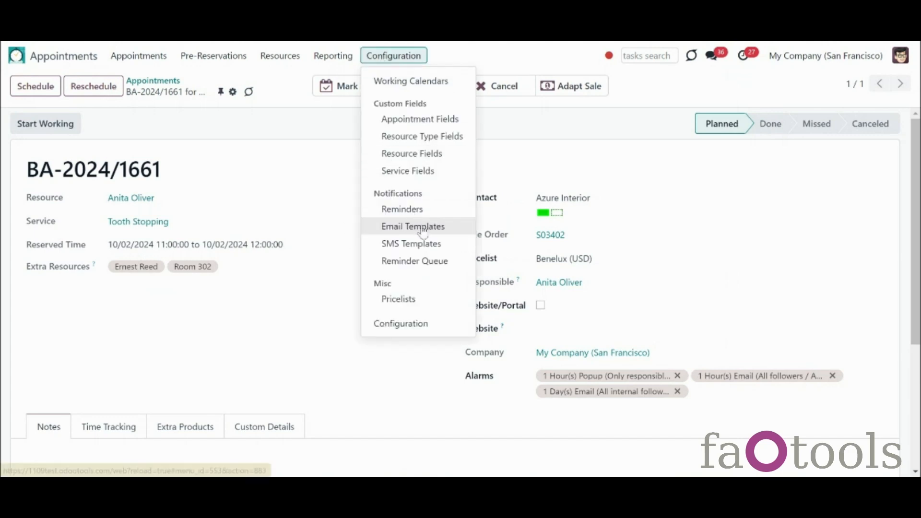
Step: Open the Reminder Queue and inspect the first queued reminder
left_click(430, 261)
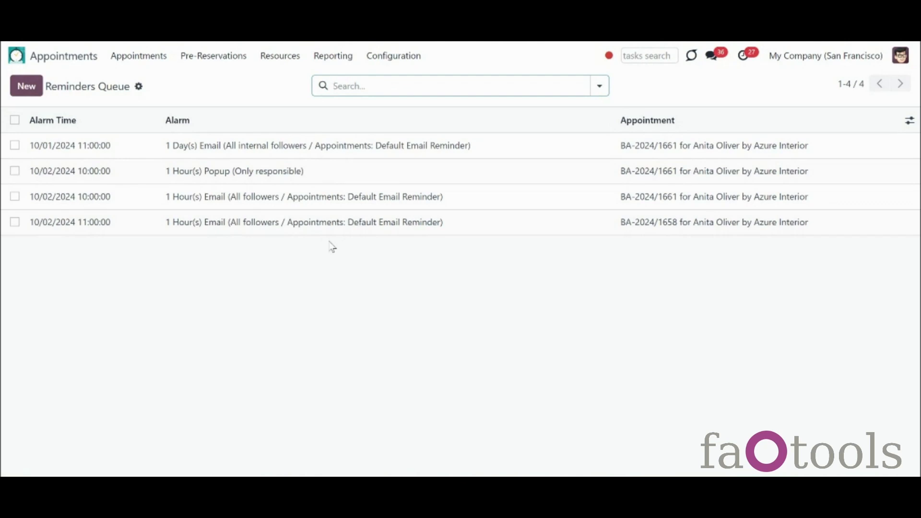
left_click(264, 151)
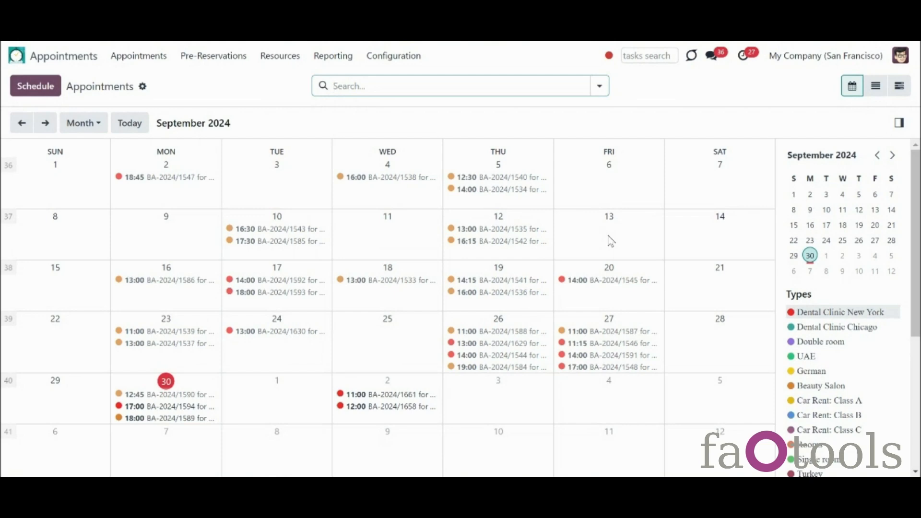
Step: Review sale order S03286 of the September 4 appointment, then open the app settings
left_click(410, 178)
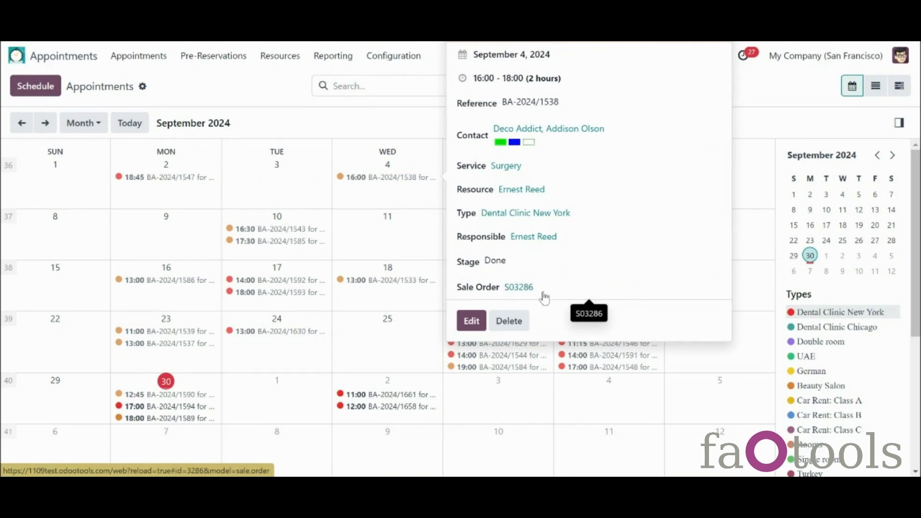
left_click(522, 290)
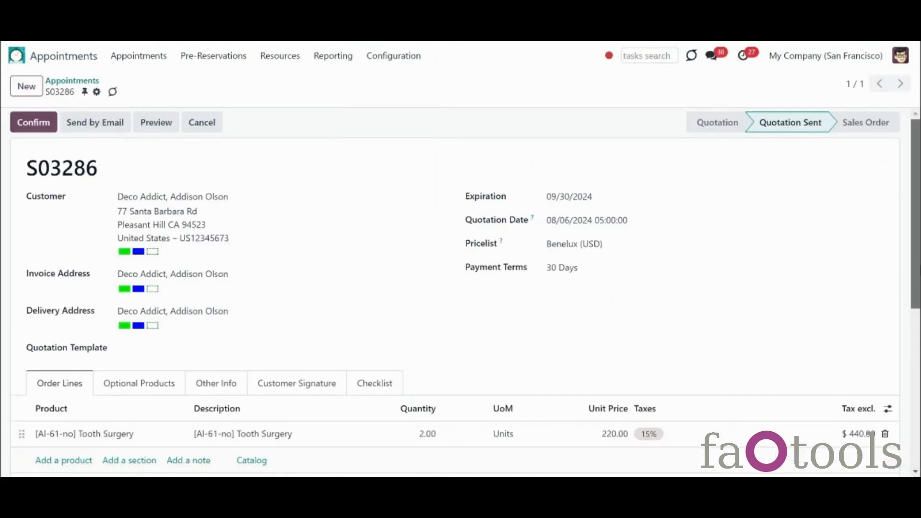
scroll(762, 322, "down", 2)
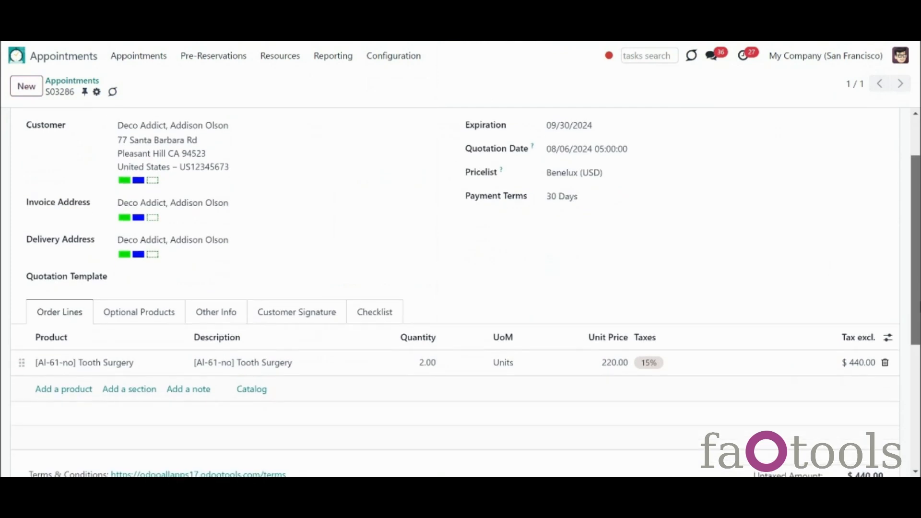
scroll(762, 322, "down", 1)
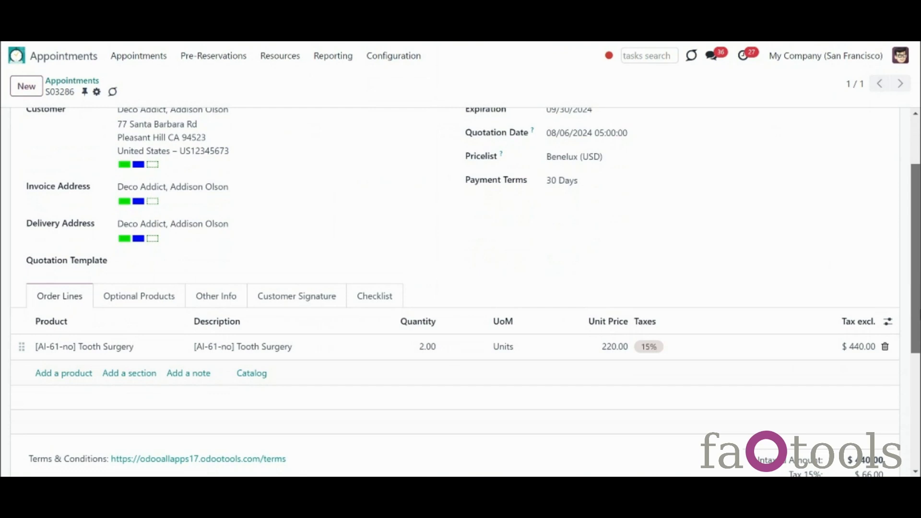
scroll(461, 292, "up", 3)
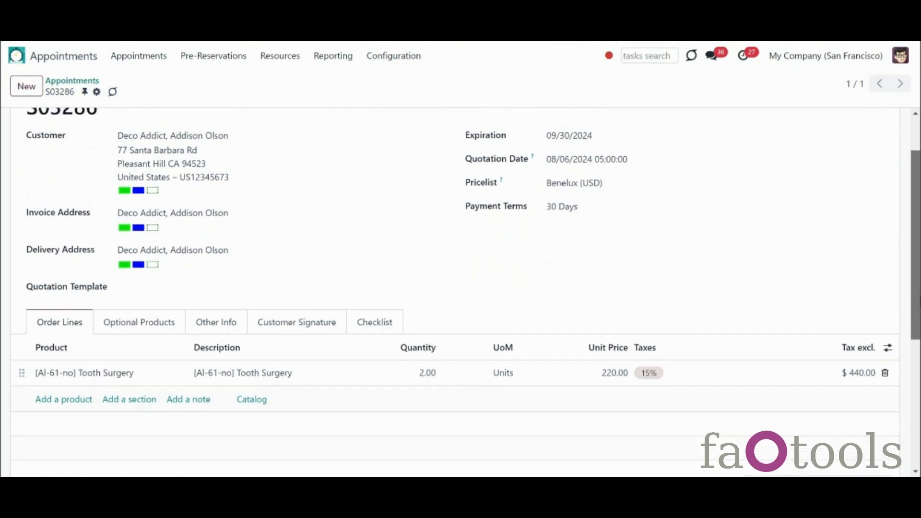
scroll(881, 235, "up", 2)
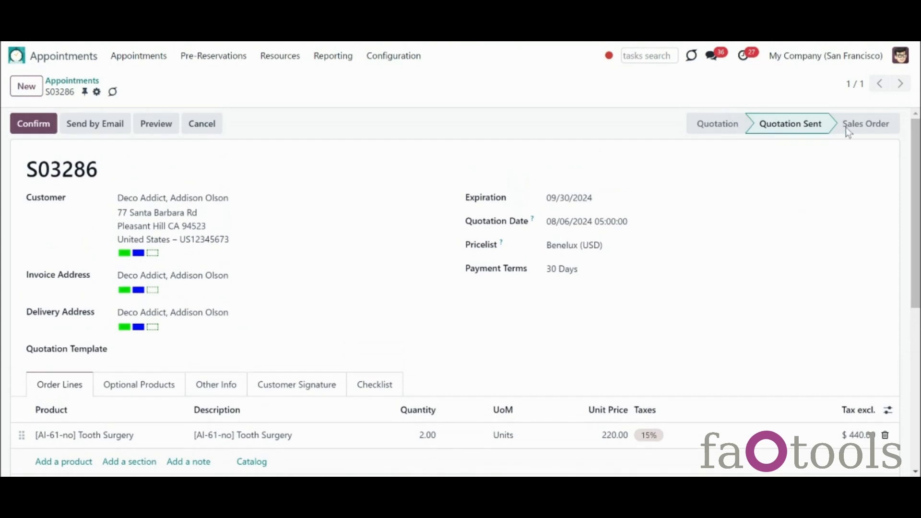
left_click(389, 57)
left_click(428, 324)
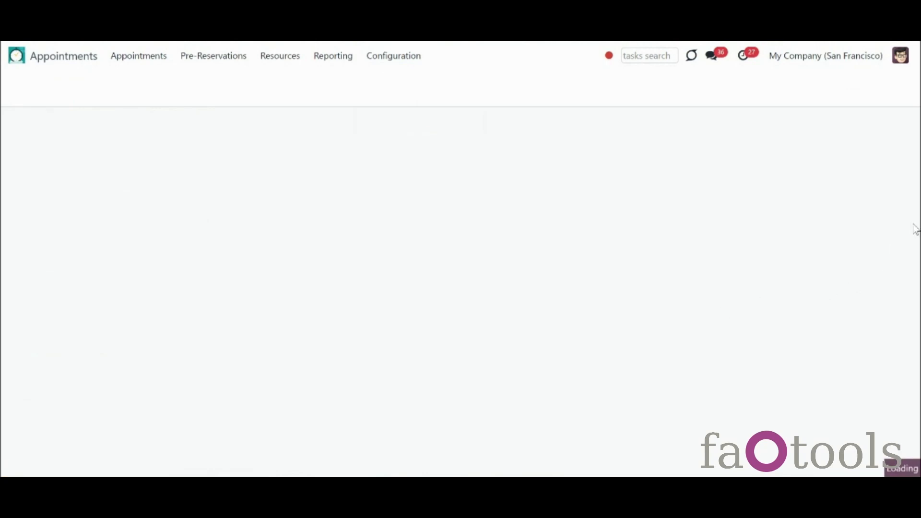
scroll(914, 211, "down", 2)
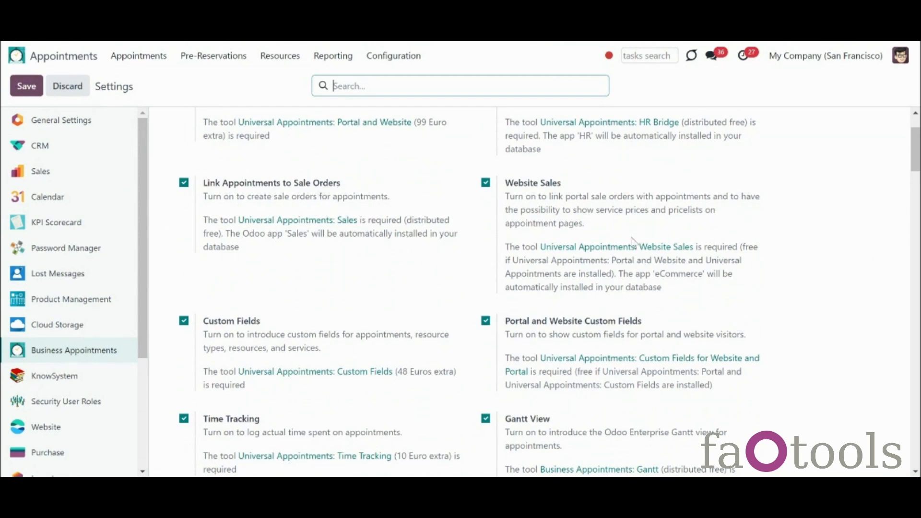
scroll(792, 204, "down", 3)
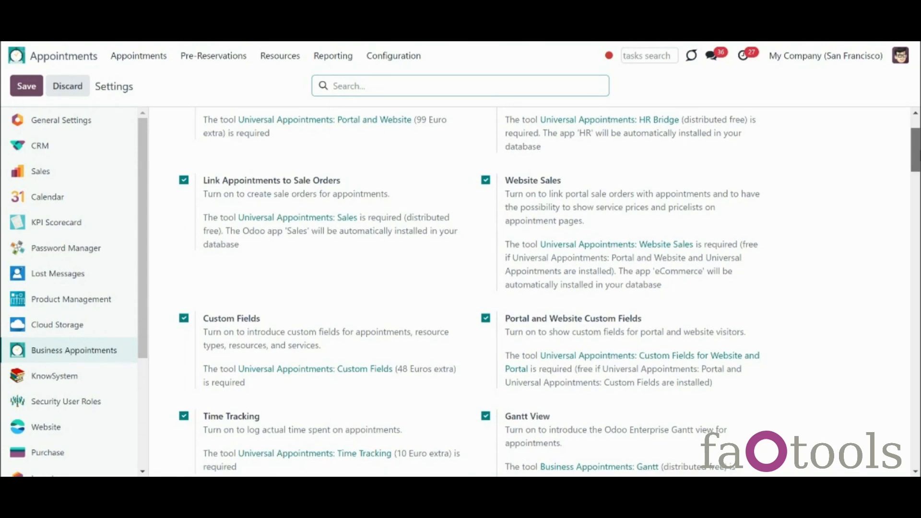
scroll(527, 288, "down", 6)
scroll(527, 288, "down", 2)
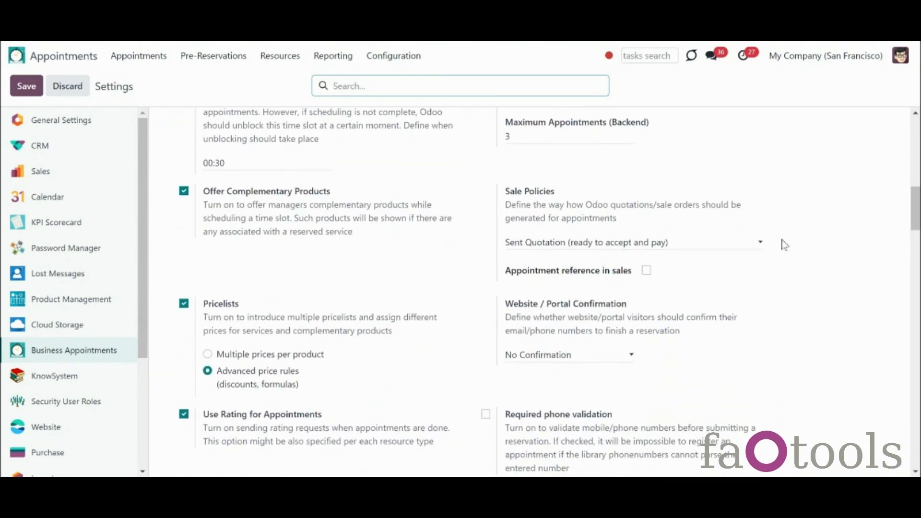
left_click(760, 243)
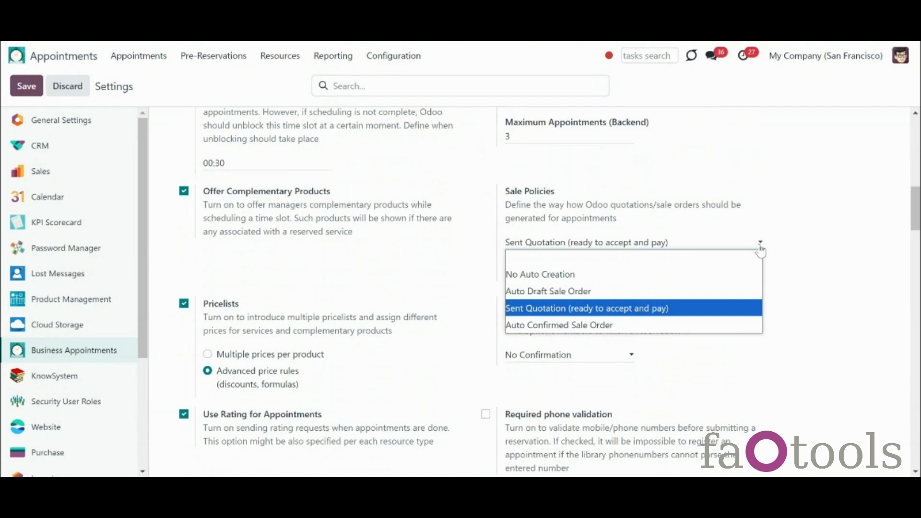
left_click(757, 316)
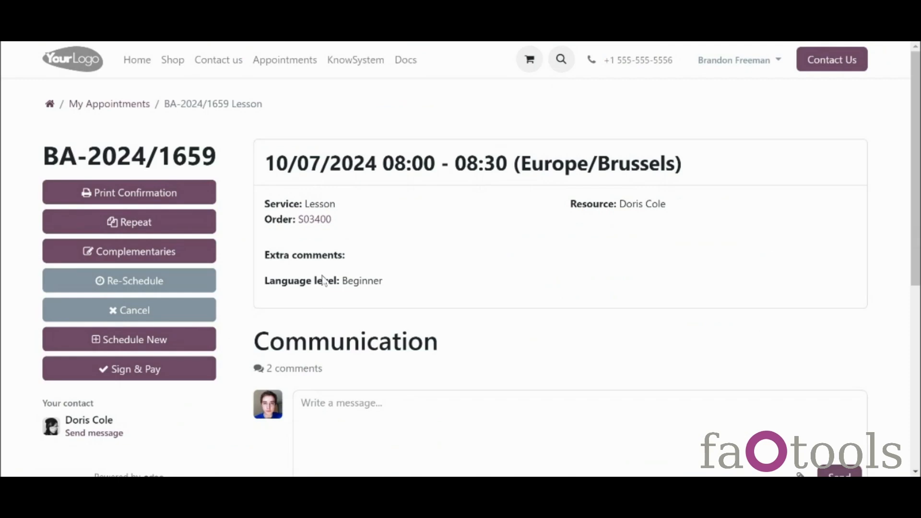
Step: Check quotation S03400 via Sign & Pay, then set Sale Policies to Auto Confirmed Sale Order
left_click(320, 222)
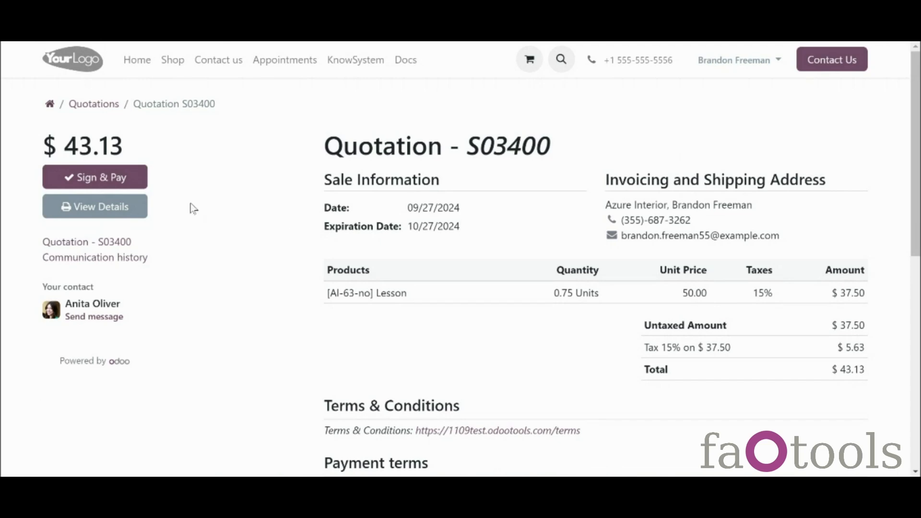
left_click(143, 181)
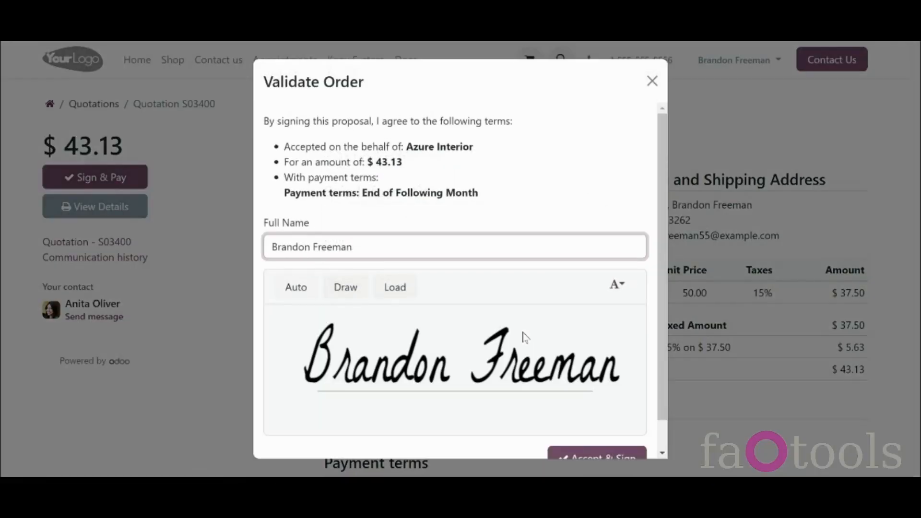
left_click(653, 82)
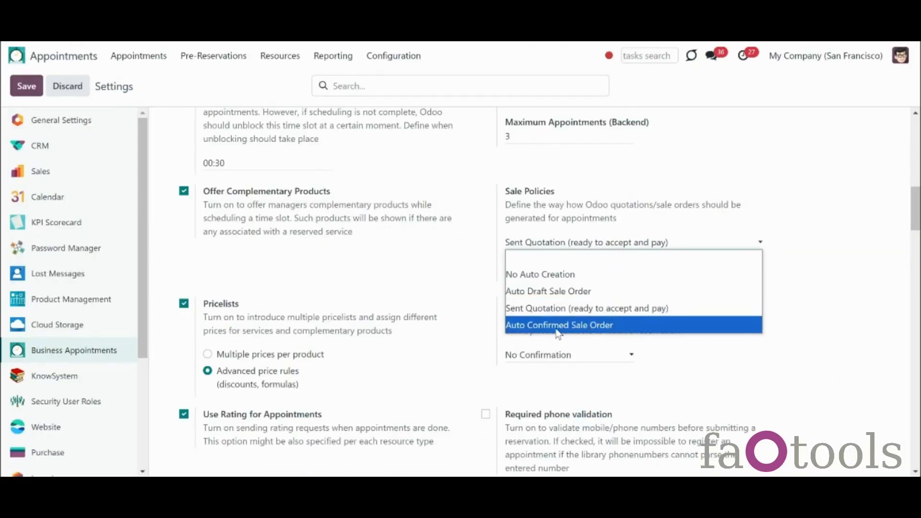
left_click(576, 327)
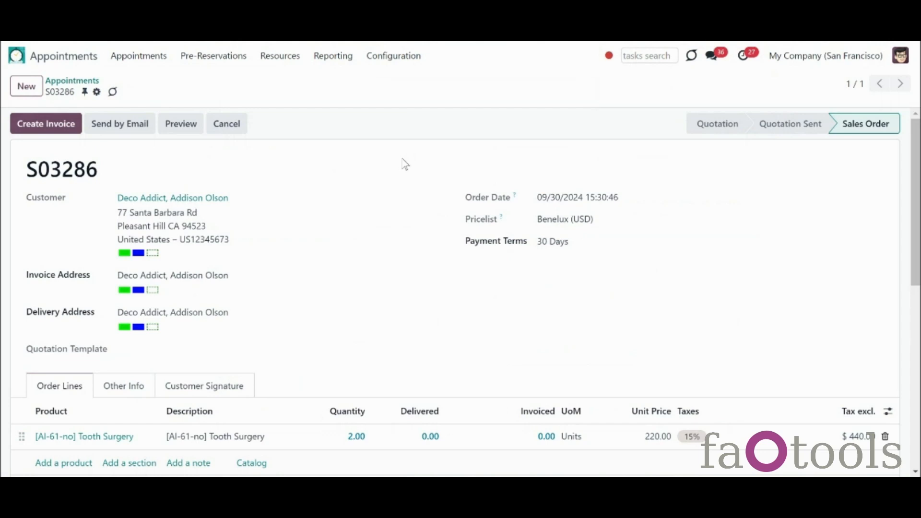
Step: Look over confirmed order S03286 and reopen the Sale Policies choices
scroll(916, 192, "down", 1)
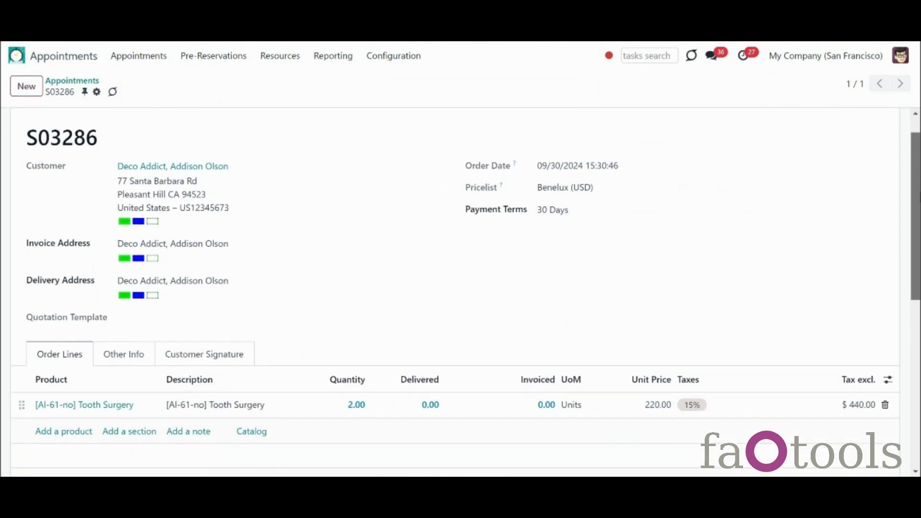
scroll(917, 168, "up", 1)
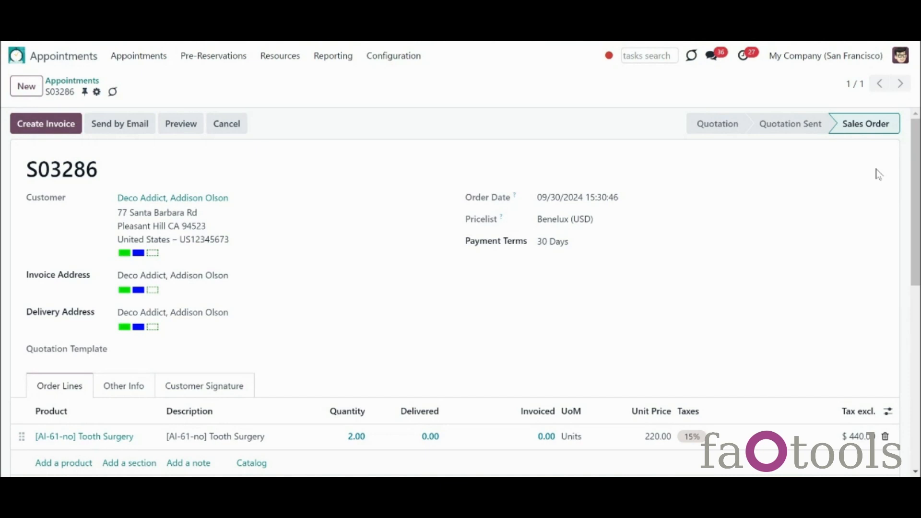
left_click(569, 243)
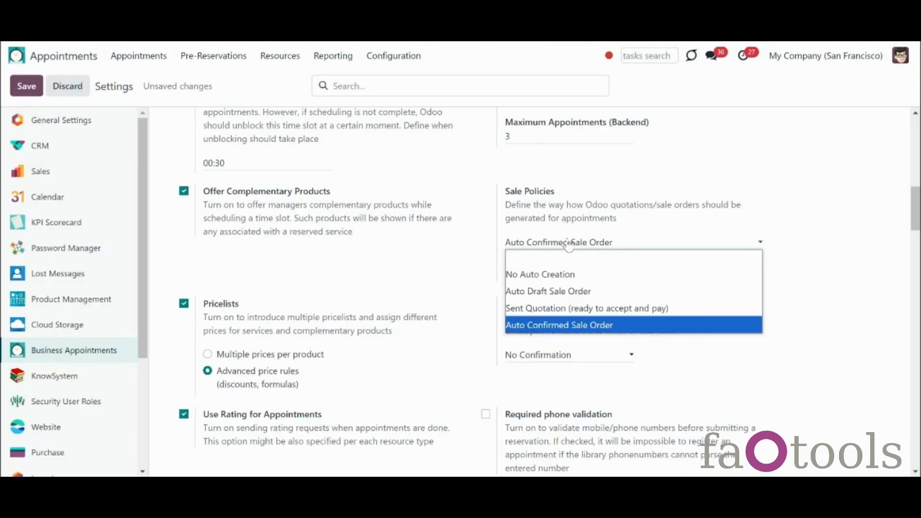
Step: Choose Auto Draft Sale Order and add 4 Professional Tooth Paste units to quotation S03402
left_click(597, 293)
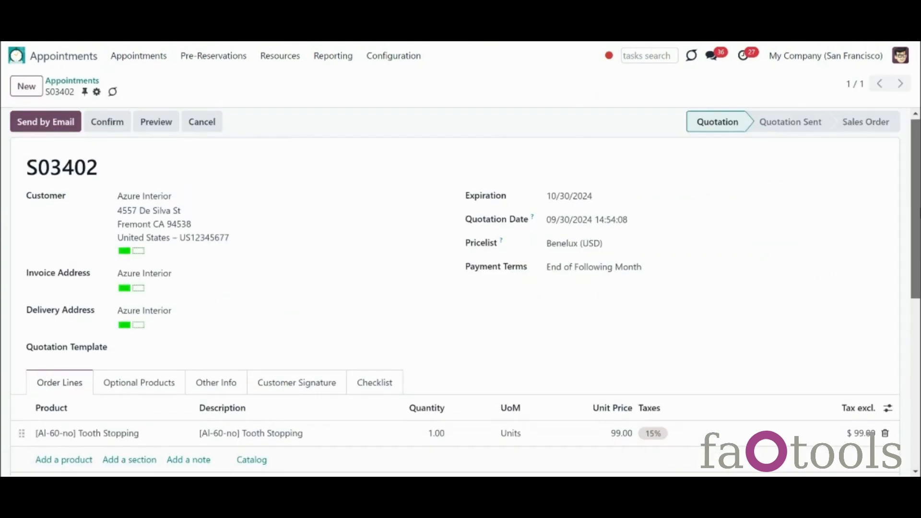
scroll(303, 245, "down", 3)
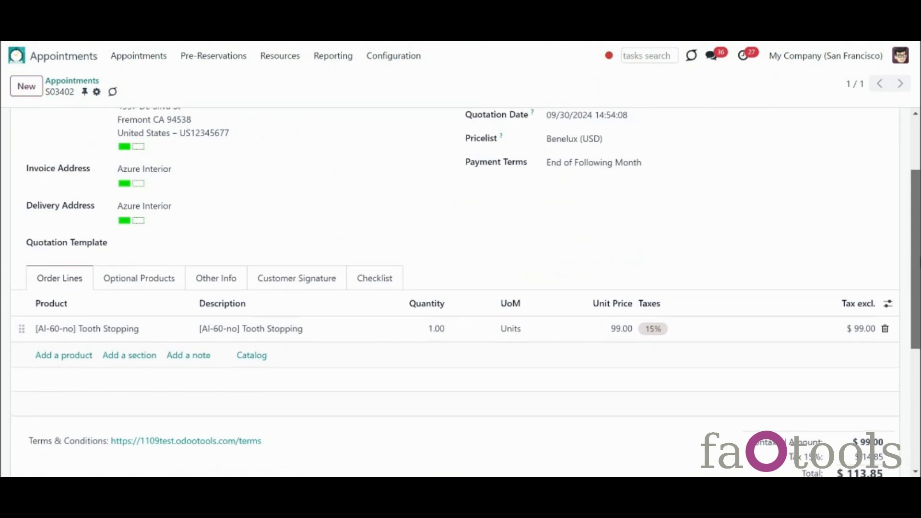
left_click(75, 360)
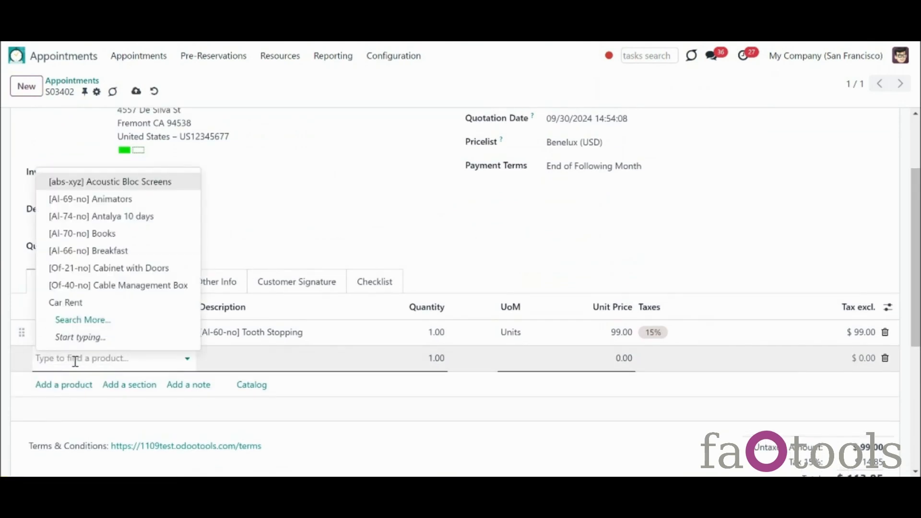
type("toot")
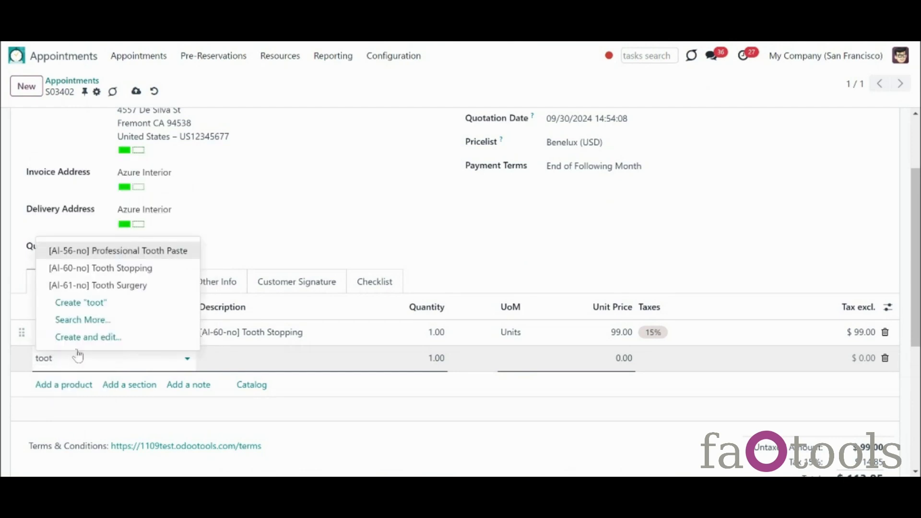
left_click(115, 253)
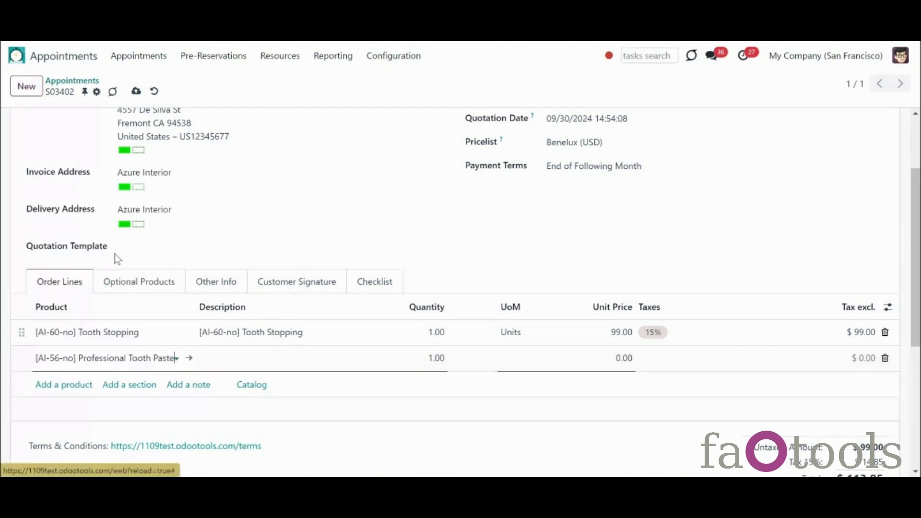
left_click(427, 358)
left_click(432, 359)
left_click(522, 262)
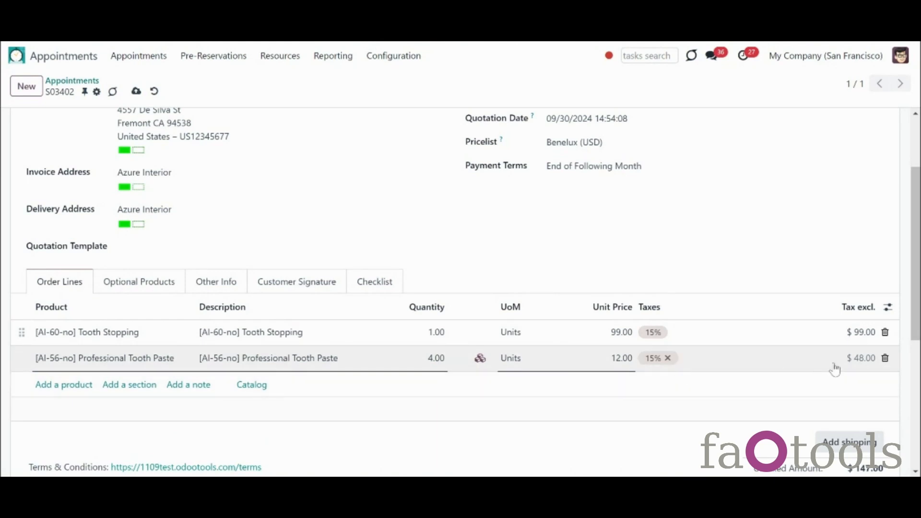
scroll(461, 288, "up", 3)
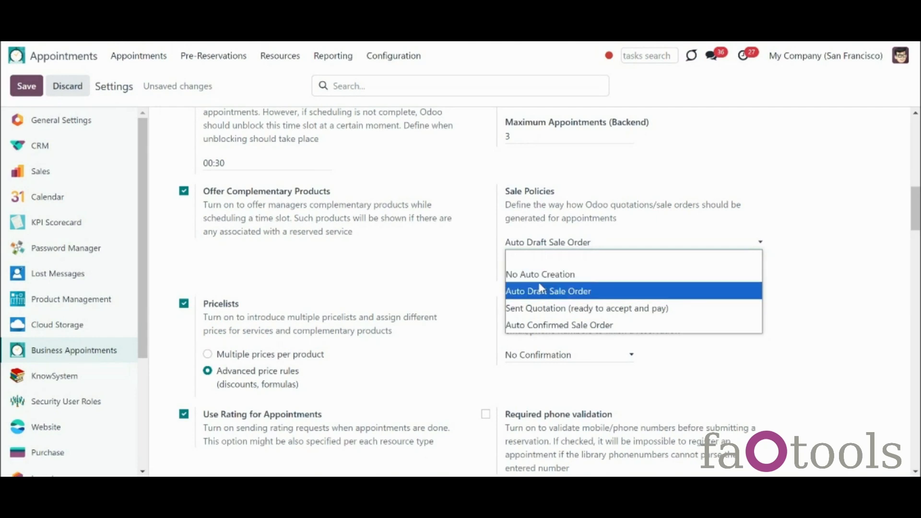
Step: Switch the sale policy to No Auto Creation so BA-2024/1662 gets no sale order
left_click(560, 277)
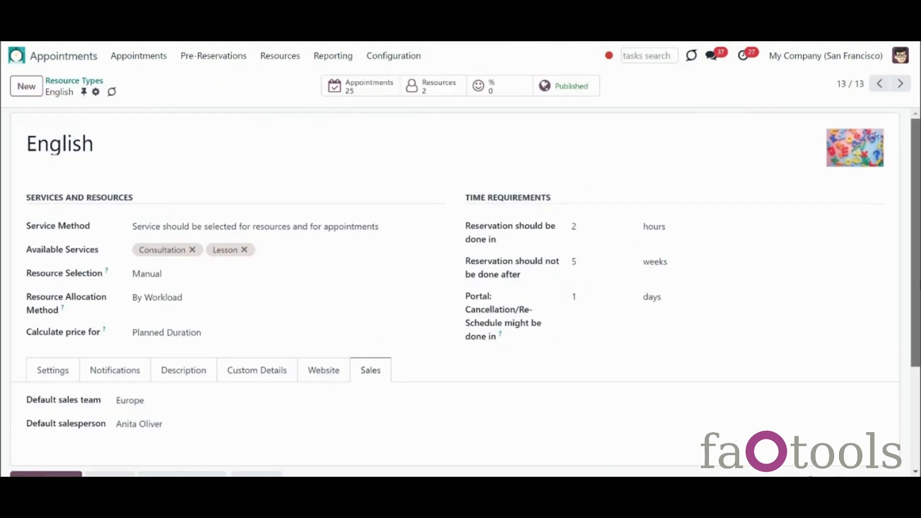
scroll(460, 293, "down", 1)
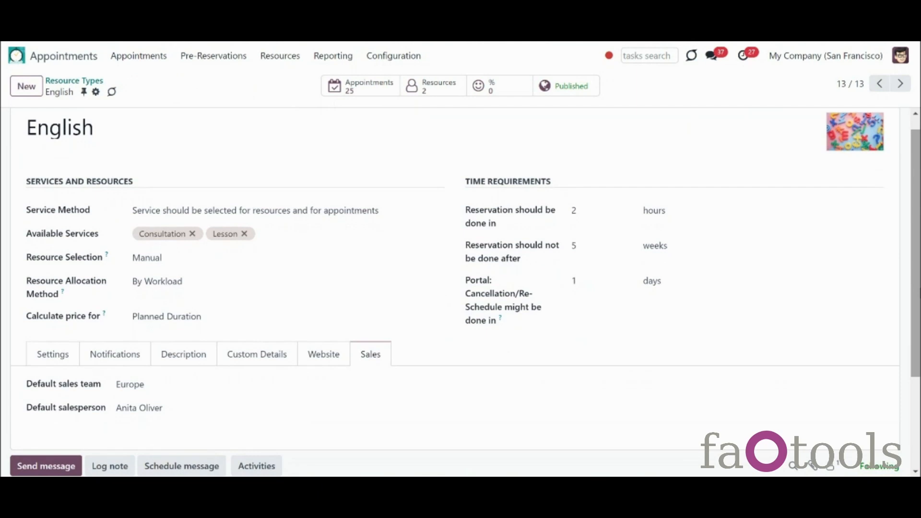
Step: Review the English resource type's pricing and quotation S03392's Other Info tab
scroll(461, 291, "down", 1)
scroll(461, 291, "down", 1)
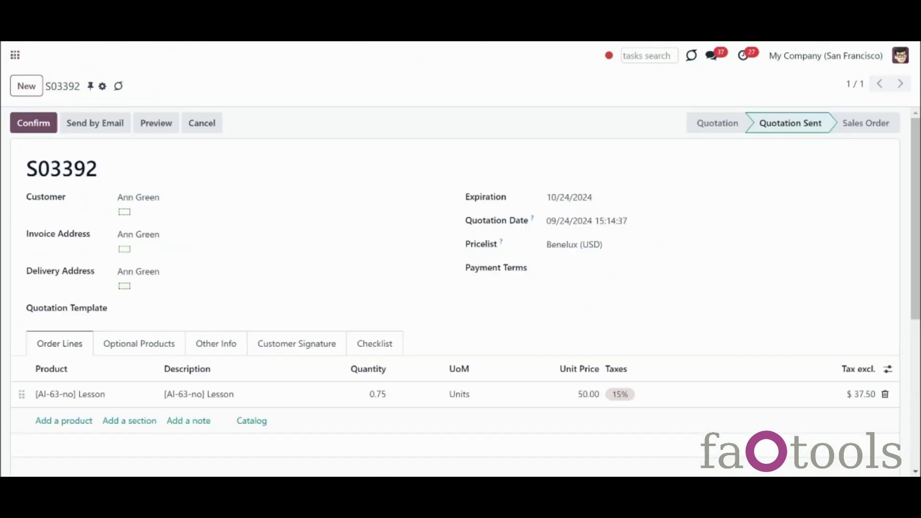
left_click(213, 346)
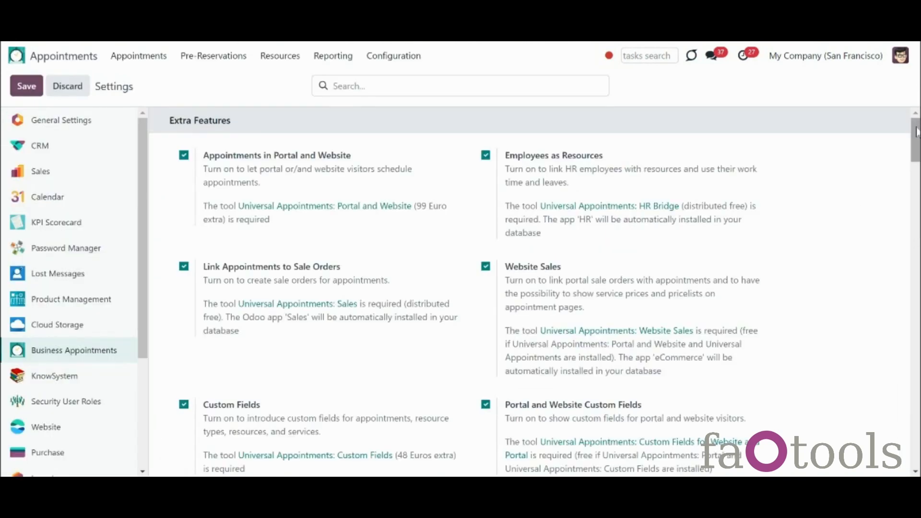
Step: Set the sale policy to Sent Quotation, enable 'Open order on finishing', and save
scroll(919, 152, "down", 3)
scroll(919, 153, "down", 9)
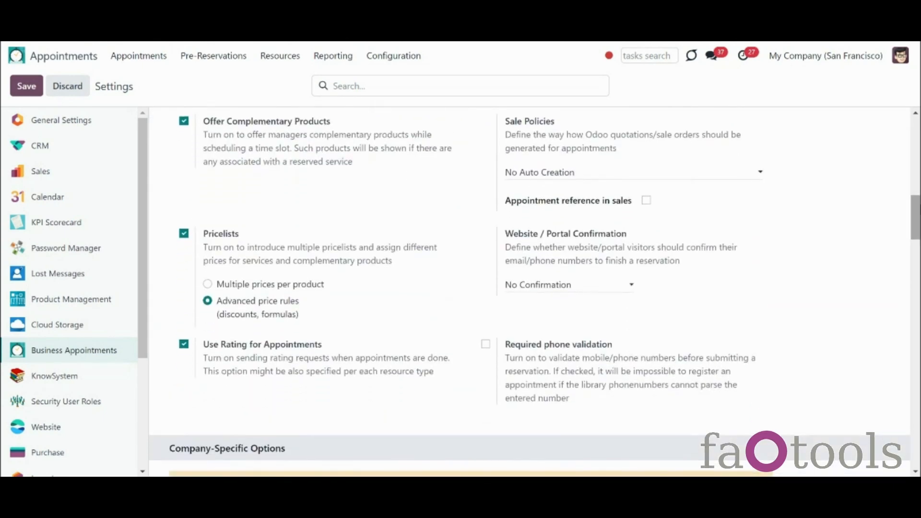
left_click(742, 176)
left_click(692, 242)
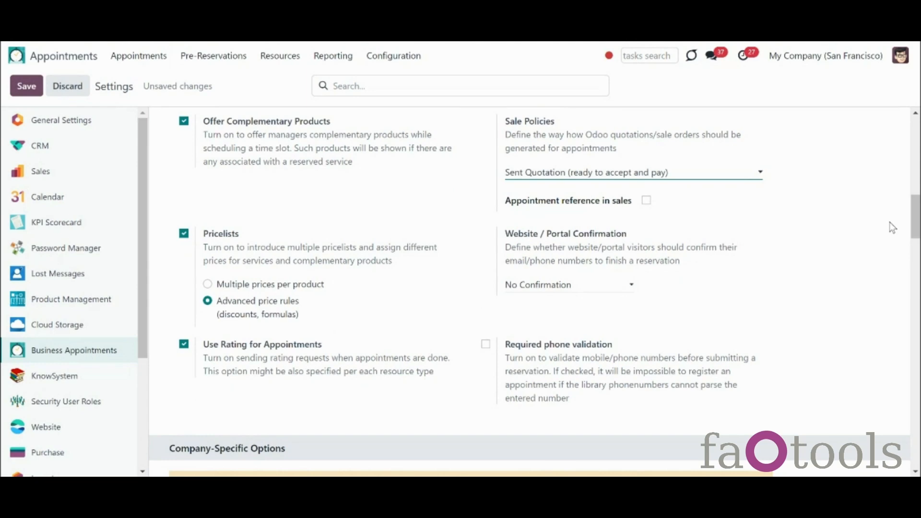
scroll(888, 226, "down", 11)
scroll(530, 292, "down", 8)
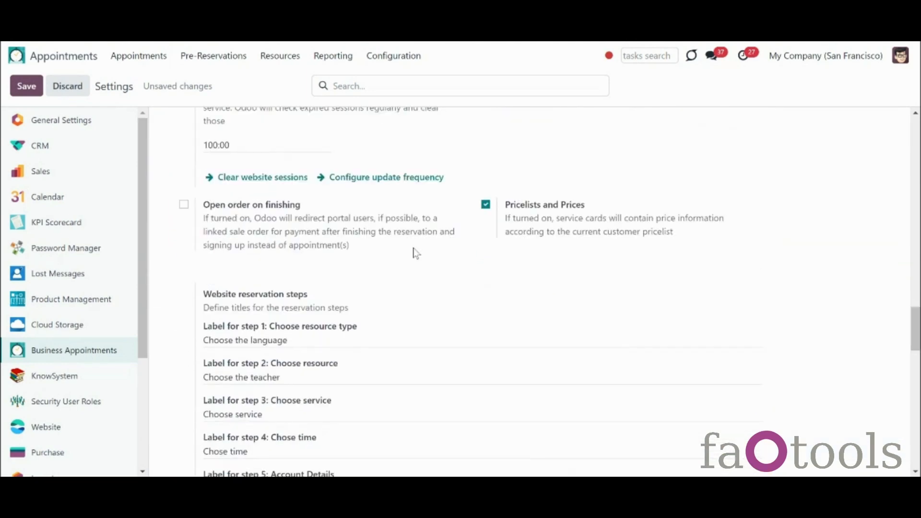
left_click(183, 205)
left_click_drag(916, 318, 918, 190)
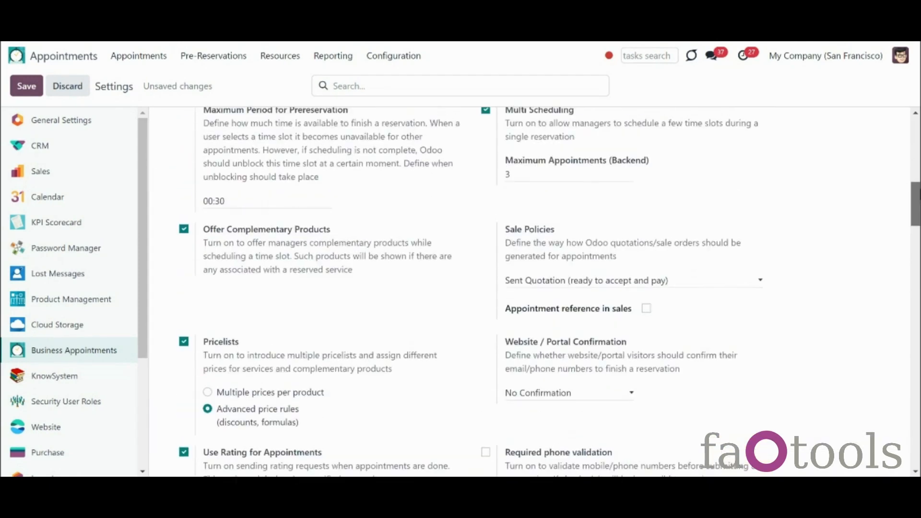
left_click(687, 281)
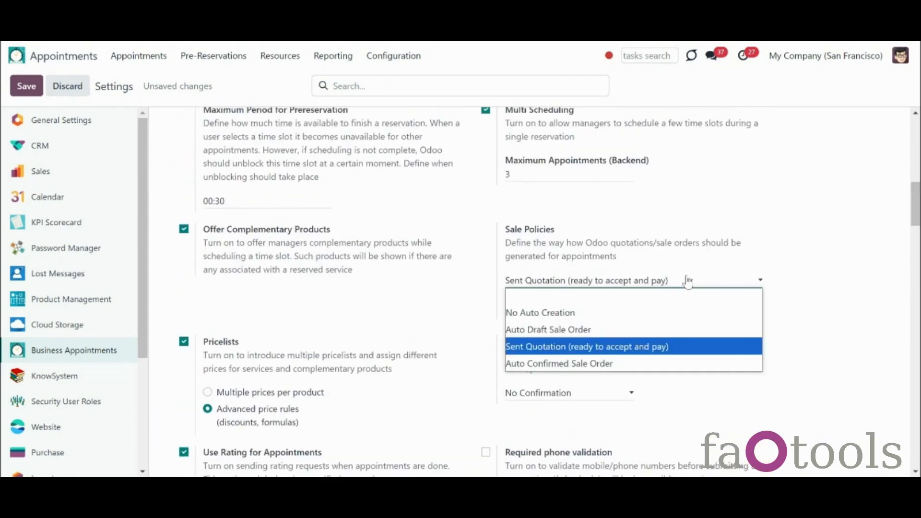
left_click(610, 354)
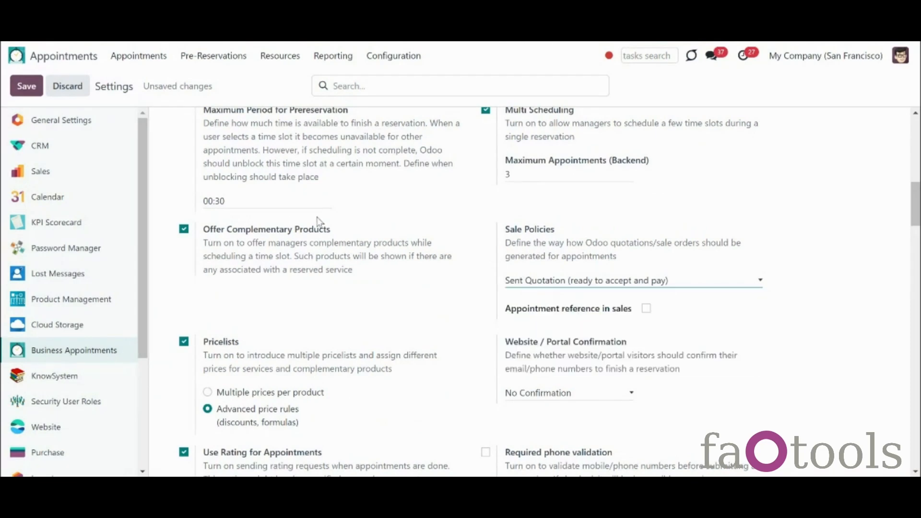
left_click(35, 91)
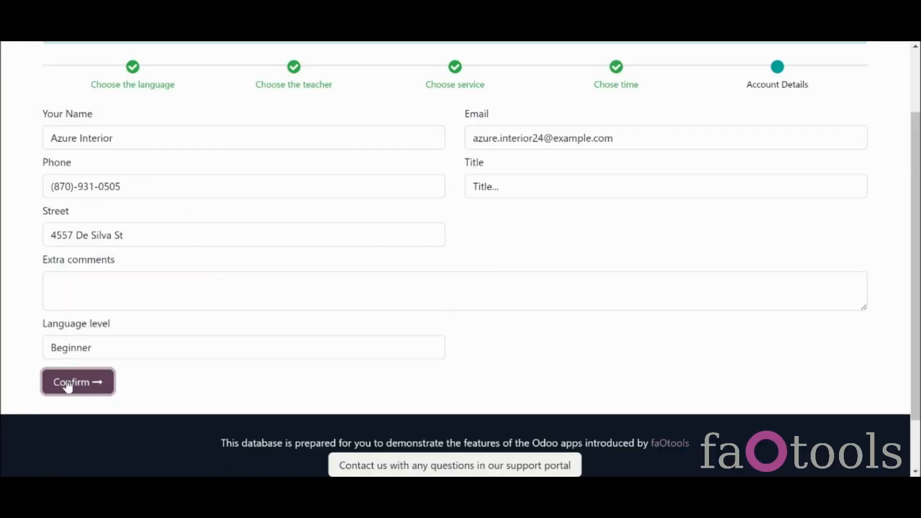
Step: Confirm the Lesson booking and open its $78.78 quotation S03403 via Sign & Pay
left_click(70, 384)
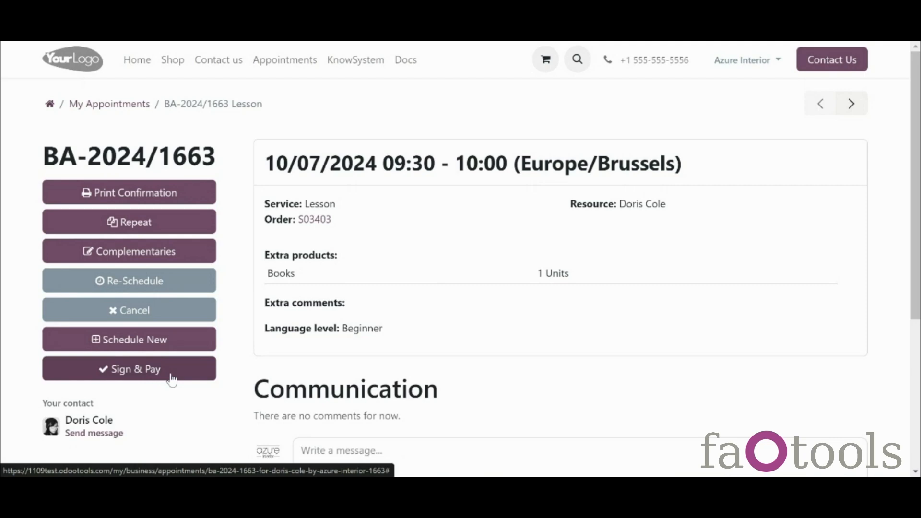
left_click(171, 379)
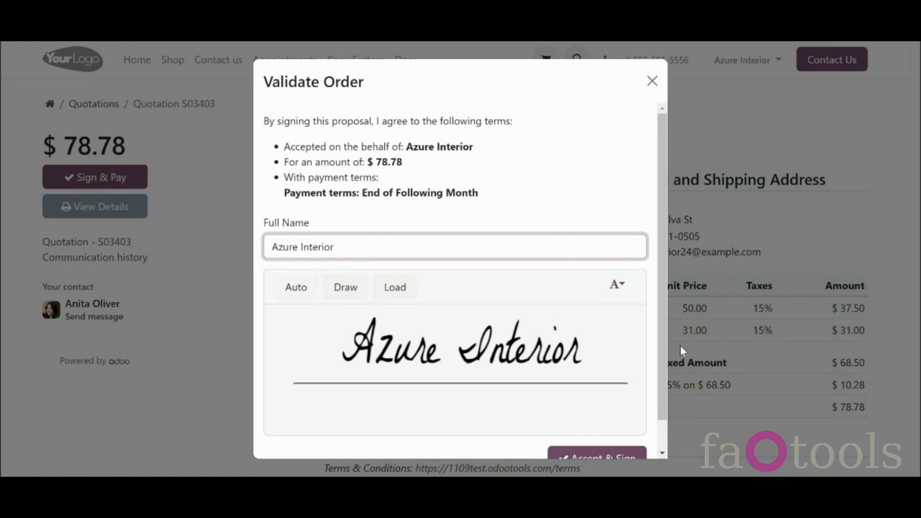
scroll(661, 355, "down", 1)
mouse_move(660, 351)
left_mouse_down()
mouse_move(659, 378)
mouse_move(658, 349)
left_mouse_up()
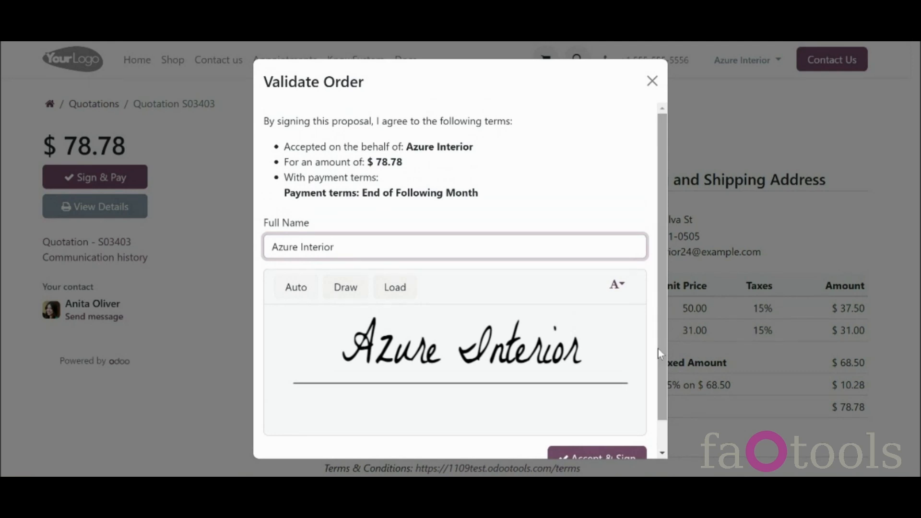
left_click(652, 84)
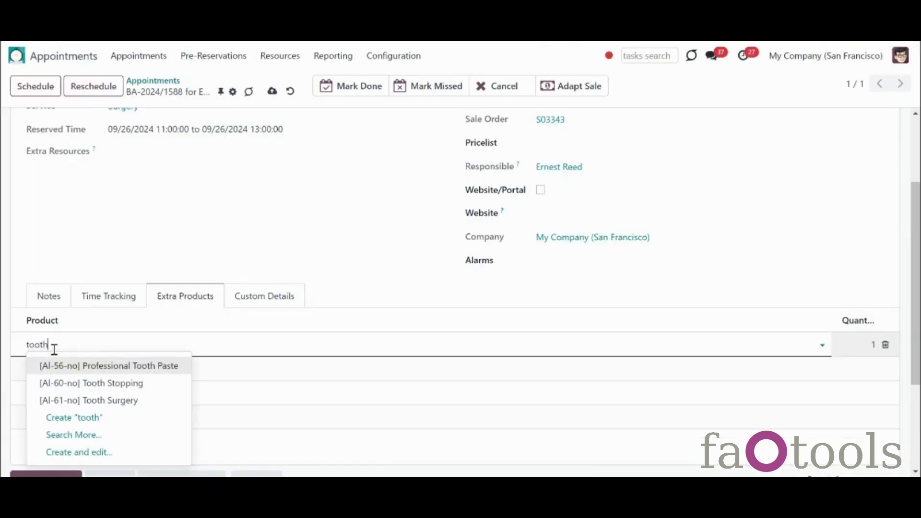
Step: Add 3 units of Professional Tooth Paste as an extra product and save the appointment
left_click(70, 366)
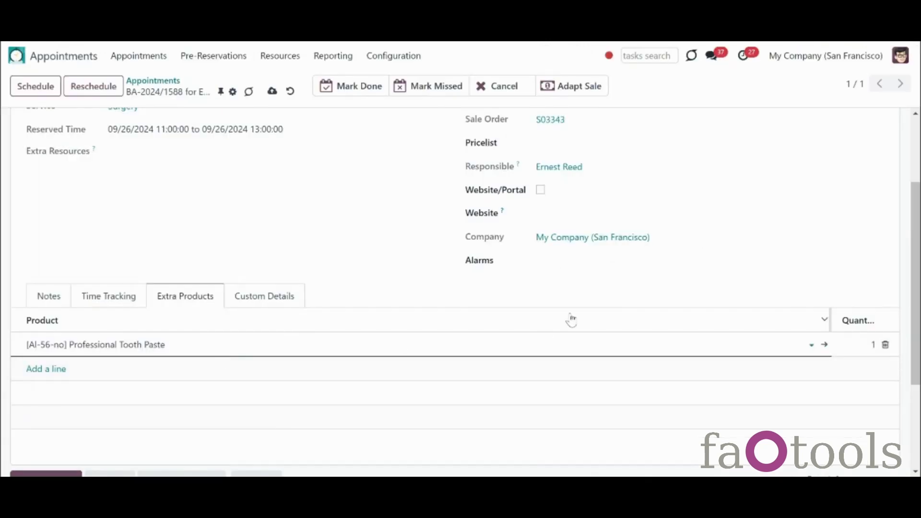
left_click(874, 343)
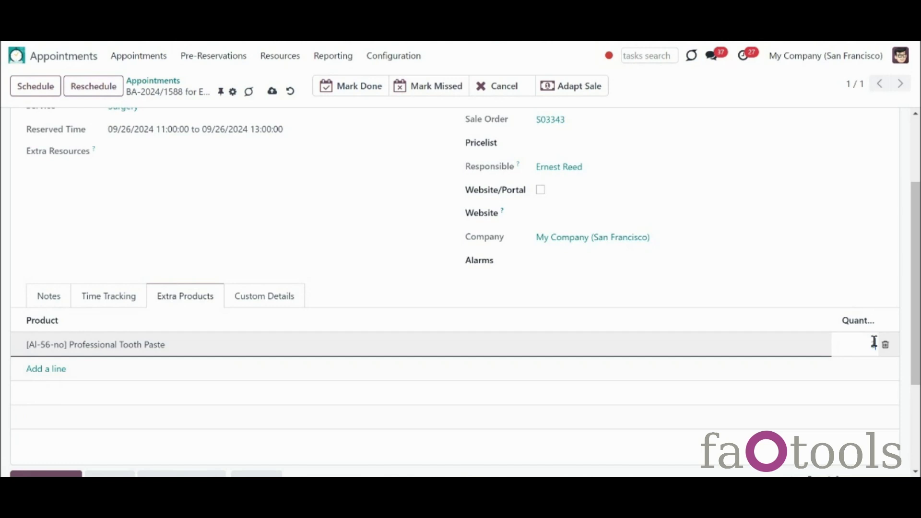
type("3")
left_click(410, 272)
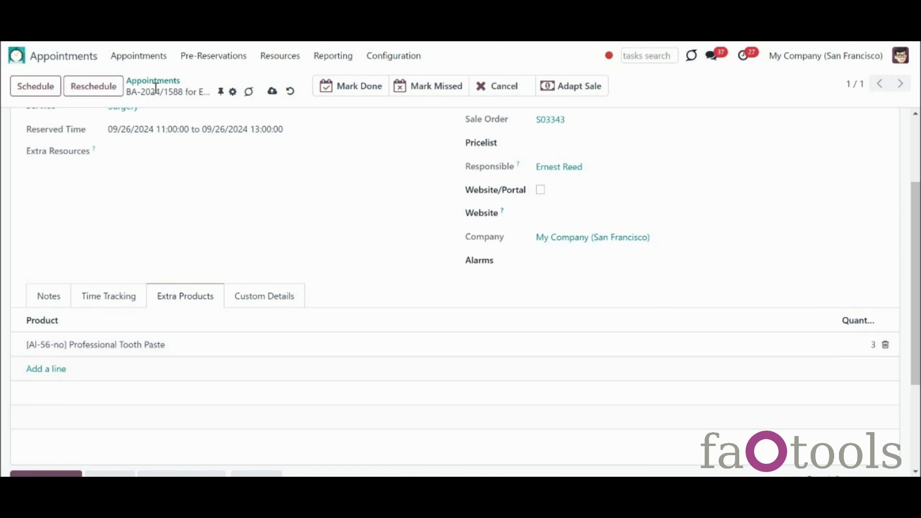
left_click(272, 91)
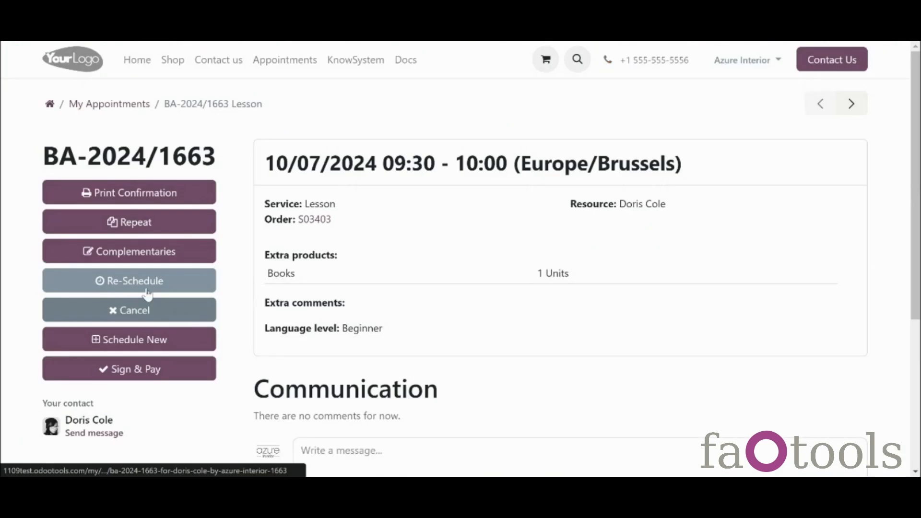
Step: Add 3 Books as complementary products to BA-2024/1663 in the portal
left_click(115, 251)
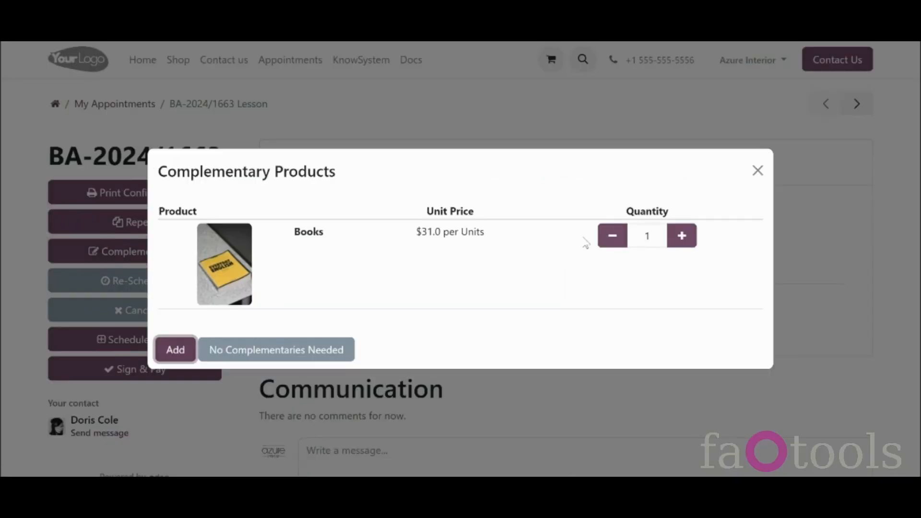
left_click(682, 235)
left_click(682, 236)
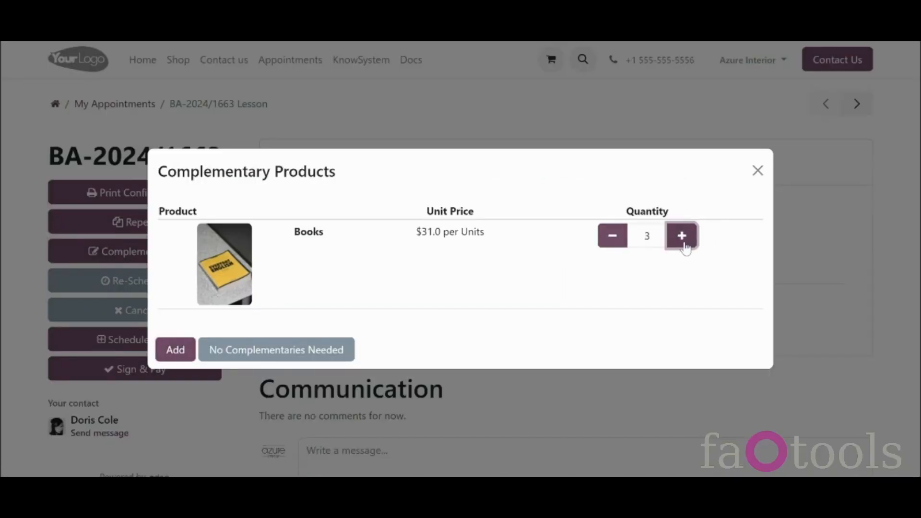
left_click(170, 350)
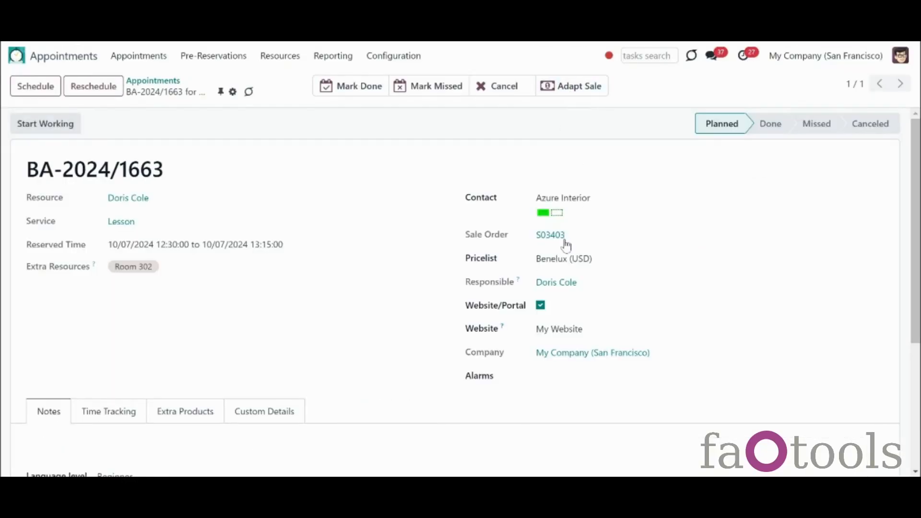
Step: Confirm S03403 (0.75 Lesson, 3 Books, Benelux USD) as a sales order and return to the appointment
left_click(553, 235)
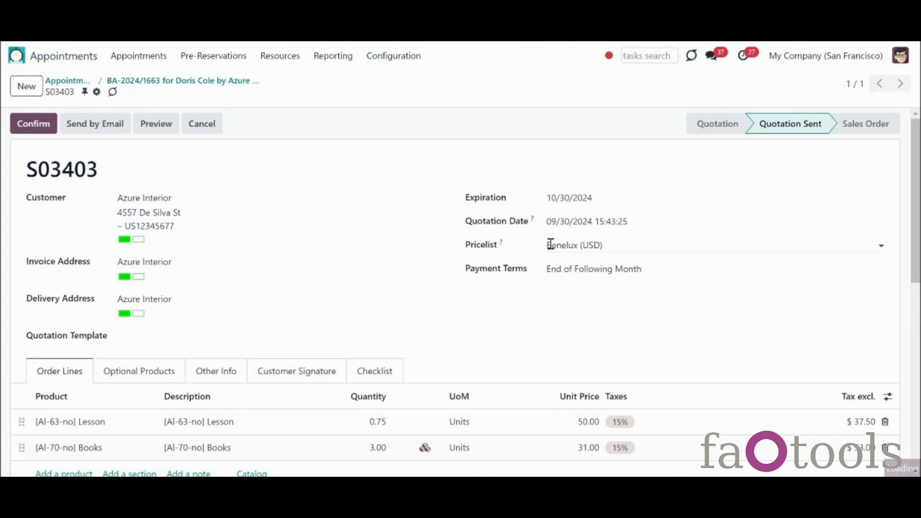
scroll(461, 287, "down", 3)
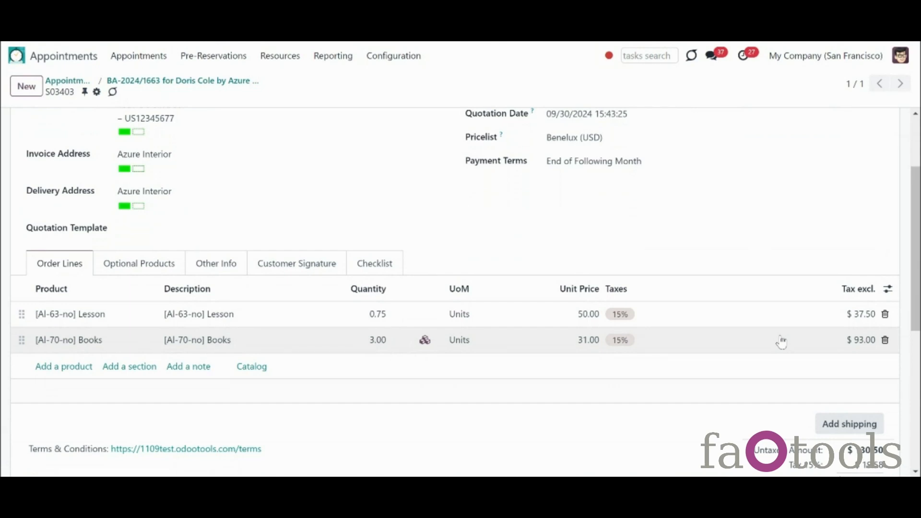
scroll(781, 341, "up", 3)
left_click(41, 124)
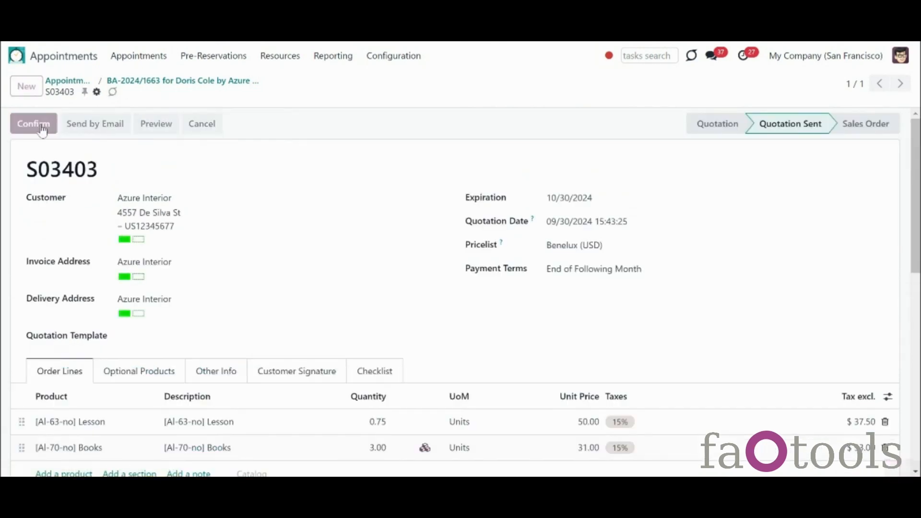
left_click(131, 82)
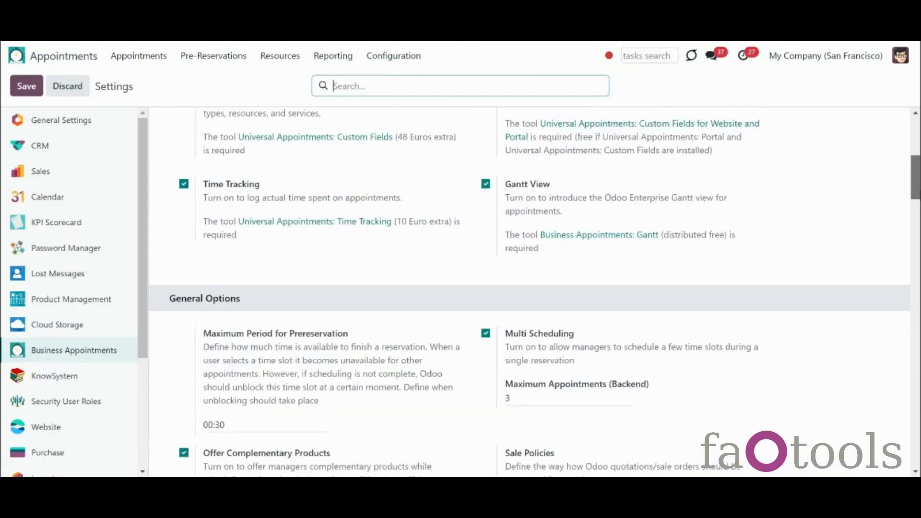
scroll(504, 246, "down", 2)
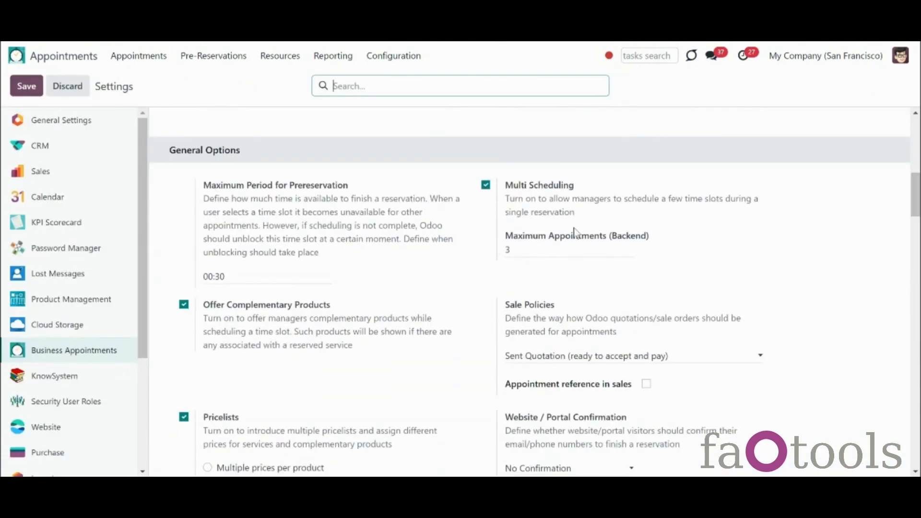
Step: Confirm the three-slot Tooth Stopping reservation and browse appointments BA-2024/1666, 1665 and 1664
left_click(181, 366)
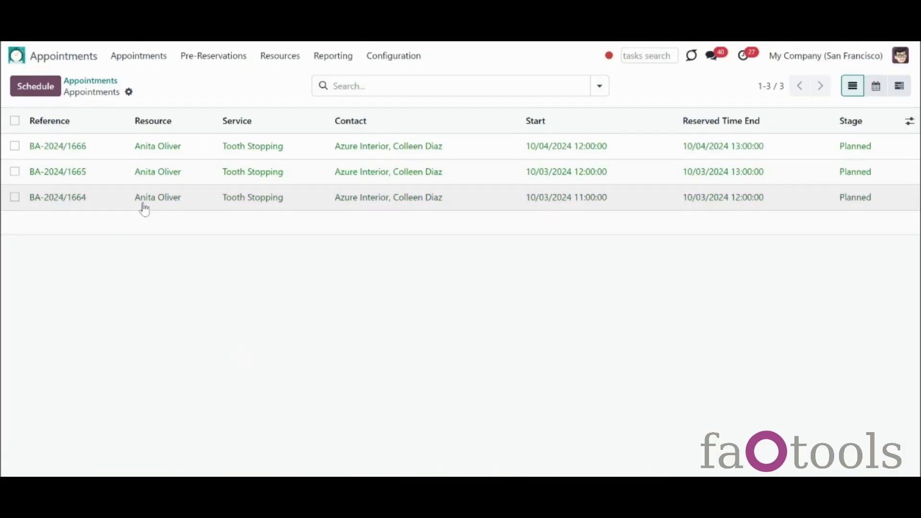
left_click(152, 155)
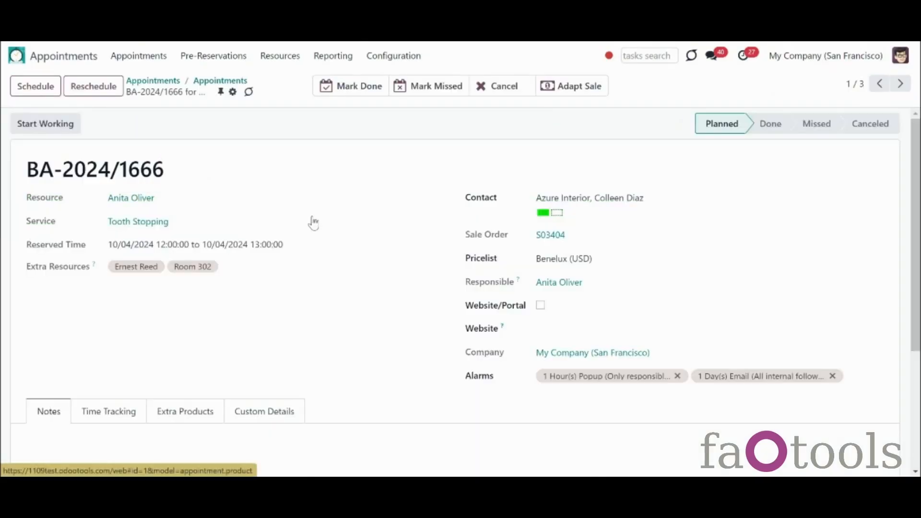
left_click(901, 85)
left_click(901, 85)
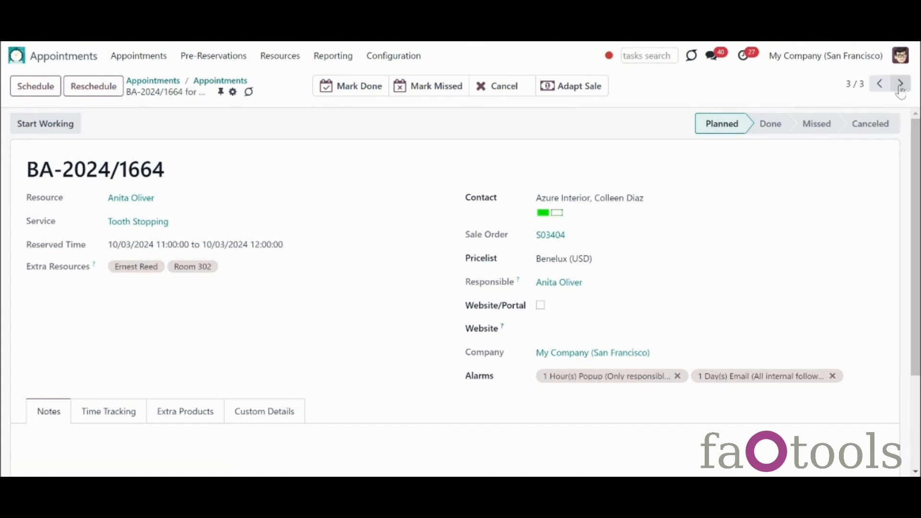
Step: Check their shared quotation S03404, then go to the appointment settings
left_click(556, 237)
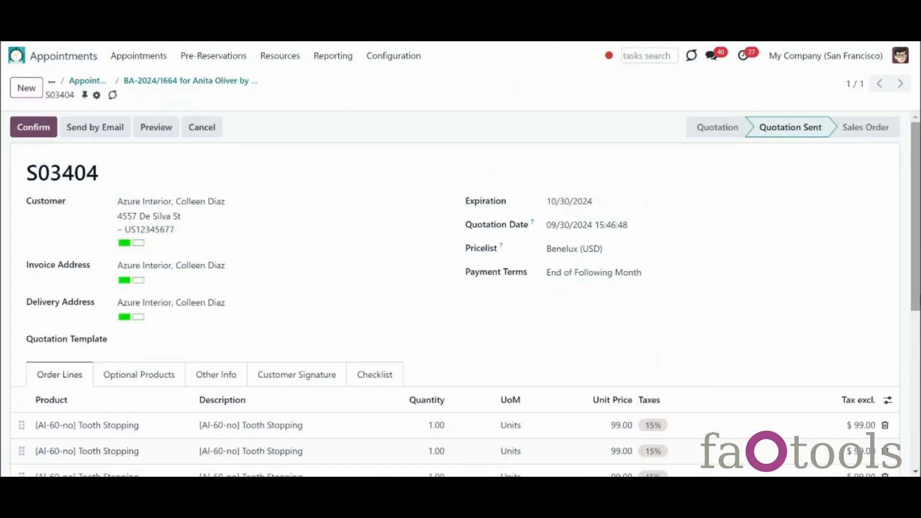
scroll(473, 142, "down", 3)
scroll(474, 142, "up", 3)
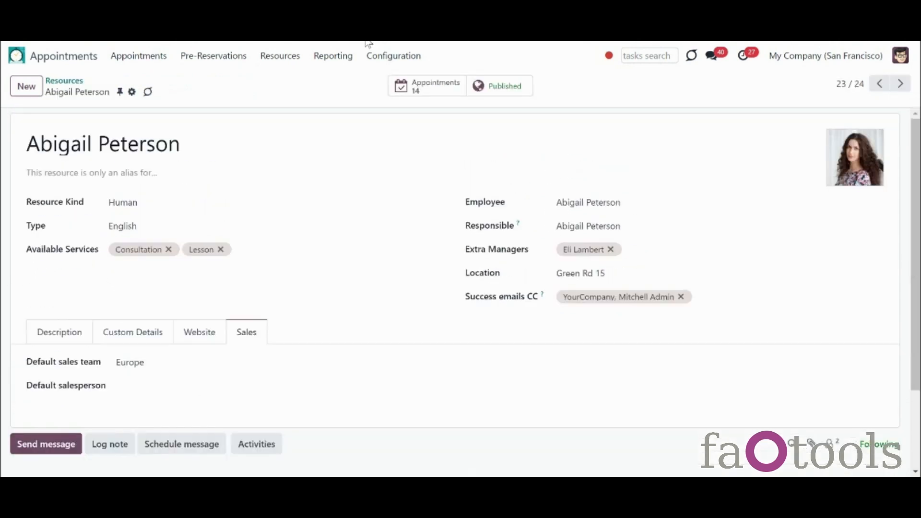
left_click(393, 56)
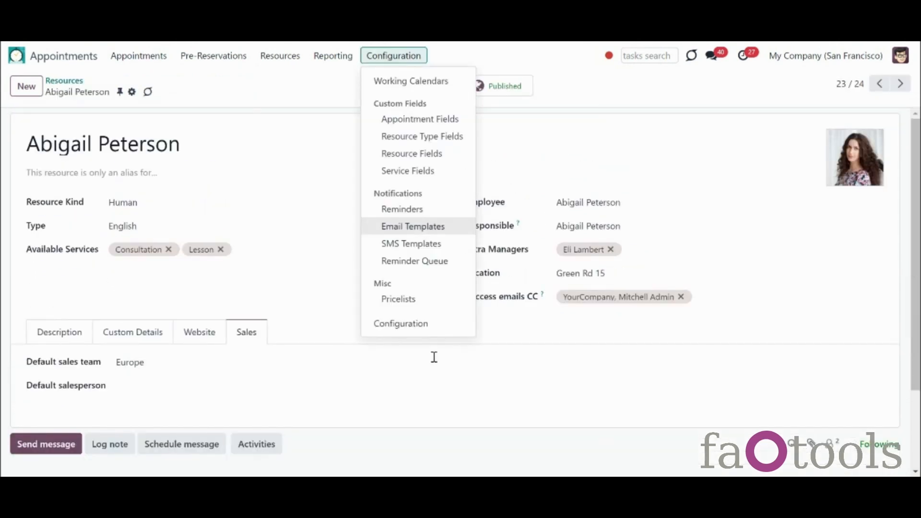
left_click(401, 323)
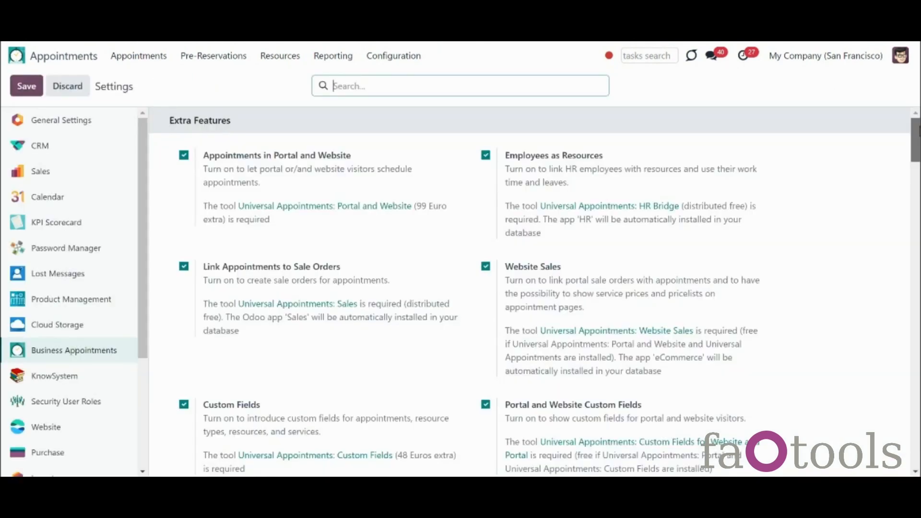
Step: Enable 'Appointment reference in sales', save, and open appointment BA-2024/1669
scroll(647, 282, "down", 10)
left_click(646, 277)
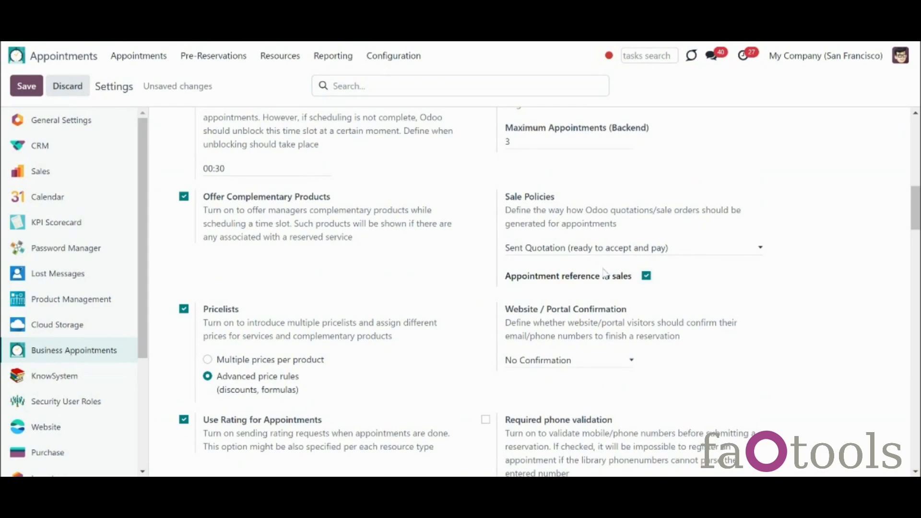
left_click(32, 90)
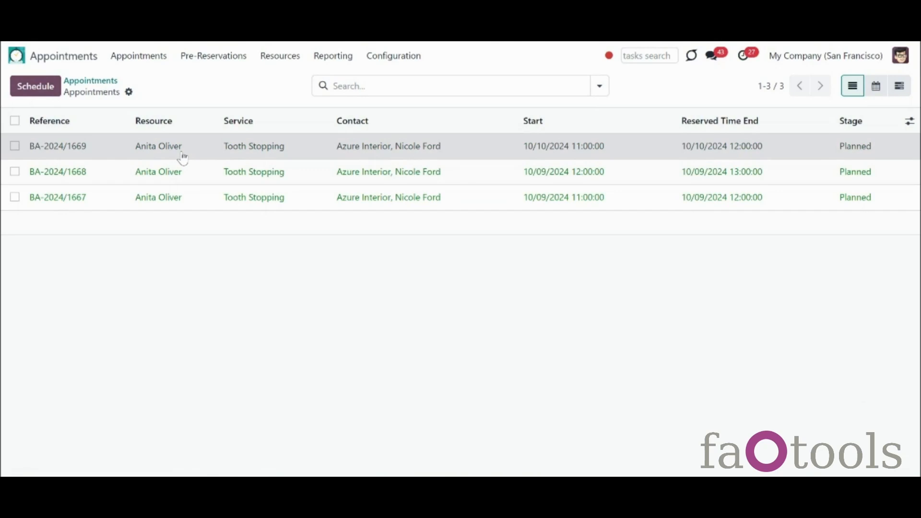
left_click(179, 153)
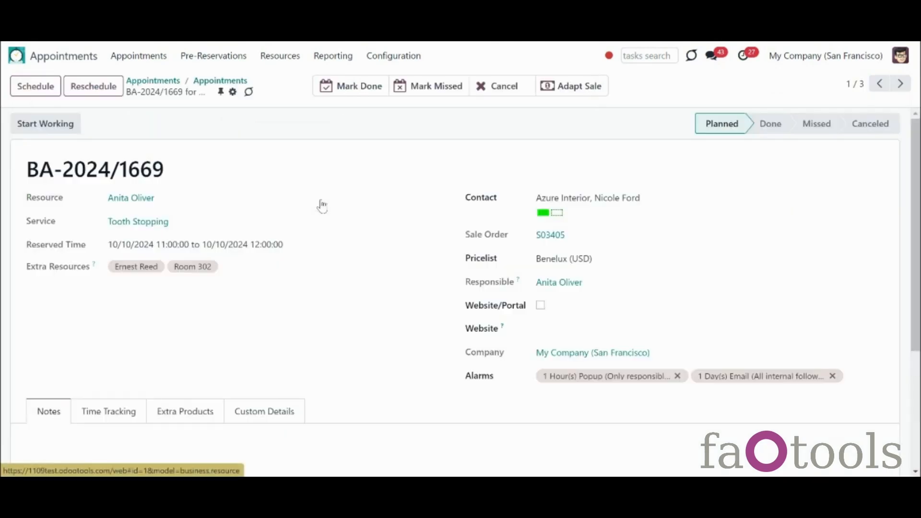
Step: Switch BA-2024/1669's pricelist to Christmas (USD) and update linked sale order S03405
left_click(550, 235)
scroll(555, 240, "down", 1)
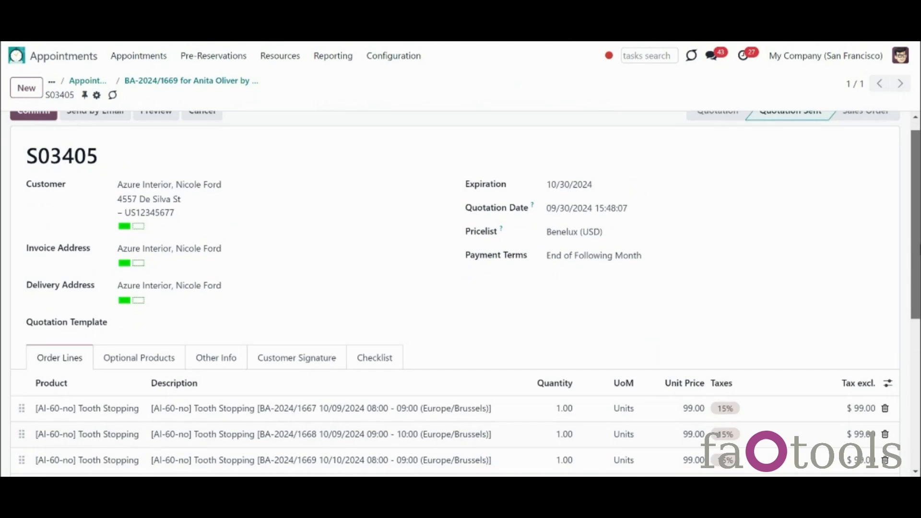
scroll(461, 294, "down", 3)
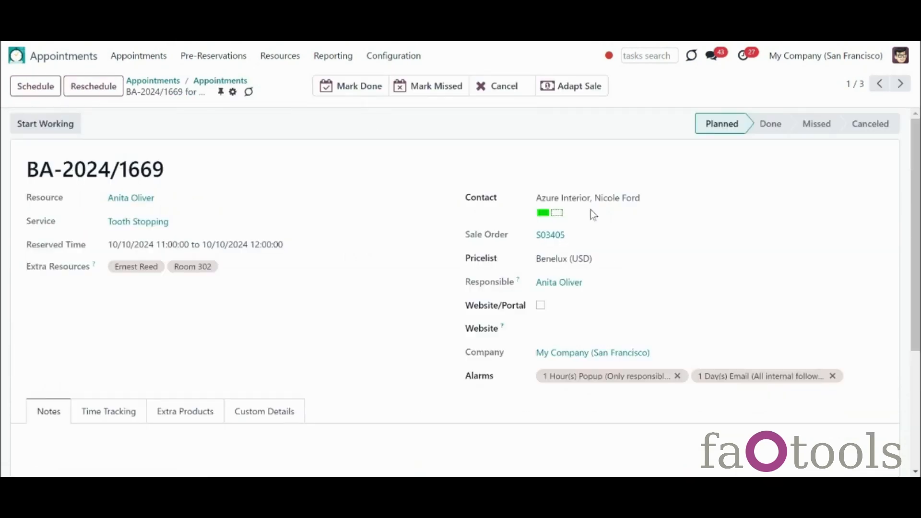
left_click(606, 257)
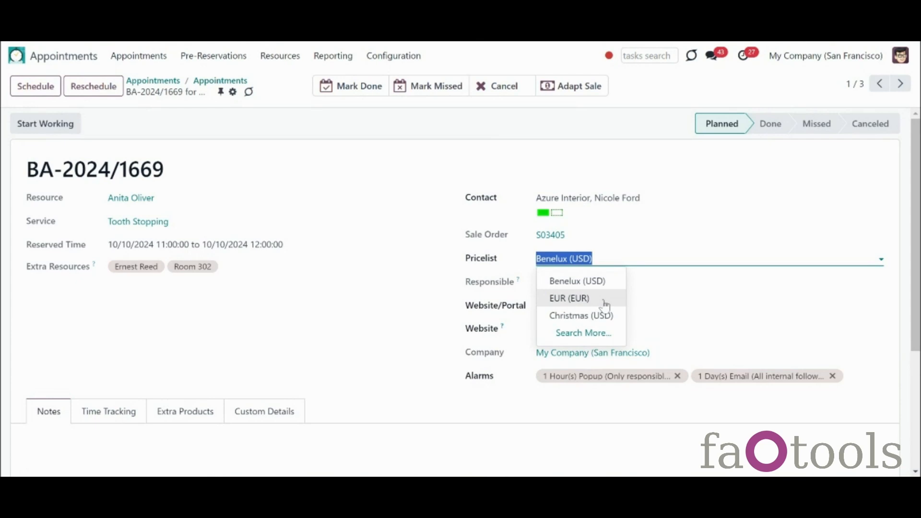
left_click(606, 315)
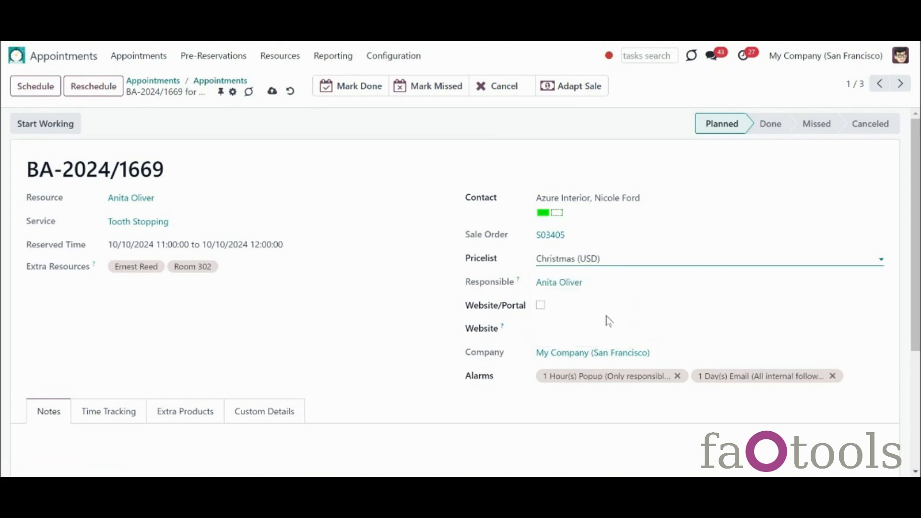
left_click(399, 344)
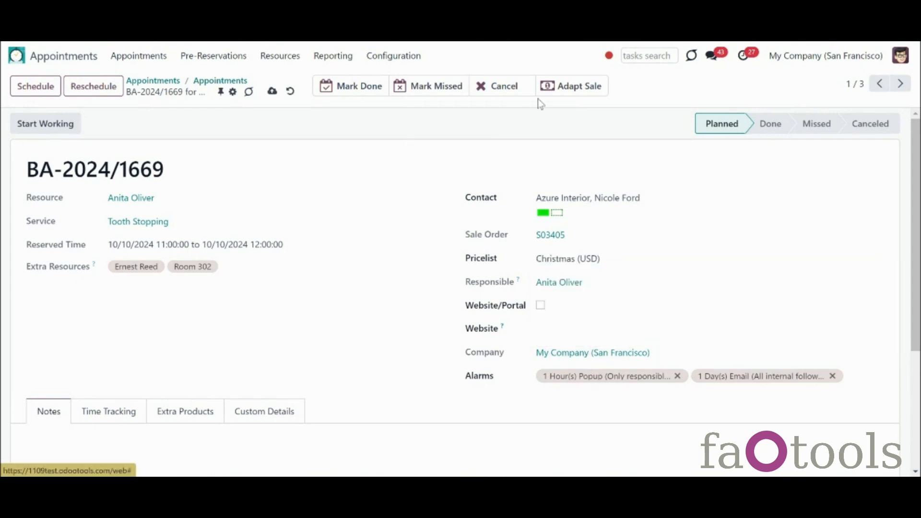
left_click(574, 88)
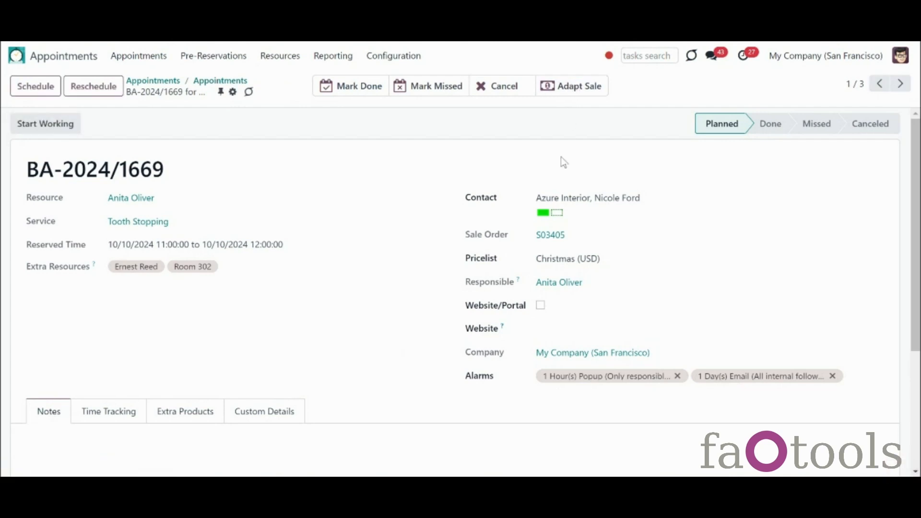
Step: Cancel appointment BA-2024/1669 and verify S03405 still uses the Christmas (USD) pricelist
left_click(552, 236)
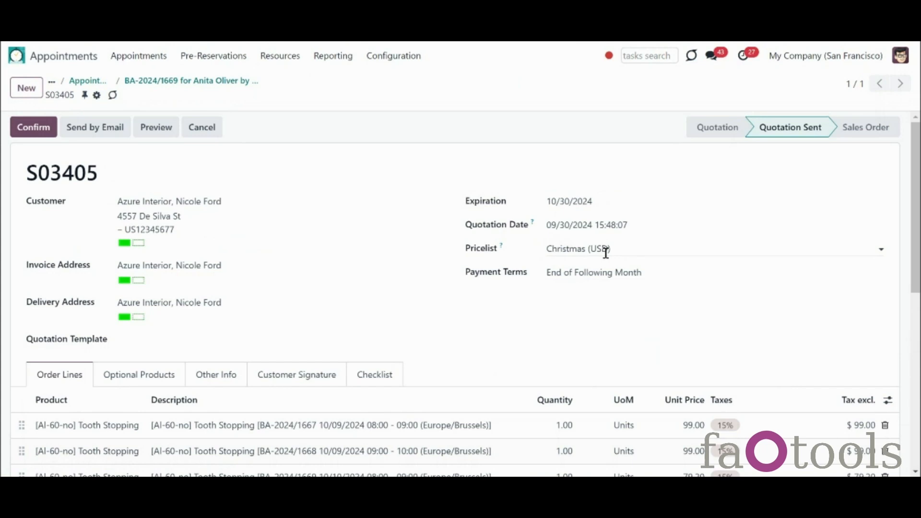
left_click(232, 82)
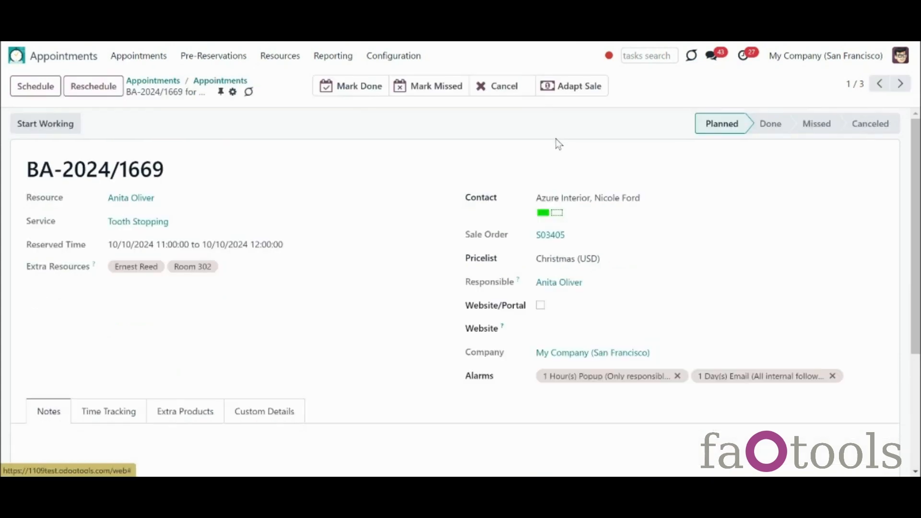
left_click(520, 90)
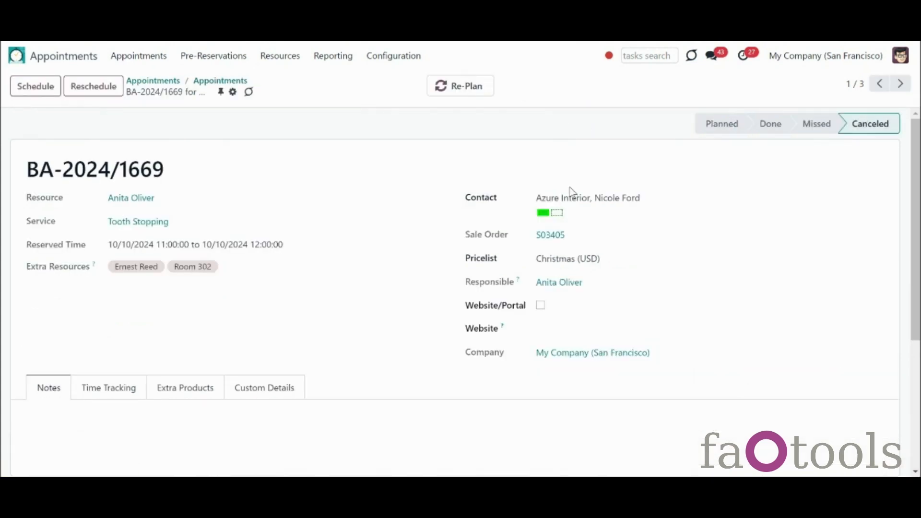
left_click(551, 235)
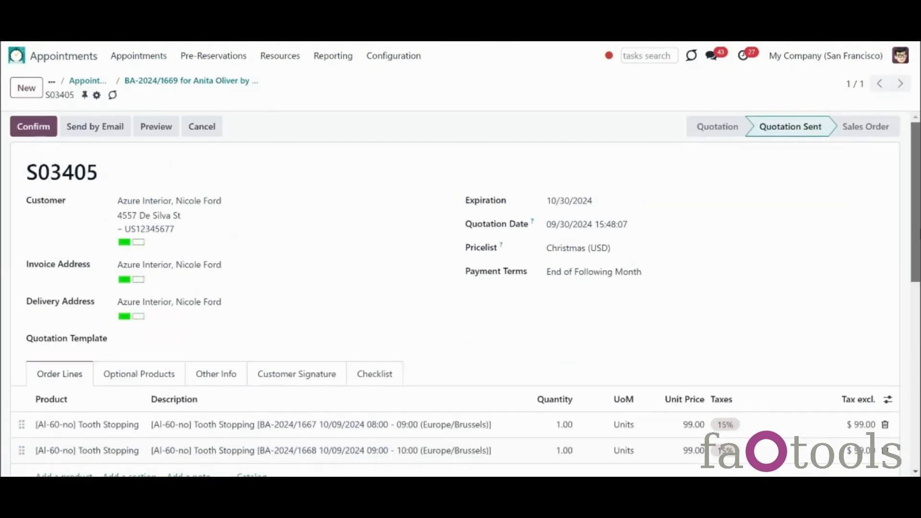
scroll(863, 240, "down", 2)
scroll(461, 288, "down", 1)
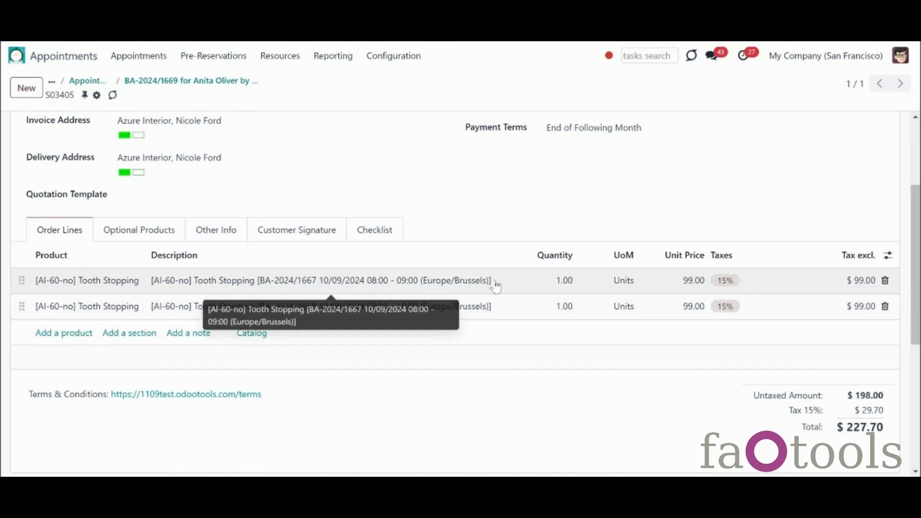
scroll(843, 172, "up", 2)
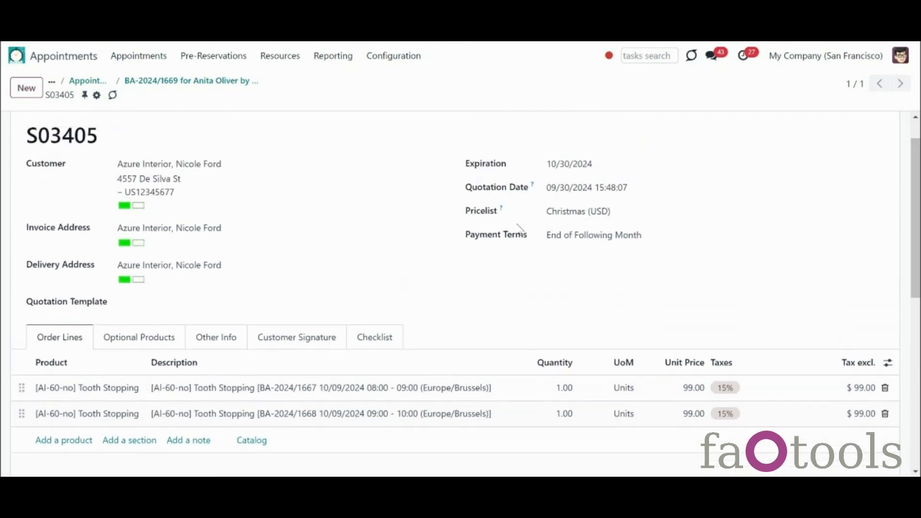
left_click(627, 219)
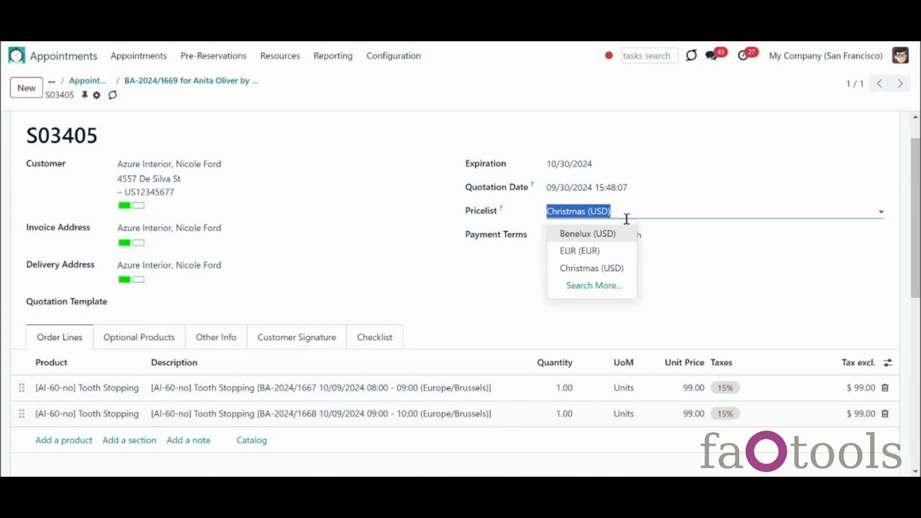
left_click(402, 209)
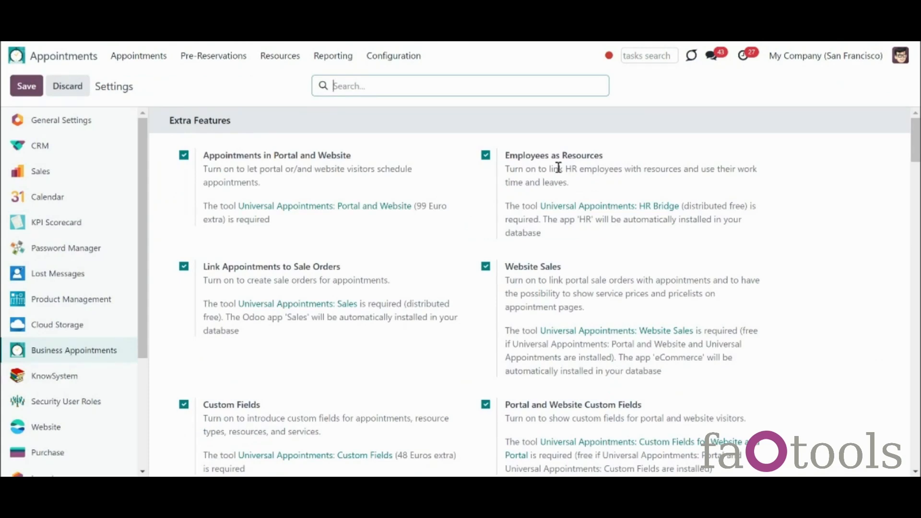
Step: Scroll through the Extra Features settings such as Custom Fields, Time Tracking and Gantt View
scroll(915, 139, "down", 3)
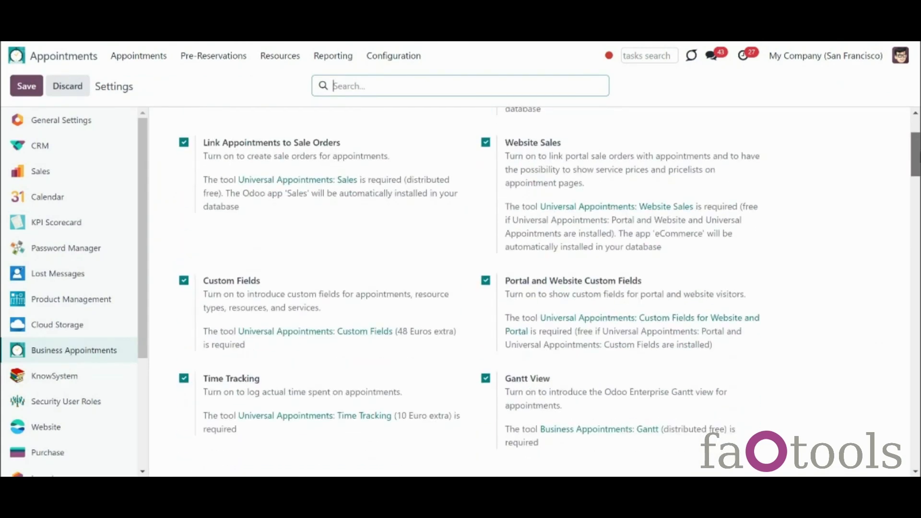
left_click_drag(920, 155, 920, 220)
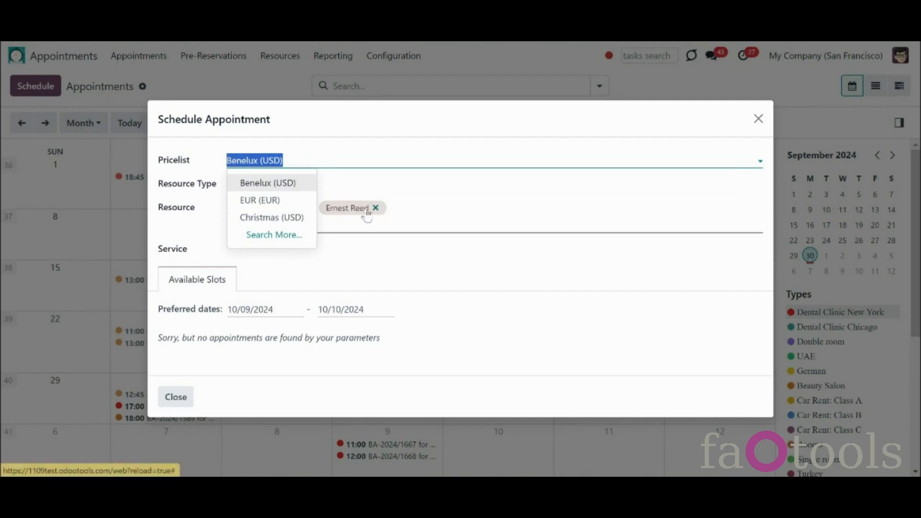
Step: Book the 10/09/2024 slot for Azure Interior on the EUR pricelist and confirm it
left_click(358, 239)
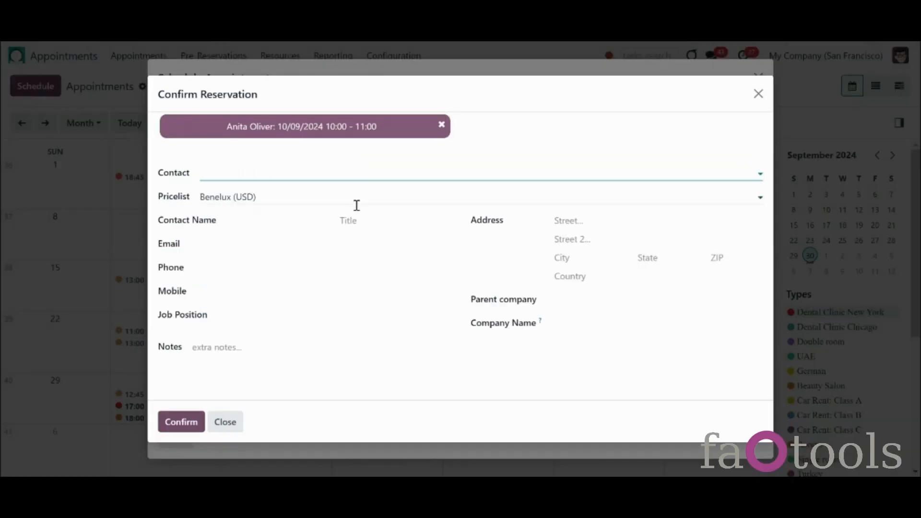
left_click(356, 199)
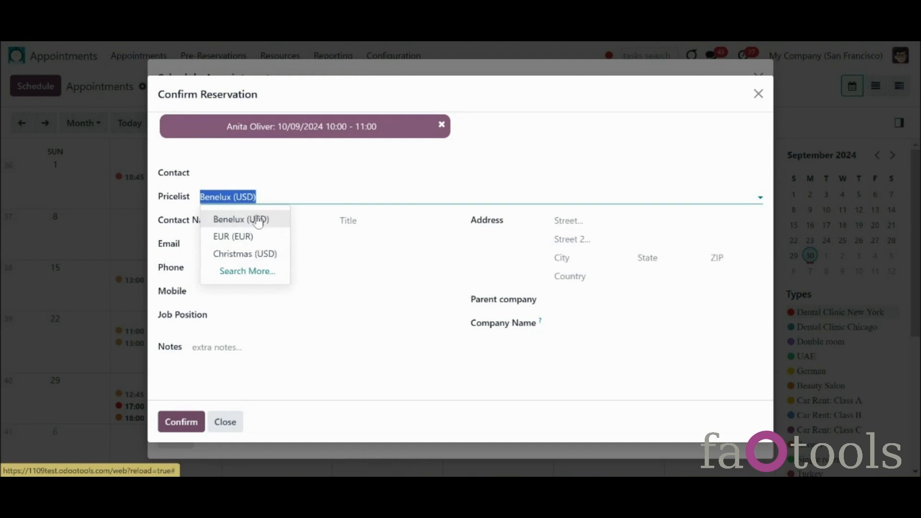
left_click(317, 171)
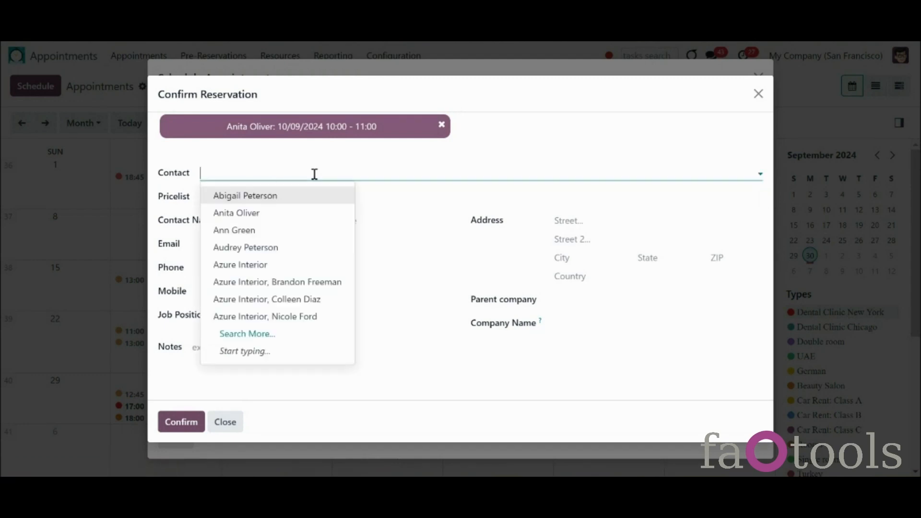
left_click(319, 265)
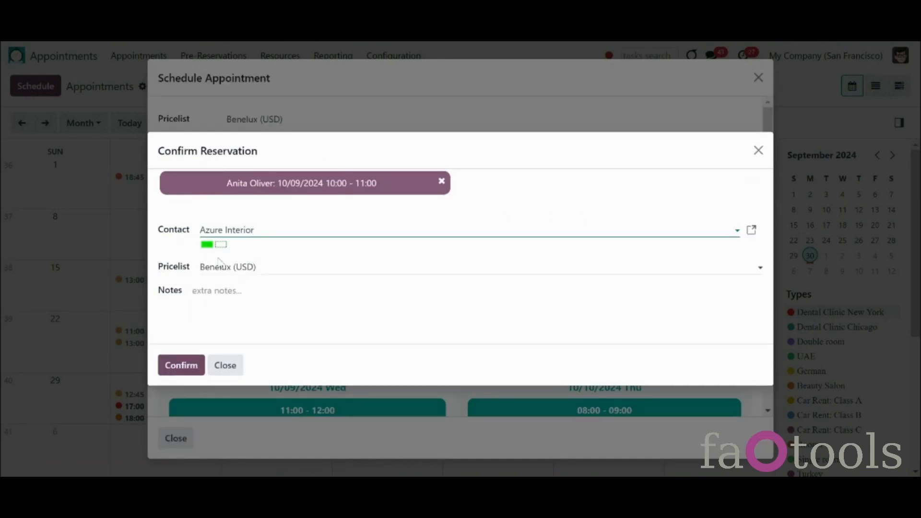
left_click(276, 263)
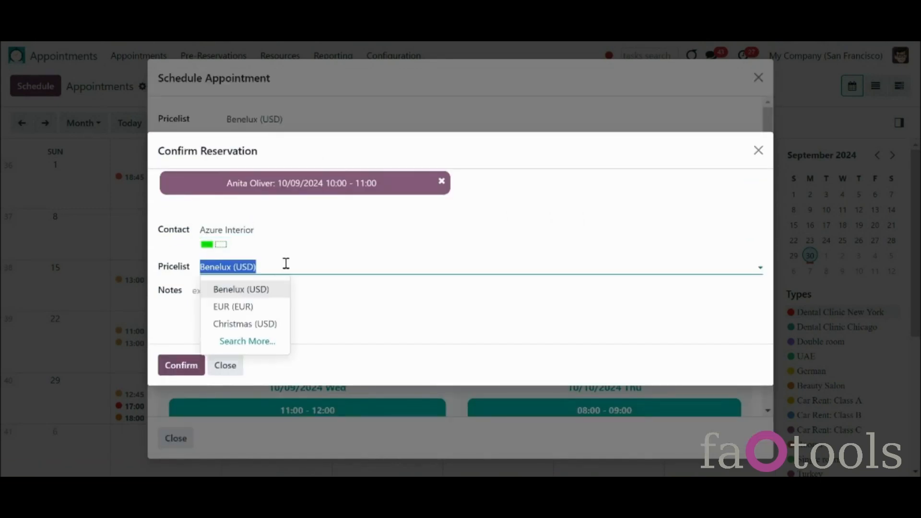
left_click(262, 309)
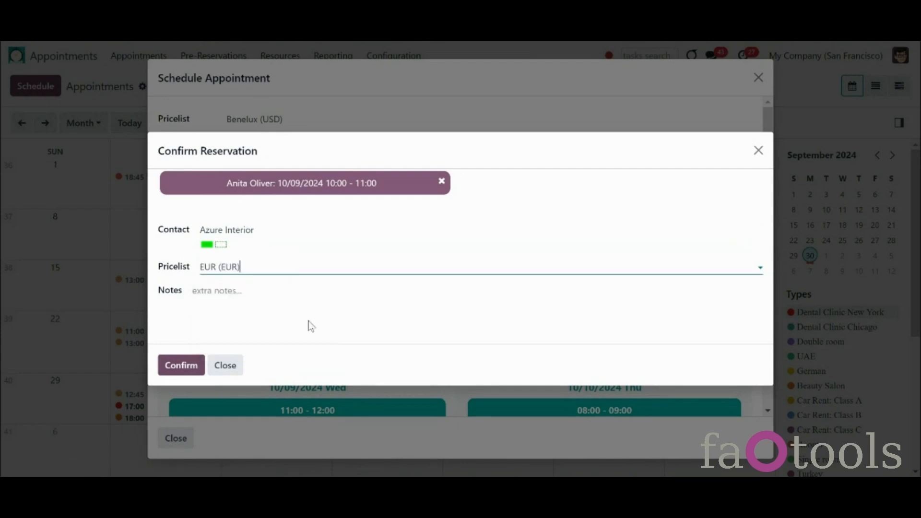
left_click(181, 366)
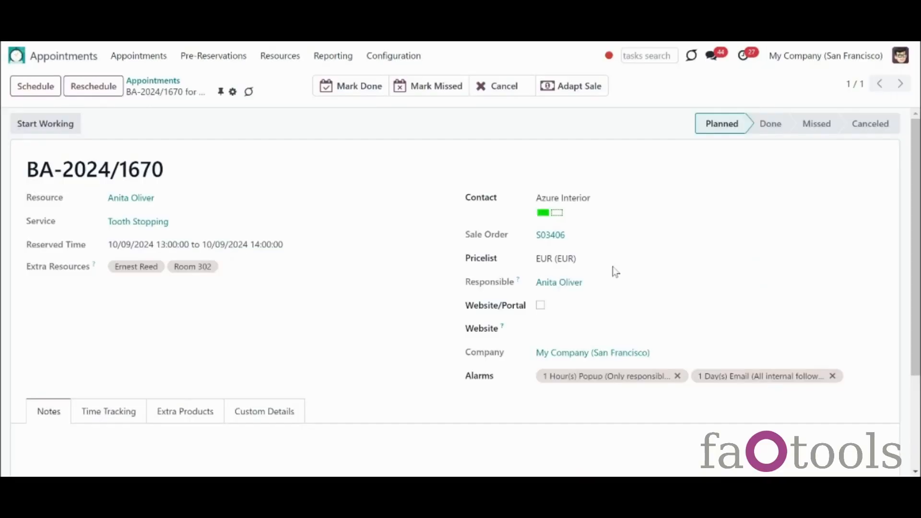
Step: Switch the appointment to the Christmas (USD) pricelist and reprice sale order S03406
left_click(685, 257)
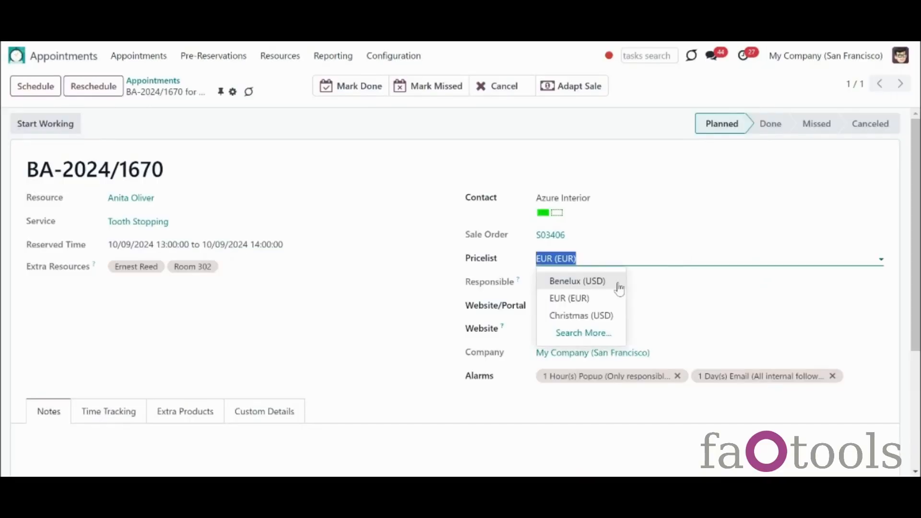
left_click(612, 315)
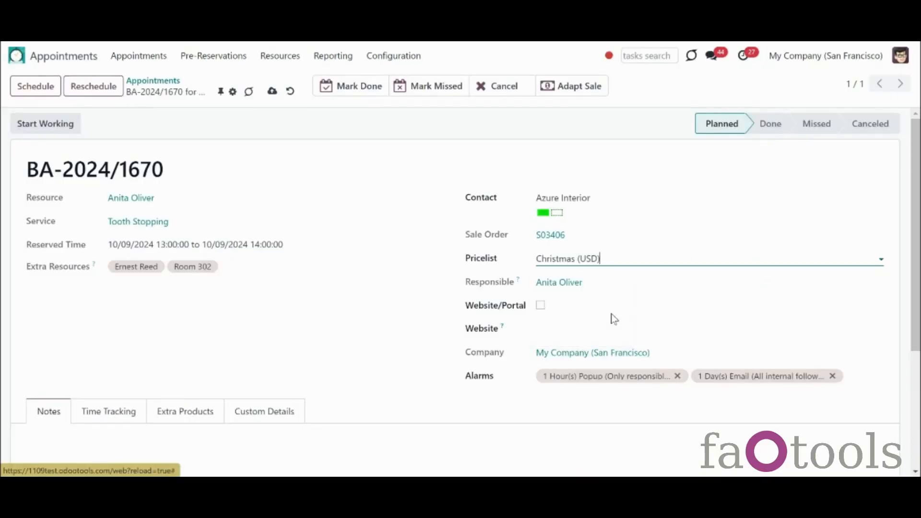
left_click(565, 90)
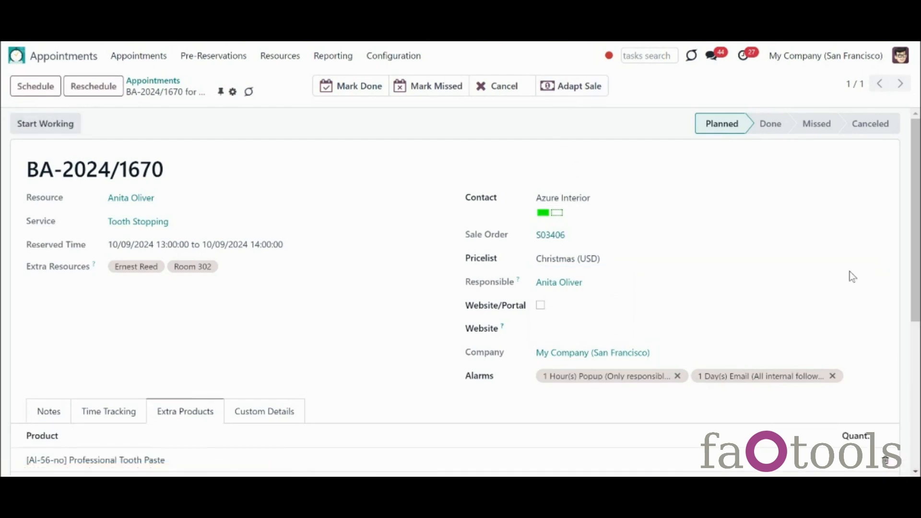
scroll(916, 201, "down", 2)
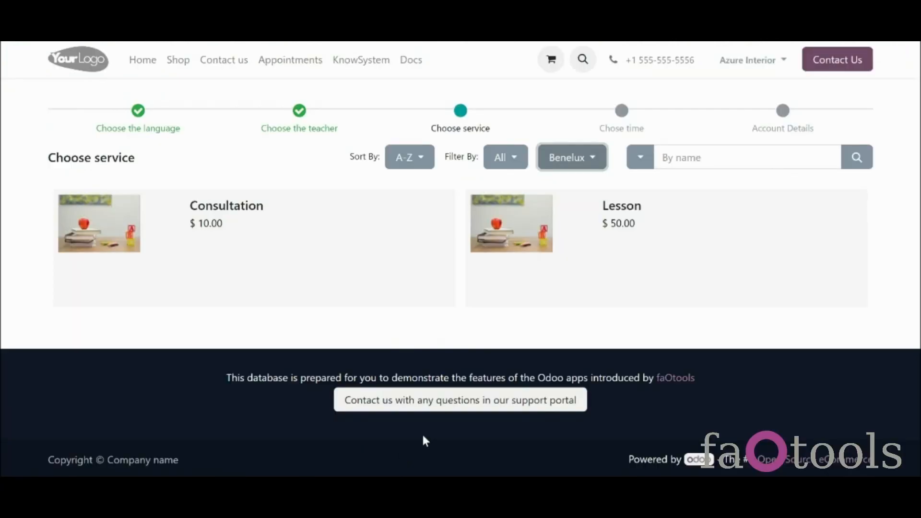
Step: Filter the portal's service list by the EUR pricelist instead of Benelux
left_click(585, 160)
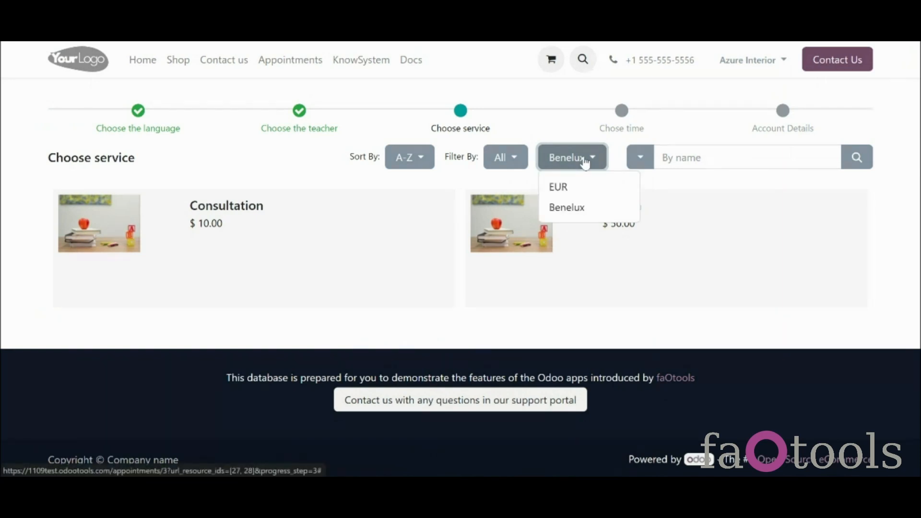
left_click(605, 192)
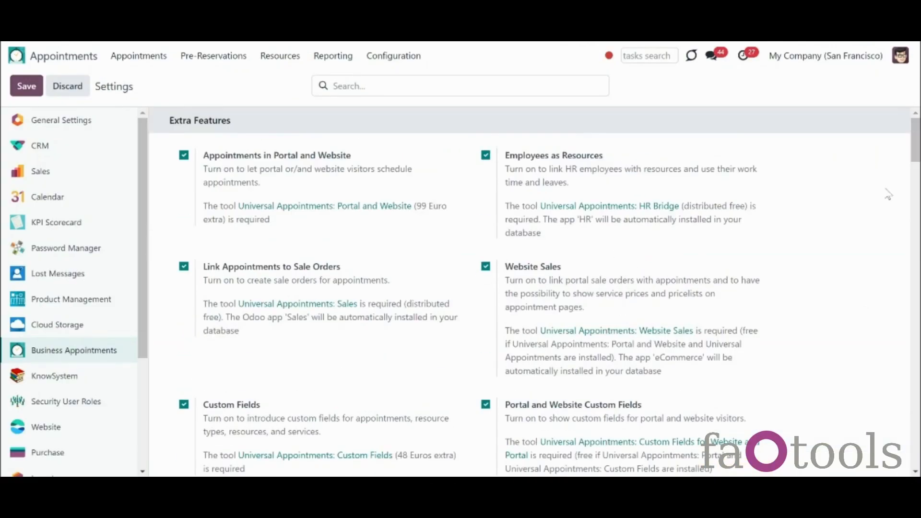
scroll(535, 293, "down", 20)
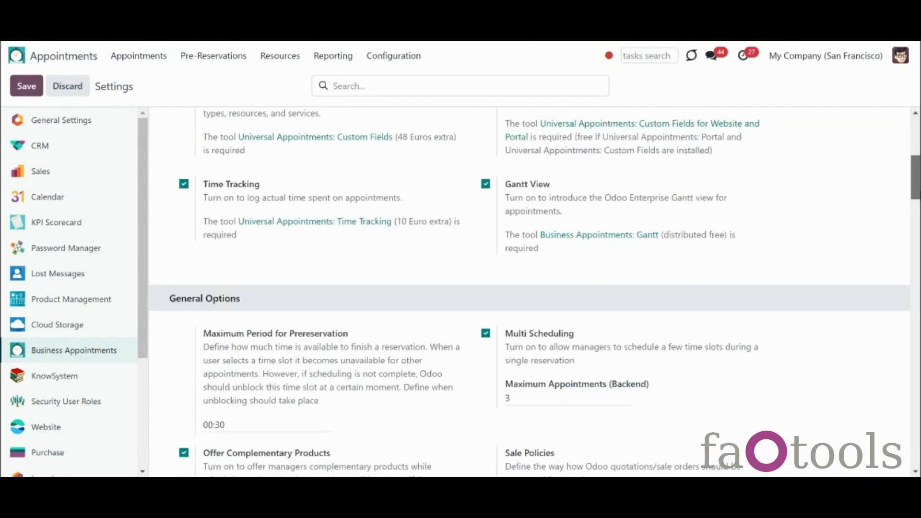
scroll(535, 293, "down", 14)
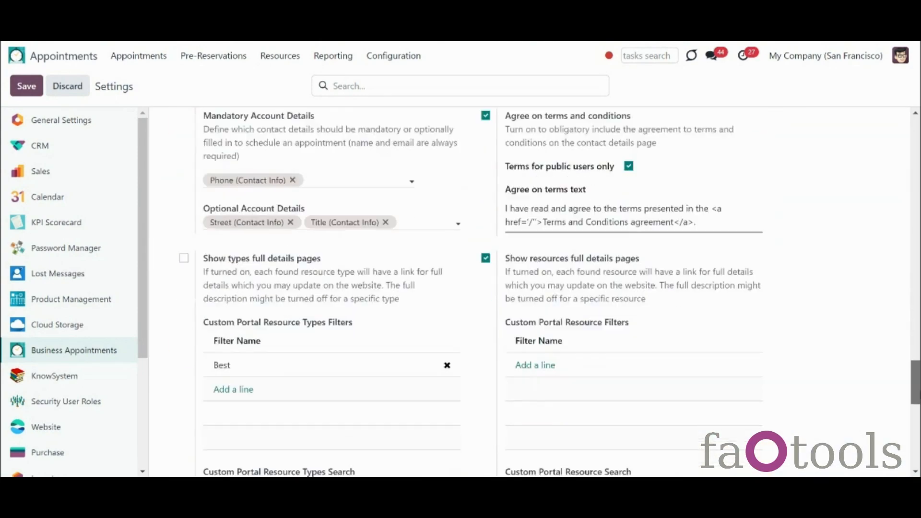
scroll(535, 292, "down", 4)
scroll(534, 293, "up", 10)
scroll(550, 285, "up", 4)
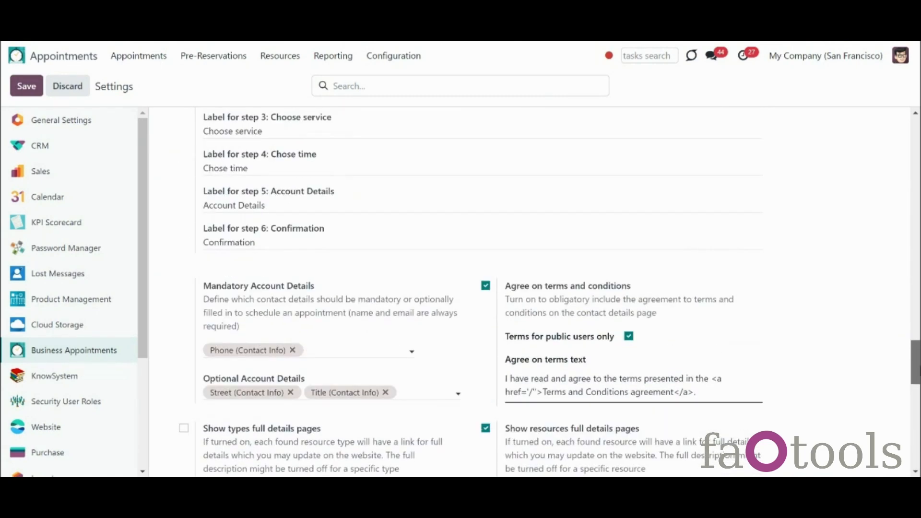
scroll(508, 379, "up", 11)
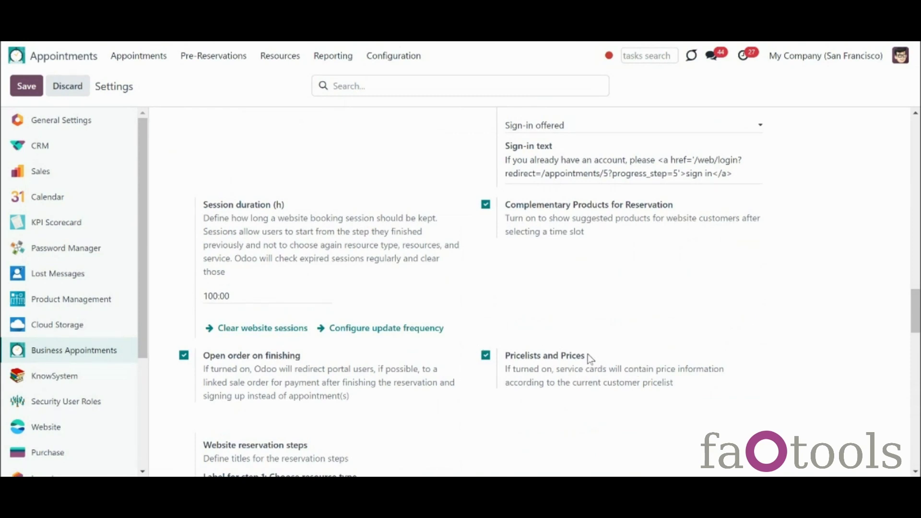
Step: Open the Lesson service's related product from the Services list
left_click(279, 59)
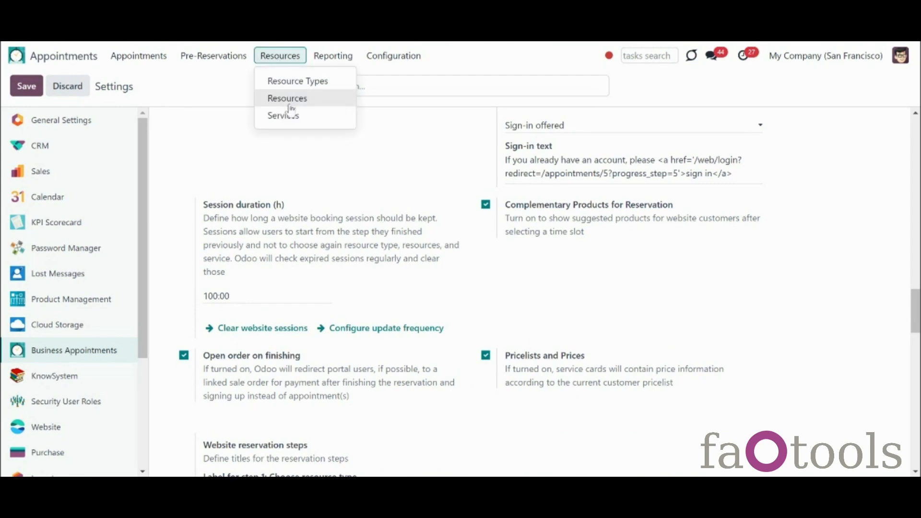
left_click(289, 115)
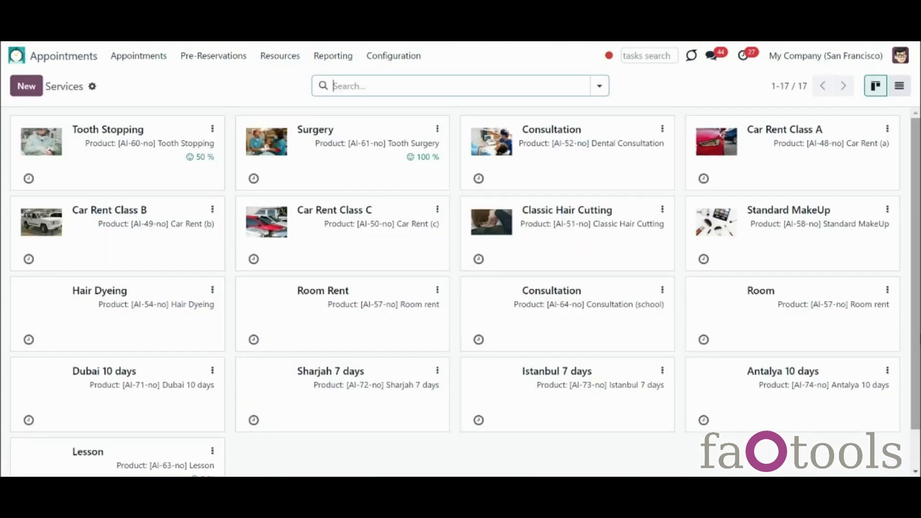
scroll(309, 426, "down", 1)
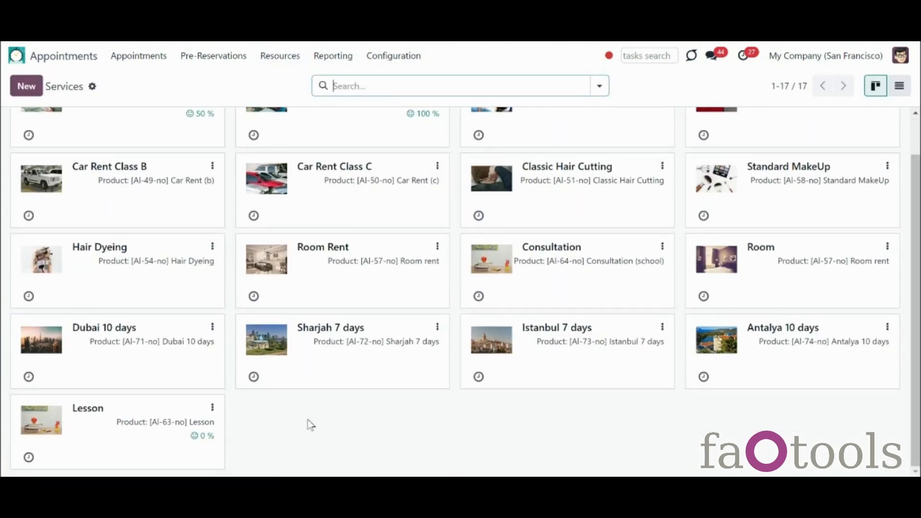
left_click(51, 435)
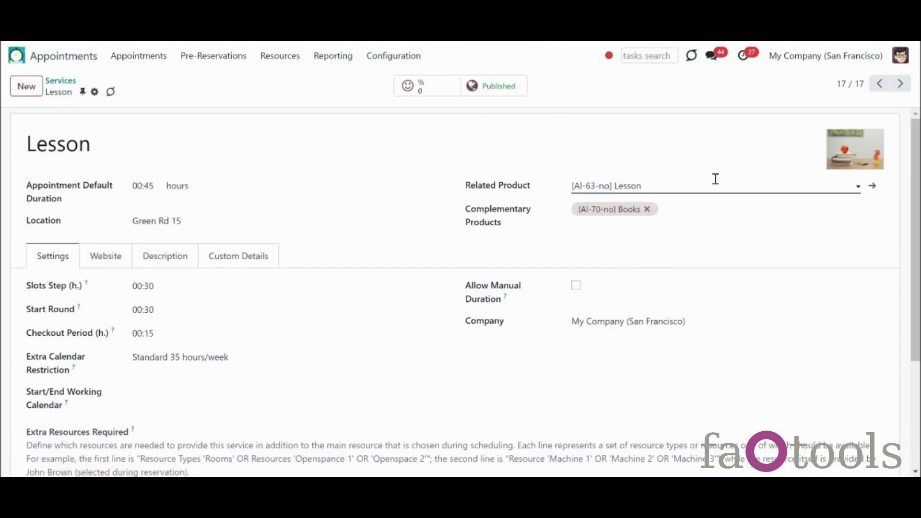
left_click(872, 188)
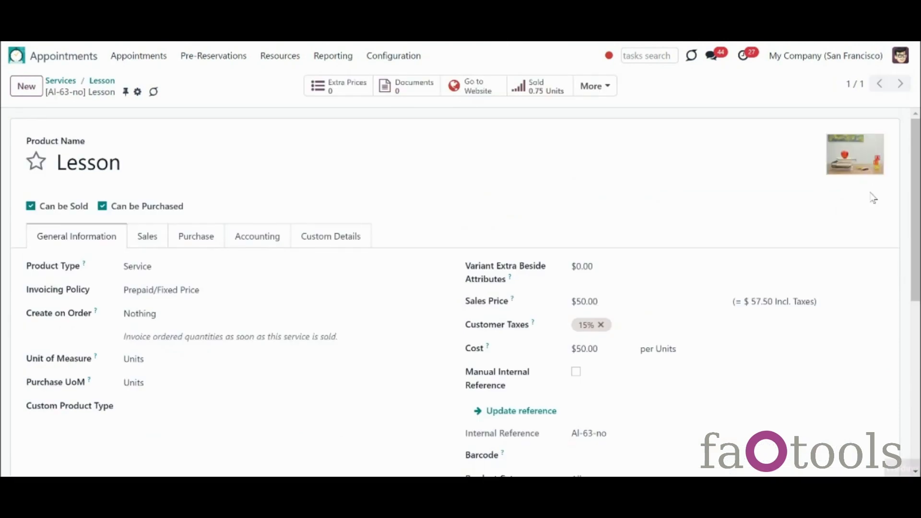
Step: Change the Lesson product's sales price from 50.00 to 70.00 and save it
left_click(576, 303)
left_click(582, 303)
key("BackSpace")
type("7")
left_click(176, 92)
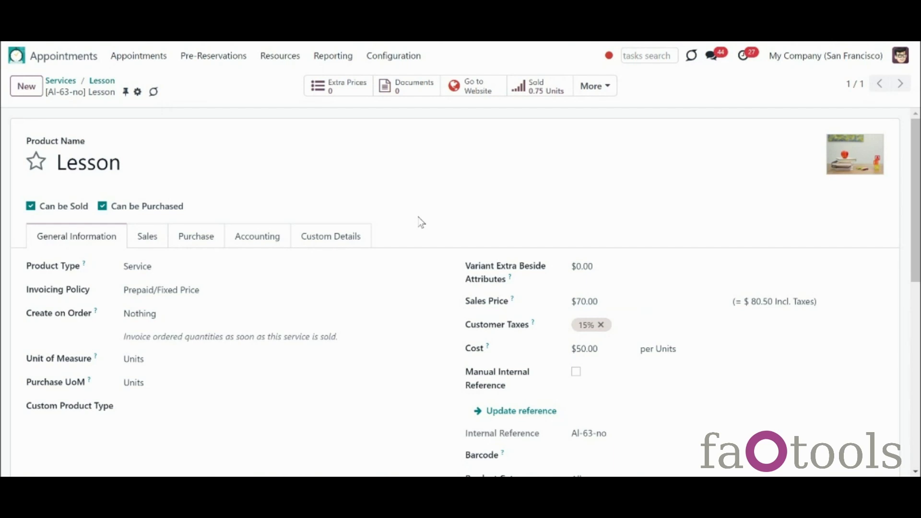
left_click(287, 58)
left_click(302, 90)
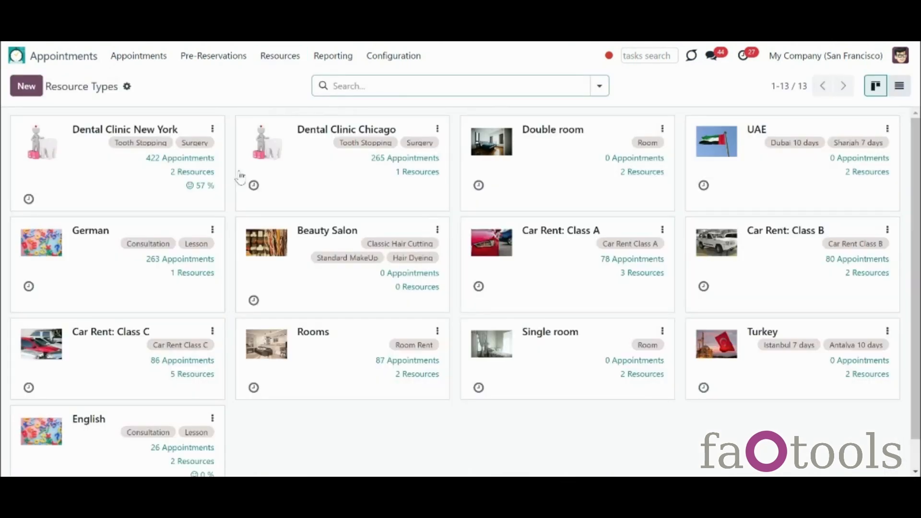
Step: Open the English resource type and show its Calculate price for options
left_click(110, 439)
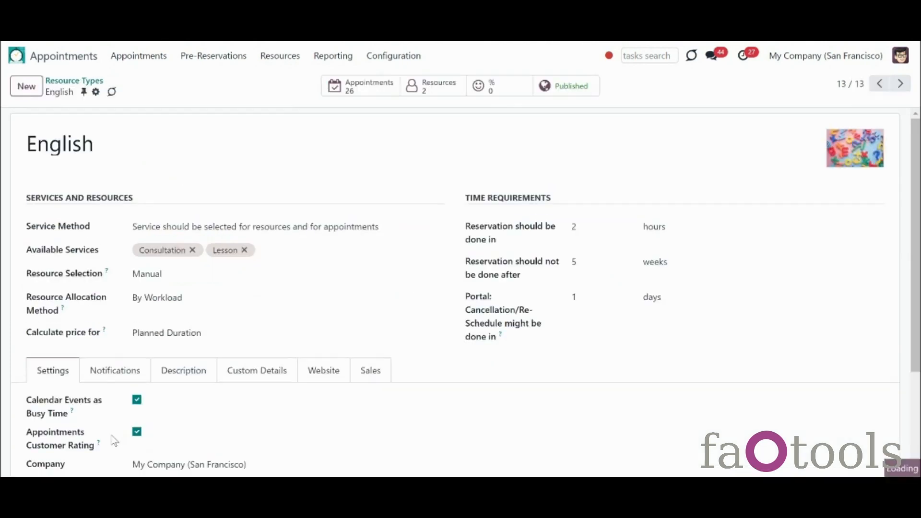
left_click(264, 336)
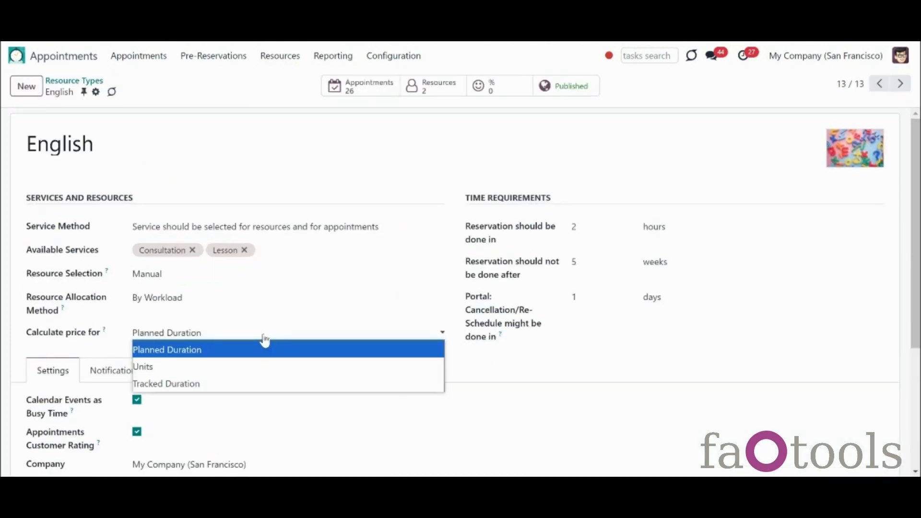
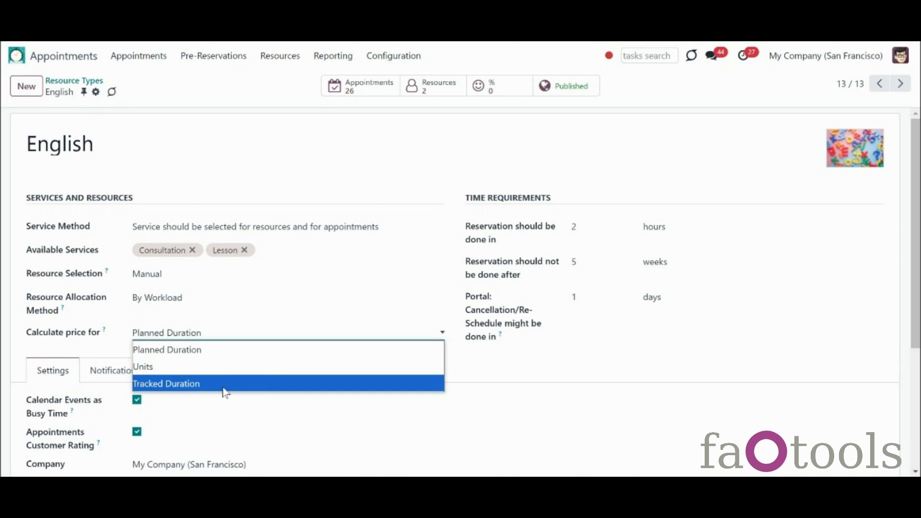
Step: Leave the English resource type's price calculation on Planned Duration
left_click(387, 402)
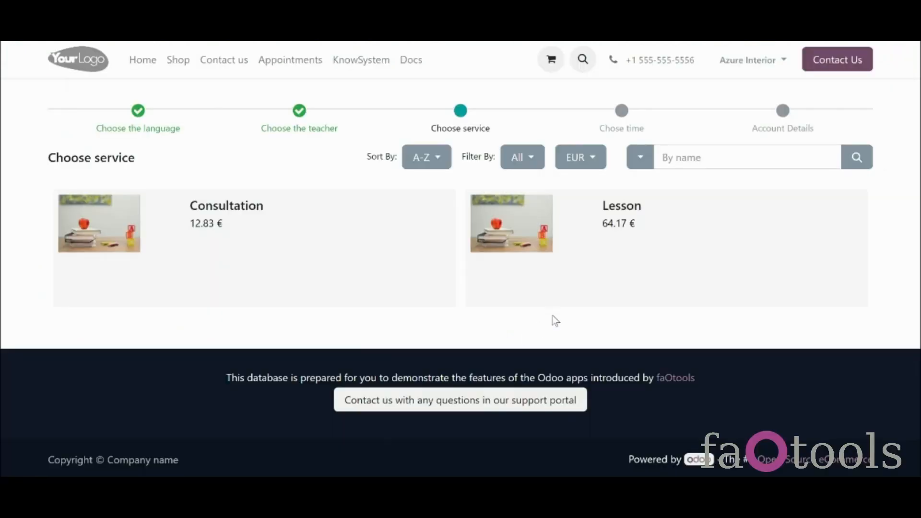
Step: Check the EUR and Benelux pricelists offered on the Choose service step
left_click(578, 163)
left_click(586, 209)
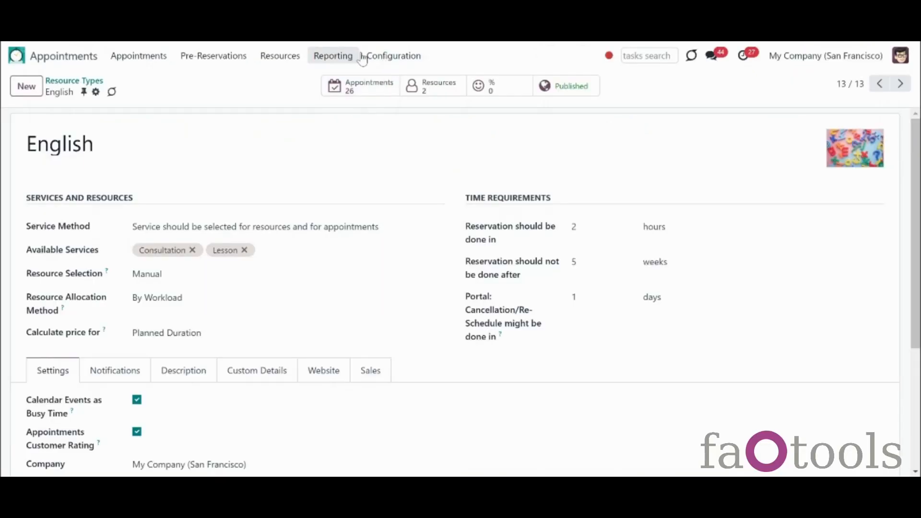
Step: Mark the Christmas pricelist Selectable, keeping its website as My Website
left_click(380, 57)
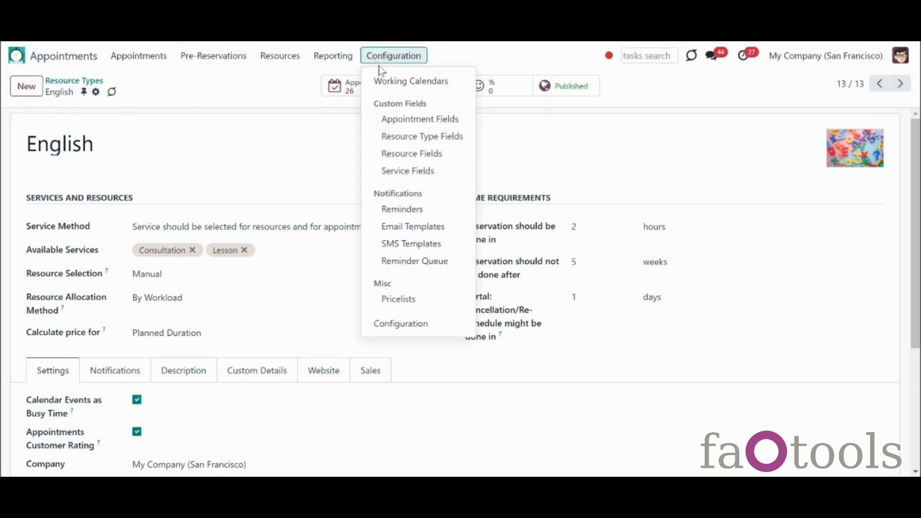
left_click(403, 300)
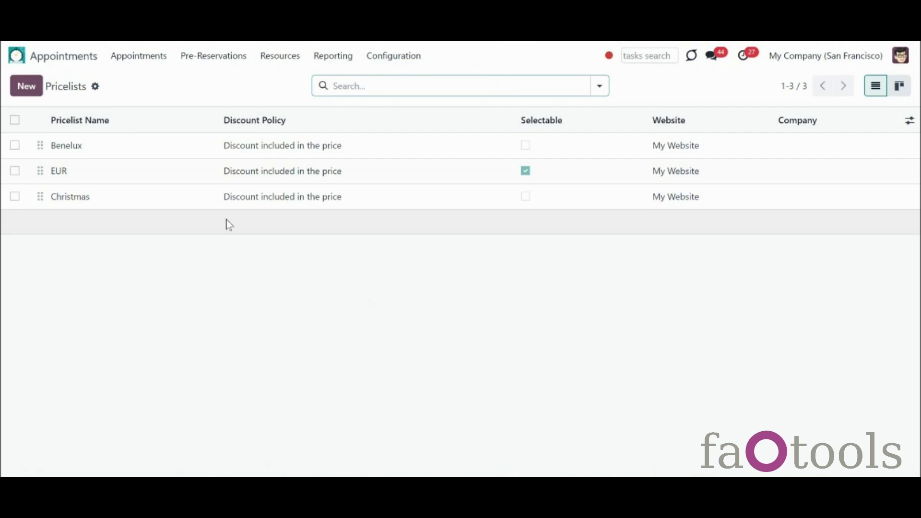
left_click(177, 199)
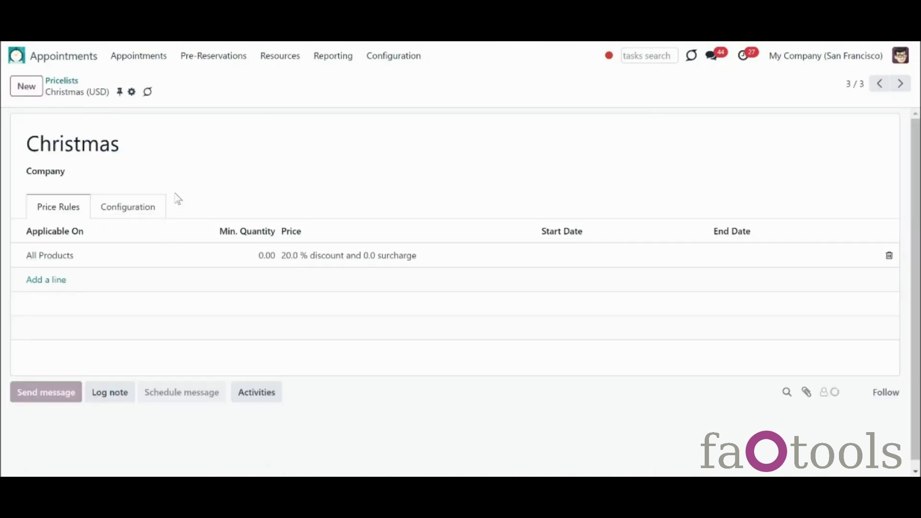
left_click(158, 205)
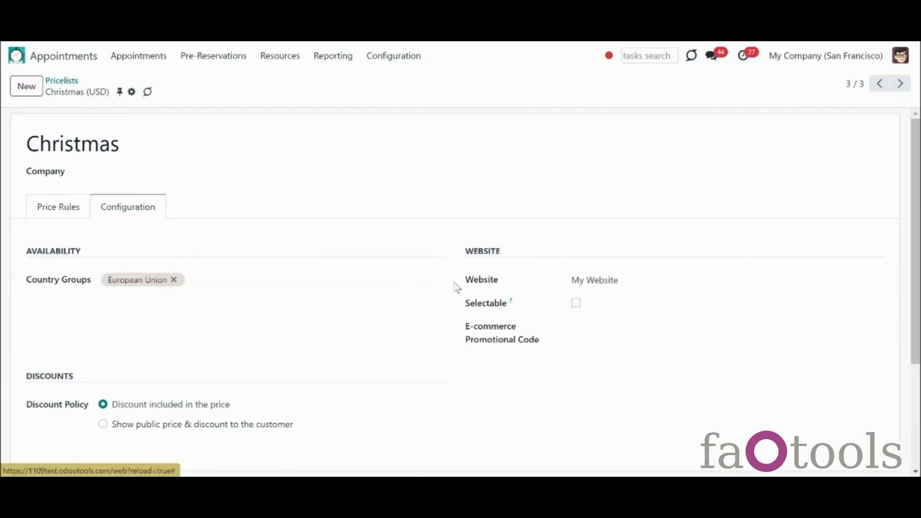
left_click(643, 280)
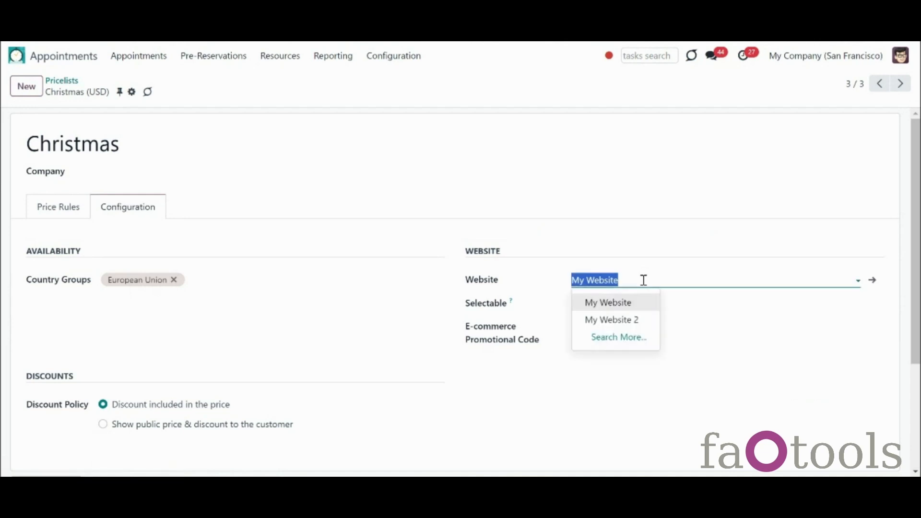
left_click(643, 280)
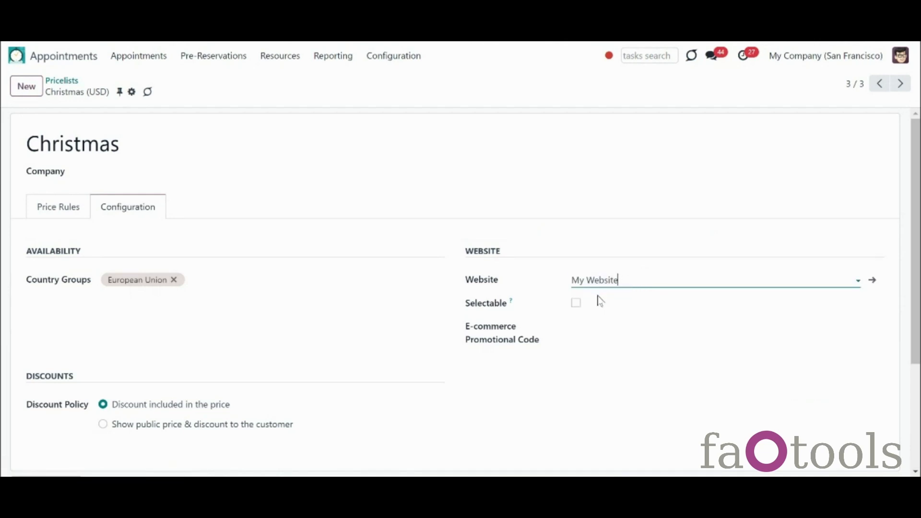
left_click(576, 303)
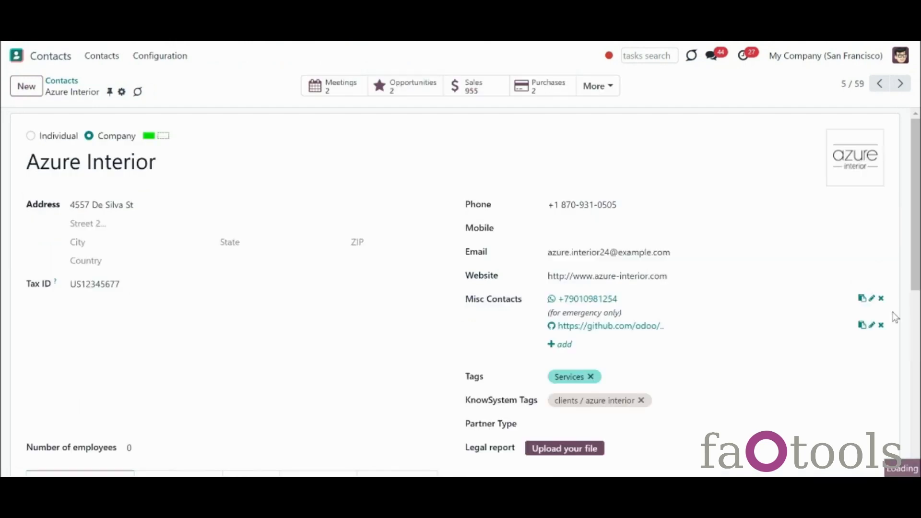
left_click_drag(915, 158, 915, 180)
Step: Review Azure Interior's Sales & Purchase details down to its pricelist
left_click(218, 357)
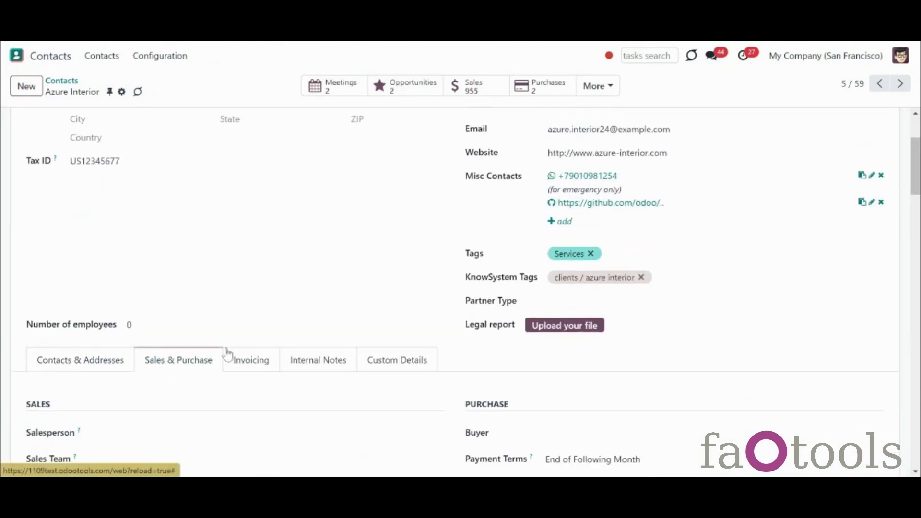
scroll(226, 354, "down", 3)
left_click_drag(918, 178, 918, 189)
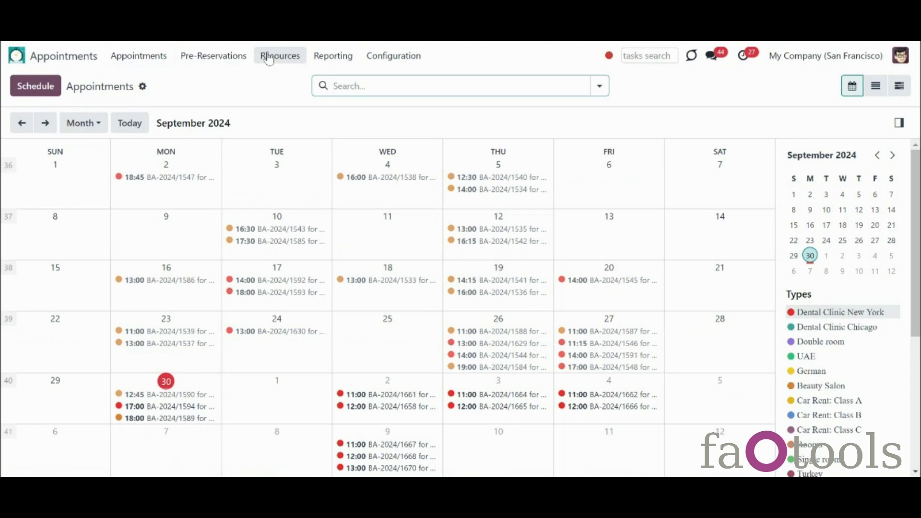
Step: Open the English resource type from Resources > Resource Types
left_click(275, 56)
left_click(276, 82)
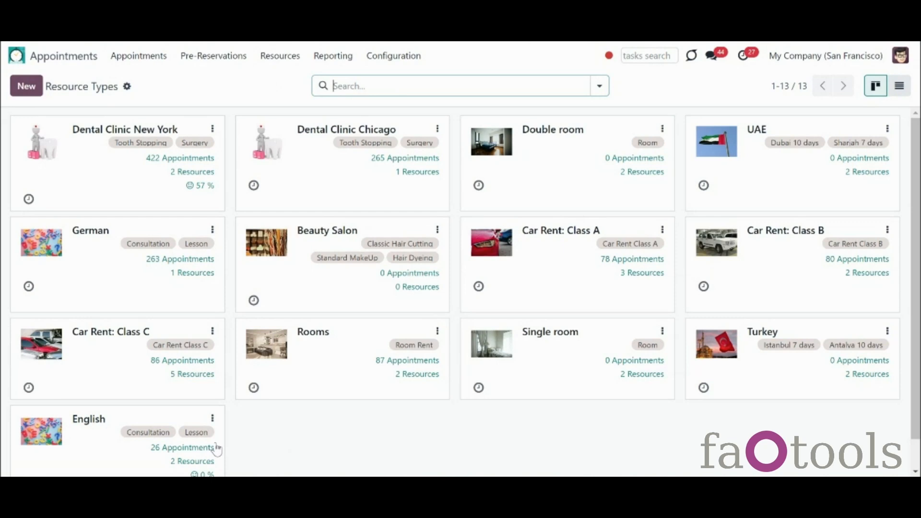
left_click(93, 460)
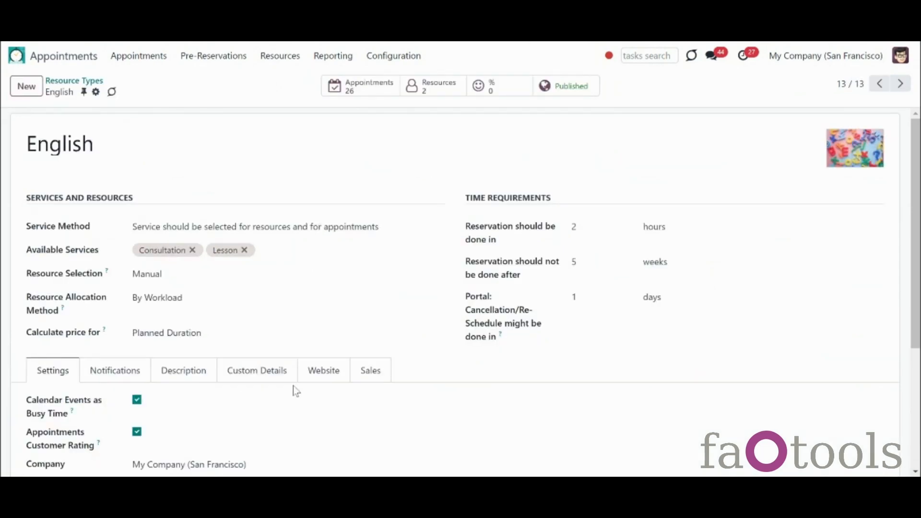
Step: Enable Cancel Not Paid Website Reservations with a 00:10 Not Paid Period and save
left_click(364, 384)
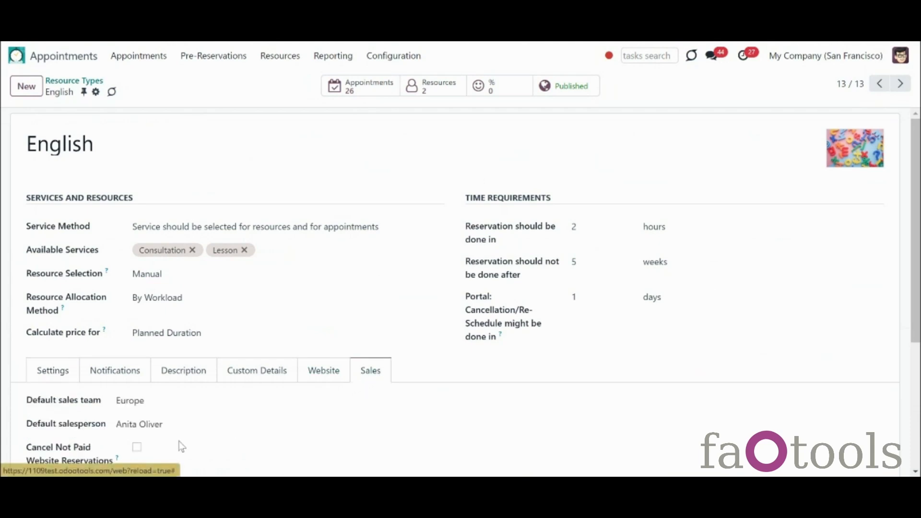
left_click(137, 447)
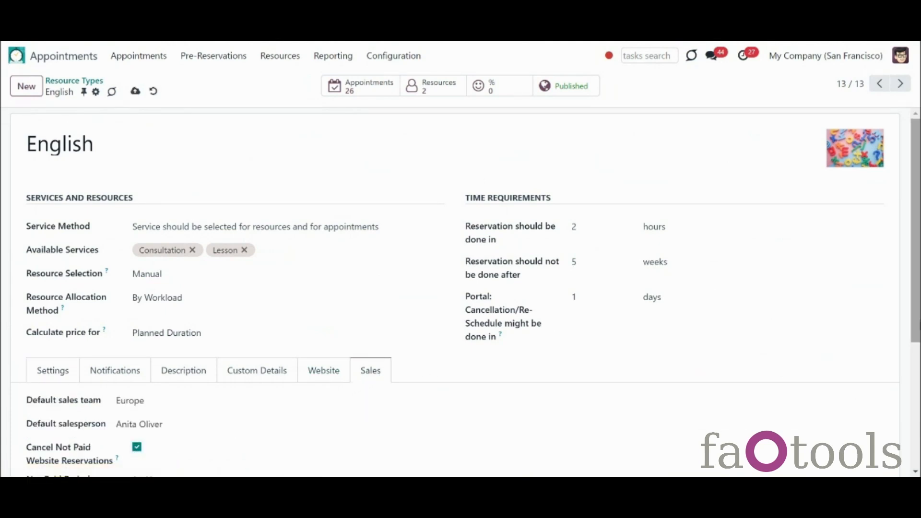
scroll(269, 400, "down", 3)
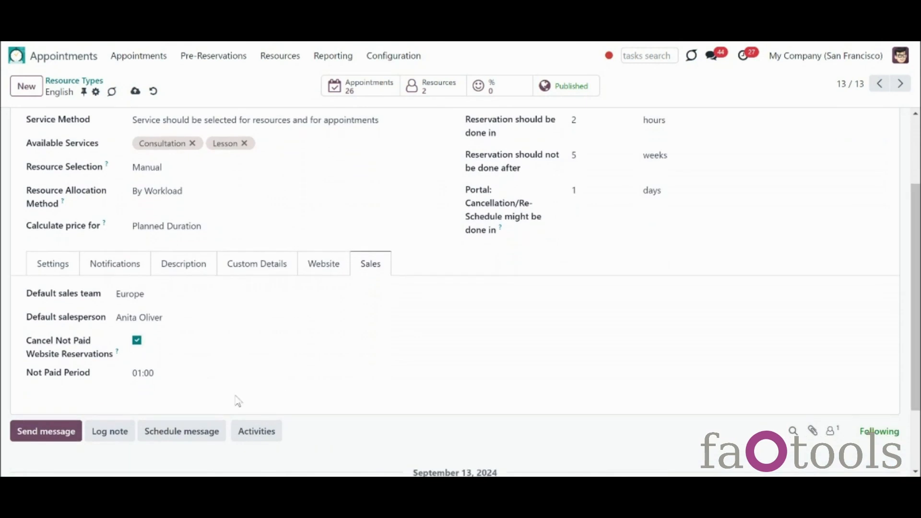
left_click(143, 374)
left_click(142, 373)
type("0:")
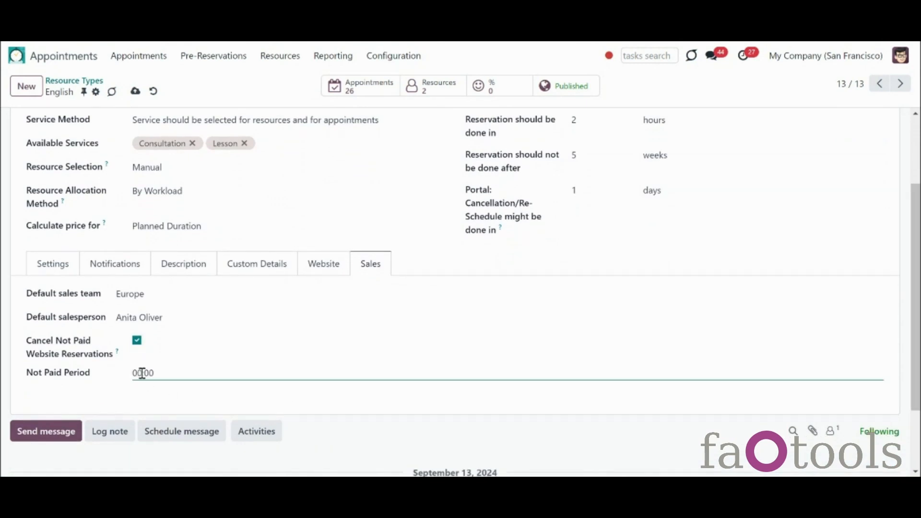
type("1")
left_click(197, 395)
left_click(136, 94)
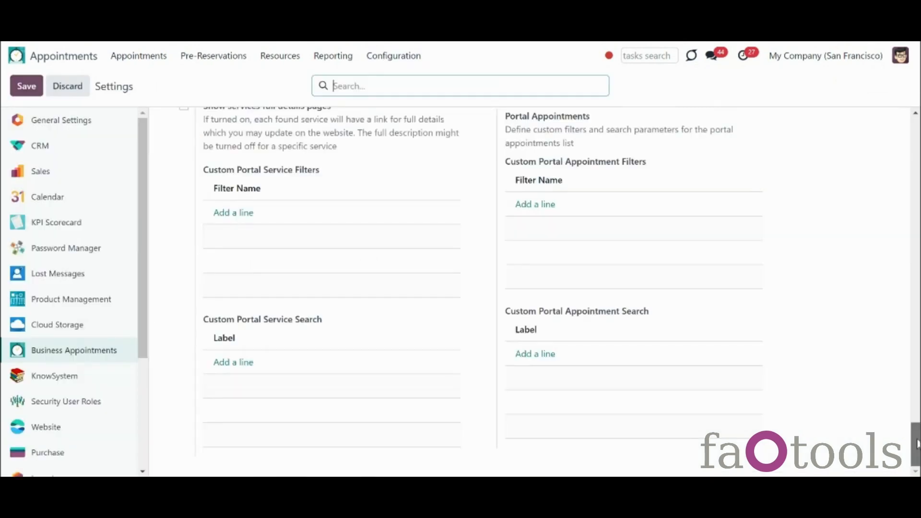
left_click_drag(916, 443, 916, 211)
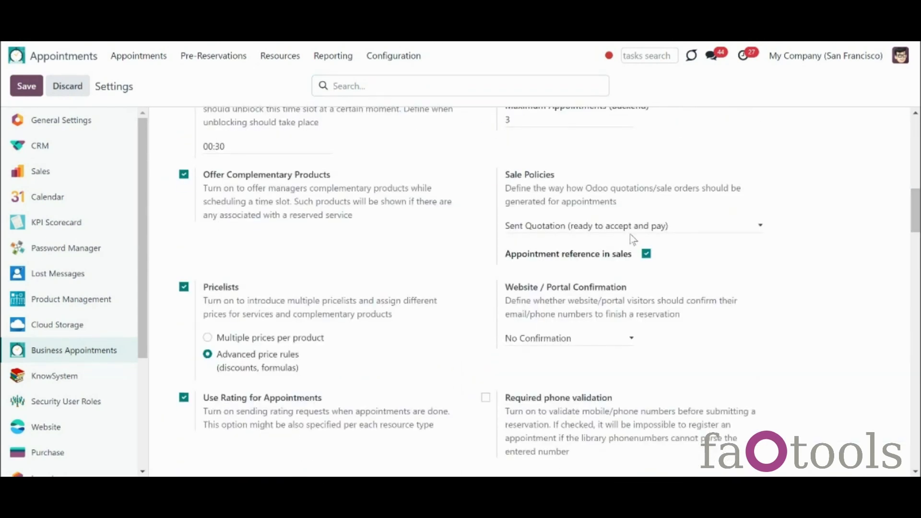
Step: Look over the Sale Policies options, leaving Sent Quotation selected
left_click(634, 232)
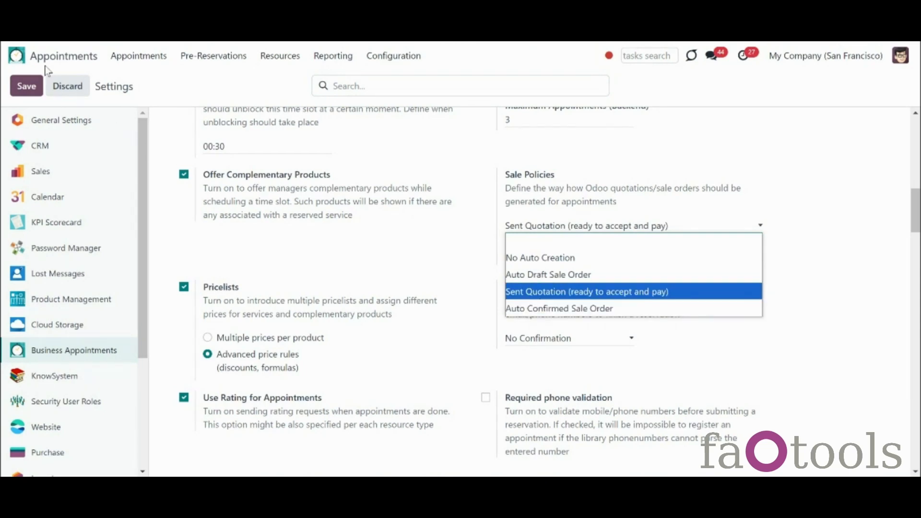
left_click(17, 55)
scroll(892, 391, "down", 3)
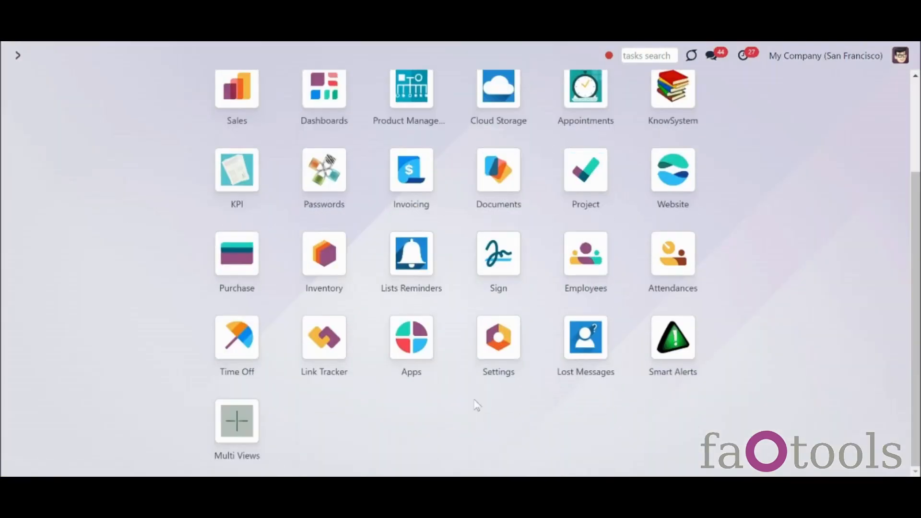
Step: Go to Scheduled Actions under the Settings app's Technical menu
left_click(505, 355)
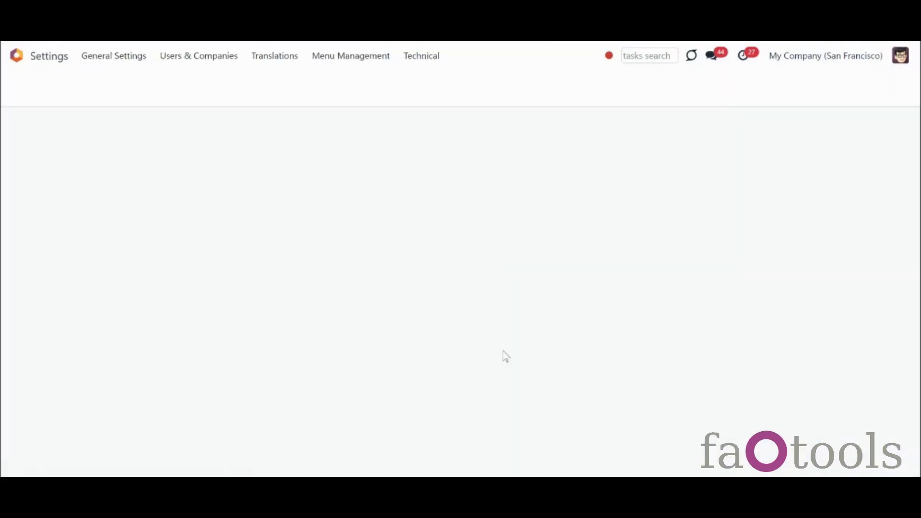
left_click(425, 59)
left_click_drag(547, 103, 569, 311)
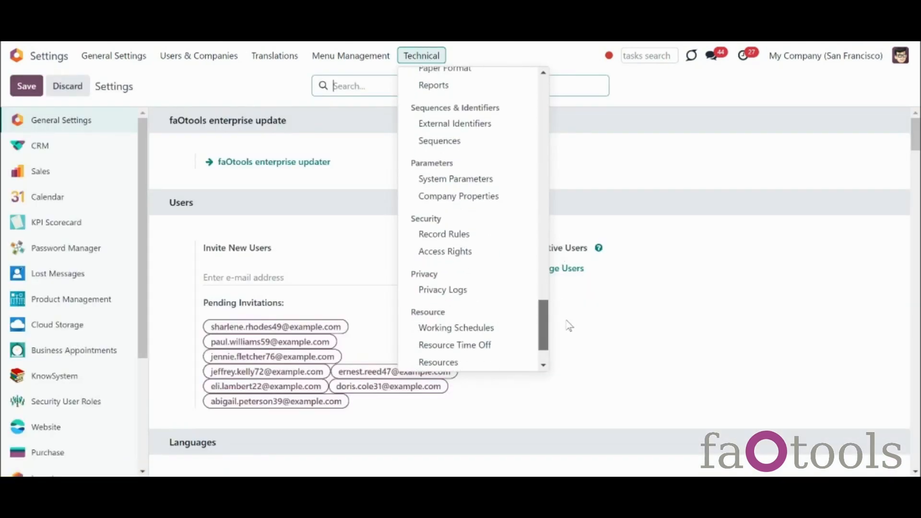
scroll(570, 326, "up", 5)
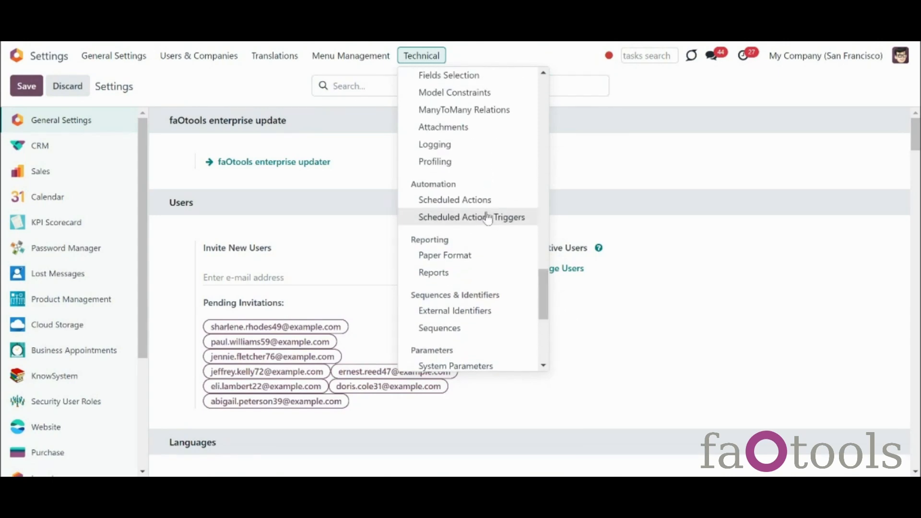
left_click(486, 214)
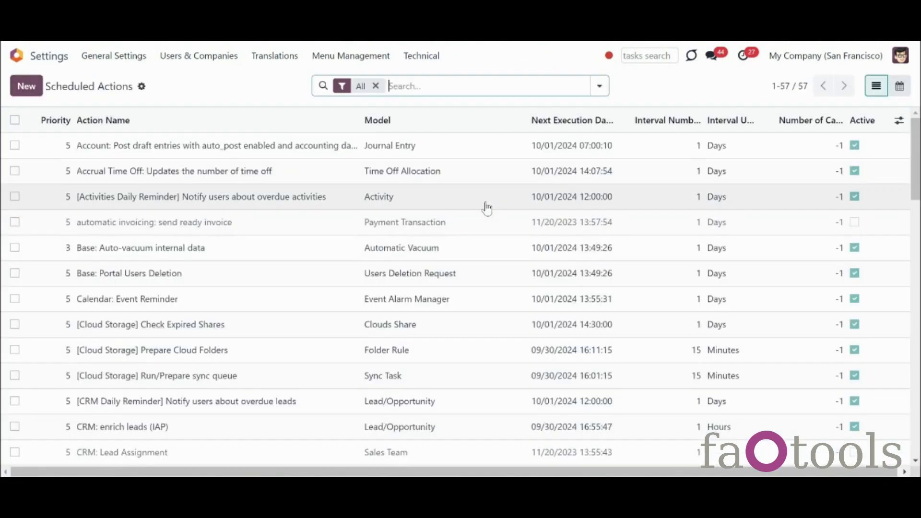
Step: Open the '[Universal Appointments] Cancel not paid website appointments' scheduled action
left_click_drag(917, 150, 920, 388)
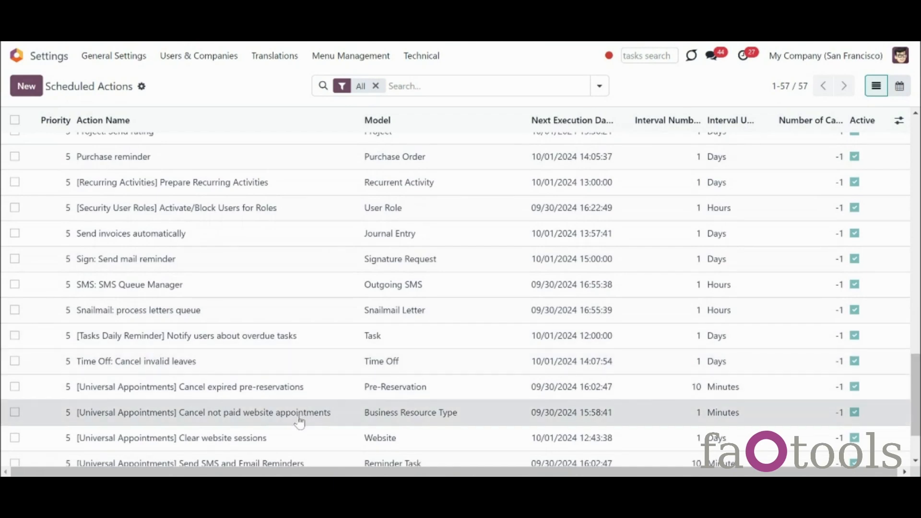
left_click(299, 421)
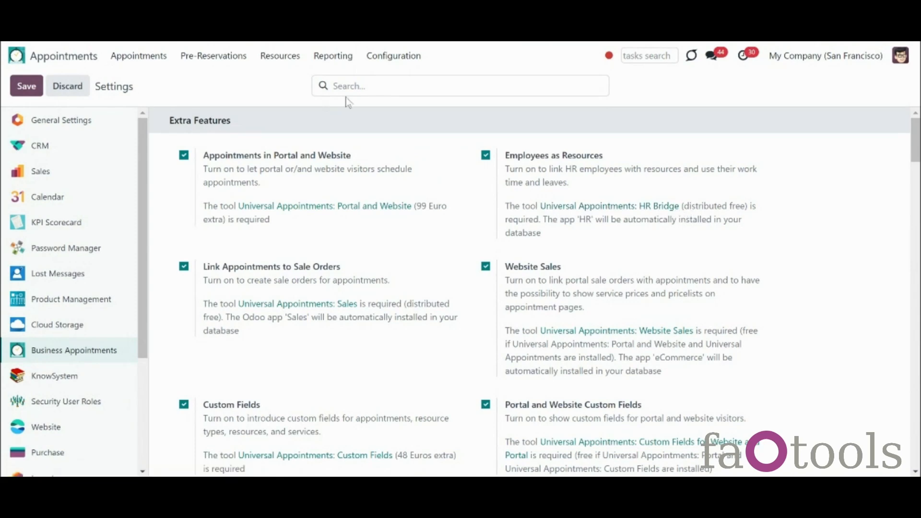
Step: Show the Resources kanban grouped by resource type via Resources > Resources
left_click(283, 55)
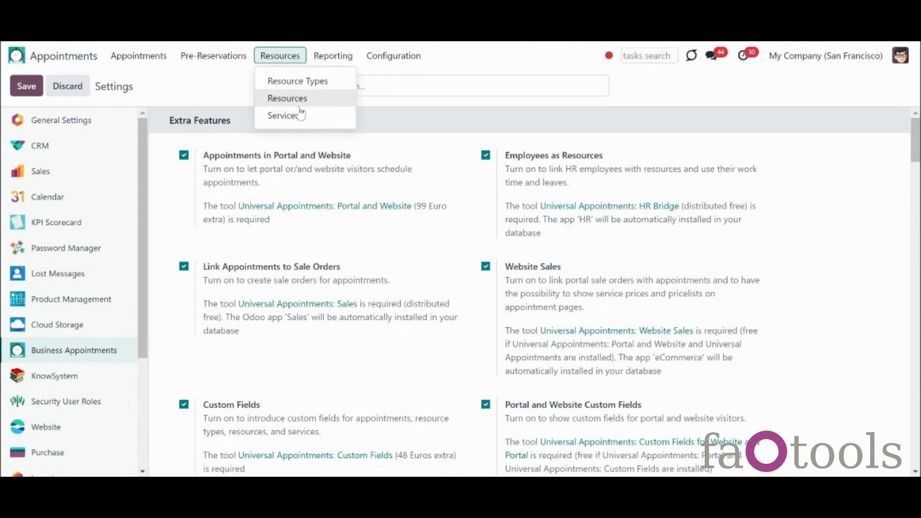
left_click(500, 203)
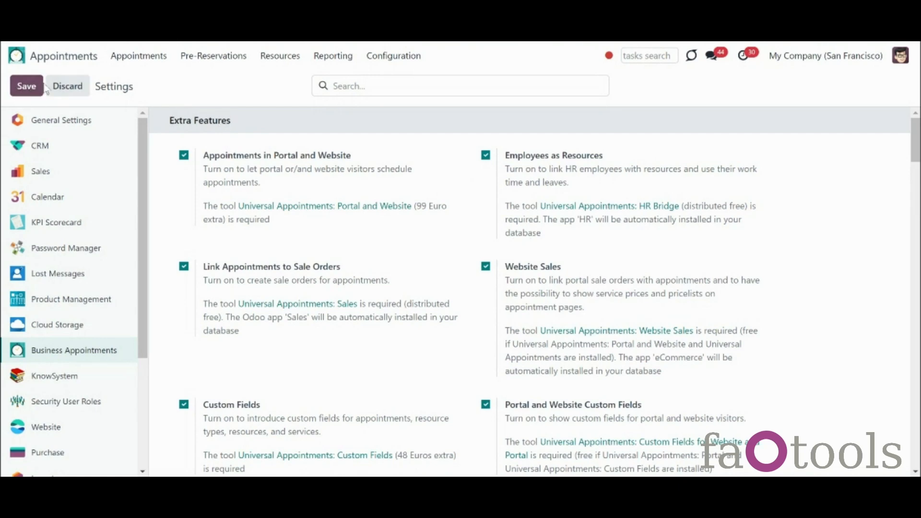
left_click(294, 57)
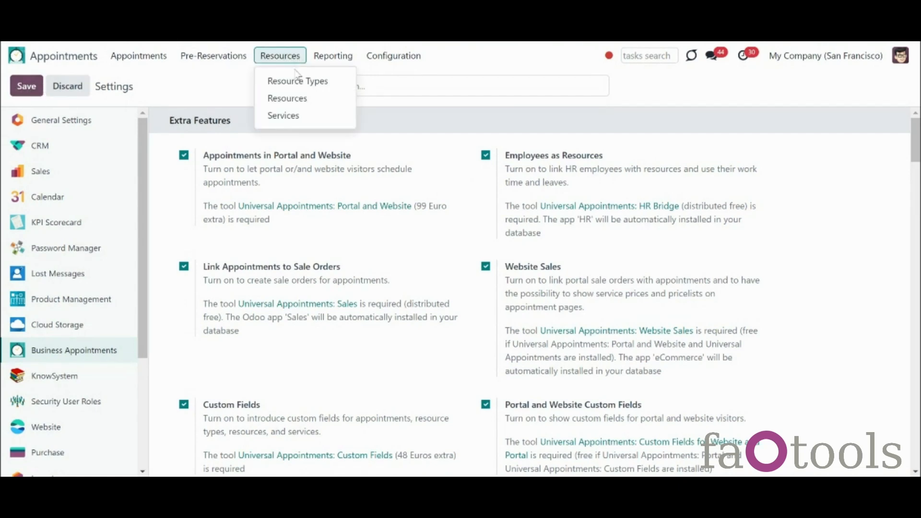
left_click(312, 99)
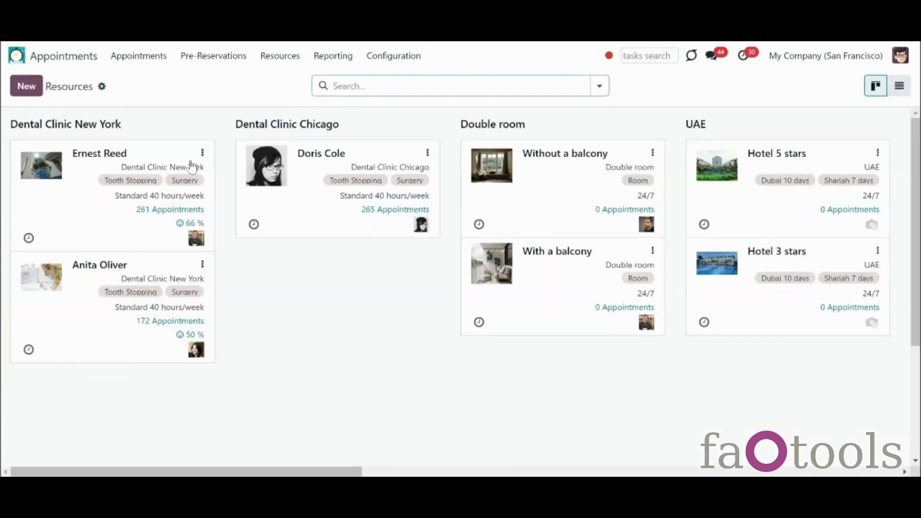
Step: Start a new resource of kind Human linked to an employee
left_click(27, 87)
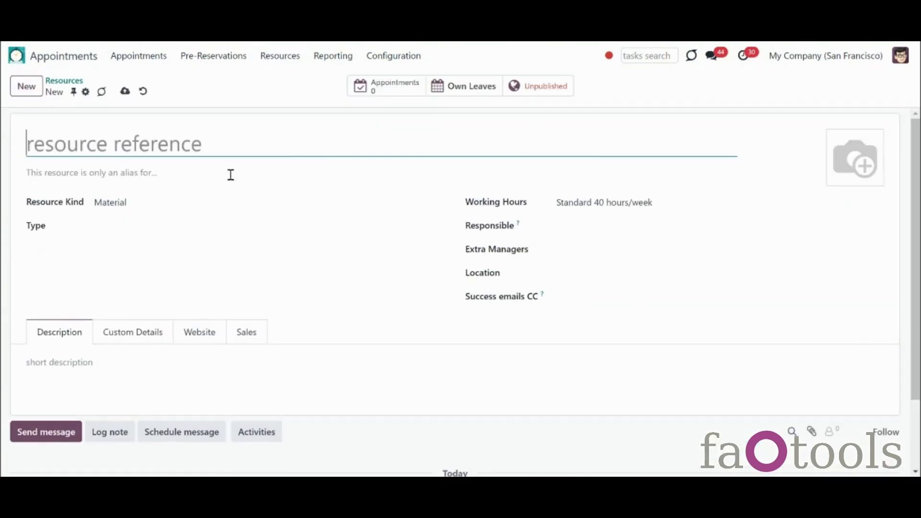
left_click(236, 205)
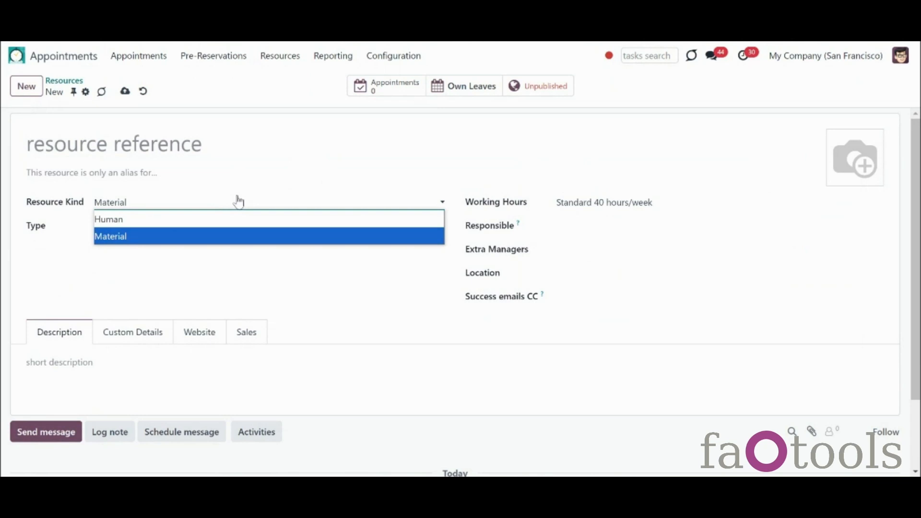
left_click(251, 221)
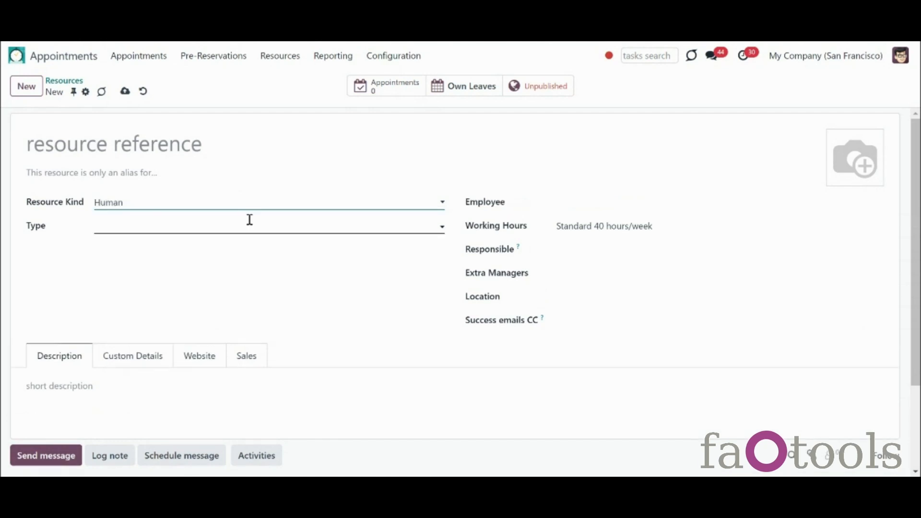
left_click(596, 202)
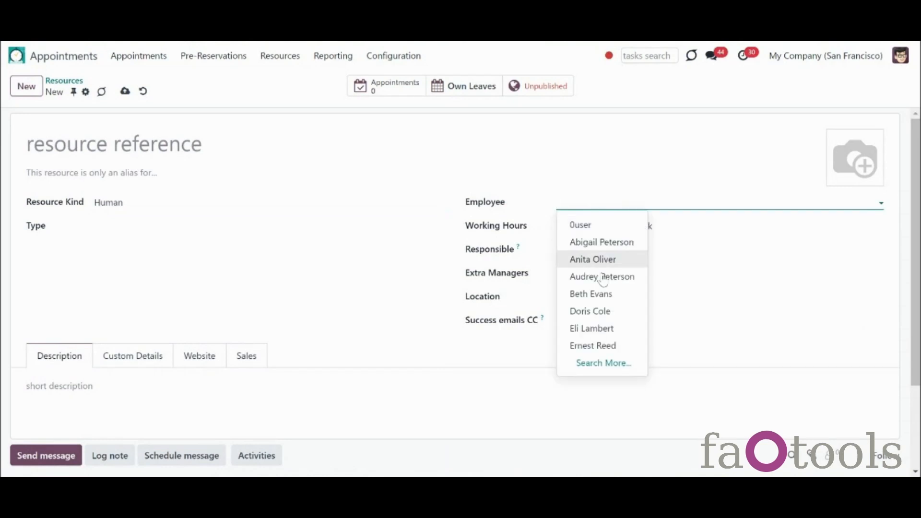
left_click(619, 331)
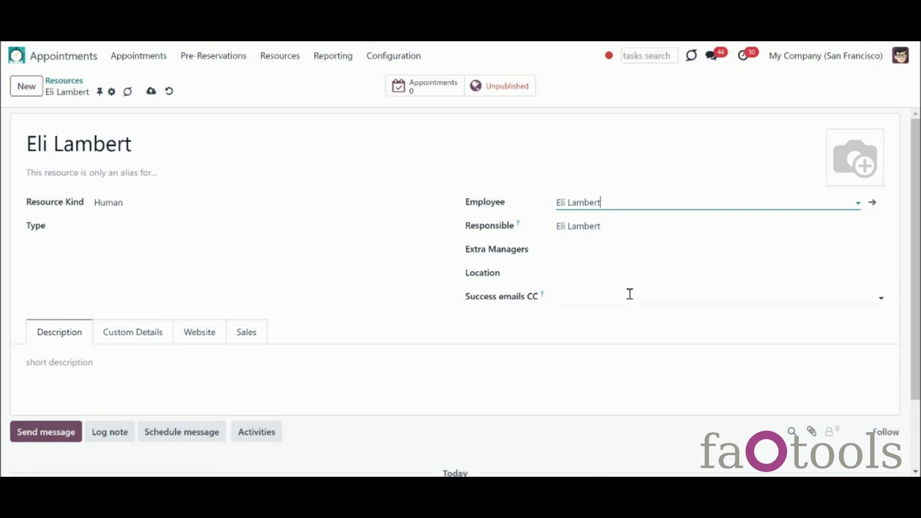
Step: Set the resource type to English, save it, and return to Resources
left_click(195, 229)
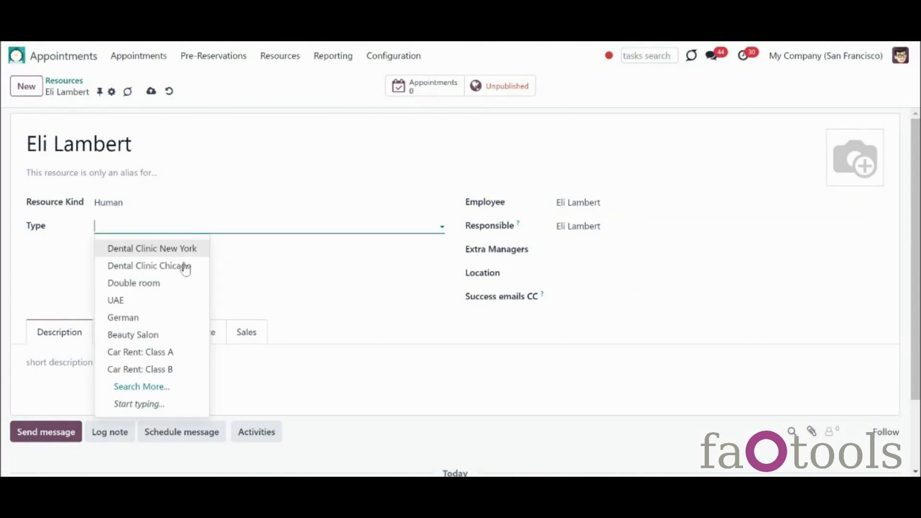
type("en")
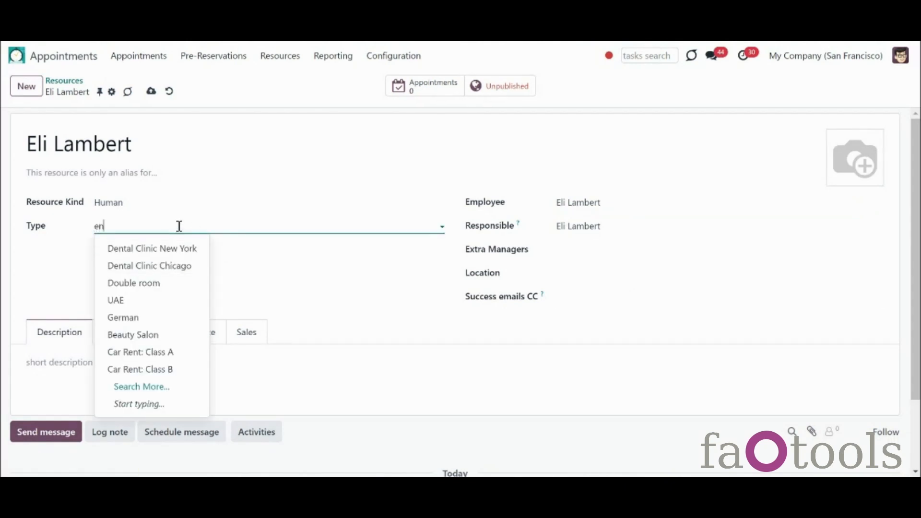
left_click(176, 340)
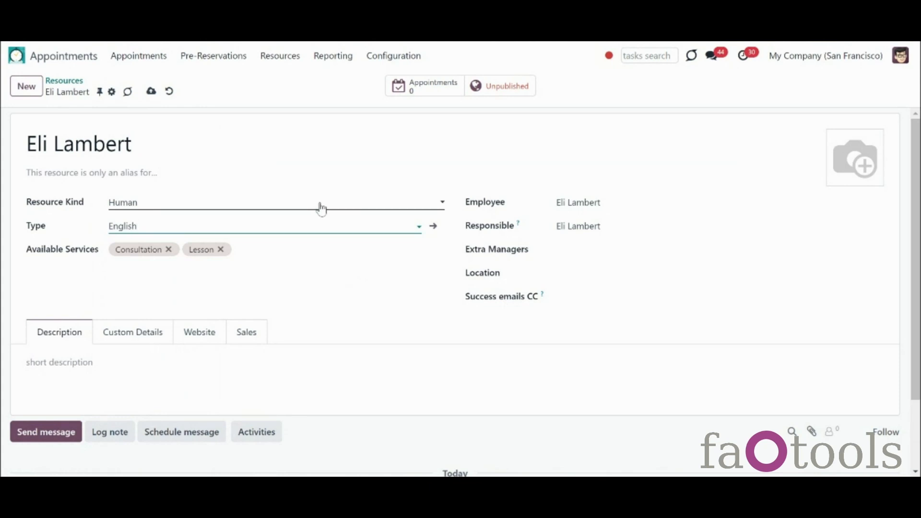
left_click(122, 173)
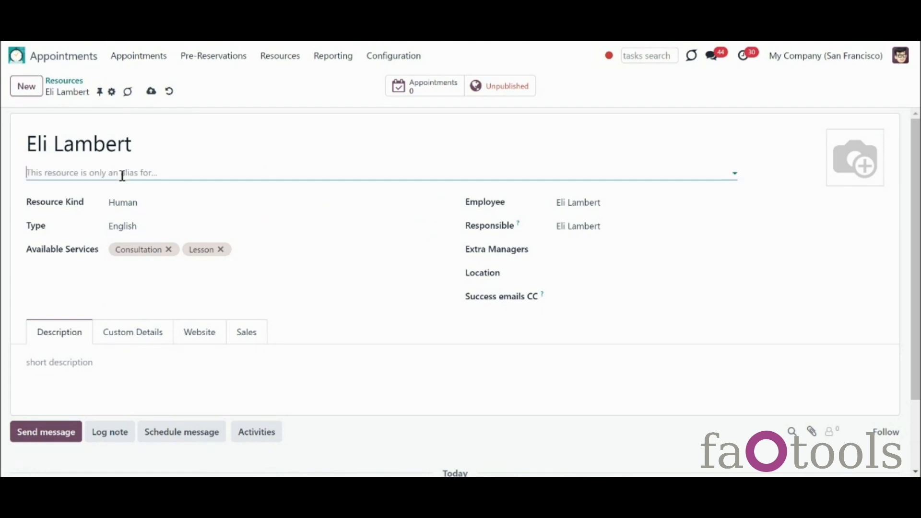
key("Escape")
left_click(152, 92)
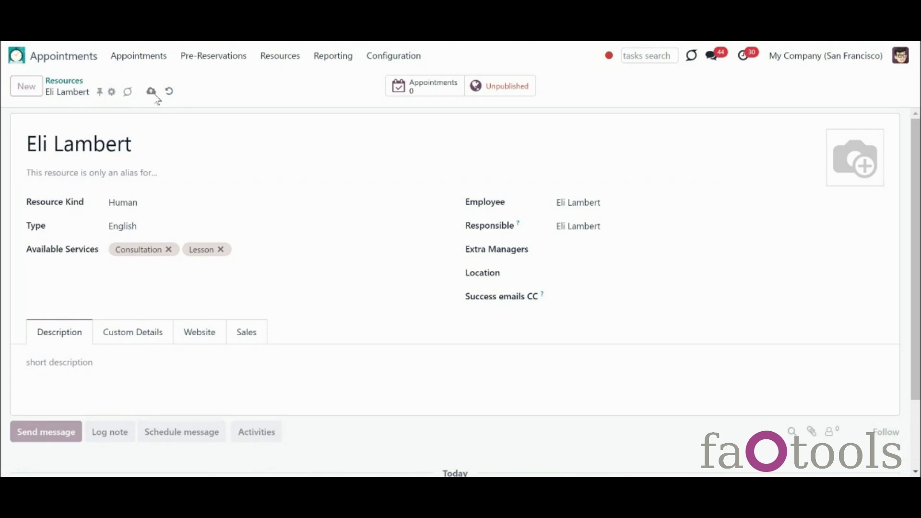
left_click(76, 82)
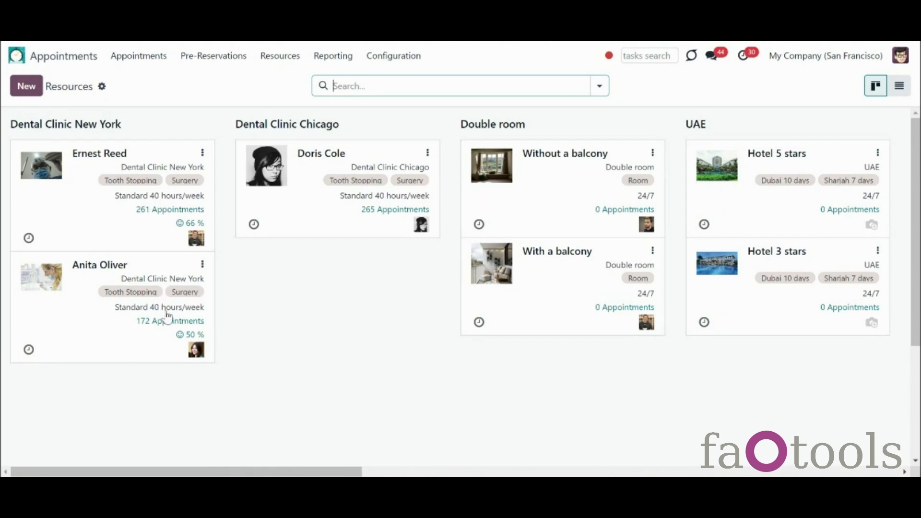
Step: Expand the folded English column to reveal the new resource's card
left_click(426, 472)
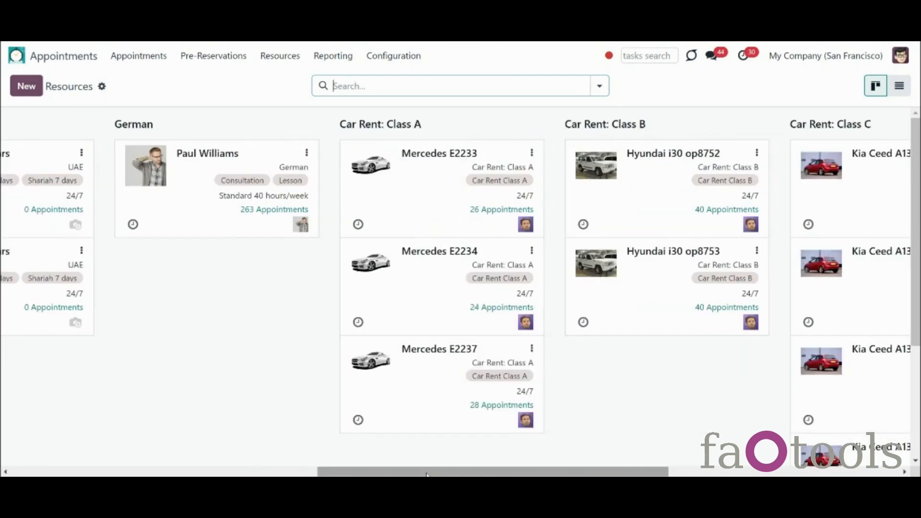
left_click_drag(426, 472, 657, 472)
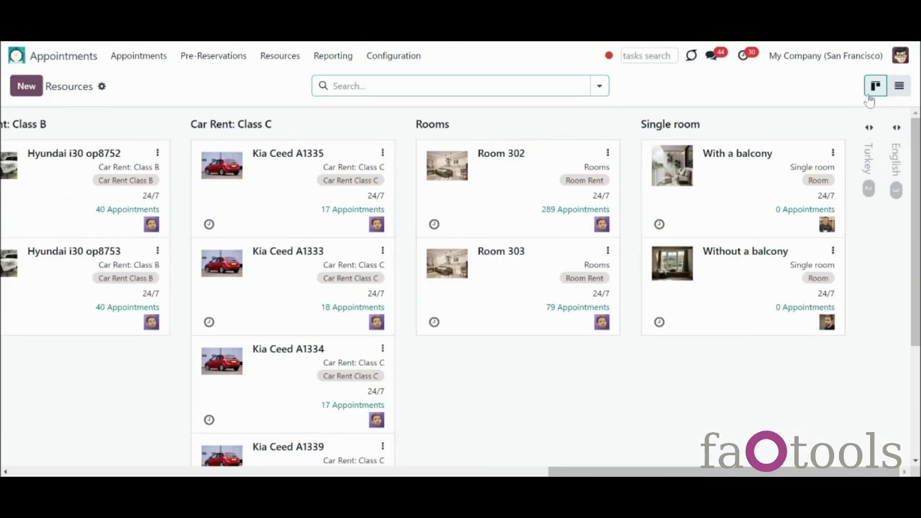
left_click(896, 161)
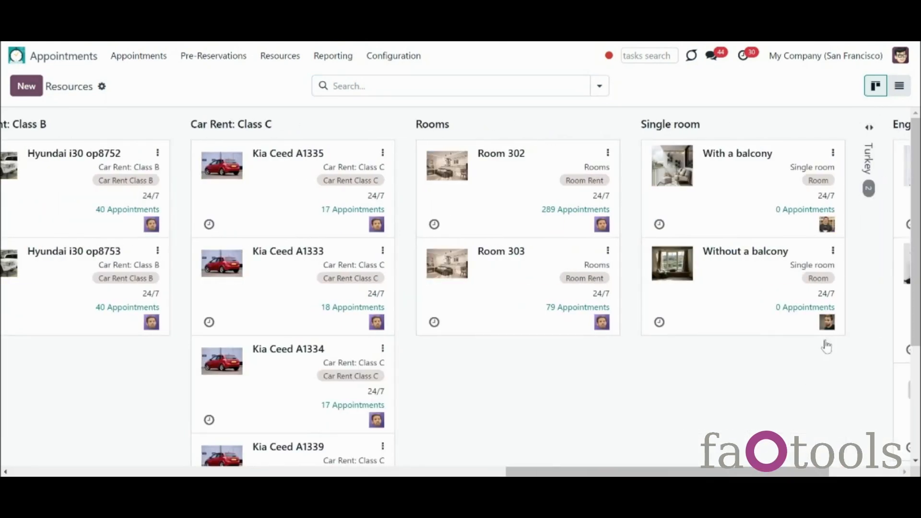
left_click(855, 473)
scroll(915, 240, "down", 1)
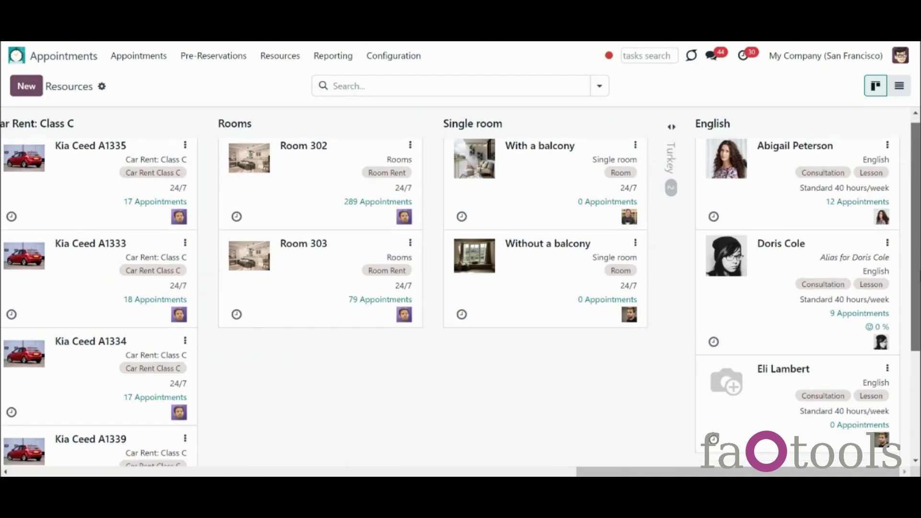
scroll(858, 308, "down", 2)
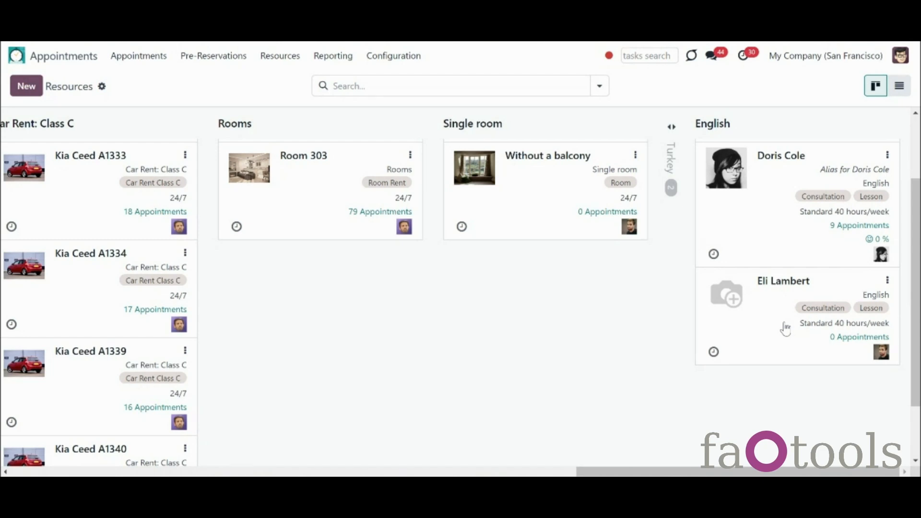
left_click(397, 58)
Step: Check the time off under the Standard 40 hours/week schedule, then go to Resource Types
left_click(401, 83)
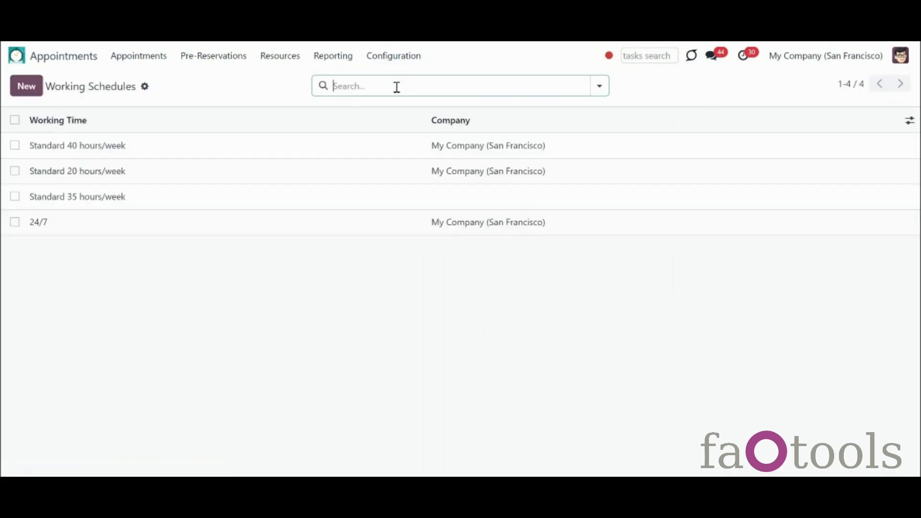
left_click(363, 158)
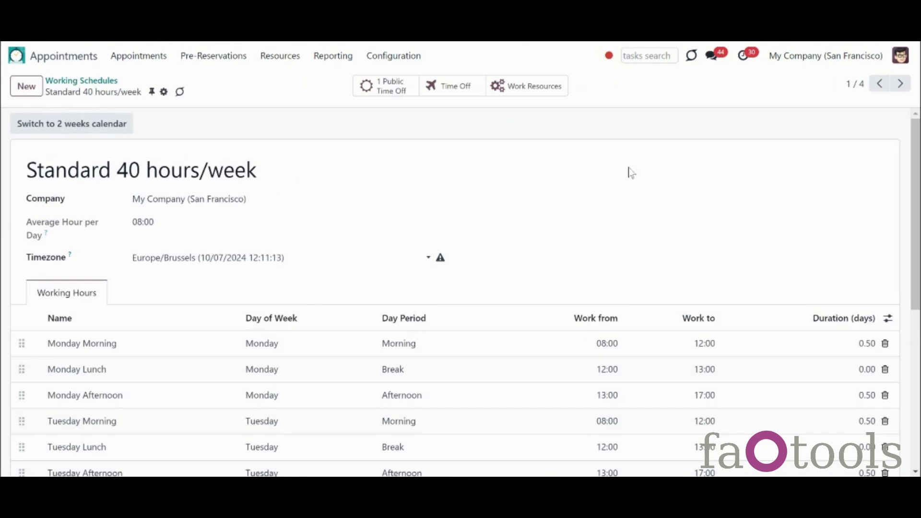
left_click(460, 88)
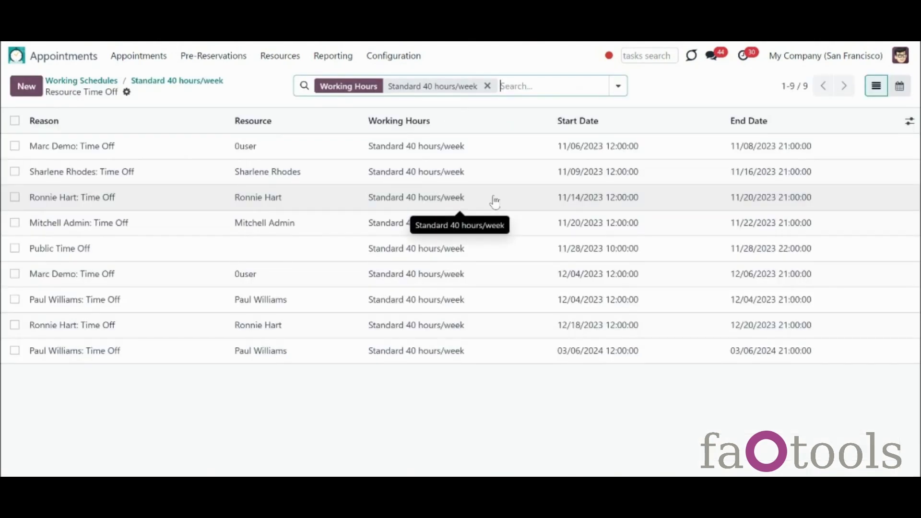
left_click(287, 59)
left_click(286, 81)
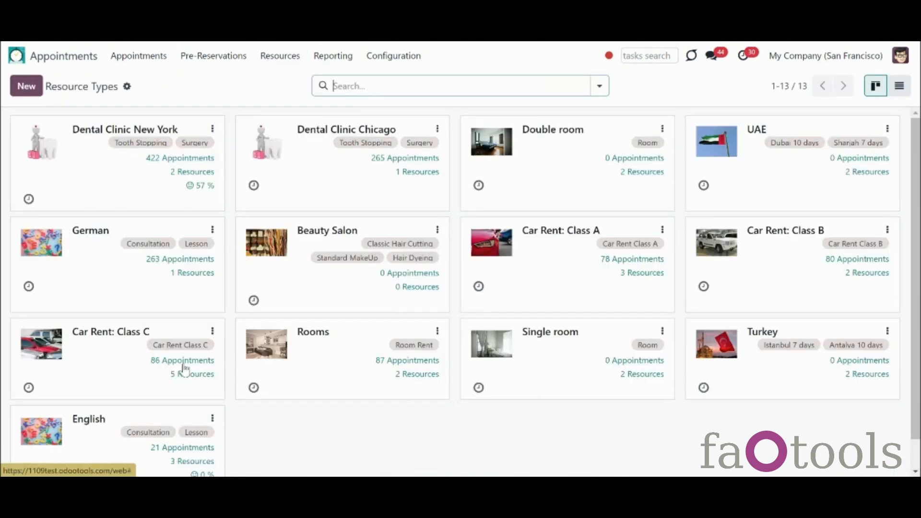
Step: Review the English resource type's settings, then switch to the October 2024 appointments calendar
left_click(134, 431)
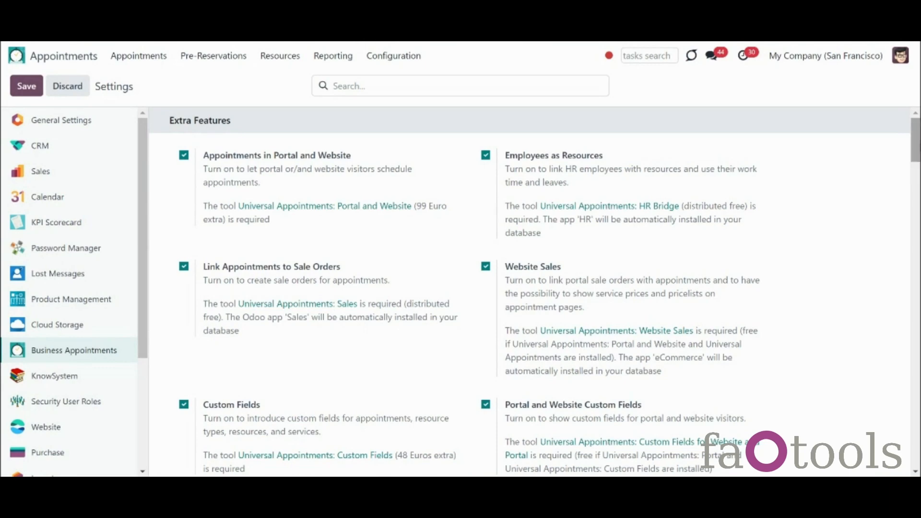
scroll(912, 159, "down", 5)
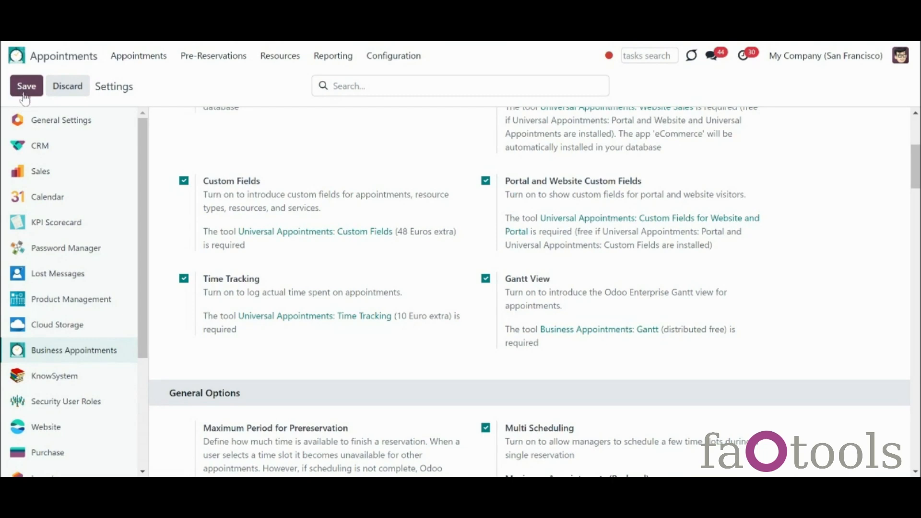
left_click(149, 64)
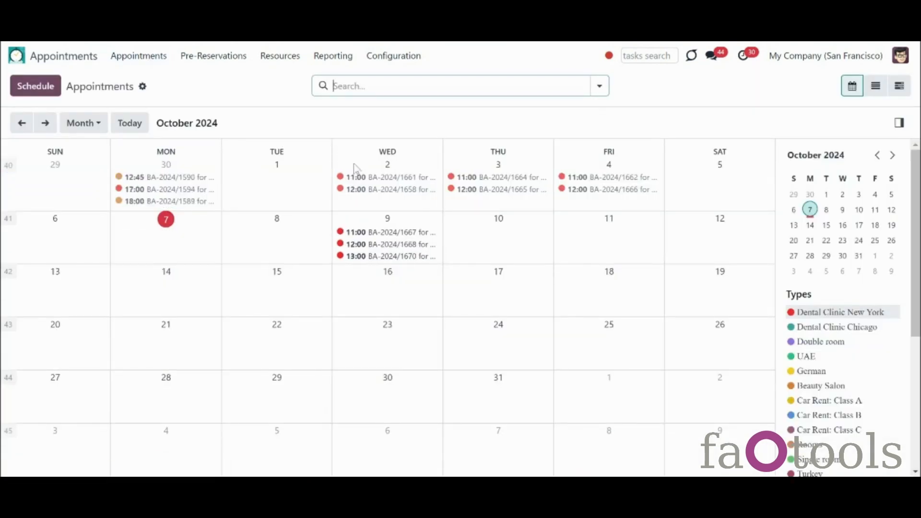
Step: Open the October 2, 11:00 Tooth Stopping appointment and start and finish work twice
left_click(371, 183)
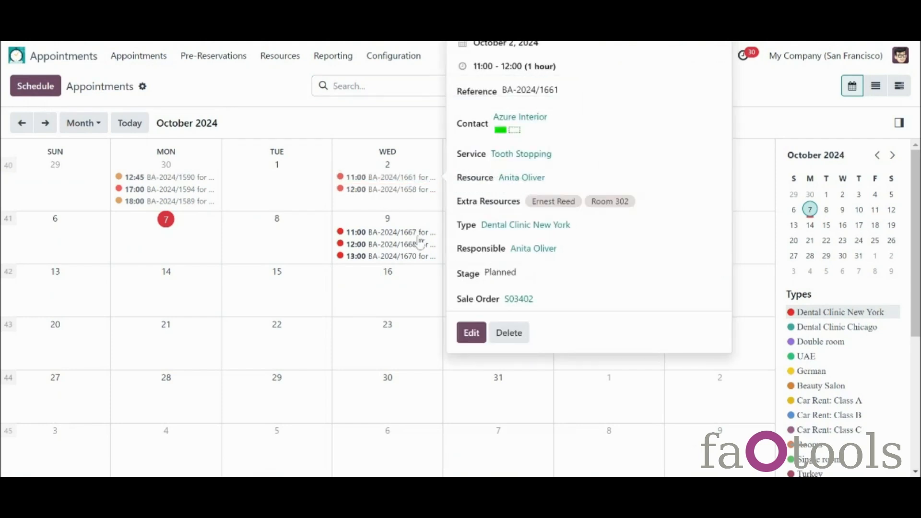
left_click(472, 332)
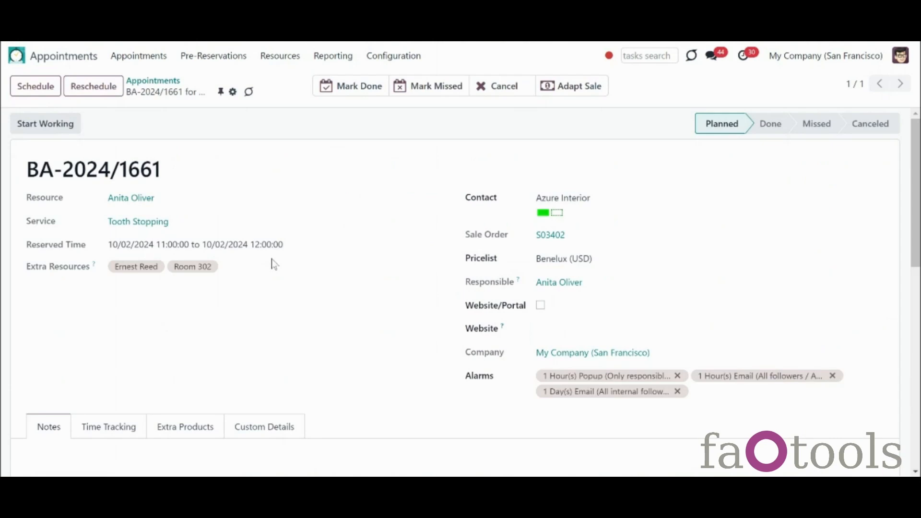
left_click(58, 127)
left_click(64, 127)
left_click(70, 128)
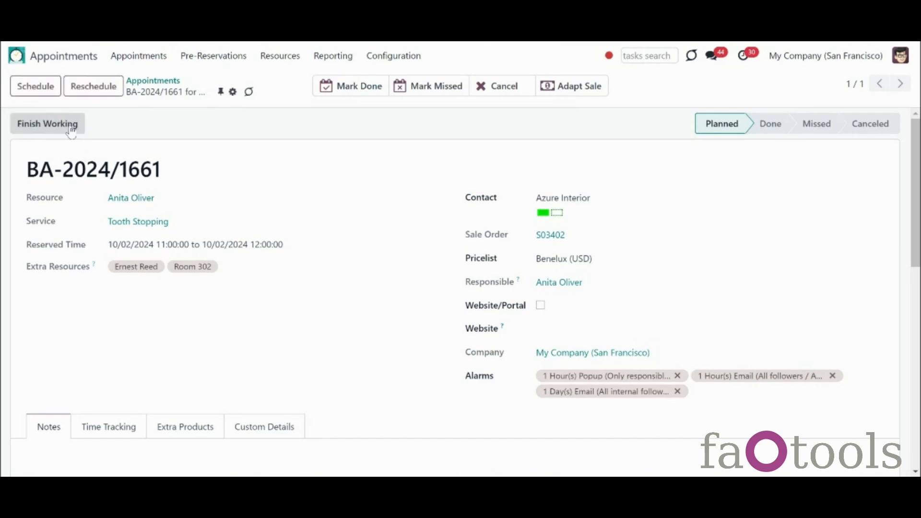
left_click(71, 127)
scroll(779, 238, "down", 1)
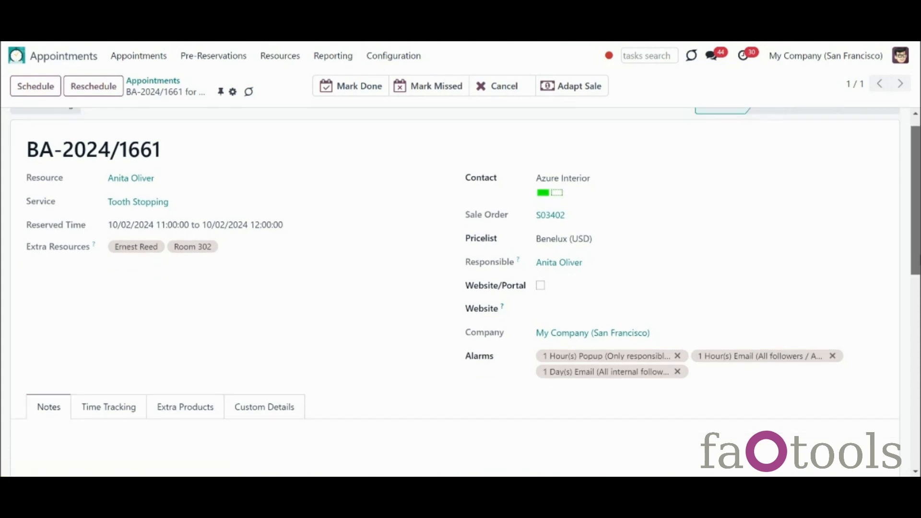
scroll(460, 288, "down", 3)
Step: Delete the 15:15:07 and 15:15:21 time-tracking entries from the appointment
left_click(92, 317)
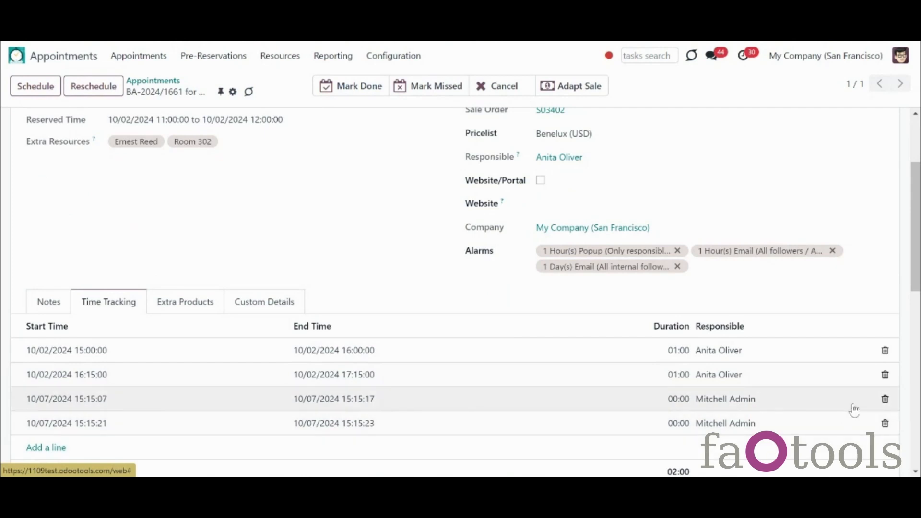
left_click(886, 400)
left_click(886, 400)
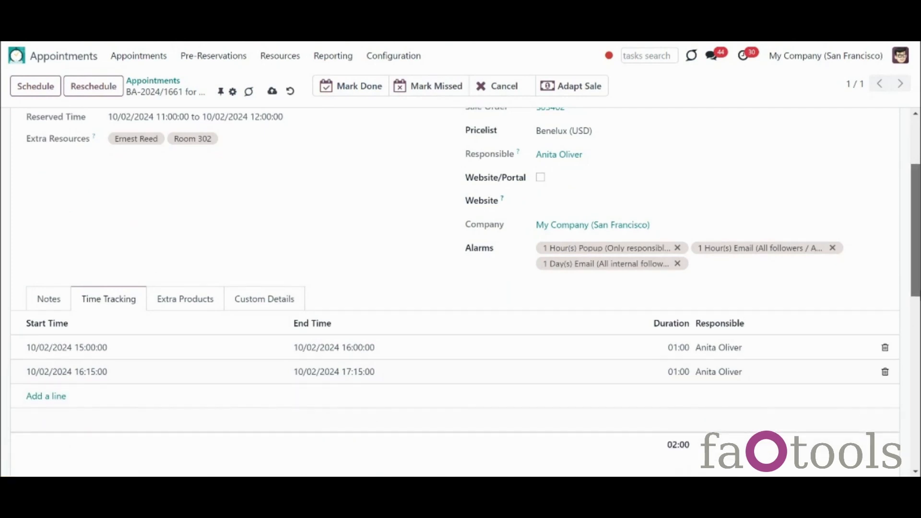
scroll(914, 306, "down", 1)
Step: Add a 10/07/2024 14:00–15:00 time-tracking line and save the appointment
left_click(47, 371)
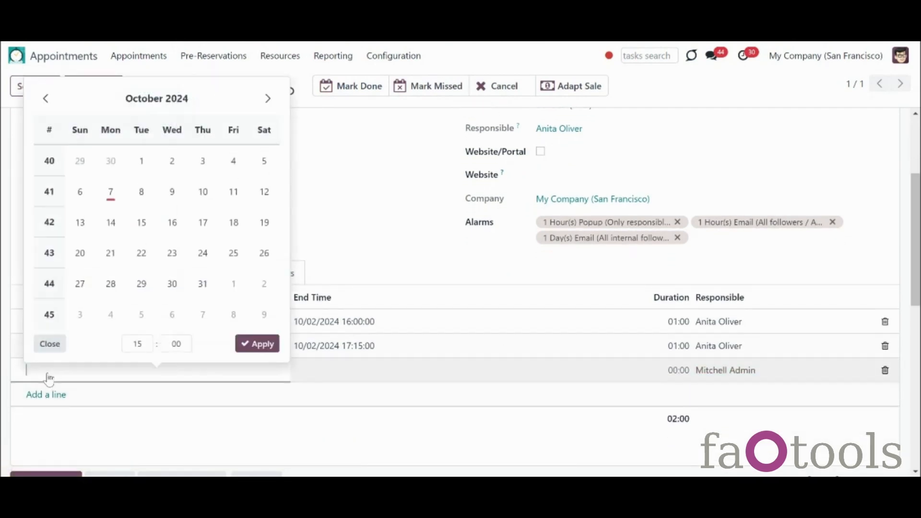
left_click(111, 192)
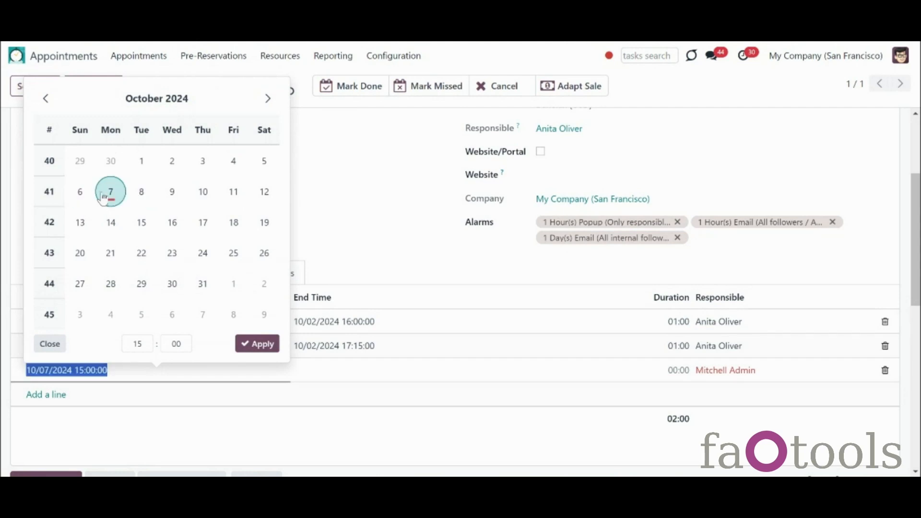
left_click(136, 344)
left_click(134, 243)
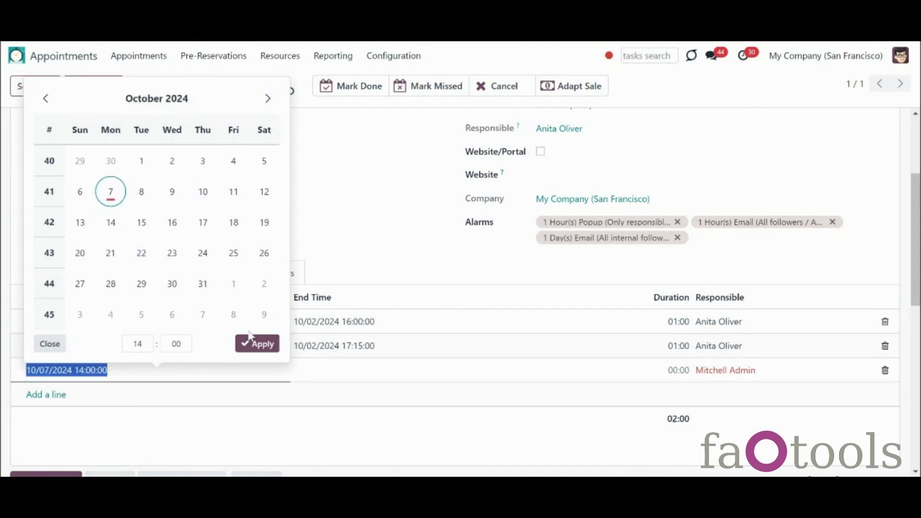
left_click(248, 342)
left_click(298, 371)
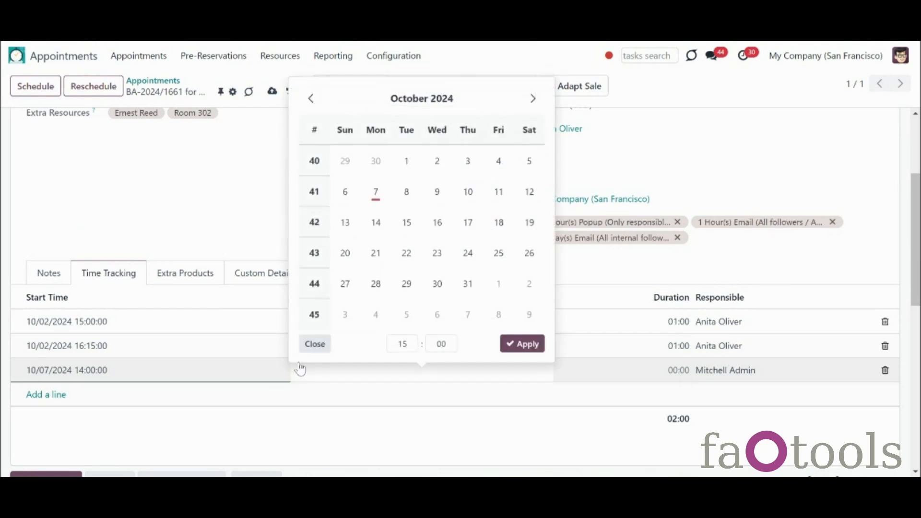
left_click(377, 194)
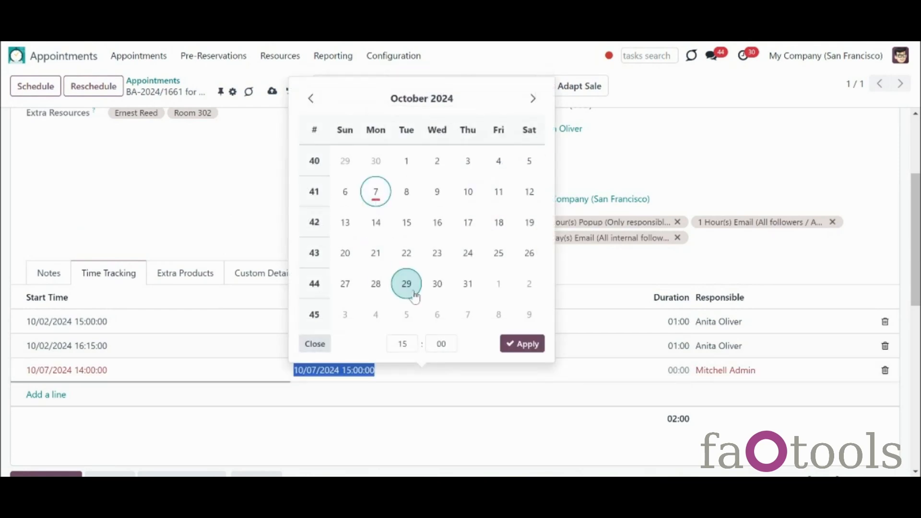
left_click(535, 344)
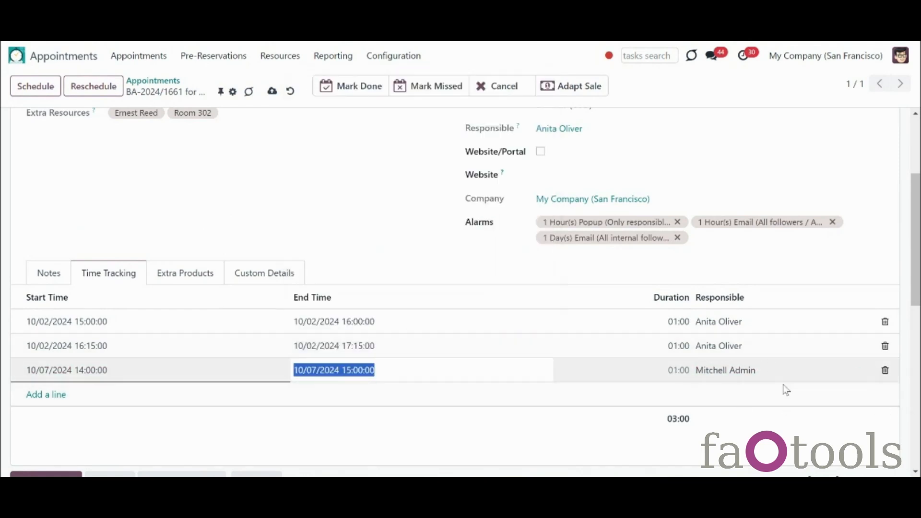
left_click(907, 401)
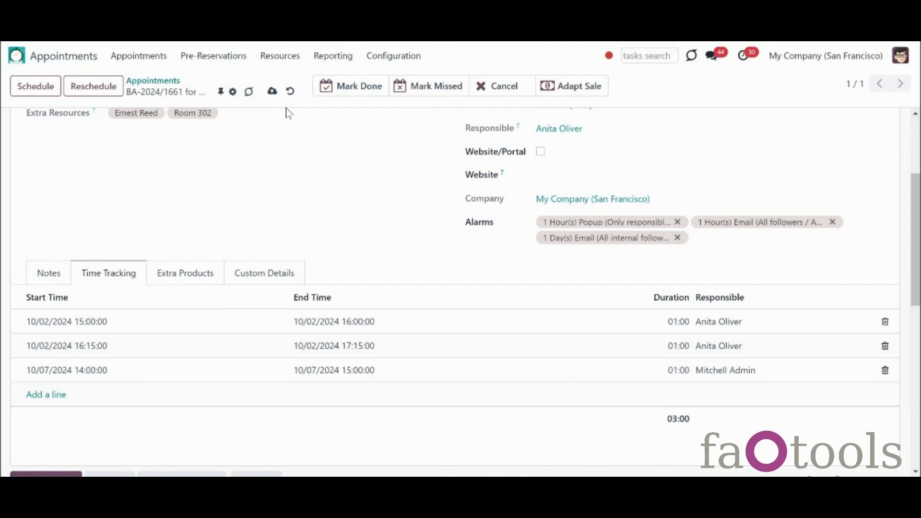
left_click(272, 91)
left_click(273, 65)
Step: Set Dental Clinic New York's price calculation to Tracked Duration
left_click(286, 95)
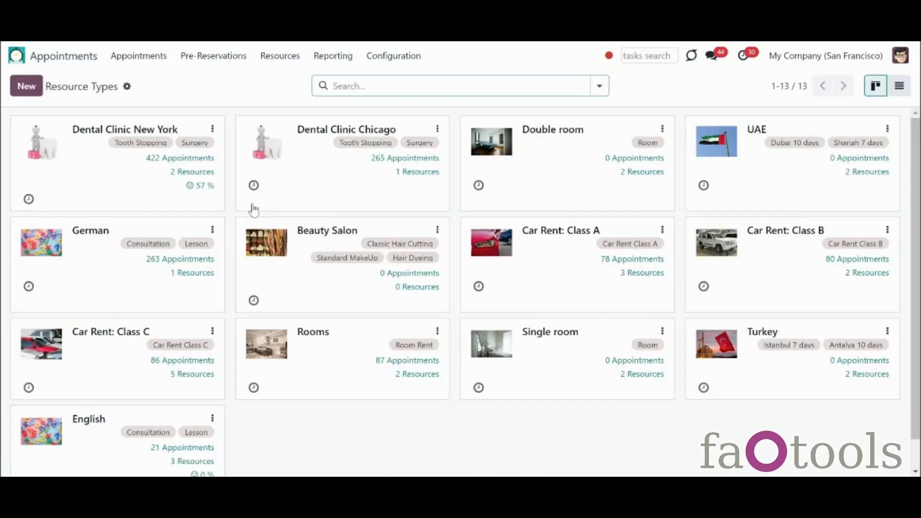
left_click(144, 199)
left_click(215, 353)
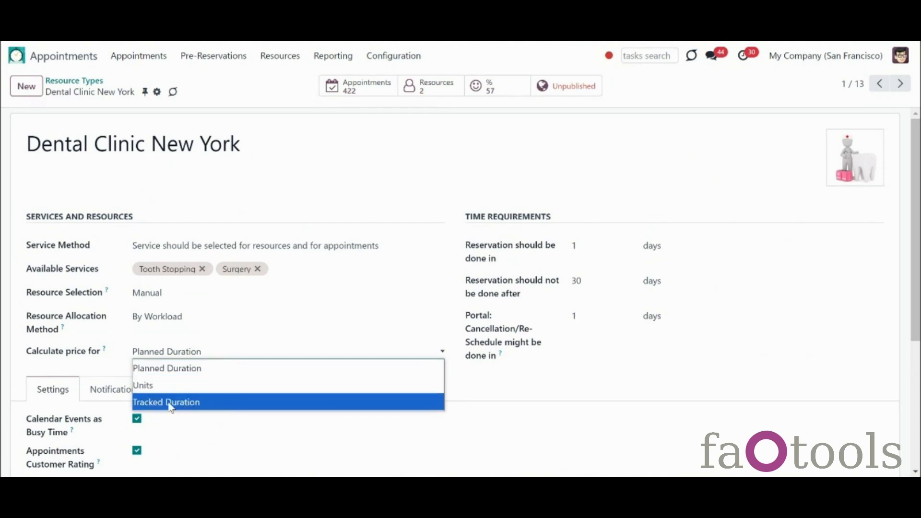
left_click(211, 408)
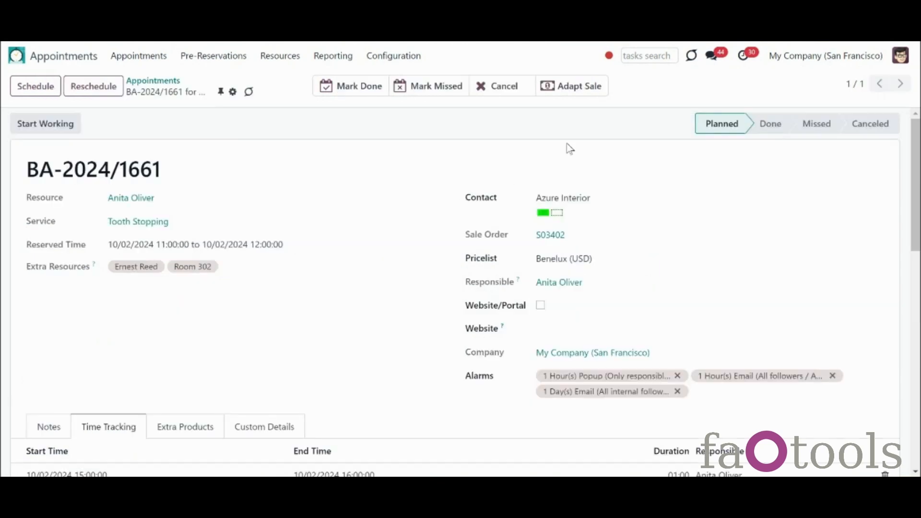
Step: Adapt the sale to tracked time and review sale order S03402 with Tooth Stopping at 3.00
left_click(570, 96)
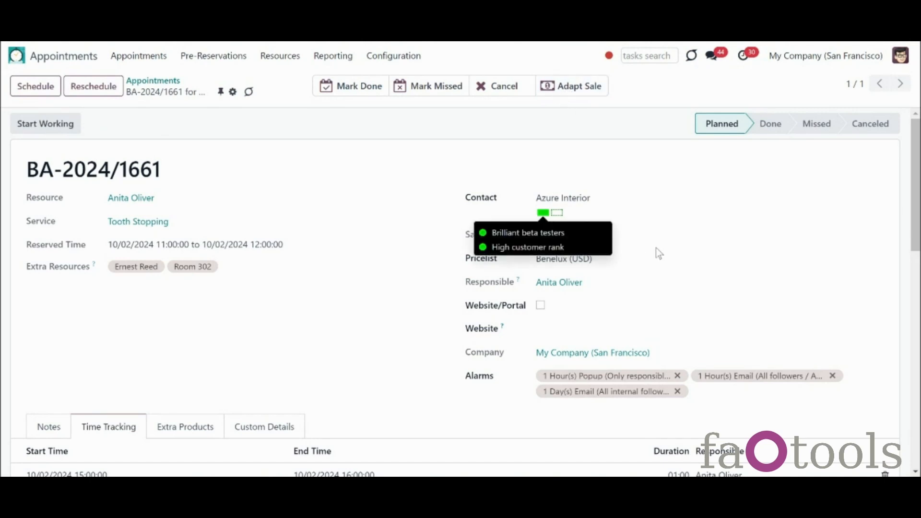
left_click(568, 88)
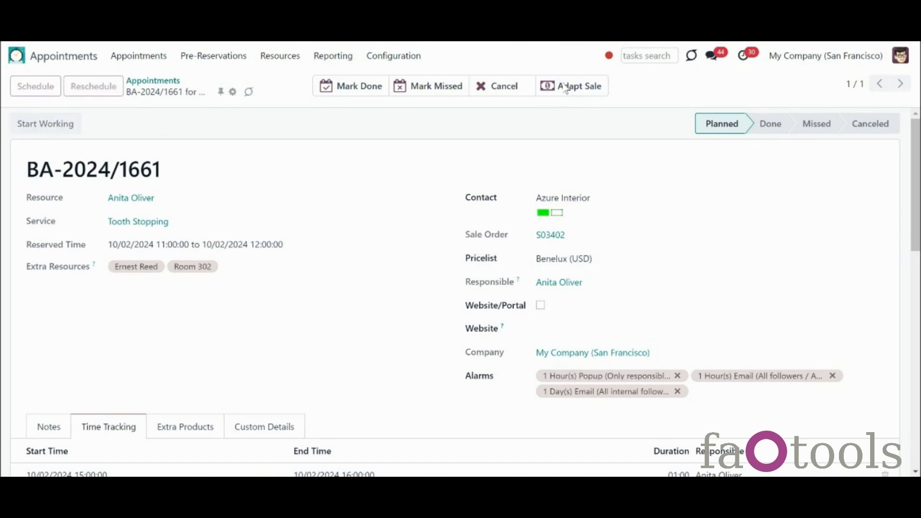
left_click(539, 238)
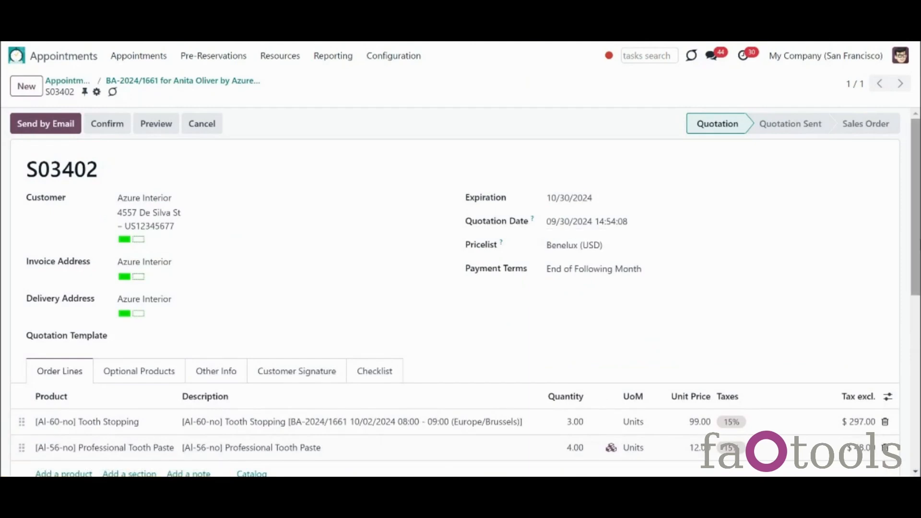
scroll(639, 320, "down", 3)
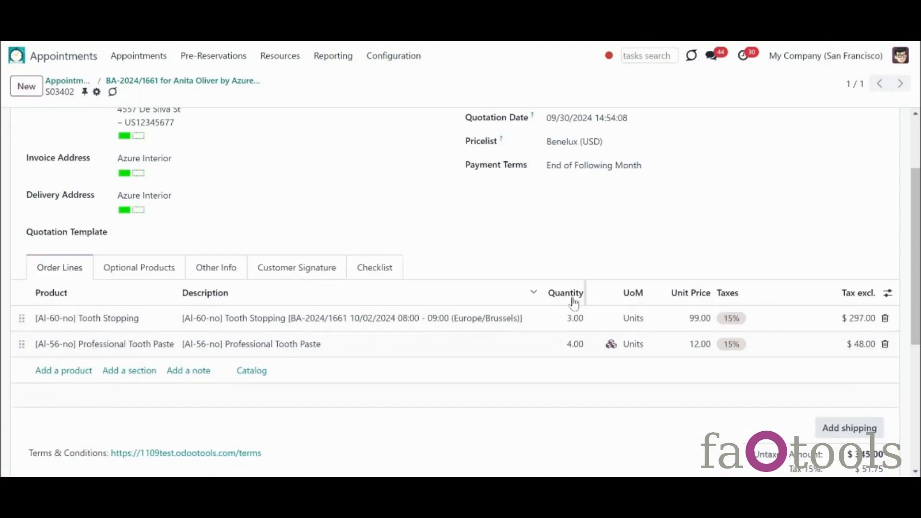
scroll(883, 234, "up", 3)
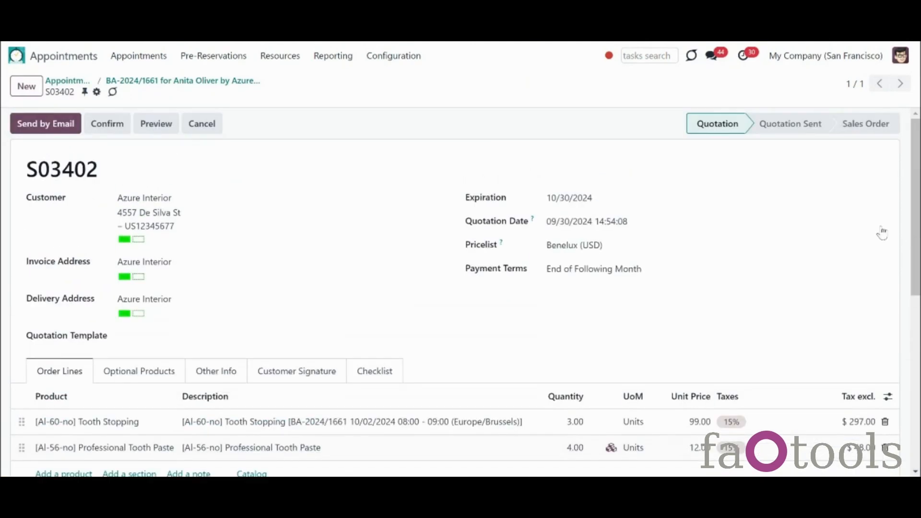
Step: Add Tracked Duration as a measure in the Appointments Analysis pivot
left_click(334, 58)
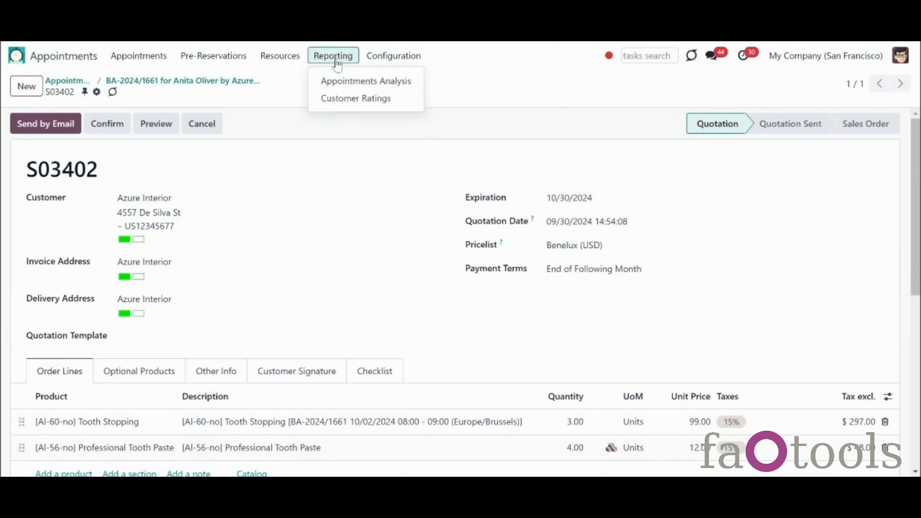
left_click(341, 81)
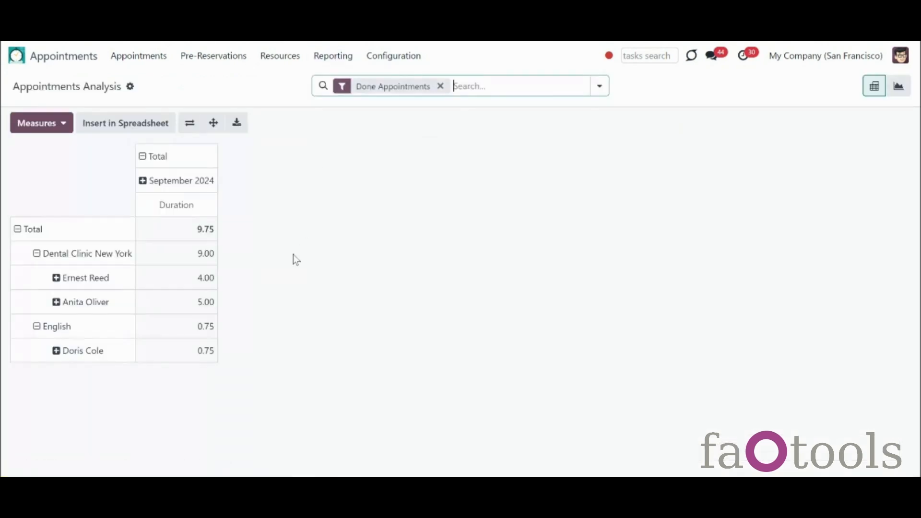
left_click(70, 128)
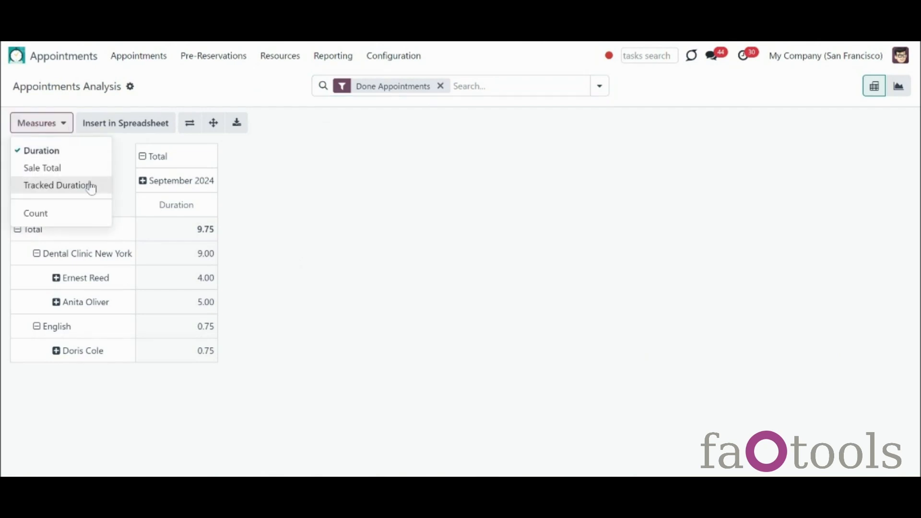
left_click(94, 191)
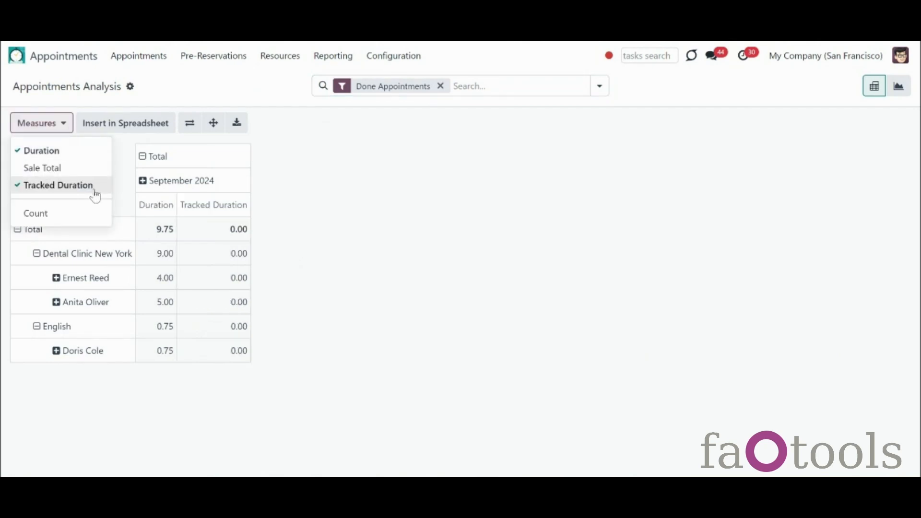
left_click(357, 263)
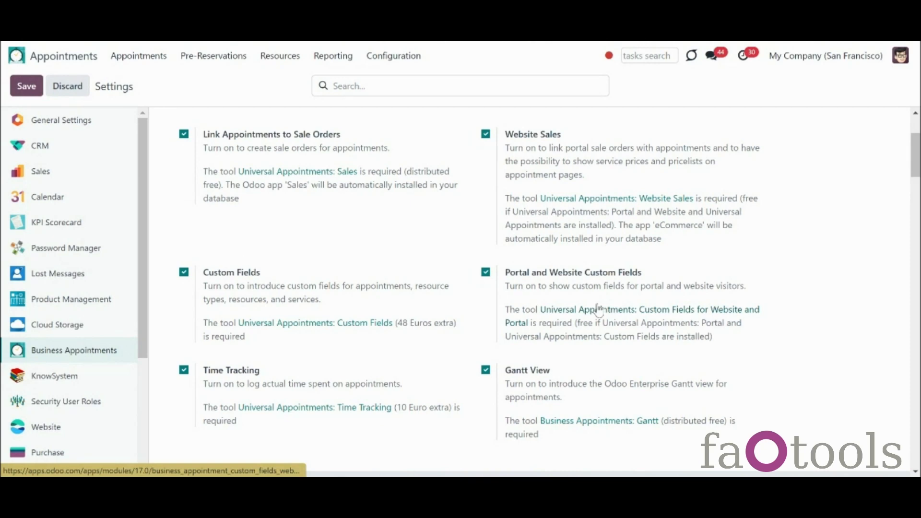
Step: Create a new appointment field labelled Purpose of Learning with type Dropdown
left_click(390, 56)
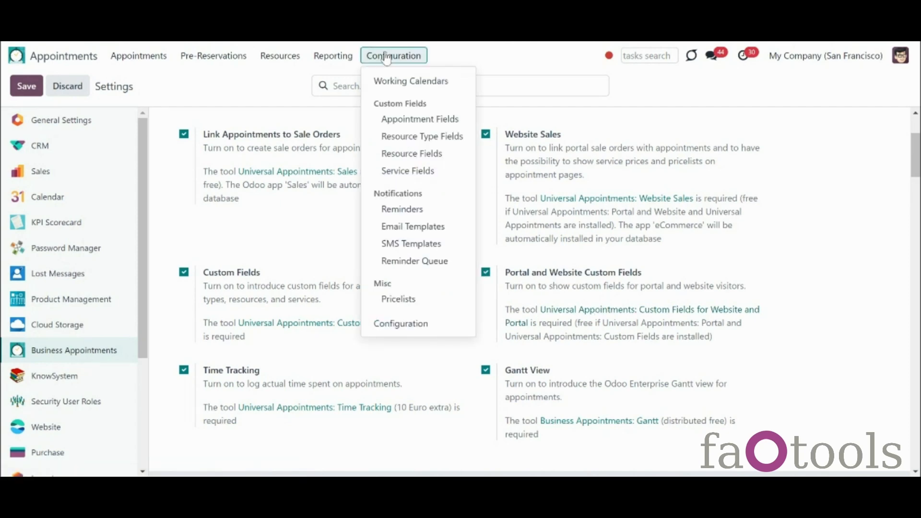
left_click(414, 120)
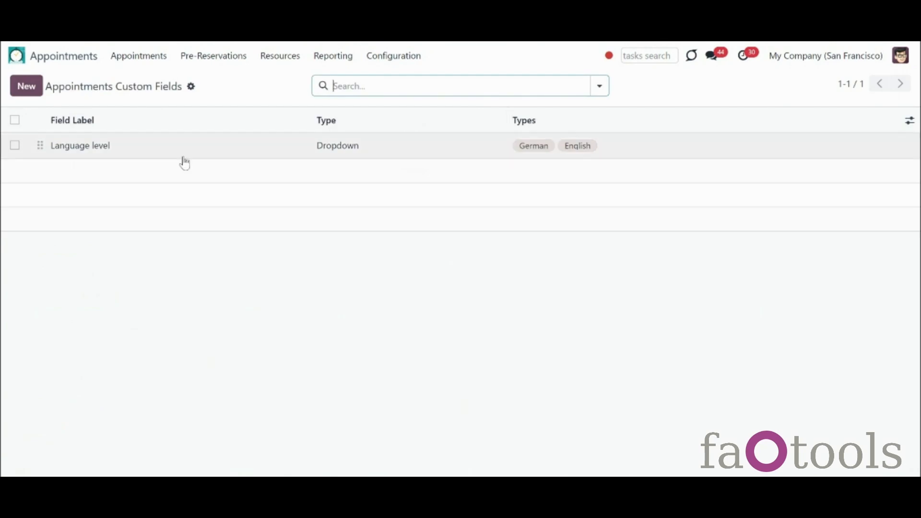
left_click(26, 94)
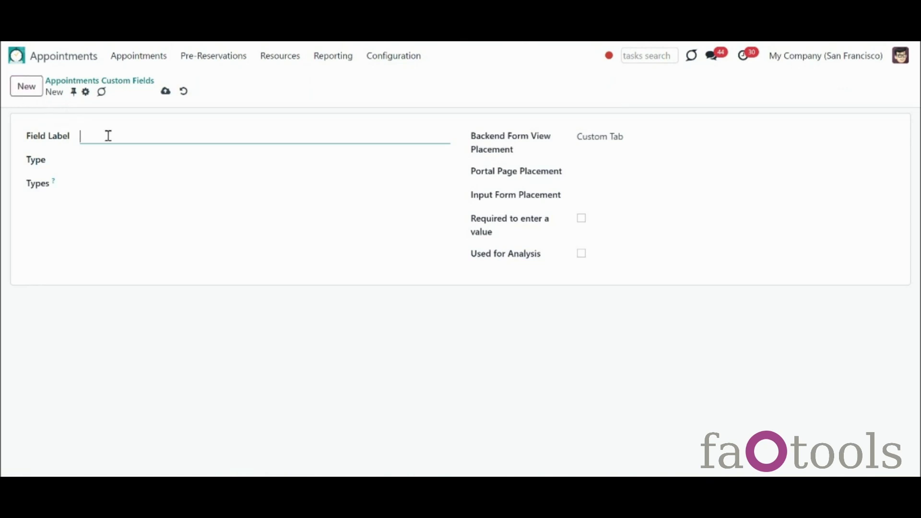
type("Purpose of Learning")
left_click(187, 165)
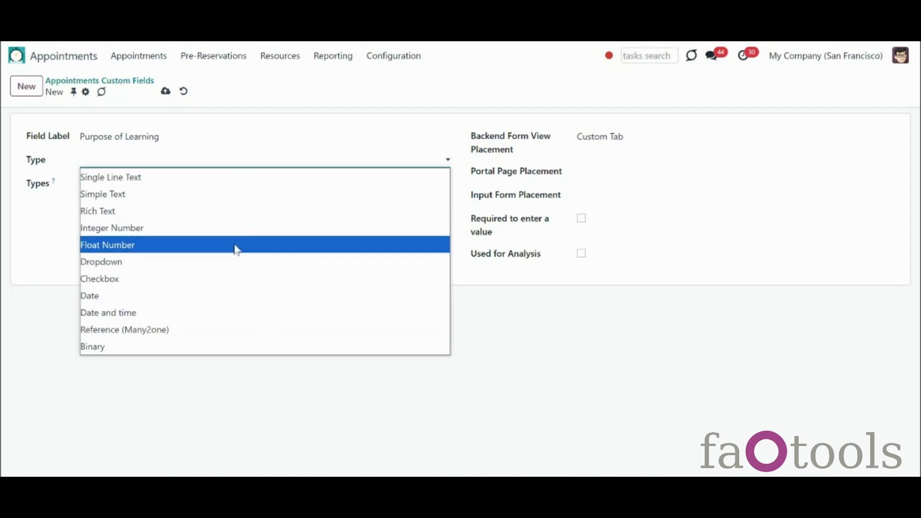
left_click(249, 266)
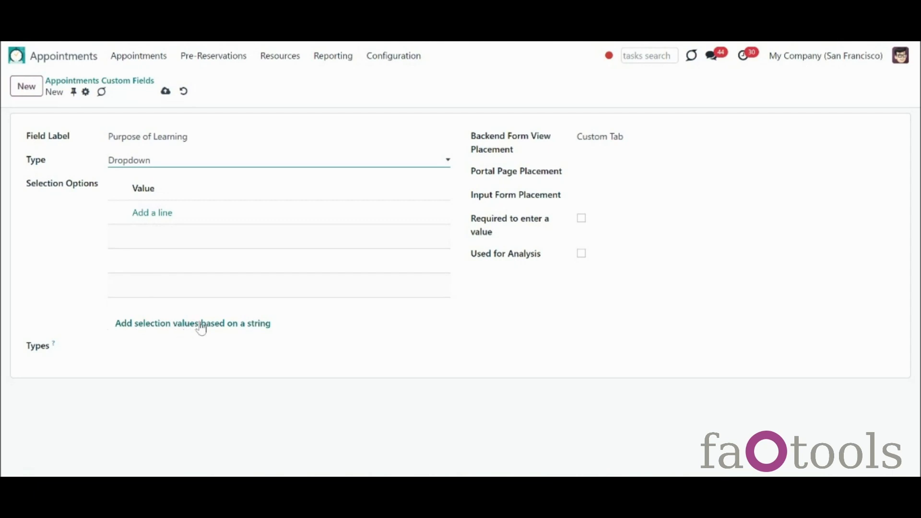
Step: Enter Work, School, Travel, Migration, Fun as comma-separated selection values
left_click(262, 328)
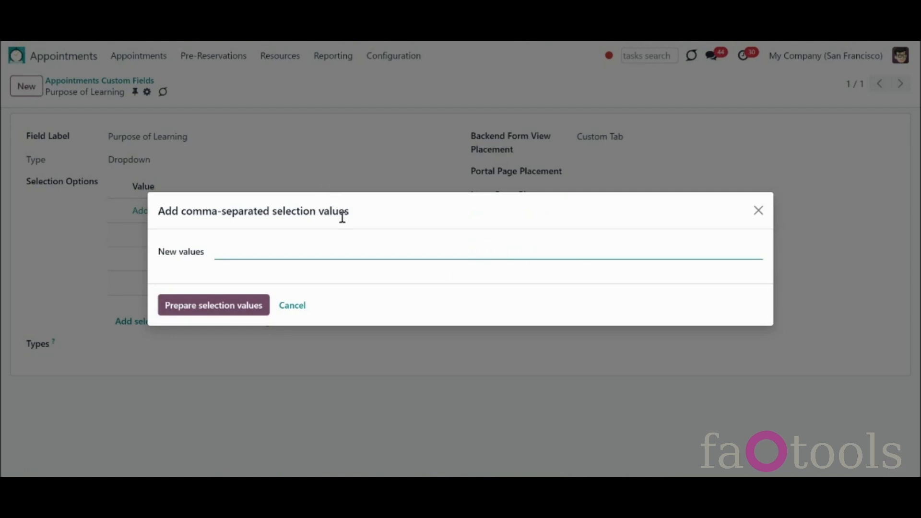
type("Work, School, Travel, Migration, Fun")
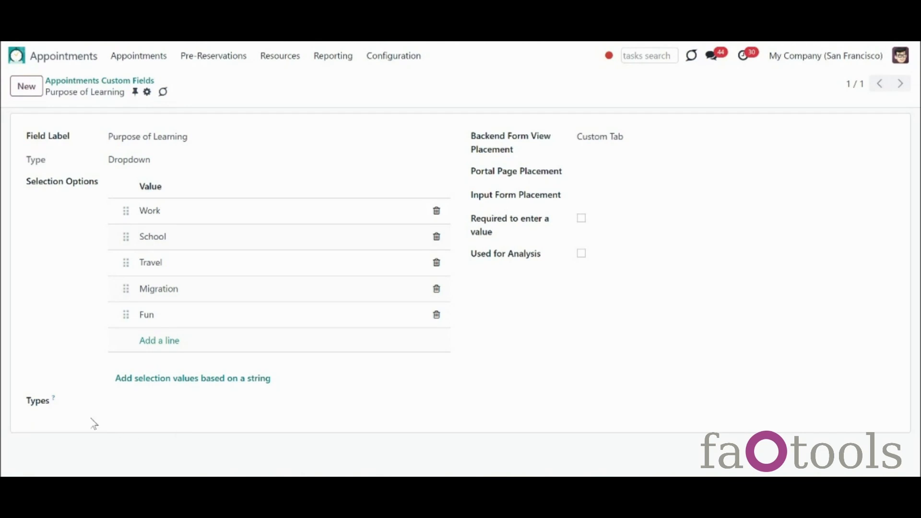
Step: Apply the field to the German and English types and review its backend placement options
left_click(162, 404)
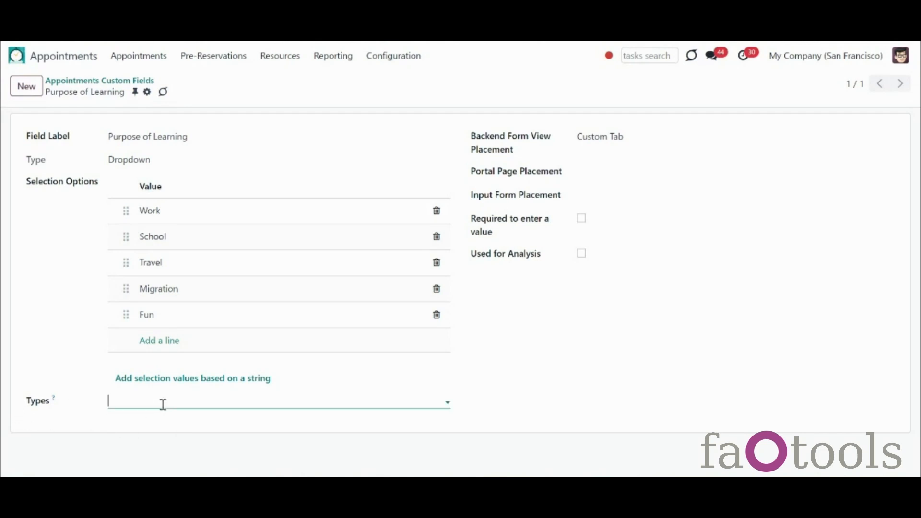
left_click(152, 328)
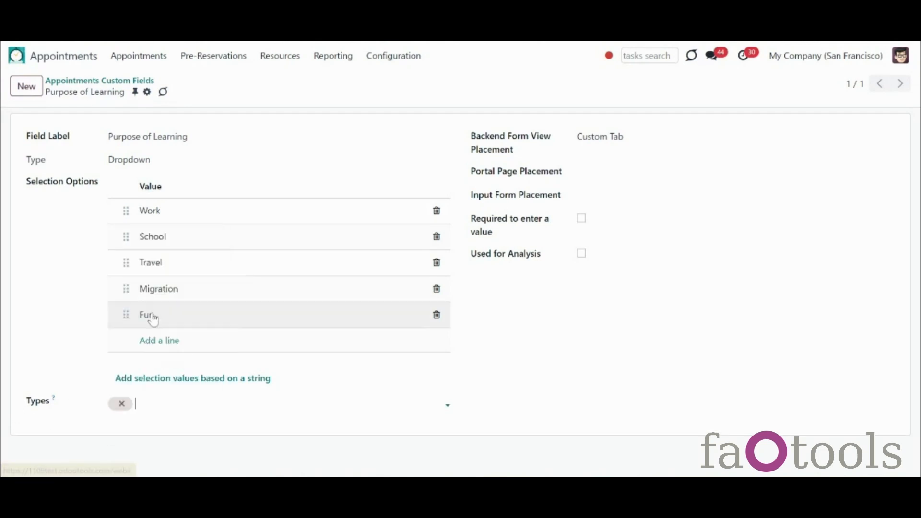
type("EN")
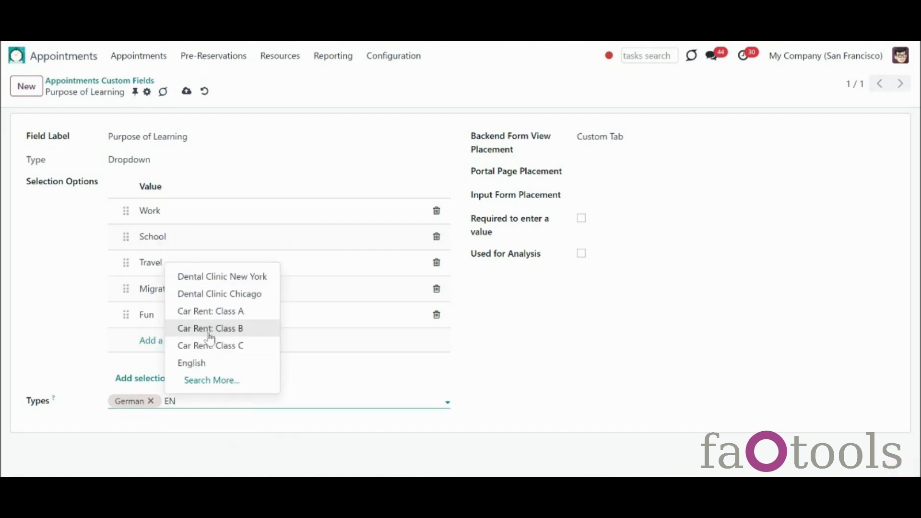
left_click(208, 363)
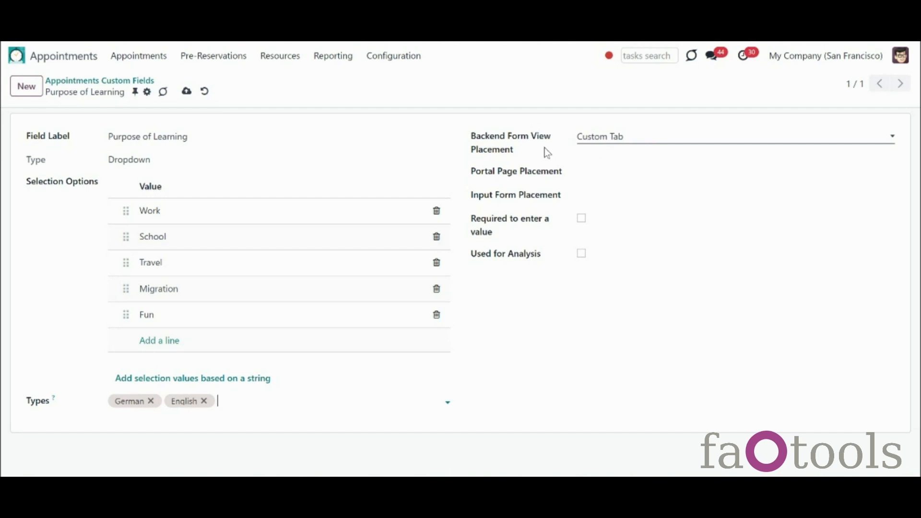
left_click(652, 141)
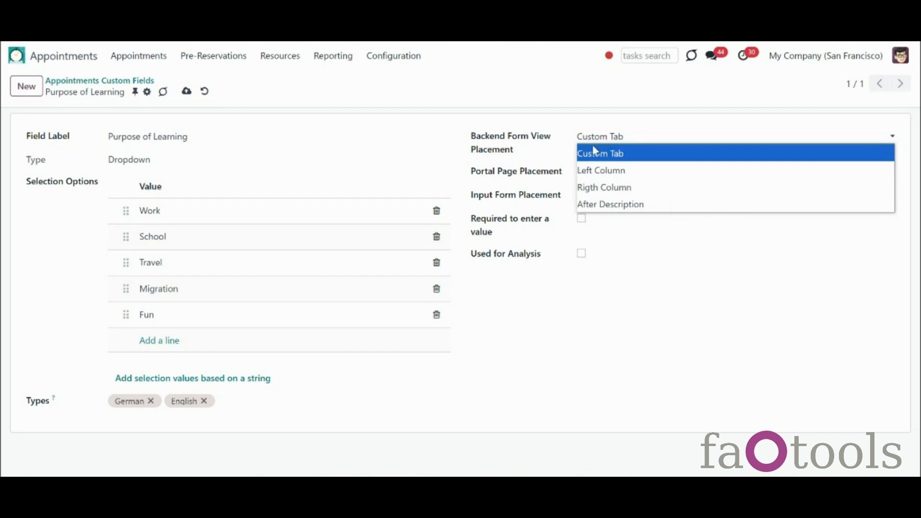
Step: Keep Purpose of Learning on the Custom Tab backend placement and put it 'At the end' of the portal page
left_click(578, 157)
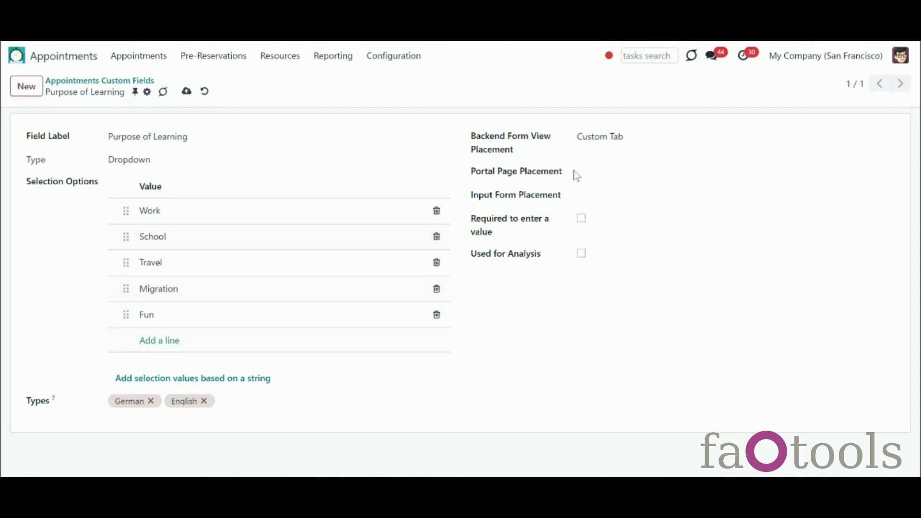
left_click(593, 178)
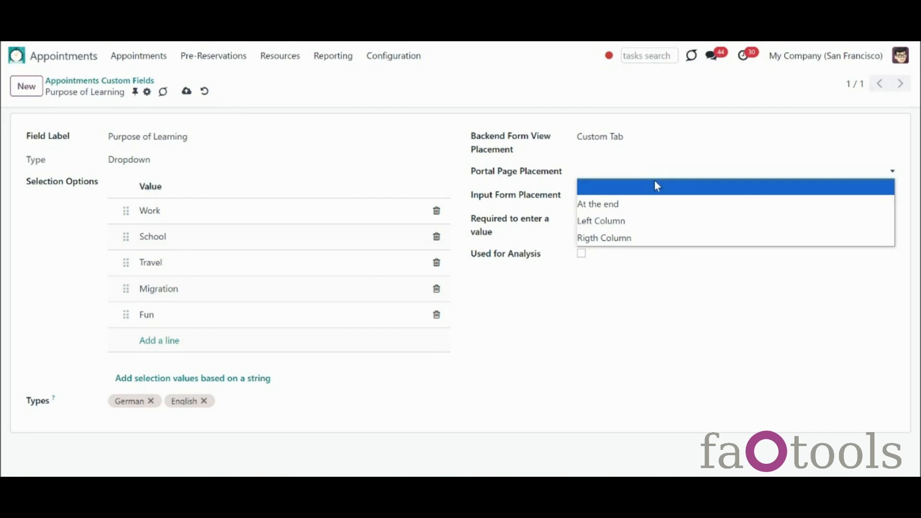
left_click(664, 207)
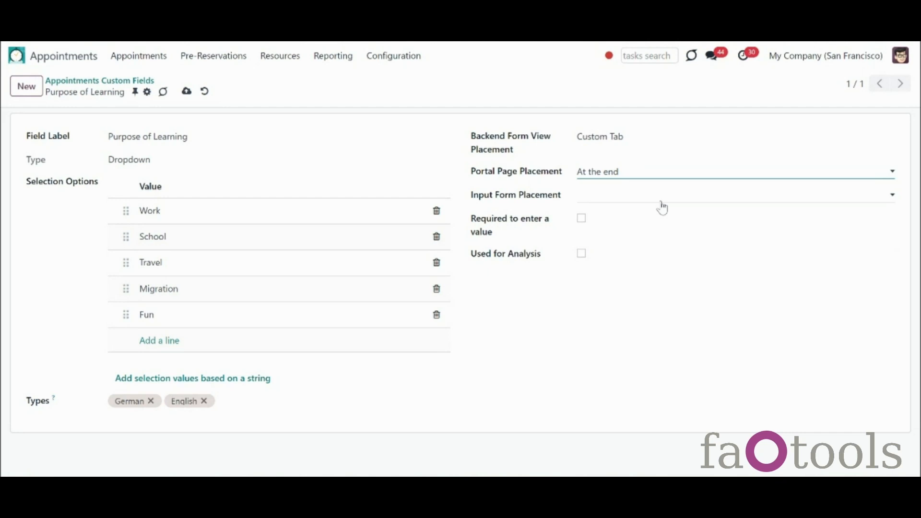
Step: Place Purpose of Learning 'At the end' of the input form, tick Required and Used for Analysis, and save
left_click(663, 196)
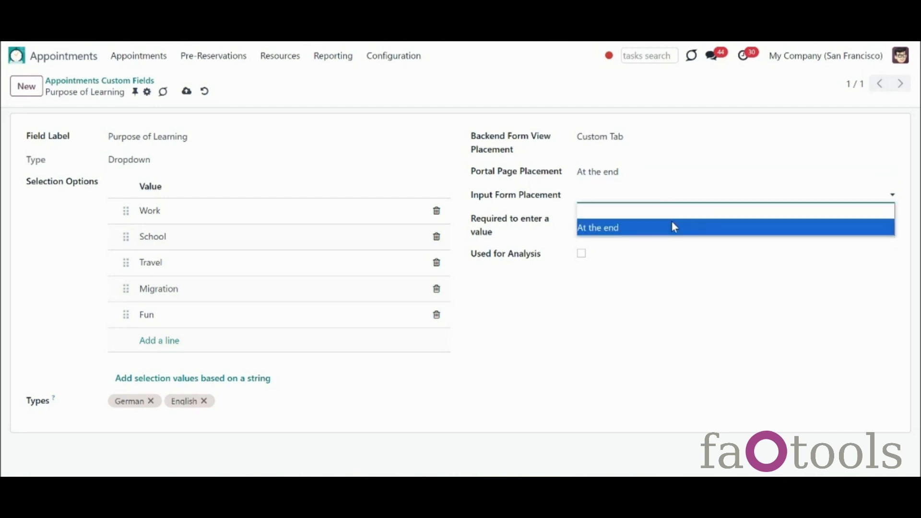
left_click(672, 223)
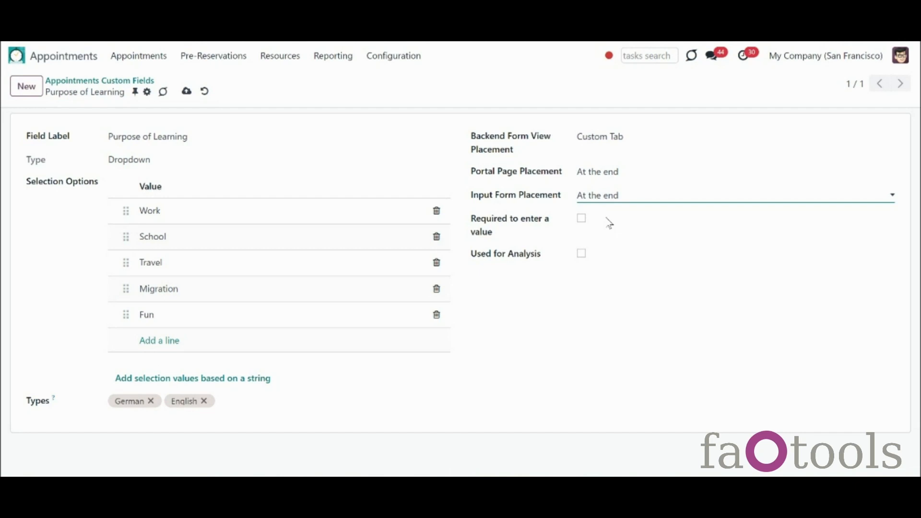
left_click(582, 219)
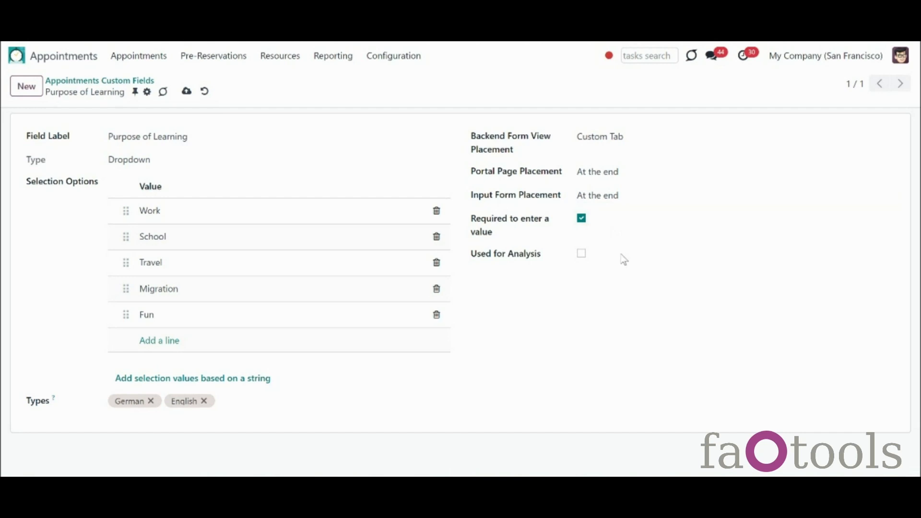
left_click(582, 255)
left_click(187, 91)
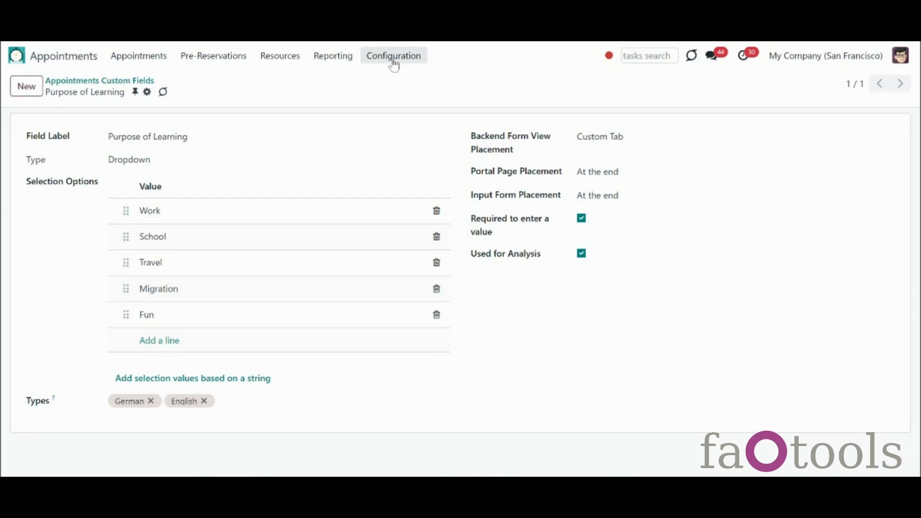
Step: Create a new resource custom field labelled 'Certificates' of type Single Line Text
left_click(394, 58)
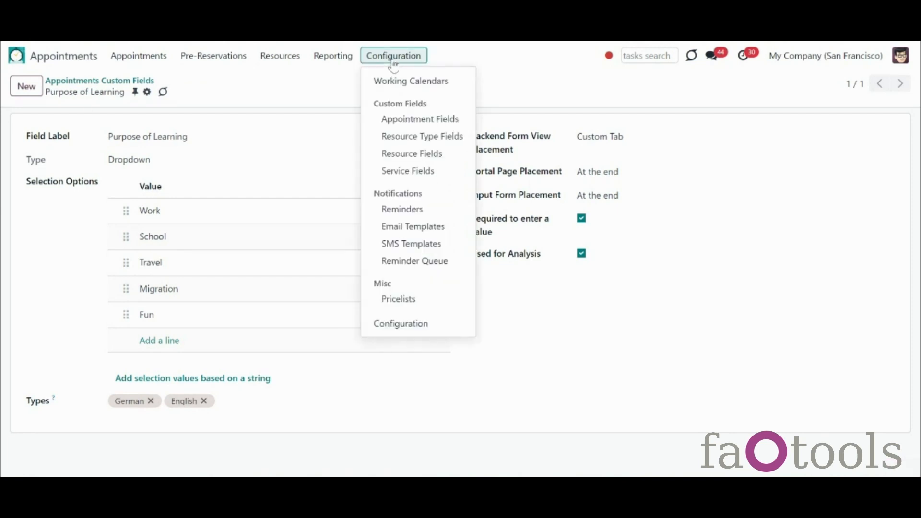
left_click(418, 153)
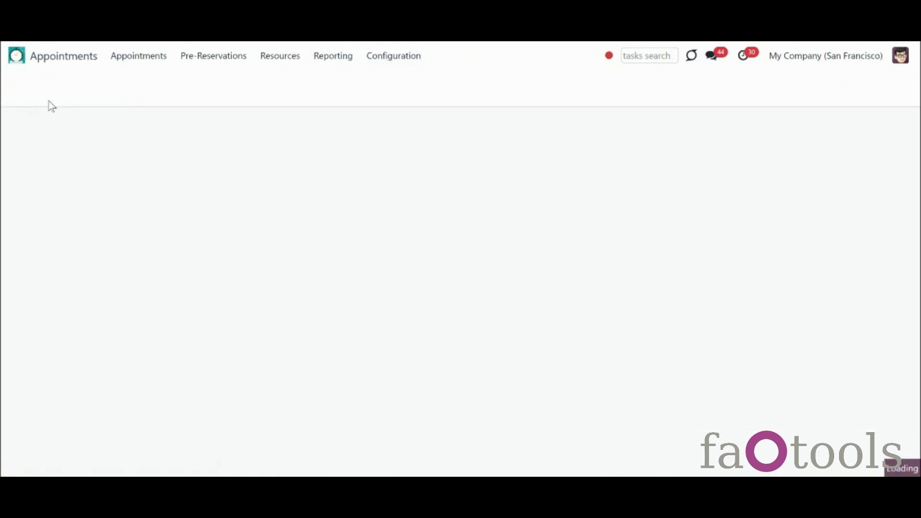
left_click(27, 86)
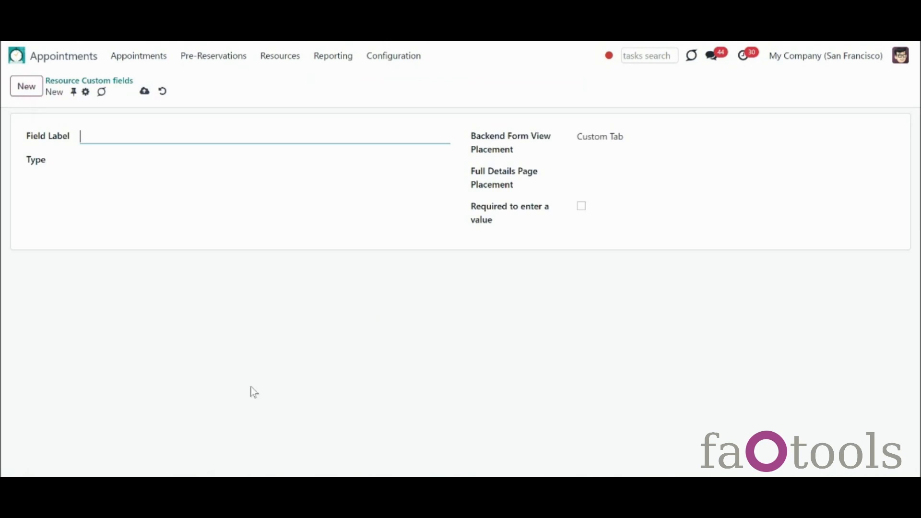
left_click(150, 134)
type("Certificates")
left_click(149, 164)
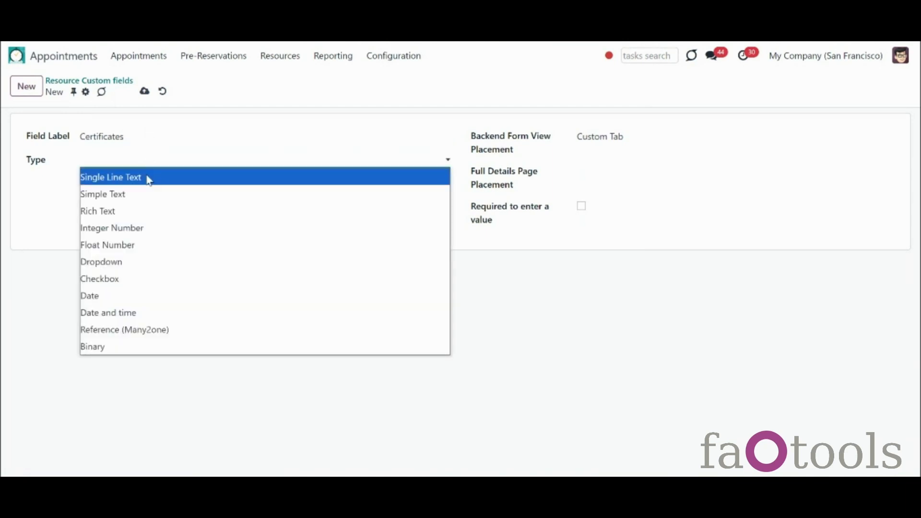
left_click(141, 180)
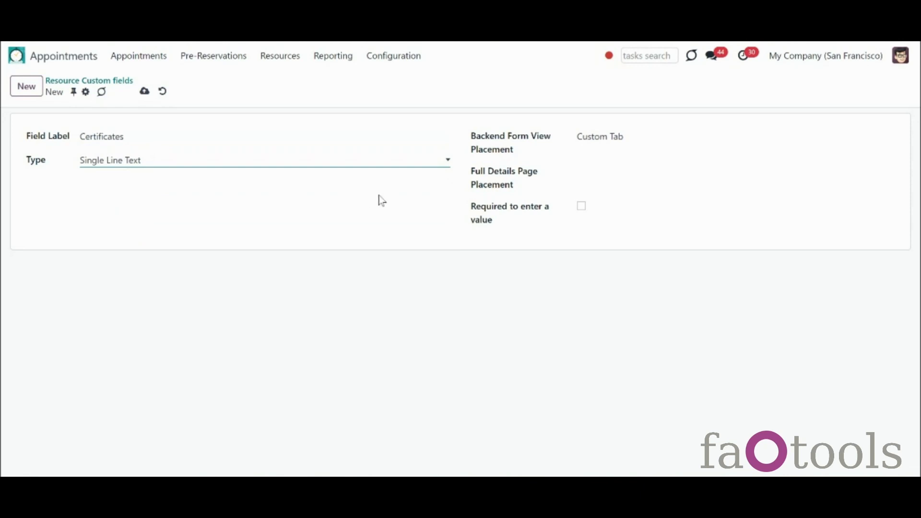
Step: Keep Certificates on the custom tab, place it 'At the end' of the details page, save, and open the teacher's resource
left_click(593, 144)
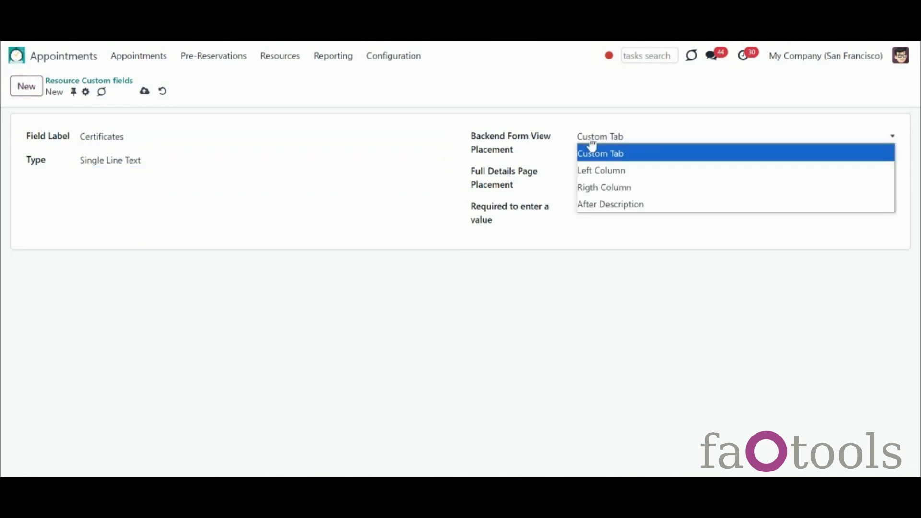
left_click(600, 155)
left_click(601, 173)
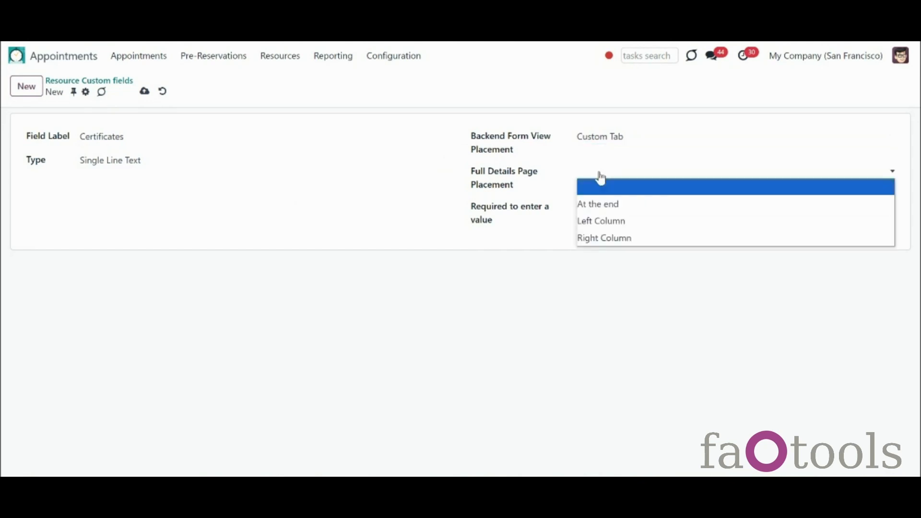
left_click(617, 207)
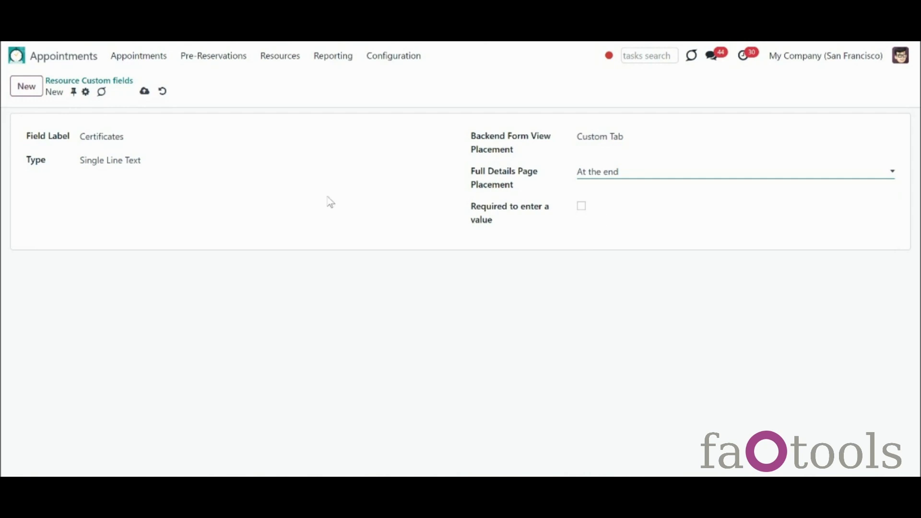
left_click(144, 92)
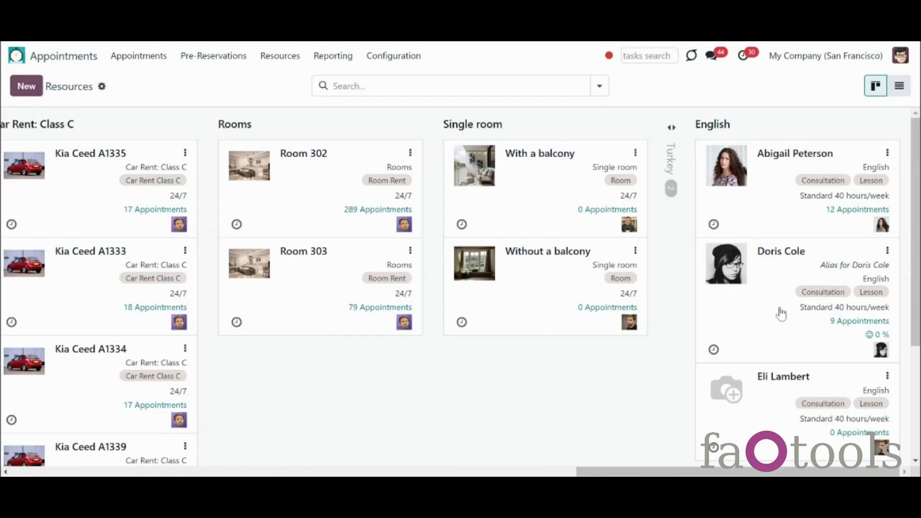
left_click(780, 309)
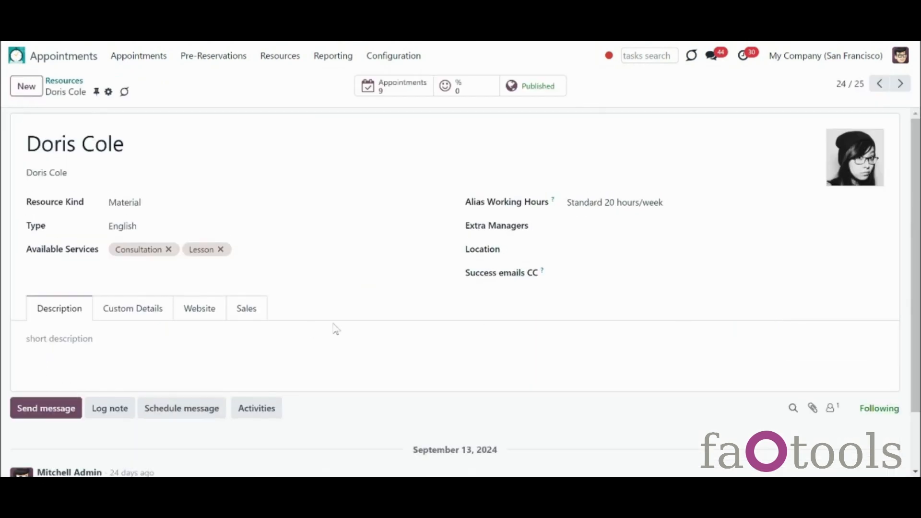
Step: Enter 'IELTS, TKT' in the teacher's Certificates field under Custom Details and save
left_click(152, 320)
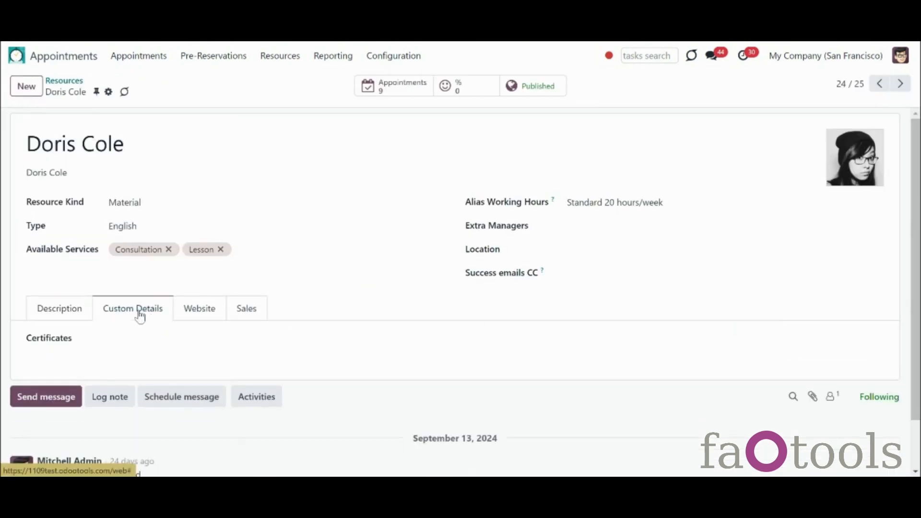
left_click(95, 341)
type("IELTS, TKT")
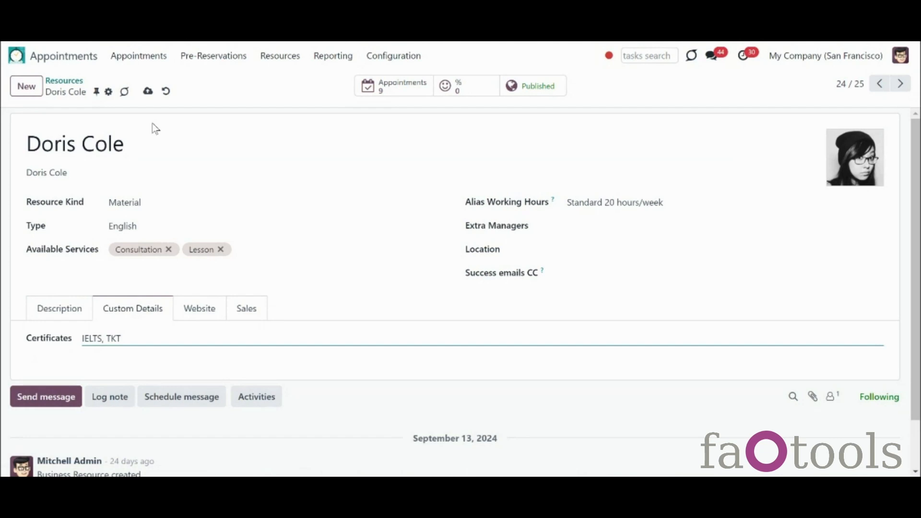
left_click(148, 91)
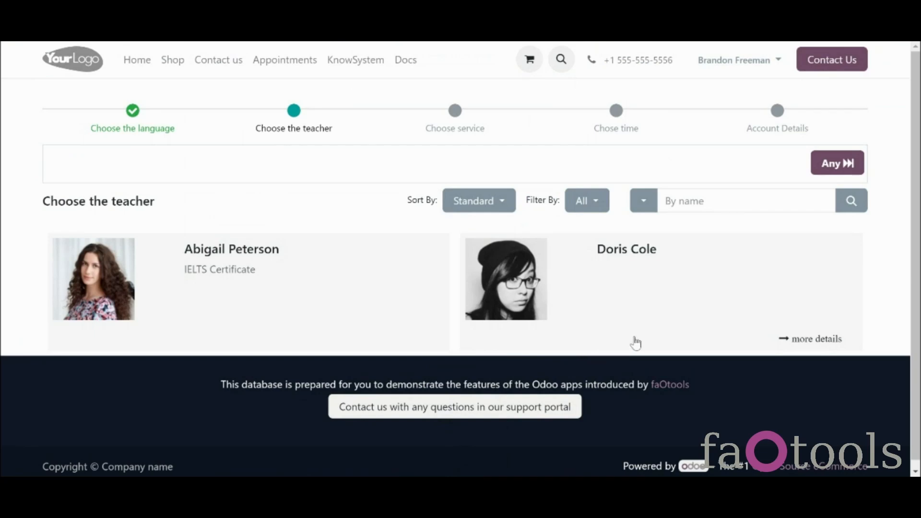
Step: Check the teacher's details page, then choose Any teacher, the Lesson service and the 10/14 08:30–09:00 slot
left_click(822, 344)
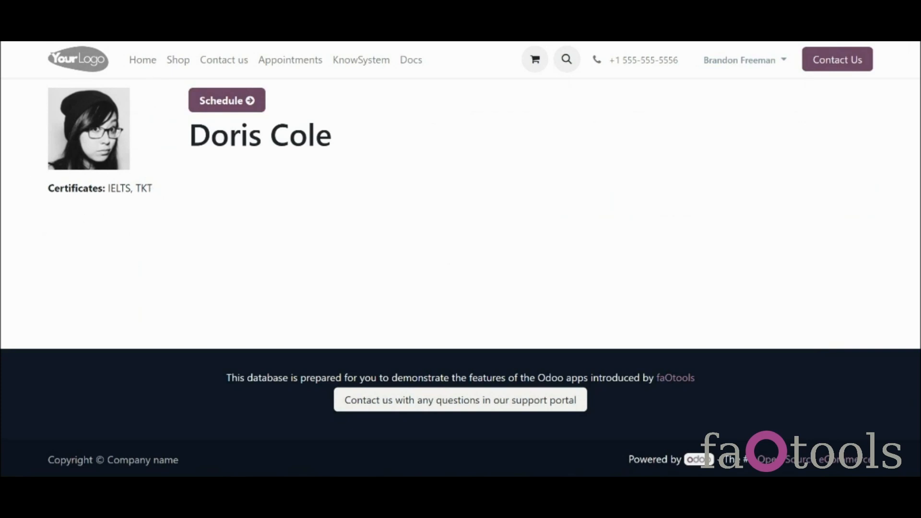
key("alt+Left")
left_click(818, 169)
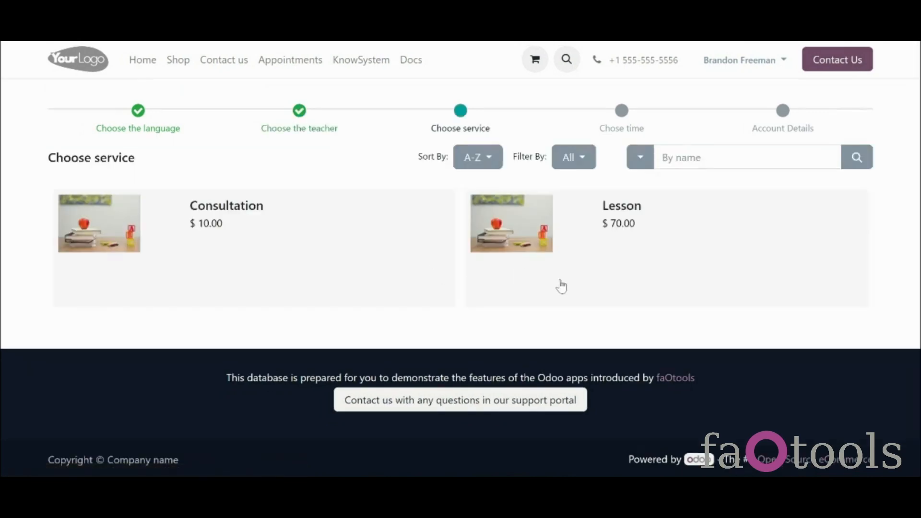
left_click(561, 285)
left_click(562, 285)
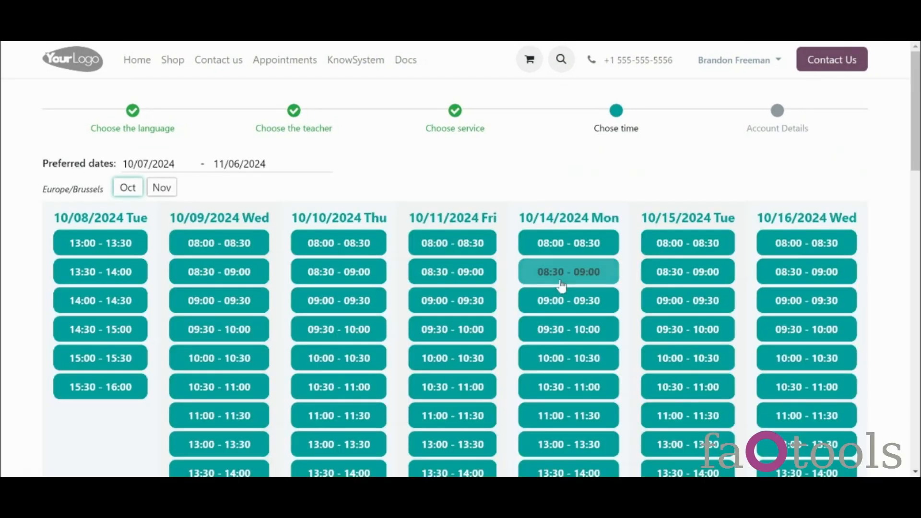
left_click(232, 350)
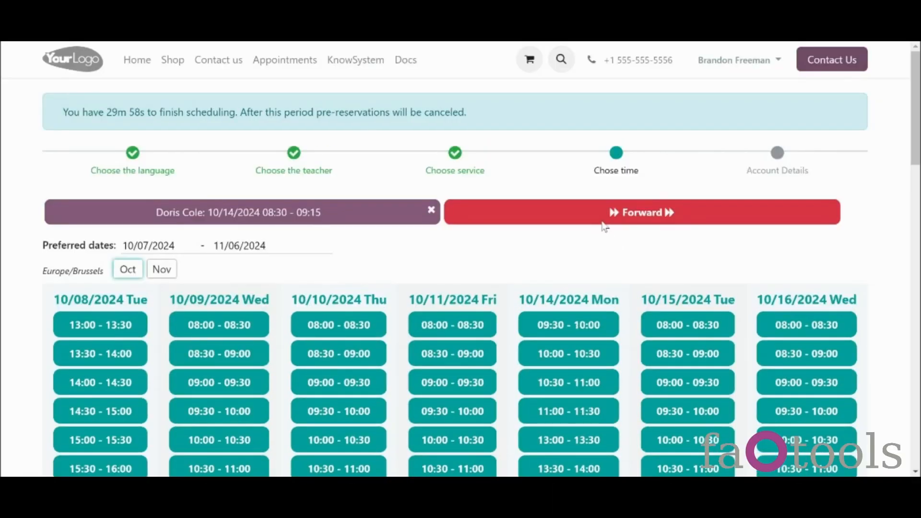
Step: Set Purpose of Learning to Work and language level to Beginner, and confirm the booking
left_click(604, 221)
left_click_drag(904, 216, 916, 294)
left_click(587, 355)
left_click(551, 386)
left_click(353, 352)
left_click(336, 385)
left_click(88, 388)
left_click(87, 387)
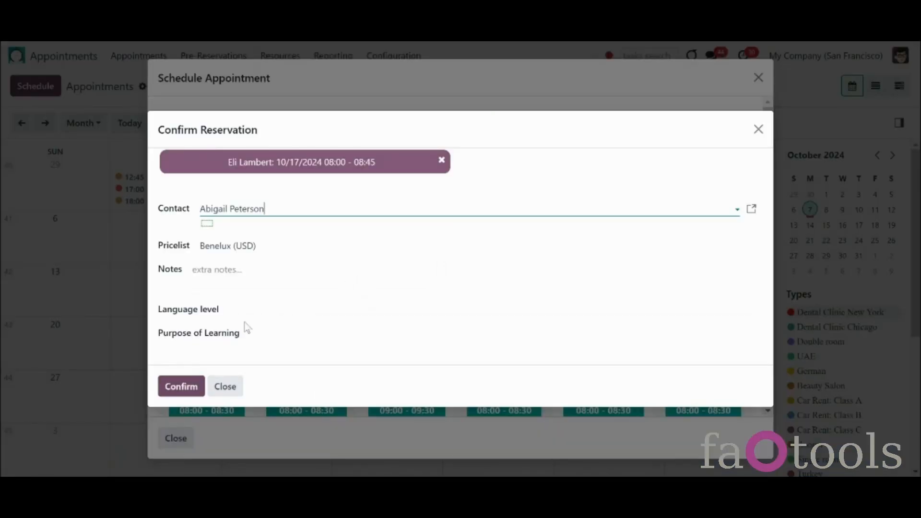
left_click(296, 337)
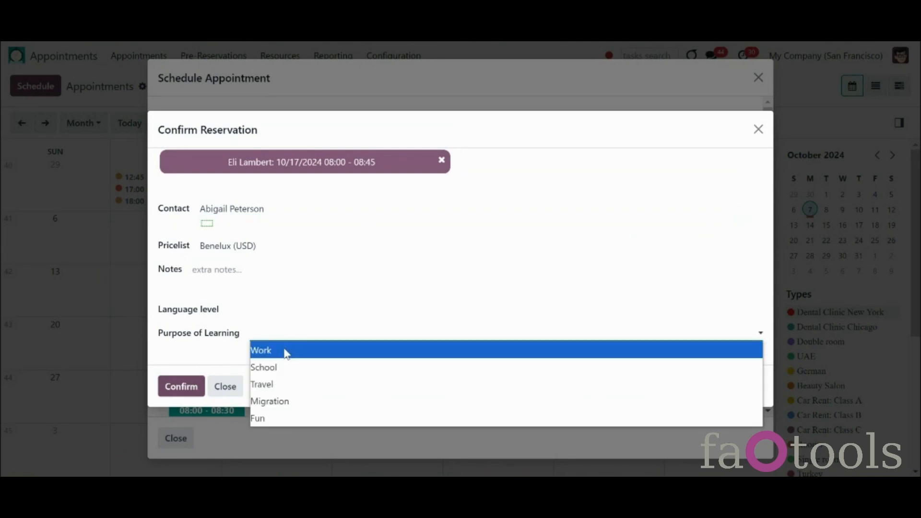
left_click(286, 354)
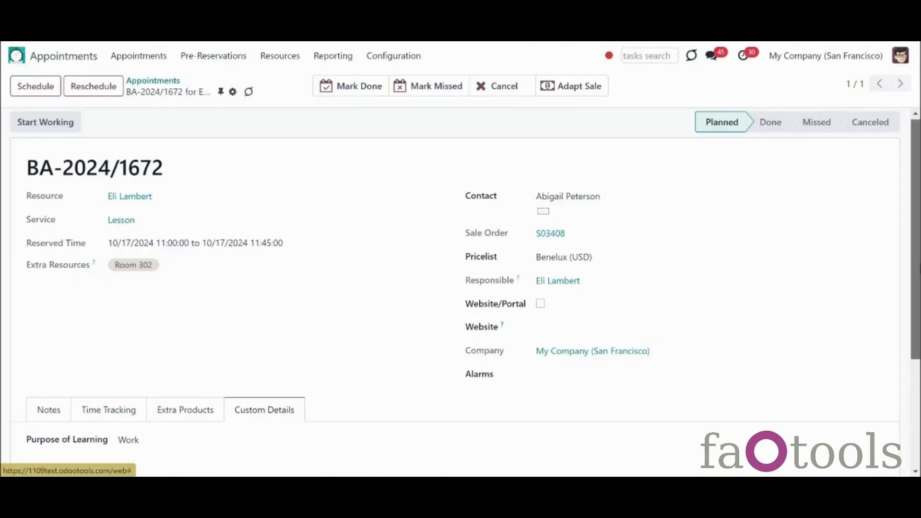
scroll(304, 364, "down", 2)
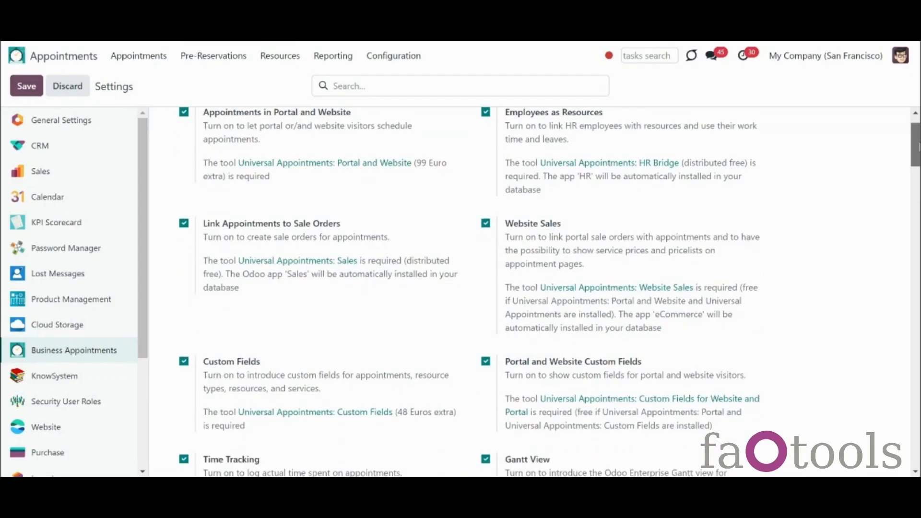
Step: Scroll down the Business Appointments settings to the enabled Gantt View option
scroll(882, 192, "down", 3)
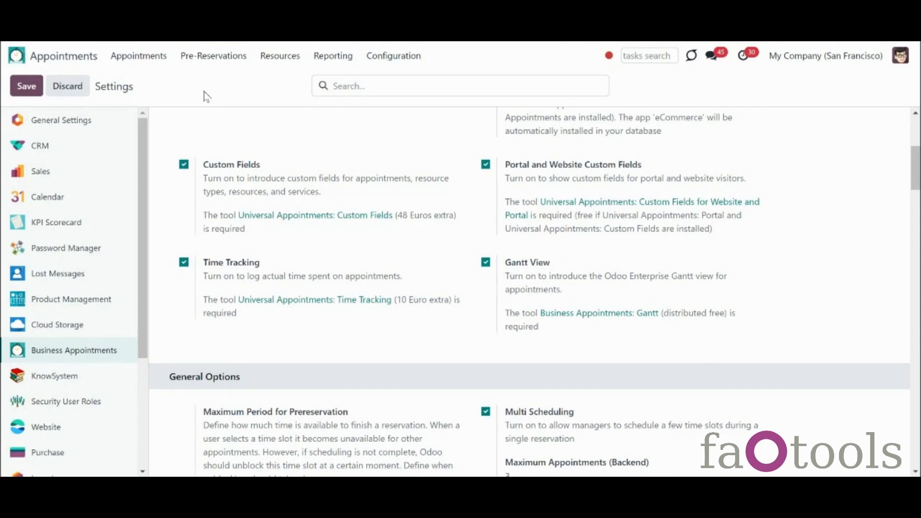
Step: Show appointments in the Gantt view and change its scale from Day to Week, then Month
left_click(153, 61)
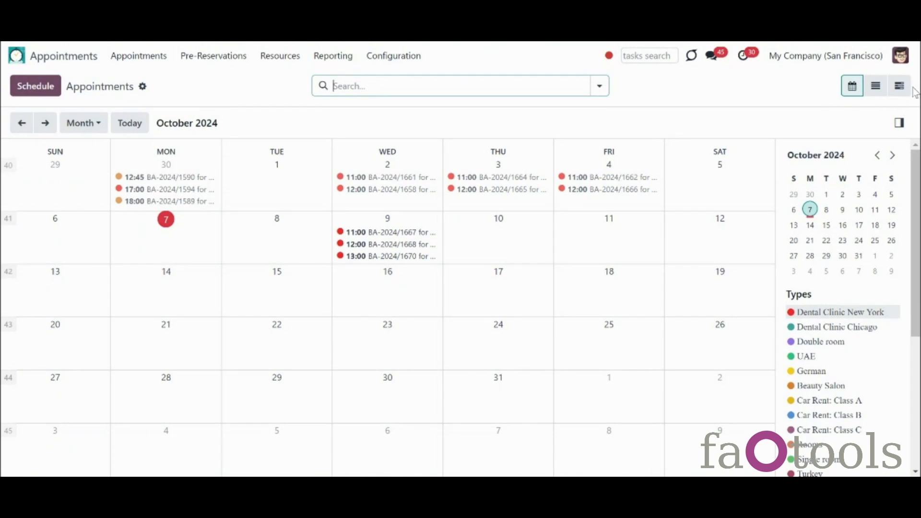
left_click(906, 92)
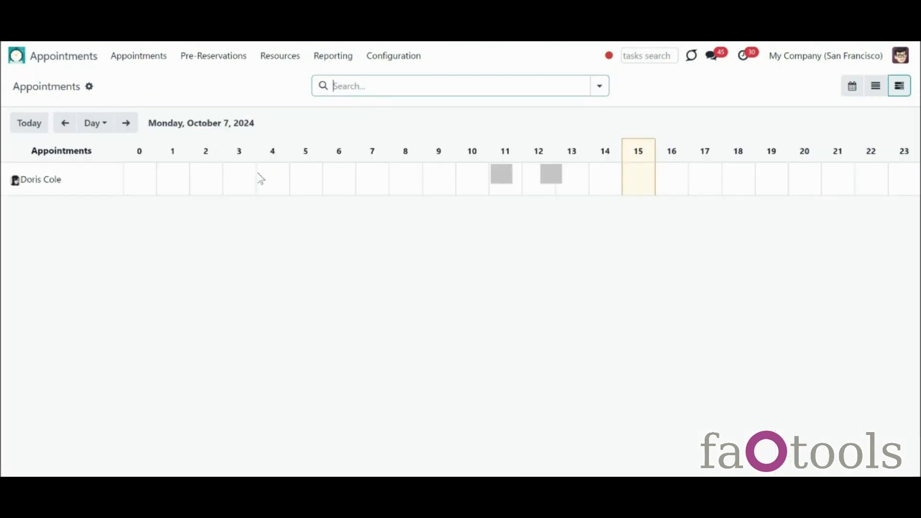
left_click(101, 129)
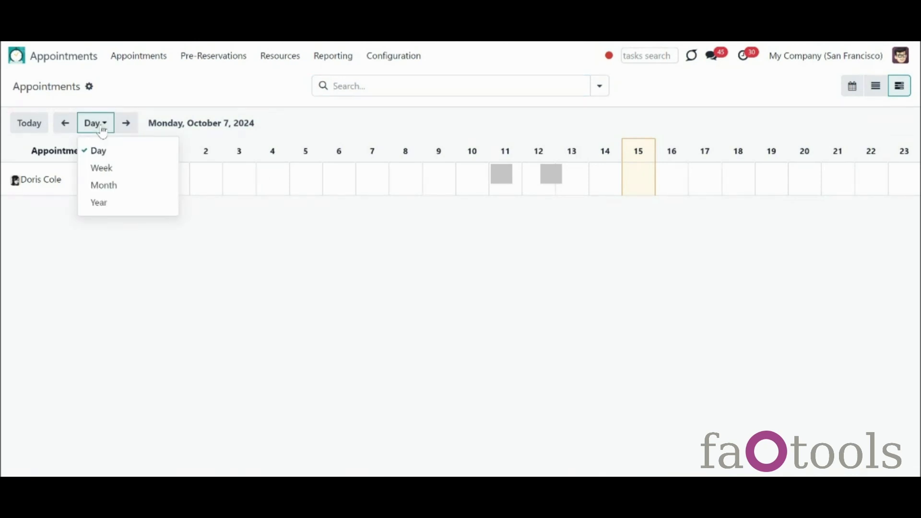
left_click(101, 126)
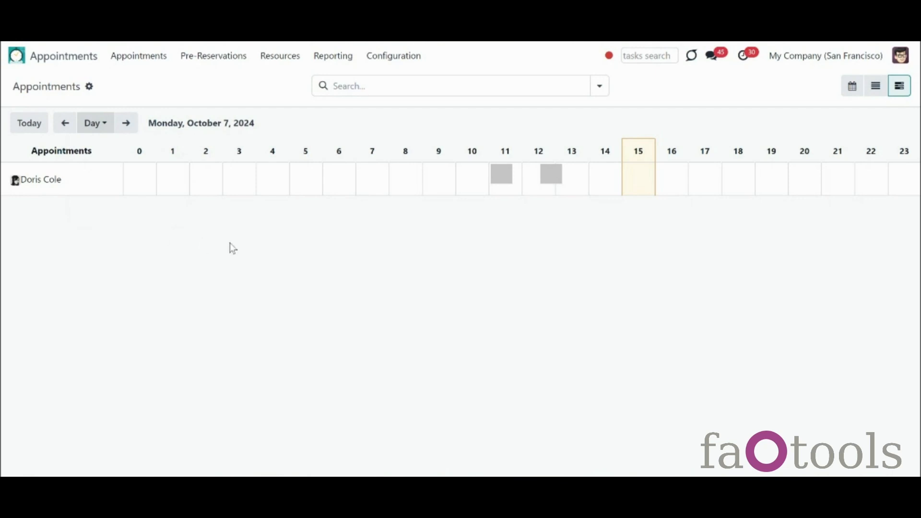
left_click(104, 130)
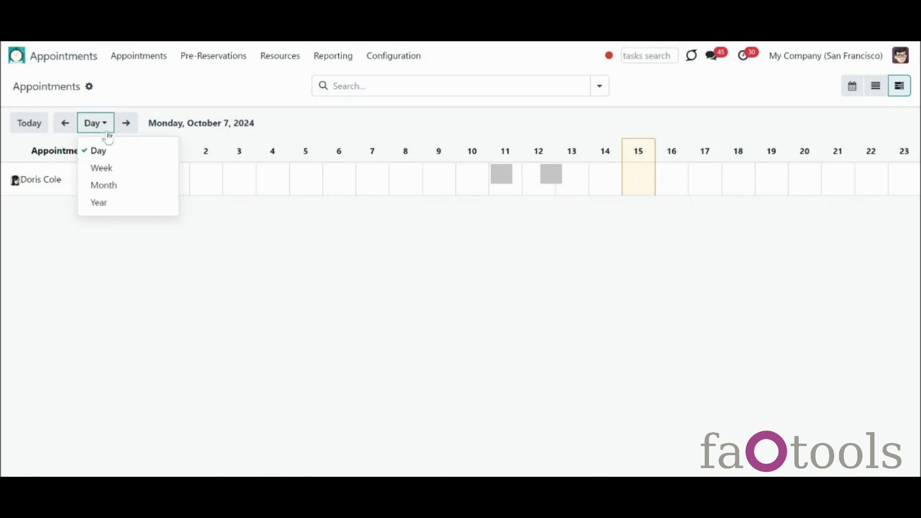
left_click(117, 169)
left_click(98, 122)
left_click(116, 185)
Step: Try the Year scale on the Gantt chart, then return to the October 2024 month view
left_click(103, 126)
left_click(113, 170)
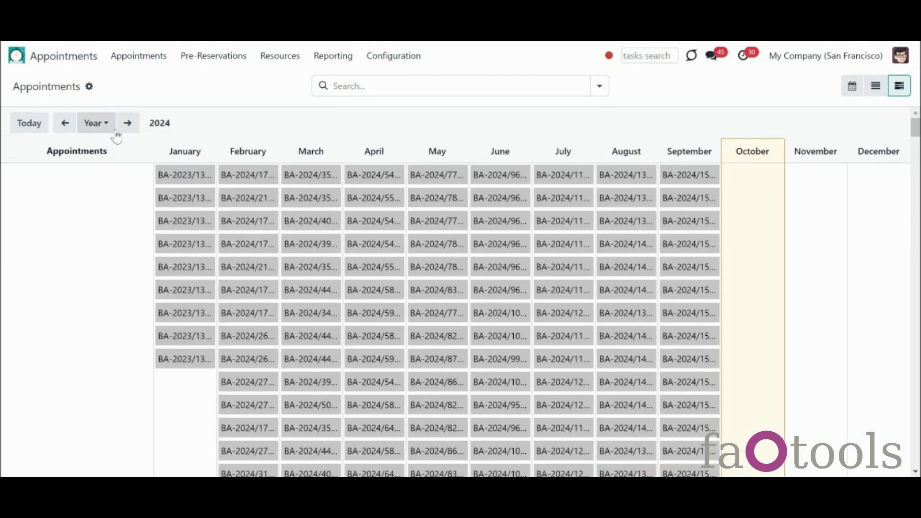
left_click(102, 126)
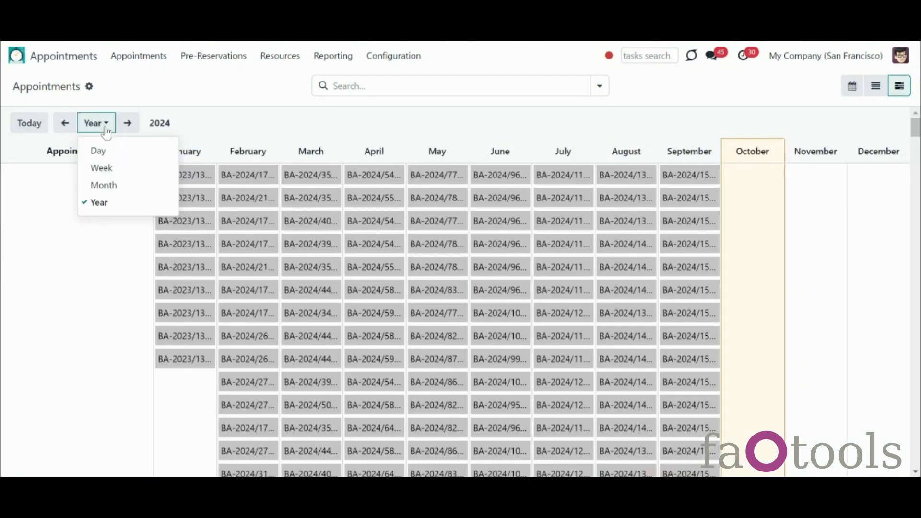
left_click(113, 185)
Step: Filter by contact 'azure' and Planned but Already Late, then remove both filters
left_click(380, 83)
type("azure")
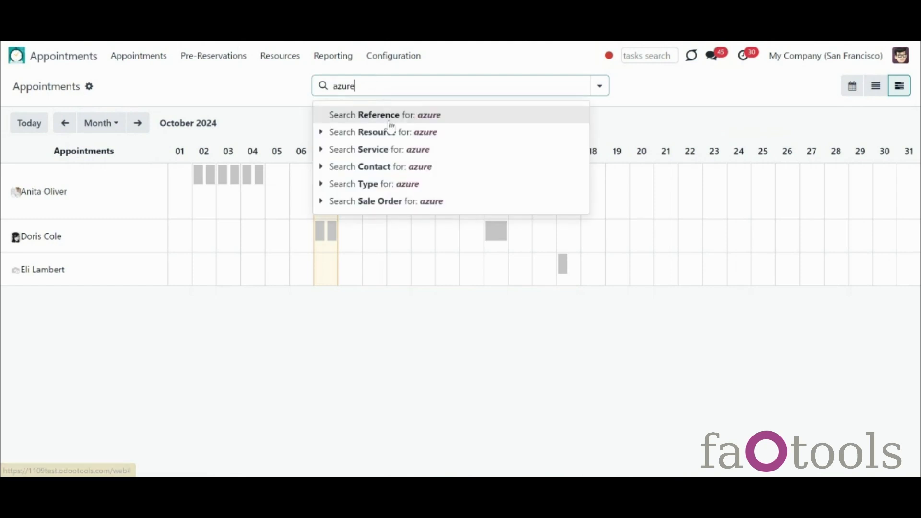
left_click(411, 167)
left_click(600, 86)
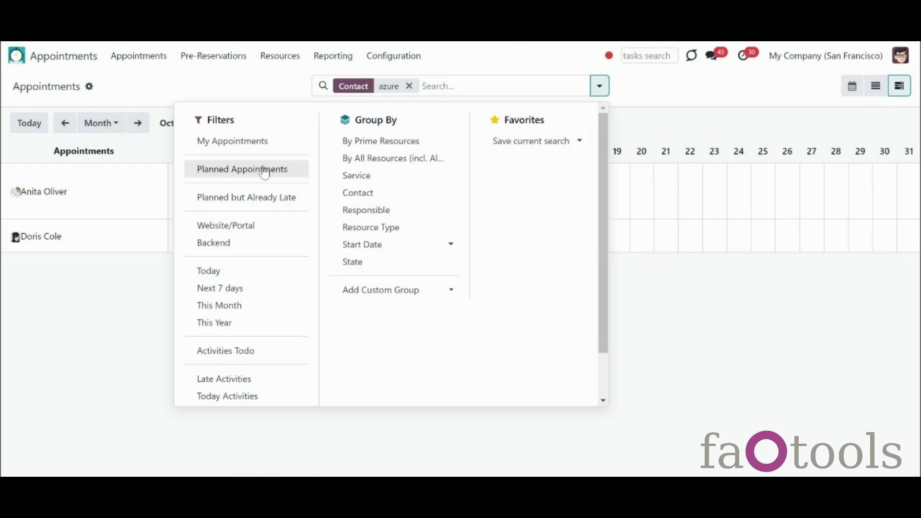
left_click(266, 198)
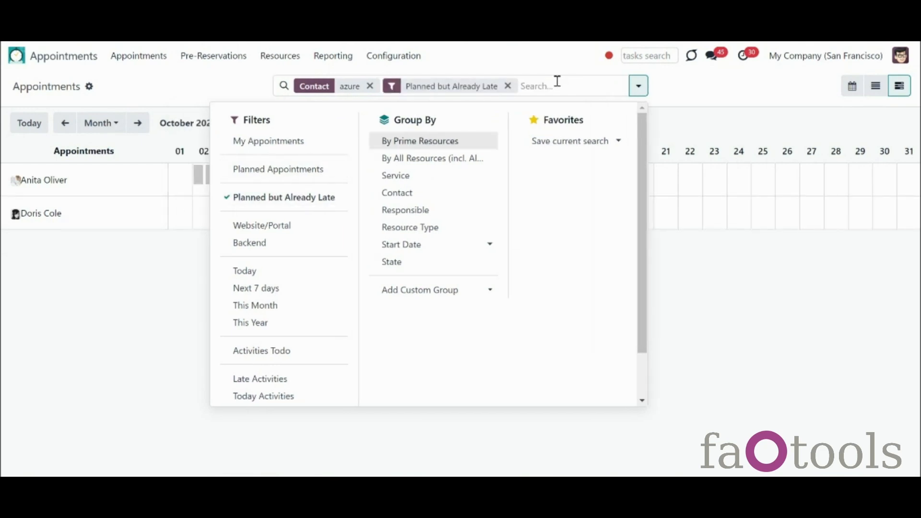
left_click(740, 302)
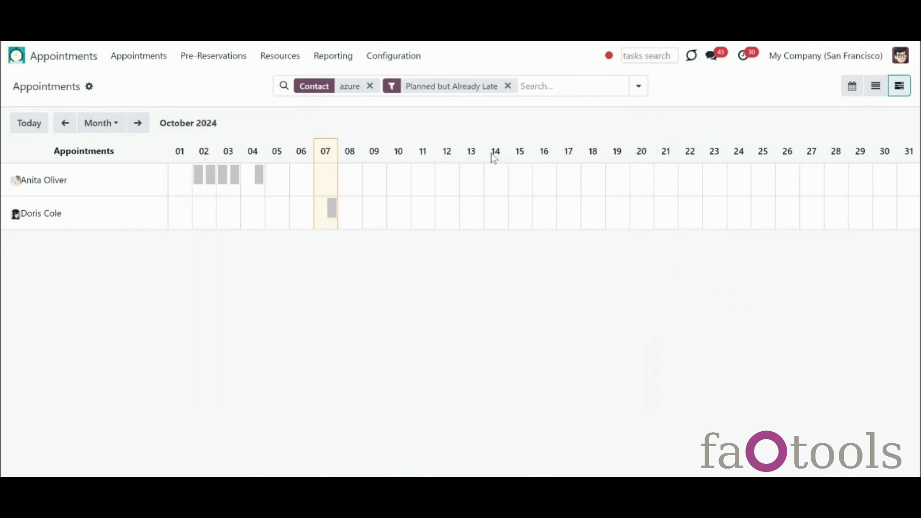
left_click(370, 86)
left_click(458, 87)
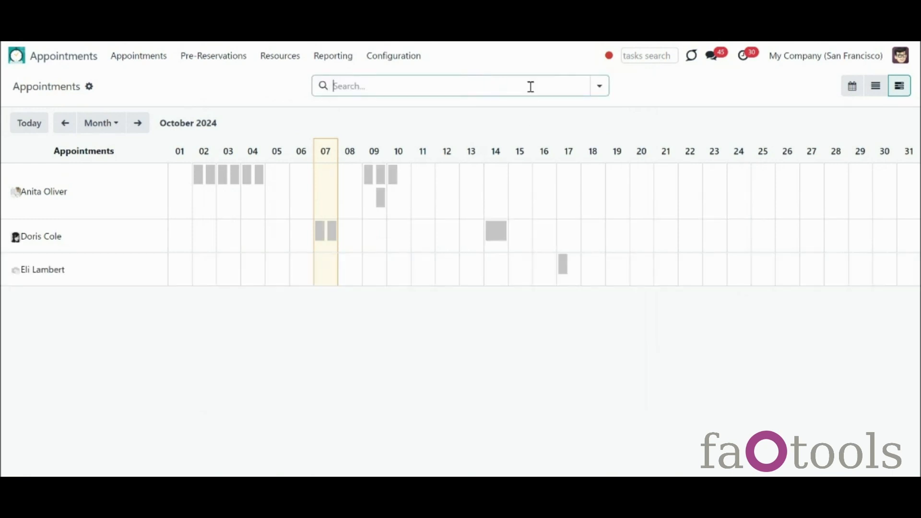
Step: Group the timeline by All Resources (incl. Aliases) and Service, then clear the grouping
left_click(600, 86)
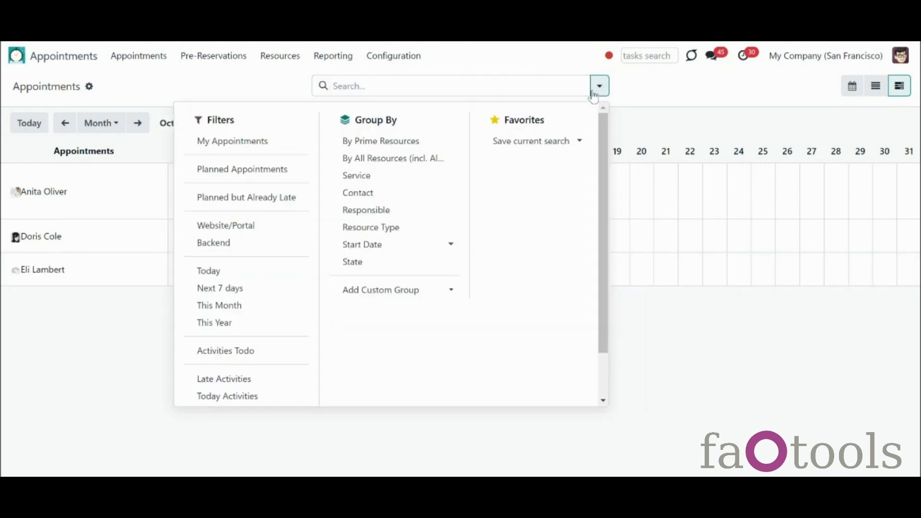
left_click(375, 158)
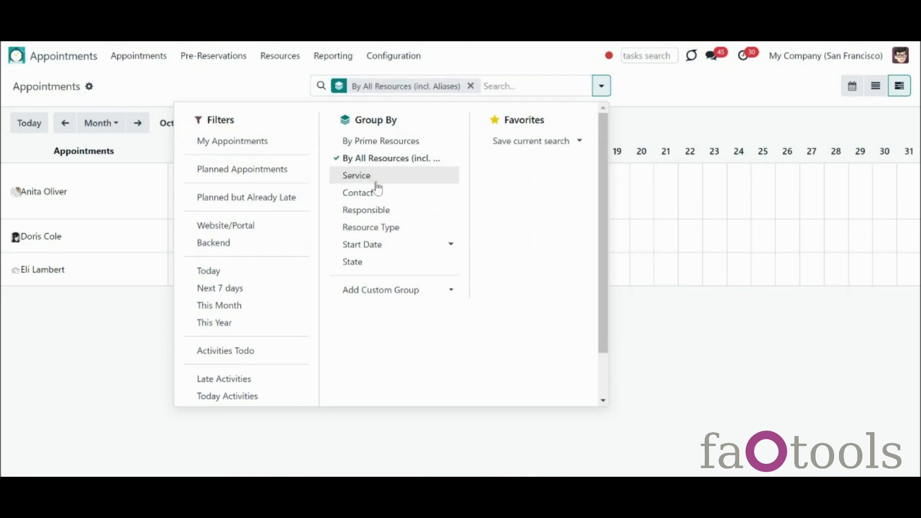
left_click(375, 177)
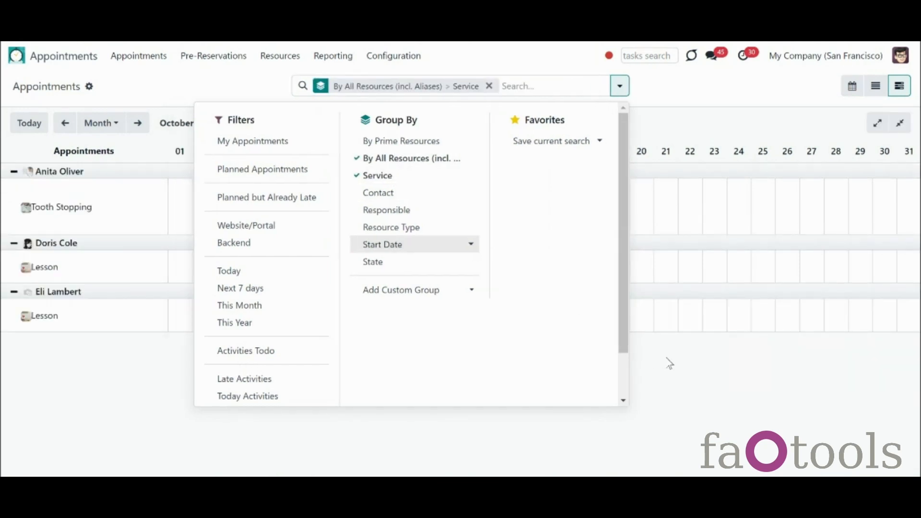
left_click(615, 344)
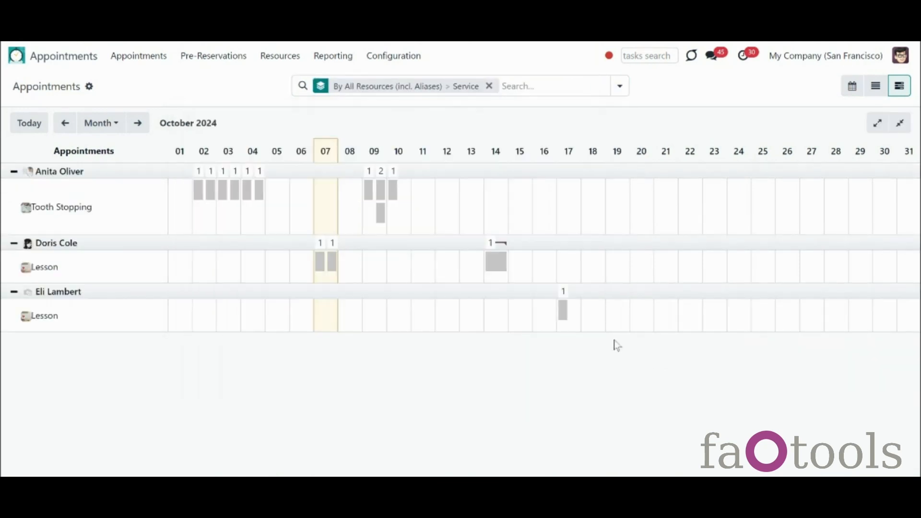
left_click(489, 86)
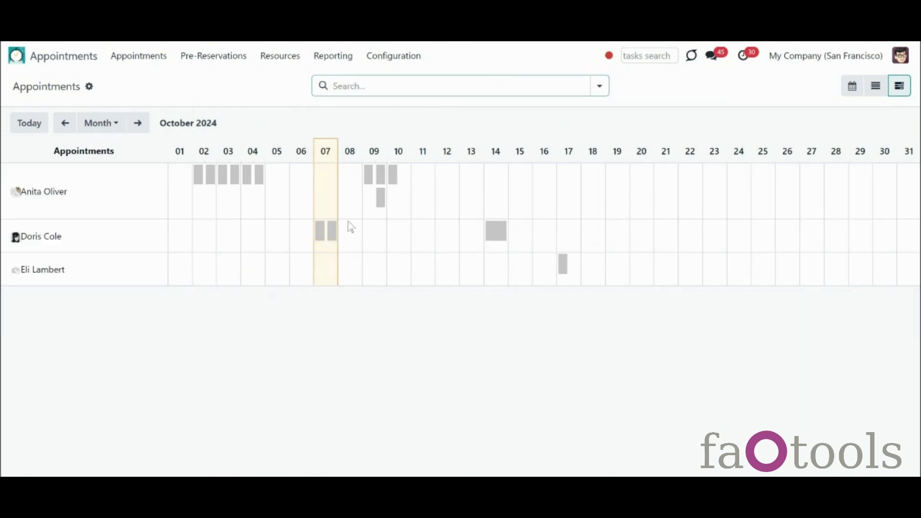
left_click(369, 178)
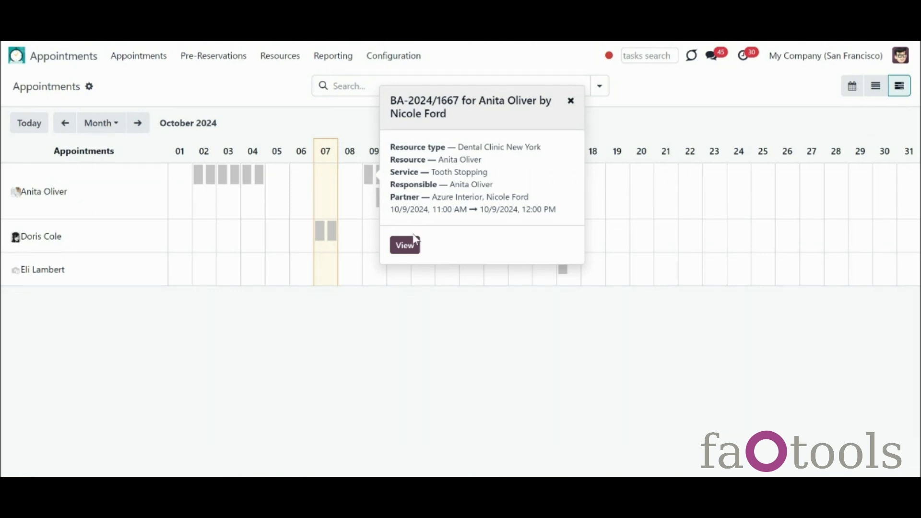
left_click(414, 248)
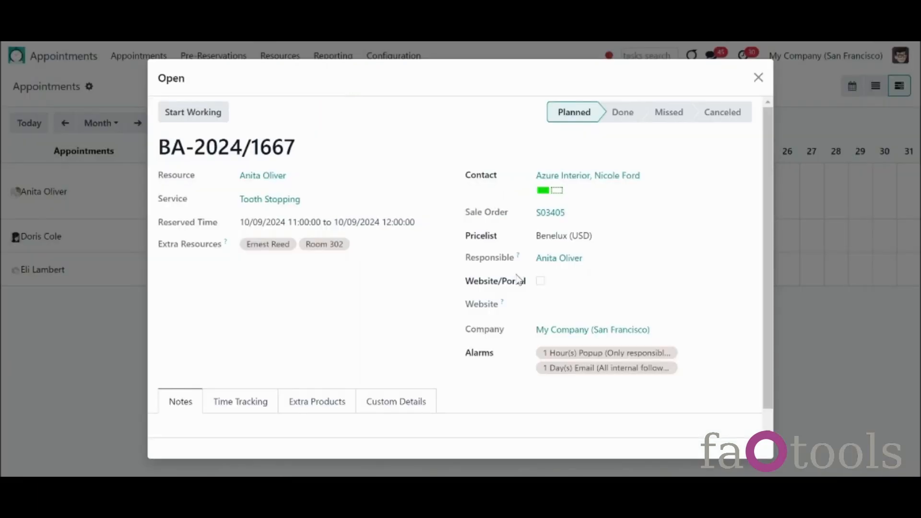
left_click(758, 78)
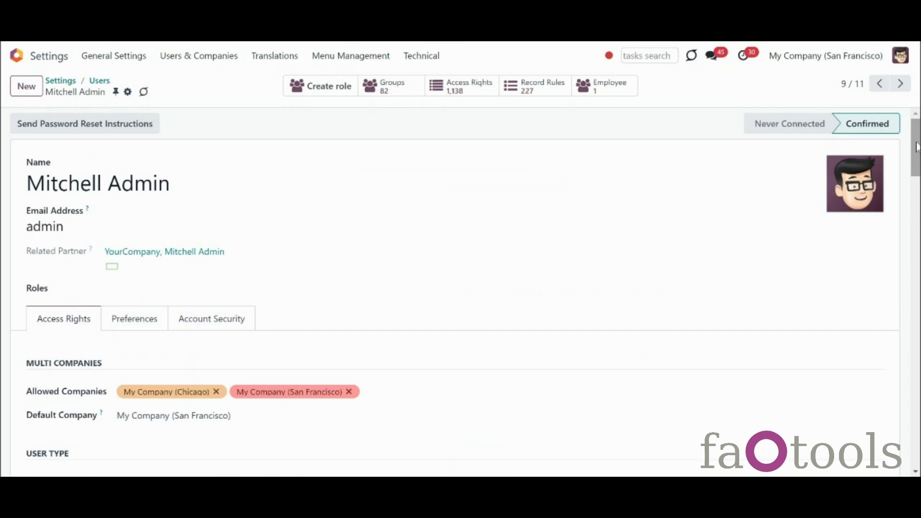
Step: Scroll to Services and leave Business Appointments at Appointments: Administrator
left_click_drag(918, 147, 920, 208)
left_click(696, 238)
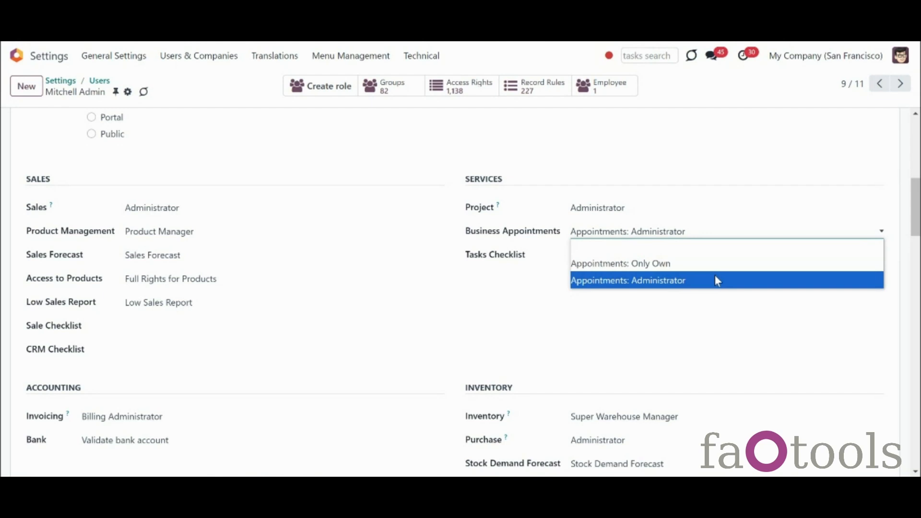
left_click(715, 280)
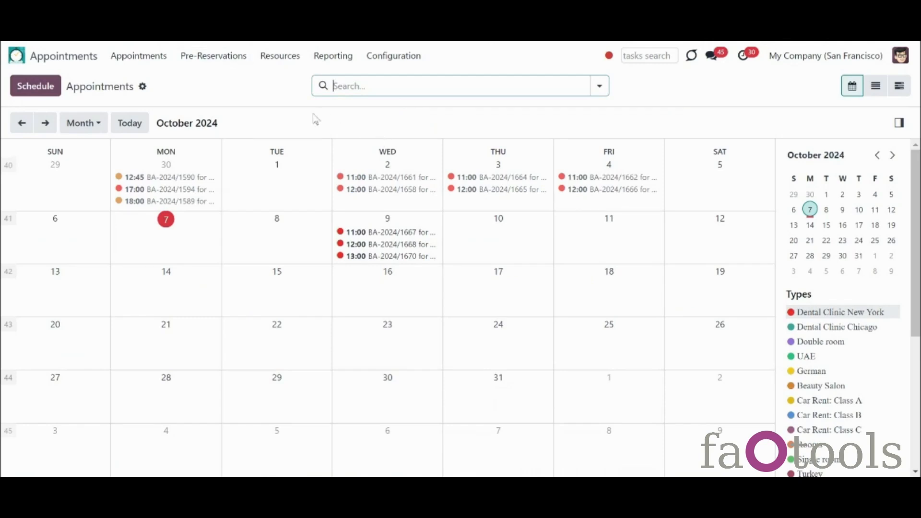
Step: Browse the Resources menu, then open appointment BA-2024/1667 at 11:00 on 9 October
left_click(263, 60)
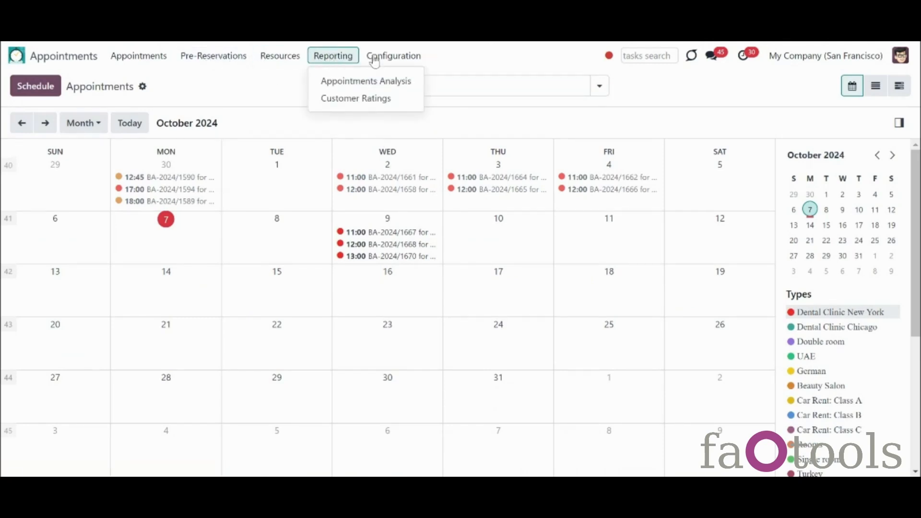
mouse_move(385, 61)
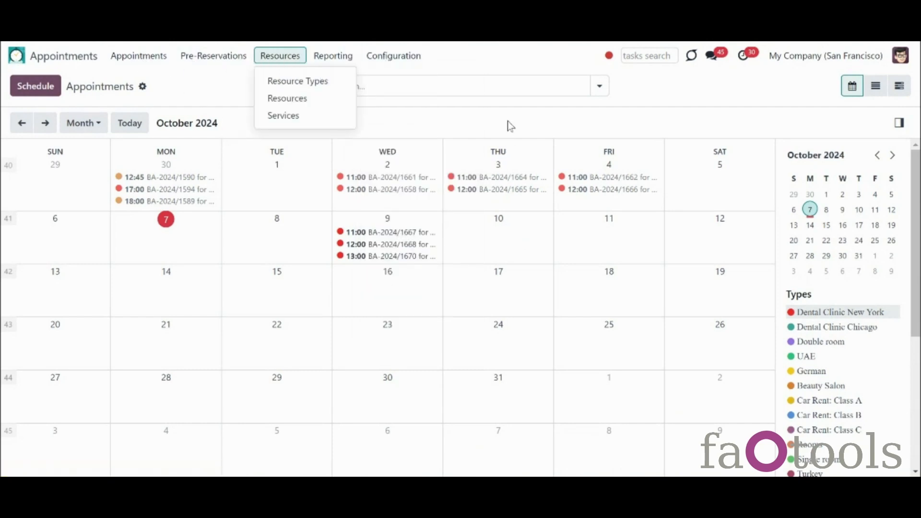
left_click(511, 106)
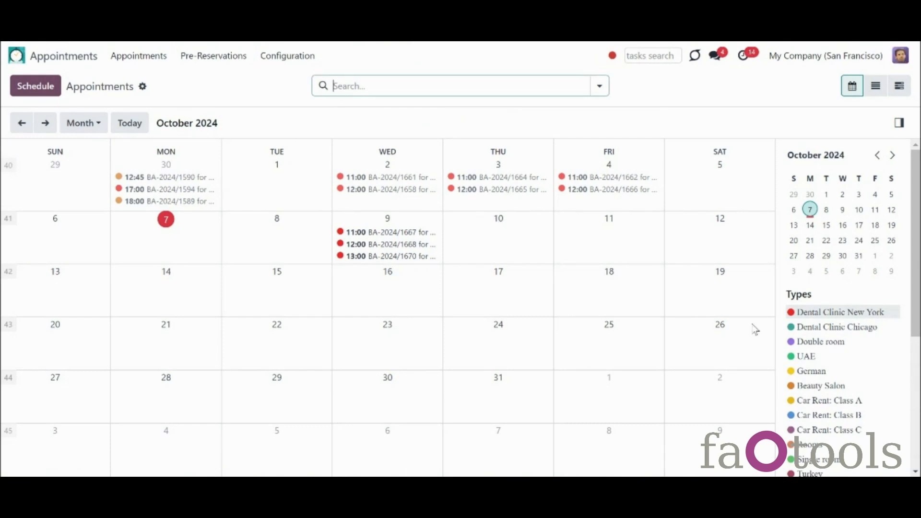
scroll(845, 308, "down", 3)
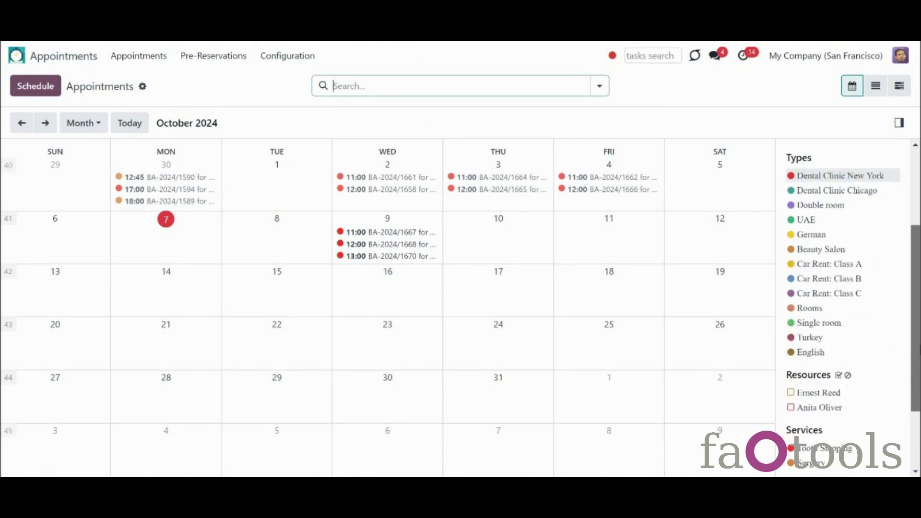
scroll(844, 307, "down", 2)
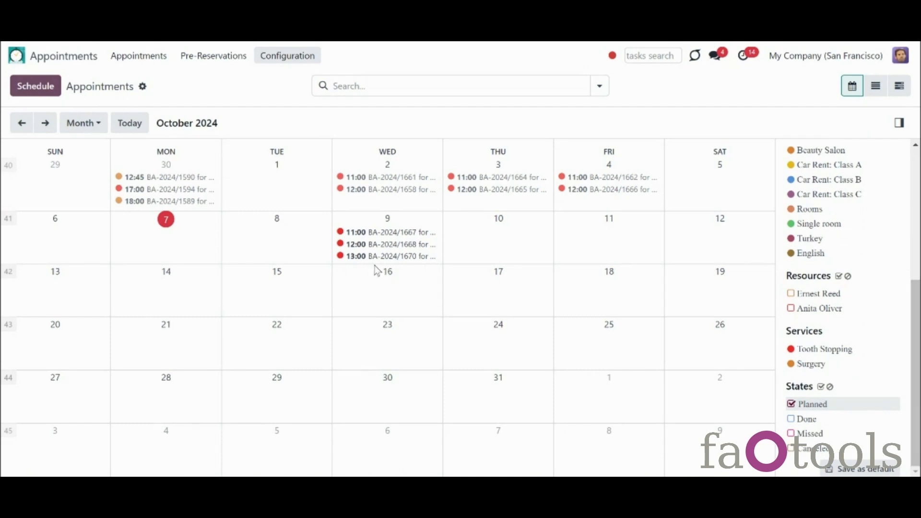
left_click(361, 234)
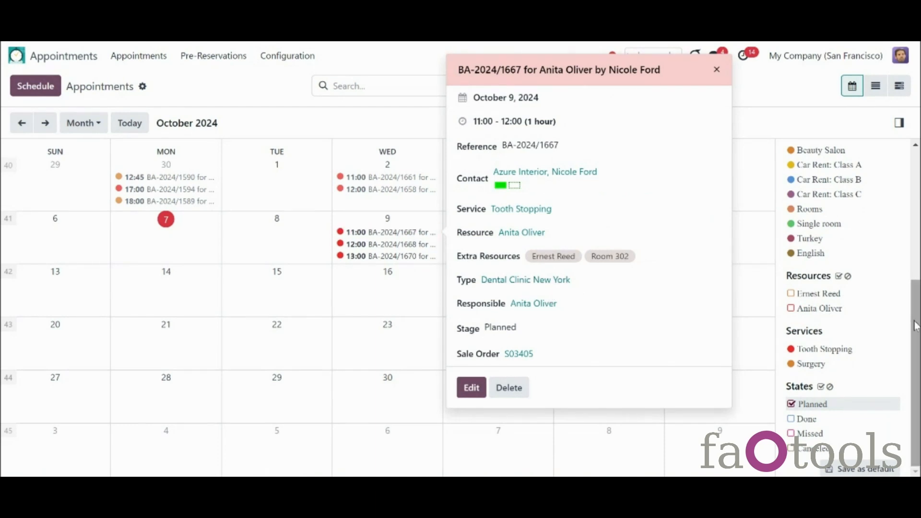
Step: Show only Car Rent: Class A bookings for September, abandoning a new booking and a Sep 23 move
left_click_drag(915, 325, 916, 311)
left_click(857, 191)
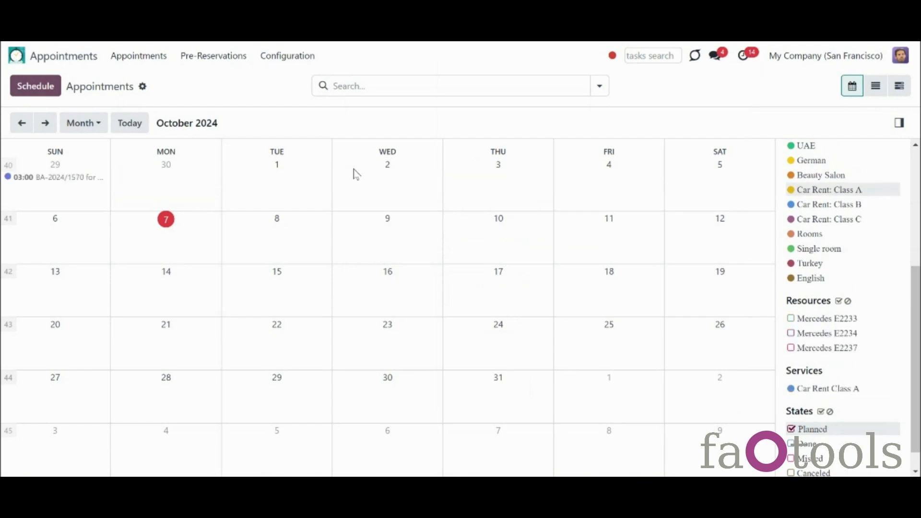
left_click(22, 123)
left_click_drag(298, 337, 436, 395)
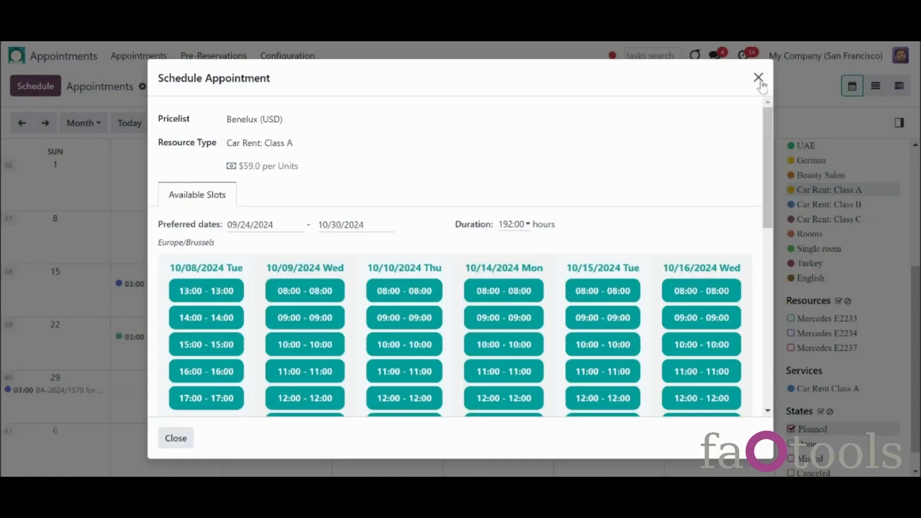
left_click(759, 80)
left_click_drag(189, 336, 278, 438)
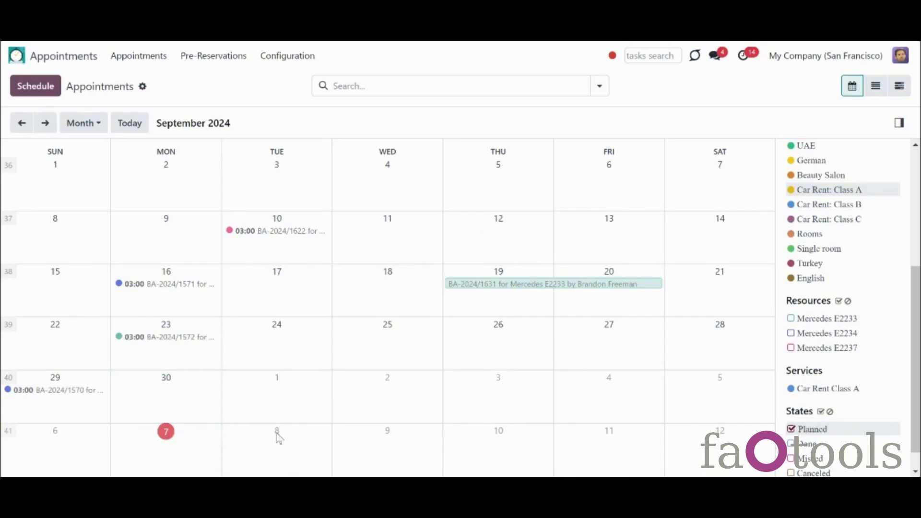
left_click(190, 431)
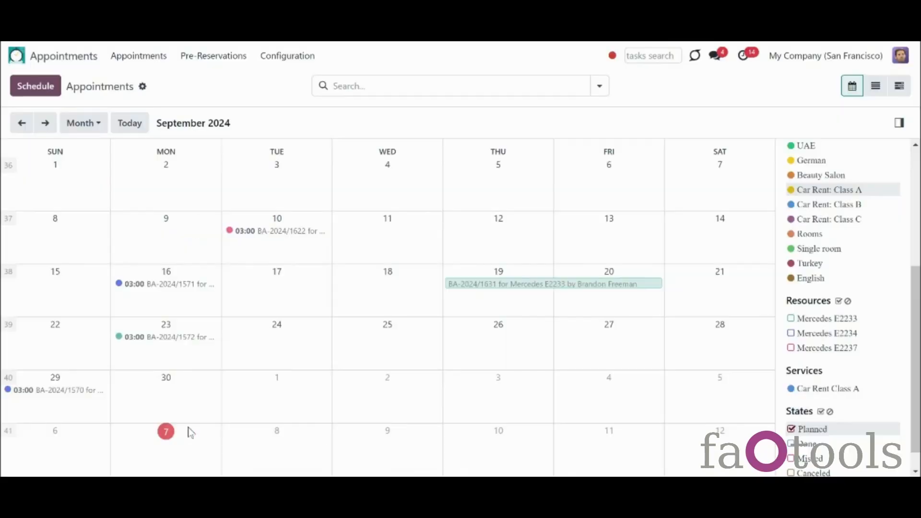
Step: Delete the September 10 appointment
left_click(269, 232)
left_click(398, 375)
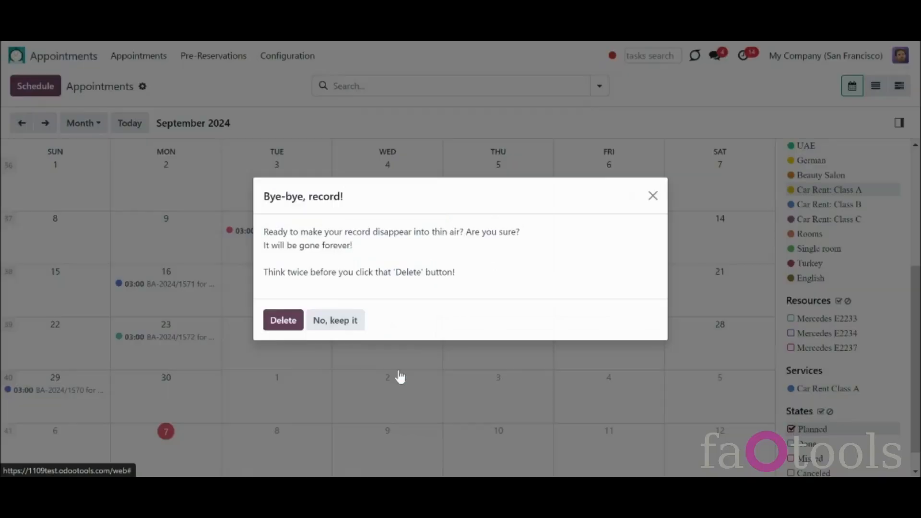
left_click(295, 322)
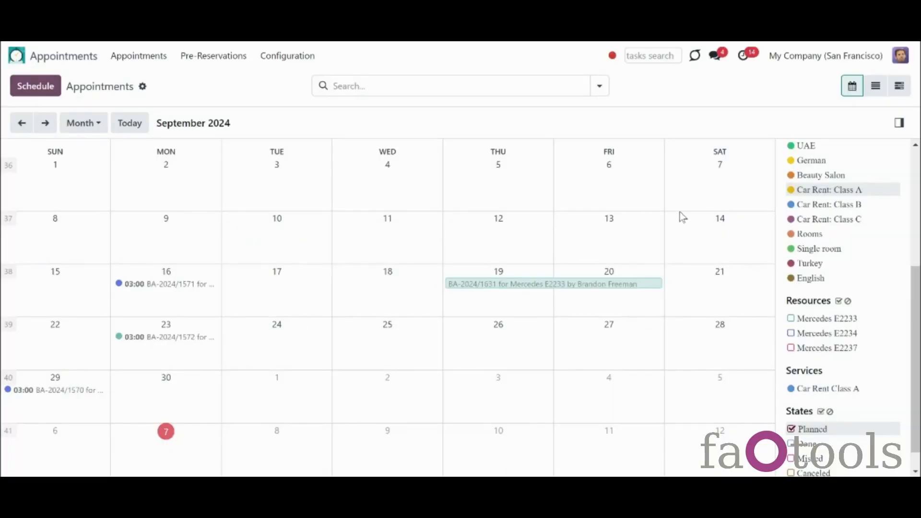
Step: Filter to Dental Clinic New York and try marking the Sep 12 booking BA-2024/1535 done, which raises an access error
scroll(890, 229, "up", 5)
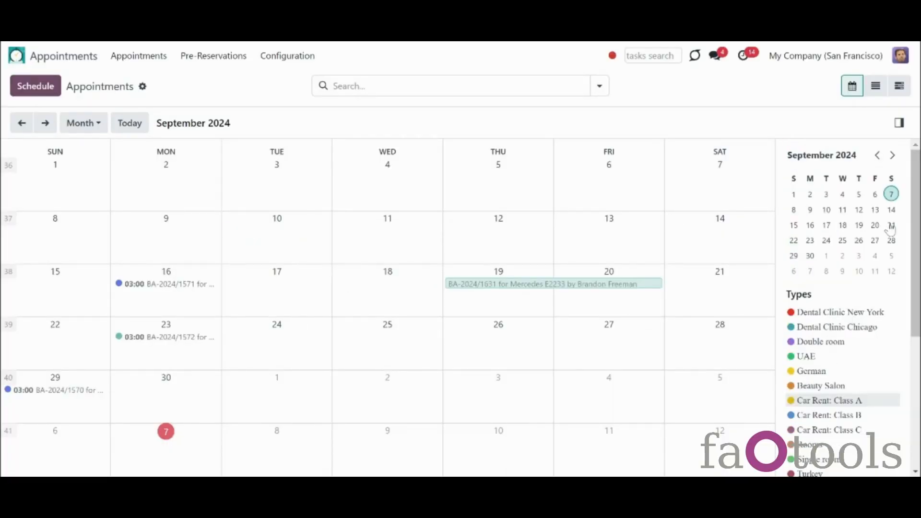
left_click(845, 313)
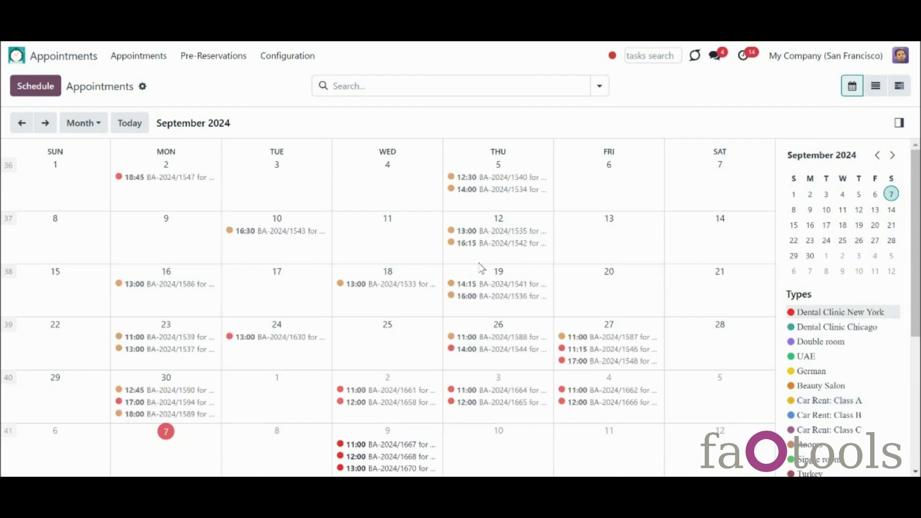
left_click(471, 232)
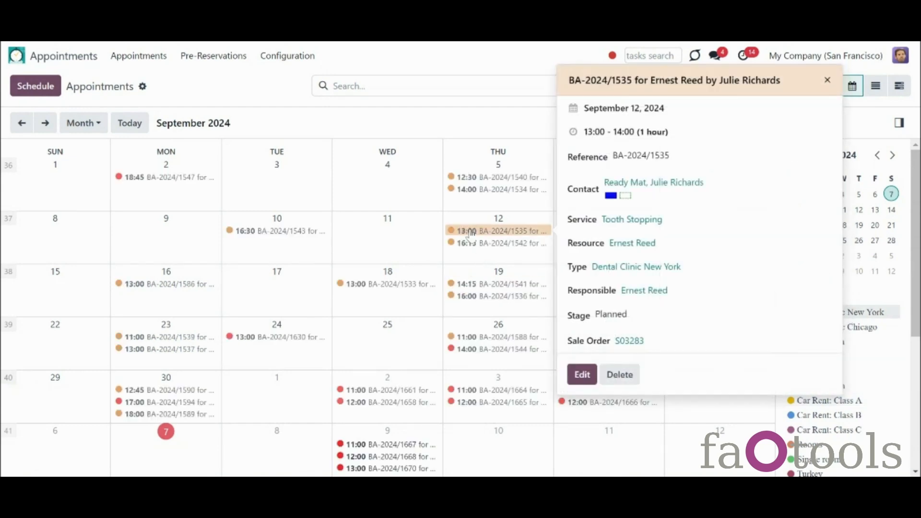
left_click(582, 375)
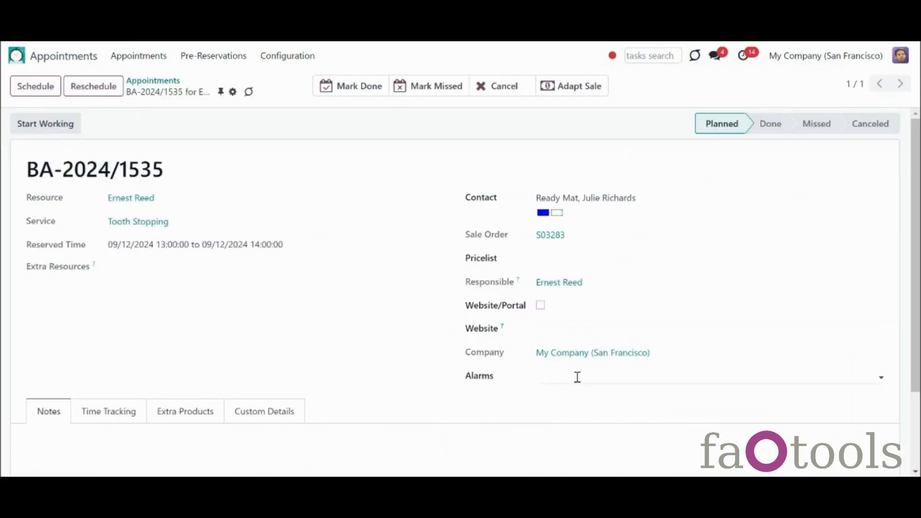
left_click(379, 87)
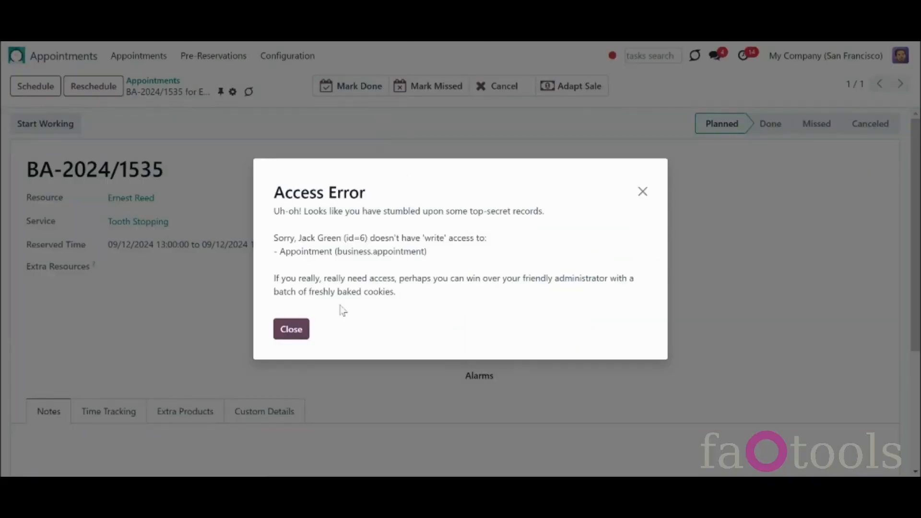
left_click(298, 329)
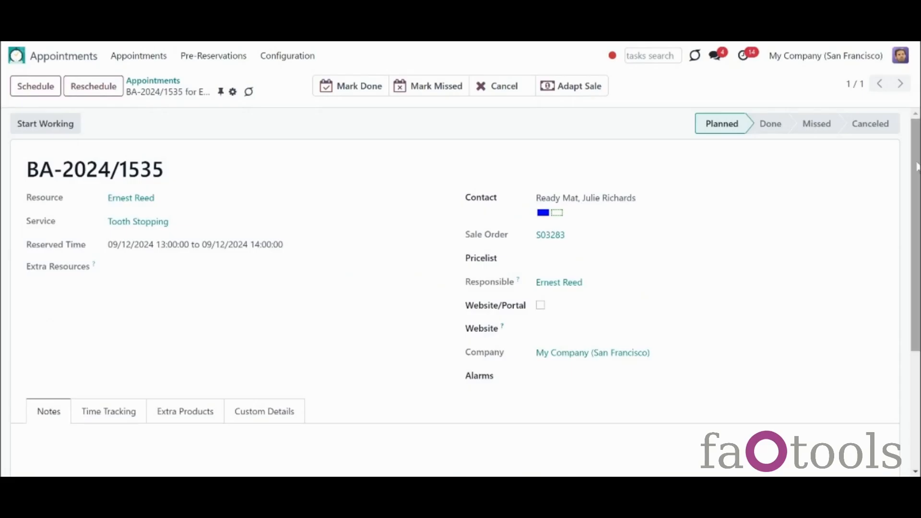
Step: Check who follows appointment BA-2024/1535
scroll(915, 235, "down", 4)
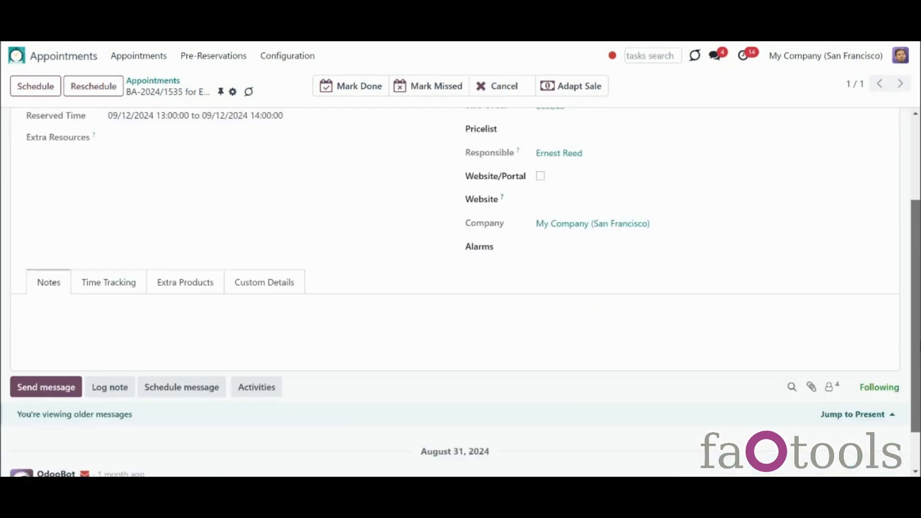
left_click(832, 345)
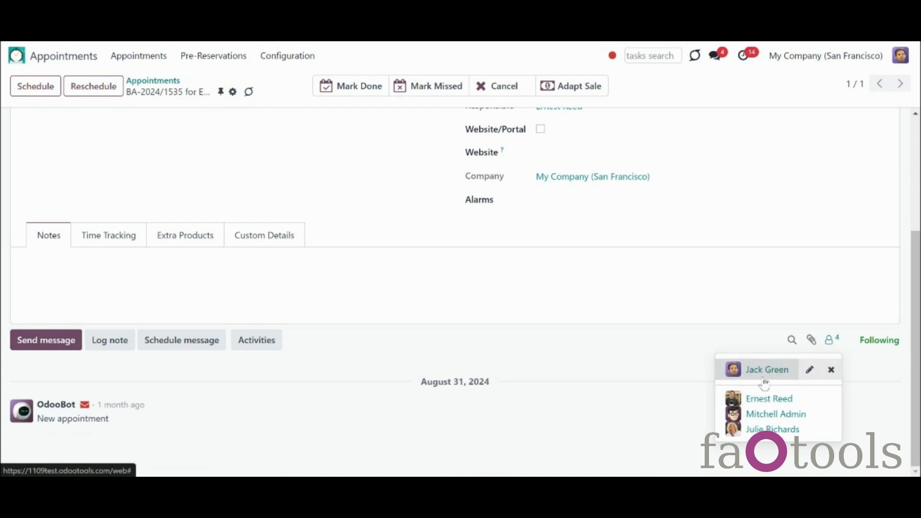
left_click(585, 334)
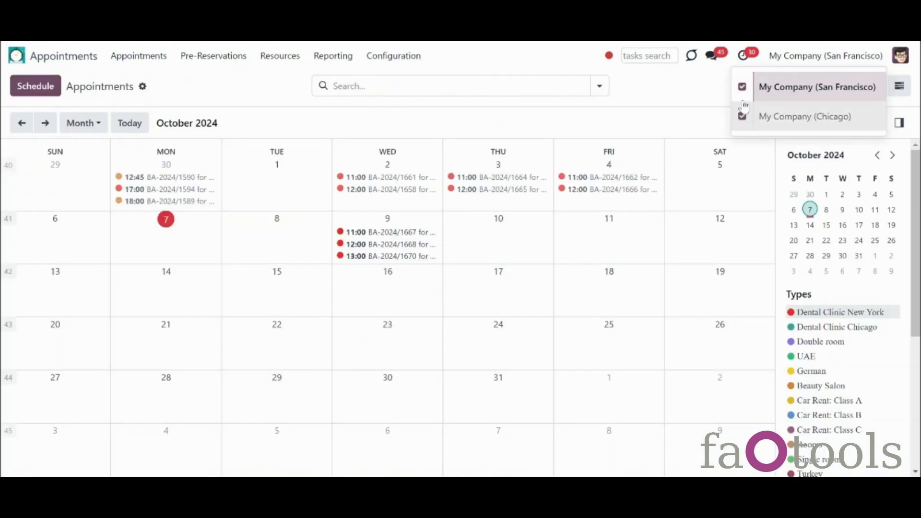
Step: Switch to Chicago, review its empty Resource Types, Resources and Services lists, then change company back
left_click(743, 87)
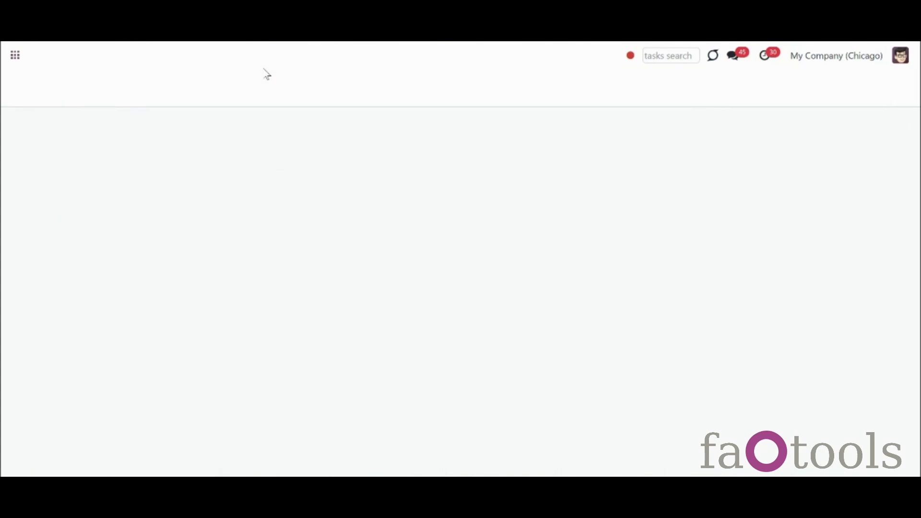
left_click(266, 59)
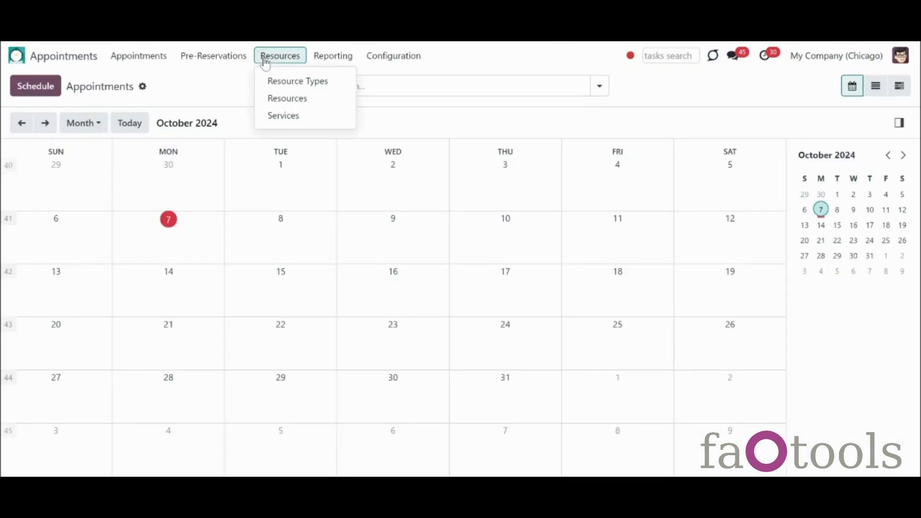
left_click(279, 81)
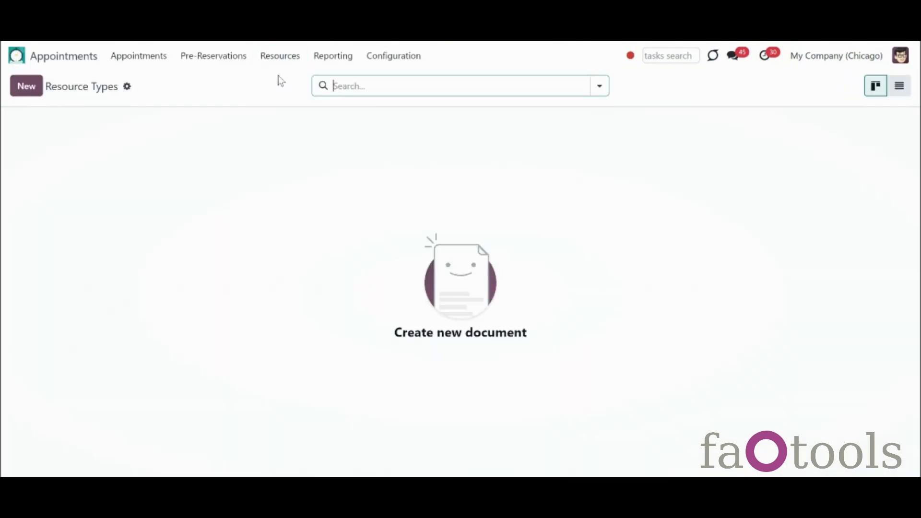
left_click(283, 61)
left_click(306, 98)
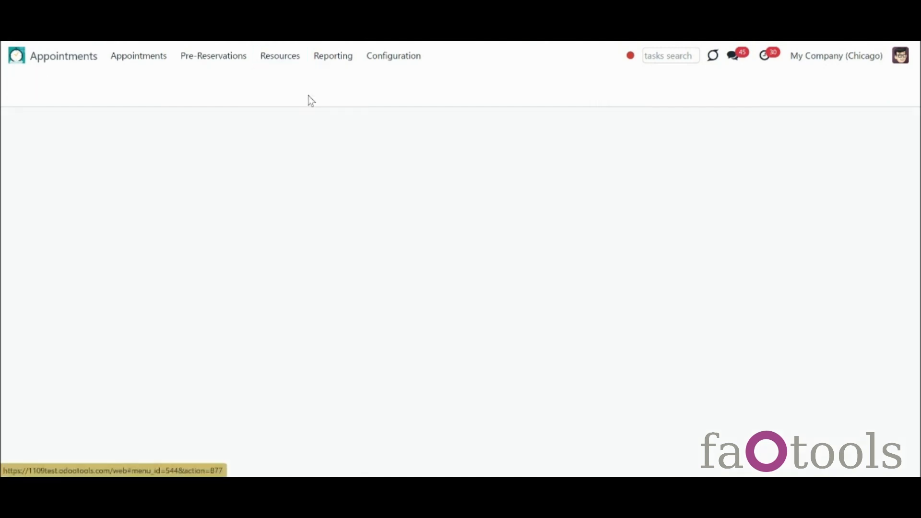
left_click(292, 70)
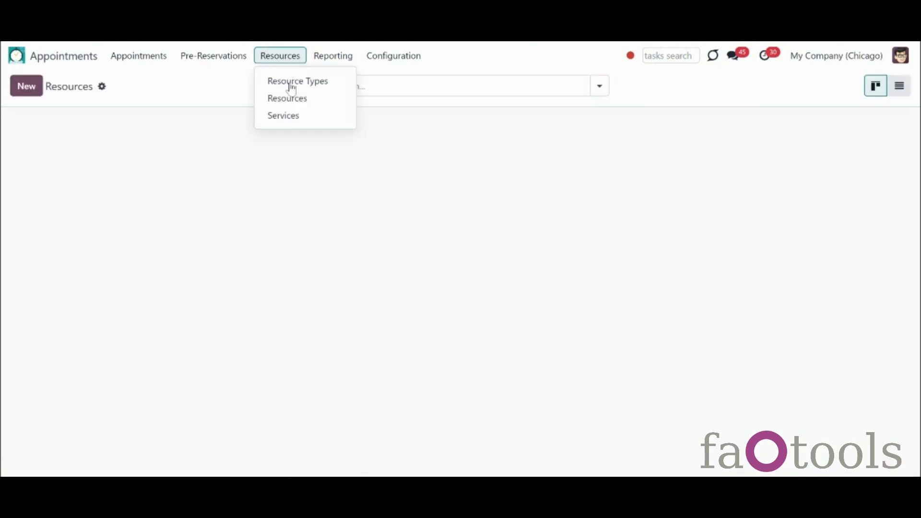
left_click(299, 125)
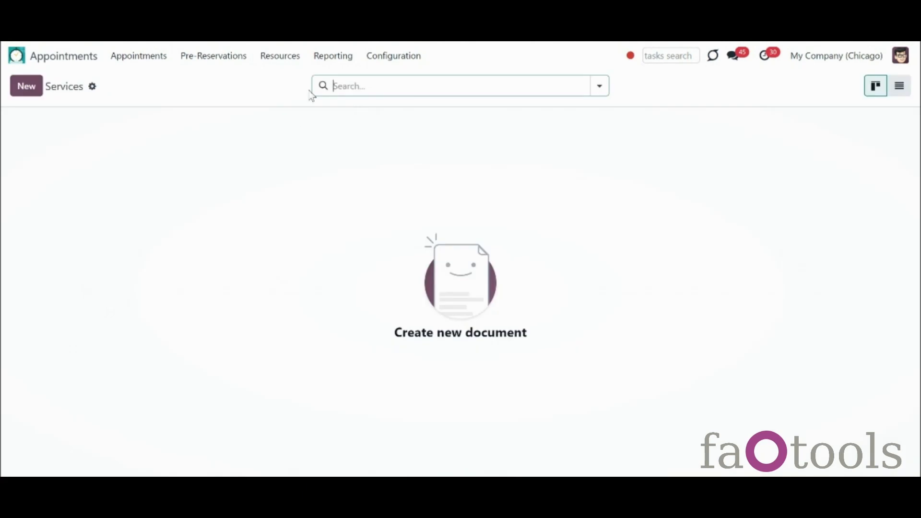
left_click(842, 67)
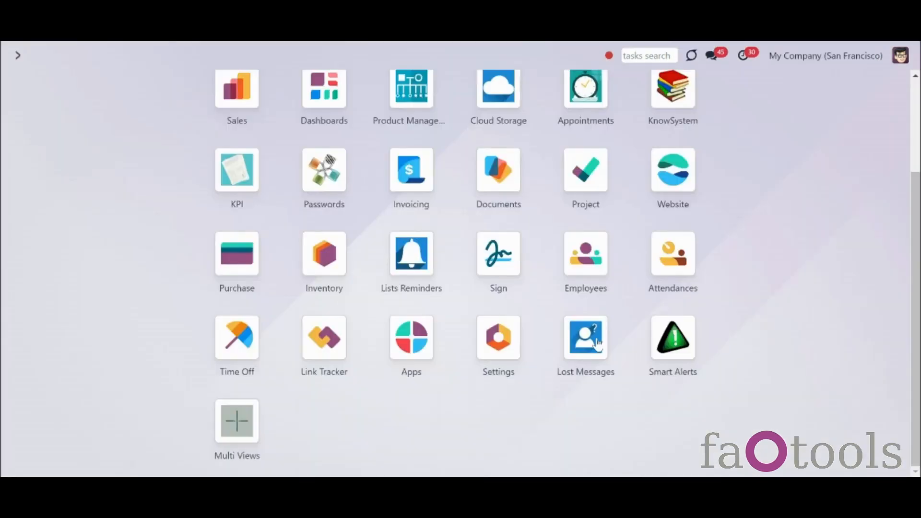
Step: In Settings' user list, set the first user's Business Appointments right to 'Appointments: Only Own' and review the remaining rights
left_click(513, 349)
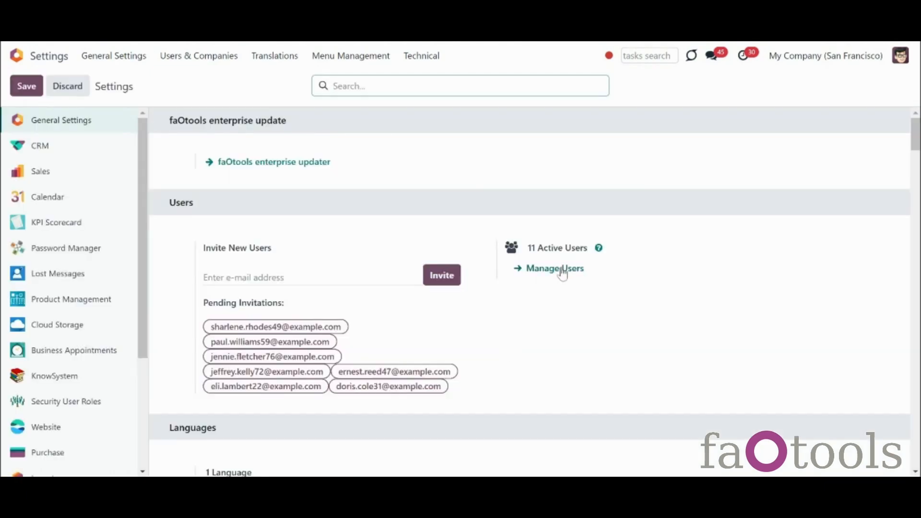
left_click(565, 270)
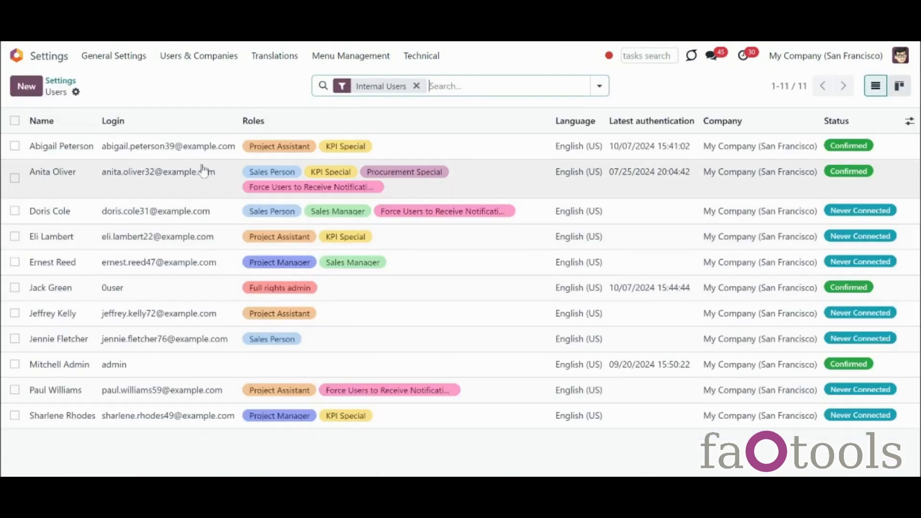
left_click(362, 148)
scroll(691, 189, "down", 2)
scroll(605, 259, "down", 5)
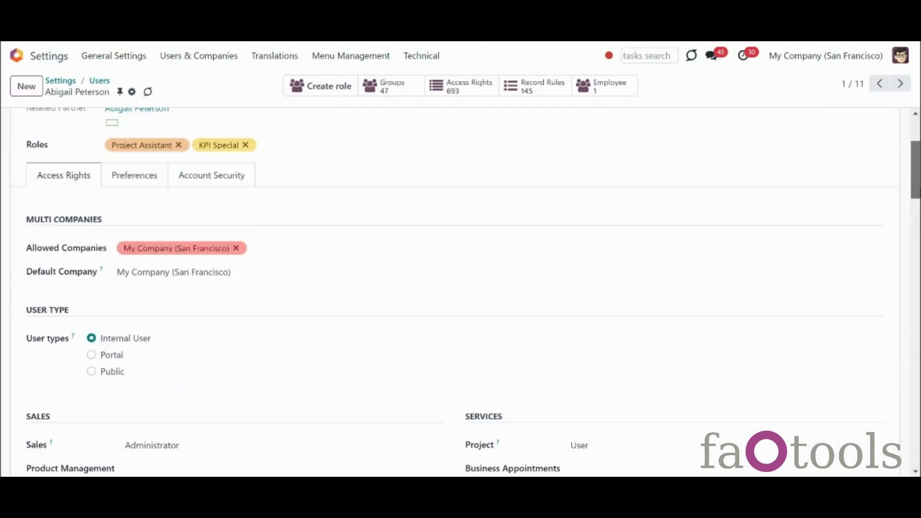
left_click(602, 302)
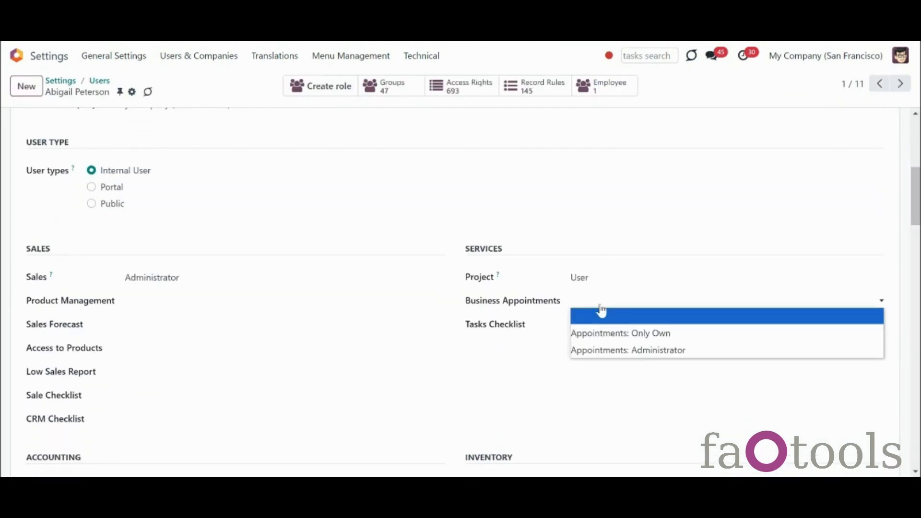
left_click(633, 335)
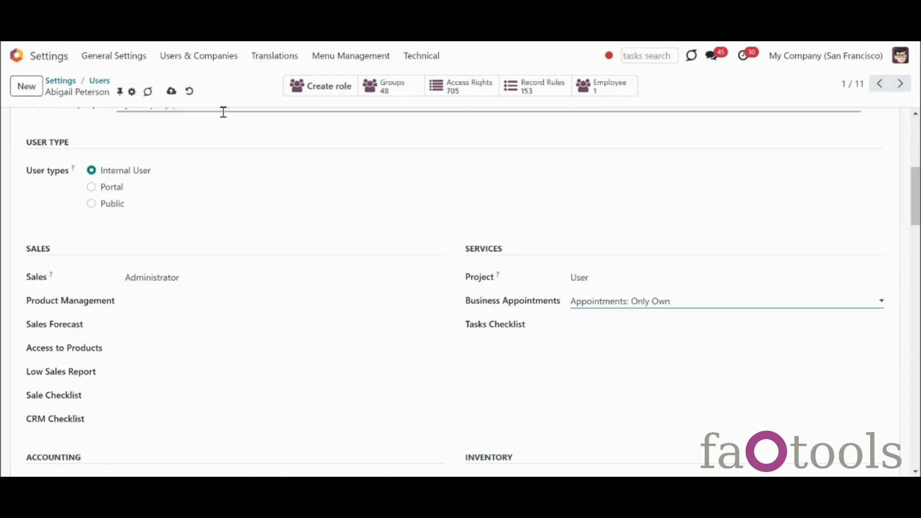
scroll(222, 111, "down", 15)
scroll(460, 293, "down", 5)
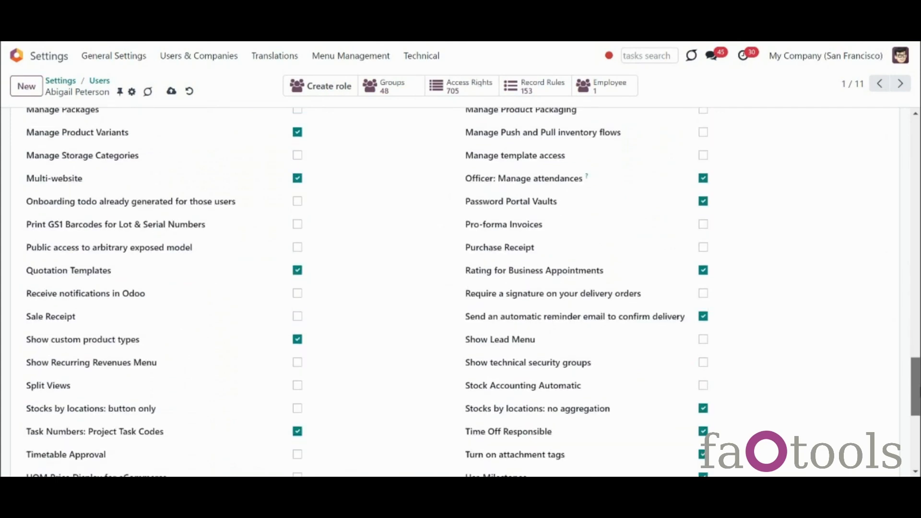
scroll(460, 292, "down", 6)
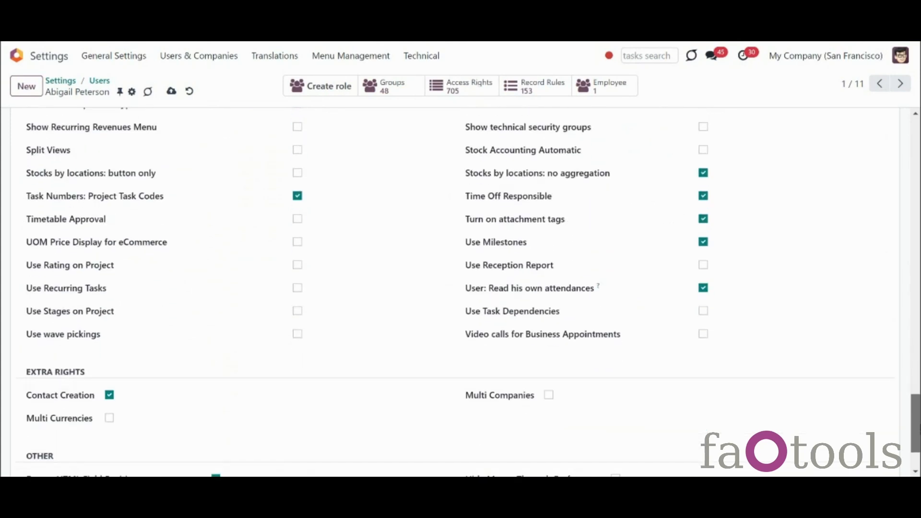
scroll(461, 292, "down", 2)
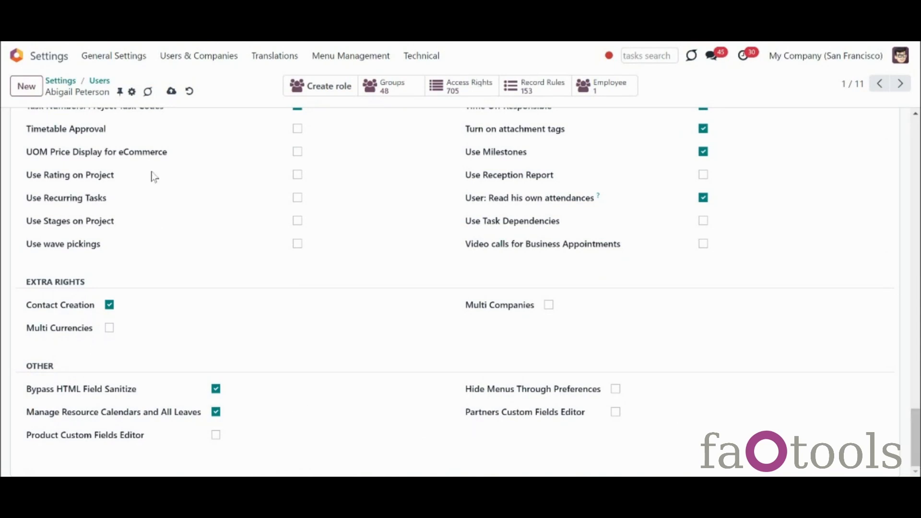
Step: Set the Standard 40 hours/week Monday Morning start time to 06:00 and save
left_click(287, 56)
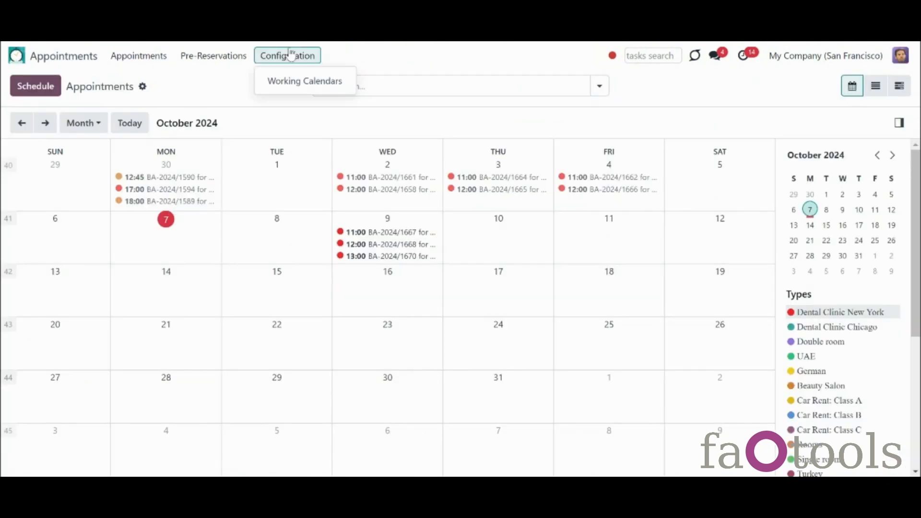
left_click(284, 81)
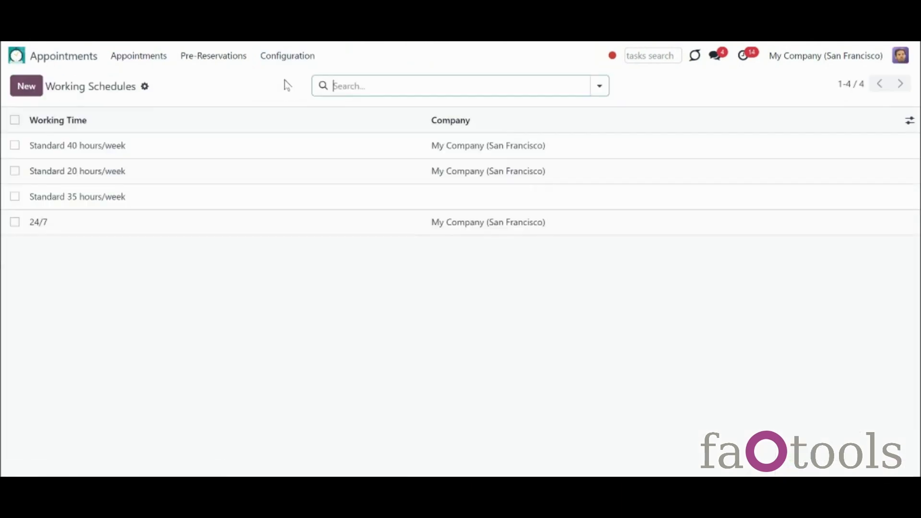
left_click(229, 151)
left_click(424, 347)
left_click(423, 350)
left_click(423, 357)
left_click(581, 344)
left_click(616, 344)
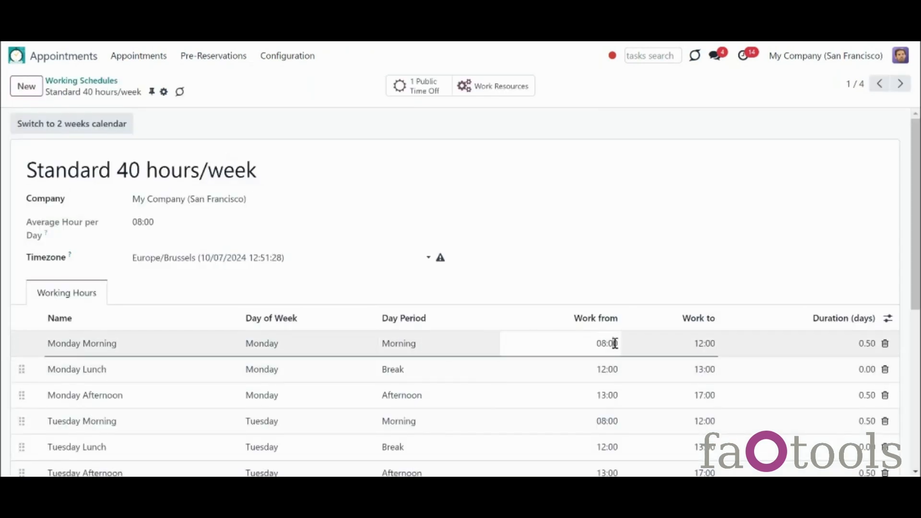
left_click(606, 240)
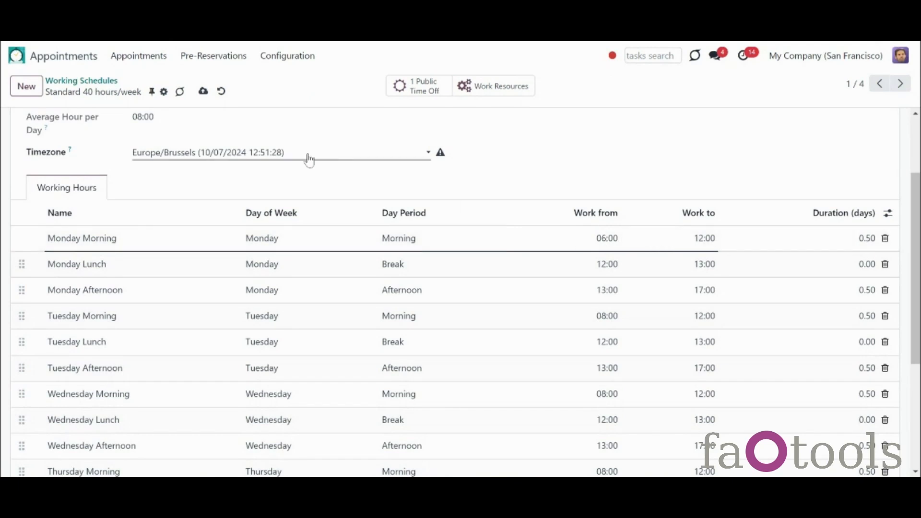
left_click(203, 91)
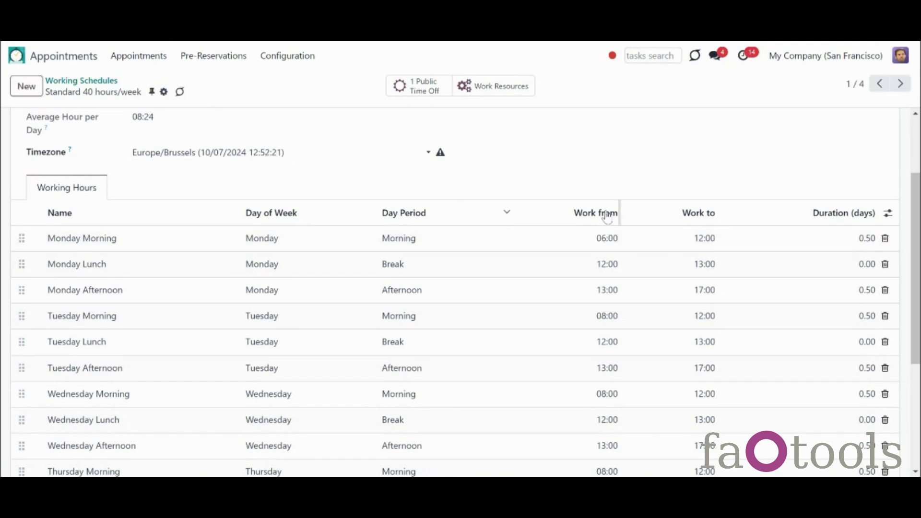
Step: Open the schedule's Public Time Off without the 2024 filter and pick a new start date
left_click(425, 87)
left_click(412, 86)
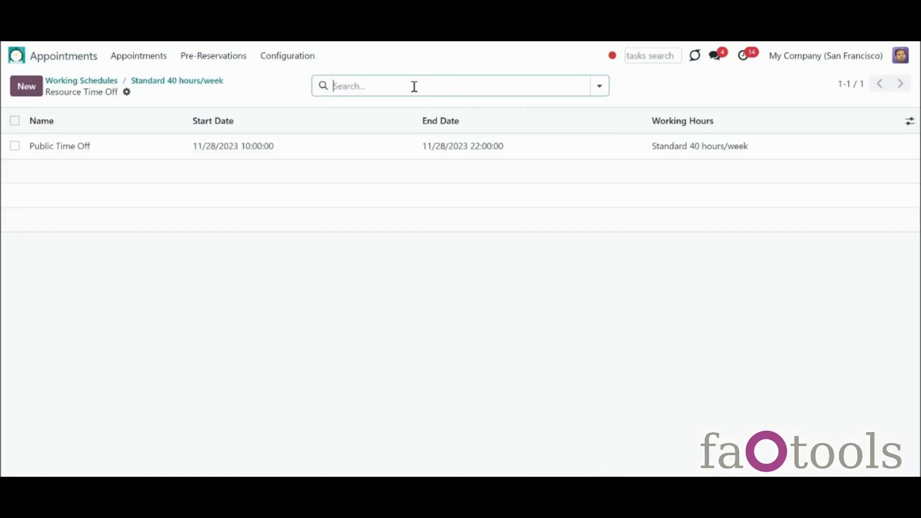
left_click(102, 146)
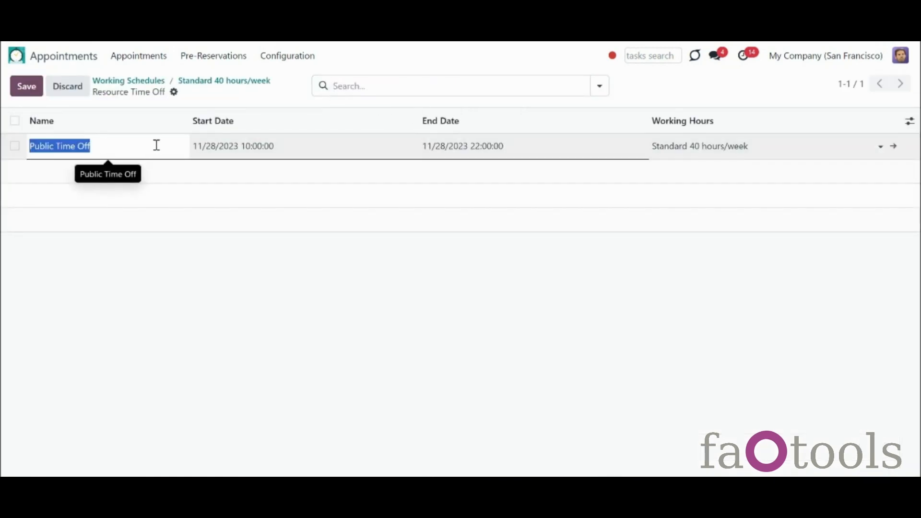
left_click(214, 147)
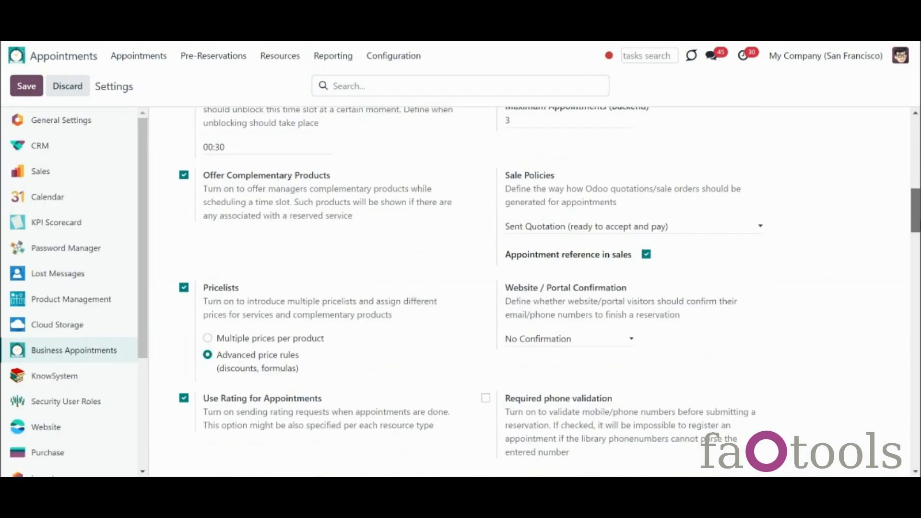
scroll(528, 288, "down", 10)
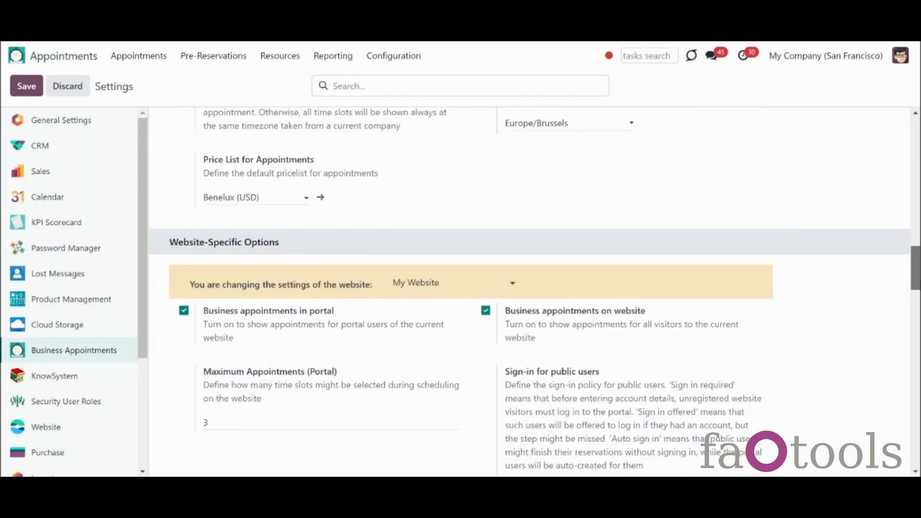
scroll(528, 288, "down", 3)
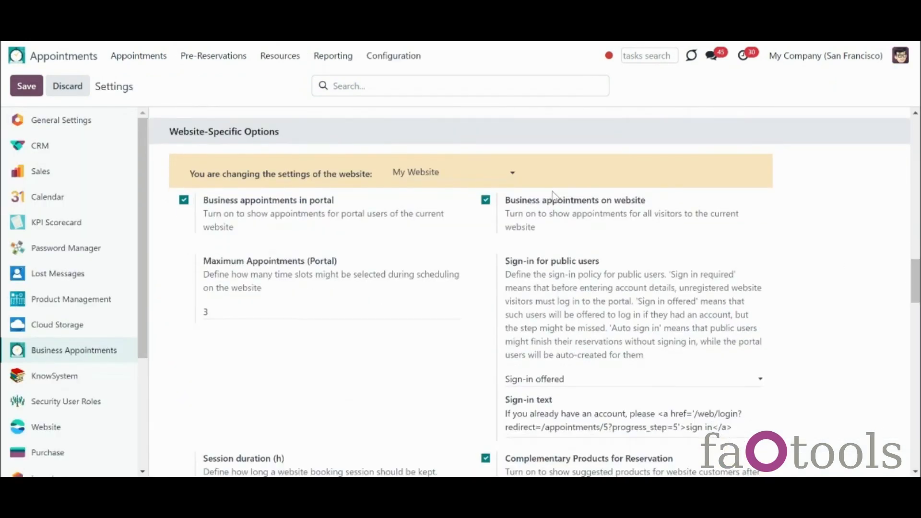
Step: Turn website and portal business appointments off, then back on
left_click(486, 201)
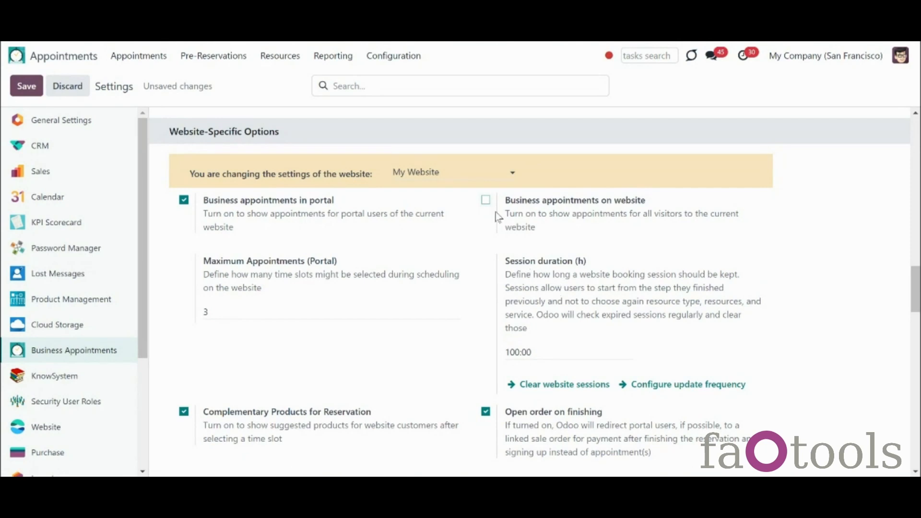
left_click(184, 201)
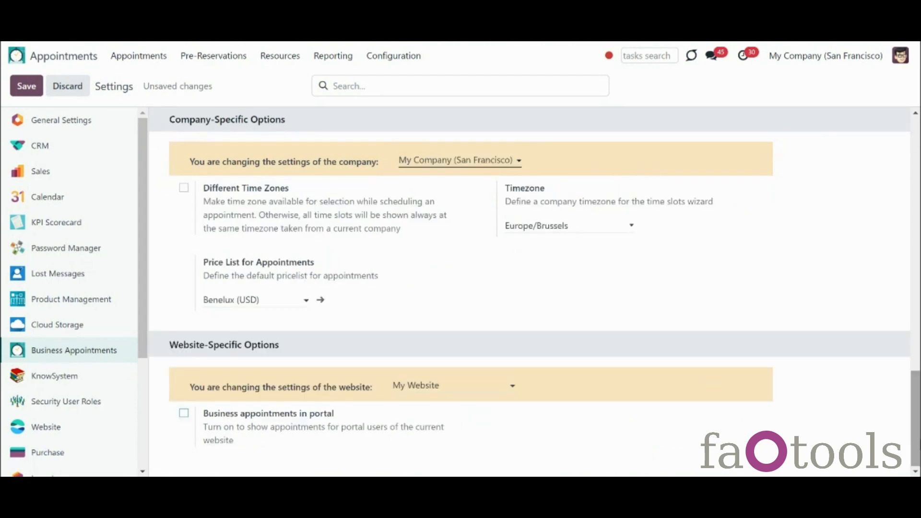
left_click(184, 415)
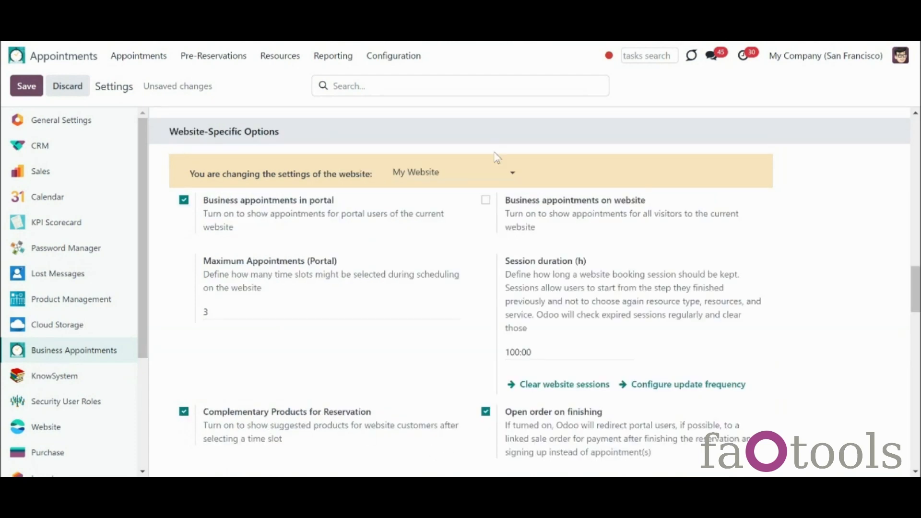
left_click(486, 200)
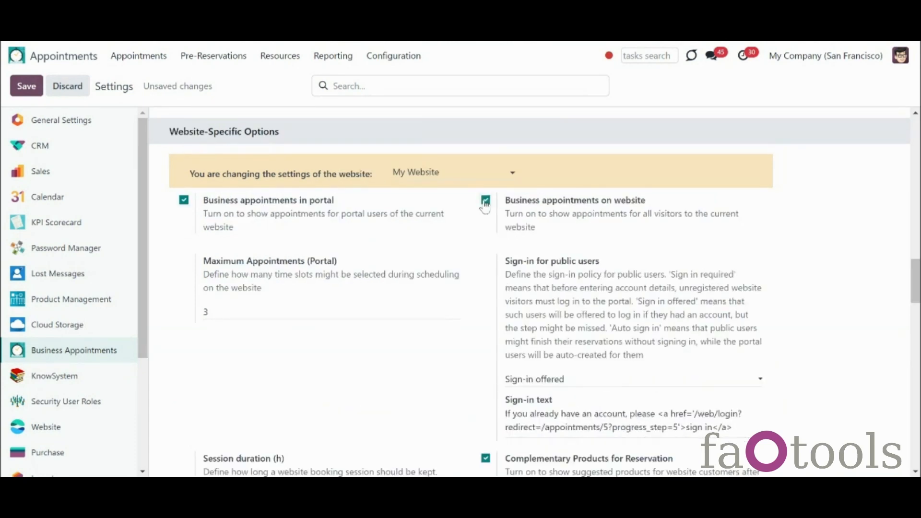
Step: Publish the Dental Clinic New York resource type on the website
left_click(280, 55)
left_click(298, 82)
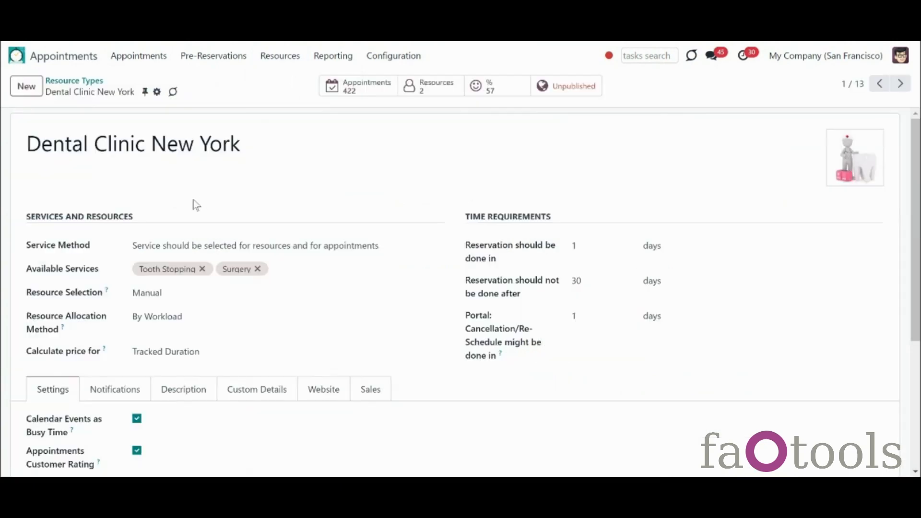
left_click(583, 92)
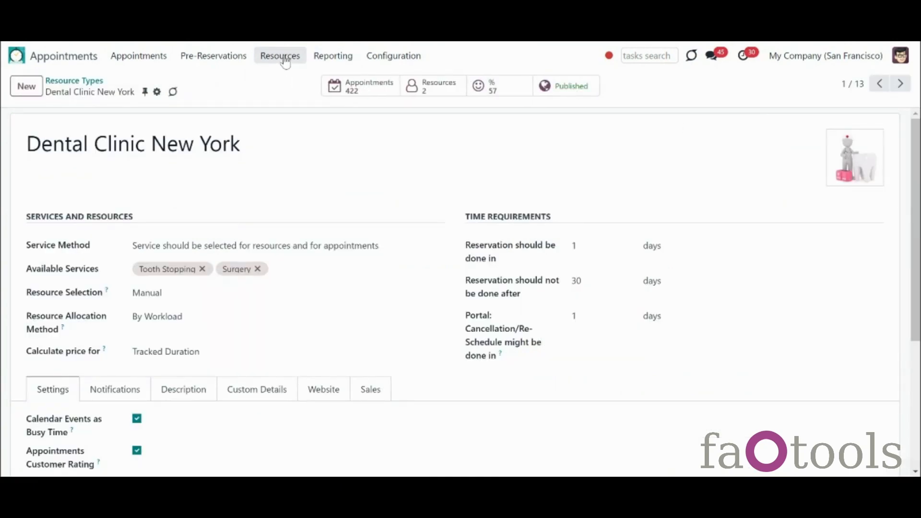
Step: Look over the first human resource and the Tooth Stopping service, then return to Settings
left_click(284, 59)
left_click(288, 99)
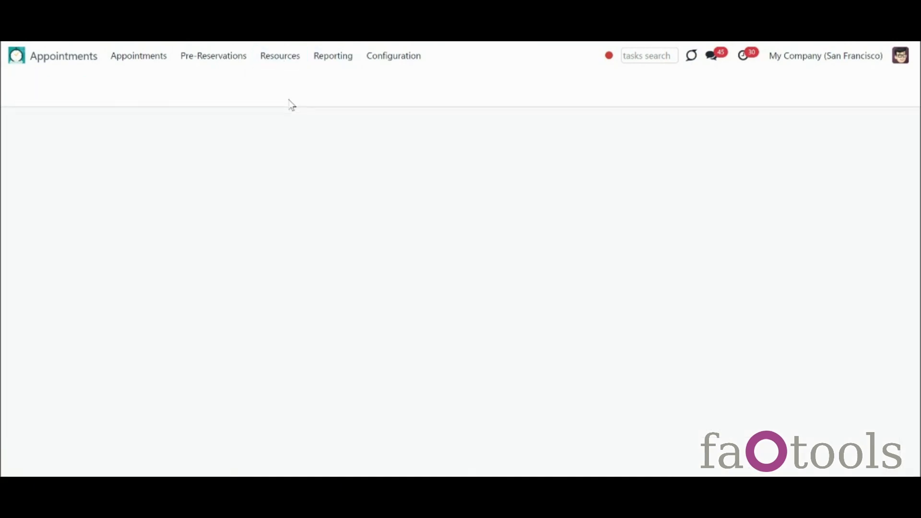
left_click(66, 178)
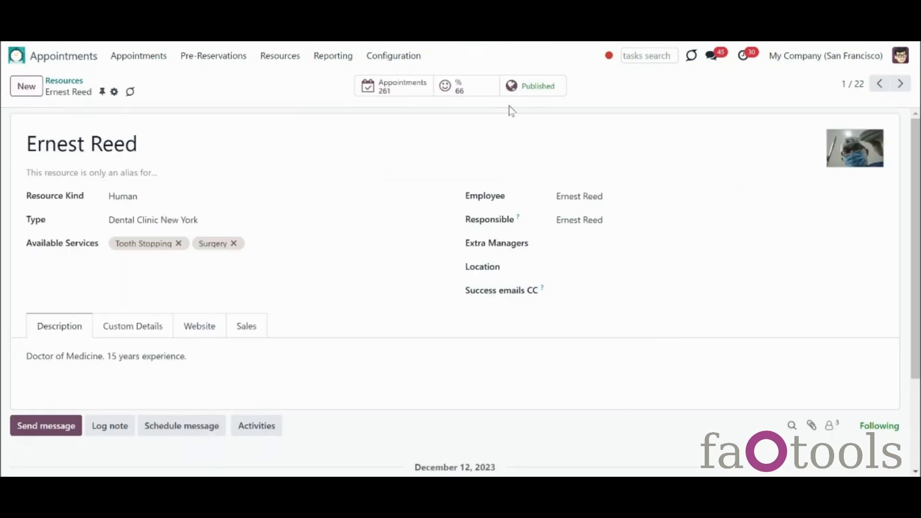
left_click(281, 56)
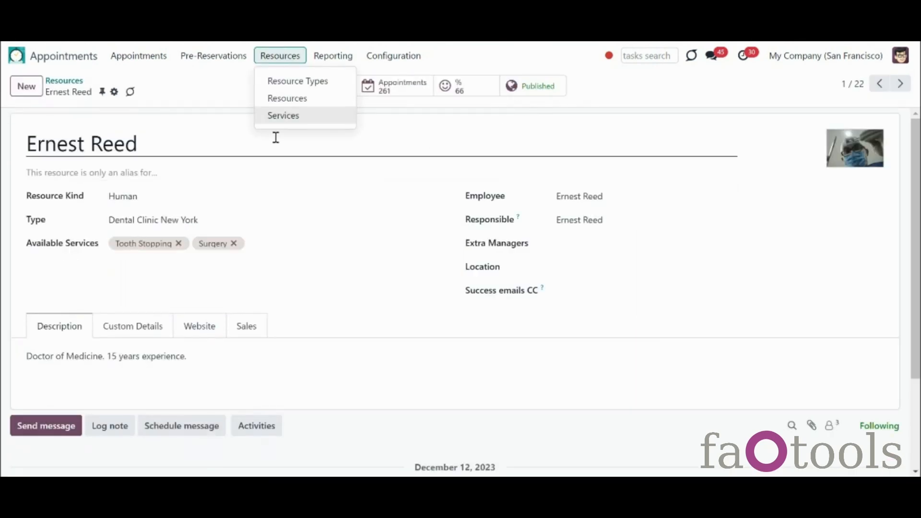
left_click(292, 120)
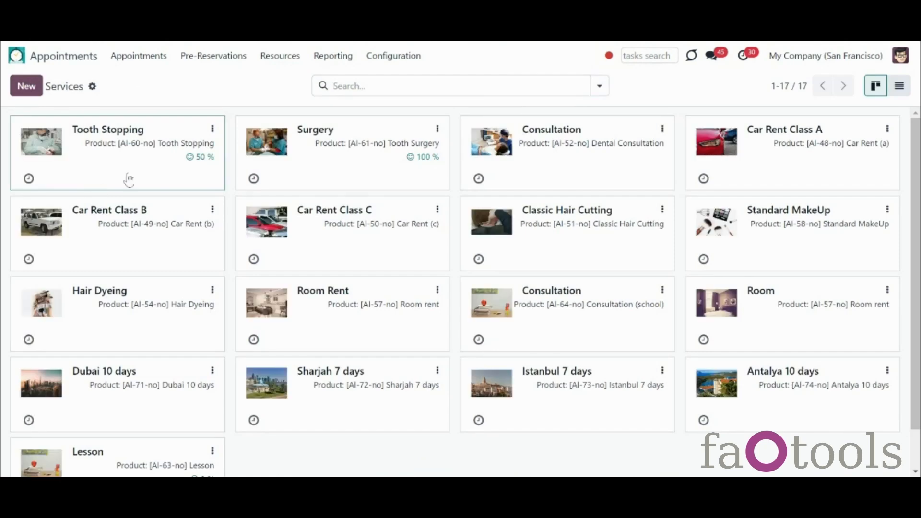
left_click(95, 185)
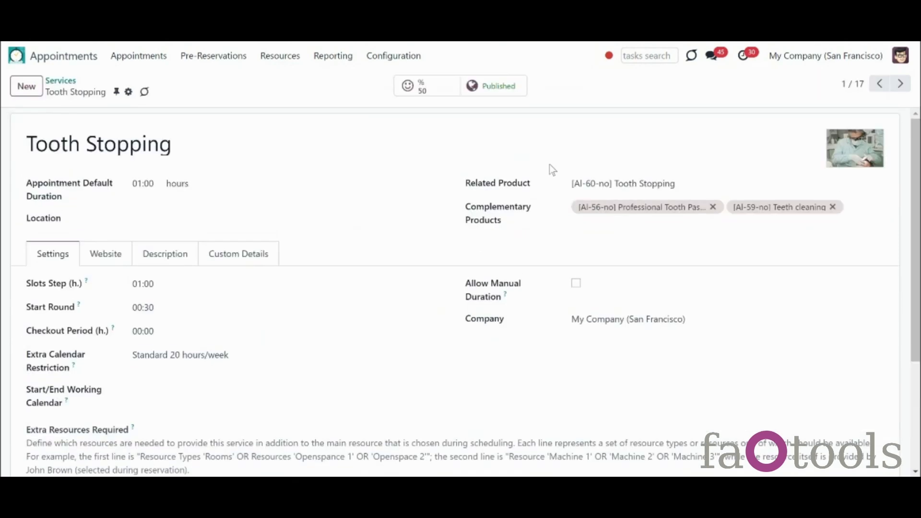
left_click(411, 61)
left_click(424, 327)
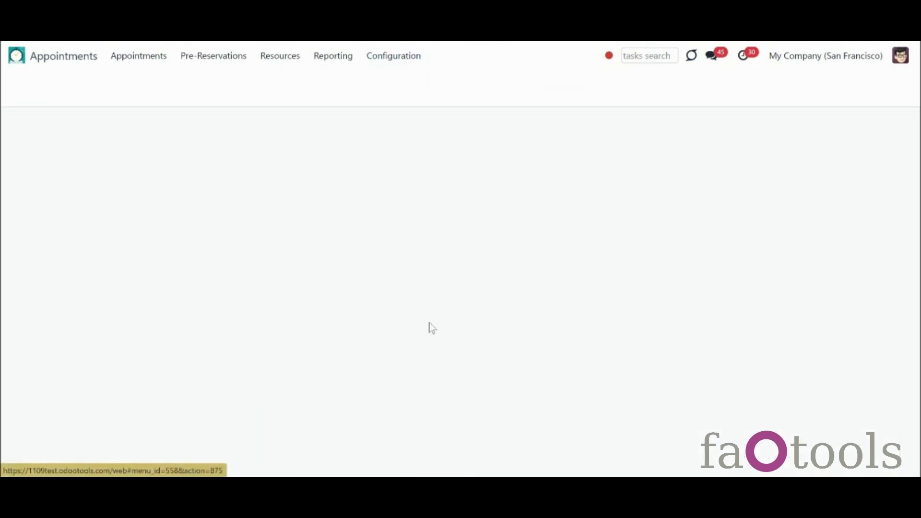
left_click(917, 352)
left_click(916, 352)
left_click_drag(917, 222, 918, 257)
scroll(627, 298, "down", 6)
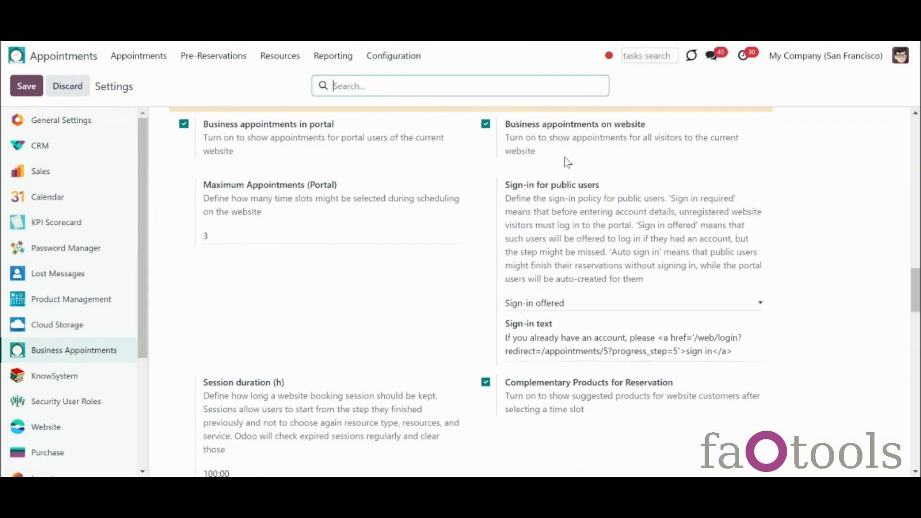
left_click(617, 307)
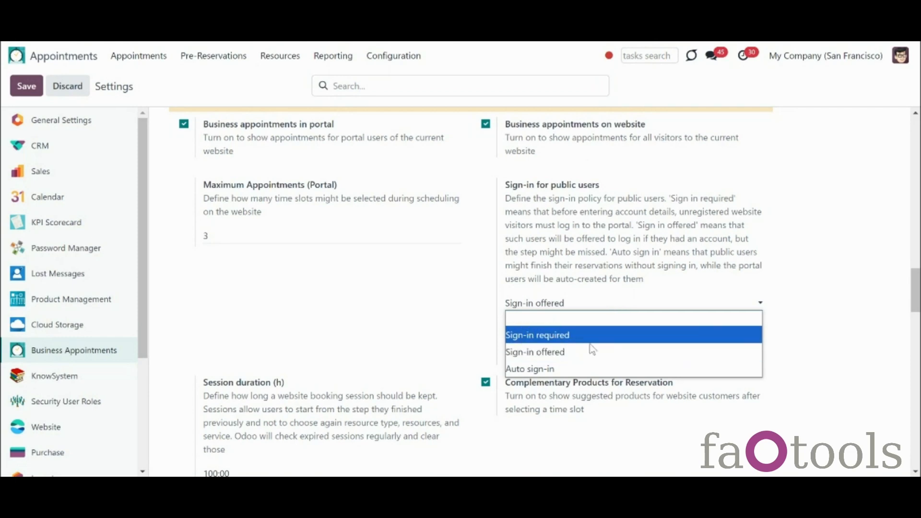
left_click(451, 417)
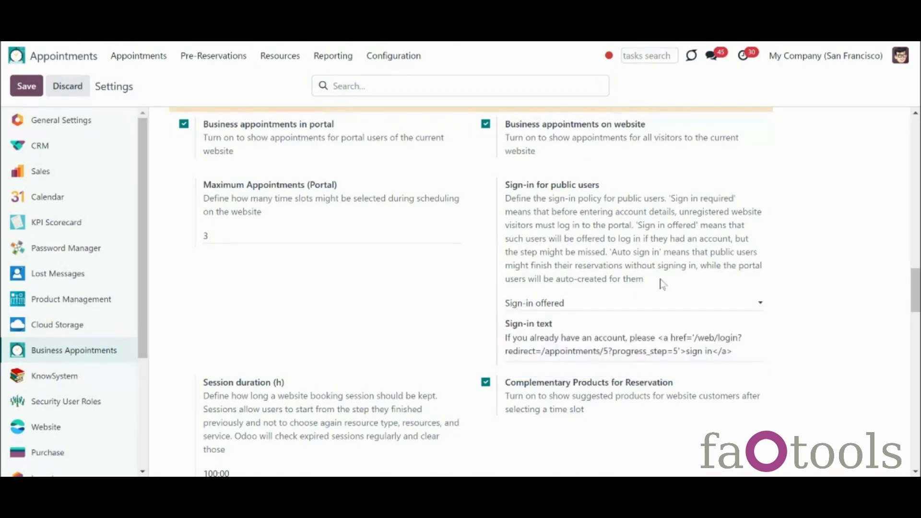
left_click_drag(917, 302, 917, 291)
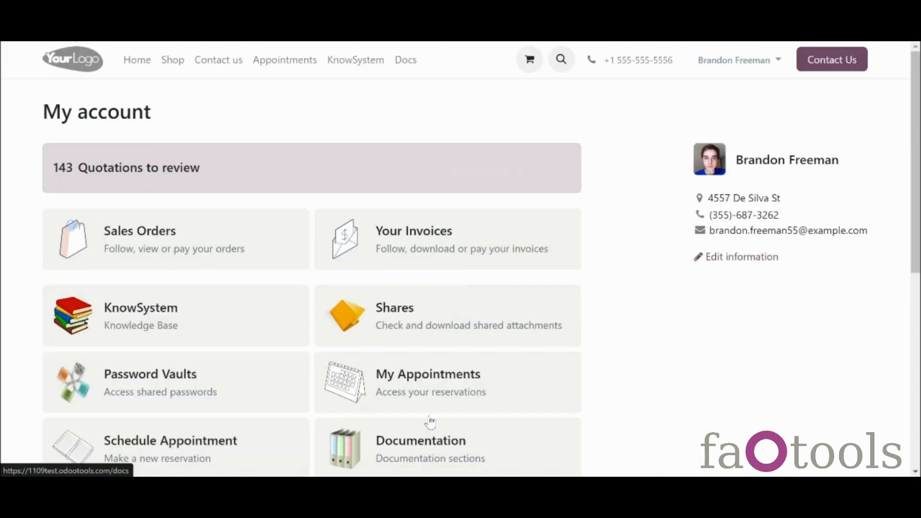
Step: From My Account, list all appointments and open canceled Lesson BA-2024/1660 of 09/30/2024
scroll(439, 328, "down", 2)
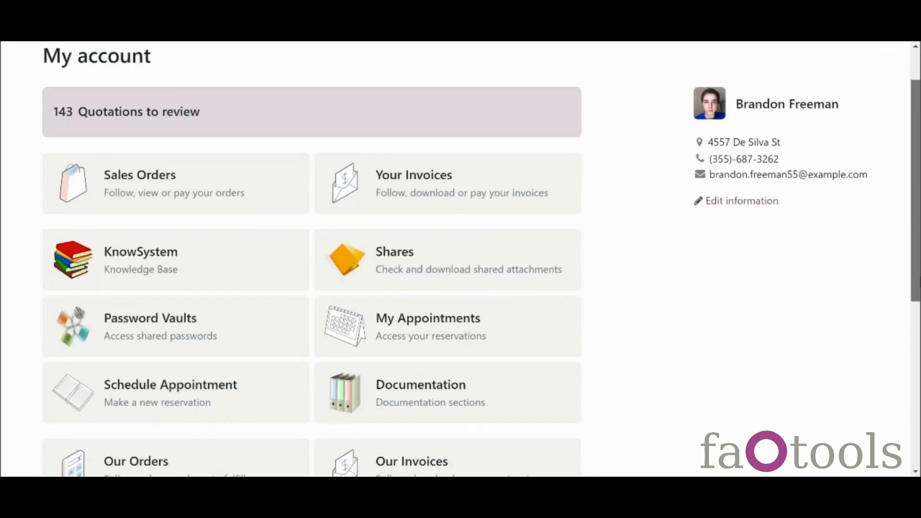
left_click(440, 328)
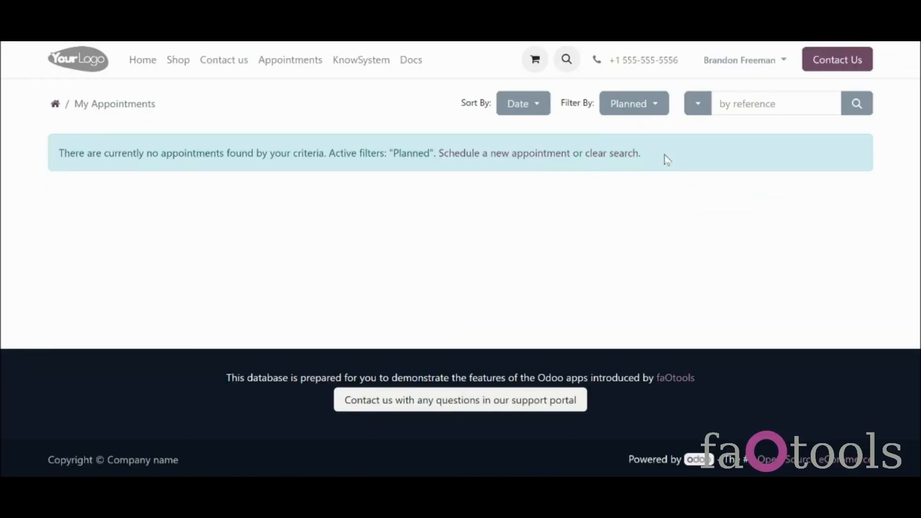
left_click(619, 153)
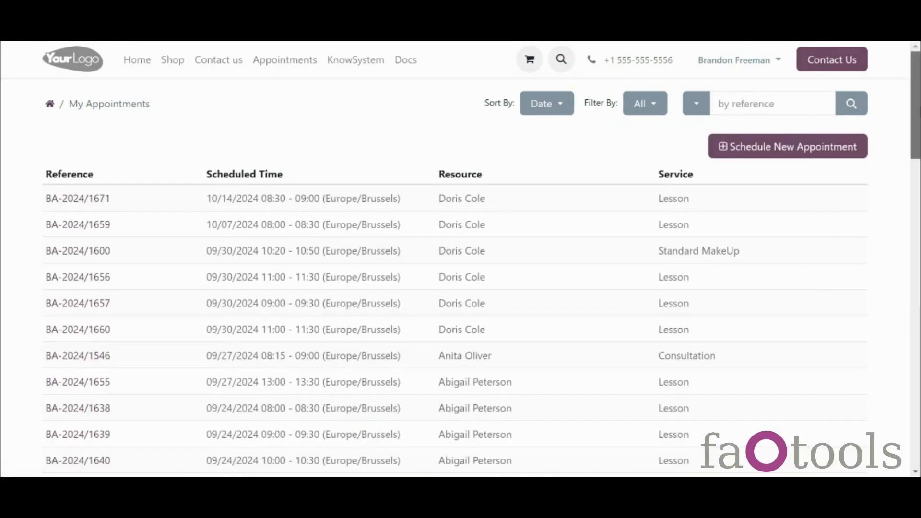
scroll(441, 169, "down", 2)
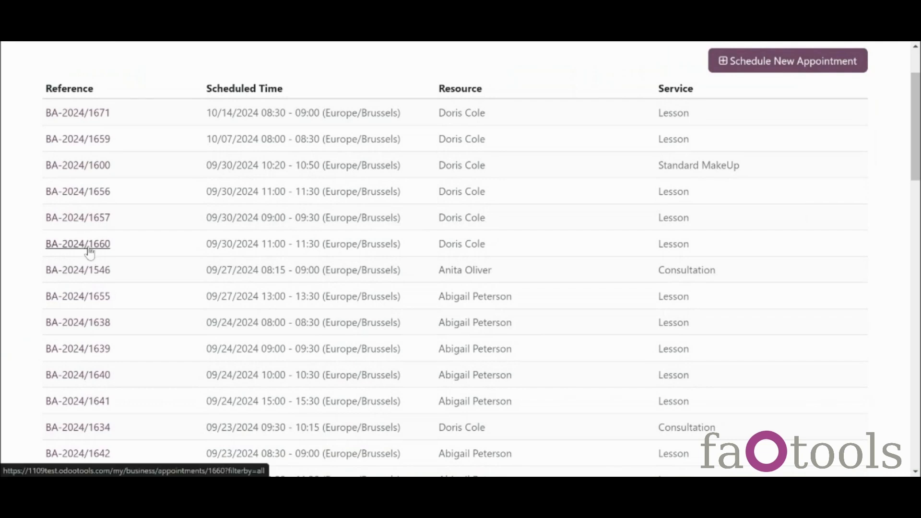
left_click(90, 249)
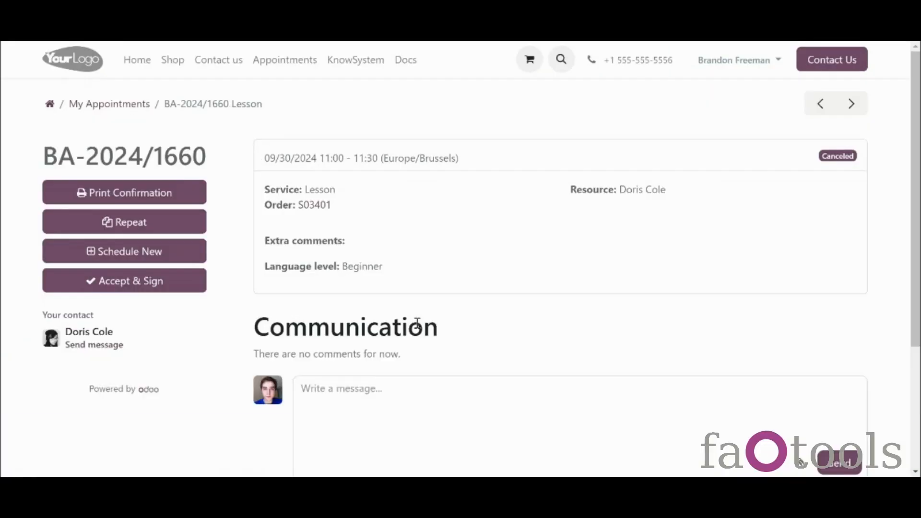